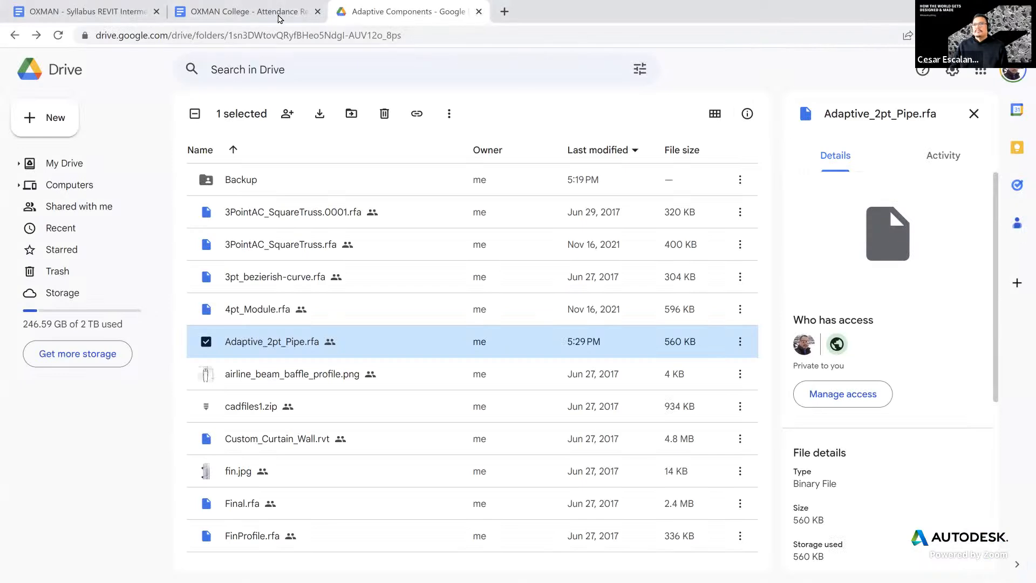
# - Switch from Chrome's Google Drive folder to the Revit 2023.1 Home page of recent files
pyautogui.hotkey('alt', 'Tab')
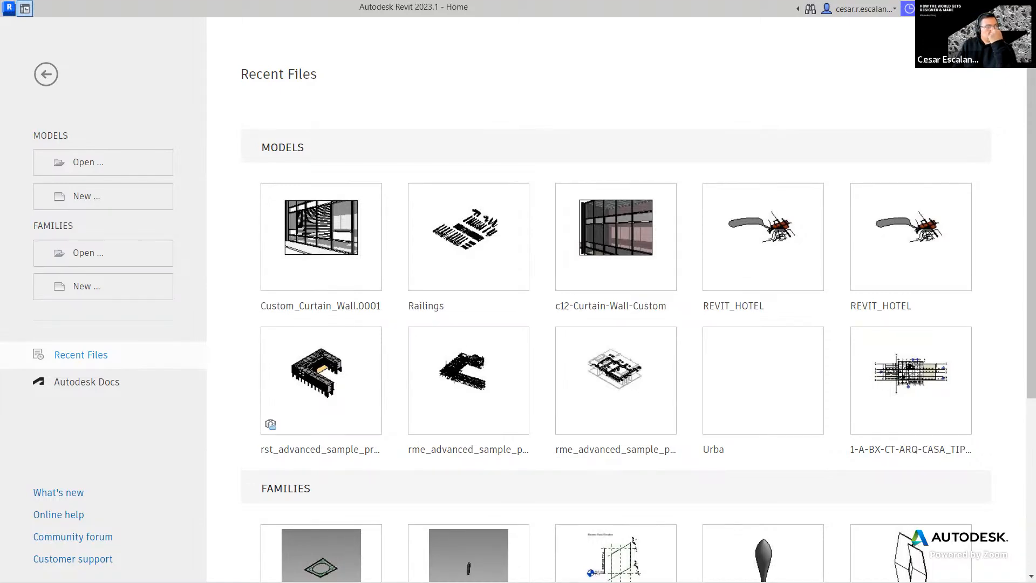
# - Open 4pt_Module.rfa in Revit and zoom in on the four-point panel in 3D
pyautogui.moveTo(426, 202); pyautogui.dragTo(529, 235)
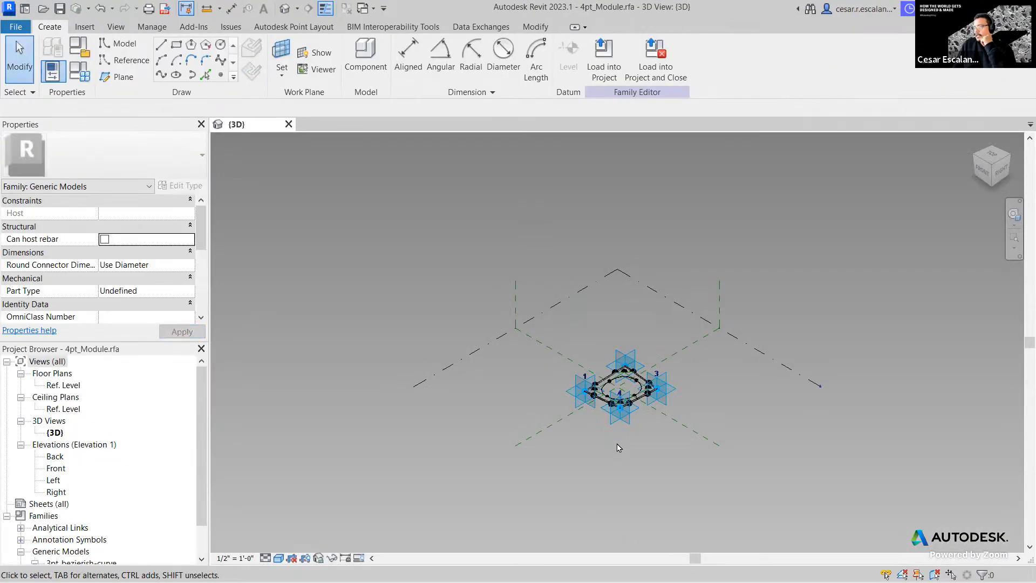
pyautogui.scroll(5, 619, 420)
pyautogui.scroll(1, 724, 268)
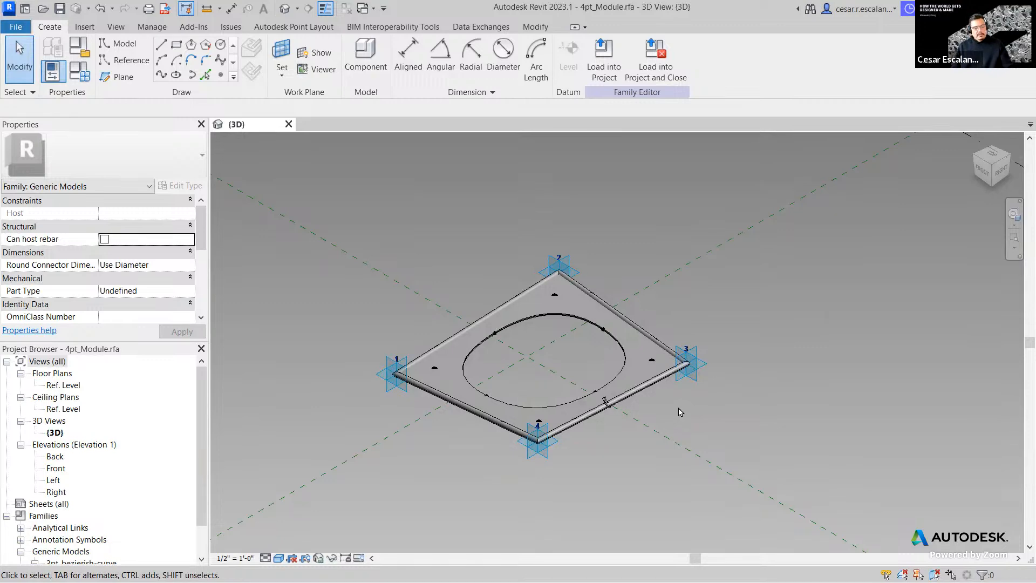
pyautogui.moveTo(716, 456)
pyautogui.keyDown('shift'); pyautogui.mouseDown(button='middle')
pyautogui.moveTo(595, 512)
pyautogui.moveTo(660, 522)
pyautogui.moveTo(731, 493)
pyautogui.moveTo(770, 388)
pyautogui.moveTo(745, 455)
pyautogui.mouseUp(button='middle'); pyautogui.keyUp('shift')
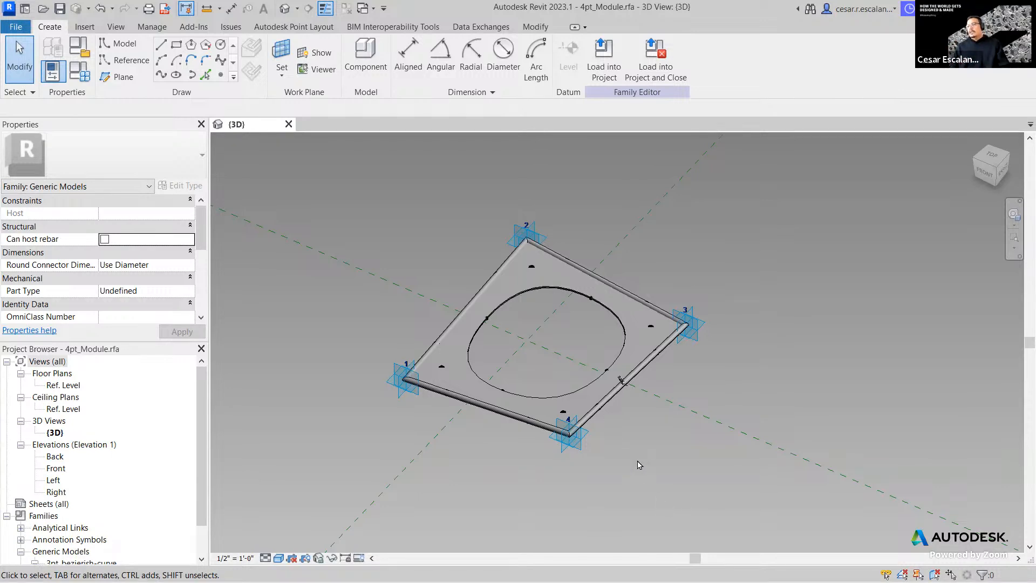
pyautogui.scroll(3, 624, 457)
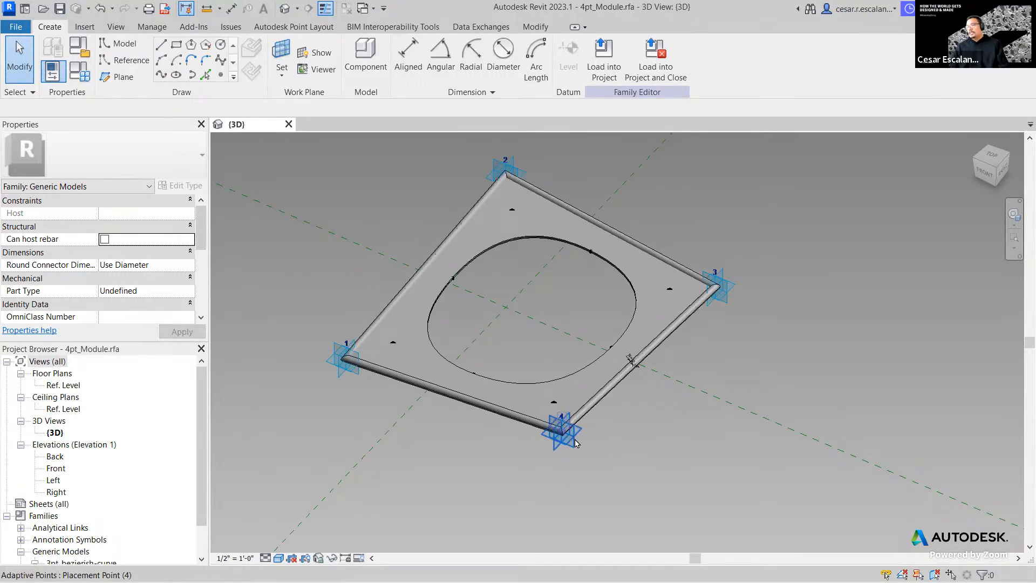
# - Drag adaptive point 4 outward and sideways to stretch the plate
pyautogui.click(625, 486)
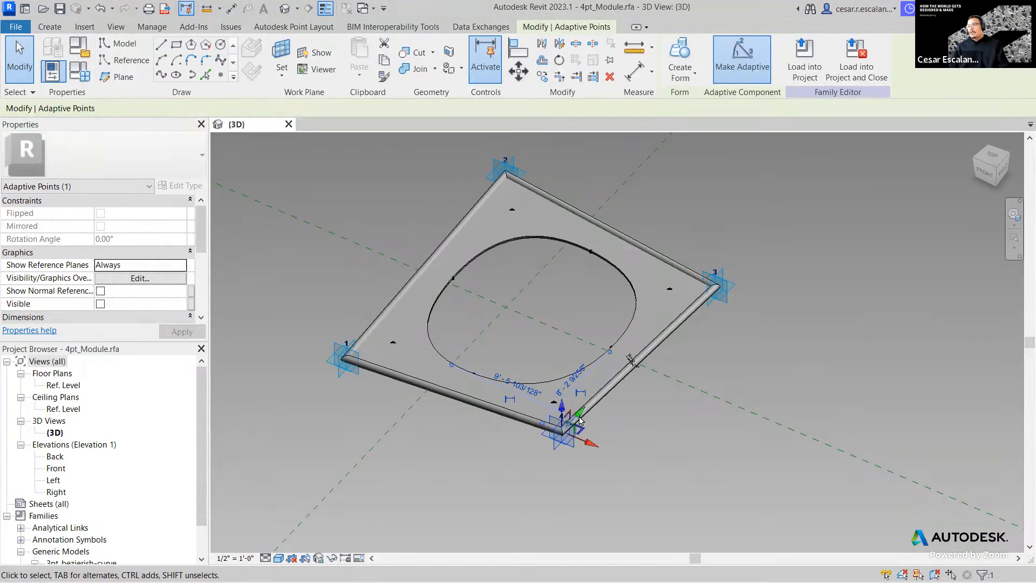
pyautogui.moveTo(521, 487); pyautogui.dragTo(519, 490)
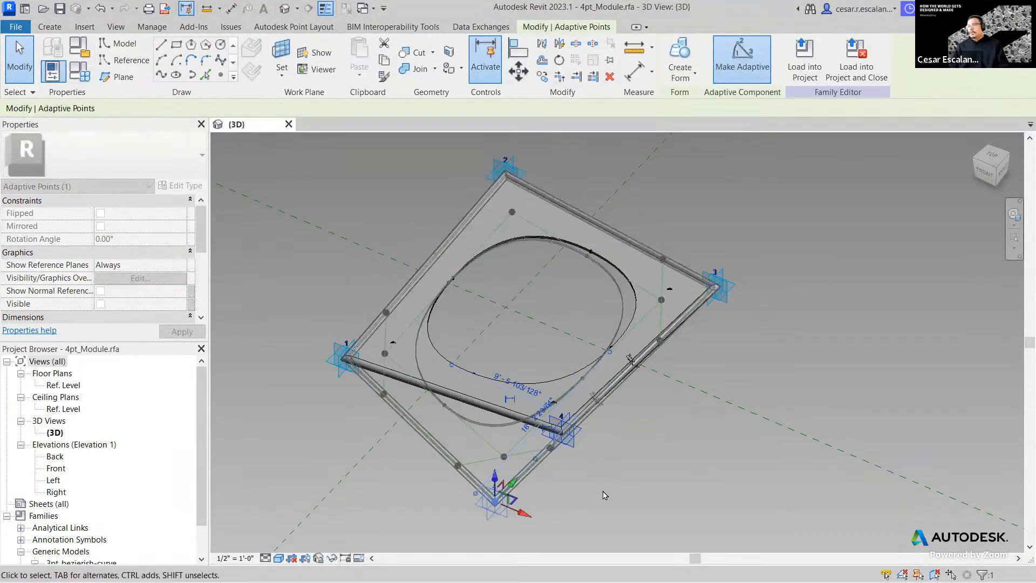
pyautogui.press('Tab')
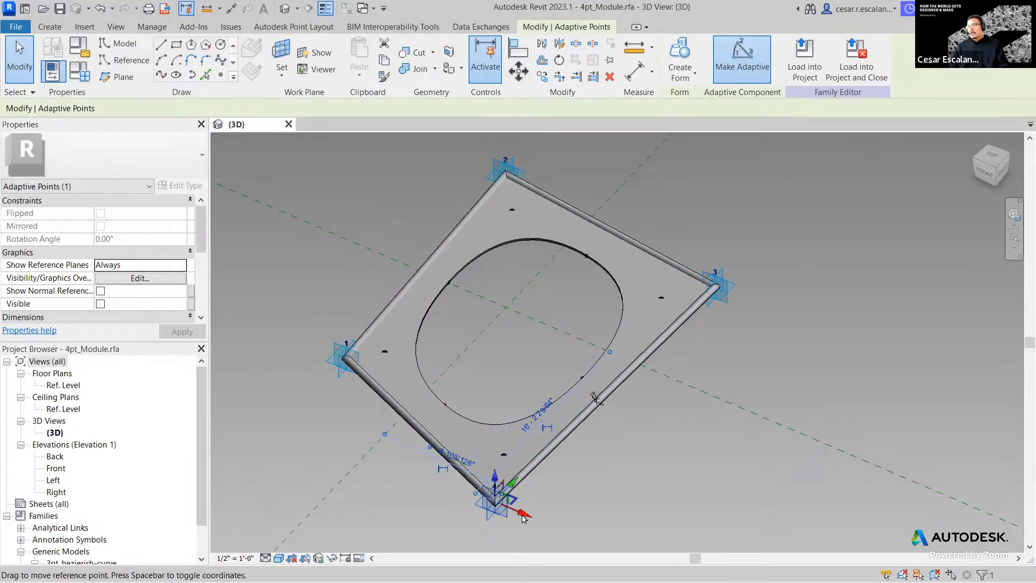
pyautogui.moveTo(669, 541); pyautogui.dragTo(656, 540)
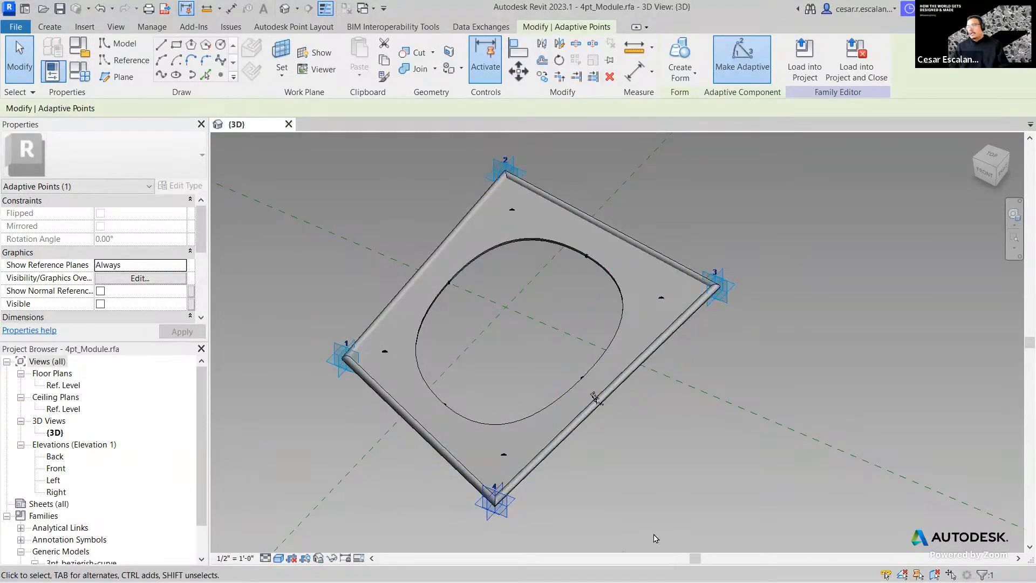
pyautogui.moveTo(643, 394); pyautogui.dragTo(640, 289, button='middle')
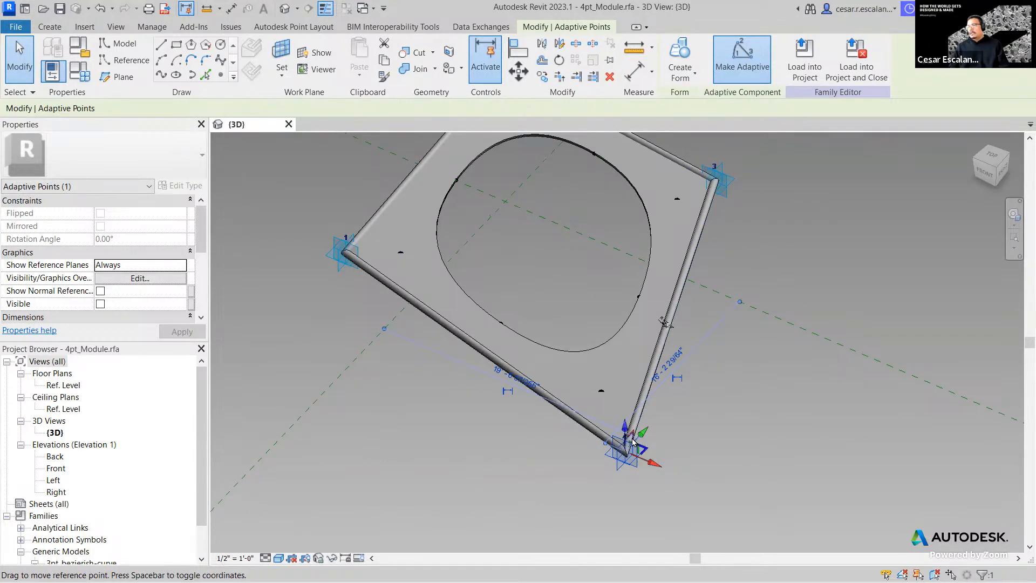
pyautogui.moveTo(576, 434); pyautogui.dragTo(537, 415)
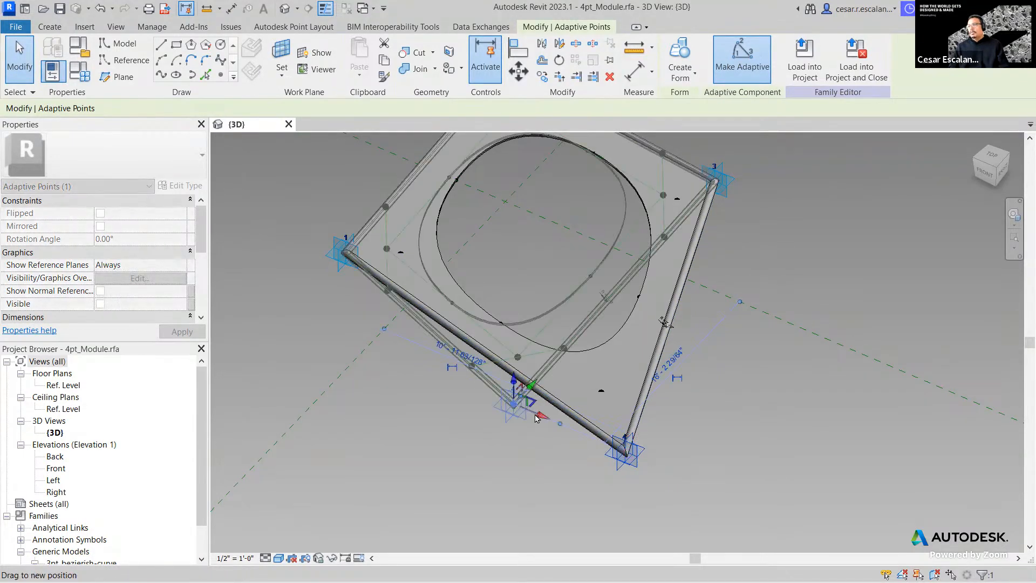
pyautogui.moveTo(703, 272); pyautogui.dragTo(694, 426, button='middle')
# - Move adaptive point 3 down-left and point 2 to a new spot, skewing the plate
pyautogui.click(695, 326)
pyautogui.moveTo(710, 322); pyautogui.dragTo(720, 291)
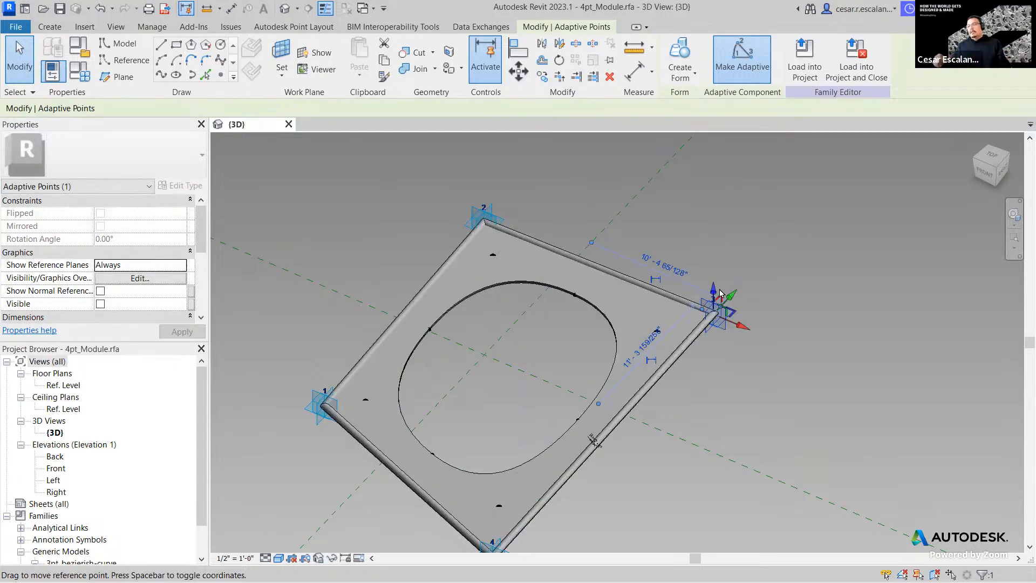
pyautogui.click(481, 219)
pyautogui.press('Escape')
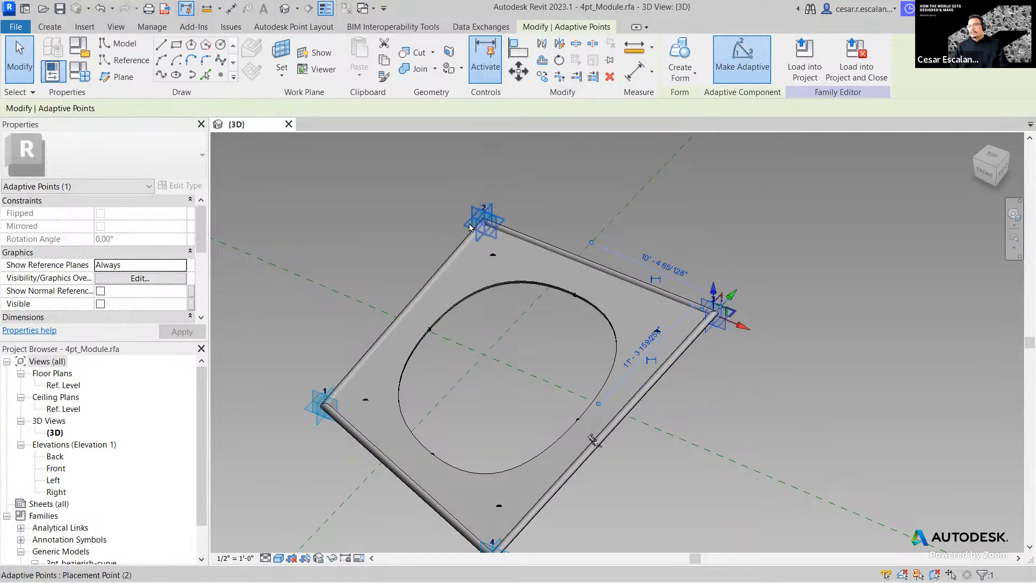
pyautogui.click(501, 237)
pyautogui.moveTo(501, 239); pyautogui.dragTo(603, 301)
pyautogui.scroll(4, 684, 343)
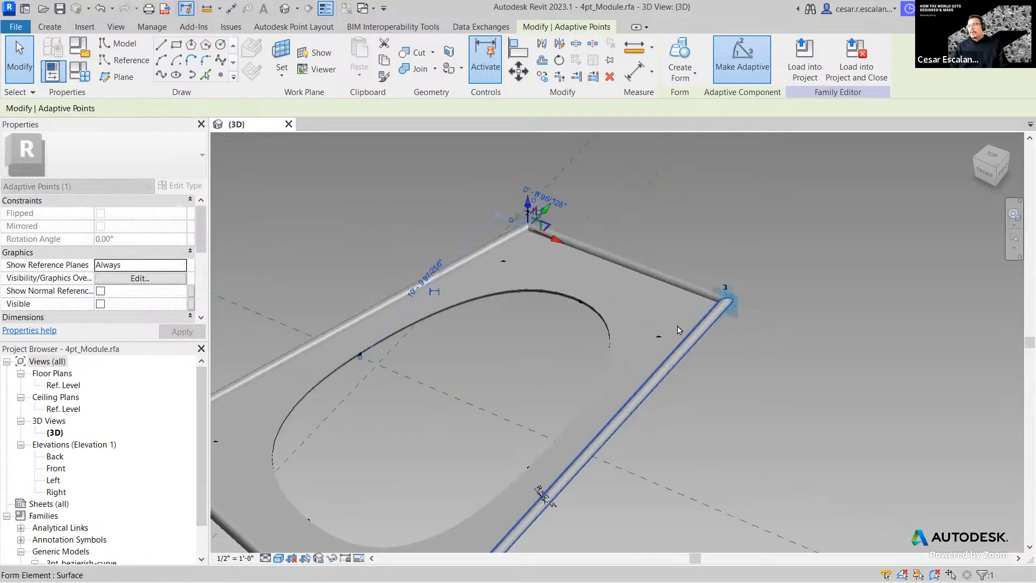
pyautogui.moveTo(575, 180); pyautogui.dragTo(627, 250, button='middle')
pyautogui.scroll(5, 492, 329)
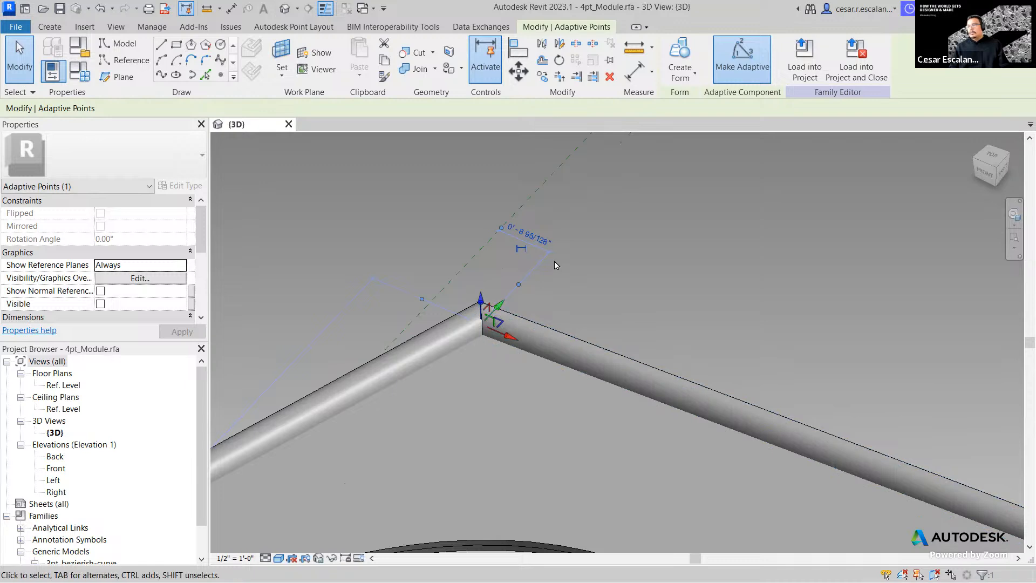
pyautogui.scroll(-6, 647, 267)
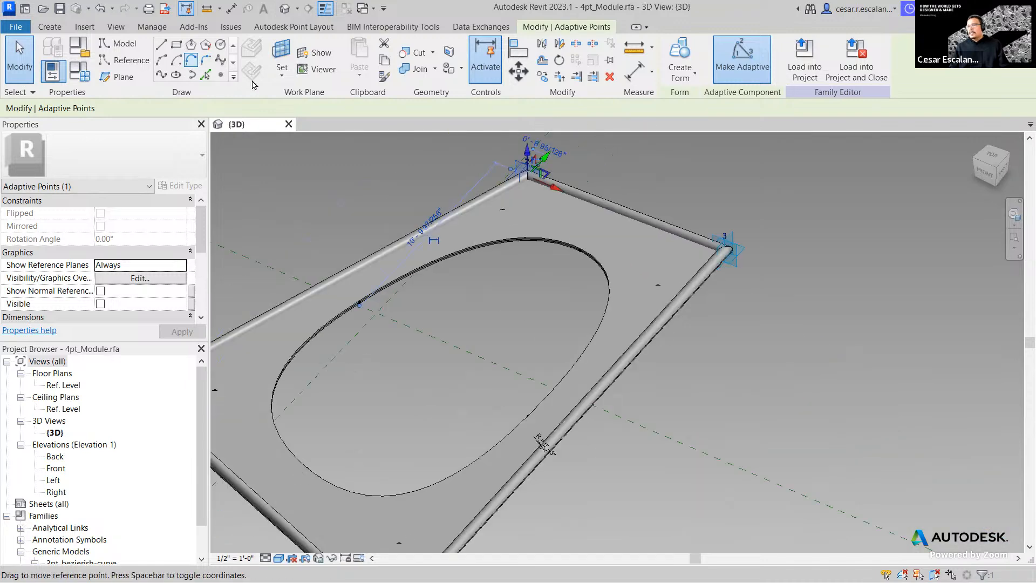
# - Place a new reference point beside the frame and make it an adaptive point
pyautogui.click(221, 75)
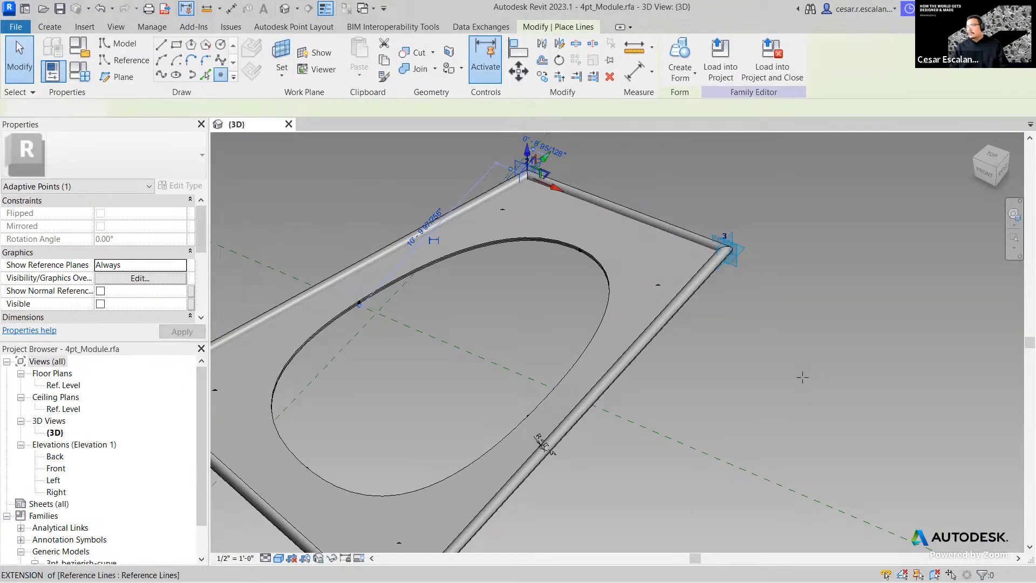
pyautogui.click(800, 373)
pyautogui.press('Escape')
pyautogui.press('Escape')
pyautogui.scroll(3, 761, 365)
pyautogui.click(758, 363)
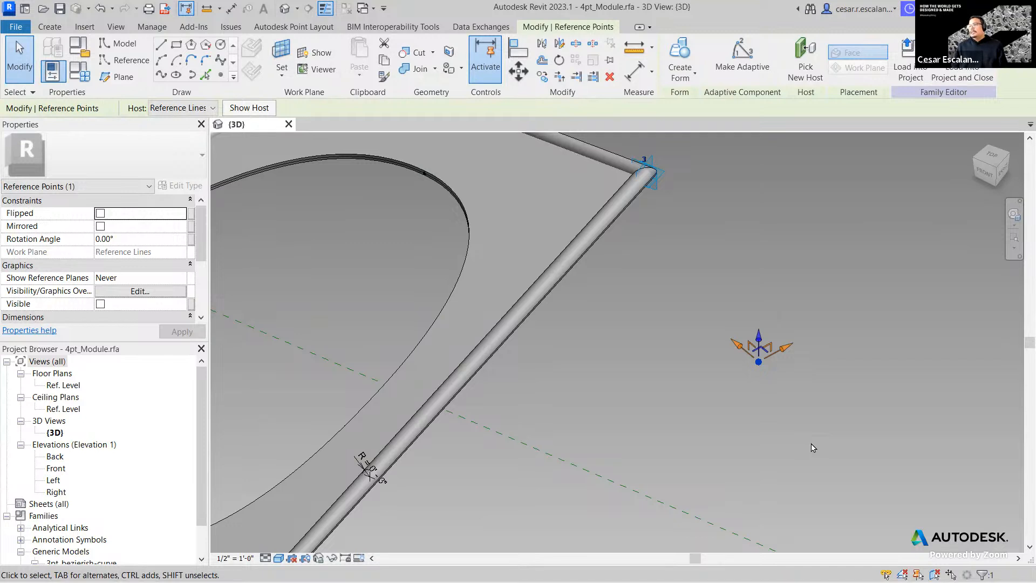
pyautogui.click(742, 58)
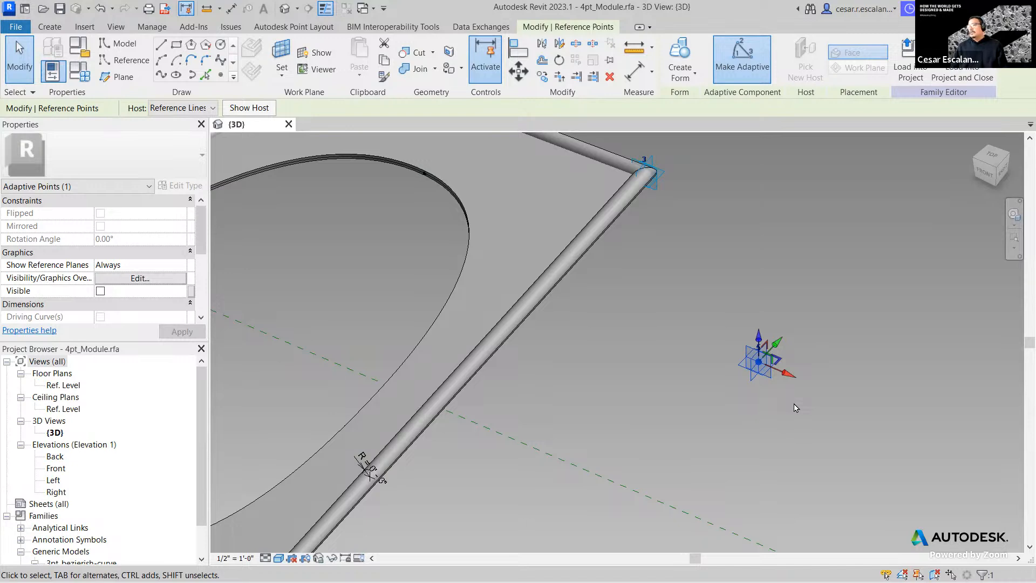
# - Zoom and pan until all four corners of the module are visible
pyautogui.scroll(3, 800, 406)
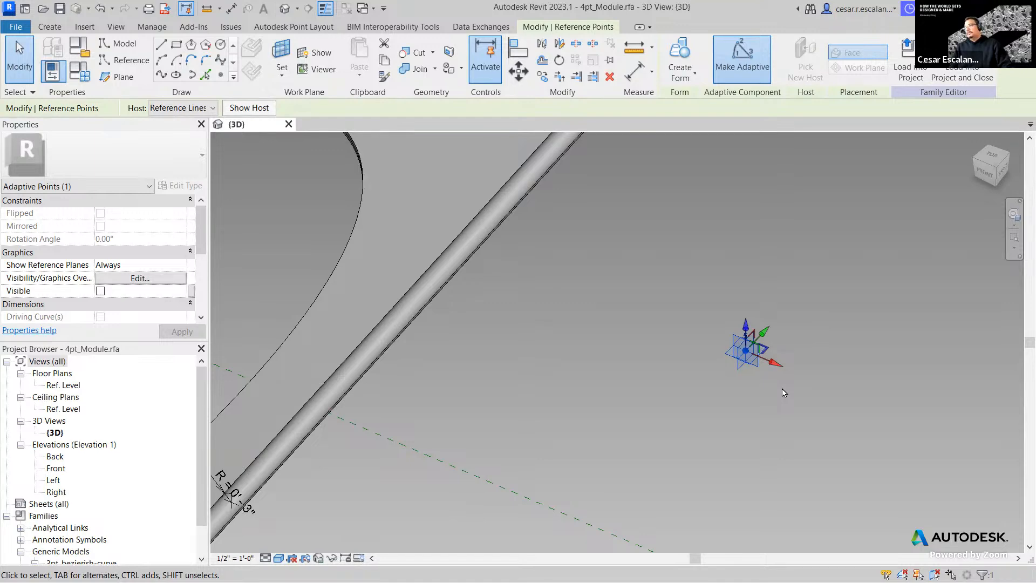
pyautogui.scroll(-2, 763, 400)
pyautogui.moveTo(816, 370); pyautogui.dragTo(777, 419, button='middle')
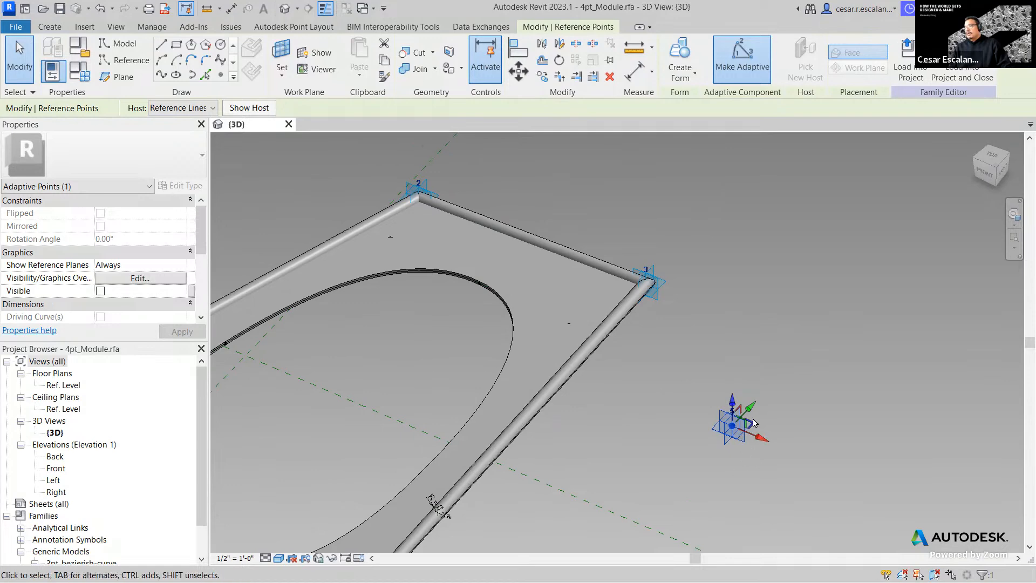
pyautogui.moveTo(724, 350); pyautogui.dragTo(825, 304, button='middle')
pyautogui.scroll(-2, 825, 305)
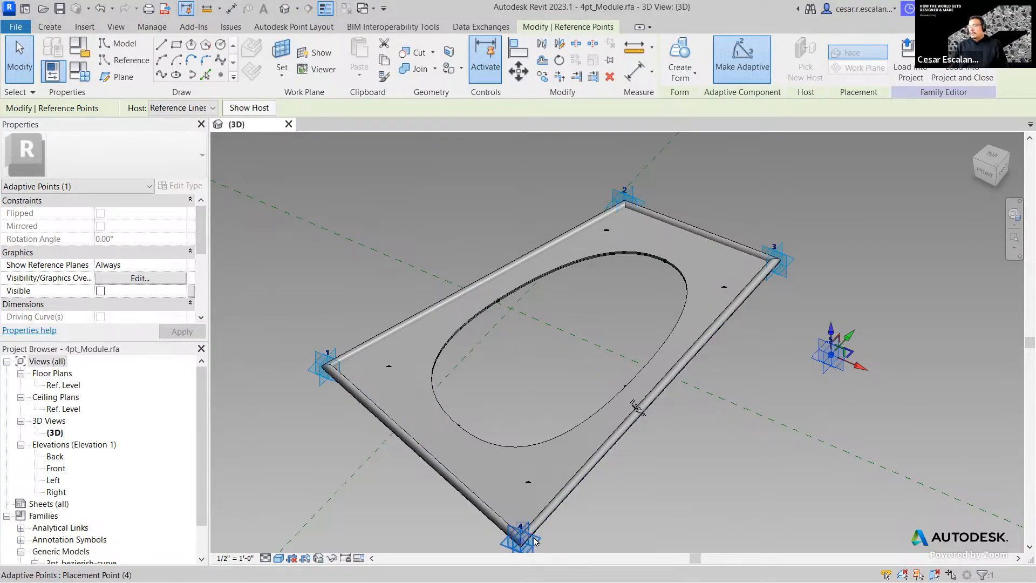
# - Pull adaptive point 4 up along its edge and move point 1 up and right
pyautogui.click(564, 496)
pyautogui.moveTo(566, 496); pyautogui.dragTo(574, 441, button='middle')
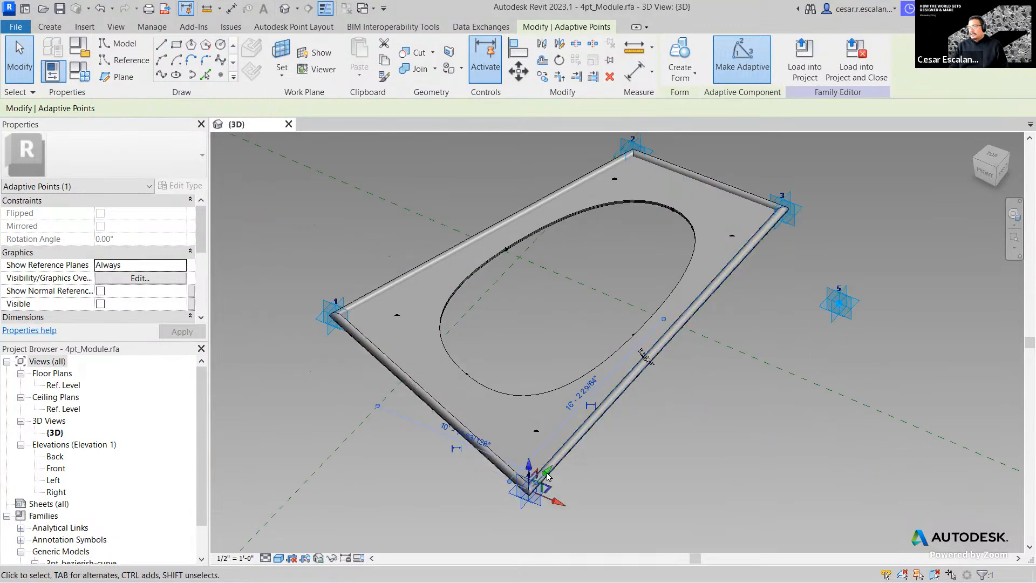
pyautogui.moveTo(575, 441); pyautogui.dragTo(651, 345)
pyautogui.moveTo(772, 178); pyautogui.dragTo(767, 246, button='middle')
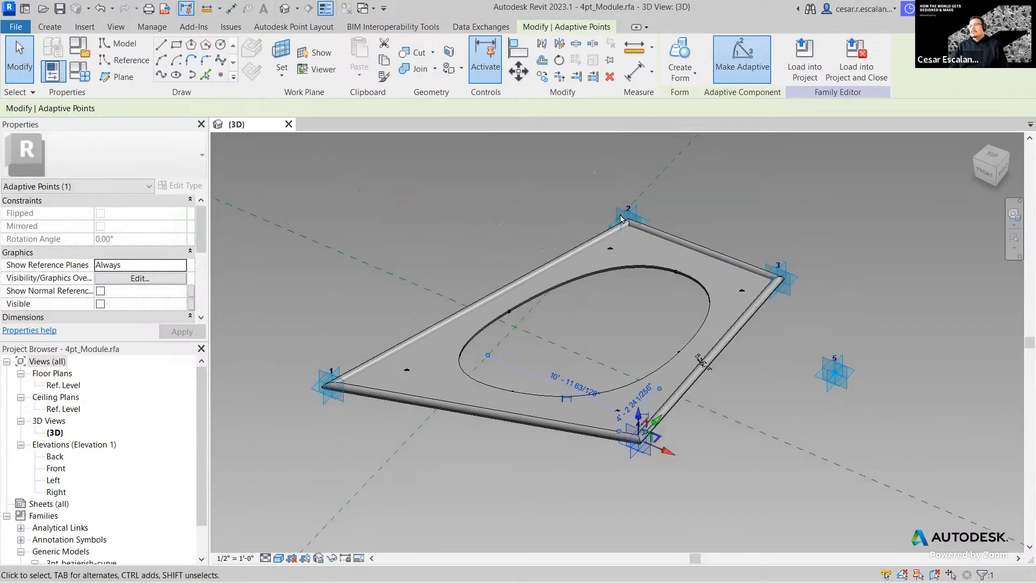
pyautogui.scroll(2, 621, 218)
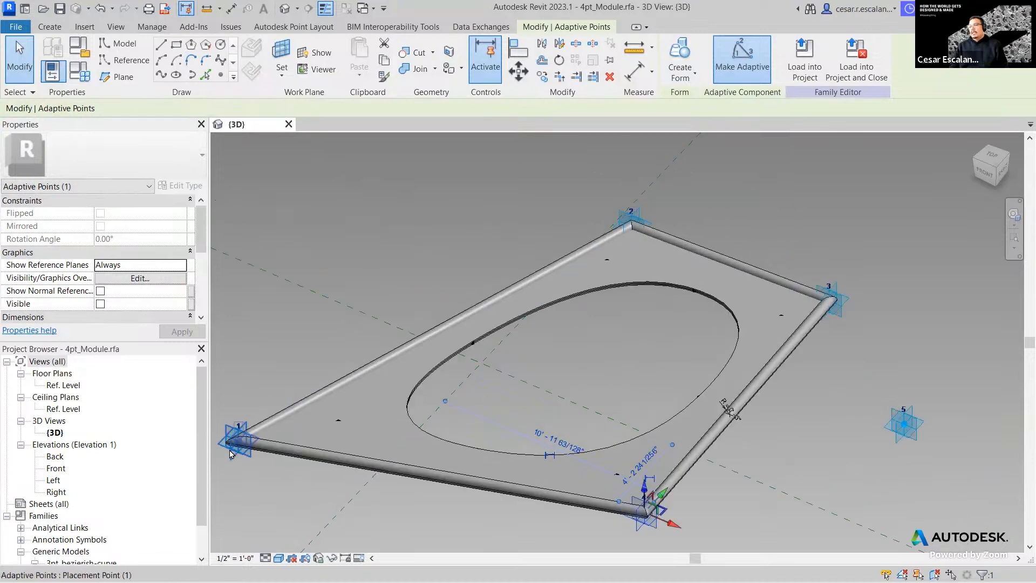
pyautogui.click(254, 446)
pyautogui.moveTo(257, 423); pyautogui.dragTo(467, 281)
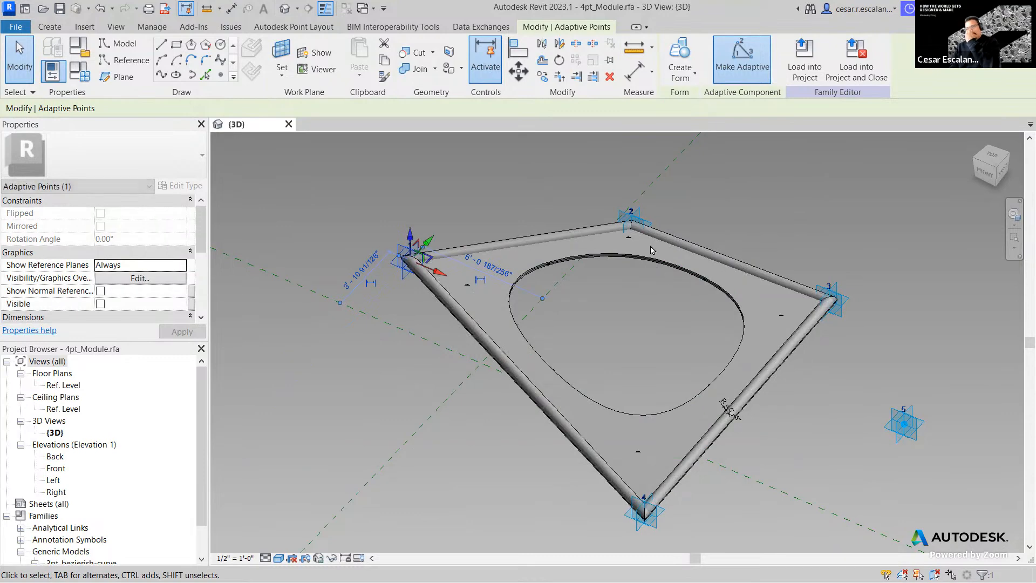
pyautogui.moveTo(818, 384); pyautogui.dragTo(721, 361, button='middle')
pyautogui.scroll(-3, 721, 360)
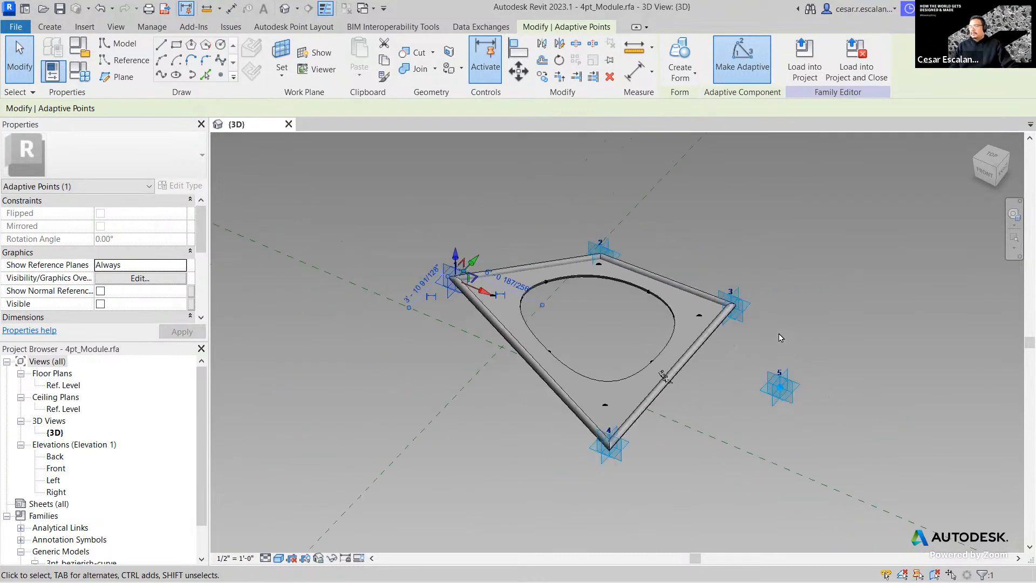
# - From a right-side view, move point 3 outward, lower point 1, and shift point 2 right
pyautogui.click(801, 336)
pyautogui.keyDown('shift'); pyautogui.moveTo(794, 334); pyautogui.dragTo(631, 463, button='middle'); pyautogui.keyUp('shift')
pyautogui.scroll(3, 630, 476)
pyautogui.click(644, 487)
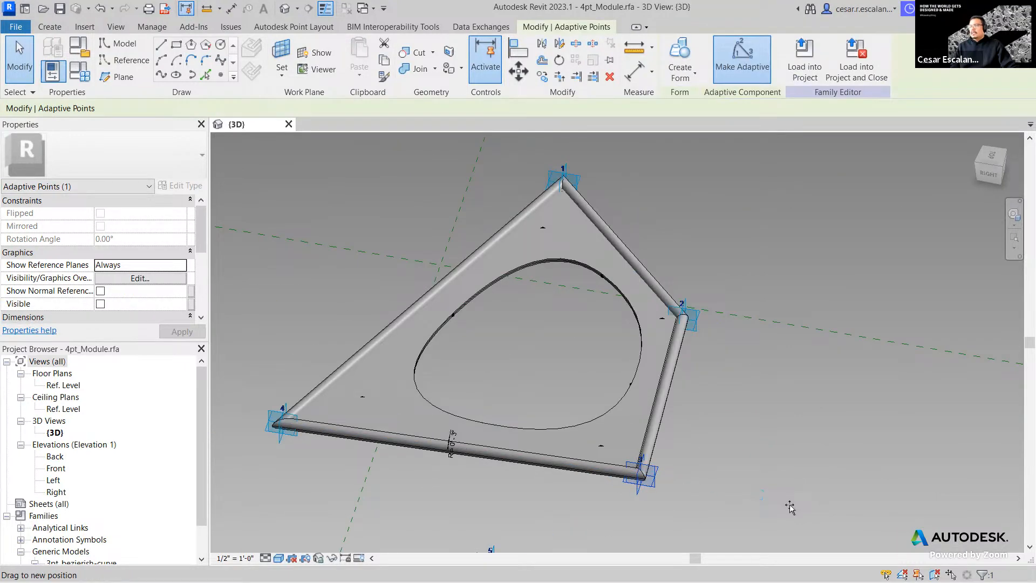
pyautogui.moveTo(789, 507); pyautogui.dragTo(759, 495)
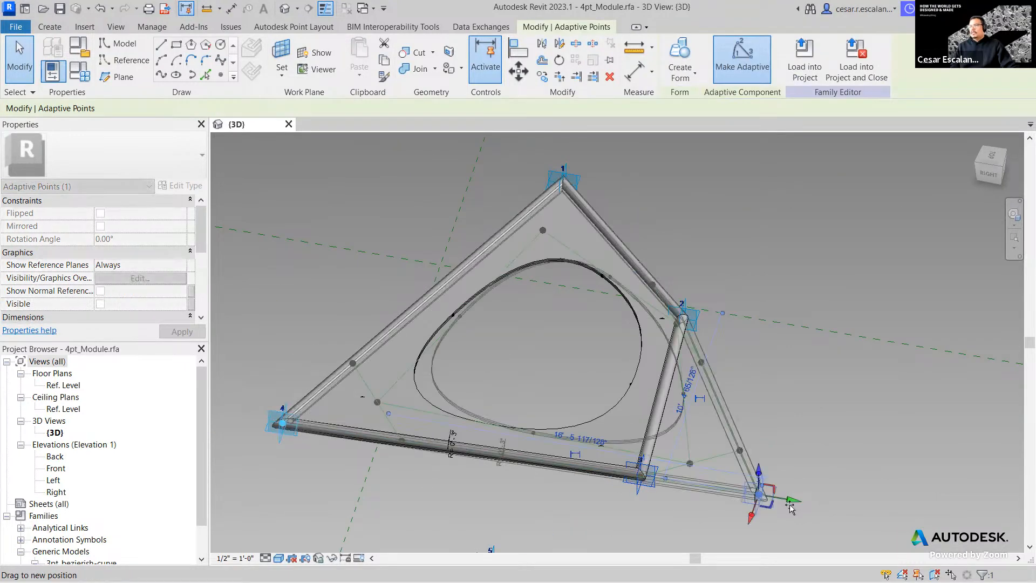
pyautogui.click(563, 183)
pyautogui.moveTo(555, 211); pyautogui.dragTo(537, 303)
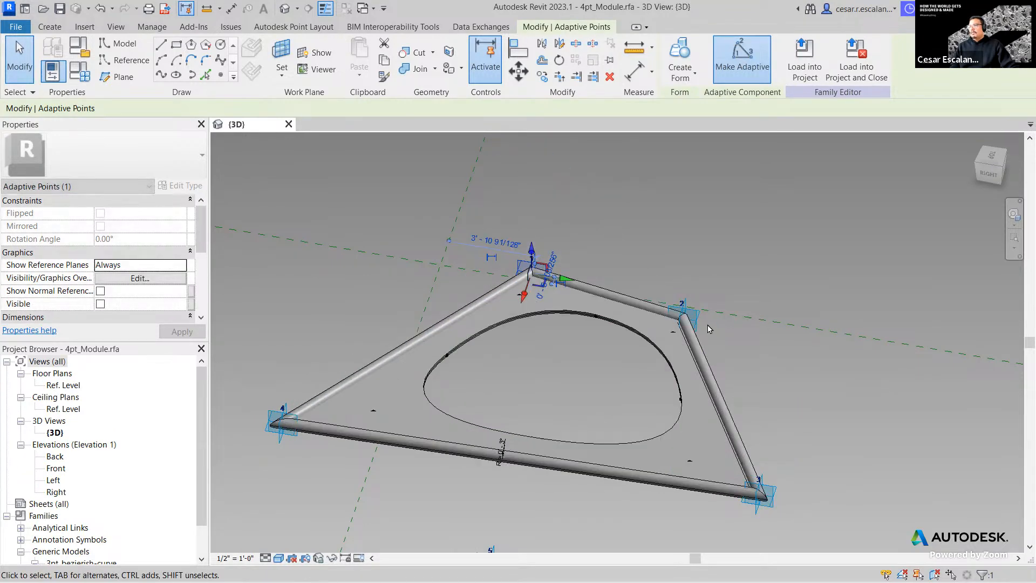
pyautogui.click(684, 317)
pyautogui.moveTo(716, 327); pyautogui.dragTo(809, 343)
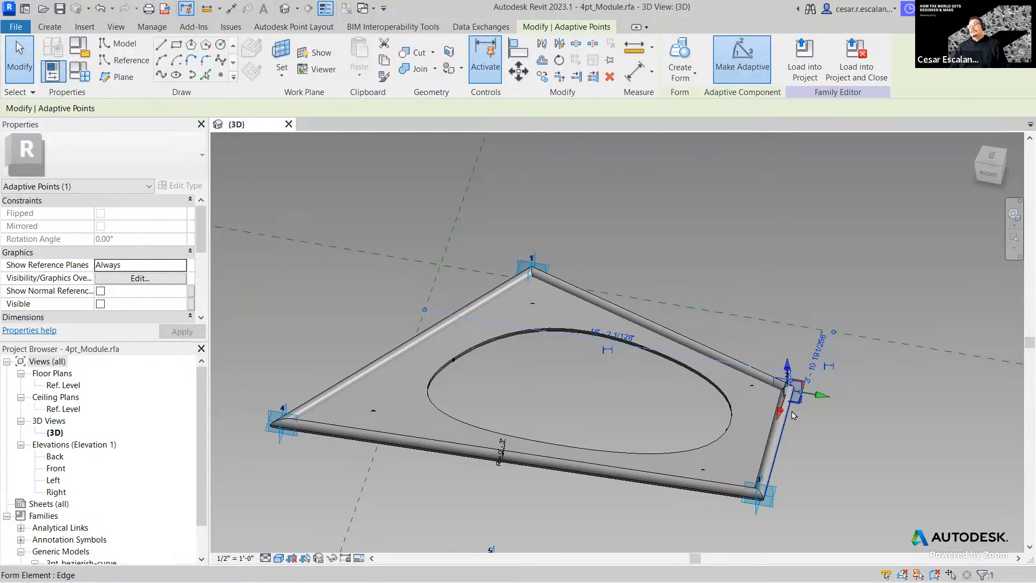
# - Delete the stray adaptive point 5, leaving only points 1–4
pyautogui.press('Escape')
pyautogui.scroll(-3, 658, 439)
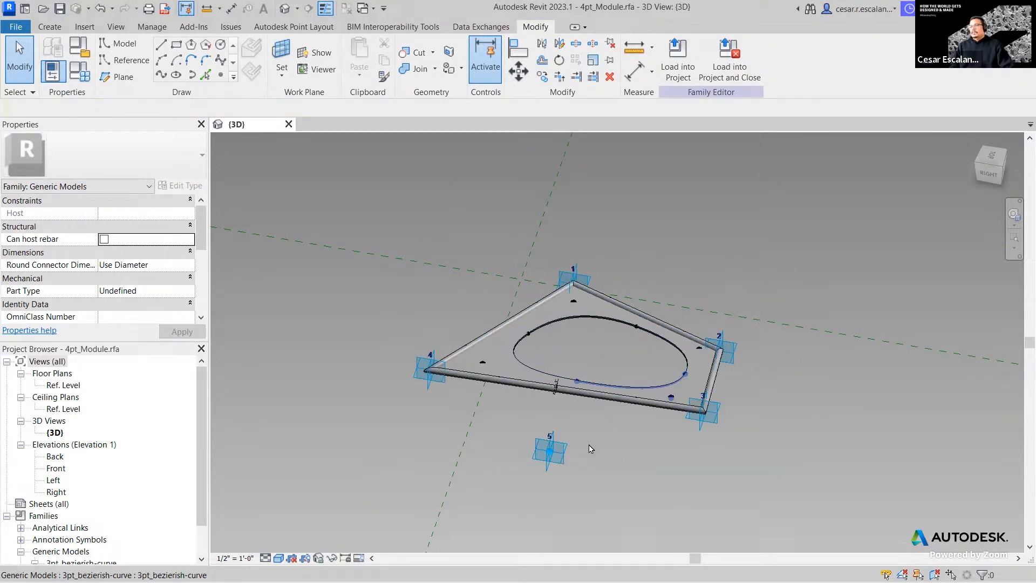
pyautogui.click(557, 456)
pyautogui.press('Delete')
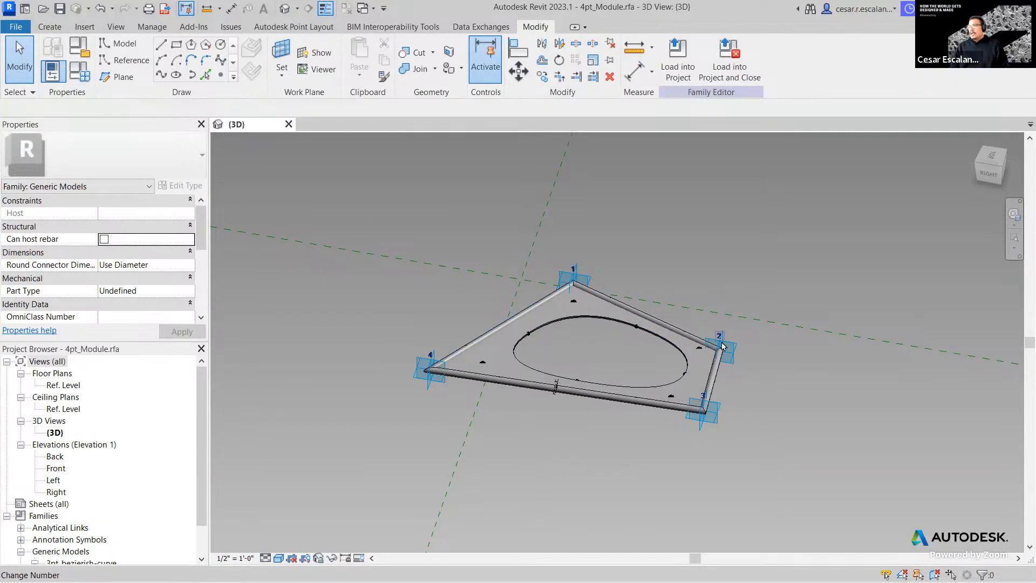
pyautogui.scroll(3, 533, 444)
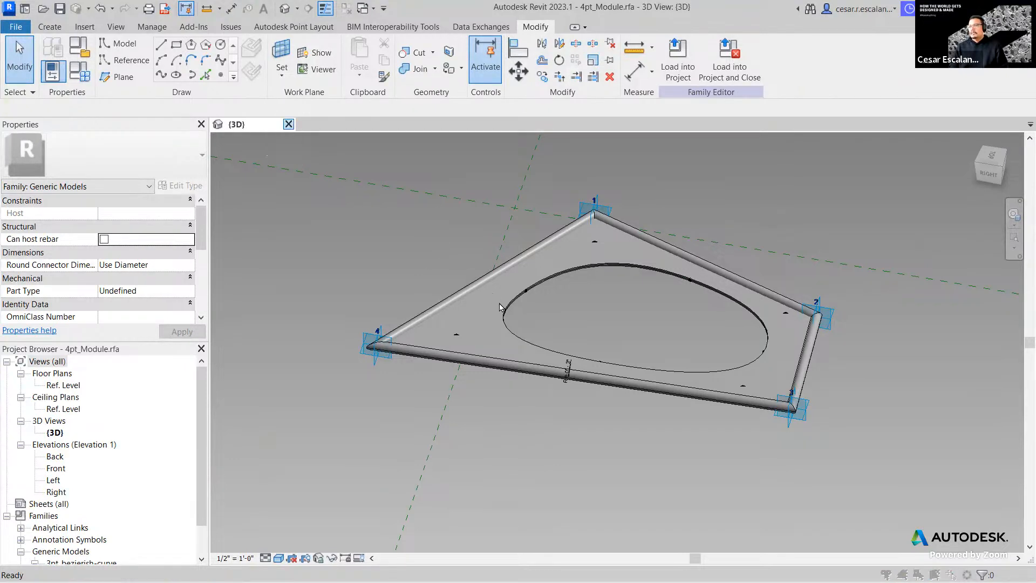
# - Close 4pt_Module.rfa, discarding the changes
pyautogui.click(545, 309)
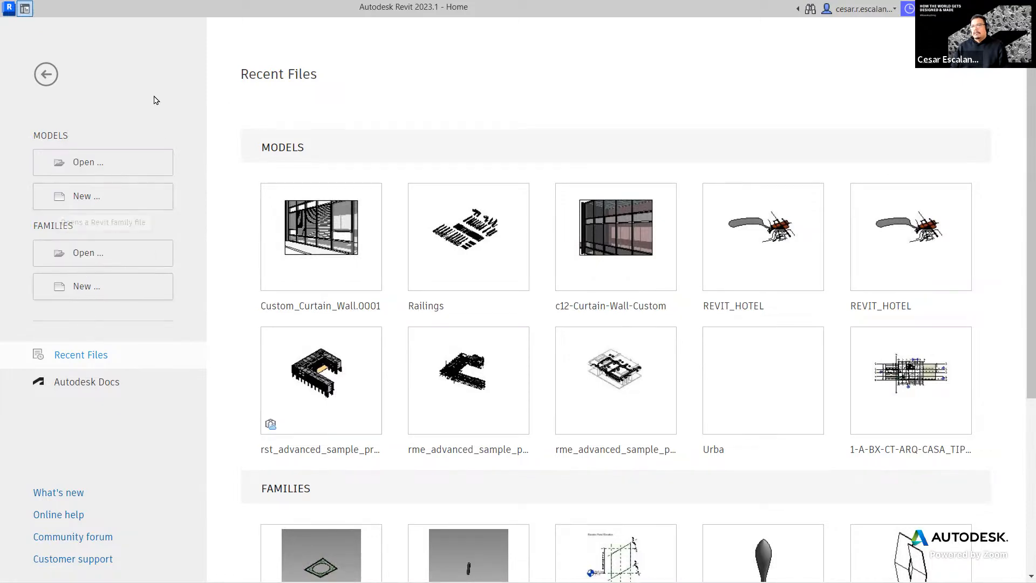
# - Create a new family from the English-Imperial Generic Model Adaptive.rft template
pyautogui.click(95, 291)
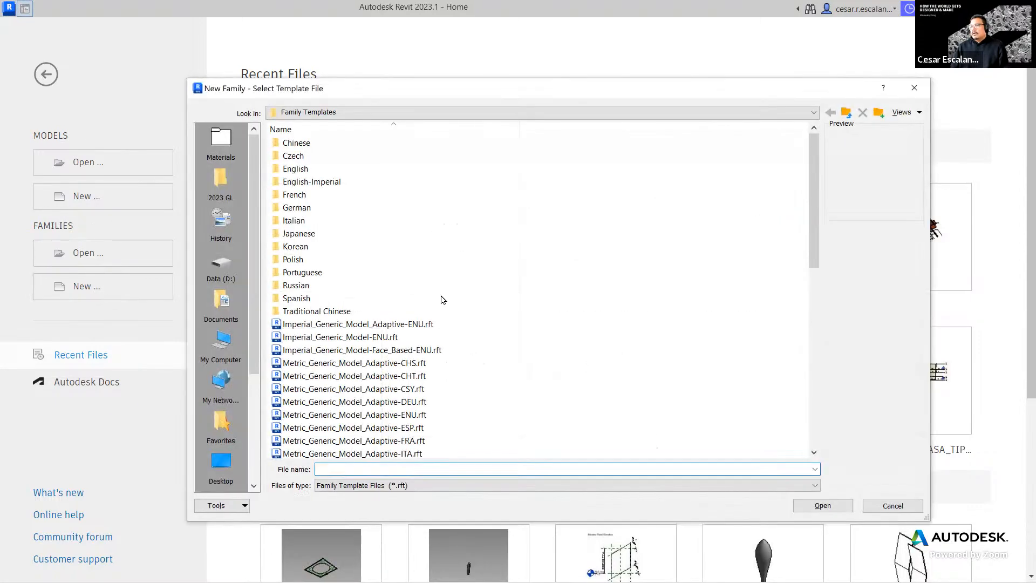
pyautogui.click(333, 183)
pyautogui.doubleClick(333, 182)
pyautogui.scroll(-5, 537, 263)
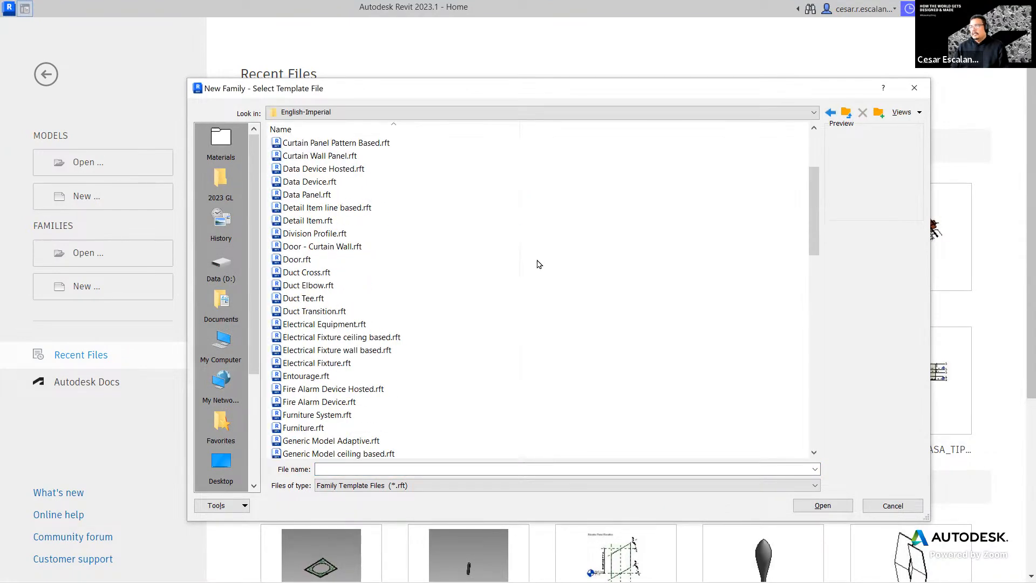
pyautogui.scroll(-2, 537, 264)
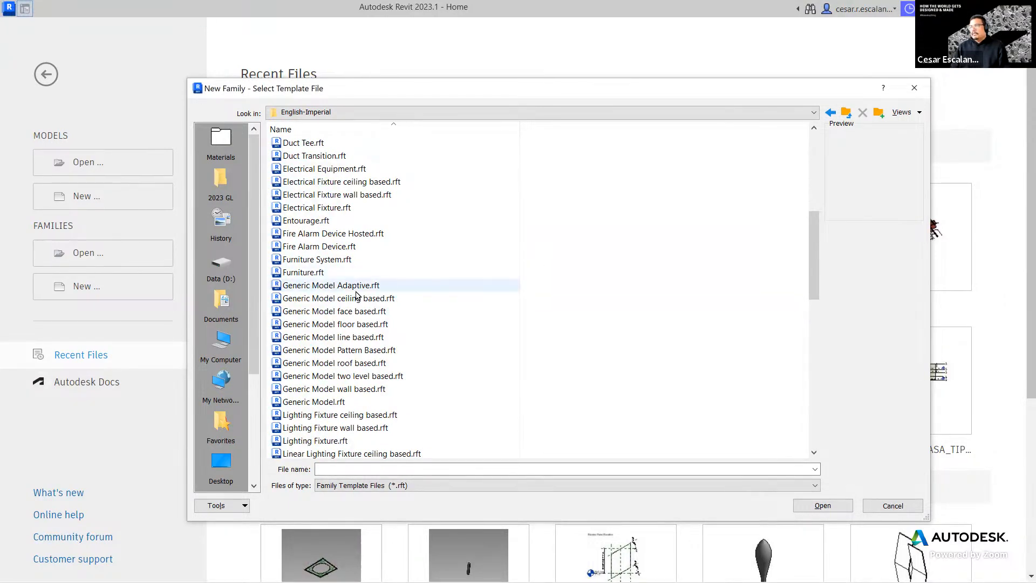
pyautogui.click(356, 287)
pyautogui.click(821, 506)
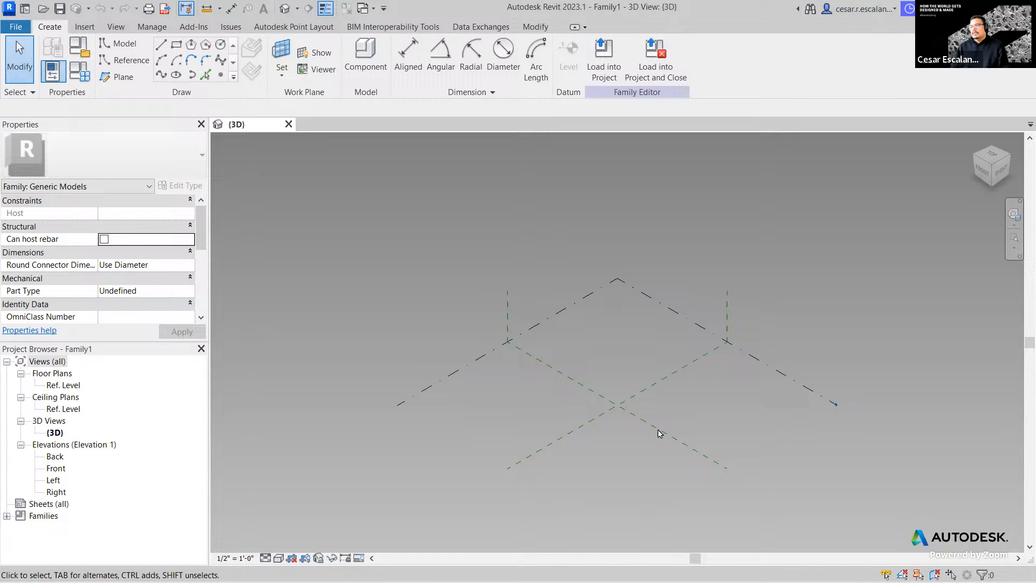
pyautogui.moveTo(691, 469); pyautogui.dragTo(630, 486, button='middle')
pyautogui.scroll(1, 598, 497)
pyautogui.scroll(-1, 600, 500)
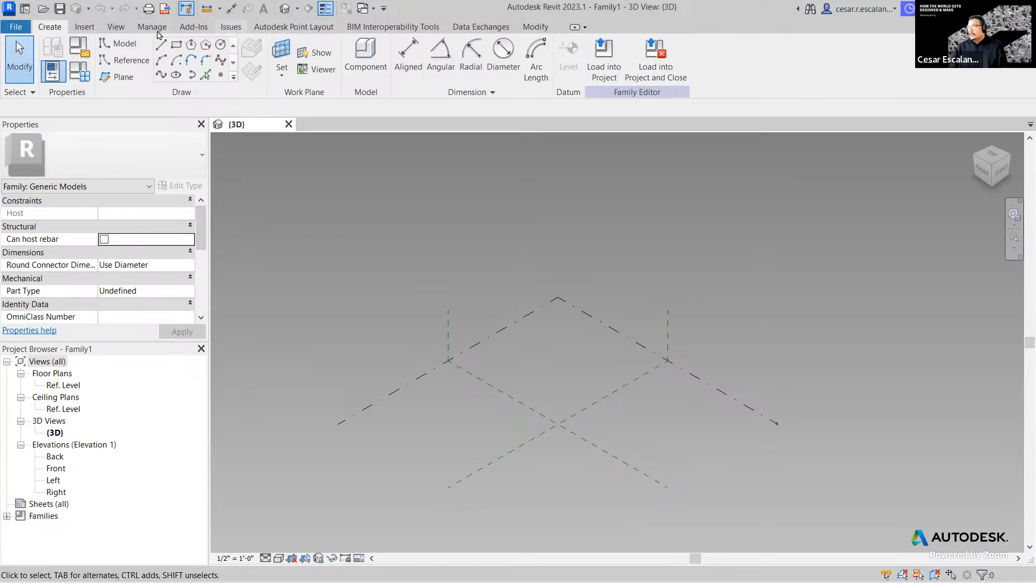
# - Set Center (Front/Back) as the work plane and display it
pyautogui.click(533, 28)
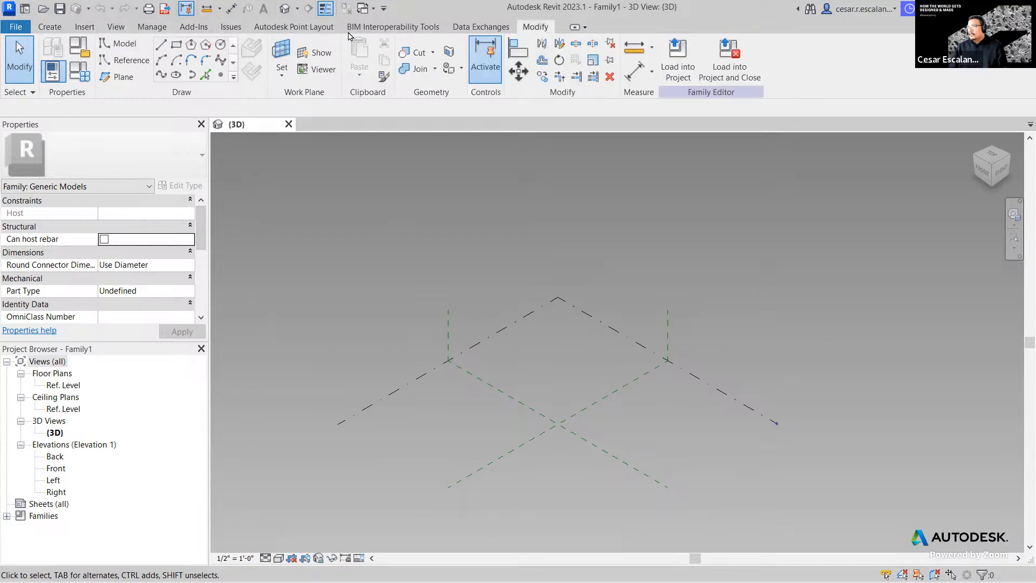
pyautogui.click(48, 27)
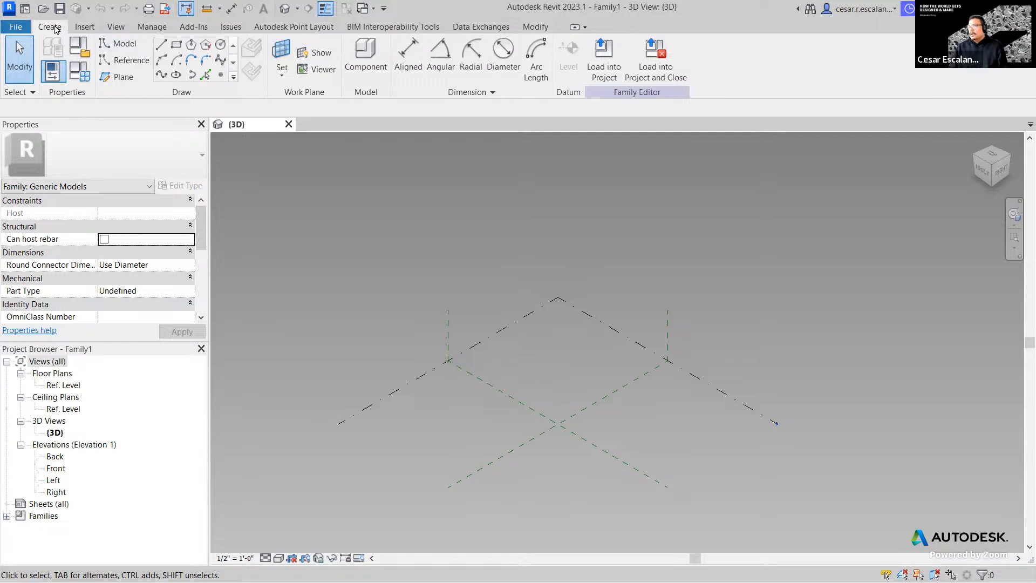
pyautogui.click(281, 75)
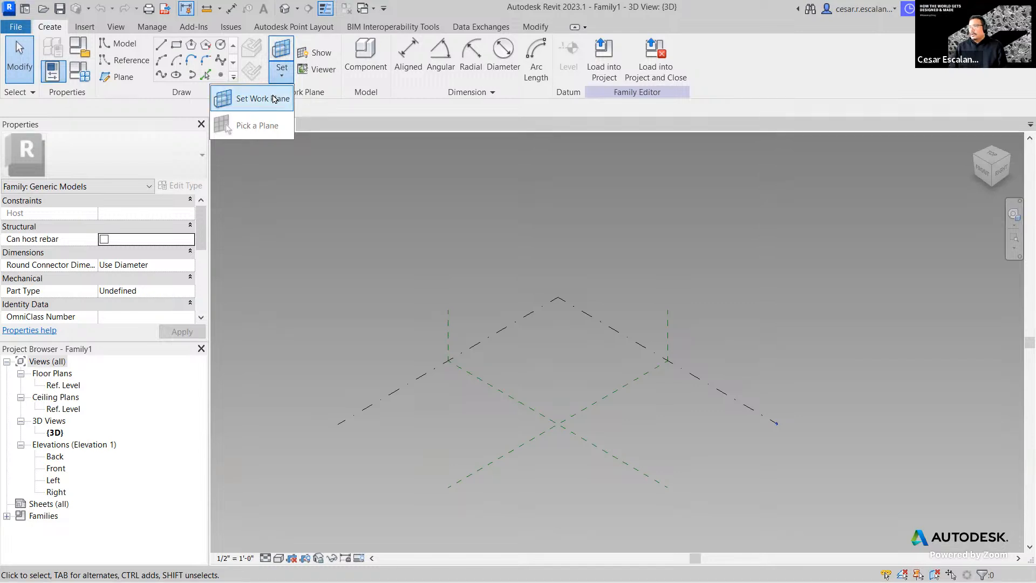
pyautogui.click(274, 99)
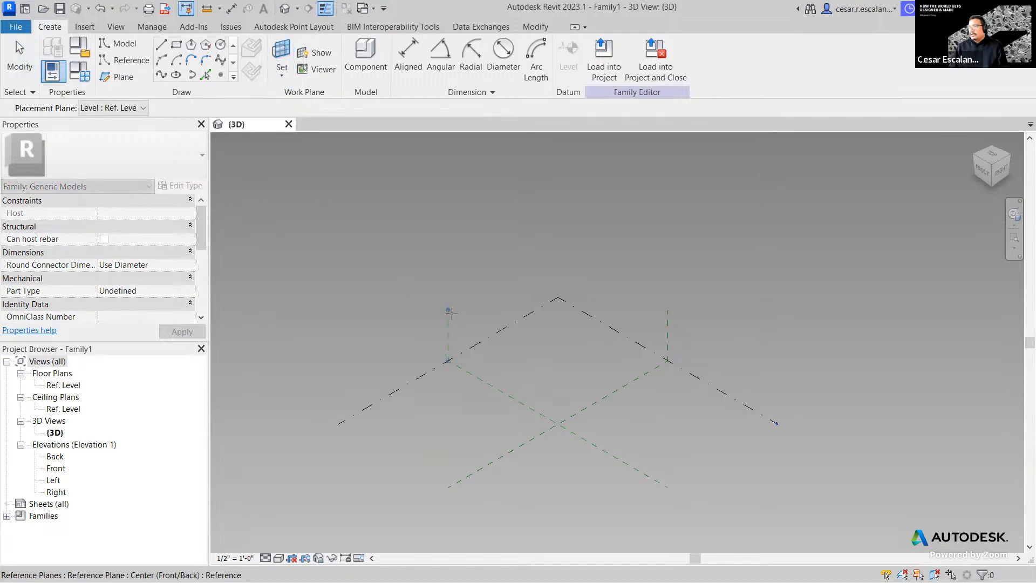
pyautogui.click(485, 380)
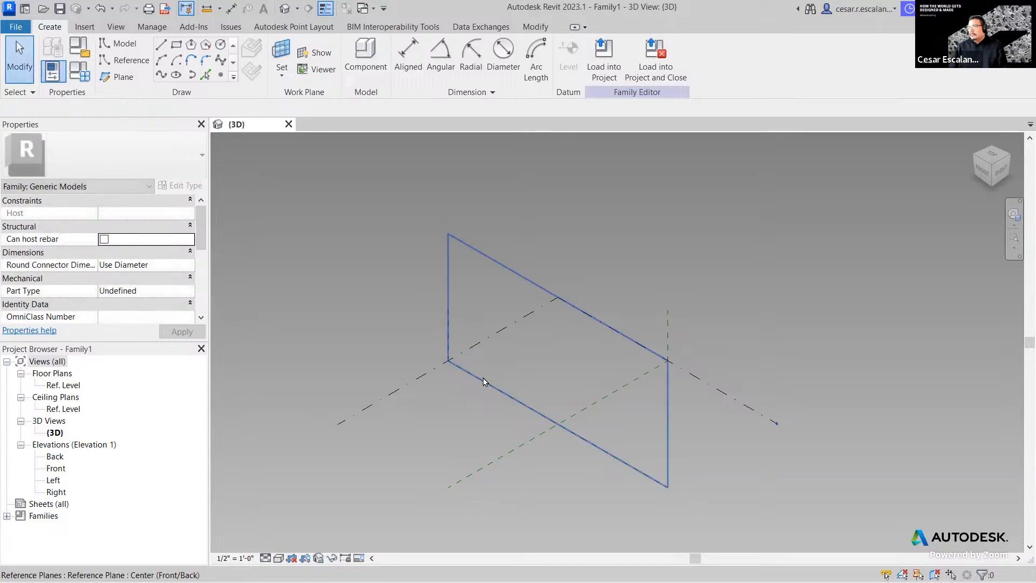
pyautogui.click(310, 54)
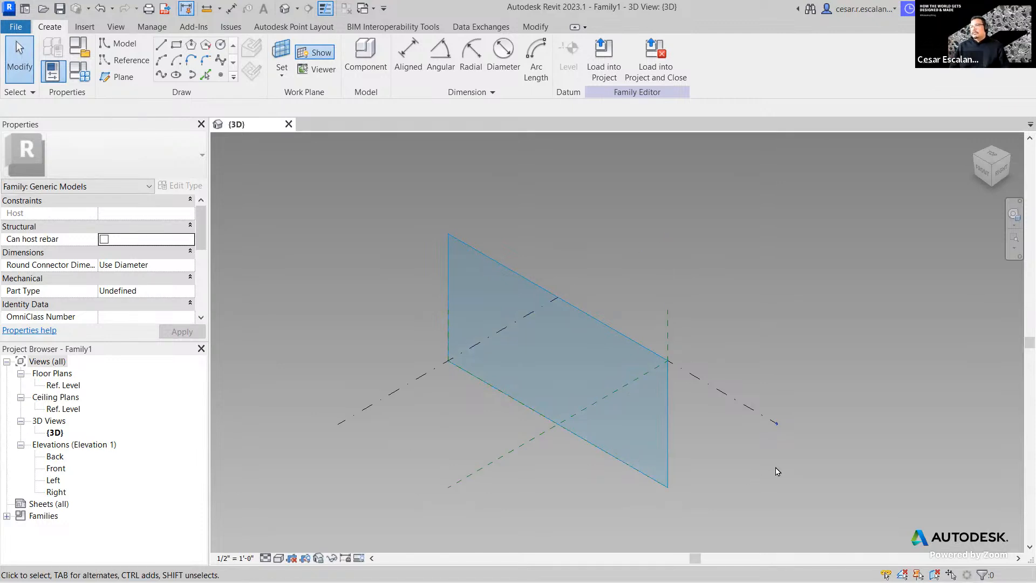
# - Try Center (Left/Right) and Ref. Level as work planes, settling back on Center (Front/Back)
pyautogui.click(282, 69)
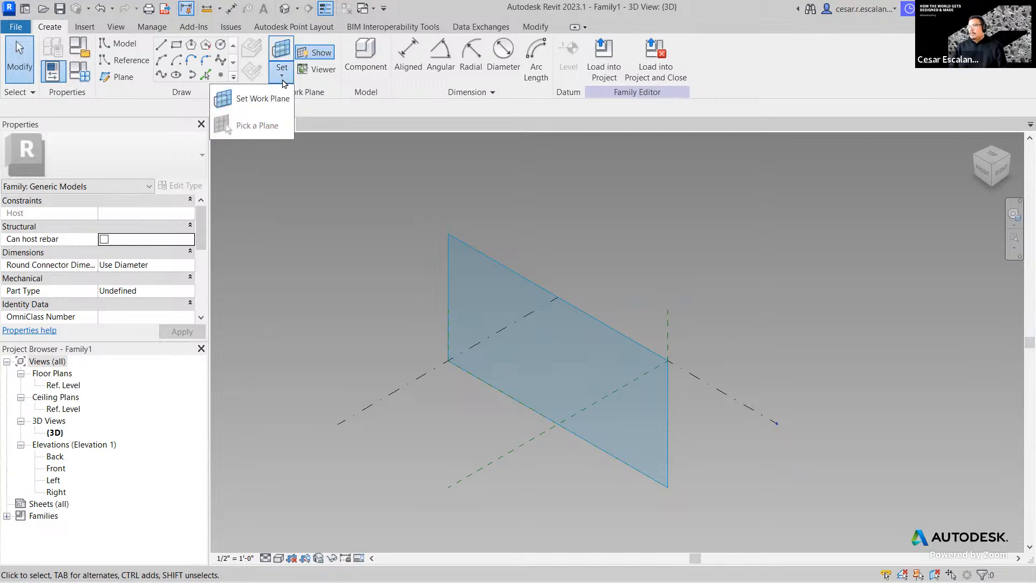
pyautogui.click(269, 97)
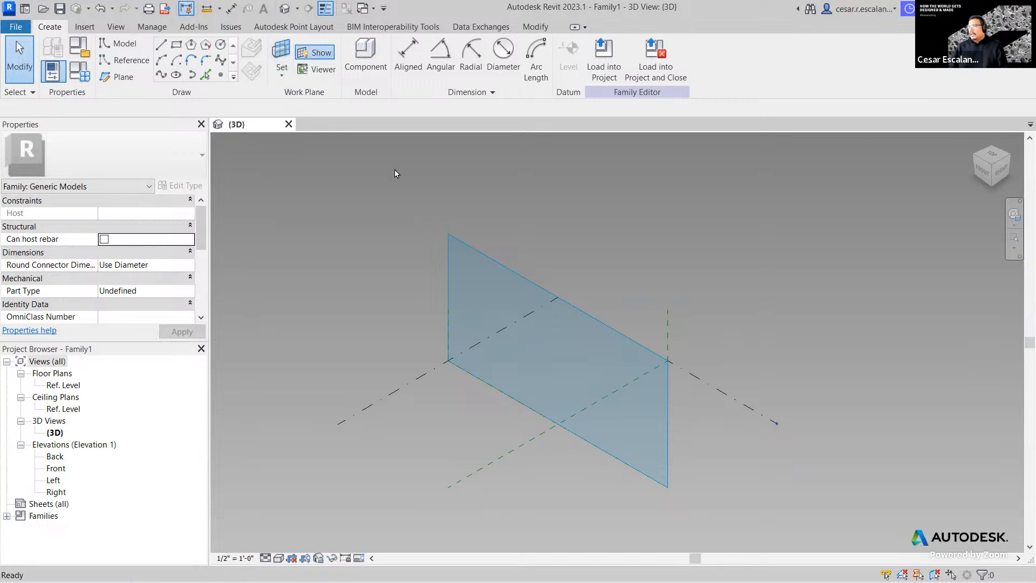
pyautogui.click(668, 327)
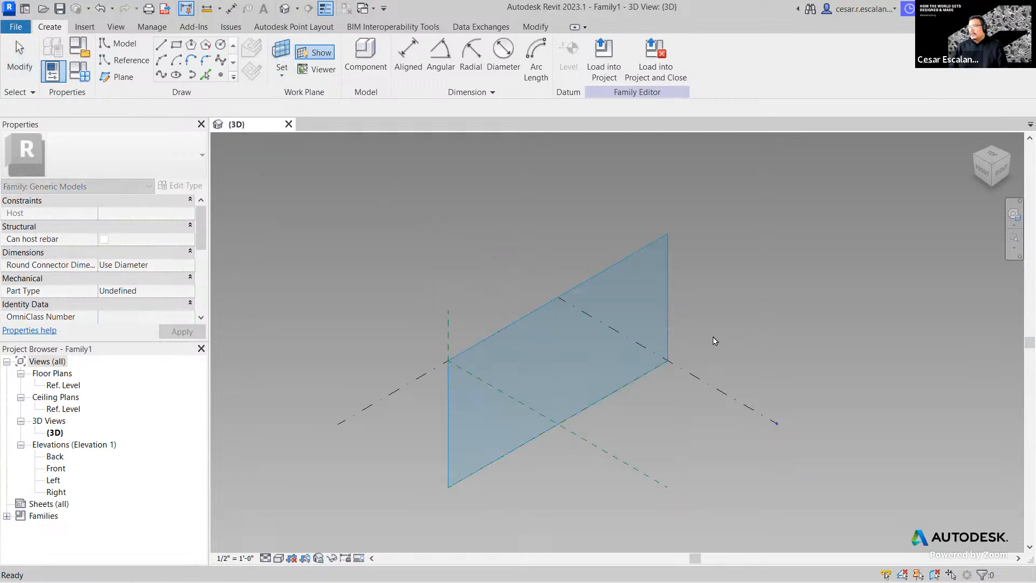
pyautogui.click(283, 71)
pyautogui.click(276, 97)
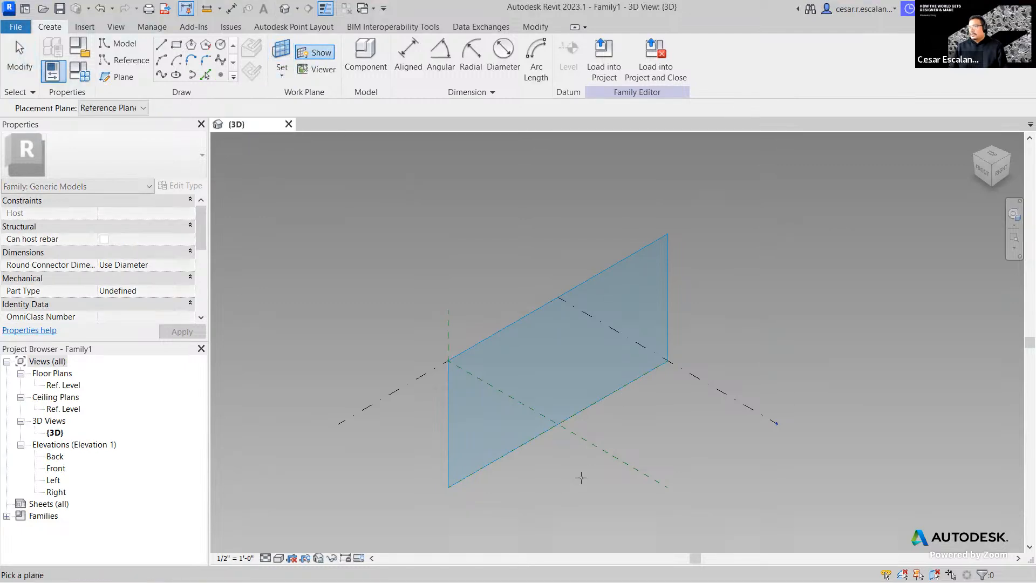
pyautogui.click(424, 372)
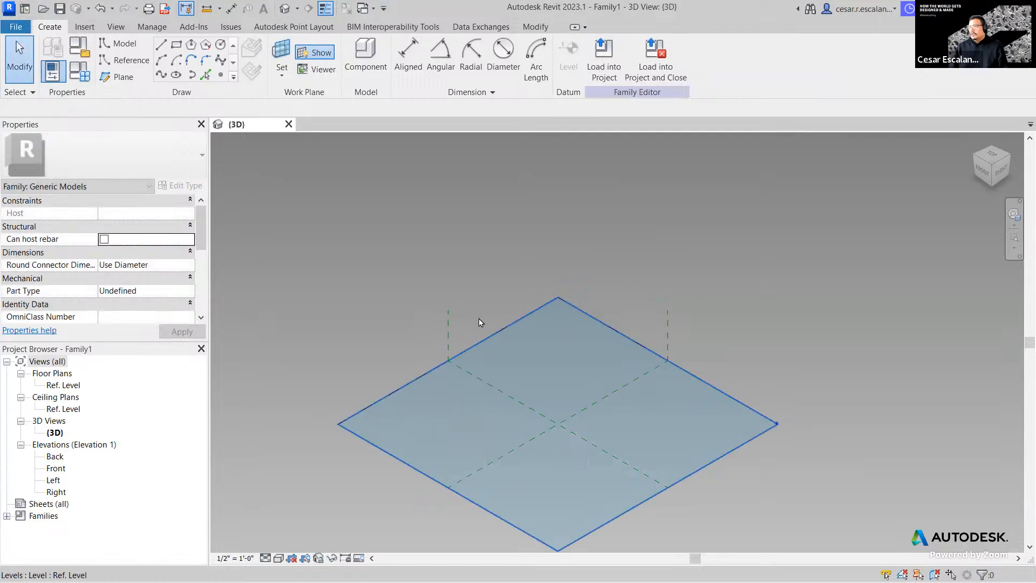
pyautogui.click(283, 72)
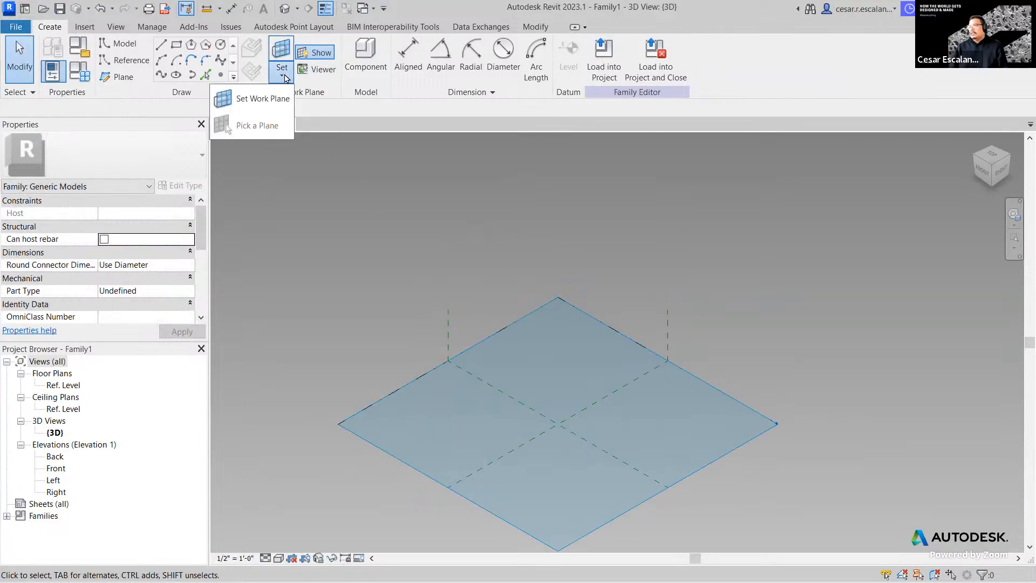
pyautogui.click(264, 97)
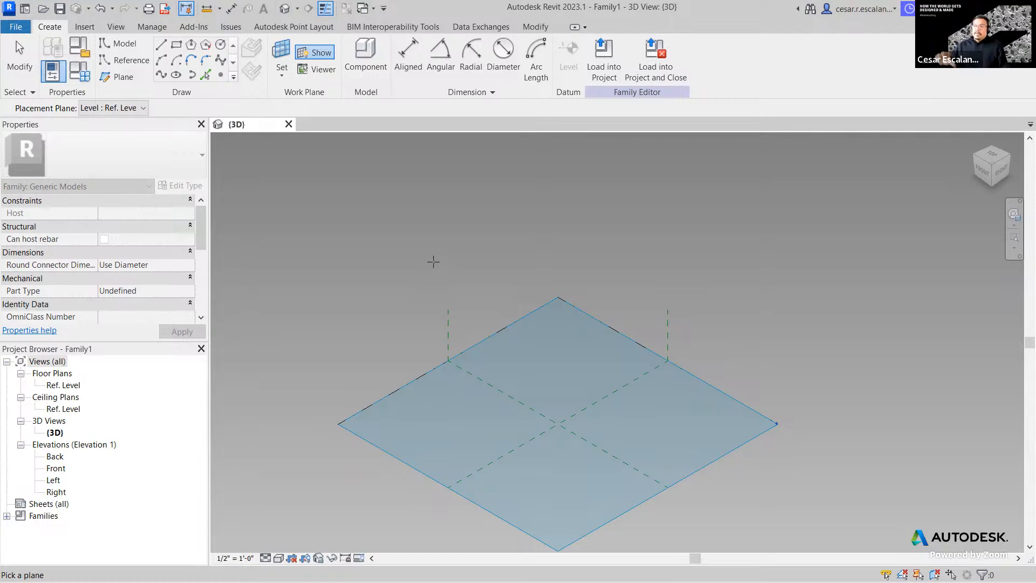
pyautogui.click(450, 325)
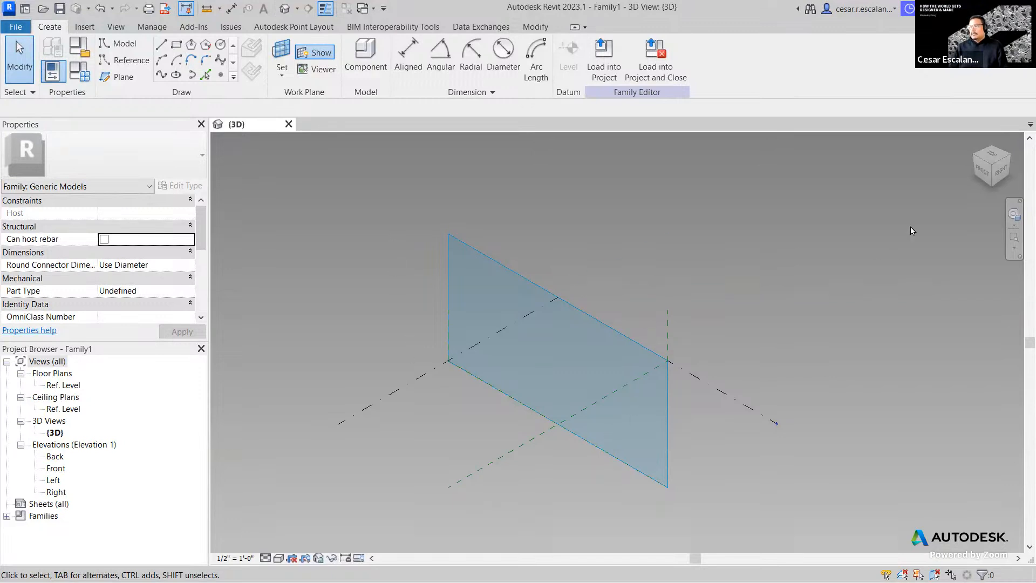
# - Switch Family1 to a top-down view using the ViewCube's TOP face
pyautogui.click(992, 156)
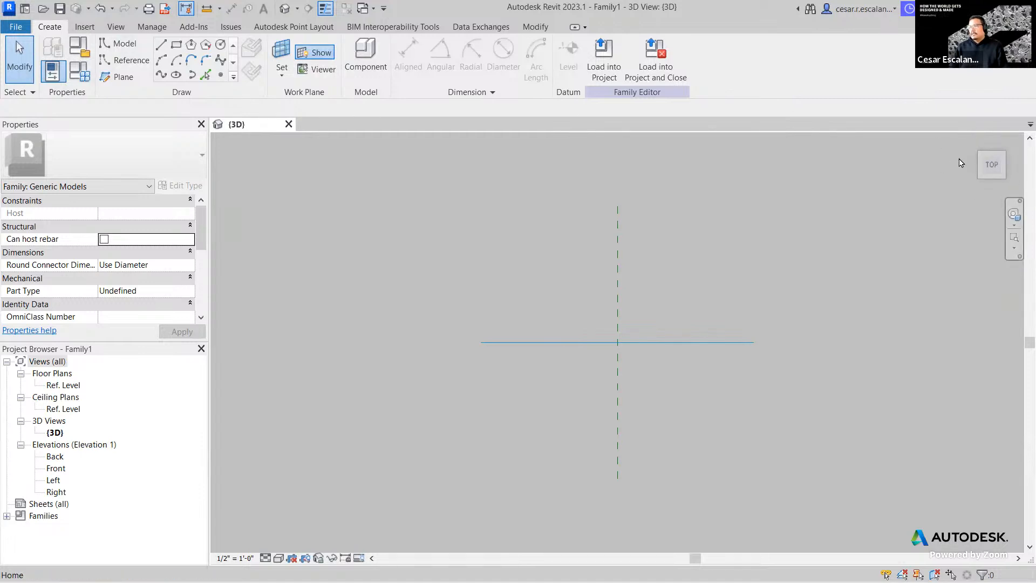
# - Start placing reference planes with Level : Ref. Level as the placement plane
pyautogui.click(119, 79)
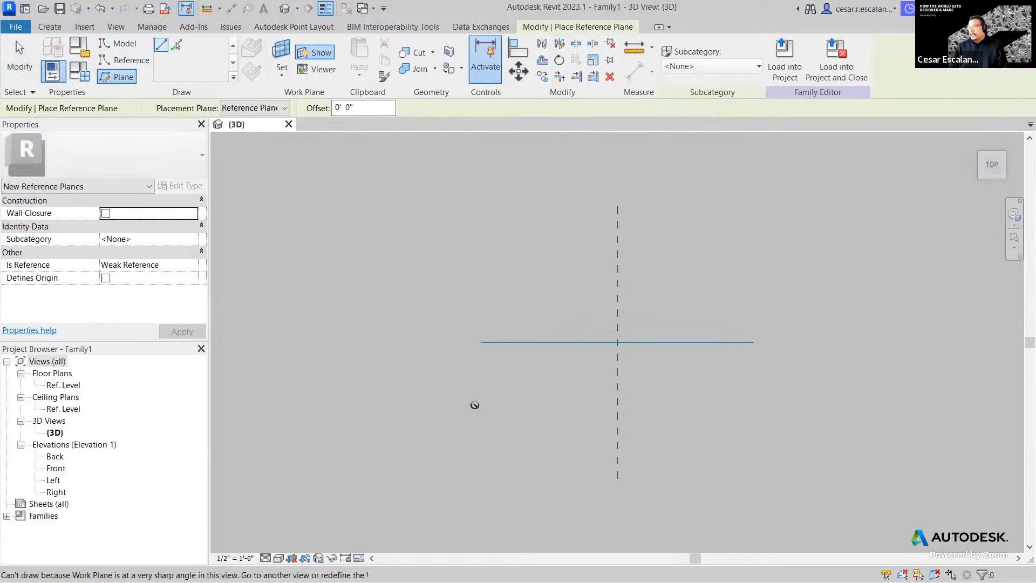
pyautogui.click(283, 111)
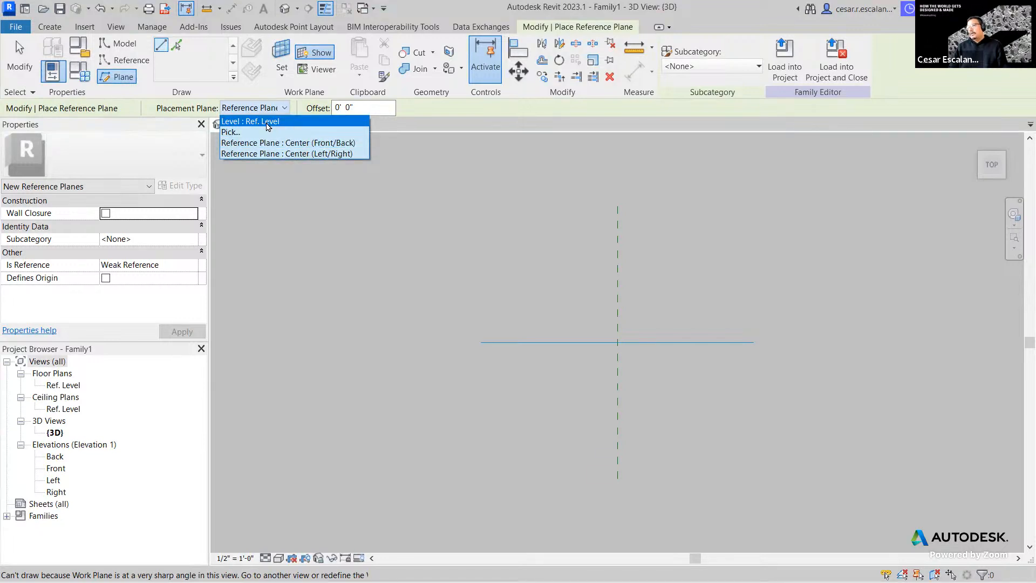
pyautogui.click(268, 124)
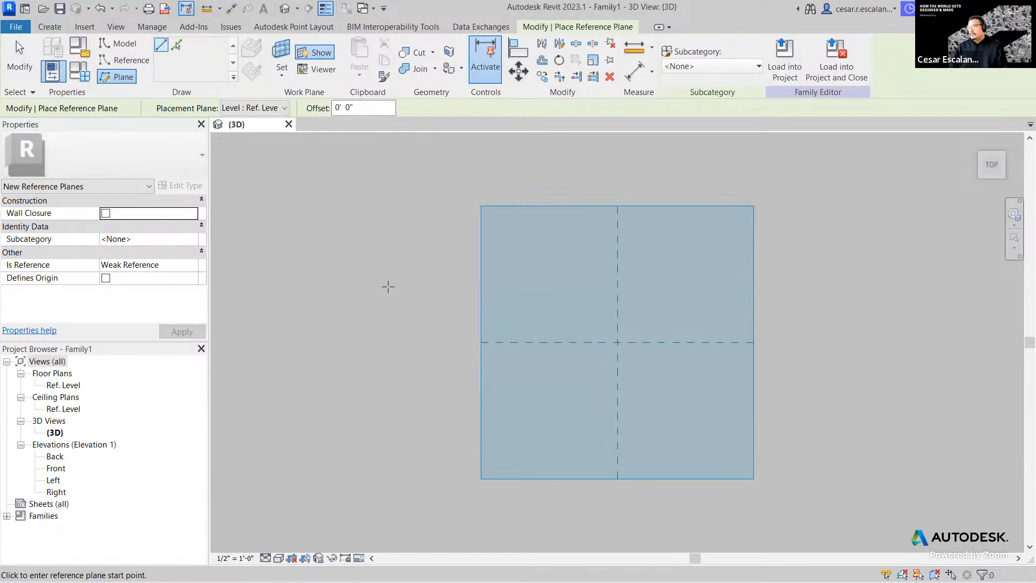
# - Draw two horizontal reference planes across the square, then reopen the placement plane list
pyautogui.click(491, 415)
pyautogui.click(743, 414)
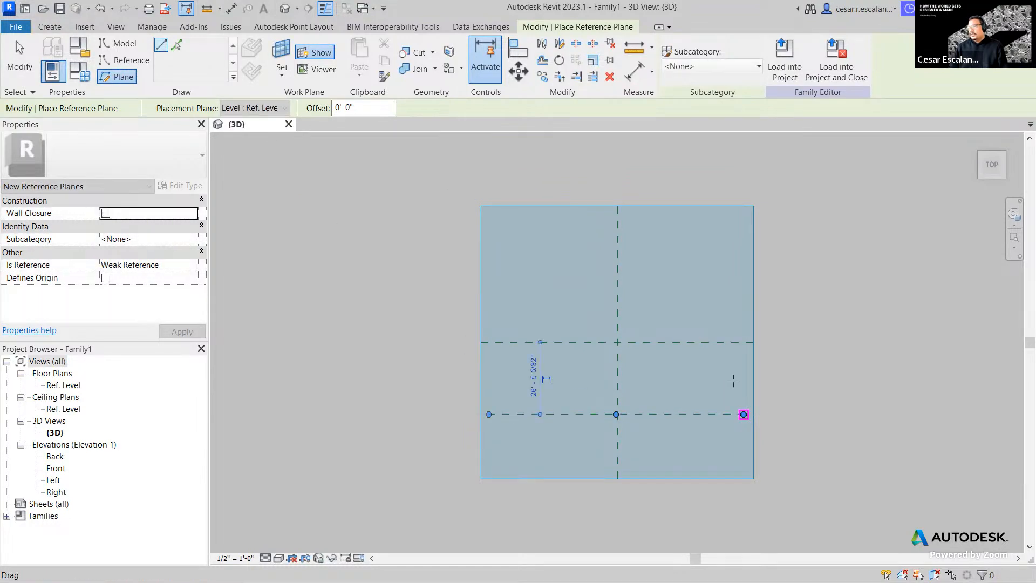
pyautogui.click(489, 271)
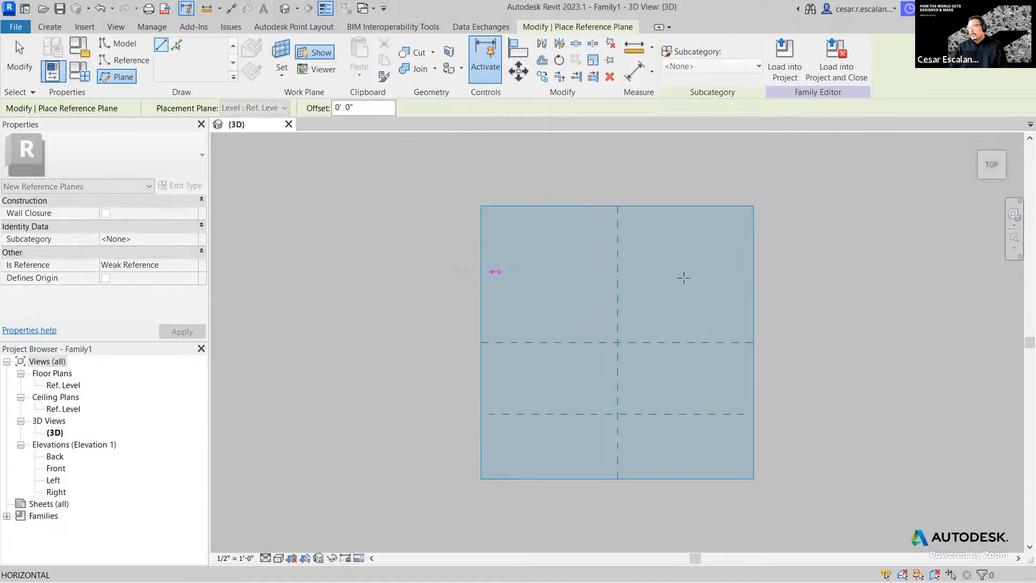
pyautogui.click(743, 278)
pyautogui.press('Escape')
pyautogui.press('Escape')
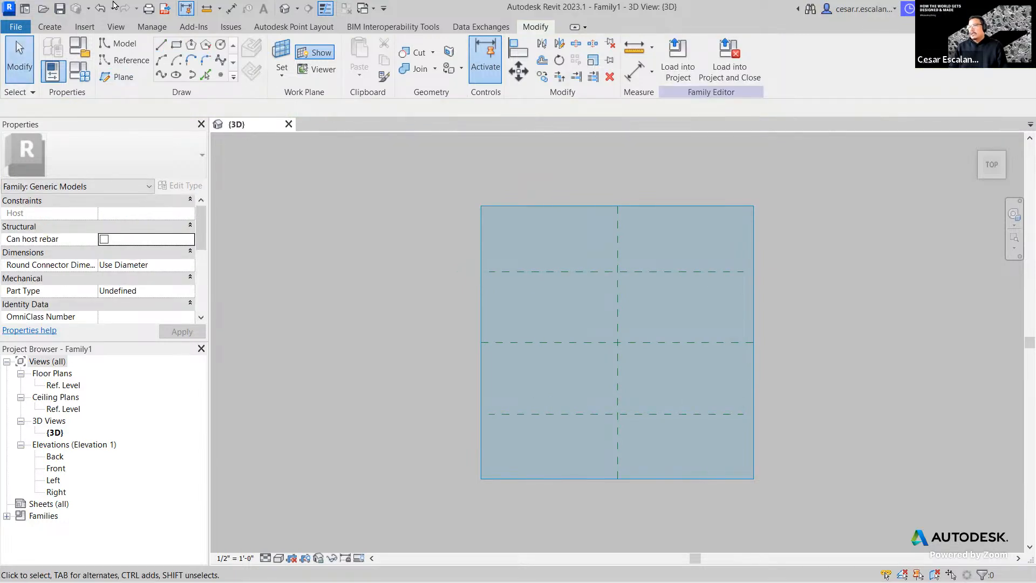
pyautogui.click(123, 77)
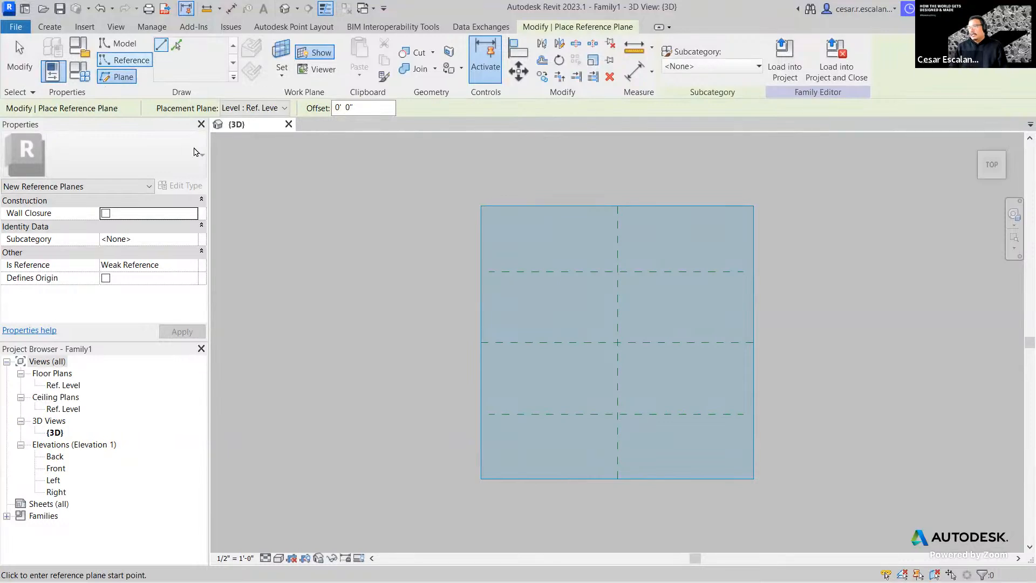
pyautogui.click(282, 109)
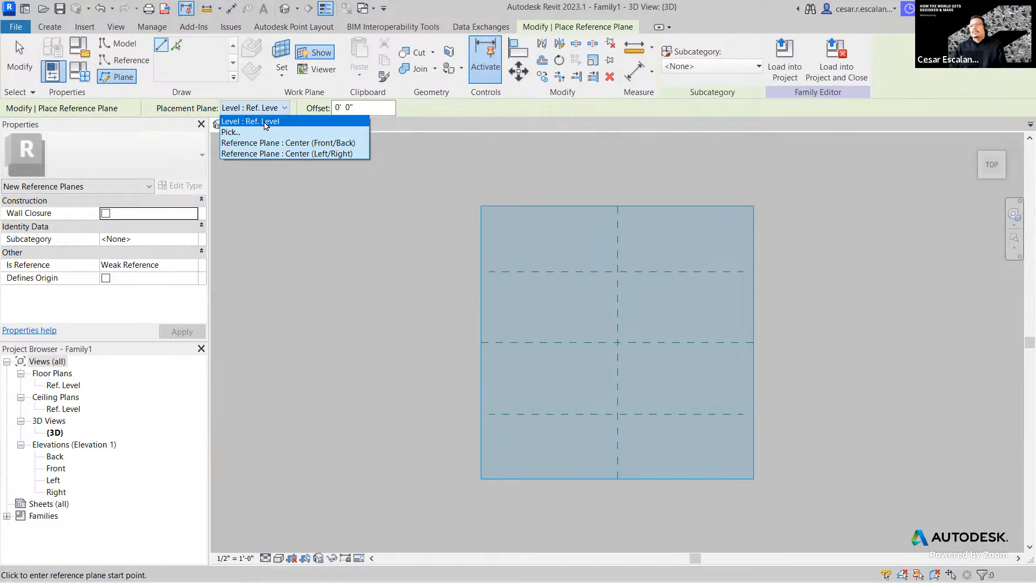
# - Keep Level : Ref. Level as the placement plane and finish placing reference planes
pyautogui.click(264, 121)
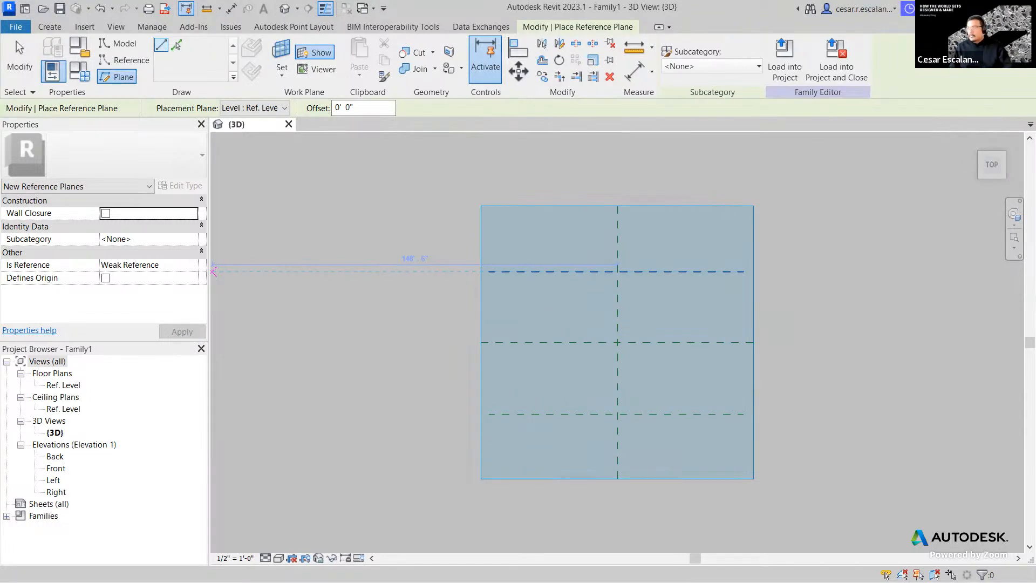
pyautogui.moveTo(815, 392)
pyautogui.mouseDown()
pyautogui.moveTo(731, 401)
pyautogui.moveTo(767, 417)
pyautogui.mouseUp()
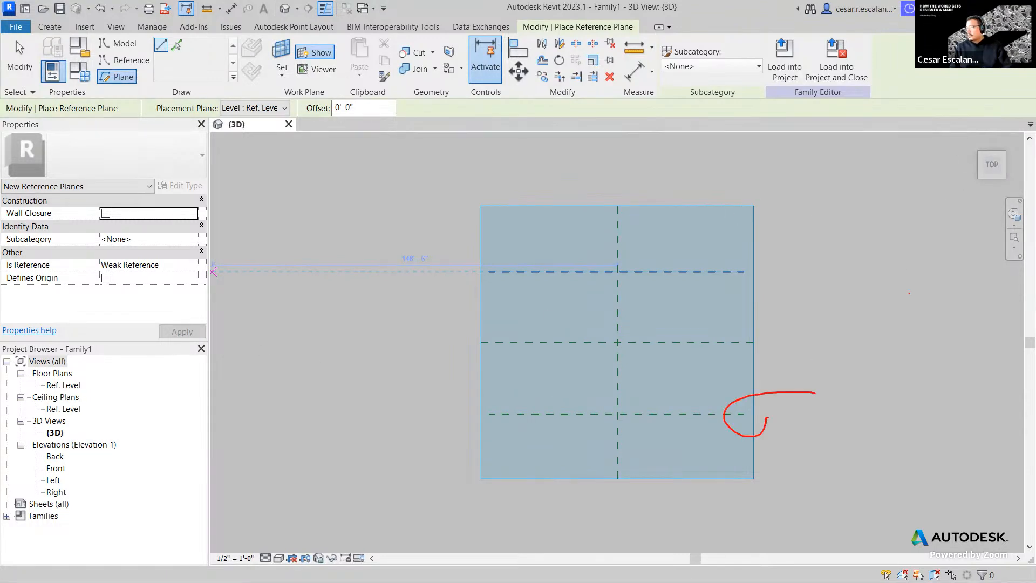
pyautogui.moveTo(918, 187)
pyautogui.mouseDown()
pyautogui.moveTo(979, 202)
pyautogui.moveTo(957, 146)
pyautogui.moveTo(963, 176)
pyautogui.moveTo(1004, 167)
pyautogui.mouseUp()
pyautogui.press('Escape')
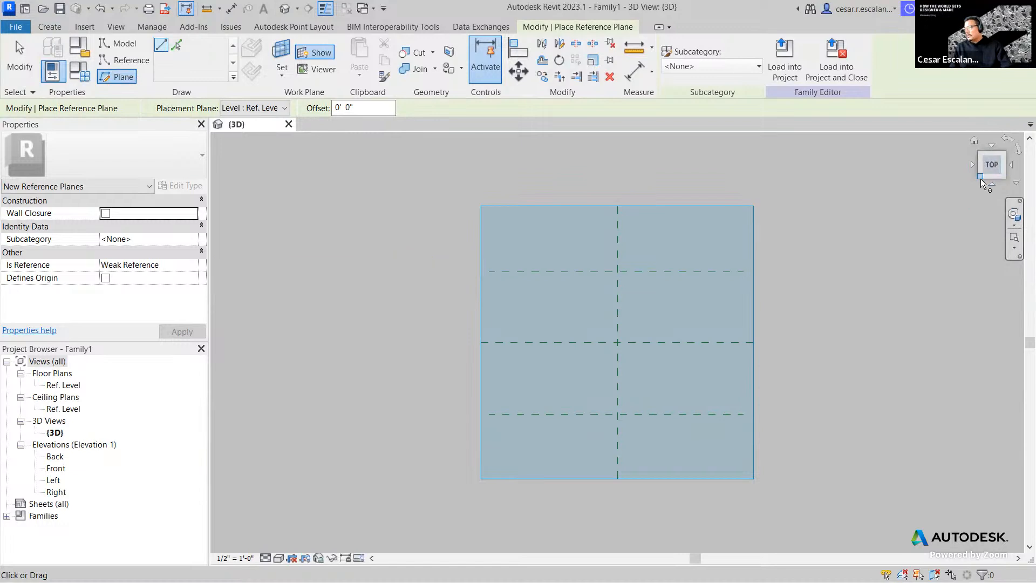
# - Show the reference-plane square in an isometric 3D view and start drawing model lines
pyautogui.click(982, 179)
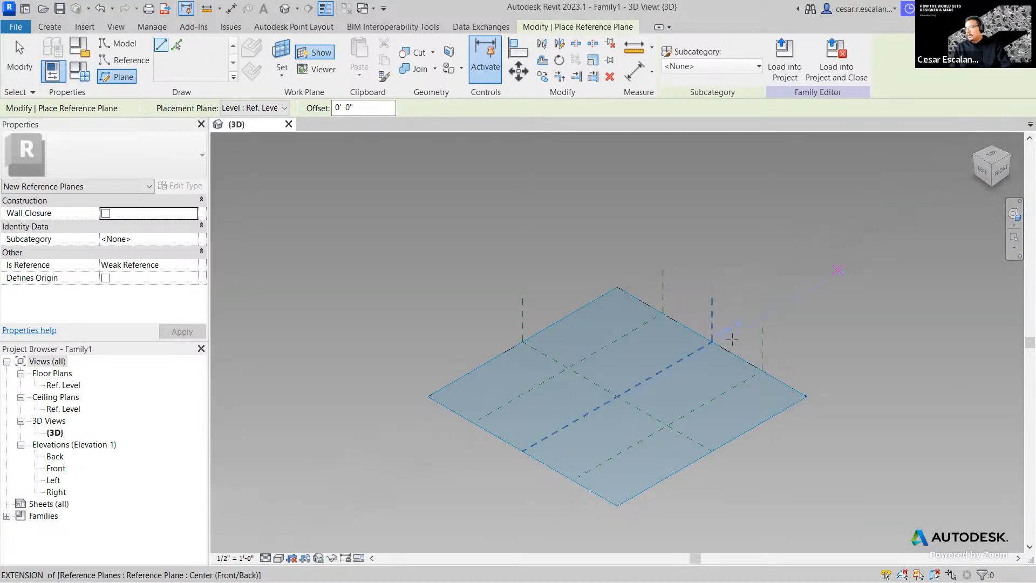
pyautogui.scroll(2, 809, 399)
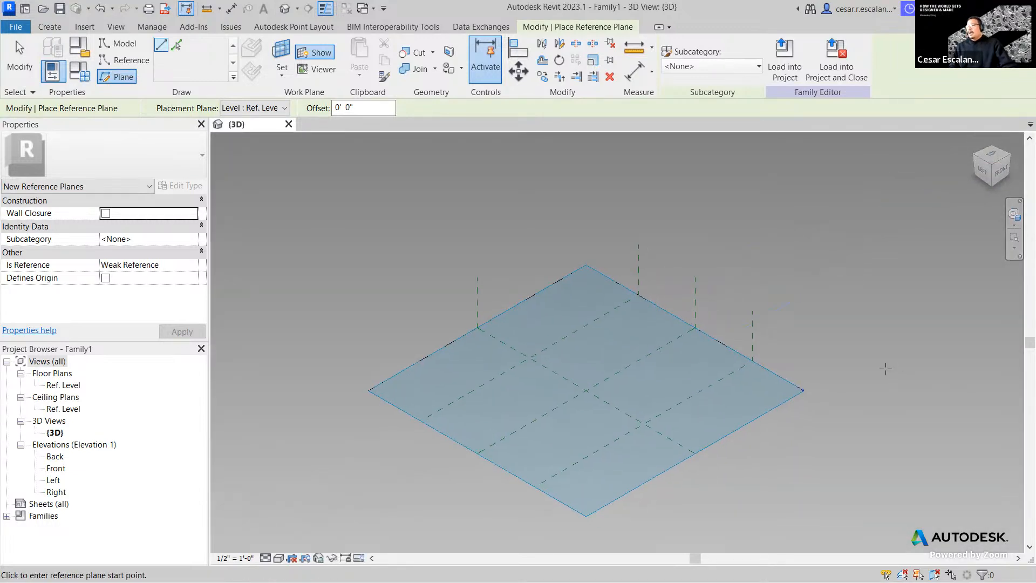
pyautogui.moveTo(872, 440); pyautogui.dragTo(866, 434, button='middle')
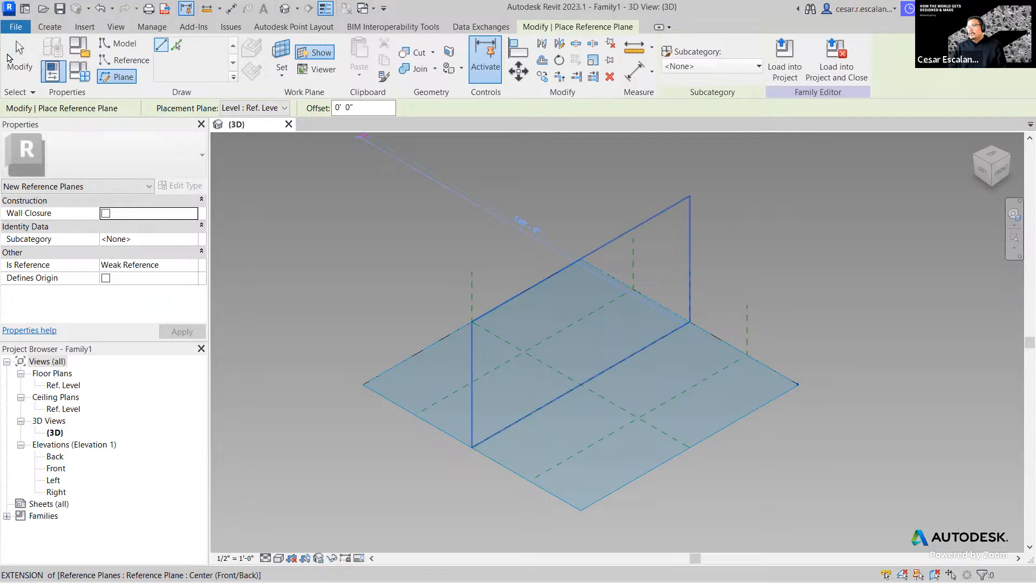
pyautogui.click(127, 45)
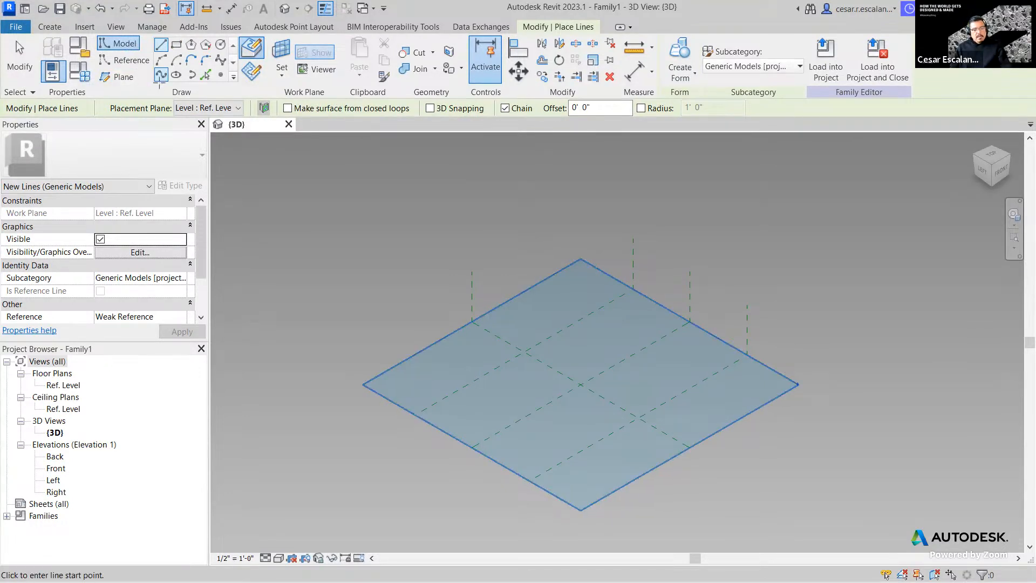
pyautogui.hotkey('ctrl', 's')
pyautogui.click(705, 449)
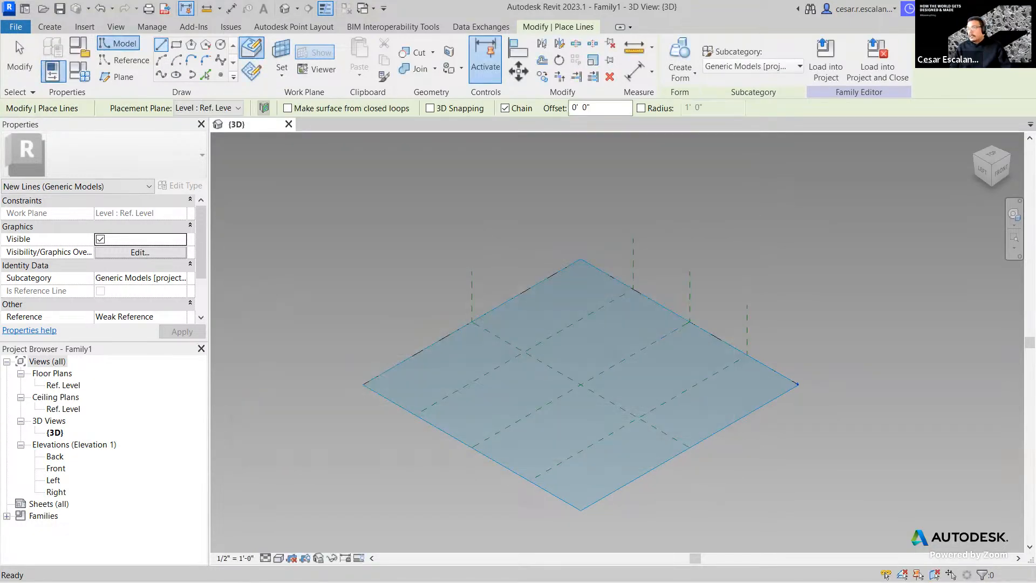
pyautogui.moveTo(164, 63)
pyautogui.mouseDown()
pyautogui.moveTo(147, 131)
pyautogui.moveTo(161, 175)
pyautogui.mouseUp()
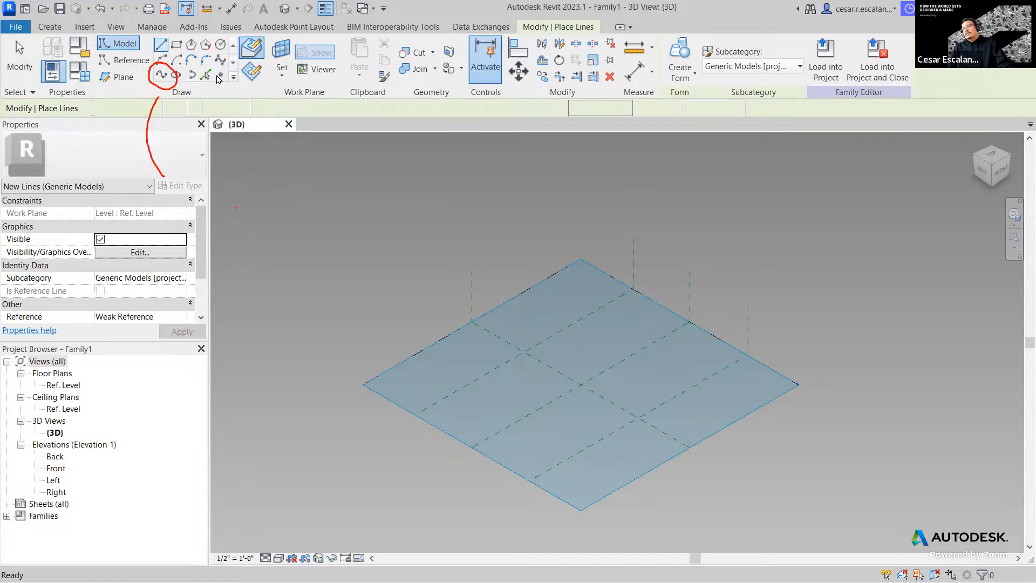
pyautogui.click(161, 76)
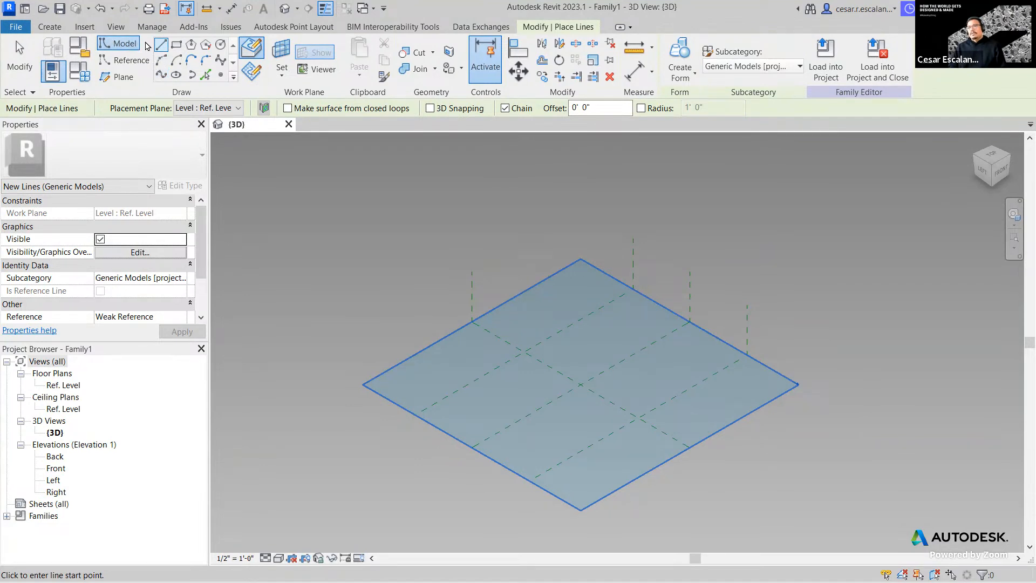
# - Pick Spline and set the front vertical reference plane as its work plane
pyautogui.click(161, 76)
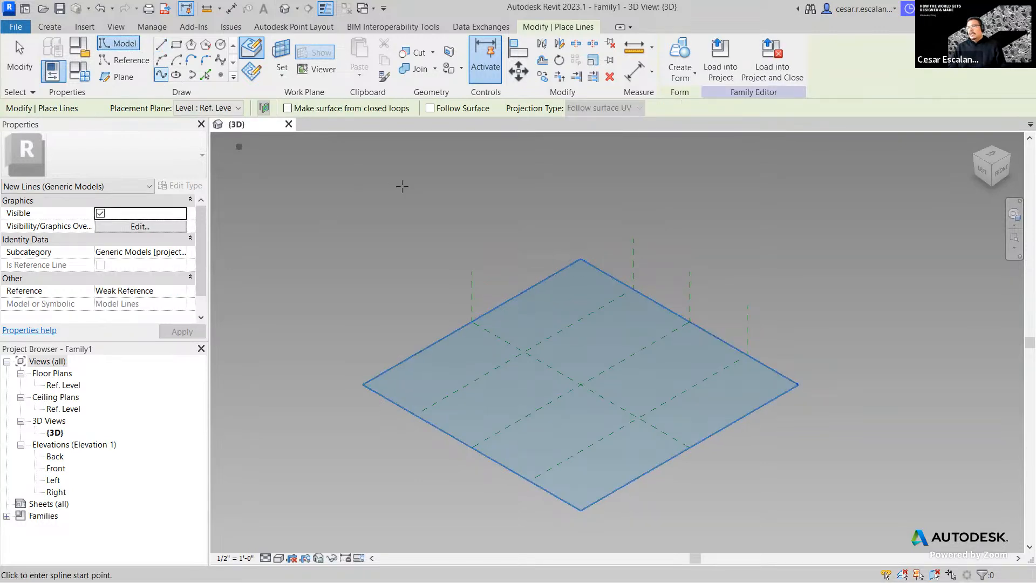
pyautogui.click(283, 76)
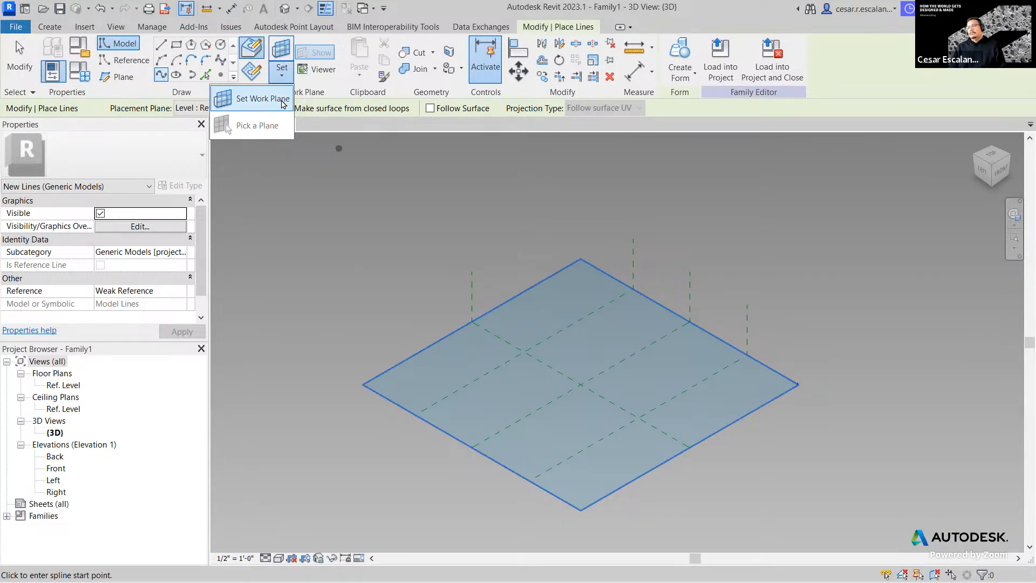
pyautogui.click(283, 102)
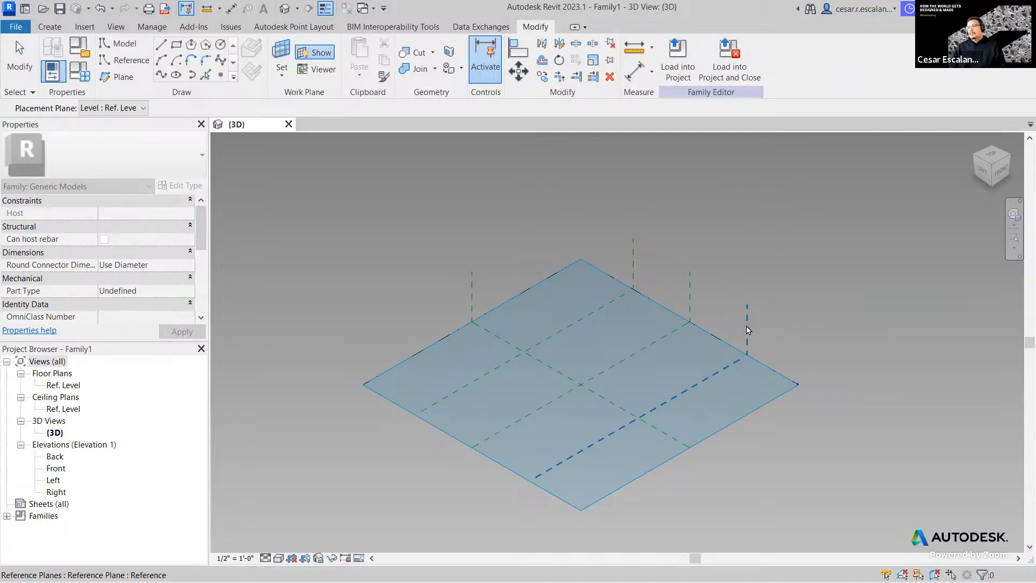
pyautogui.click(748, 327)
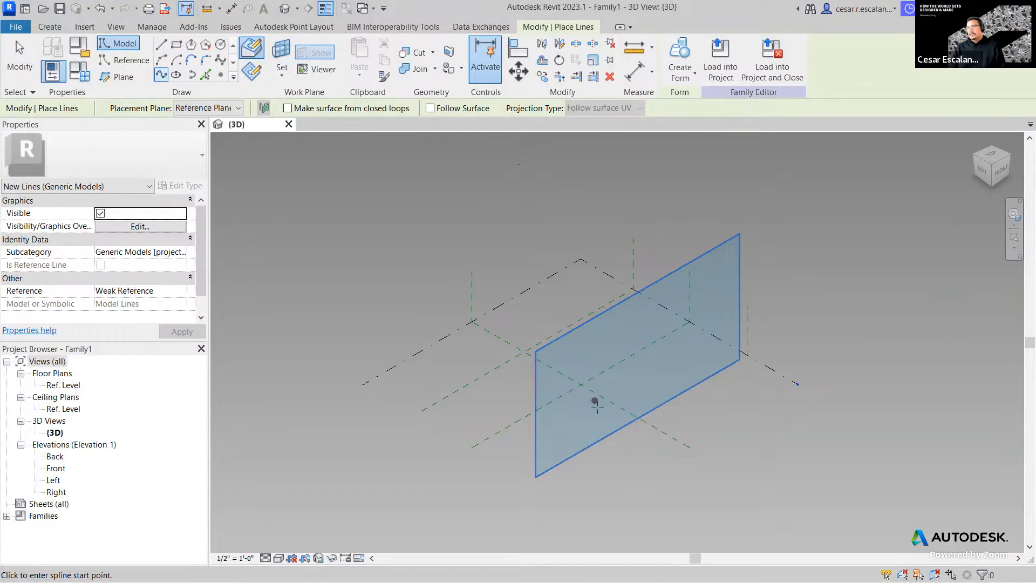
pyautogui.scroll(2, 586, 429)
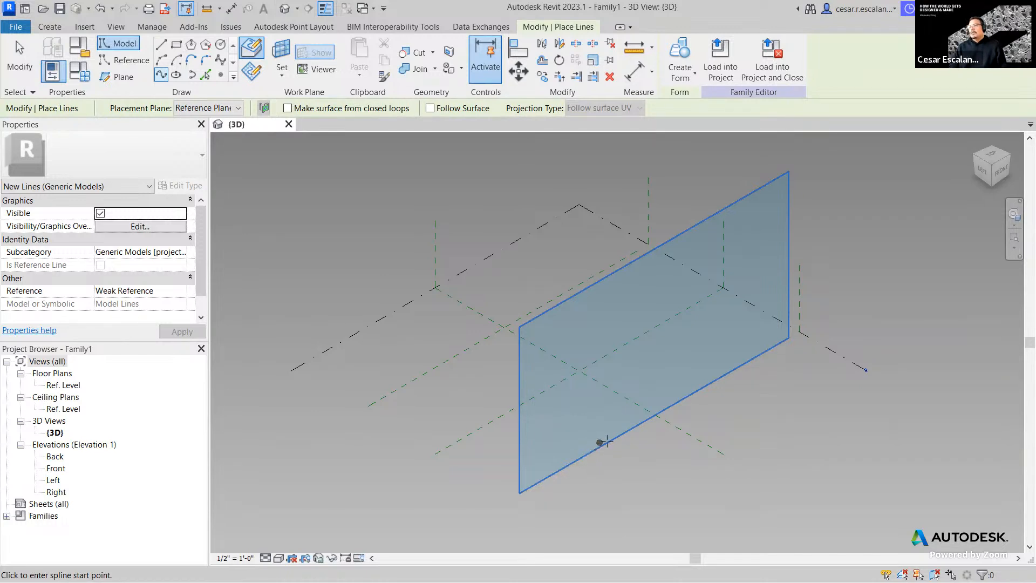
# - Draw a three-point arch spline rising from and returning to the plane's bottom edge
pyautogui.click(595, 447)
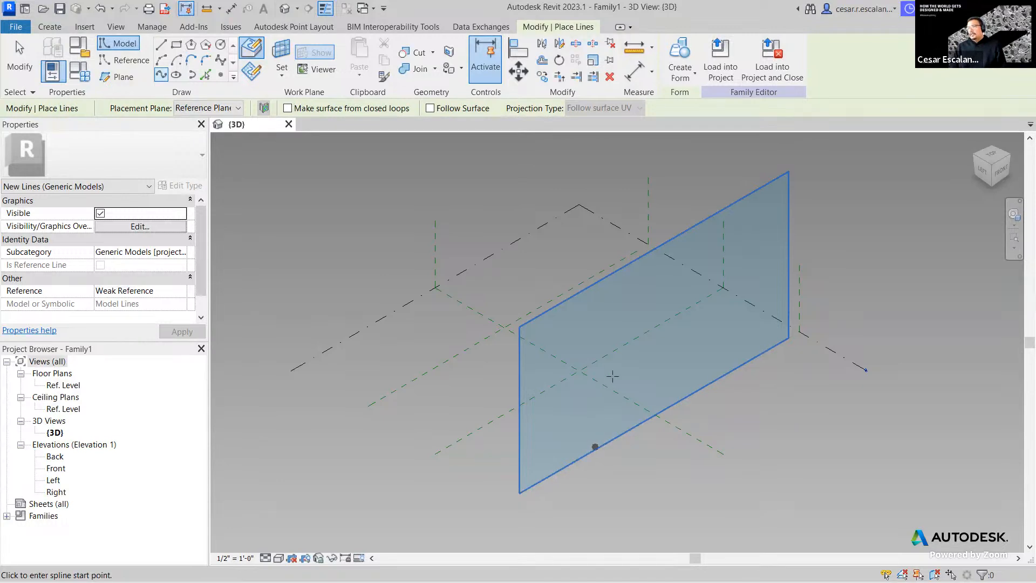
pyautogui.click(632, 349)
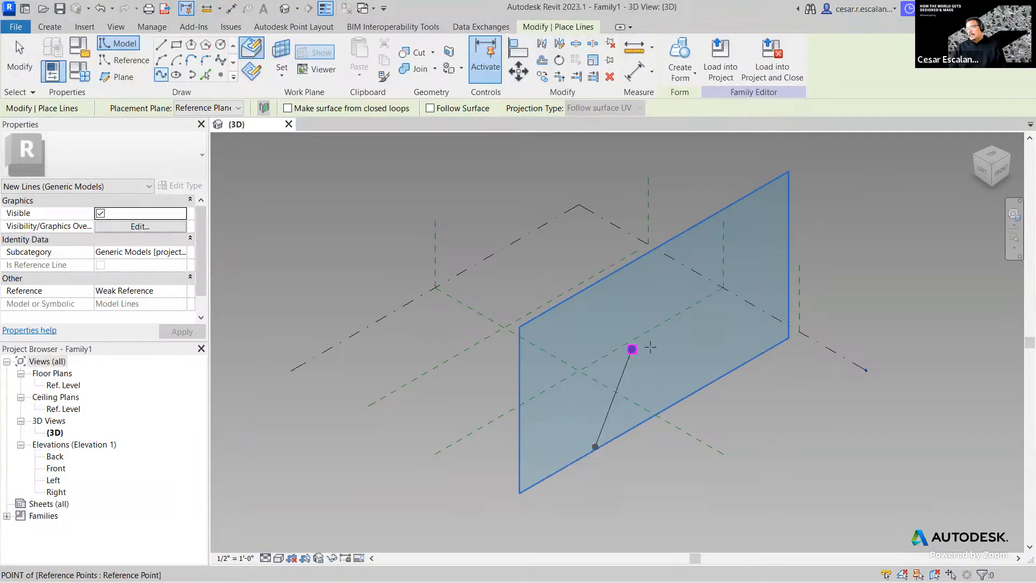
pyautogui.click(708, 382)
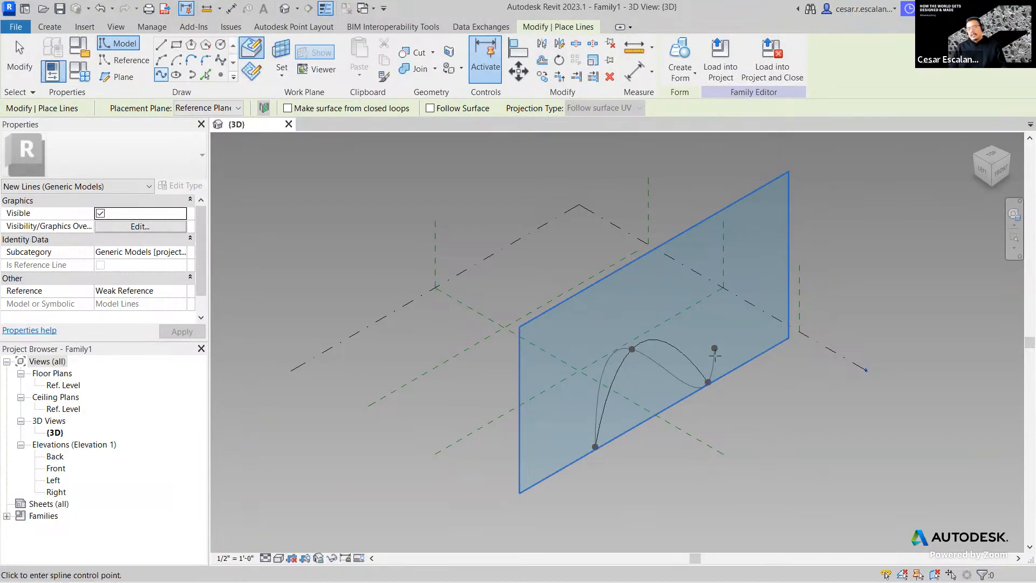
pyautogui.press('Escape')
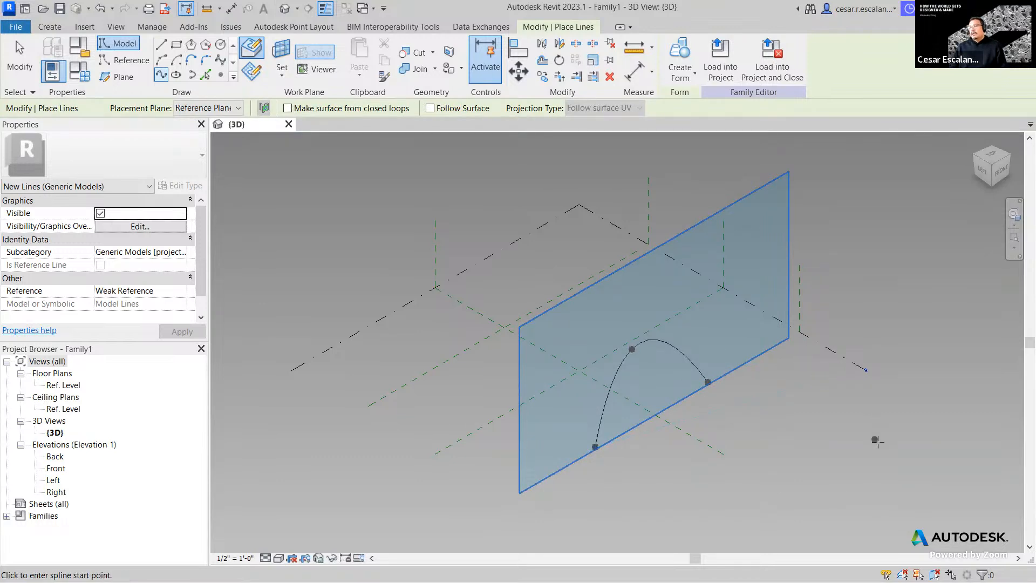
# - Set the vertical reference plane as the work plane again and return to the Spline tool
pyautogui.click(122, 79)
pyautogui.click(281, 77)
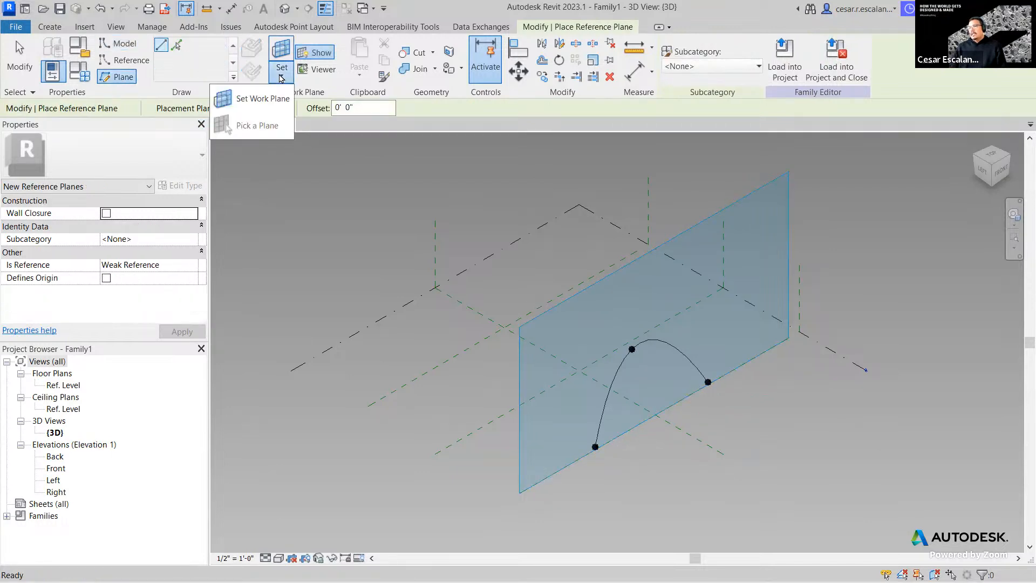
pyautogui.click(256, 125)
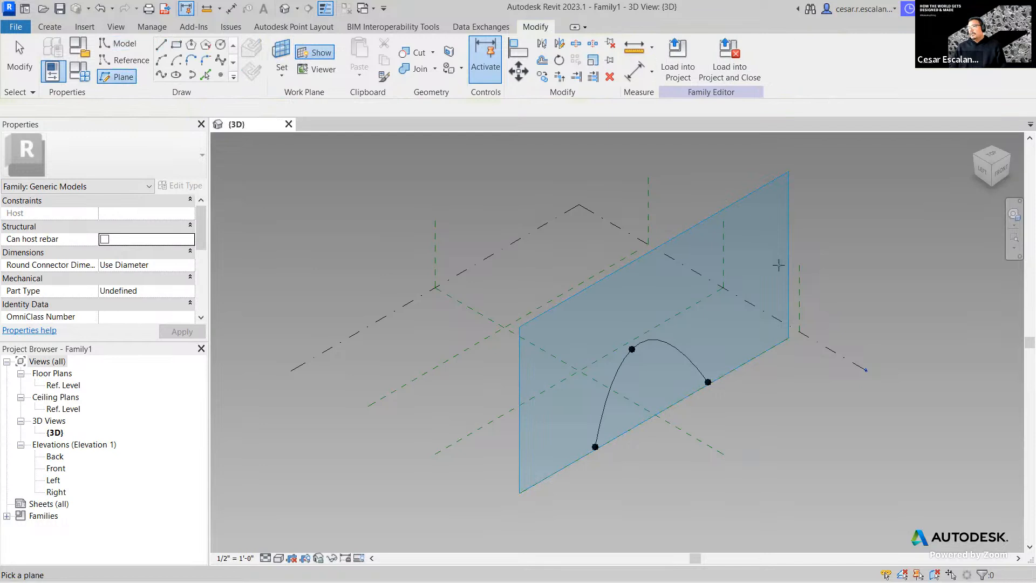
pyautogui.click(800, 299)
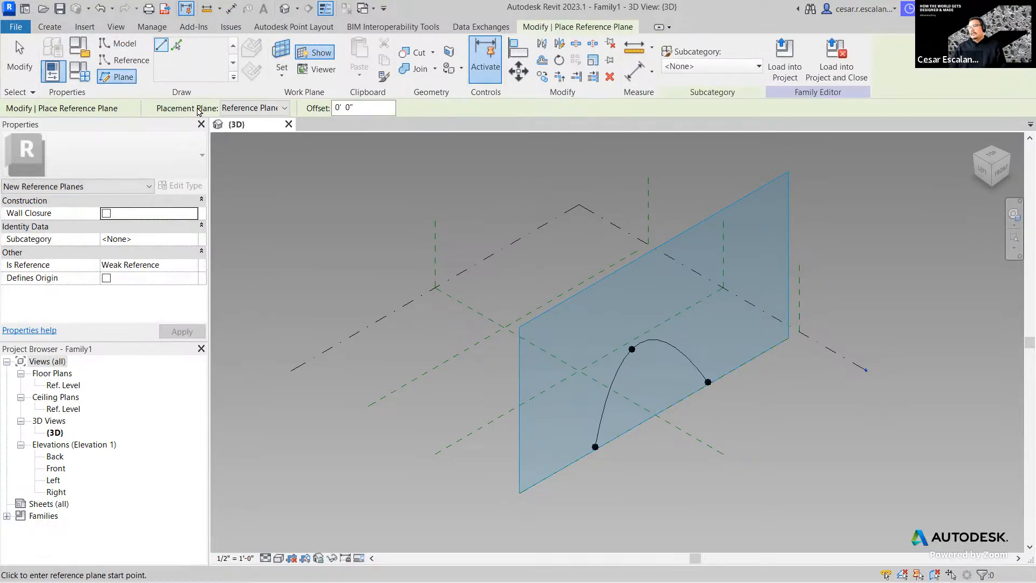
pyautogui.click(113, 43)
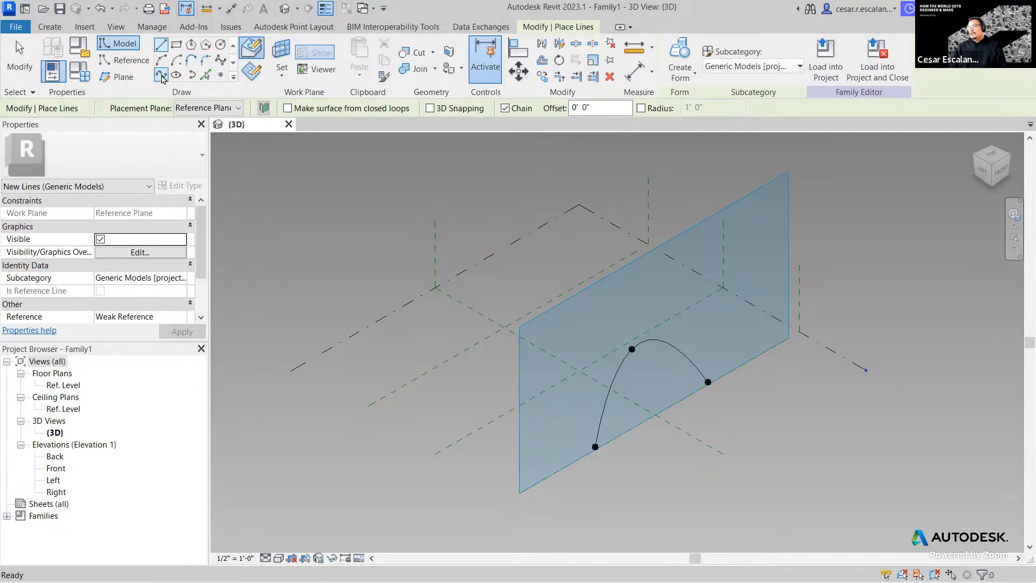
pyautogui.click(161, 77)
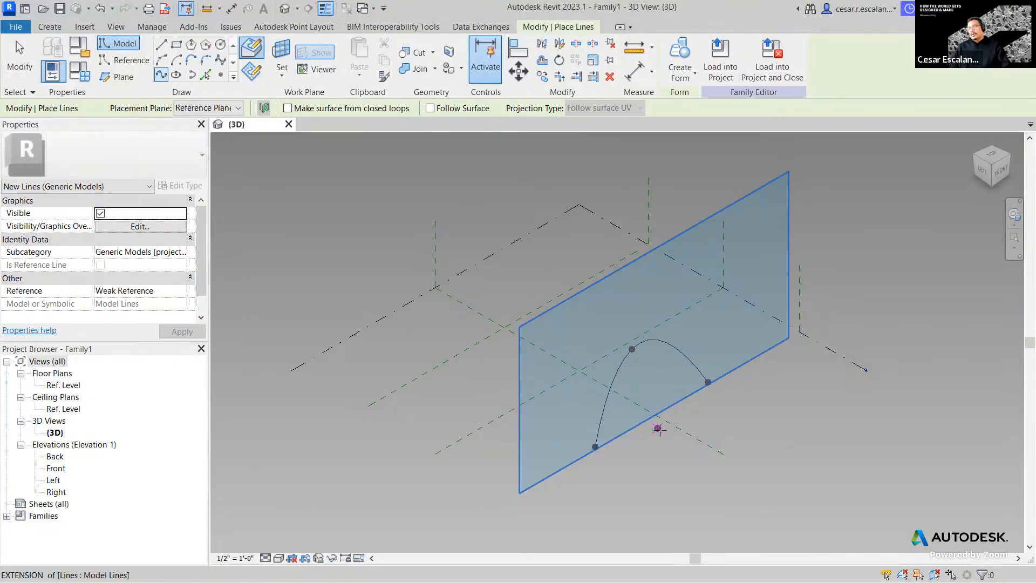
pyautogui.press('Escape')
pyautogui.press('Escape')
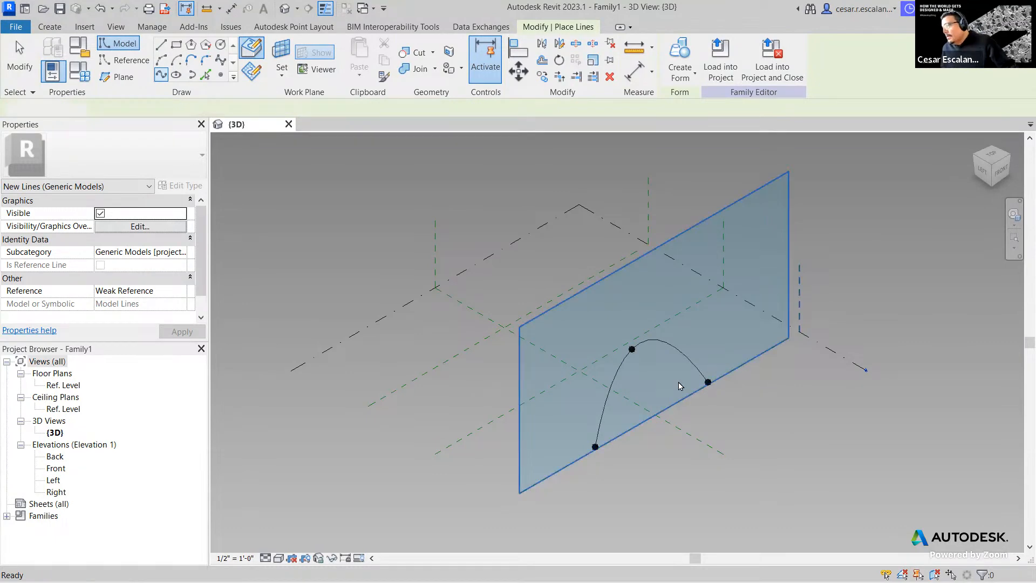
pyautogui.scroll(2, 670, 373)
pyautogui.scroll(1, 669, 372)
pyautogui.moveTo(671, 371); pyautogui.dragTo(677, 314, button='middle')
pyautogui.scroll(2, 614, 284)
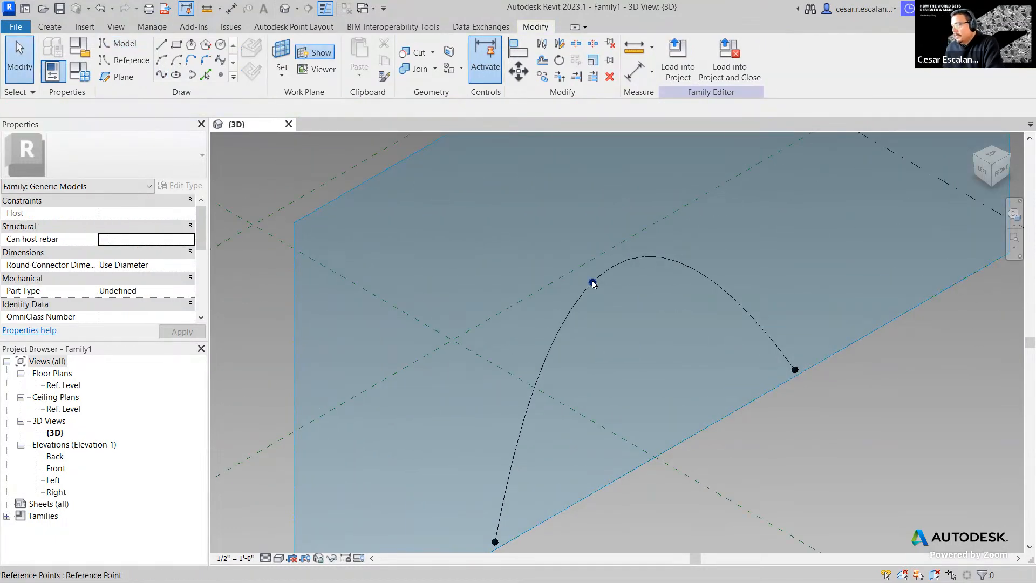
pyautogui.click(593, 282)
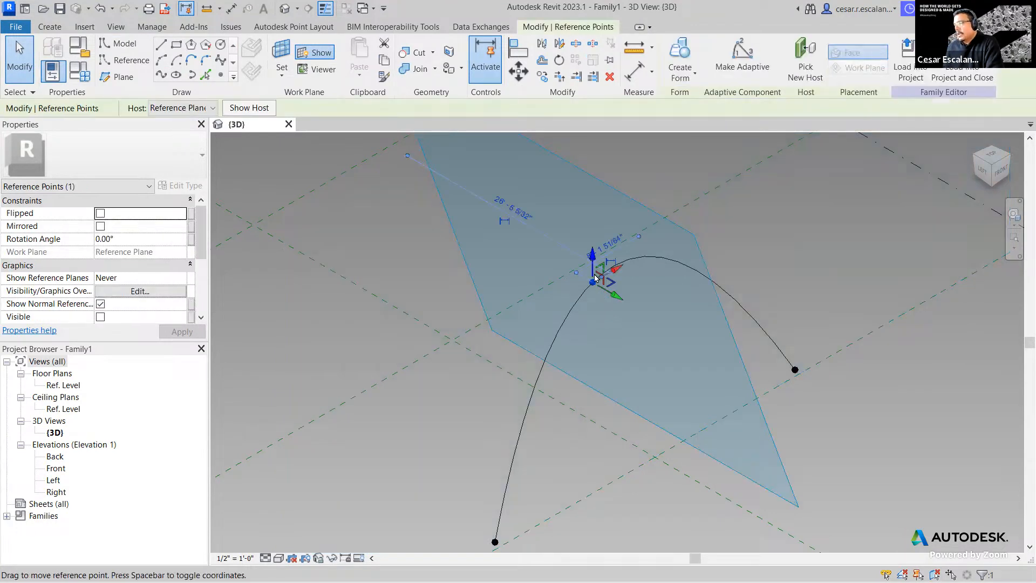
pyautogui.moveTo(591, 256); pyautogui.dragTo(592, 296)
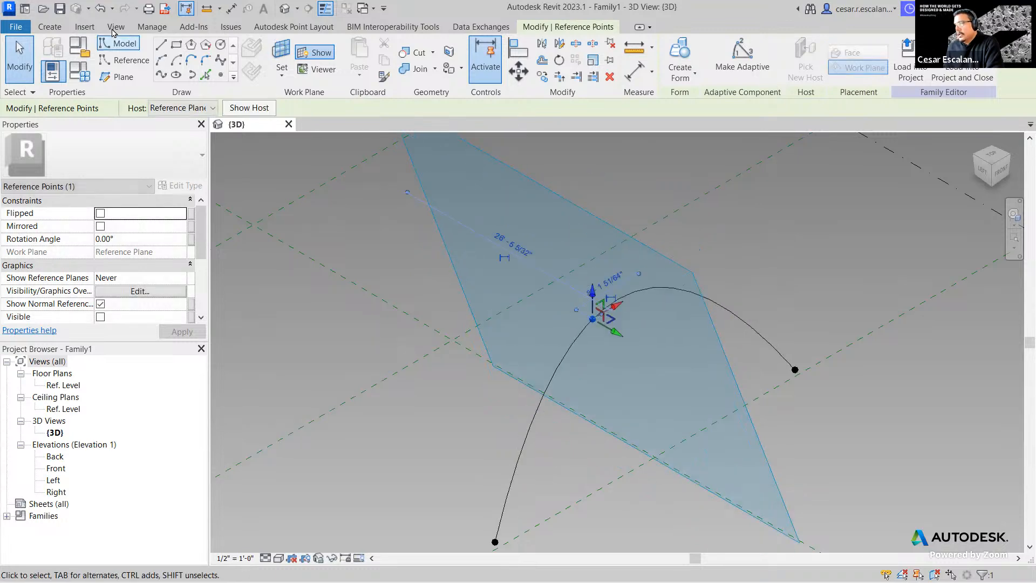
pyautogui.click(101, 9)
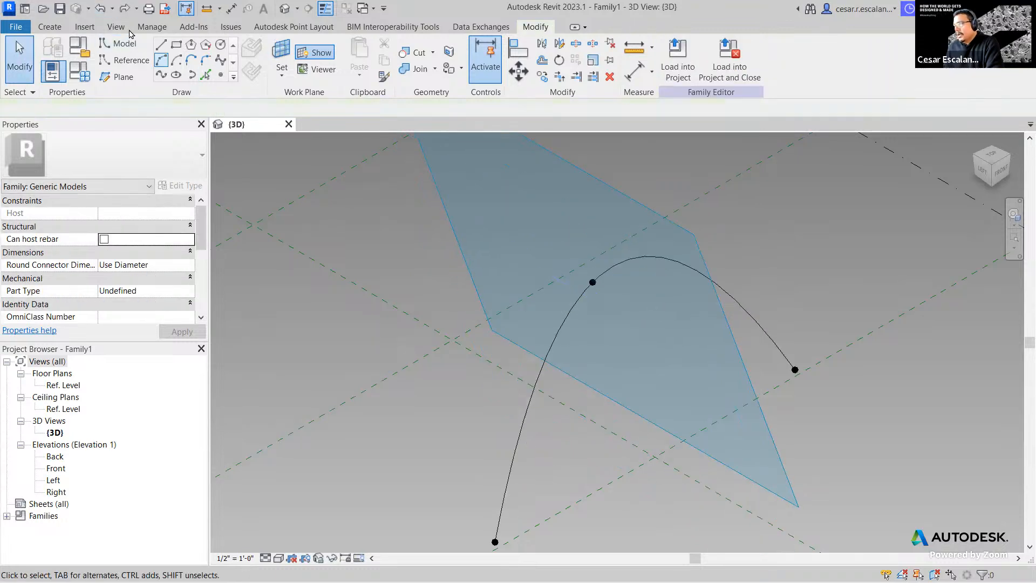
pyautogui.click(99, 12)
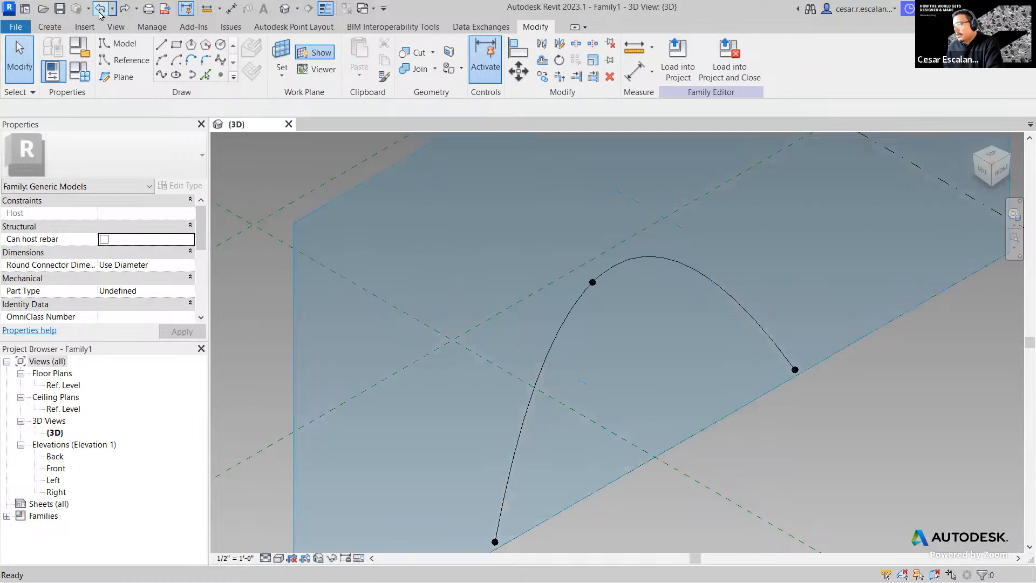
pyautogui.click(804, 387)
pyautogui.scroll(-3, 723, 377)
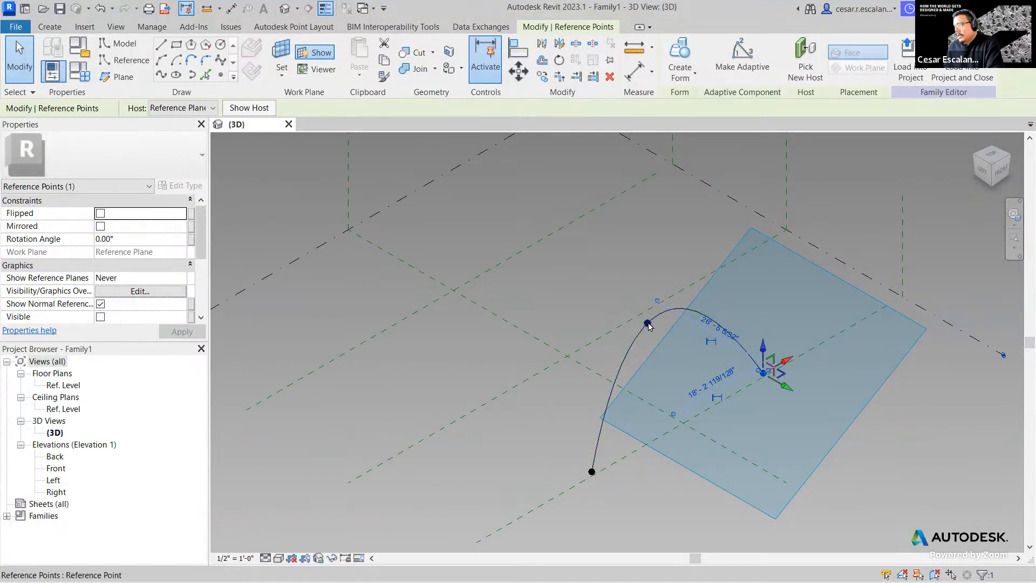
pyautogui.click(647, 323)
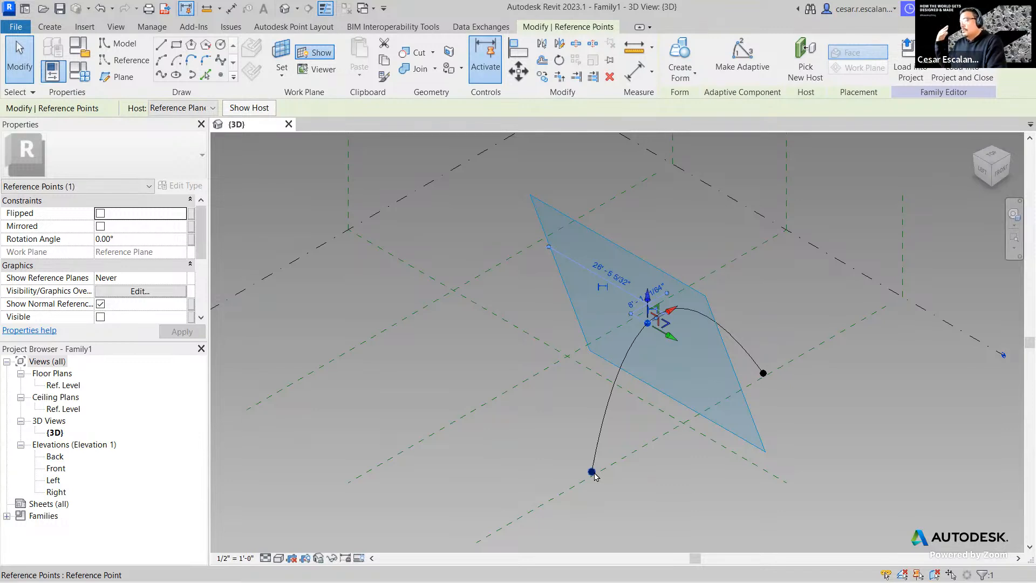
pyautogui.click(592, 472)
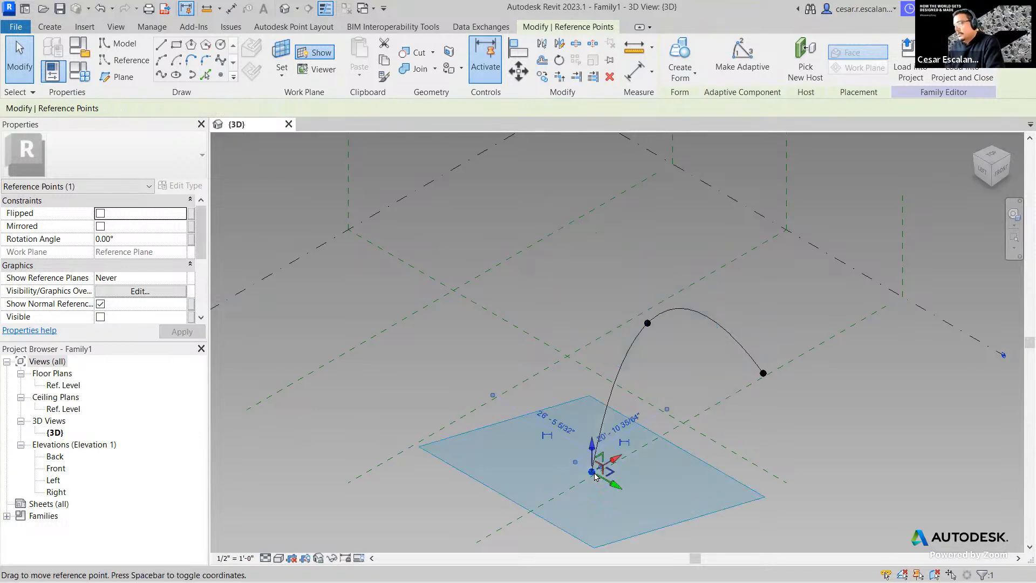
pyautogui.click(815, 476)
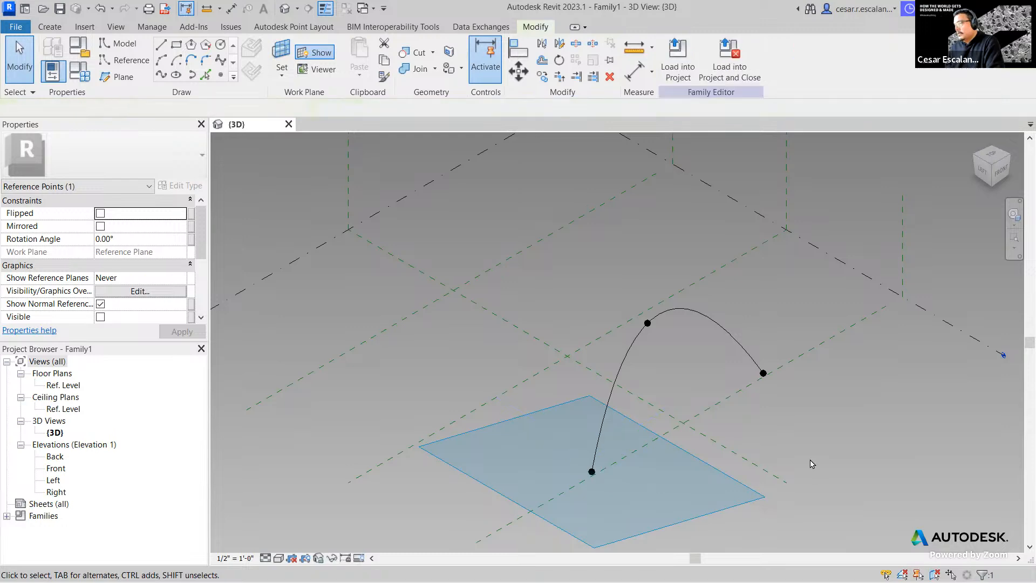
pyautogui.click(850, 330)
pyautogui.click(874, 432)
pyautogui.moveTo(874, 431); pyautogui.dragTo(799, 421, button='middle')
pyautogui.scroll(-2, 794, 378)
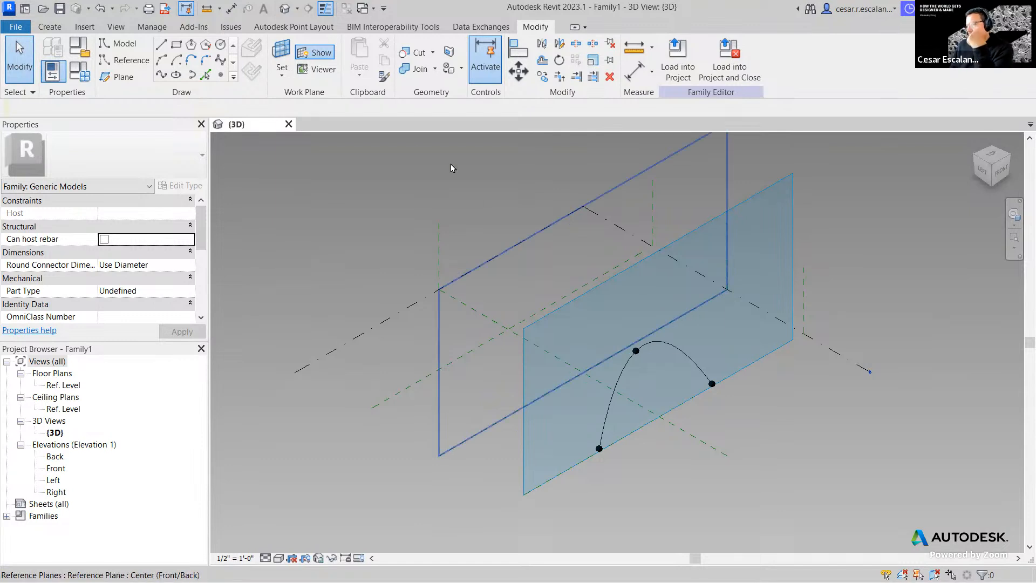
# - Make Center (Front/Back) the work plane and view it from FRONT on the ViewCube
pyautogui.click(275, 80)
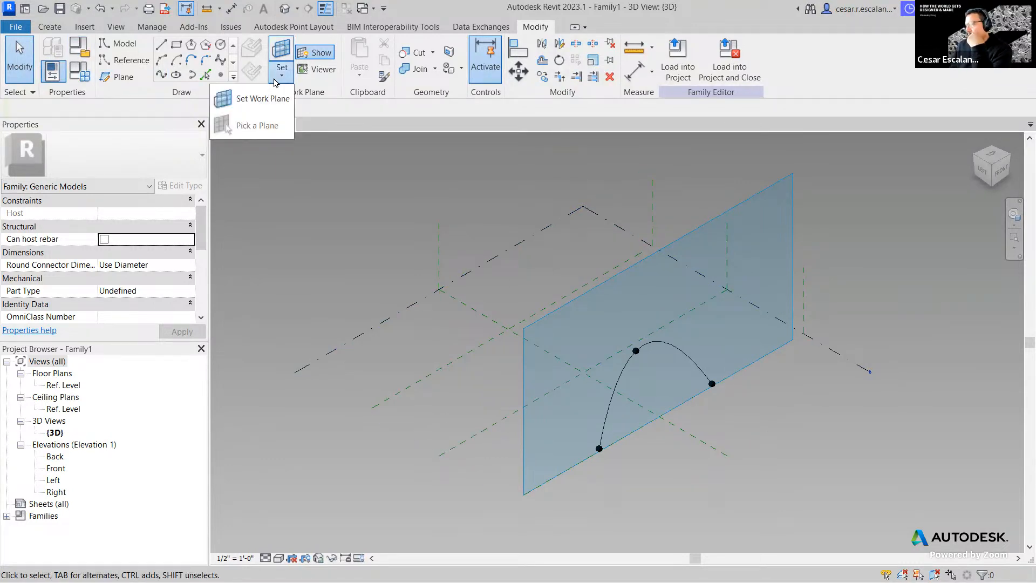
pyautogui.click(274, 102)
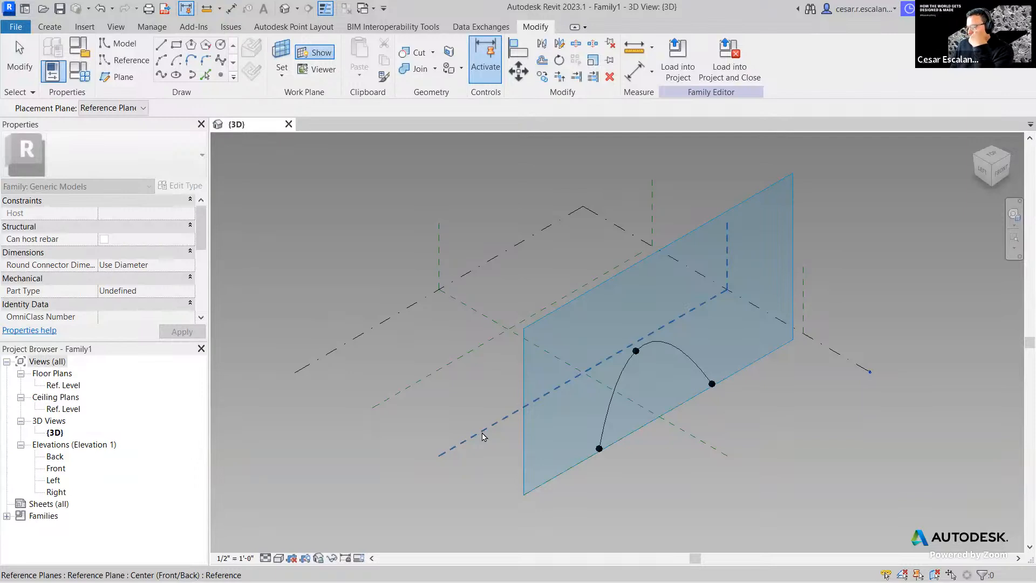
pyautogui.click(484, 434)
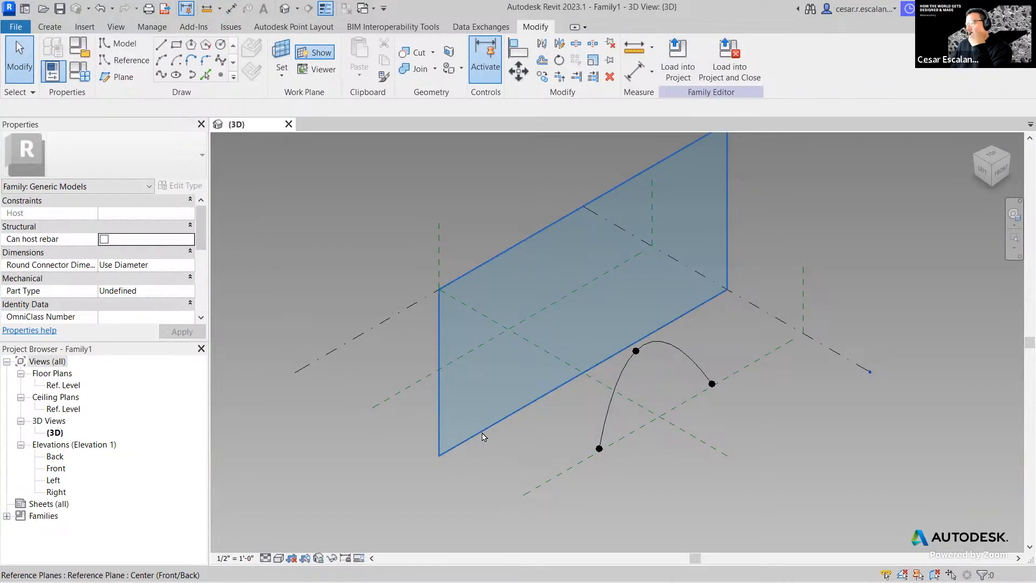
pyautogui.click(1002, 170)
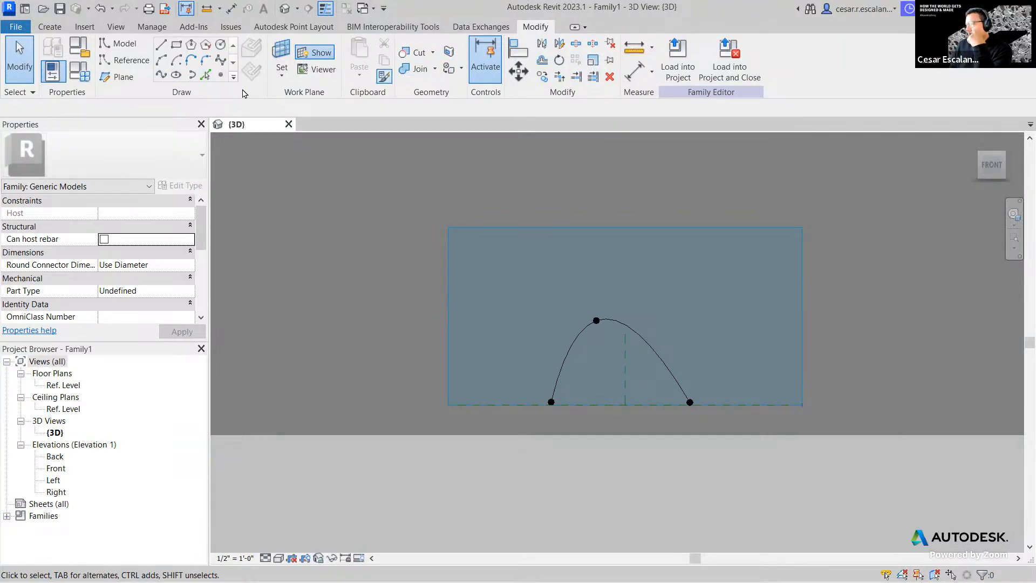
# - Draw a larger four-point arch spline through points, enclosing the first arch on the baseline
pyautogui.click(160, 76)
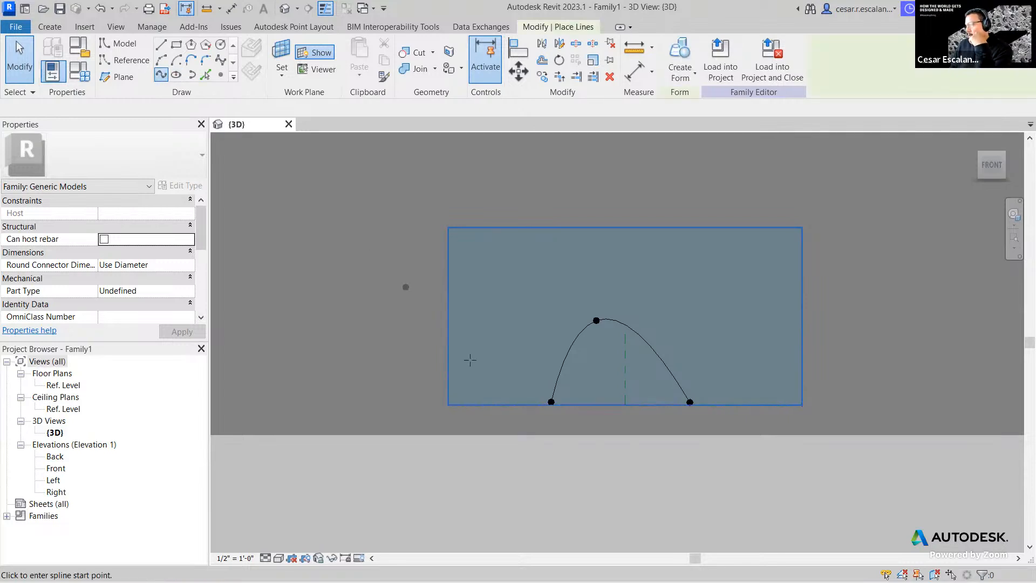
pyautogui.click(513, 404)
pyautogui.click(598, 279)
pyautogui.click(706, 327)
pyautogui.click(729, 404)
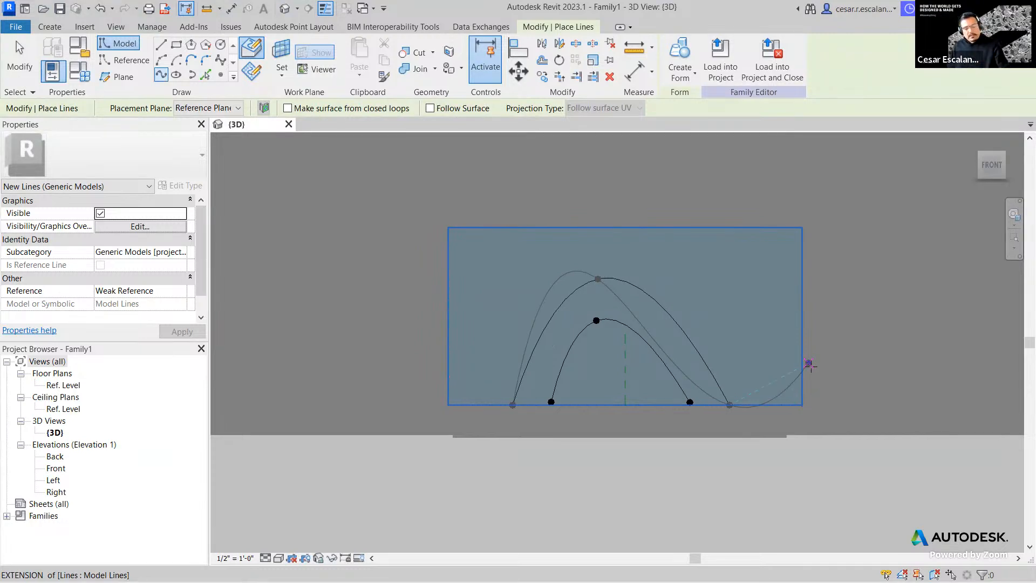
pyautogui.press('Escape')
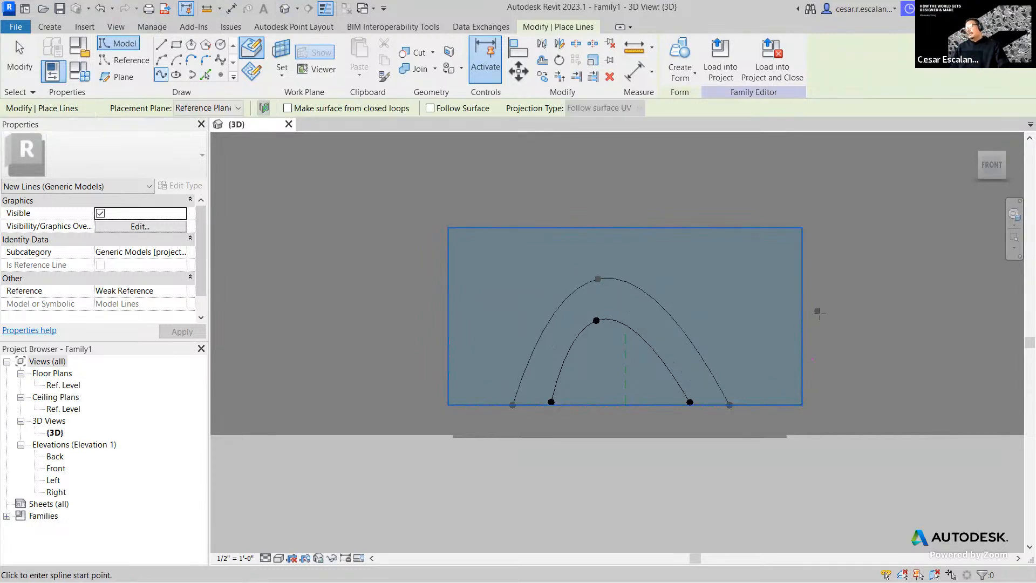
# - Drag the inner arch's top point slightly lower, then orbit to compare both arches in 3D
pyautogui.press('Escape')
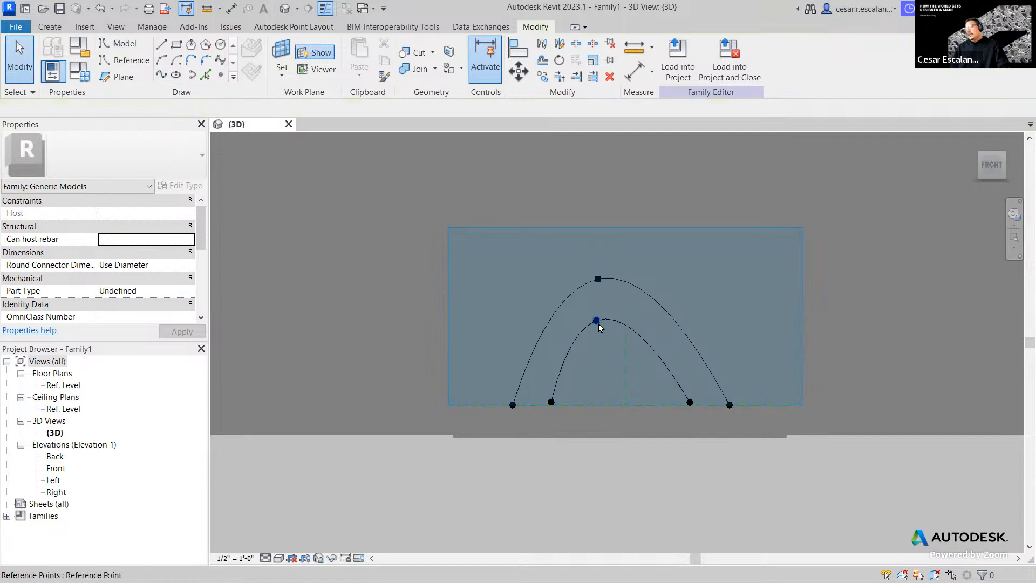
pyautogui.click(596, 320)
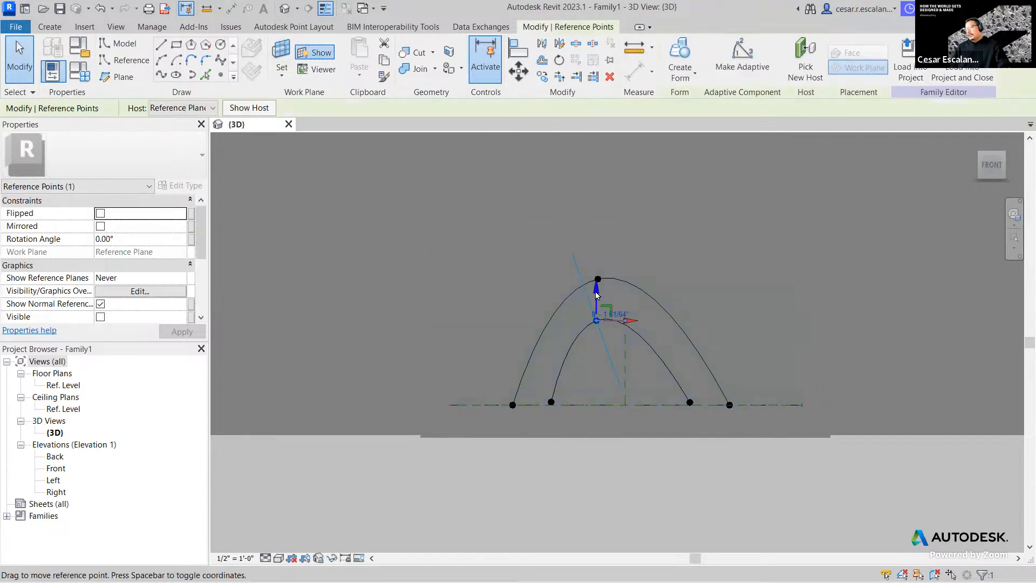
pyautogui.moveTo(610, 302); pyautogui.dragTo(616, 299)
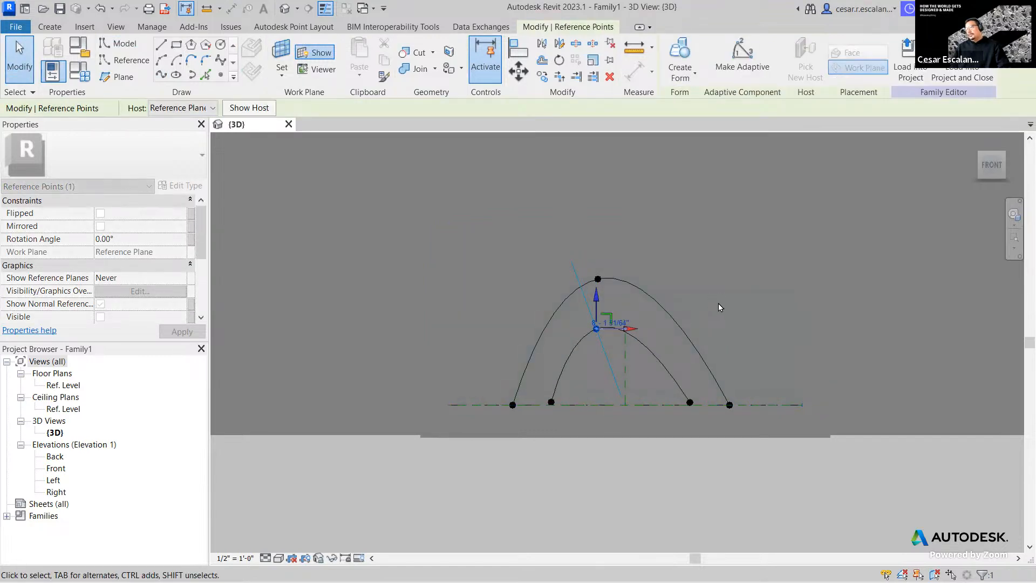
pyautogui.click(718, 304)
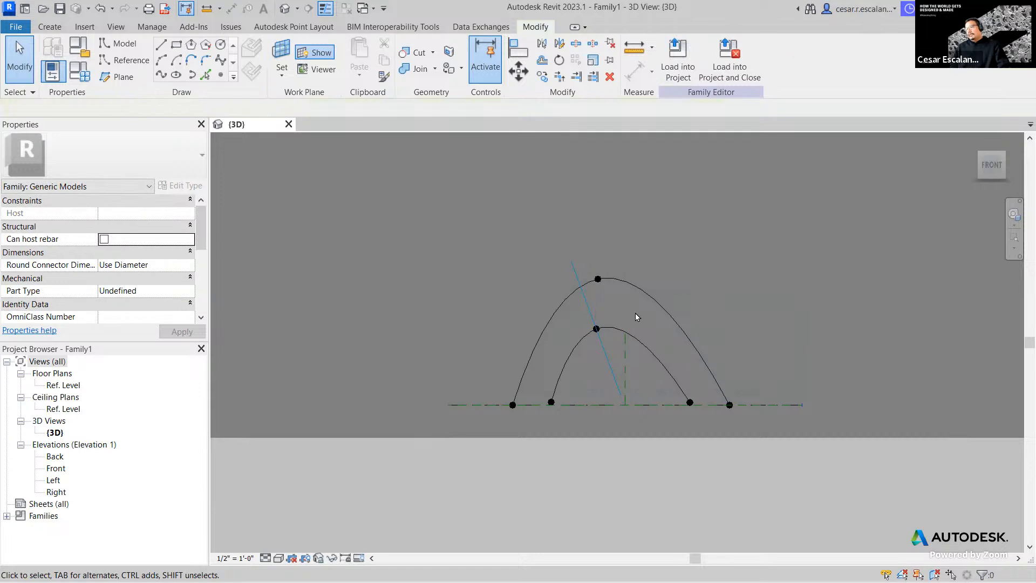
pyautogui.click(612, 274)
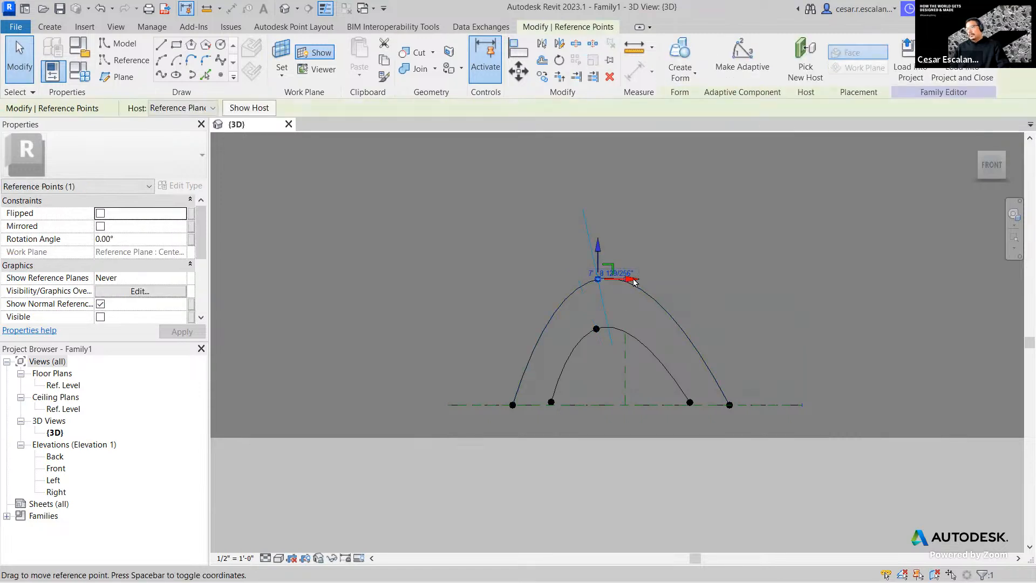
pyautogui.click(665, 423)
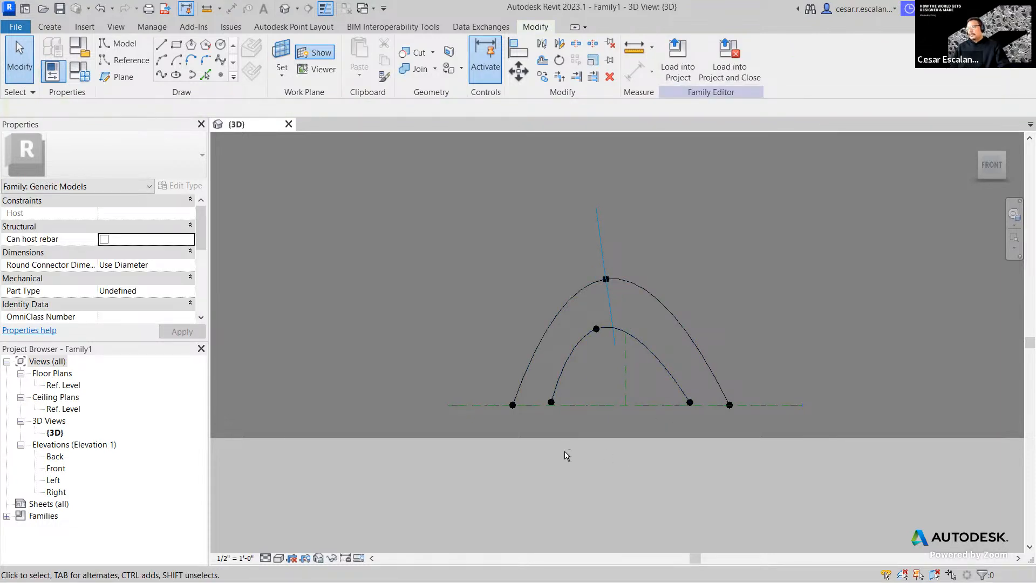
pyautogui.keyDown('shift'); pyautogui.moveTo(577, 452); pyautogui.dragTo(684, 520, button='middle'); pyautogui.keyUp('shift')
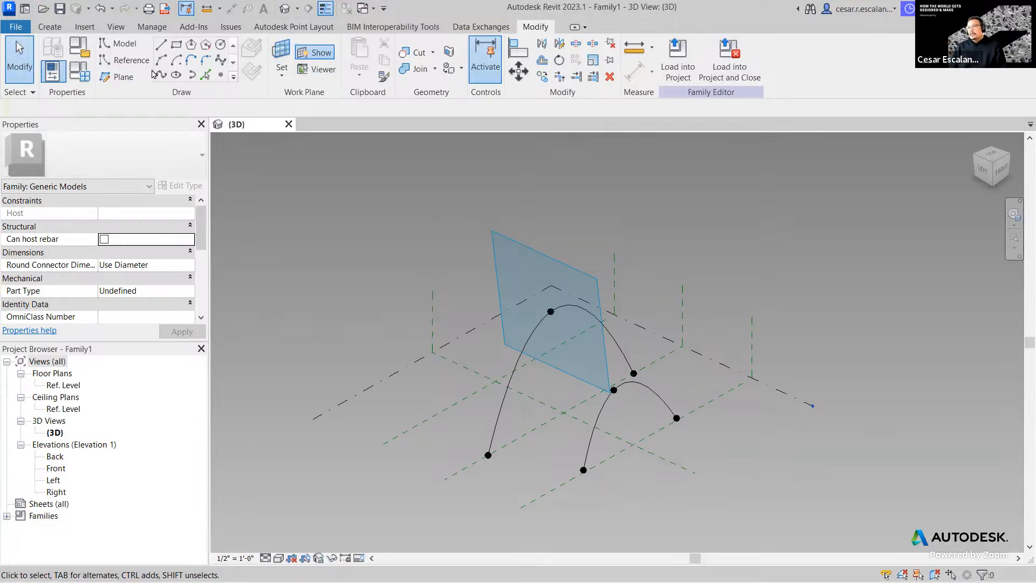
# - Set the other front-facing reference plane as the work plane, viewed from FRONT
pyautogui.click(281, 73)
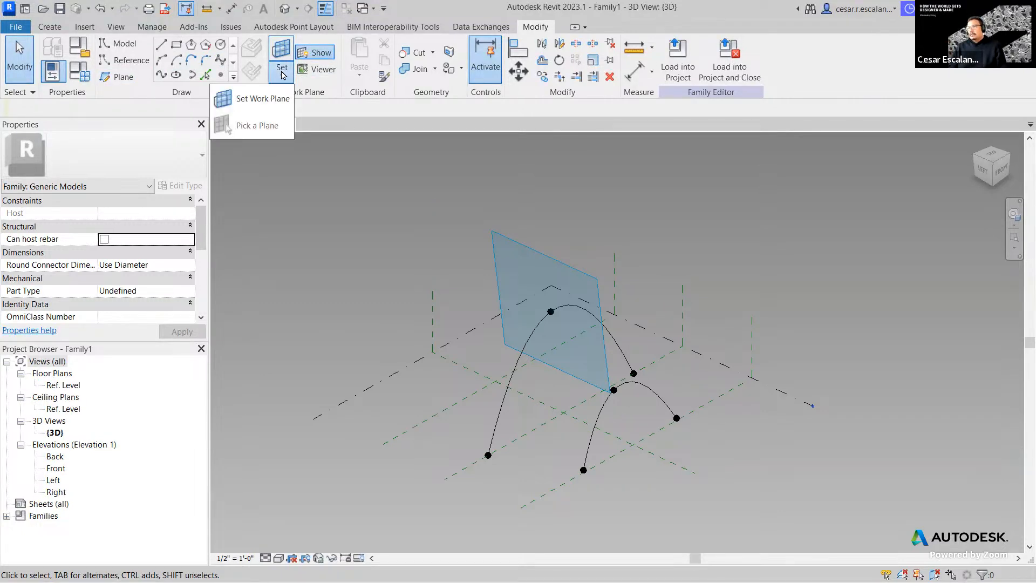
pyautogui.click(278, 101)
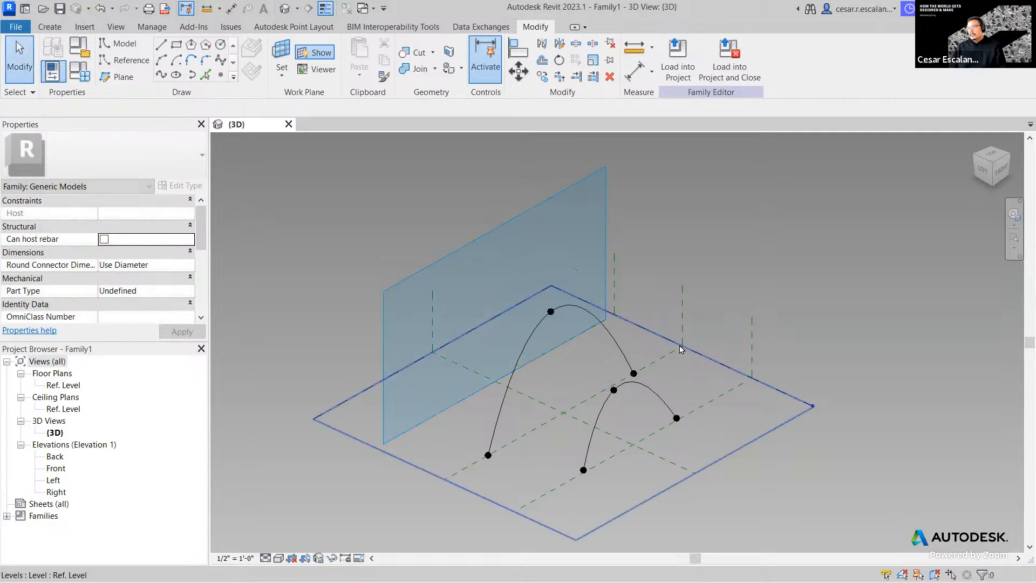
pyautogui.click(654, 416)
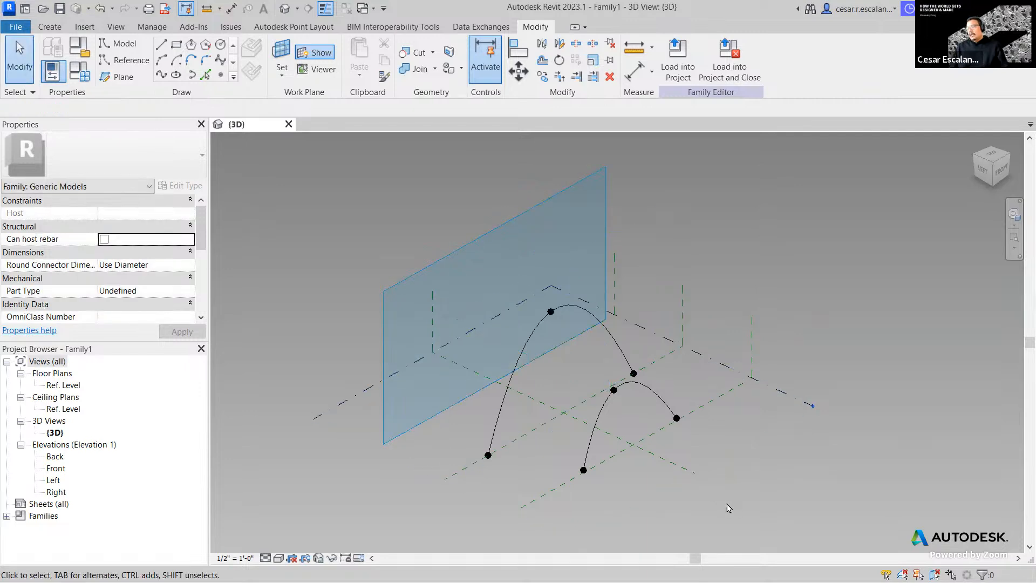
pyautogui.click(1000, 176)
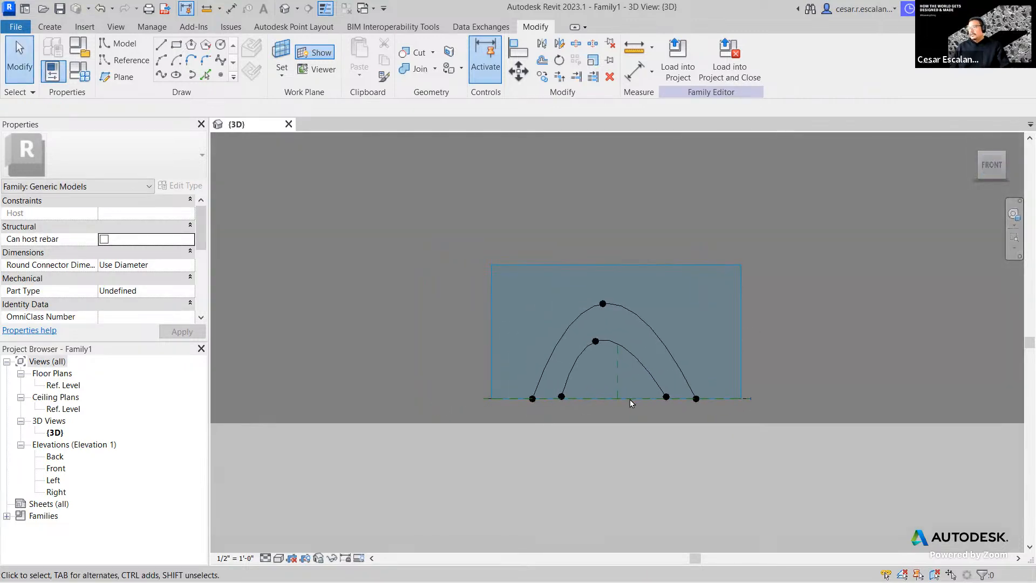
pyautogui.scroll(2, 579, 432)
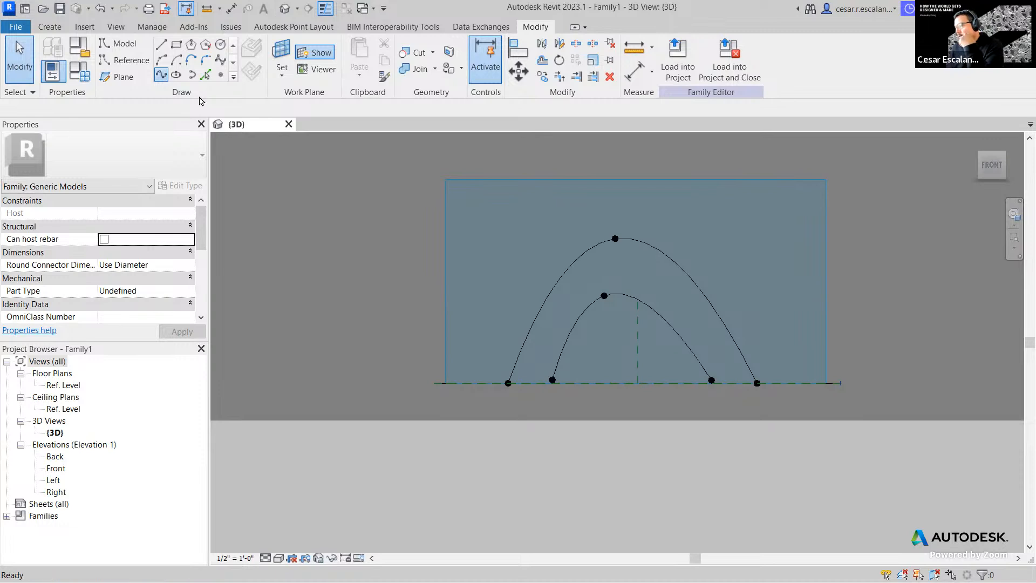
# - Draw a third three-point arch spline on this plane, then orbit to see all three arches
pyautogui.click(162, 76)
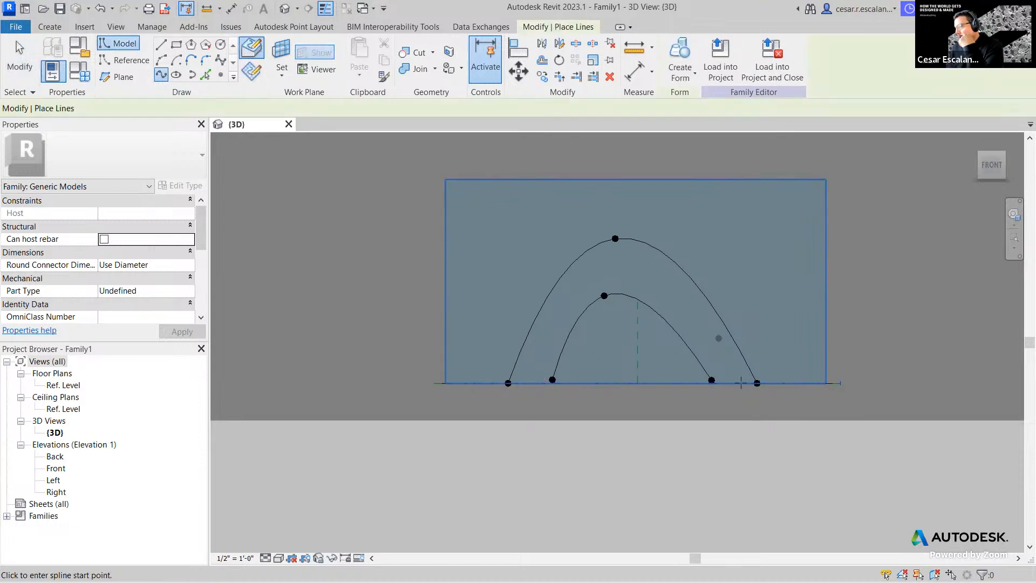
pyautogui.click(528, 383)
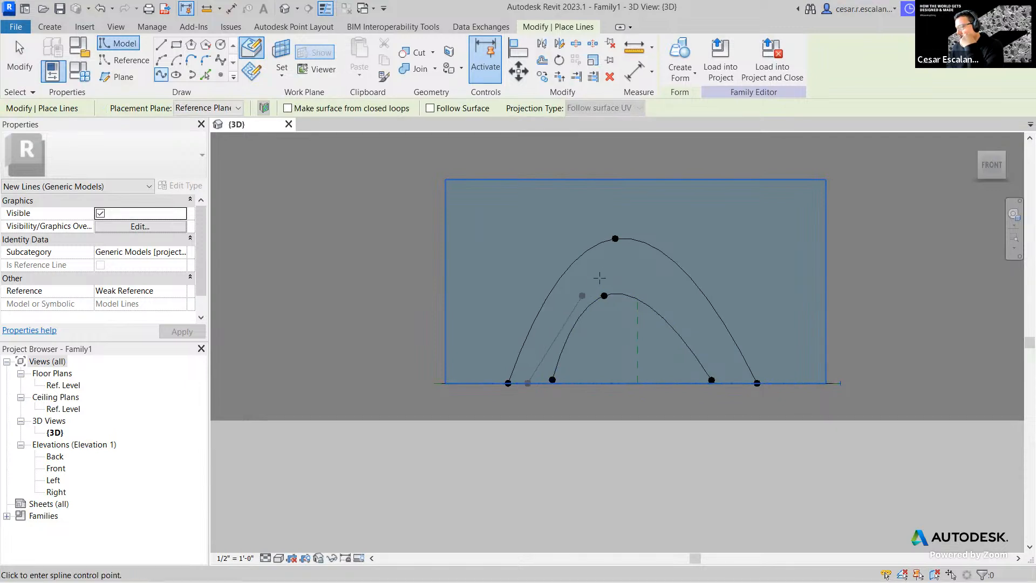
pyautogui.click(617, 265)
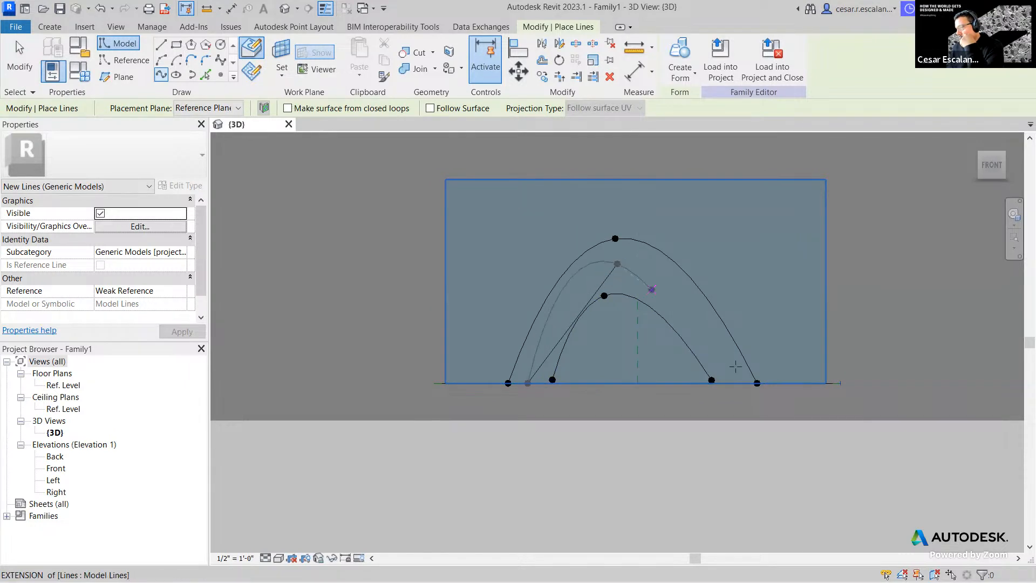
pyautogui.click(735, 383)
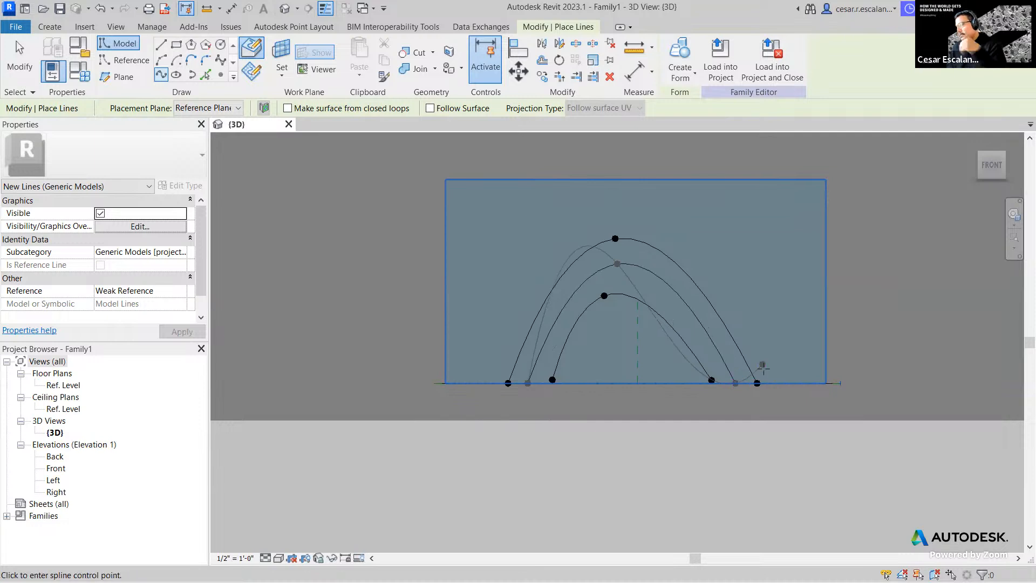
pyautogui.press('Escape')
pyautogui.scroll(-2, 510, 444)
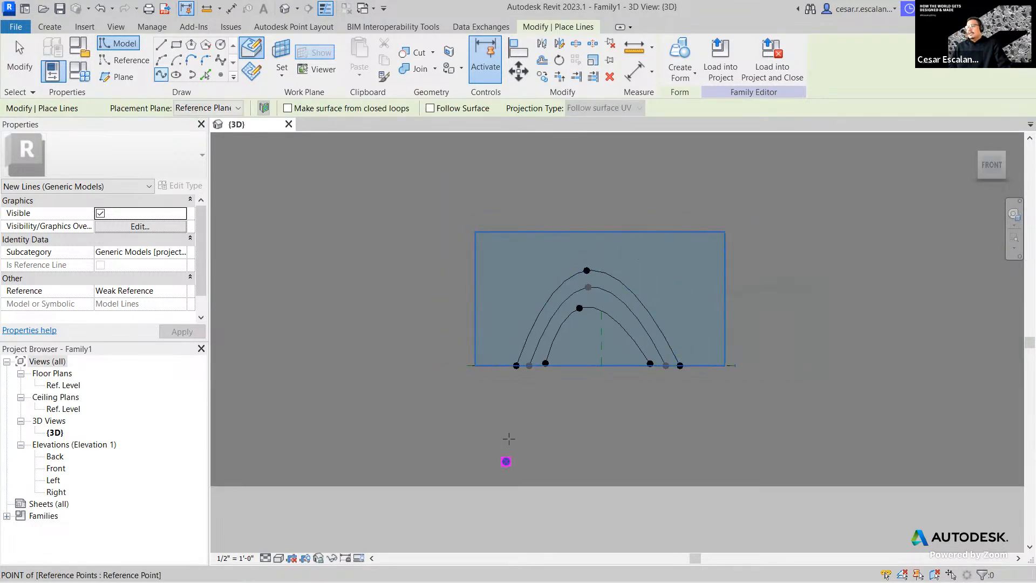
pyautogui.keyDown('shift'); pyautogui.moveTo(605, 419); pyautogui.dragTo(594, 446, button='middle'); pyautogui.keyUp('shift')
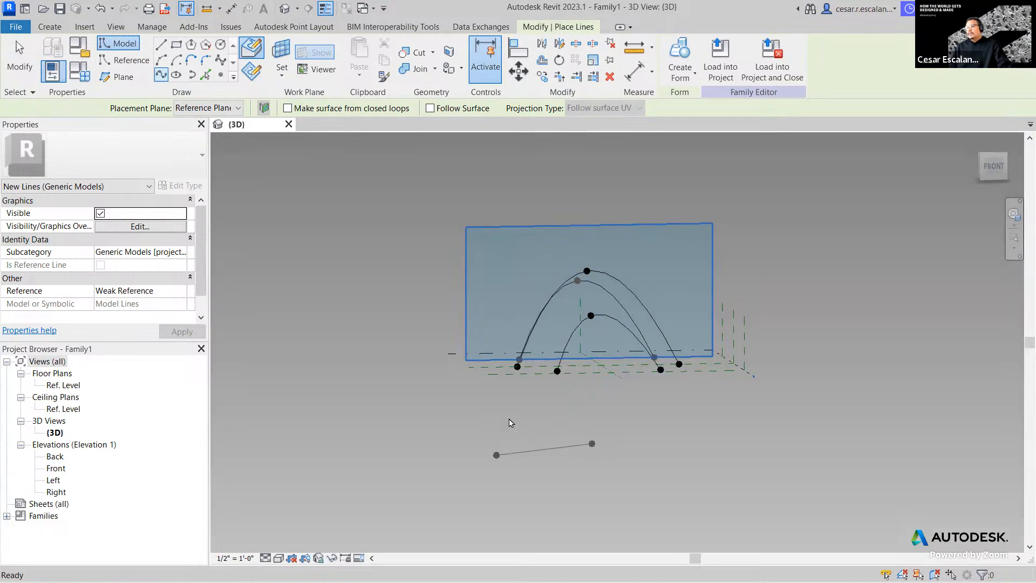
pyautogui.press('Escape')
pyautogui.press('Escape')
pyautogui.keyDown('shift'); pyautogui.moveTo(455, 425); pyautogui.dragTo(574, 511, button='middle'); pyautogui.keyUp('shift')
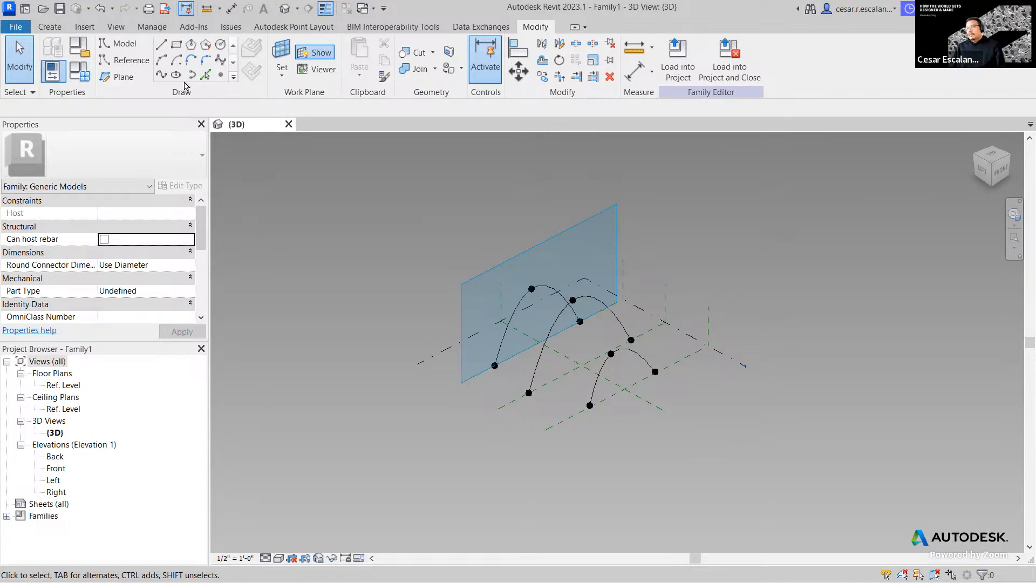
# - Select the lower, middle and left spline arches together as one selection
pyautogui.click(49, 27)
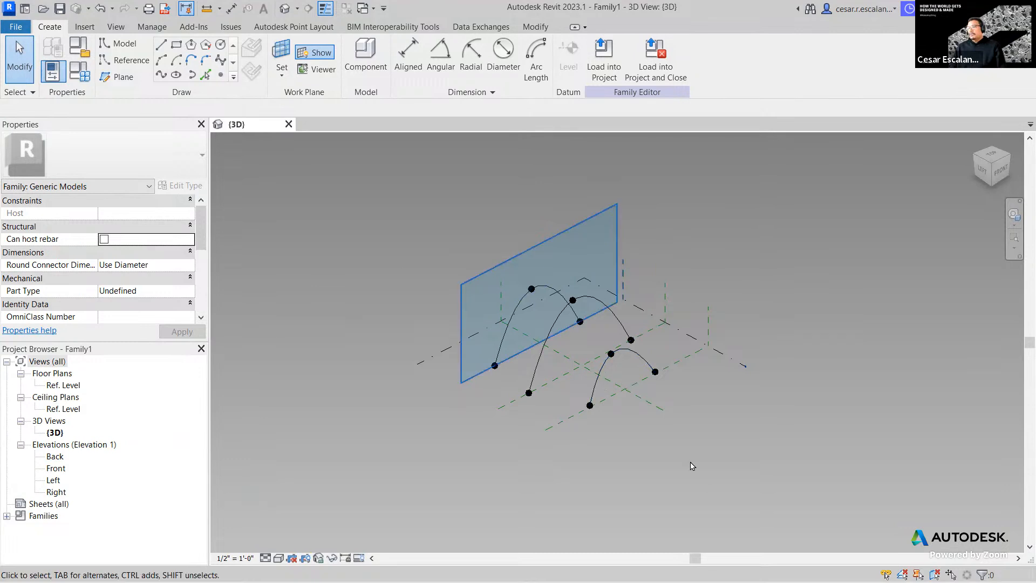
pyautogui.scroll(3, 582, 406)
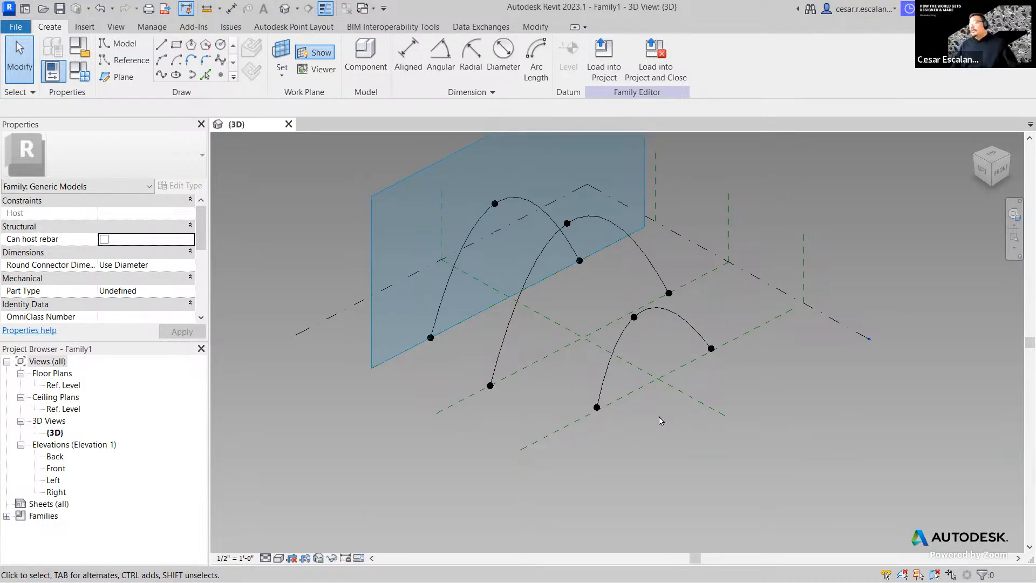
pyautogui.click(610, 380)
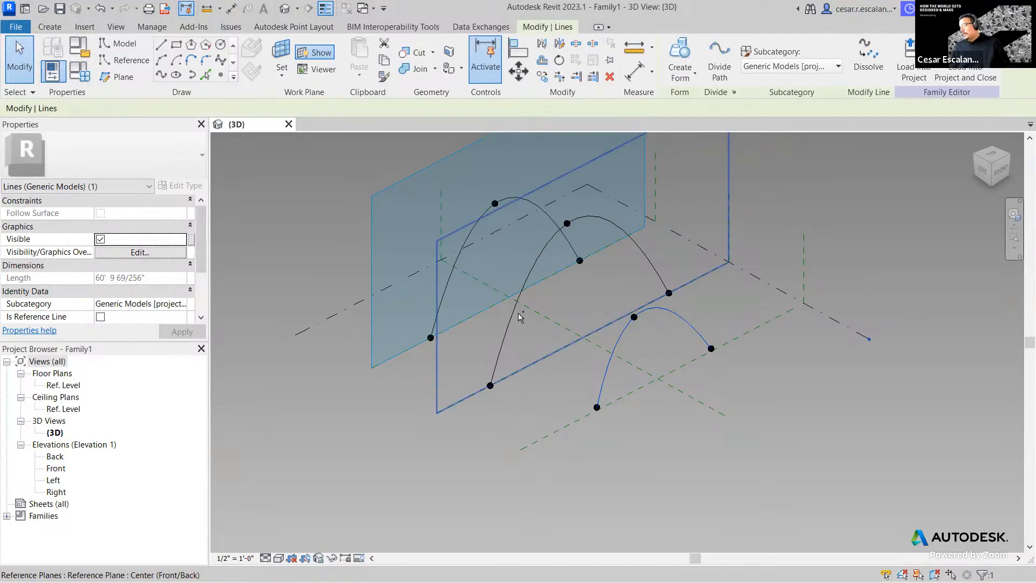
pyautogui.keyDown('ctrl'); pyautogui.click(522, 296); pyautogui.keyUp('ctrl')
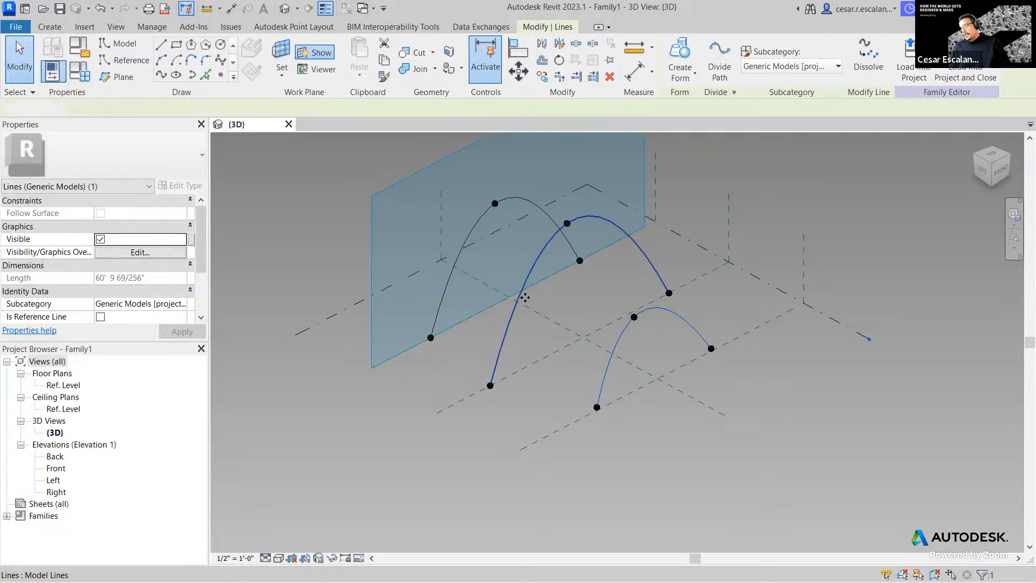
pyautogui.keyDown('ctrl'); pyautogui.click(453, 272); pyautogui.keyUp('ctrl')
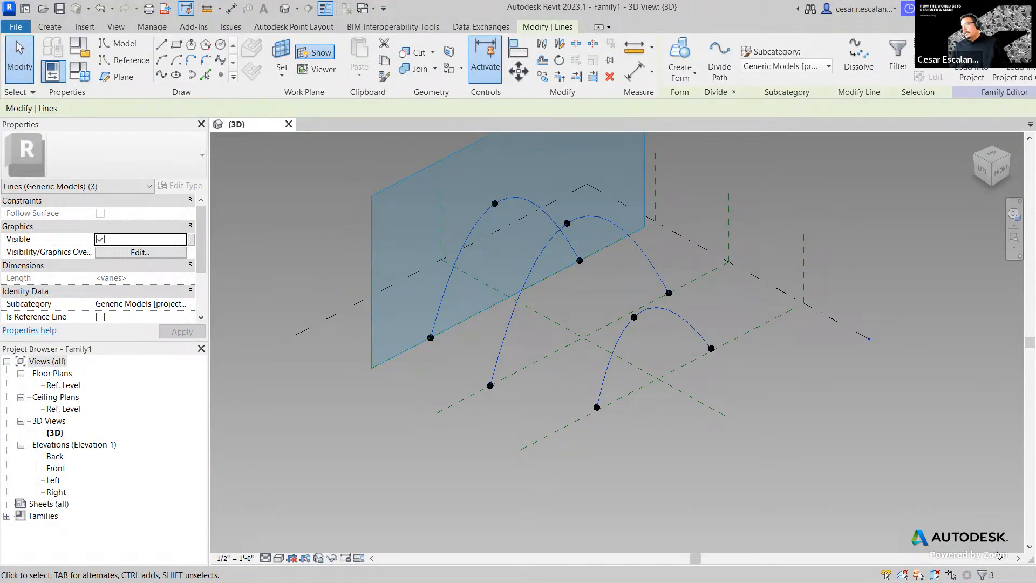
# - Create a form from the three arches, set the Shading visual style, and view it from top-front
pyautogui.click(678, 52)
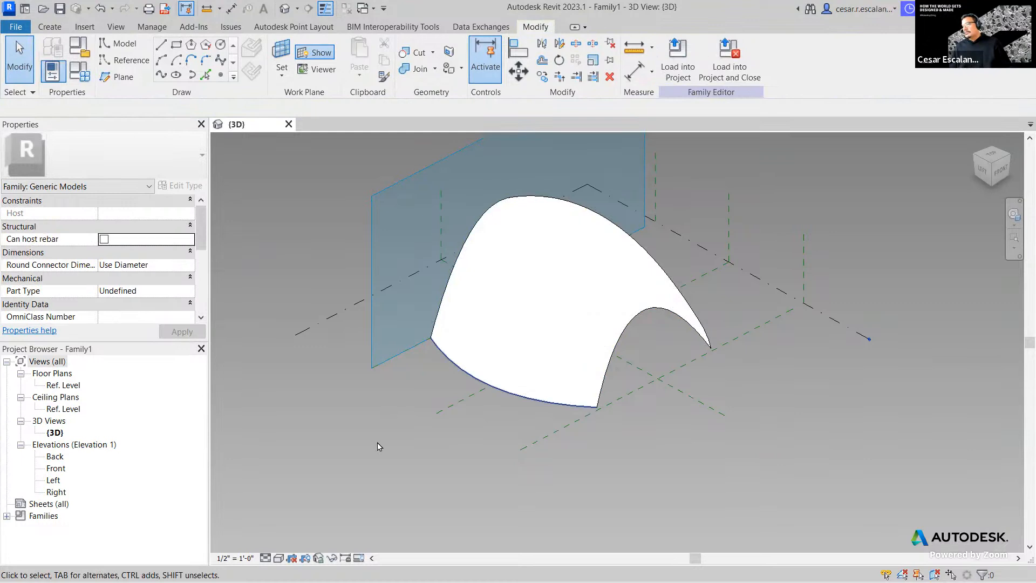
pyautogui.click(278, 560)
pyautogui.click(302, 519)
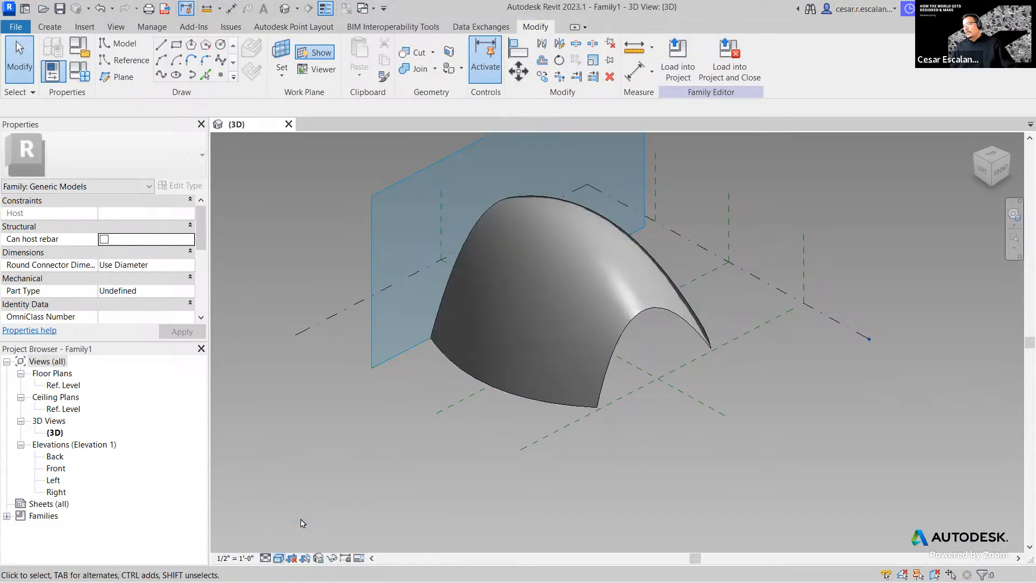
pyautogui.moveTo(723, 438)
pyautogui.keyDown('shift'); pyautogui.mouseDown(button='middle')
pyautogui.moveTo(580, 474)
pyautogui.moveTo(367, 412)
pyautogui.moveTo(471, 464)
pyautogui.mouseUp(button='middle'); pyautogui.keyUp('shift')
pyautogui.scroll(-2, 463, 428)
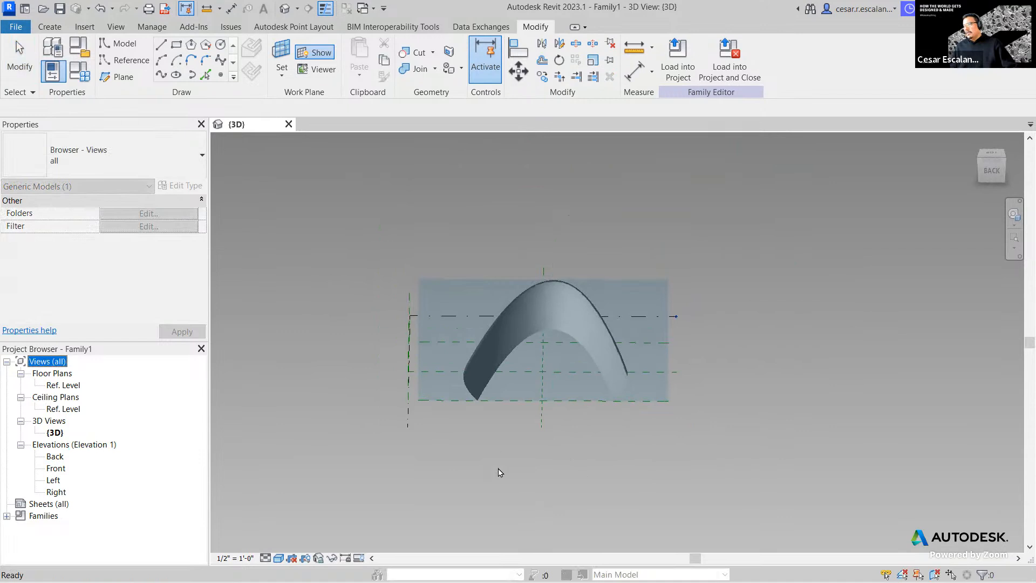
pyautogui.click(427, 432)
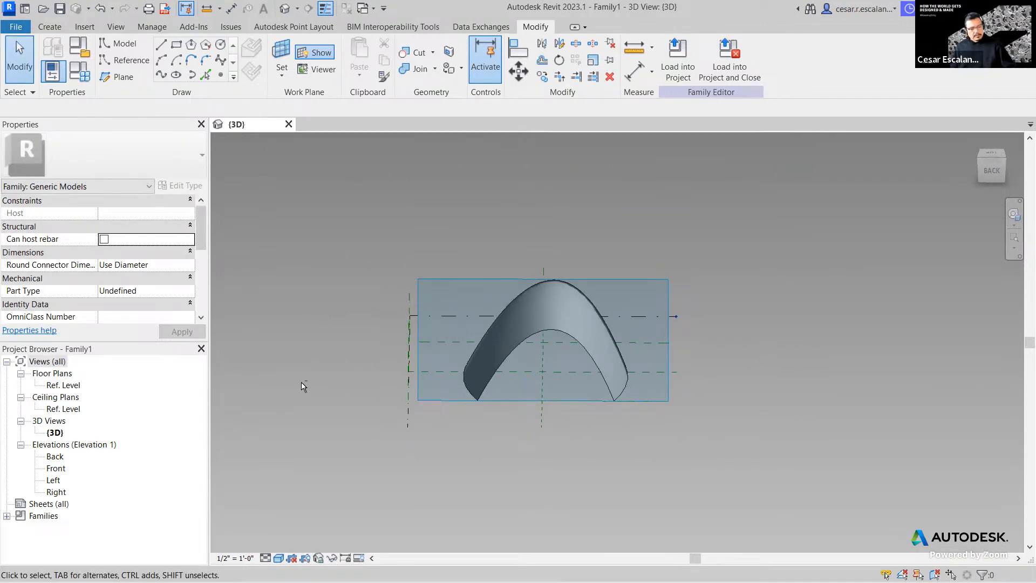
pyautogui.keyDown('shift'); pyautogui.moveTo(517, 571); pyautogui.dragTo(638, 528, button='middle'); pyautogui.keyUp('shift')
pyautogui.keyDown('shift'); pyautogui.moveTo(513, 448); pyautogui.dragTo(636, 372, button='middle'); pyautogui.keyUp('shift')
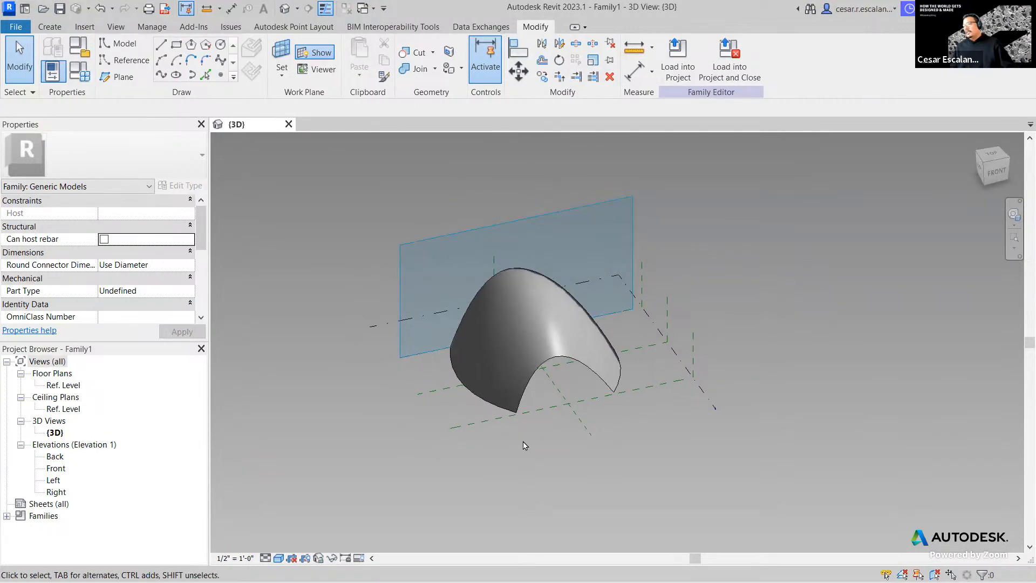
pyautogui.scroll(4, 610, 464)
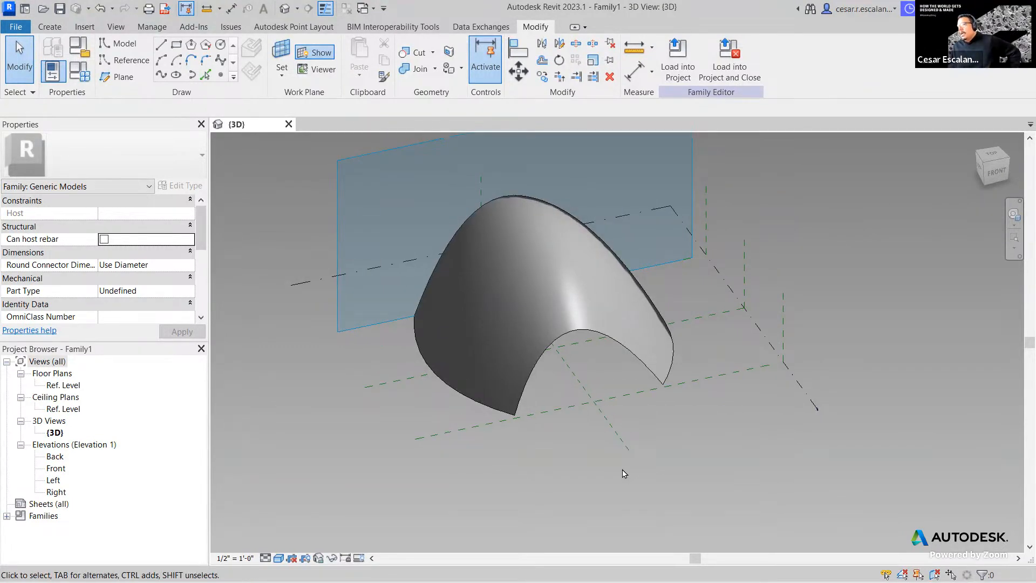
# - Turn on X-Ray for the lofted form to expose its profile vertices
pyautogui.click(578, 333)
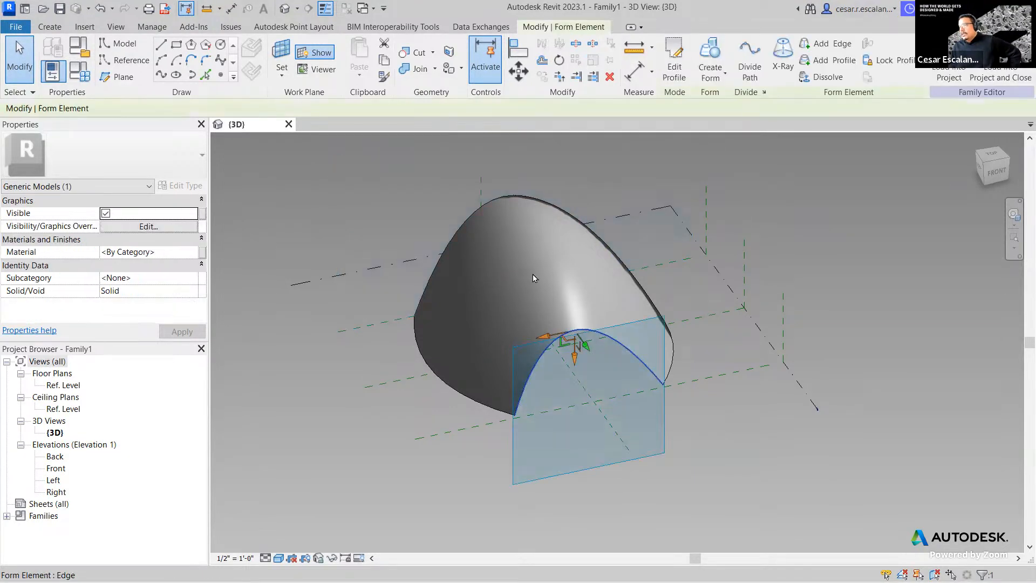
pyautogui.press('Escape')
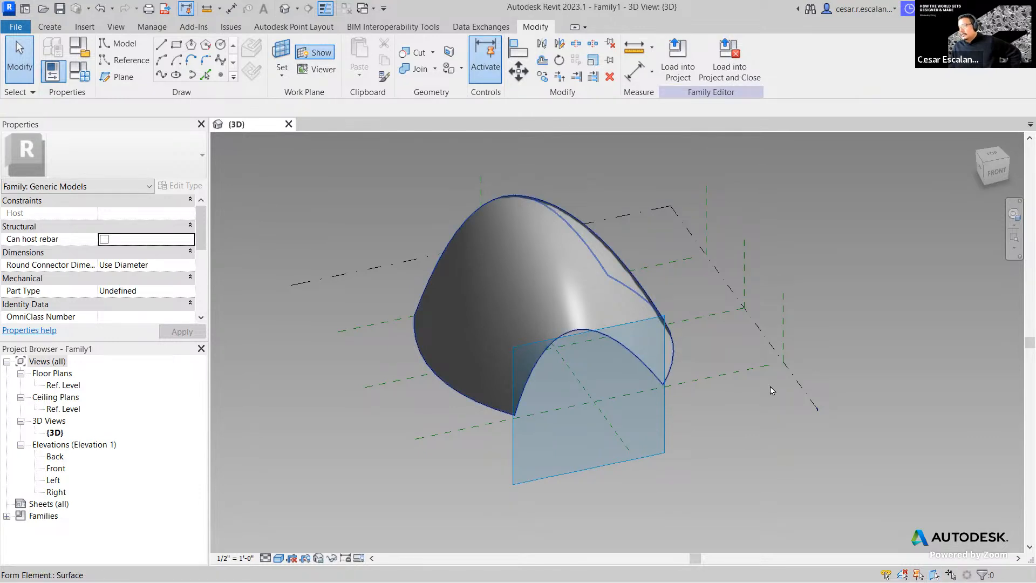
pyautogui.click(599, 297)
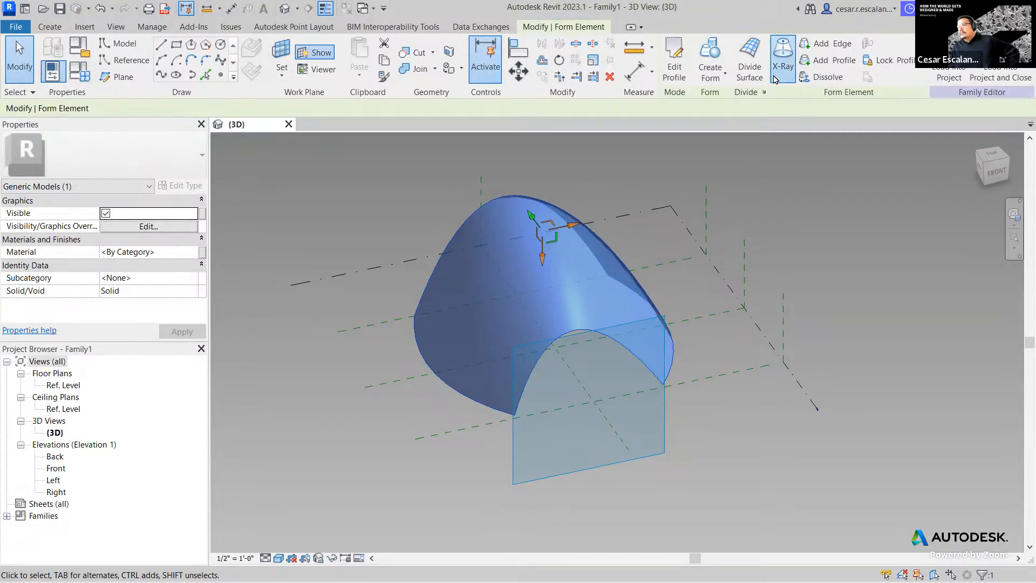
pyautogui.click(781, 65)
pyautogui.click(744, 450)
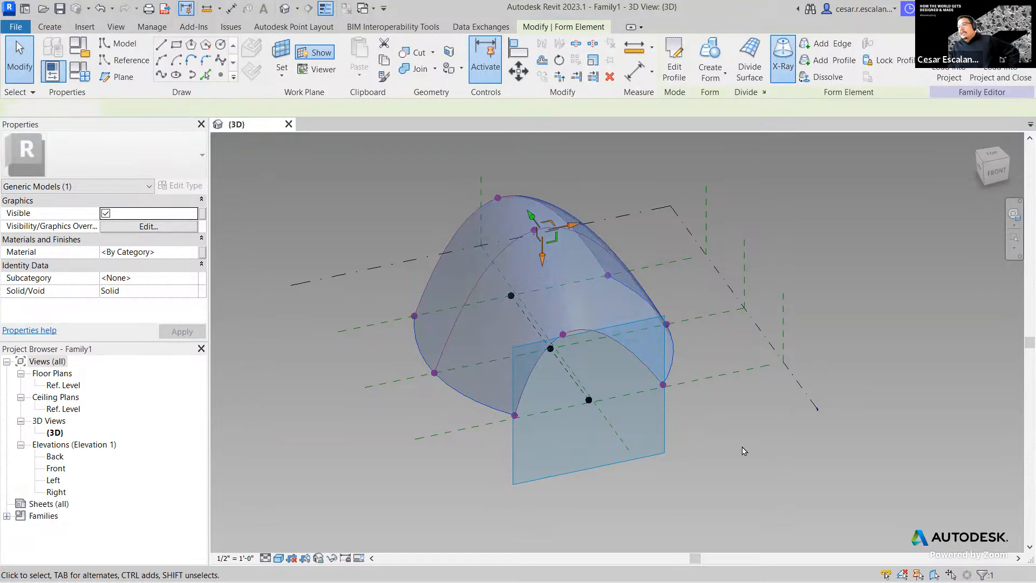
pyautogui.scroll(2, 439, 393)
pyautogui.moveTo(439, 394); pyautogui.dragTo(472, 441, button='middle')
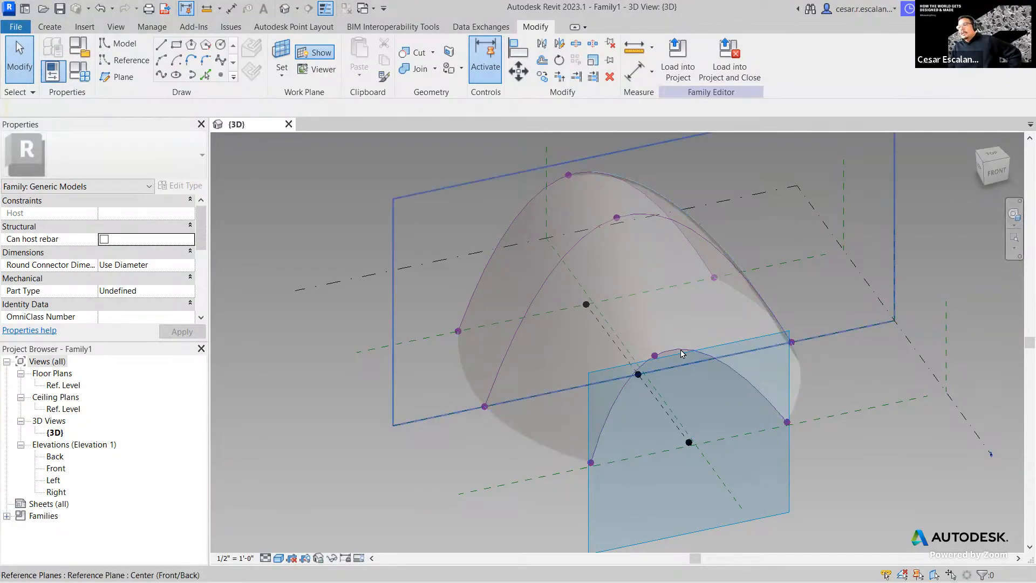
# - Drag a front-arch vertex and the top vertices of the middle and left arches to reshape the form
pyautogui.click(678, 395)
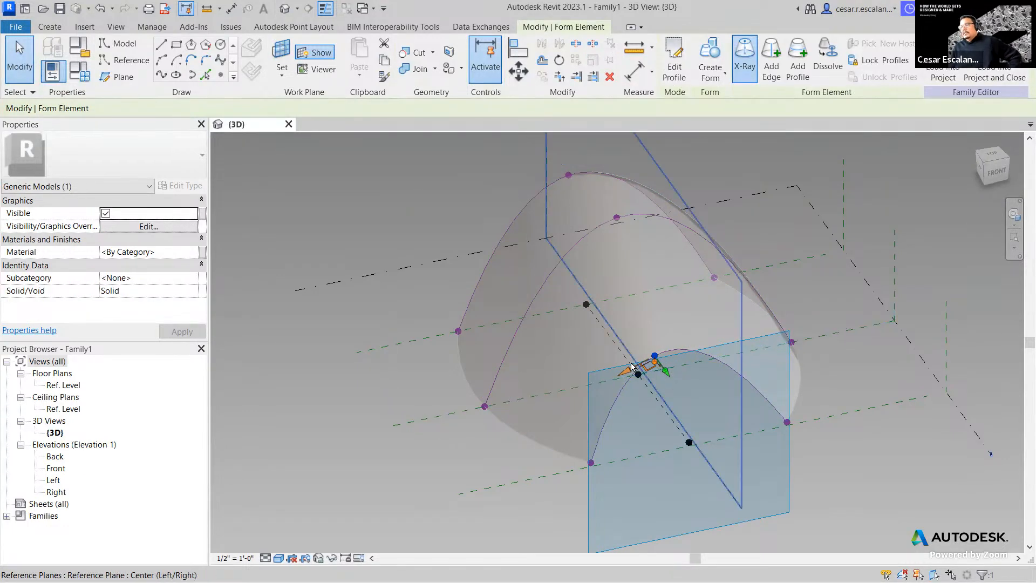
pyautogui.moveTo(625, 376); pyautogui.dragTo(640, 374)
pyautogui.keyDown('shift'); pyautogui.moveTo(761, 391); pyautogui.dragTo(635, 226, button='middle'); pyautogui.keyUp('shift')
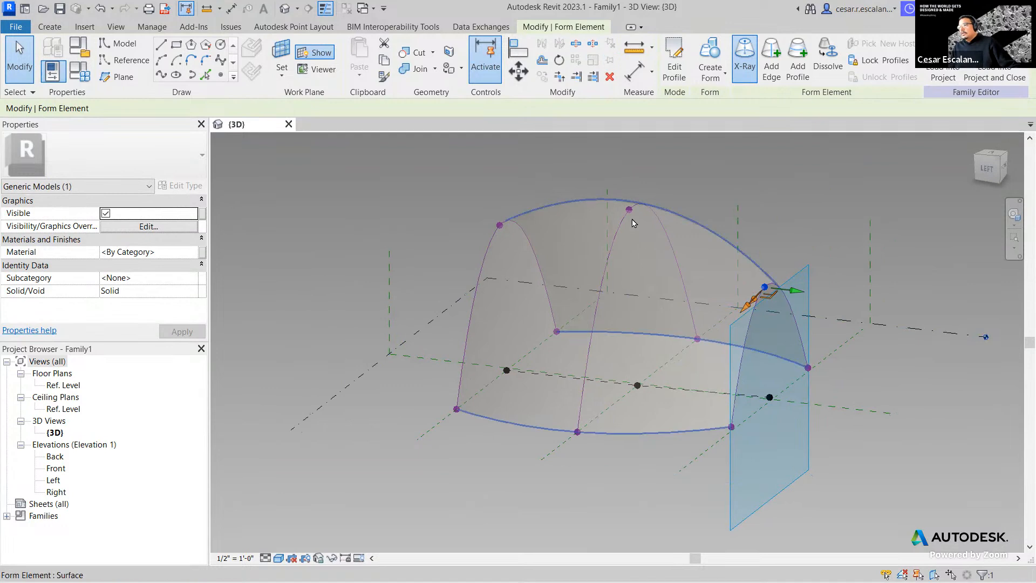
pyautogui.click(629, 210)
pyautogui.moveTo(627, 241); pyautogui.dragTo(629, 201)
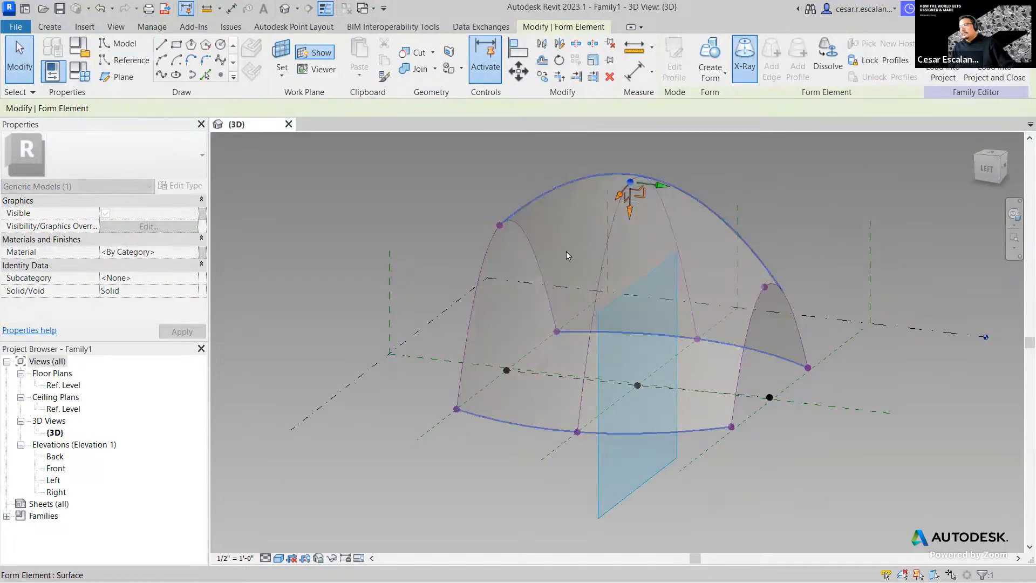
pyautogui.click(500, 225)
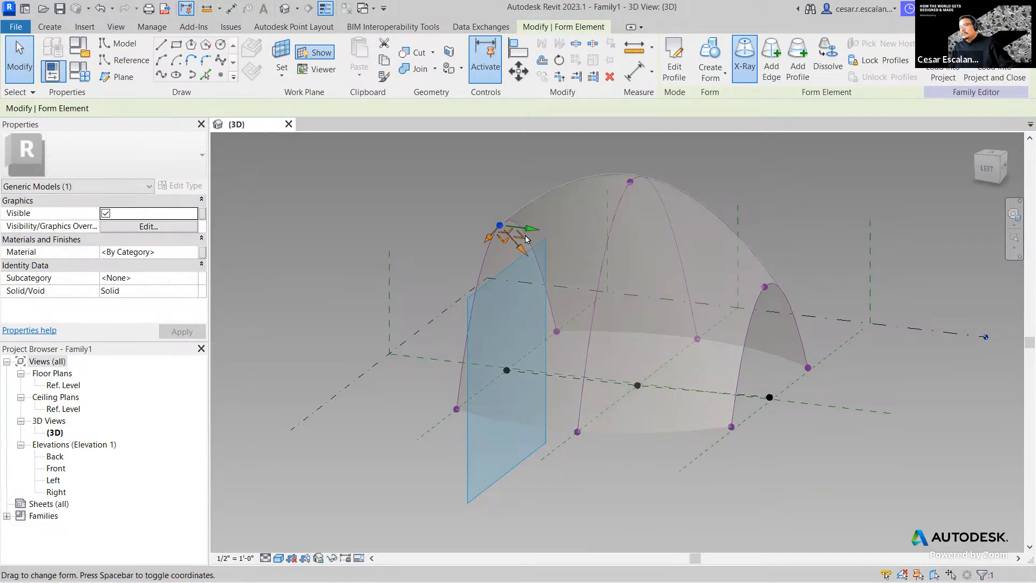
pyautogui.moveTo(534, 238); pyautogui.dragTo(509, 234)
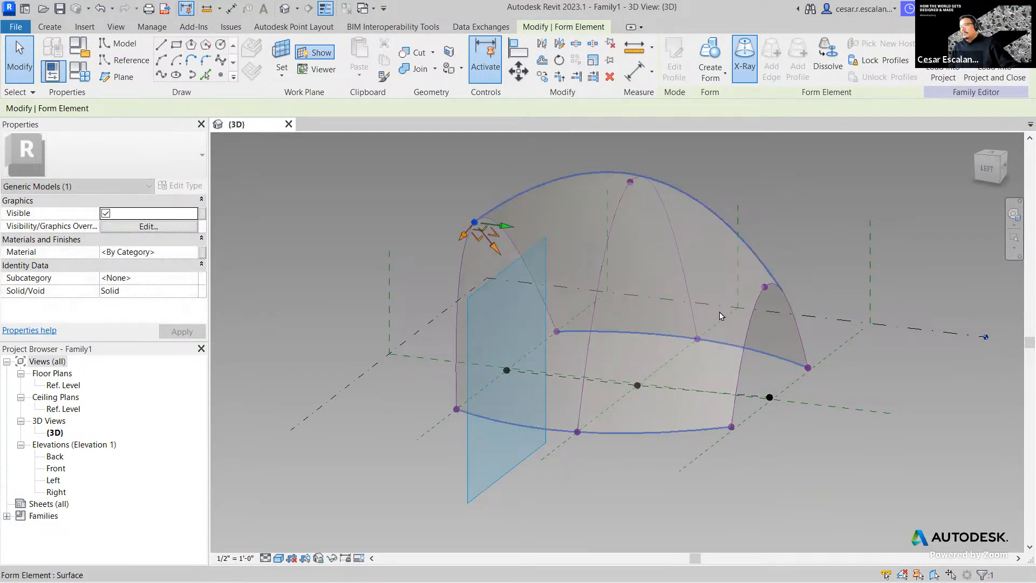
# - Pull the front arch's lower right vertex inward to narrow that end of the form
pyautogui.click(812, 434)
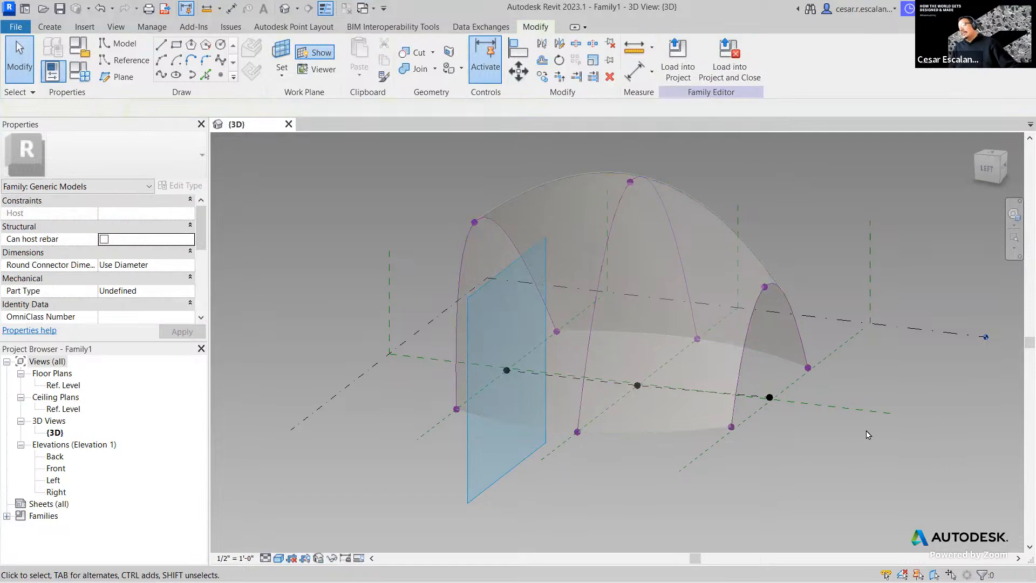
pyautogui.keyDown('shift'); pyautogui.moveTo(784, 496); pyautogui.dragTo(689, 462, button='middle'); pyautogui.keyUp('shift')
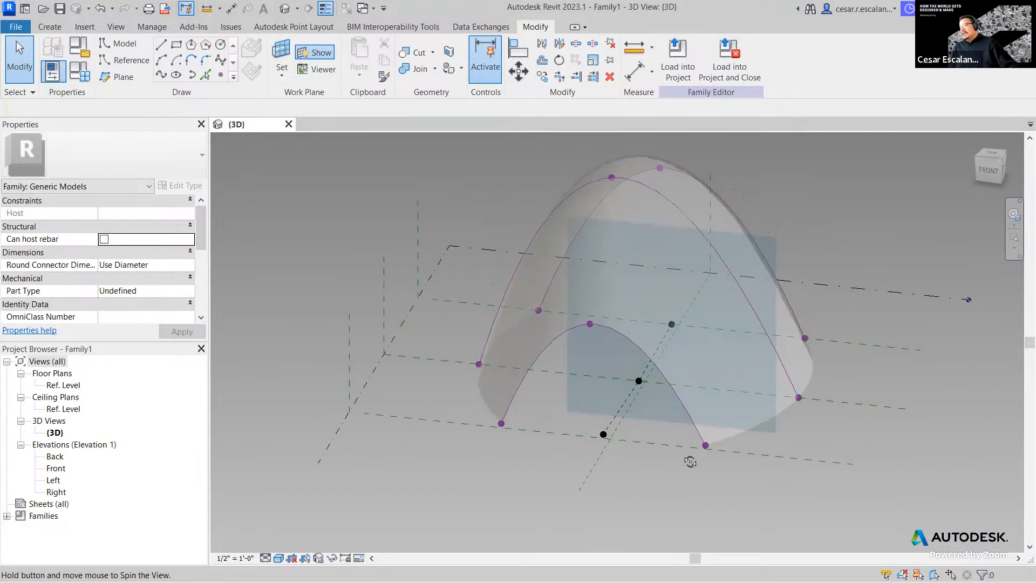
pyautogui.click(712, 452)
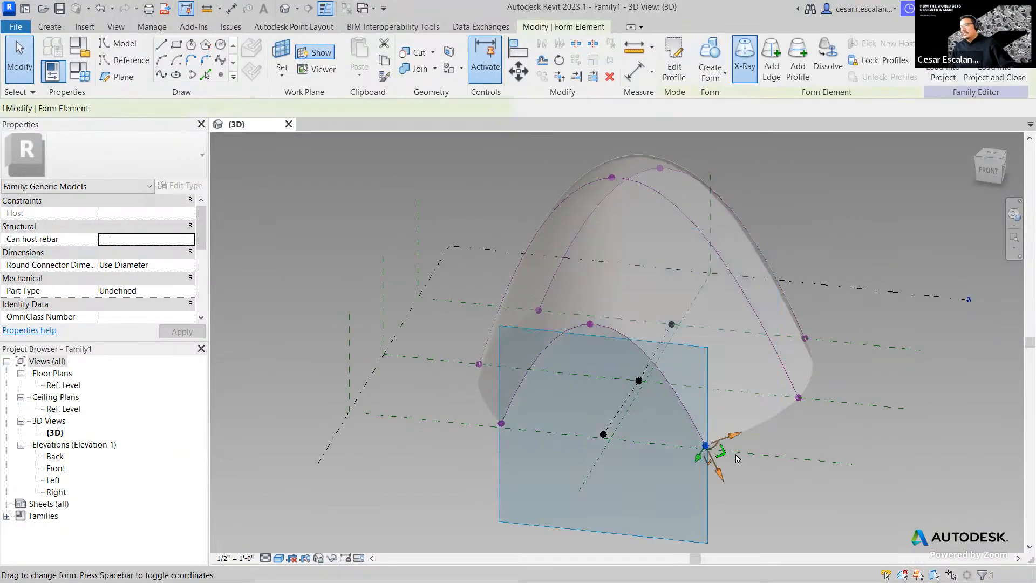
pyautogui.moveTo(736, 445); pyautogui.dragTo(707, 434)
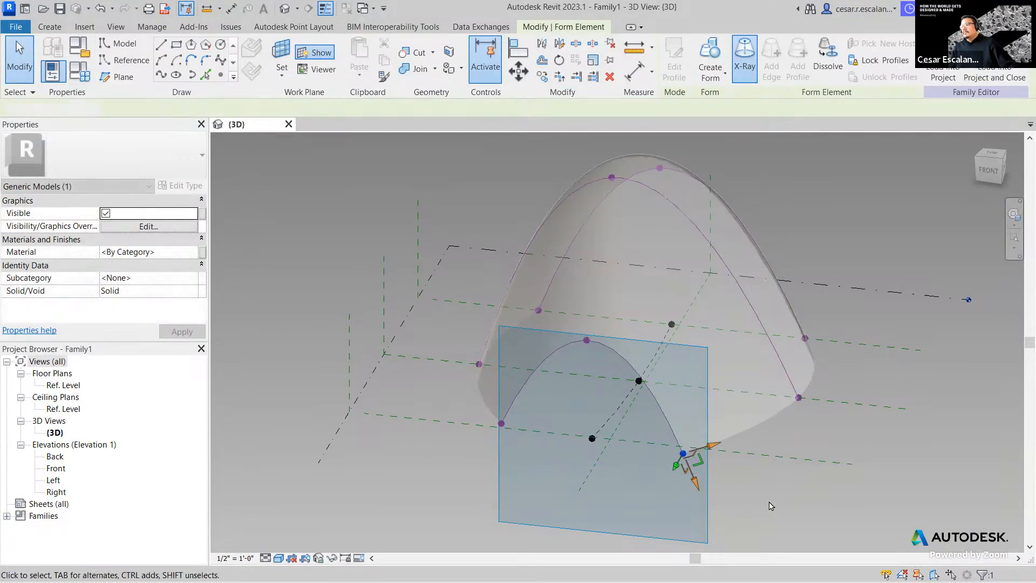
pyautogui.click(770, 504)
pyautogui.keyDown('shift'); pyautogui.moveTo(770, 504); pyautogui.dragTo(845, 500, button='middle'); pyautogui.keyUp('shift')
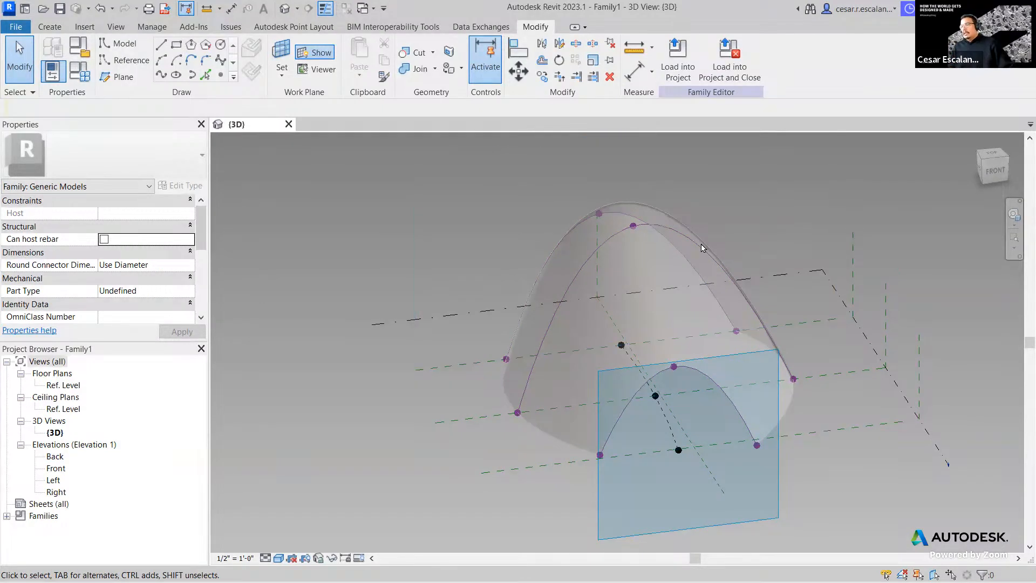
# - Raise the form's top vertex so the vault tapers toward the small front arch
pyautogui.click(653, 258)
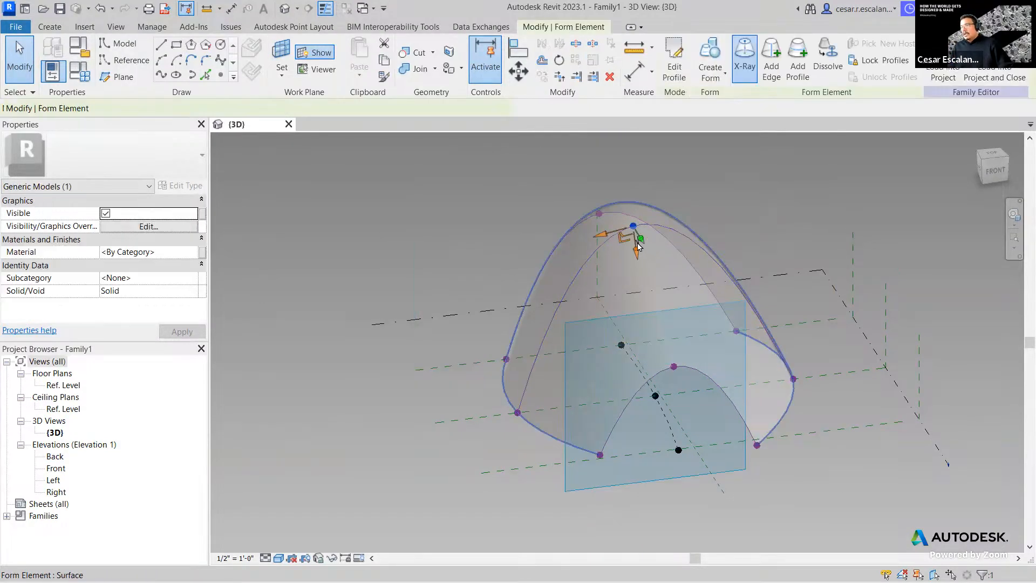
pyautogui.moveTo(637, 260); pyautogui.dragTo(634, 237)
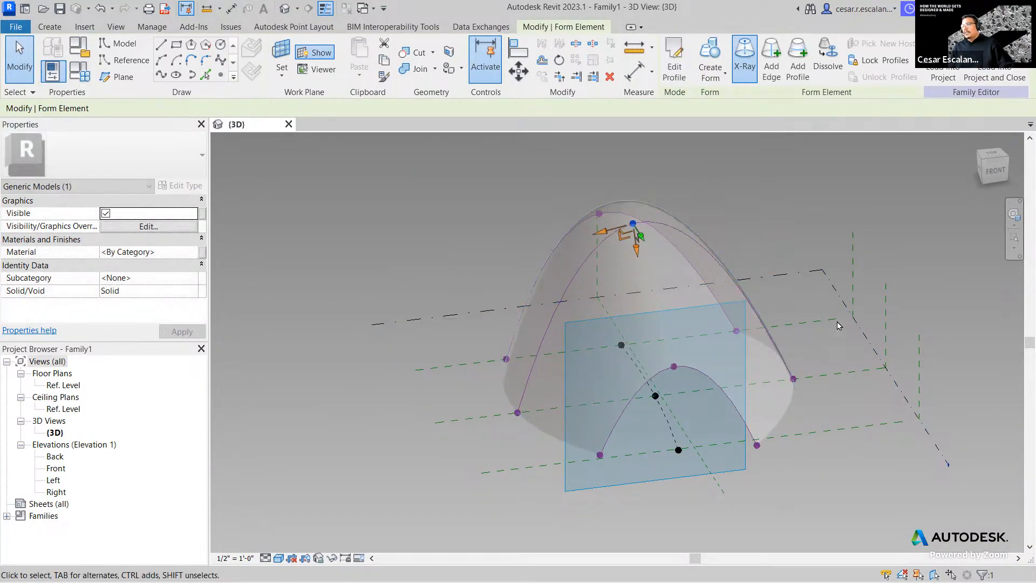
pyautogui.keyDown('shift'); pyautogui.moveTo(855, 290); pyautogui.dragTo(885, 274, button='middle'); pyautogui.keyUp('shift')
pyautogui.moveTo(668, 228)
pyautogui.mouseDown()
pyautogui.moveTo(684, 251)
pyautogui.moveTo(682, 236)
pyautogui.moveTo(654, 223)
pyautogui.mouseUp()
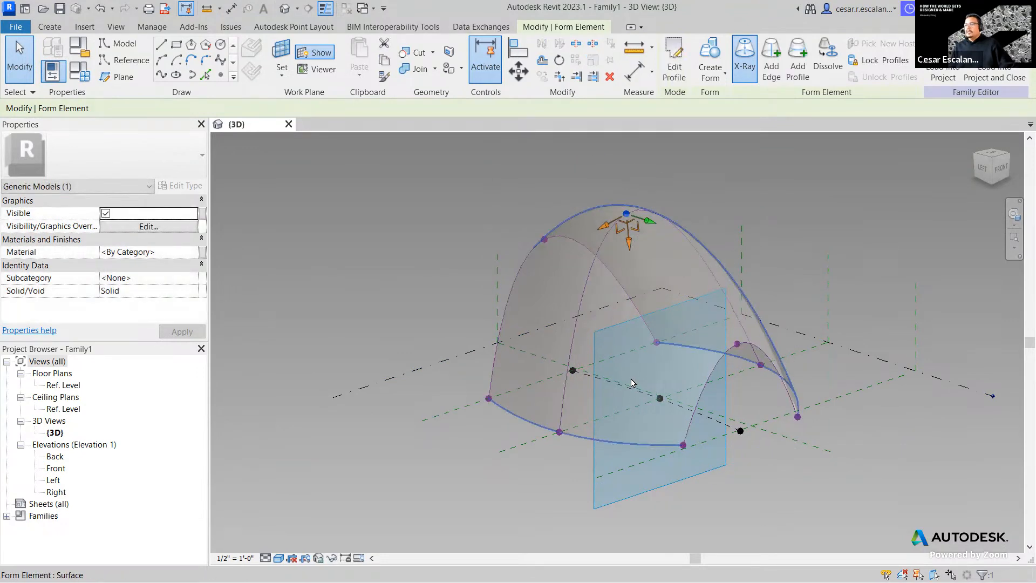
pyautogui.click(803, 479)
pyautogui.keyDown('shift'); pyautogui.moveTo(802, 478); pyautogui.dragTo(699, 380, button='middle'); pyautogui.keyUp('shift')
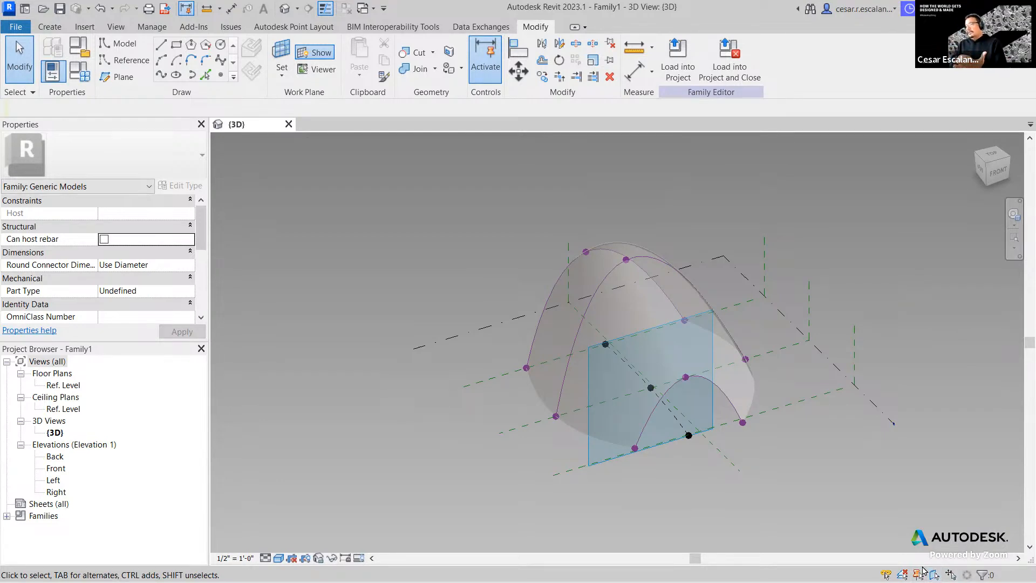
# - Turn X-Ray off on the loft form so it shows as a solid shaded surface
pyautogui.click(650, 305)
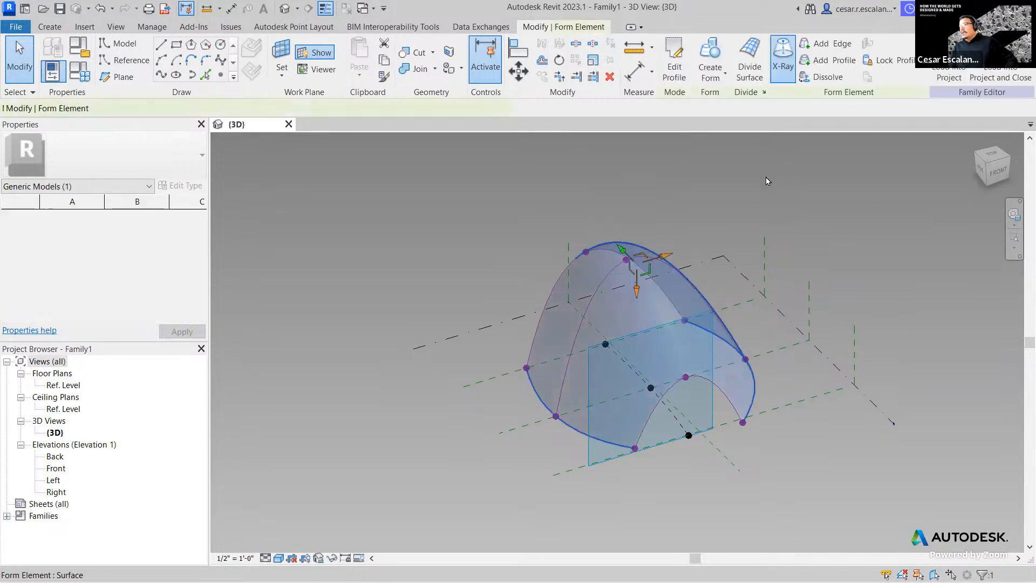
pyautogui.click(782, 60)
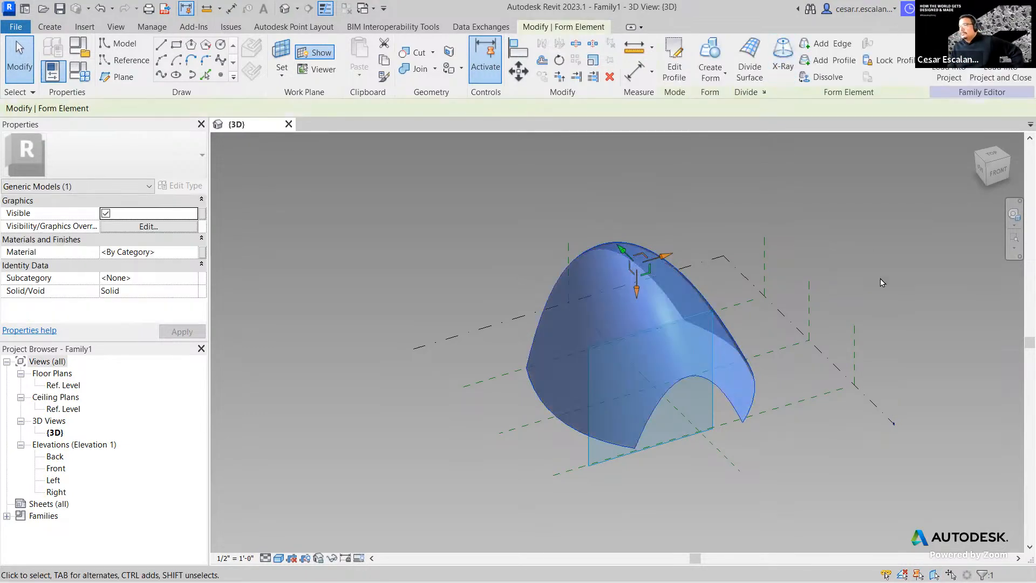
pyautogui.click(824, 482)
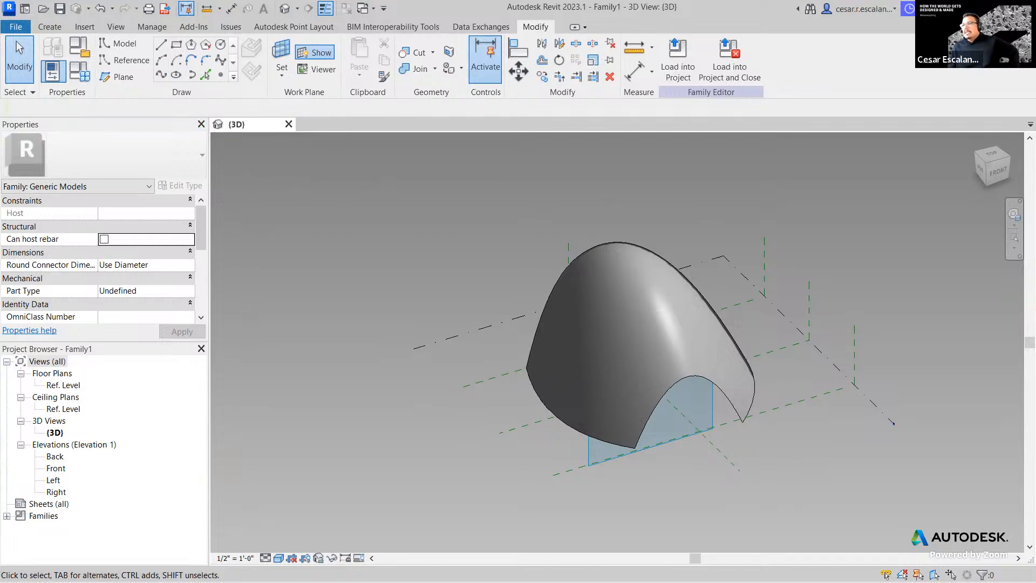
# - Use Insert > Load Family to load 4pt_Module.rfa from the Adaptive Components folder
pyautogui.click(84, 27)
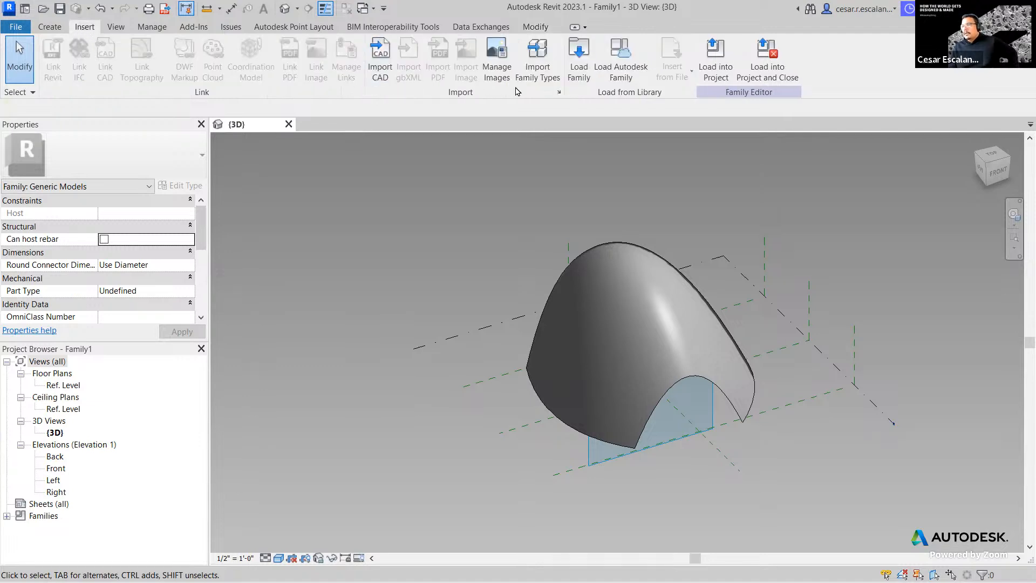
pyautogui.click(584, 69)
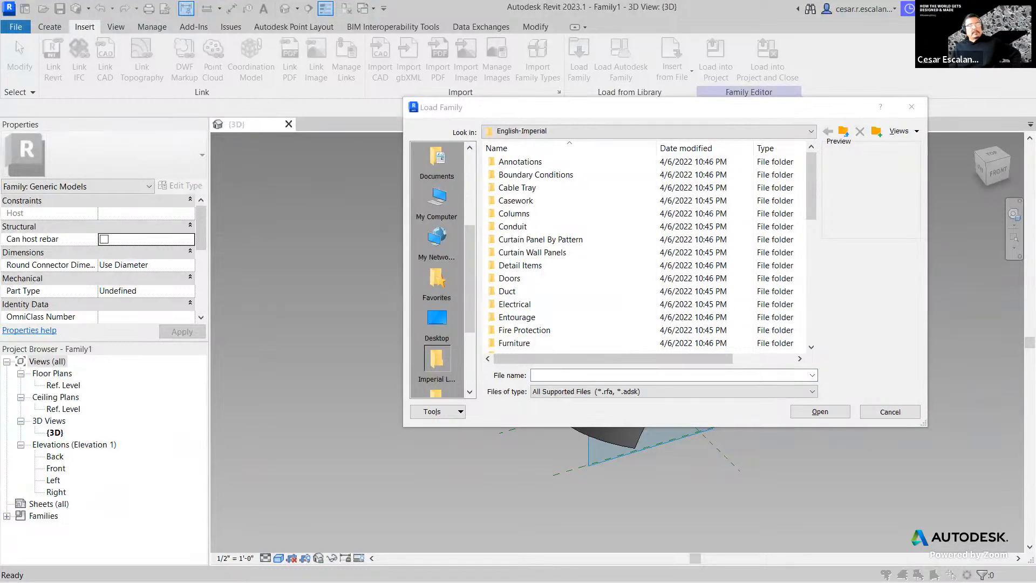
pyautogui.click(596, 376)
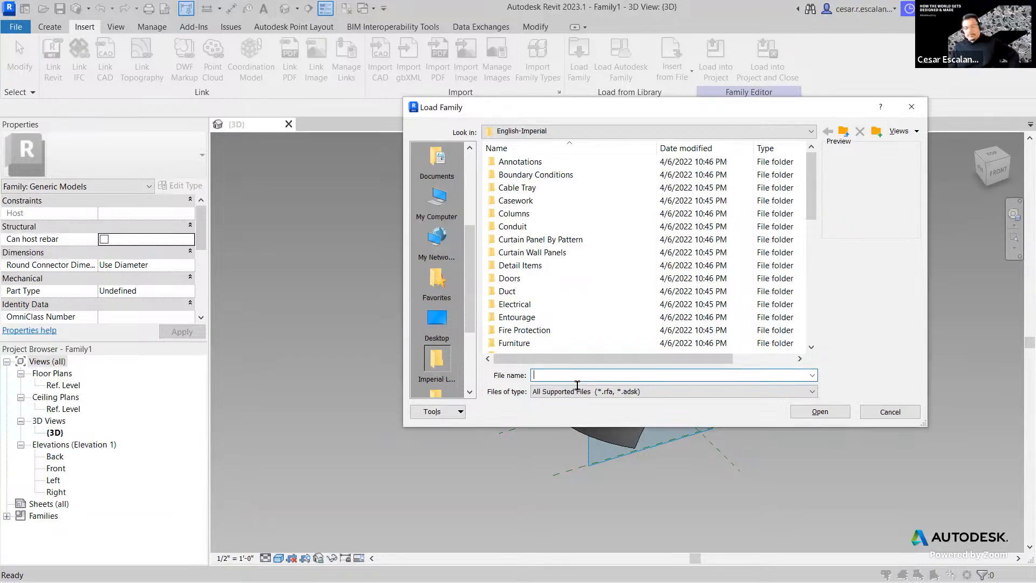
pyautogui.write('G:\\My Drive\\Orman - Revit Intermediate - Spring 2023\\Adaptive Components')
pyautogui.press('Return')
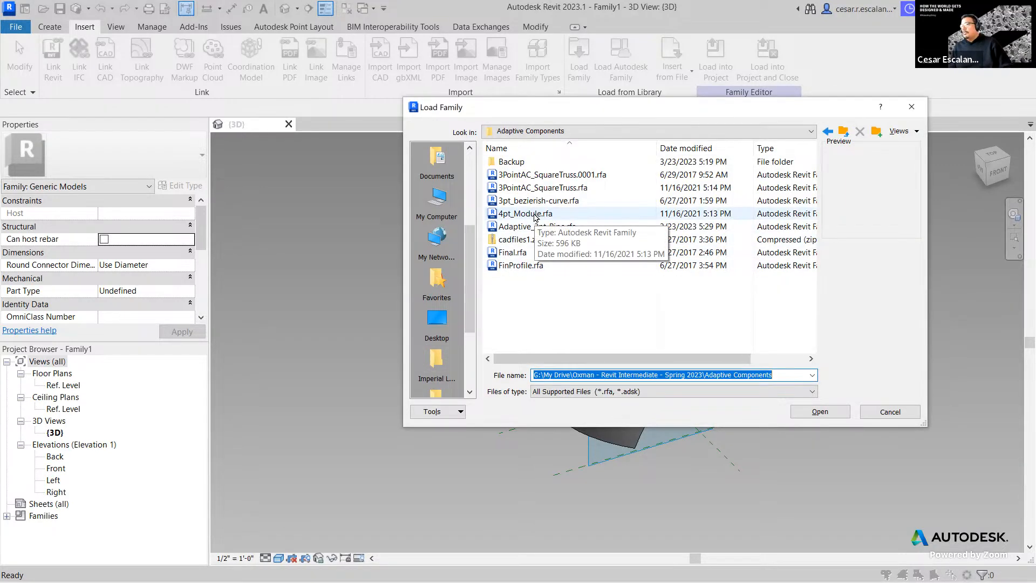
pyautogui.click(535, 214)
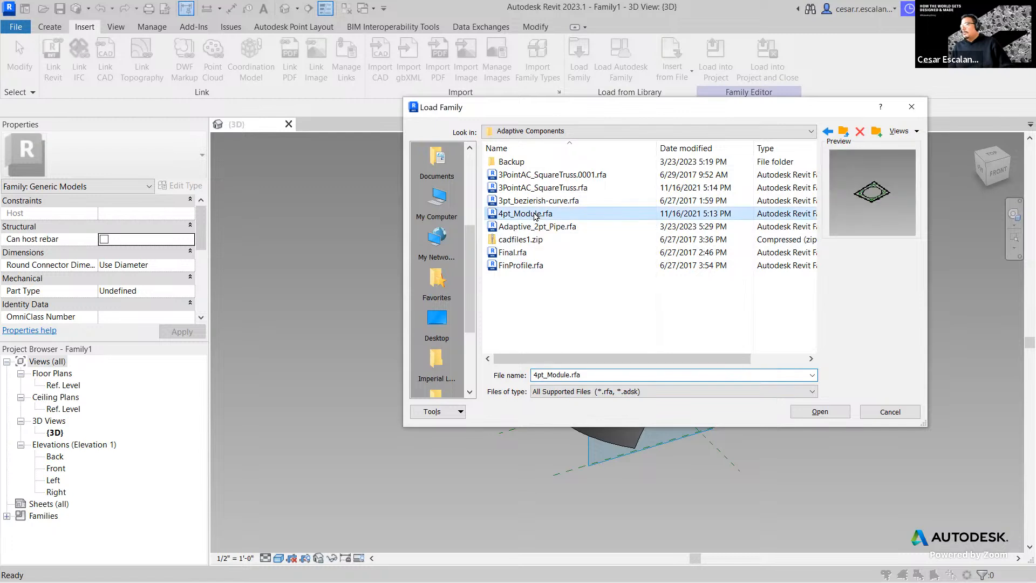
pyautogui.click(830, 411)
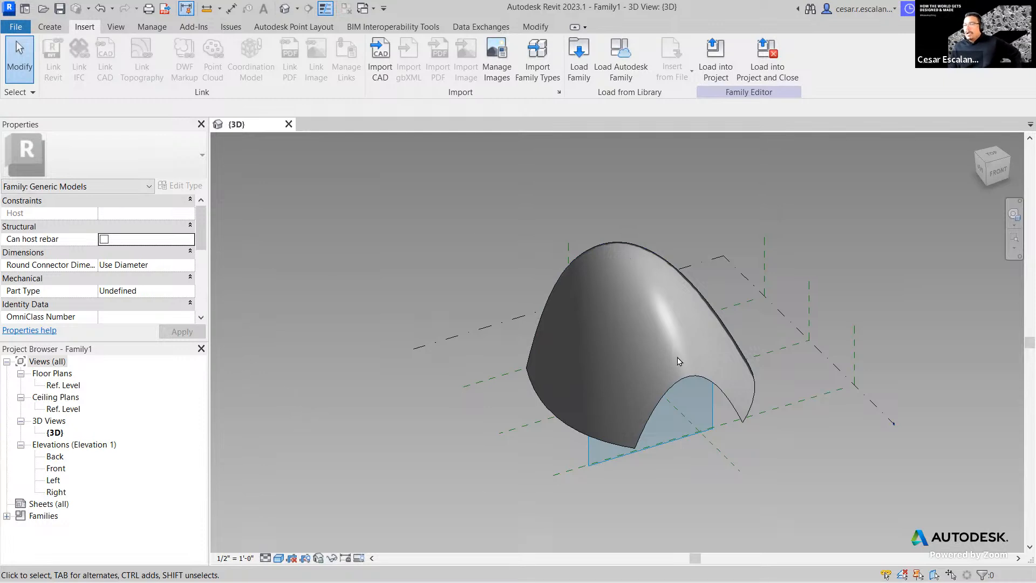
# - Drag the 4pt_Module type from Families > Generic Models in the Project Browser into the 3D view
pyautogui.scroll(1, 380, 422)
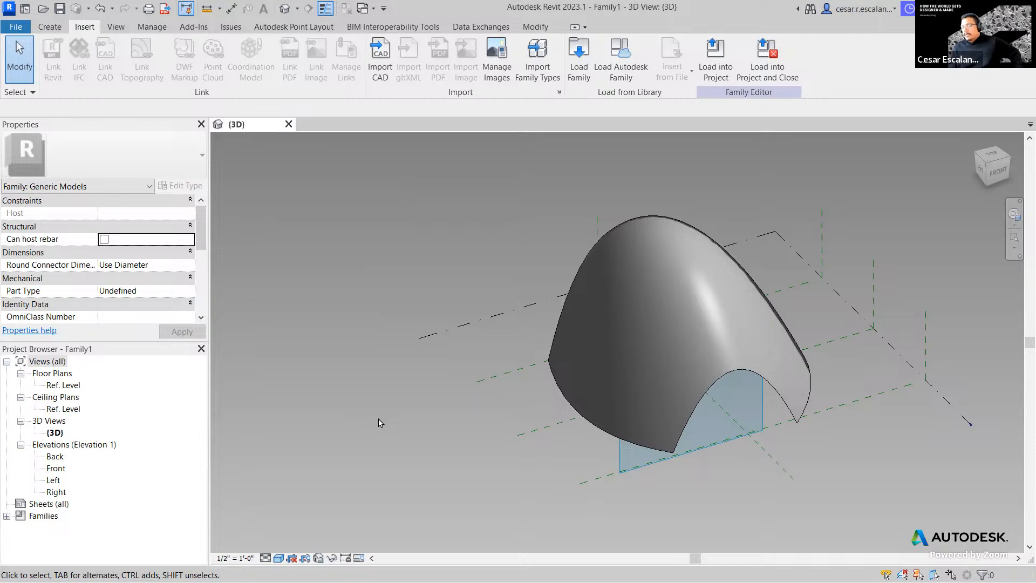
pyautogui.click(6, 516)
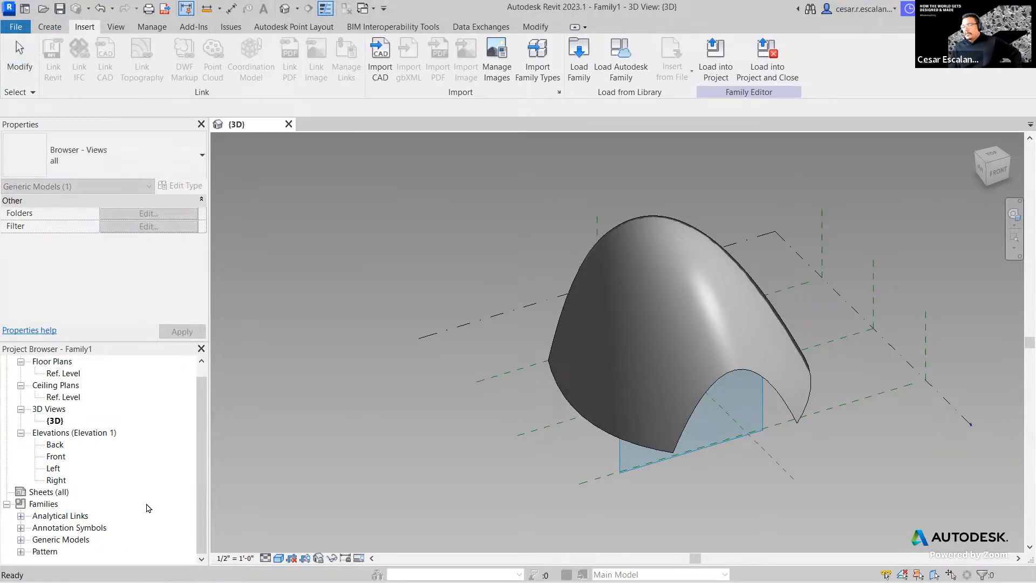
pyautogui.click(21, 540)
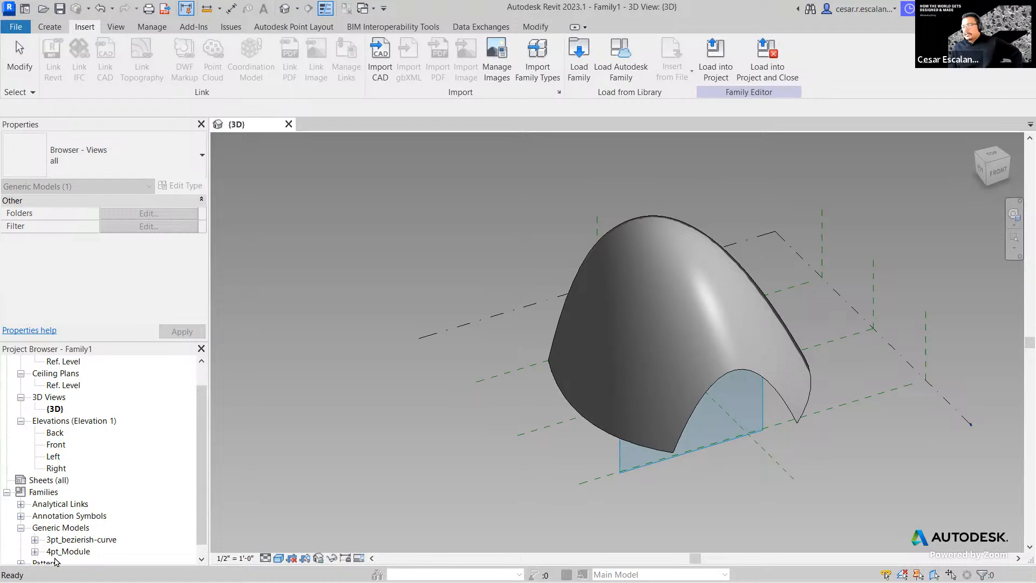
pyautogui.click(34, 551)
pyautogui.scroll(-1, 76, 532)
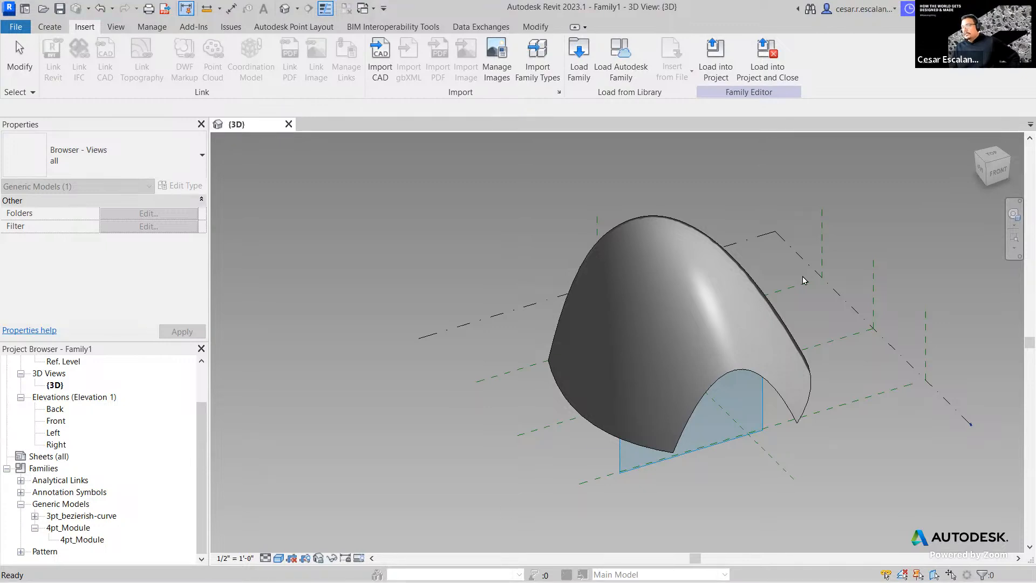
pyautogui.click(91, 541)
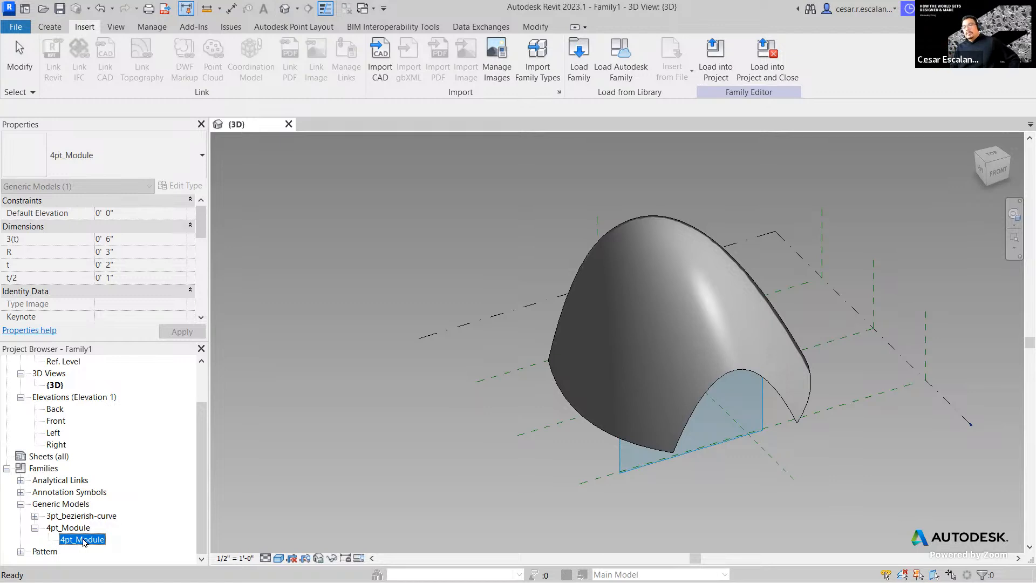
pyautogui.moveTo(83, 538); pyautogui.dragTo(350, 452)
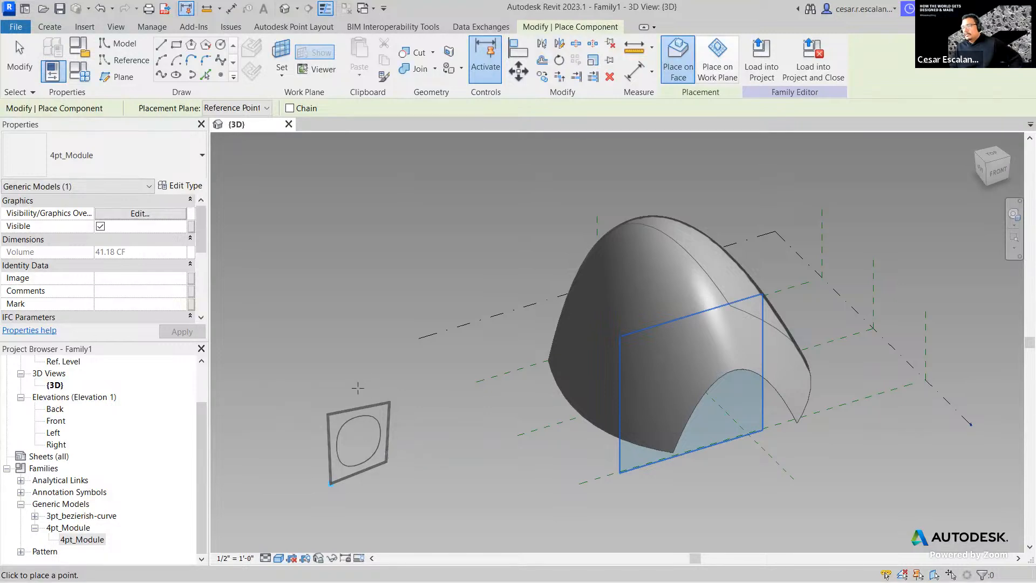
# - Using Place on Work Plane, place two 4pt_Module panels, one long and tapered, one small
pyautogui.scroll(2, 359, 395)
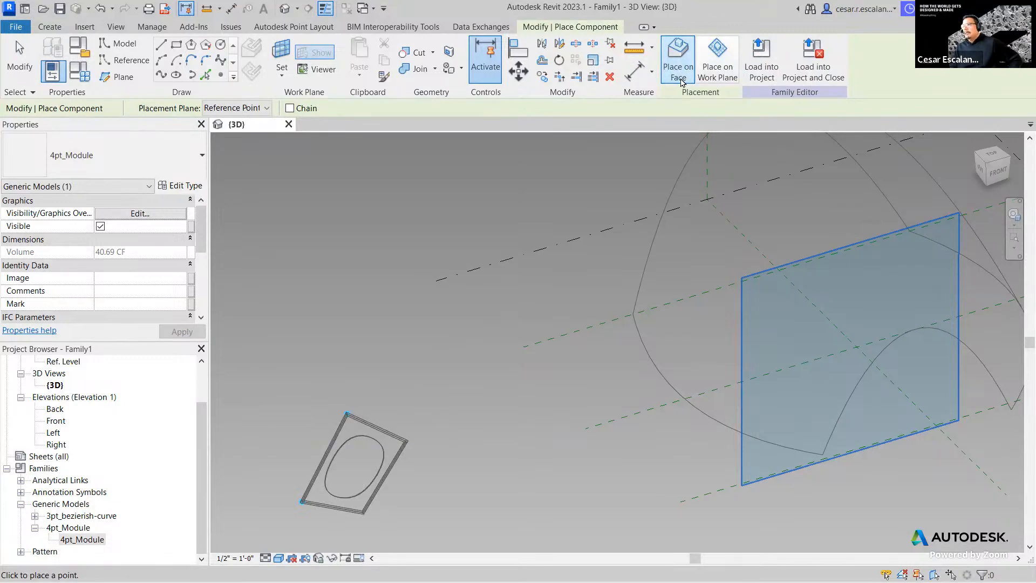
pyautogui.click(716, 76)
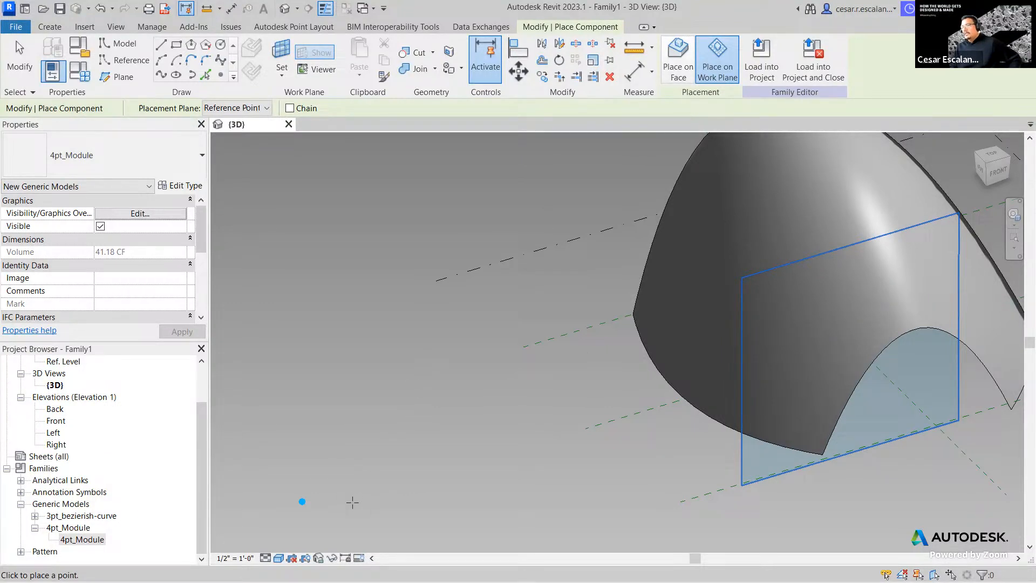
pyautogui.click(357, 470)
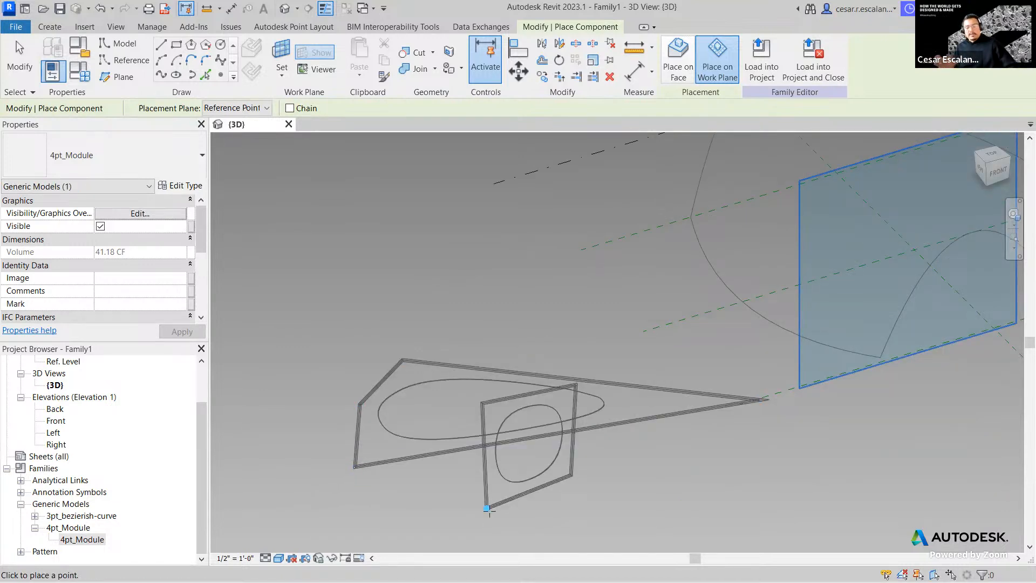
pyautogui.click(487, 509)
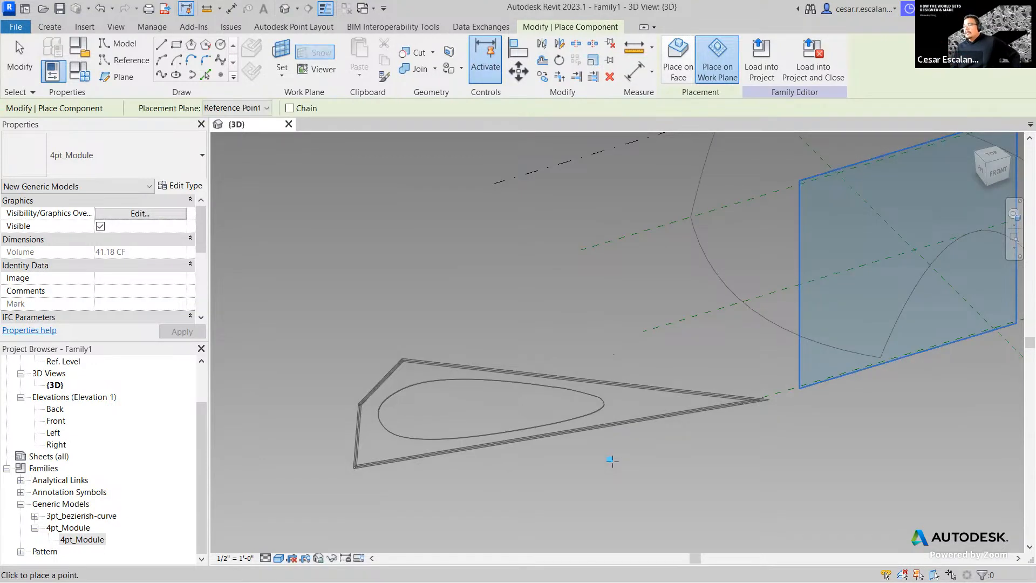
pyautogui.click(641, 436)
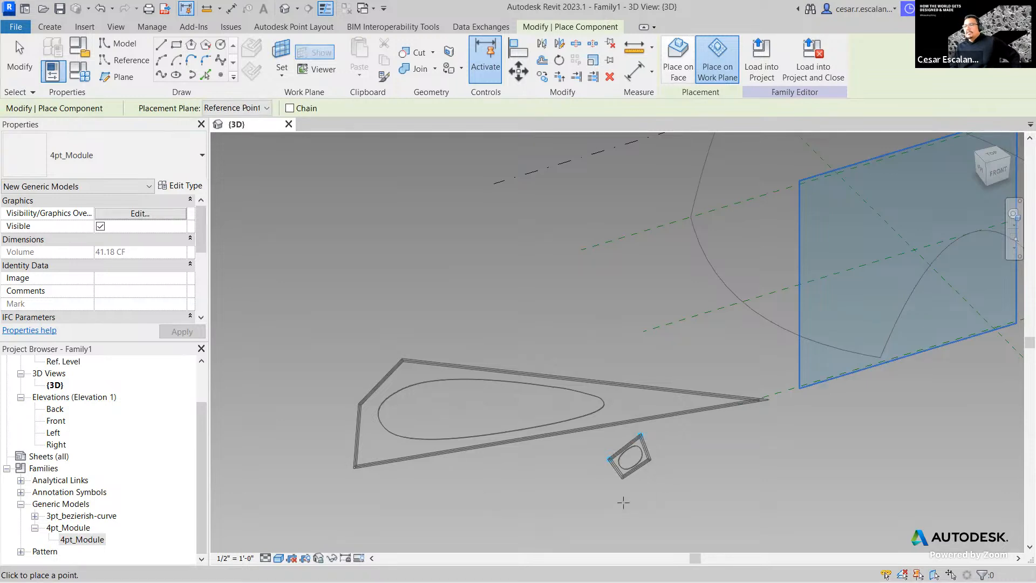
pyautogui.click(683, 473)
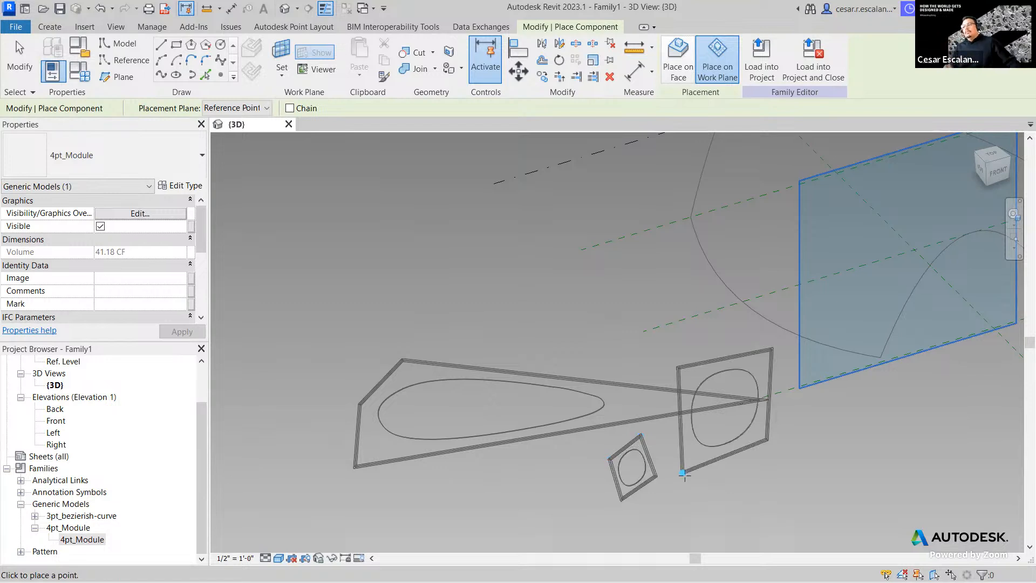
pyautogui.press('Escape')
pyautogui.press('Escape')
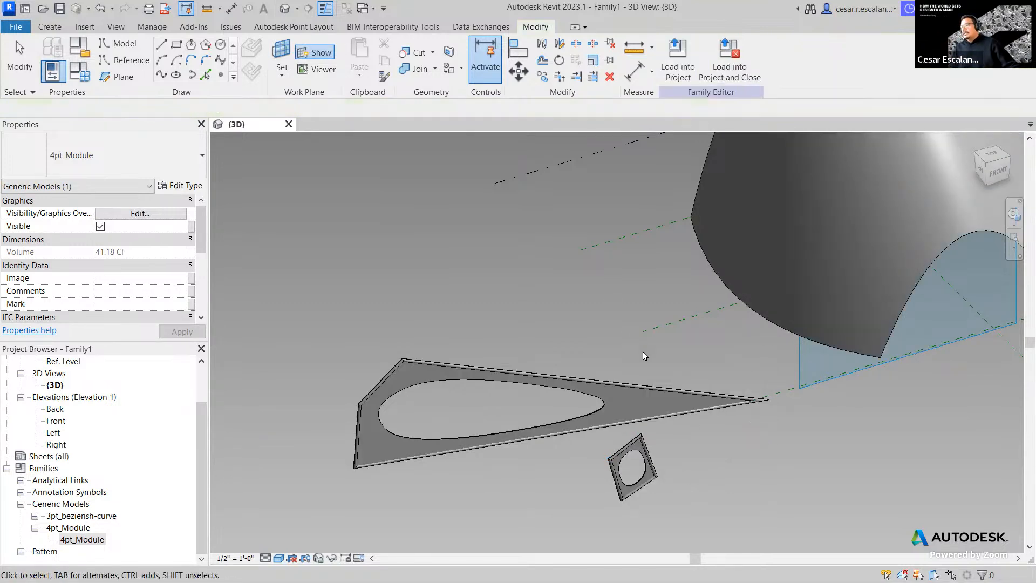
# - Delete the long tapered 4pt_Module panel and pan to center the loft form
pyautogui.click(542, 441)
pyautogui.keyDown('shift'); pyautogui.moveTo(543, 451); pyautogui.dragTo(666, 464, button='middle'); pyautogui.keyUp('shift')
pyautogui.click(433, 454)
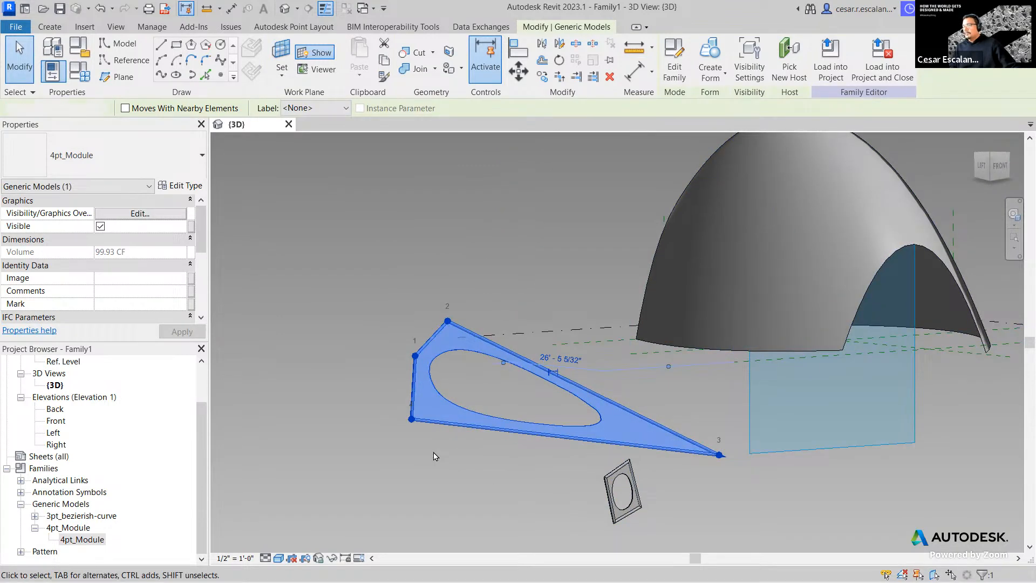
pyautogui.scroll(-2, 477, 444)
pyautogui.keyDown('shift'); pyautogui.moveTo(608, 461); pyautogui.dragTo(585, 445, button='middle'); pyautogui.keyUp('shift')
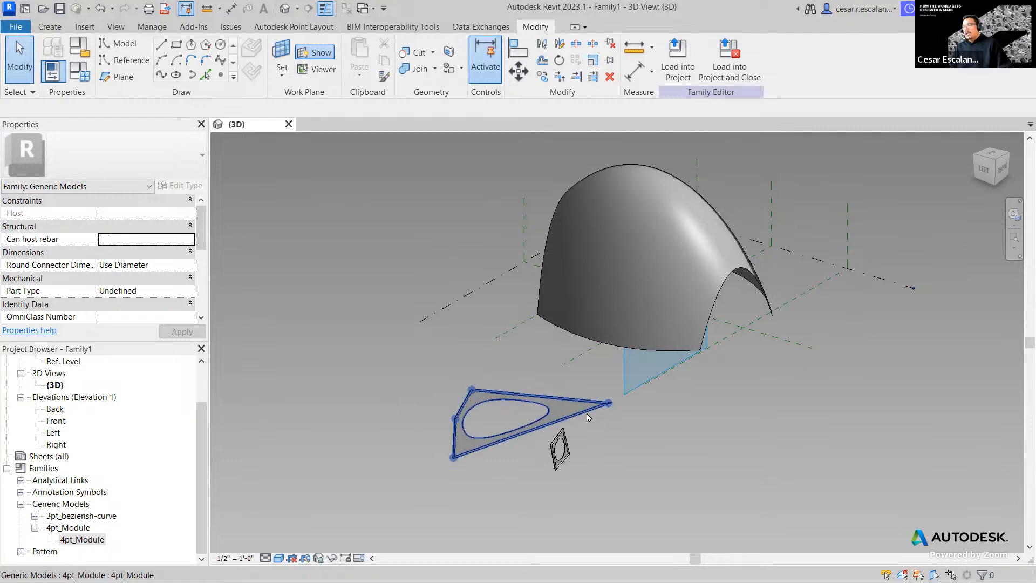
pyautogui.click(588, 417)
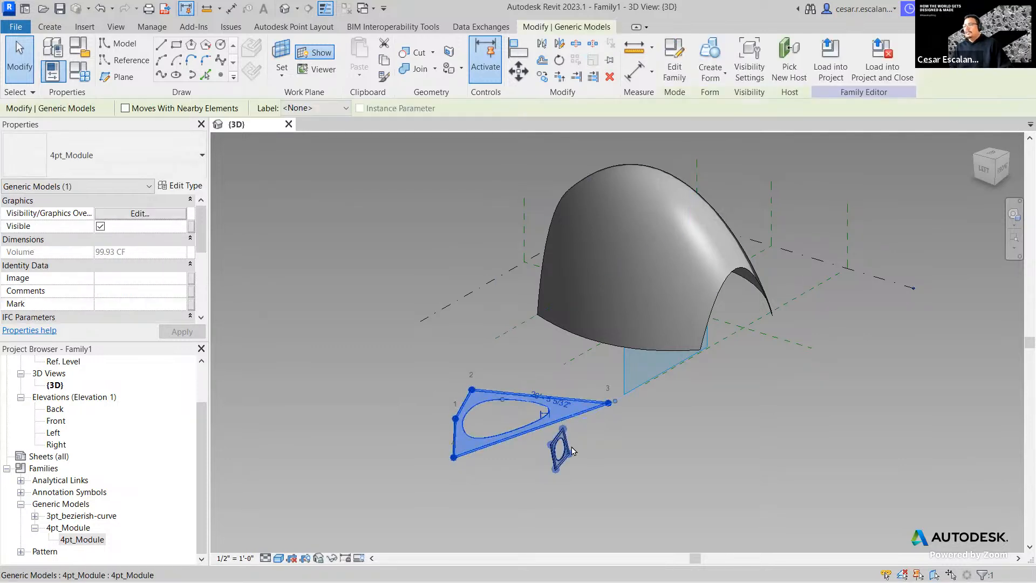
pyautogui.press('Escape')
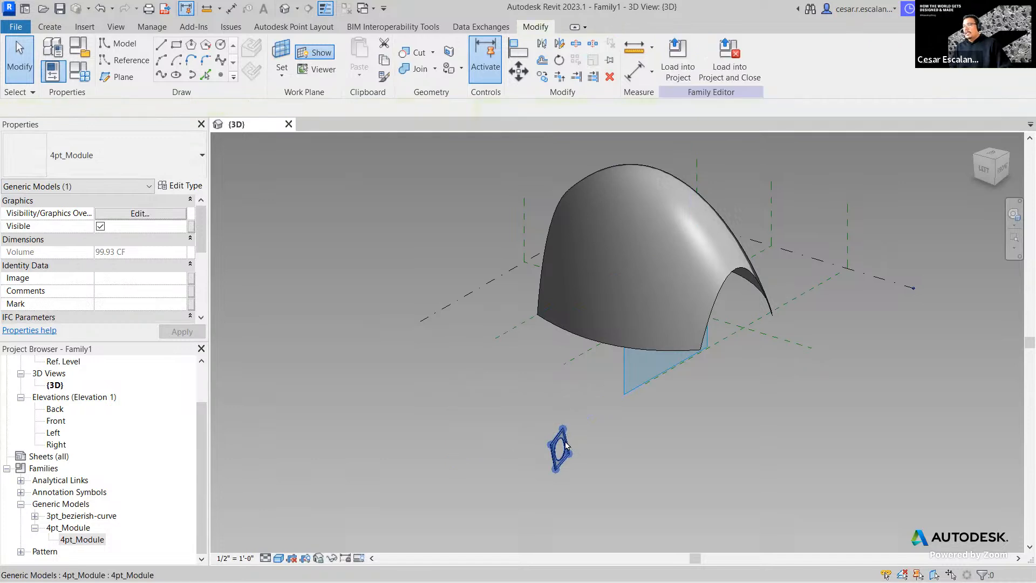
pyautogui.click(565, 455)
pyautogui.press('Delete')
pyautogui.moveTo(712, 367); pyautogui.dragTo(637, 495, button='middle')
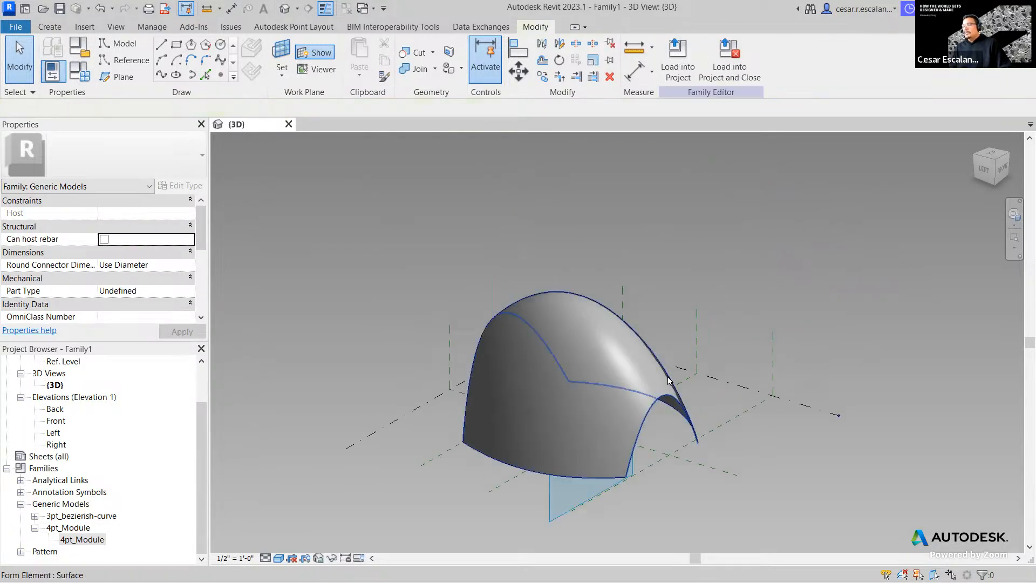
# - Select the vaulted loft form to bring up the Modify | Form Element tab
pyautogui.click(620, 376)
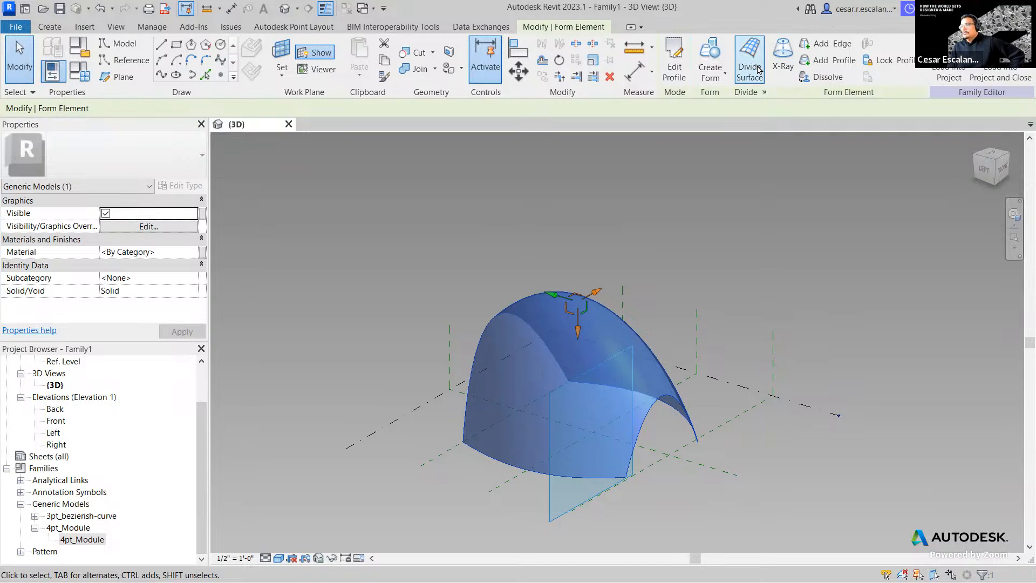
pyautogui.click(885, 287)
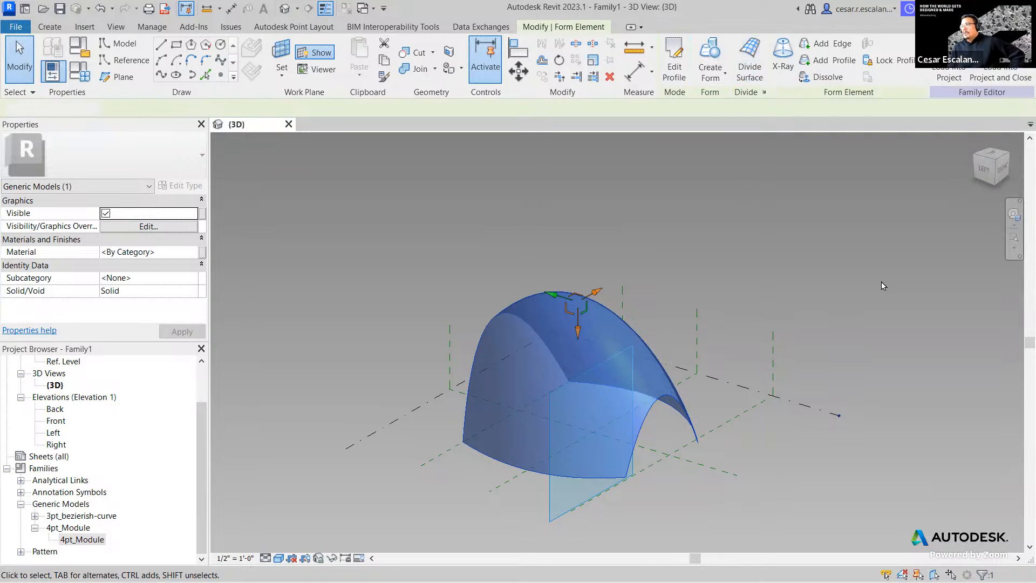
pyautogui.click(583, 320)
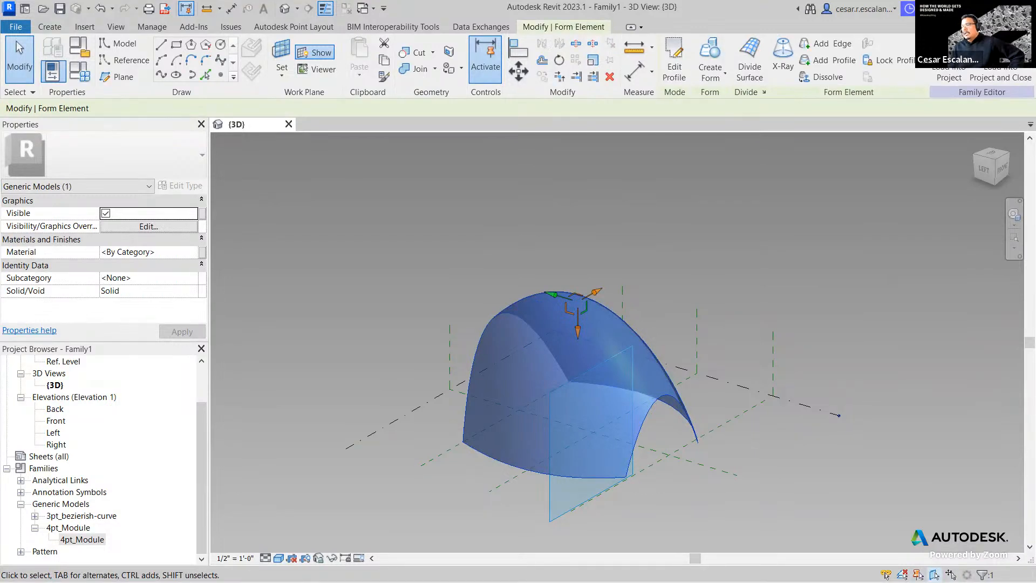
# - Apply Divide Surface to the vaulted loft form
pyautogui.click(750, 60)
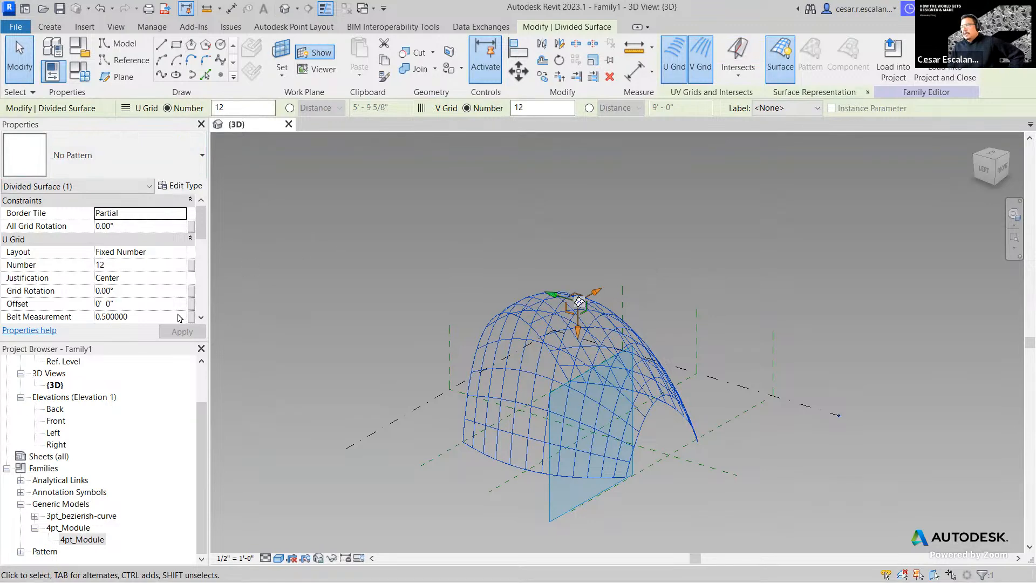
pyautogui.scroll(-2, 132, 265)
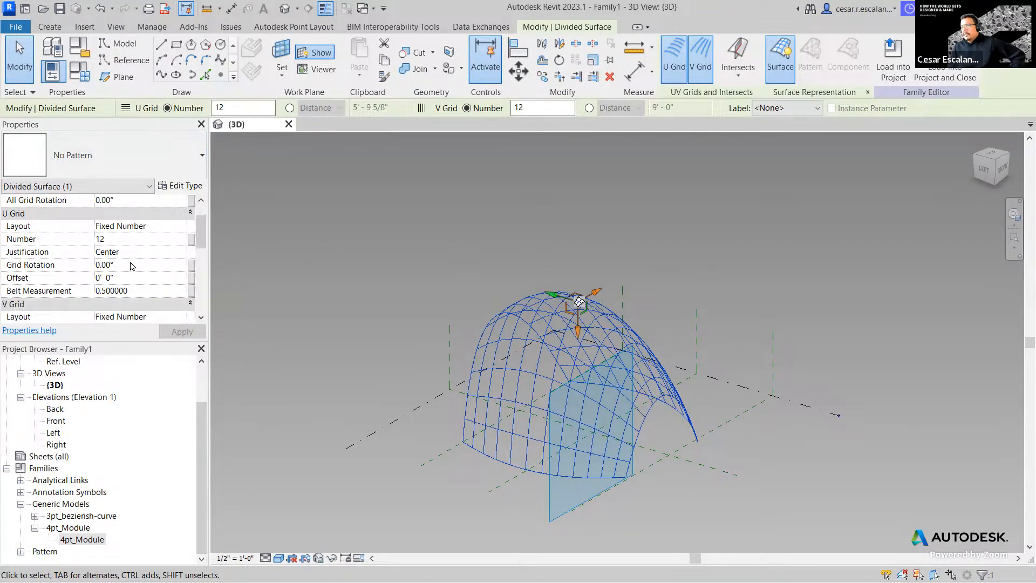
pyautogui.scroll(2, 132, 265)
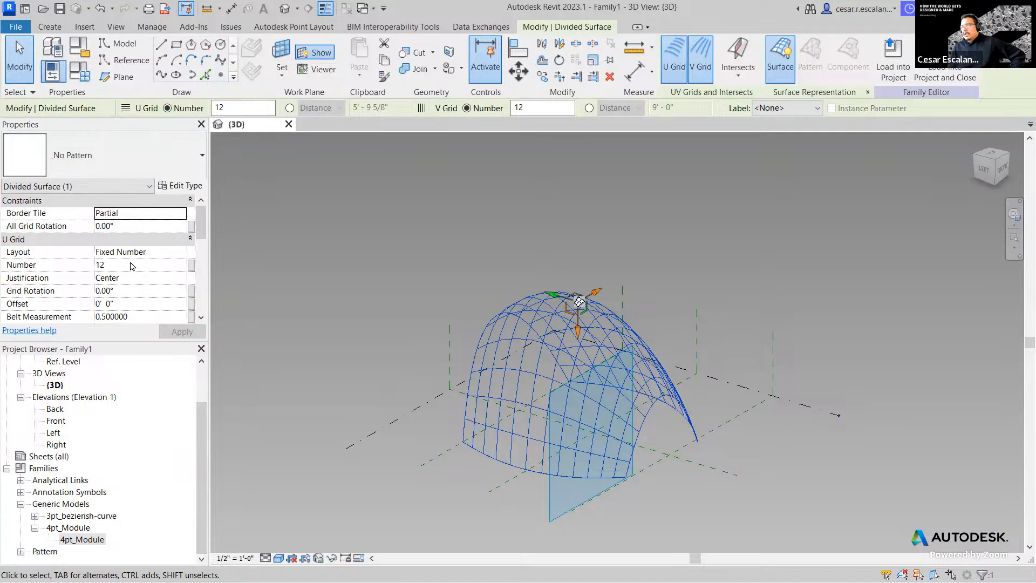
pyautogui.scroll(-7, 132, 265)
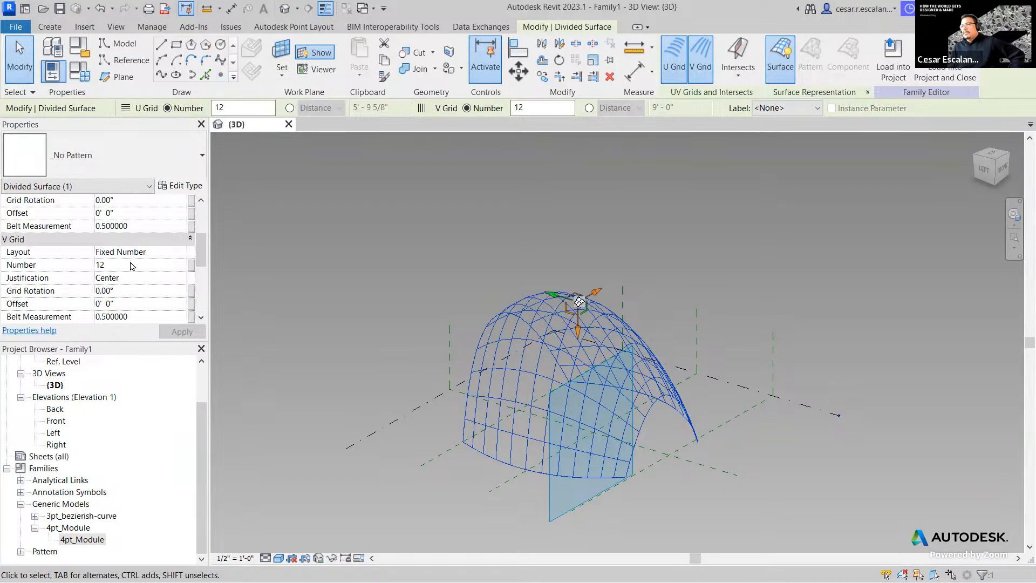
pyautogui.scroll(3, 133, 265)
pyautogui.scroll(-3, 131, 265)
# - Set both V Grid Number and U Grid Number to 9 in Properties and apply
pyautogui.click(135, 265)
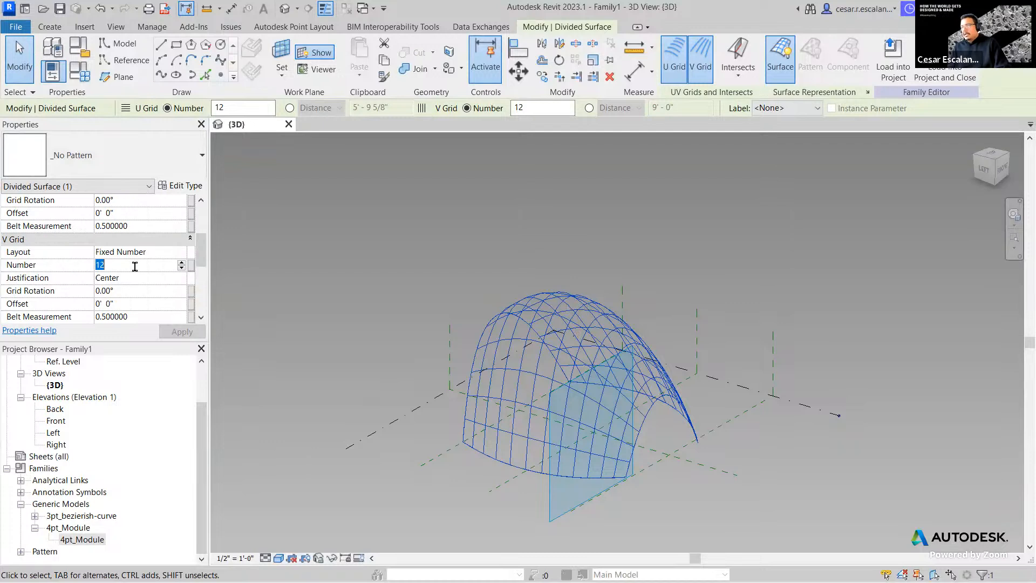
pyautogui.write('9')
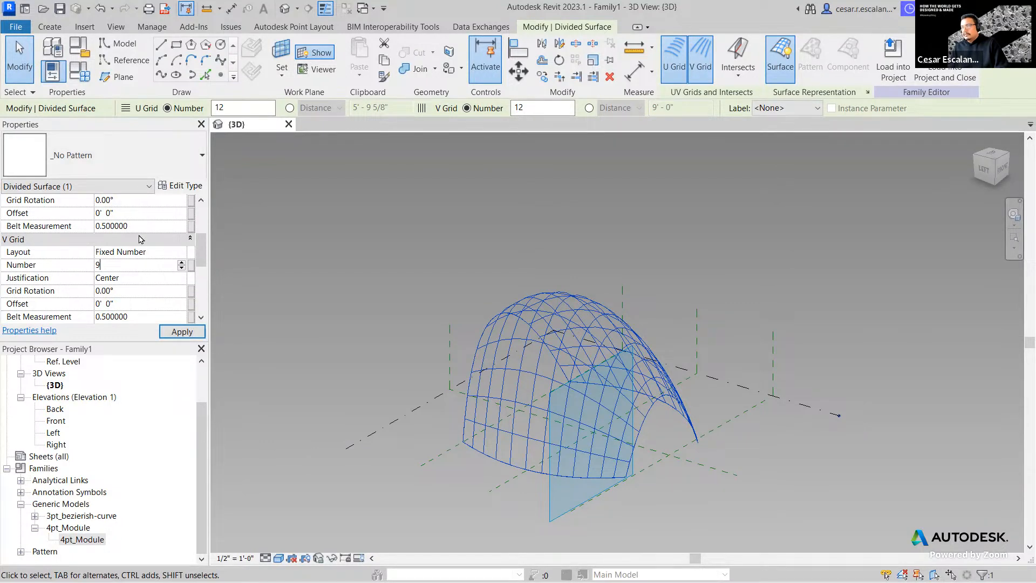
pyautogui.scroll(3, 147, 220)
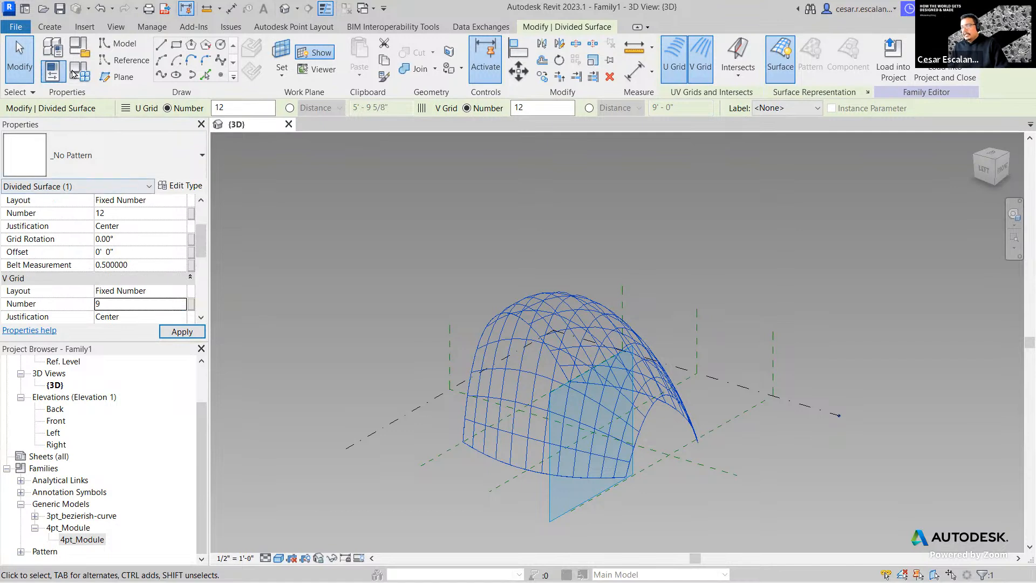
pyautogui.click(126, 217)
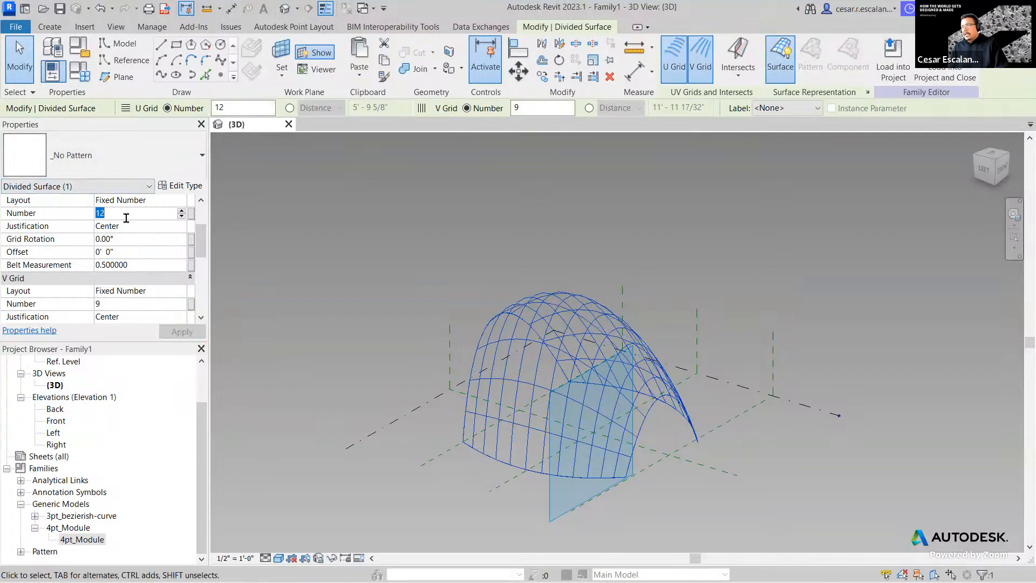
pyautogui.write('9')
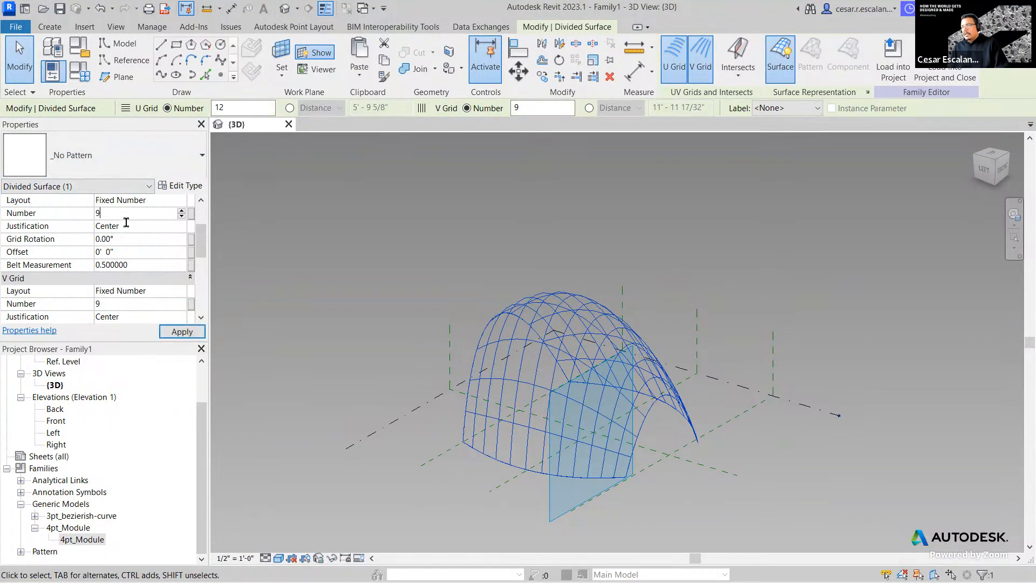
pyautogui.click(183, 332)
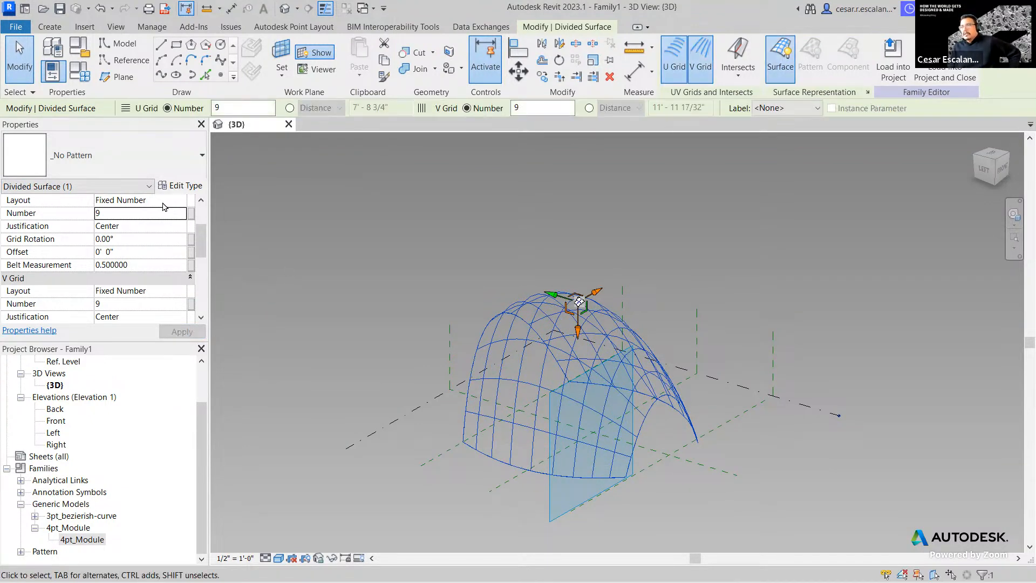
pyautogui.click(179, 204)
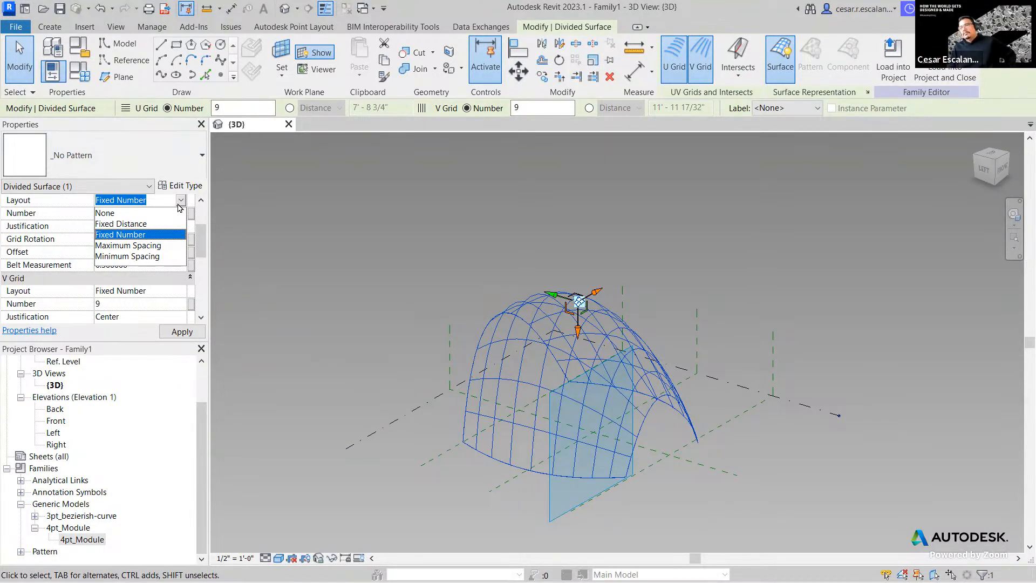
pyautogui.click(137, 236)
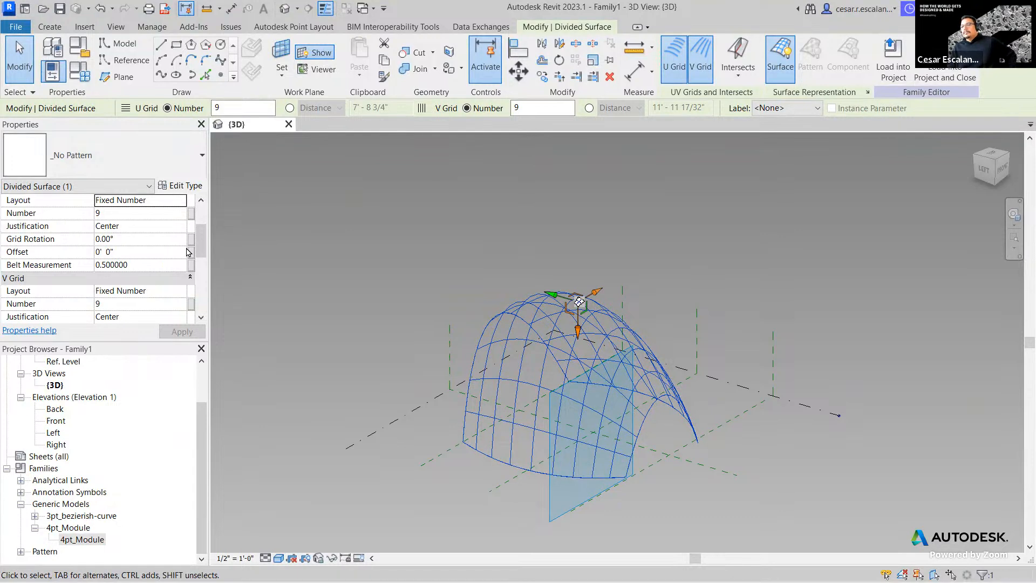
pyautogui.click(152, 230)
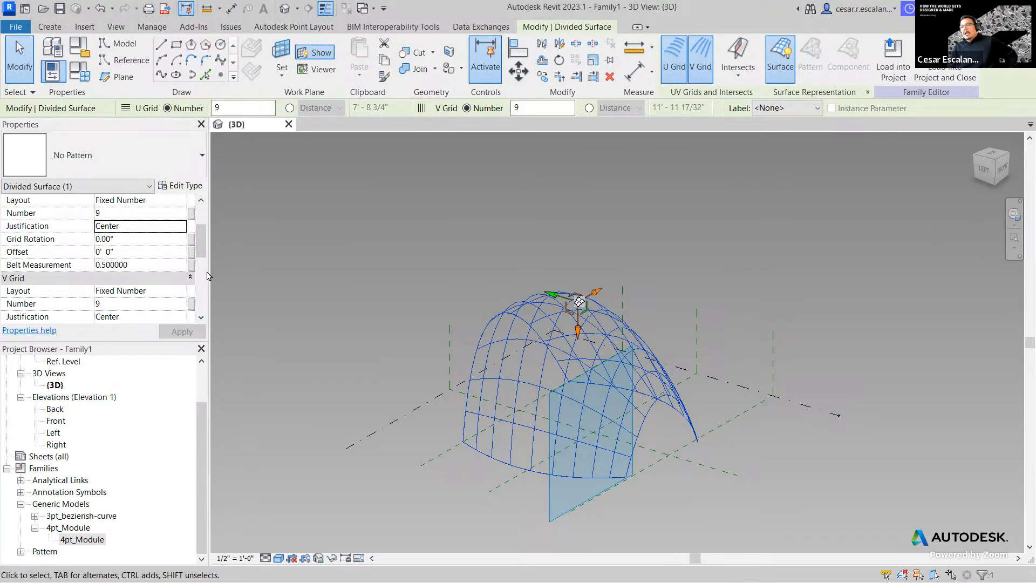
pyautogui.scroll(2, 81, 264)
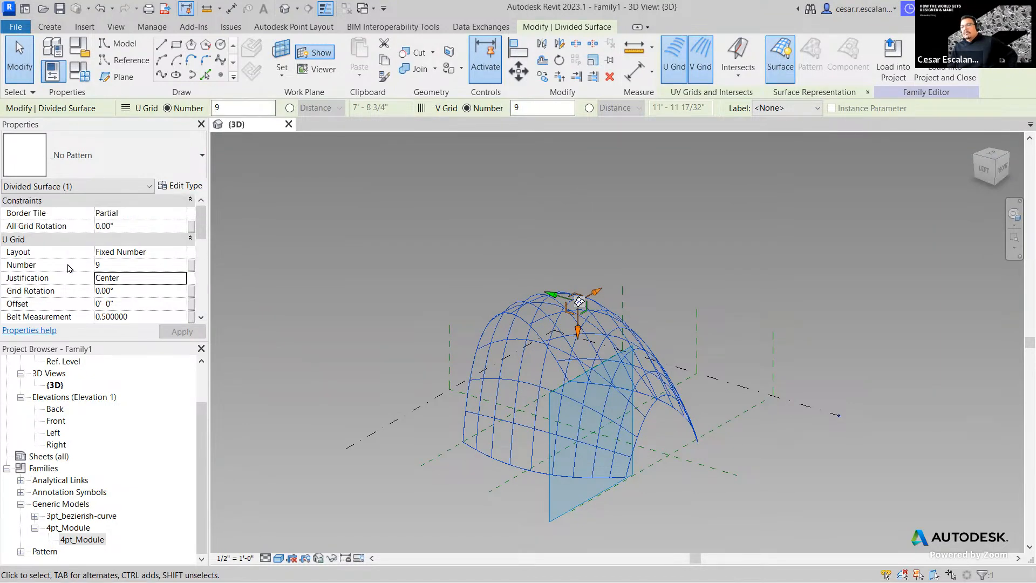
pyautogui.scroll(-3, 52, 252)
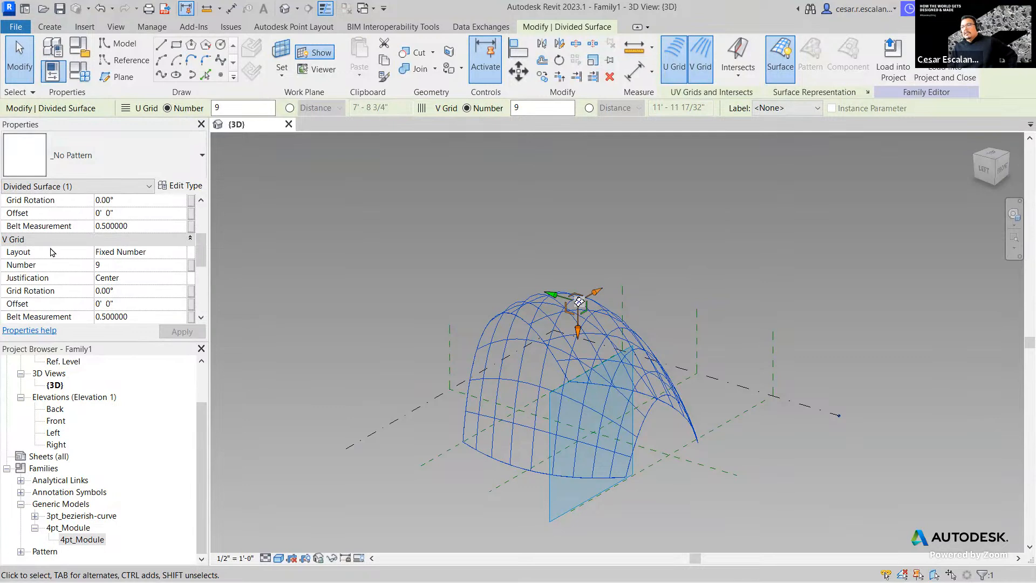
pyautogui.scroll(-1, 52, 252)
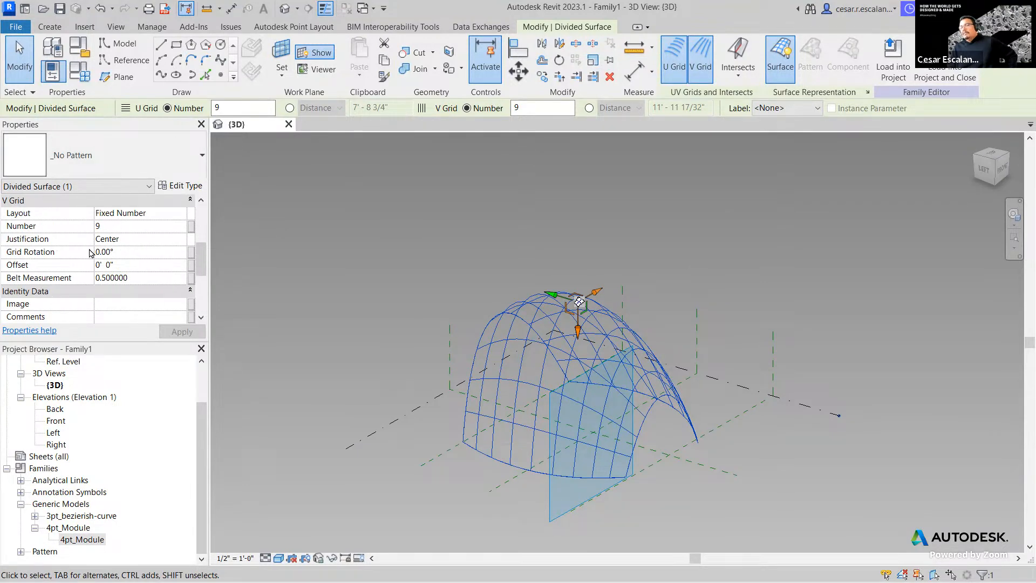
pyautogui.scroll(-3, 107, 278)
pyautogui.scroll(6, 107, 278)
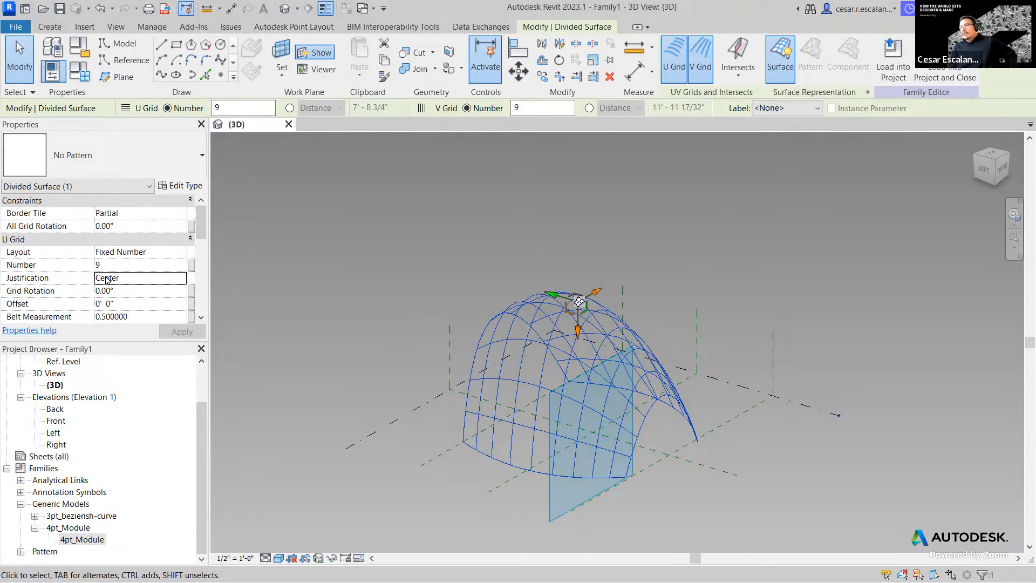
pyautogui.click(331, 284)
pyautogui.click(511, 335)
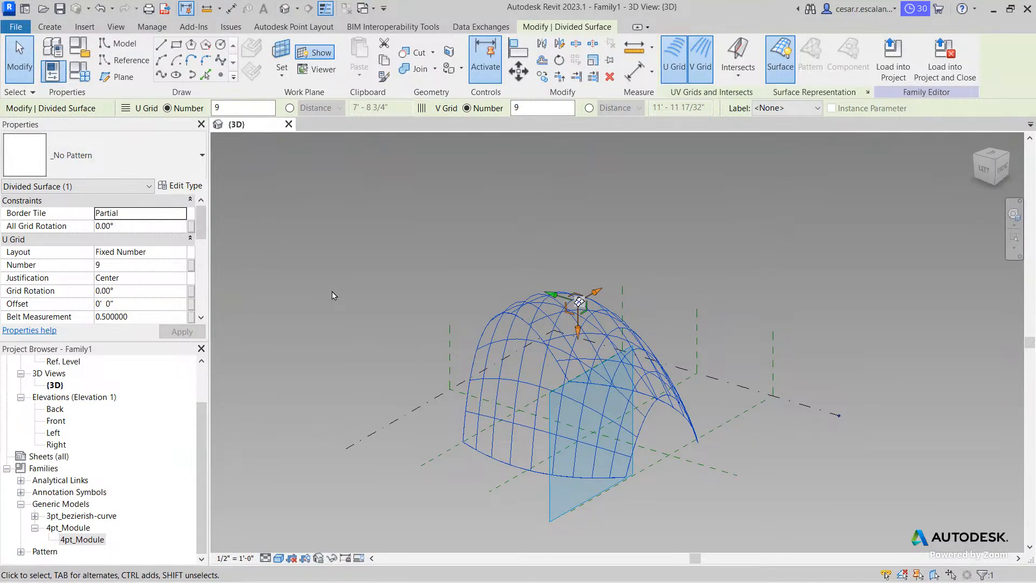
pyautogui.click(333, 294)
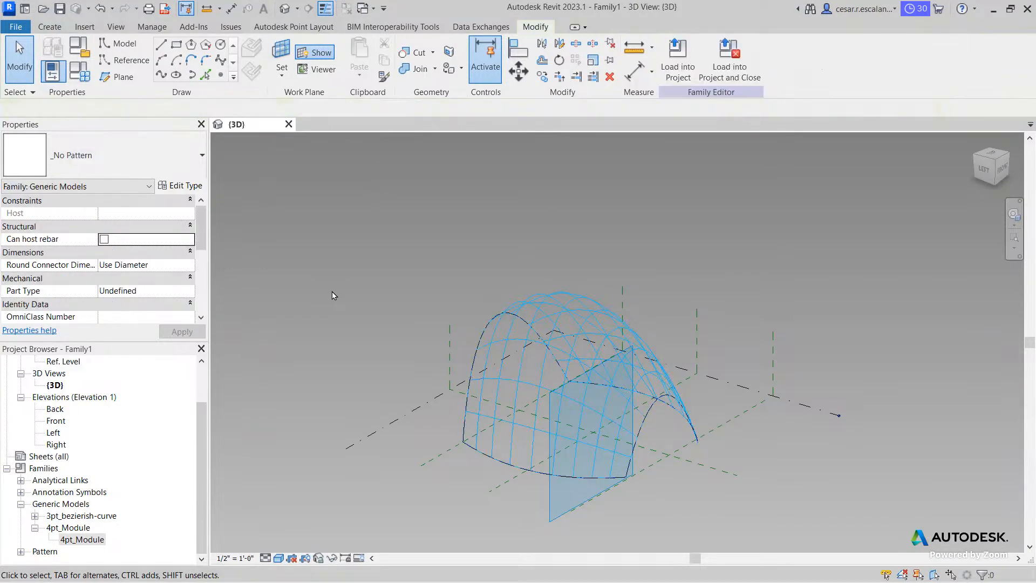
pyautogui.click(519, 360)
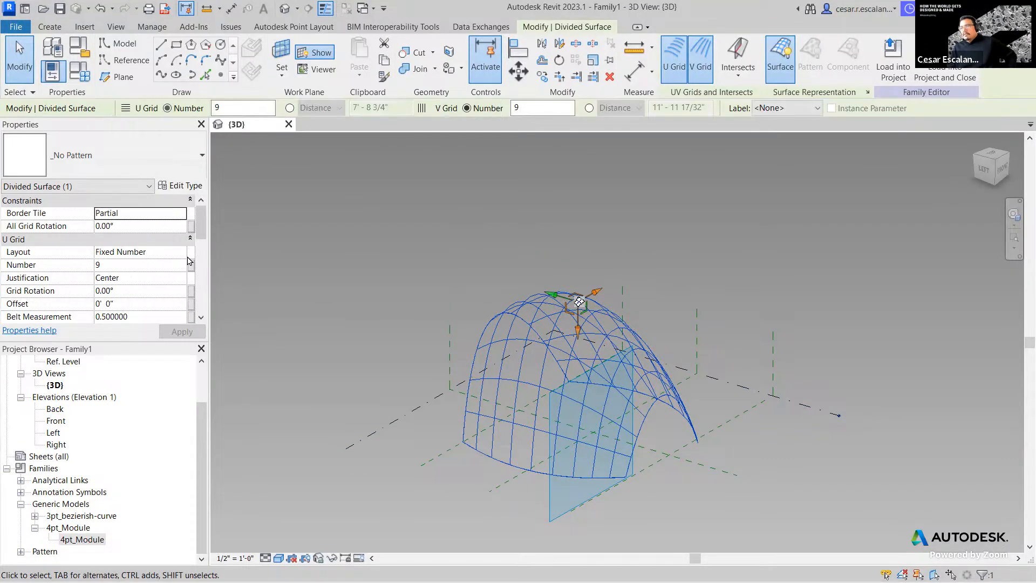
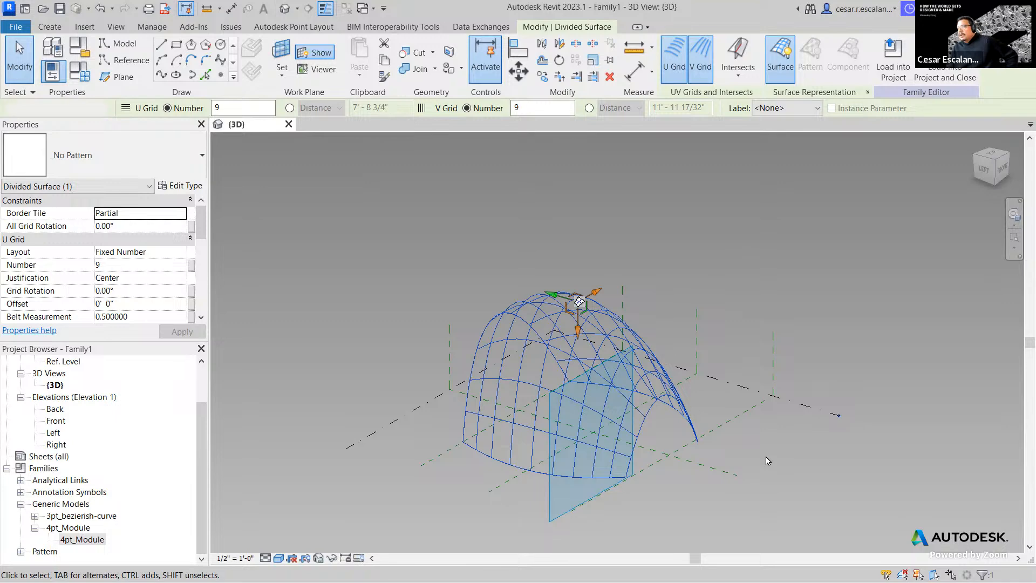
# - Select the dome's divided surface and turn on Nodes in Surface Representation
pyautogui.press('Escape')
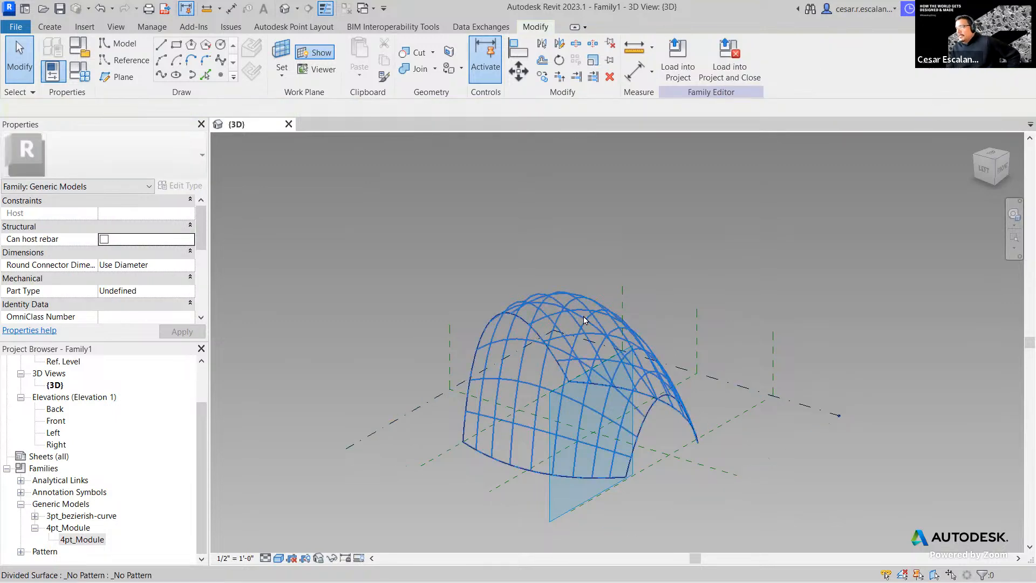
pyautogui.click(693, 410)
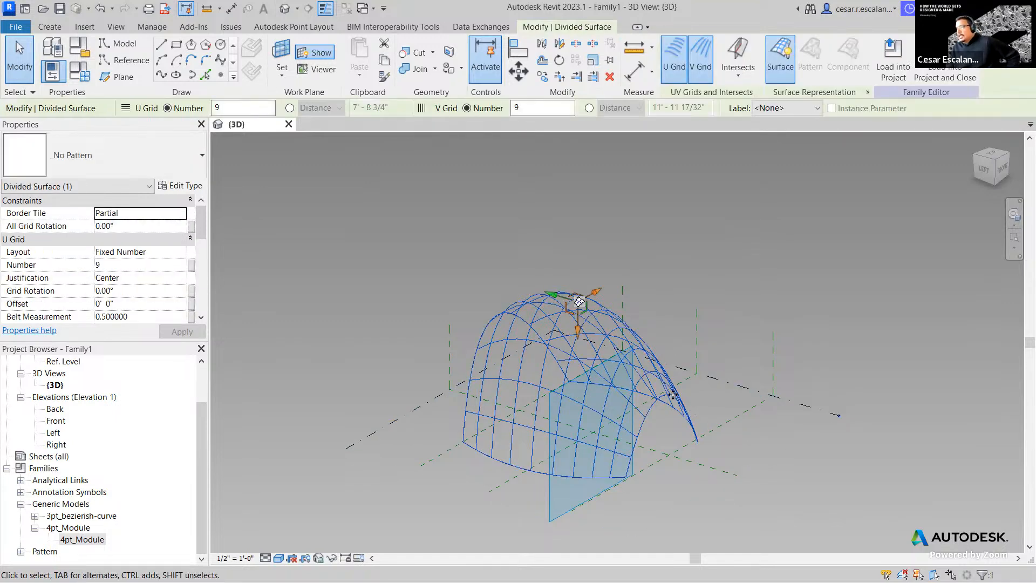
pyautogui.scroll(2, 528, 457)
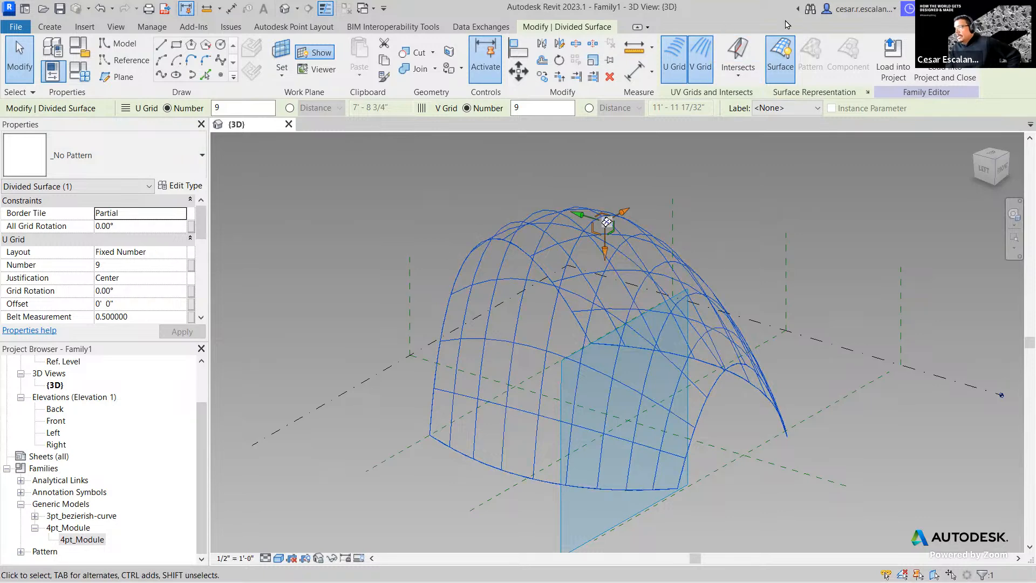
pyautogui.click(868, 93)
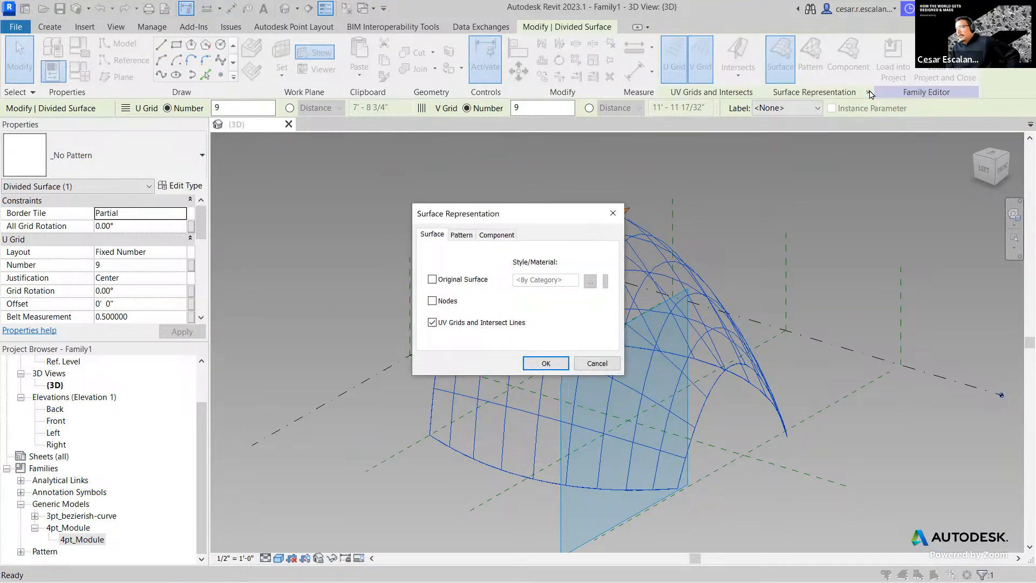
pyautogui.moveTo(537, 215); pyautogui.dragTo(312, 196)
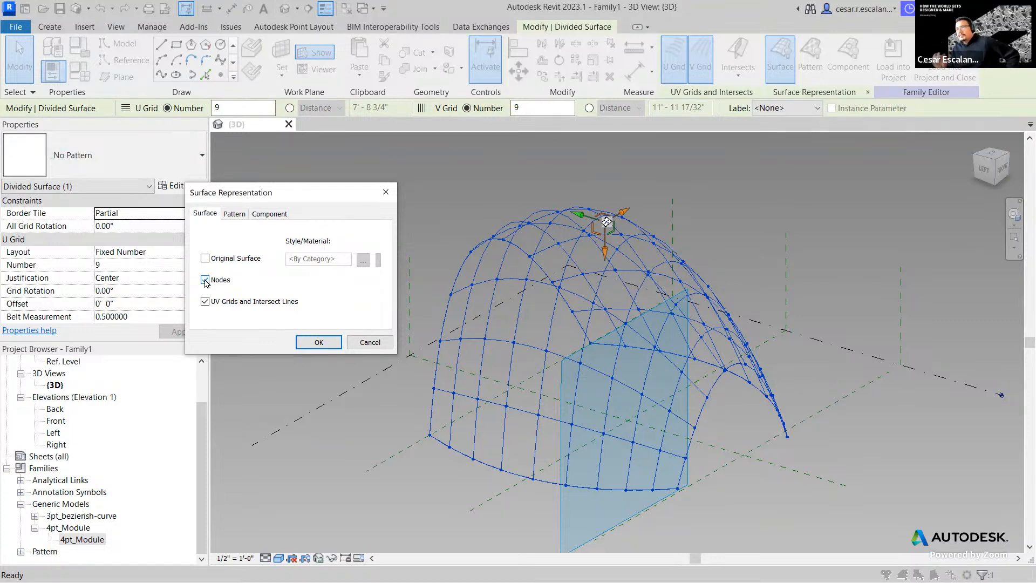
pyautogui.click(237, 214)
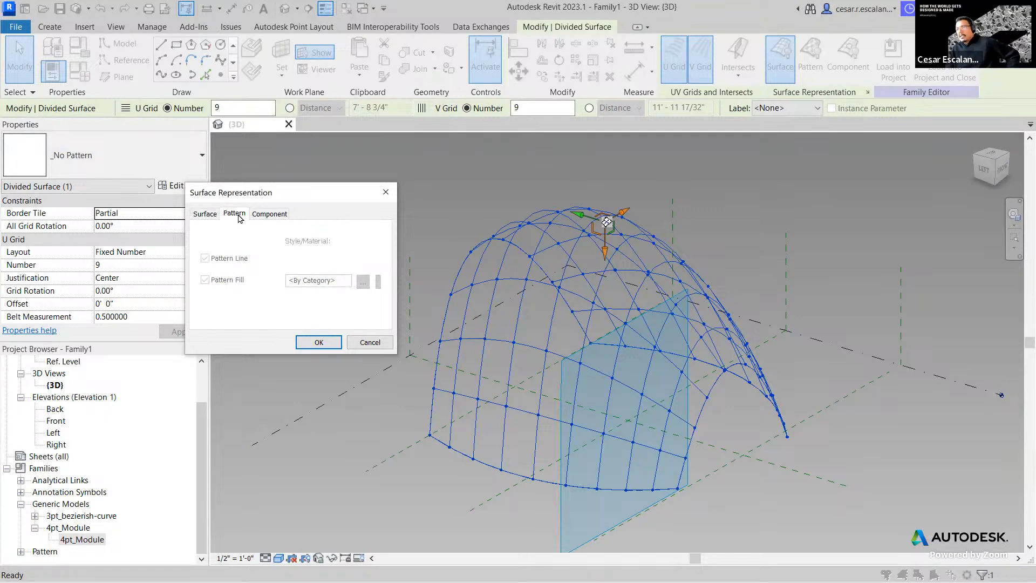
pyautogui.click(205, 213)
pyautogui.click(318, 342)
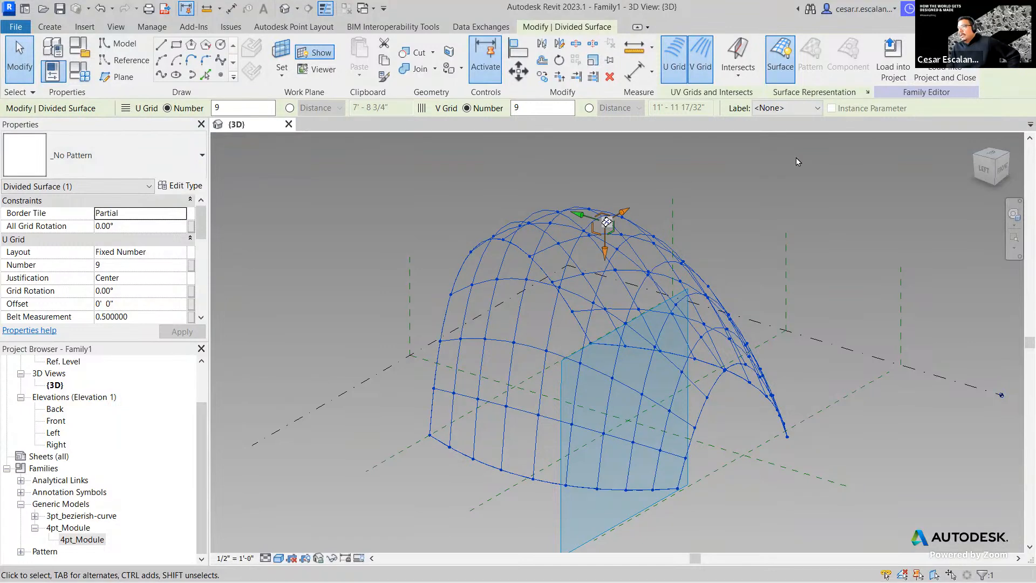
# - Switch the divided surface to smooth shaded display, then reselect the form with its surface
pyautogui.click(787, 72)
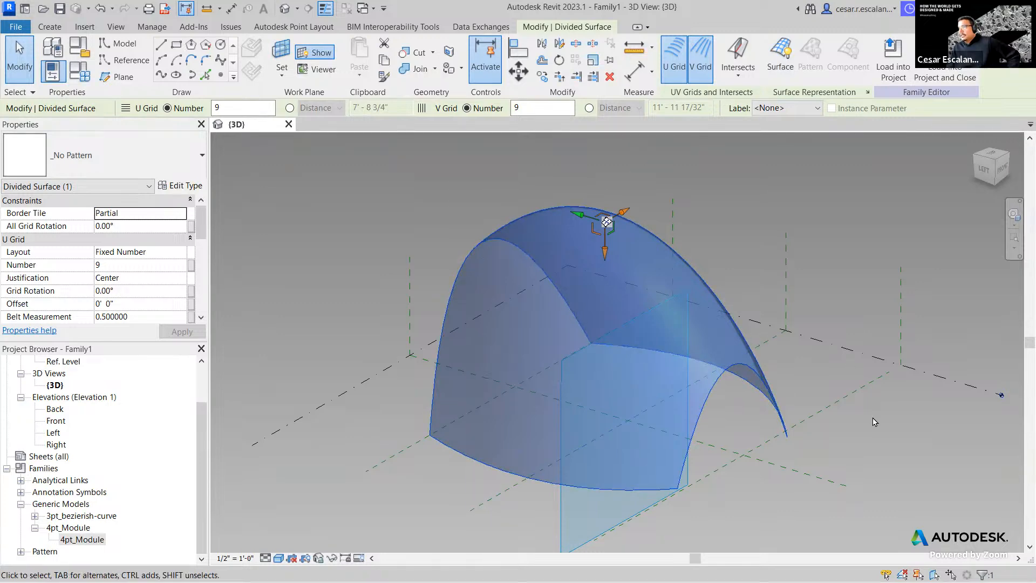
pyautogui.press('Escape')
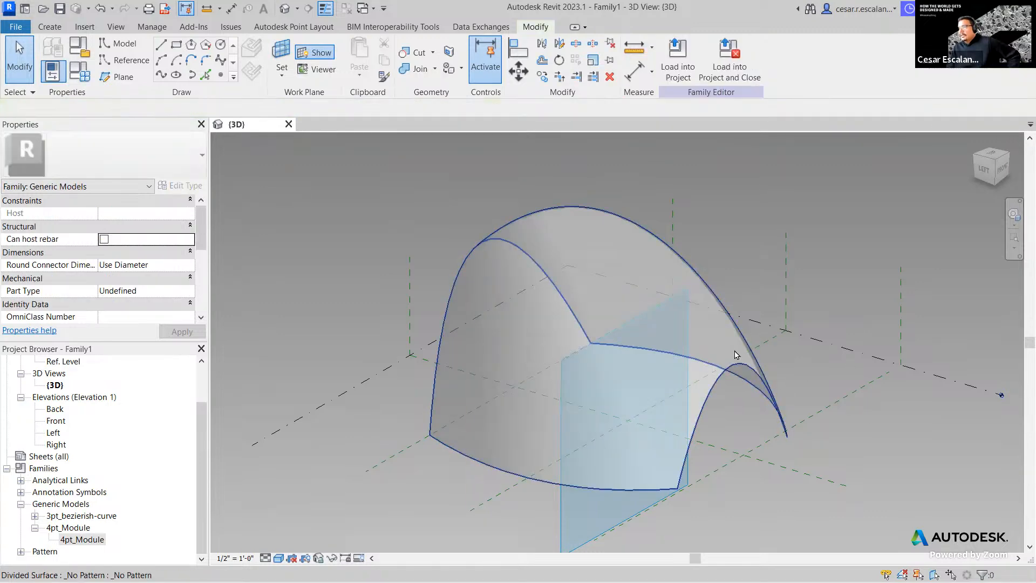
pyautogui.click(735, 354)
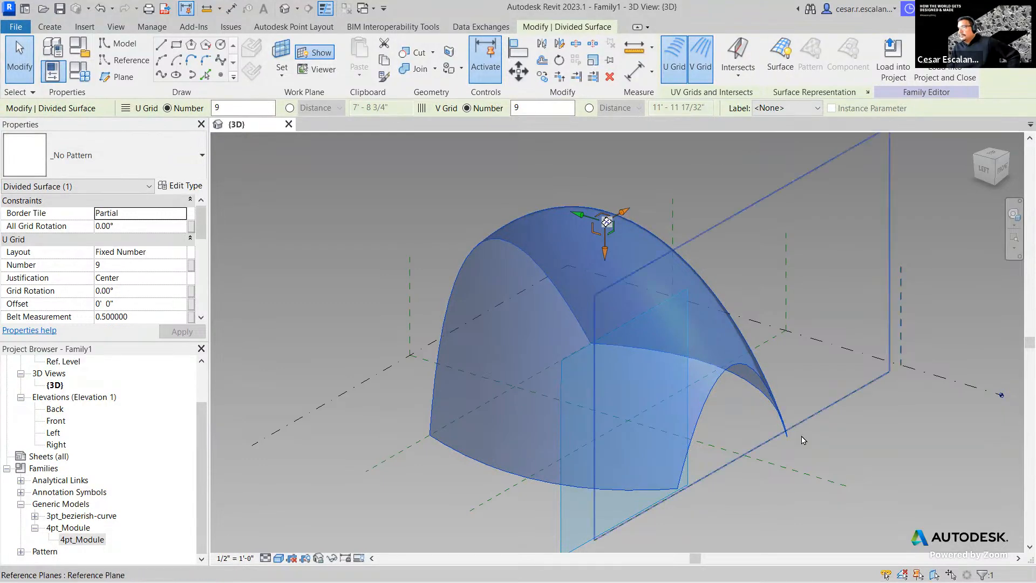
pyautogui.press('Escape')
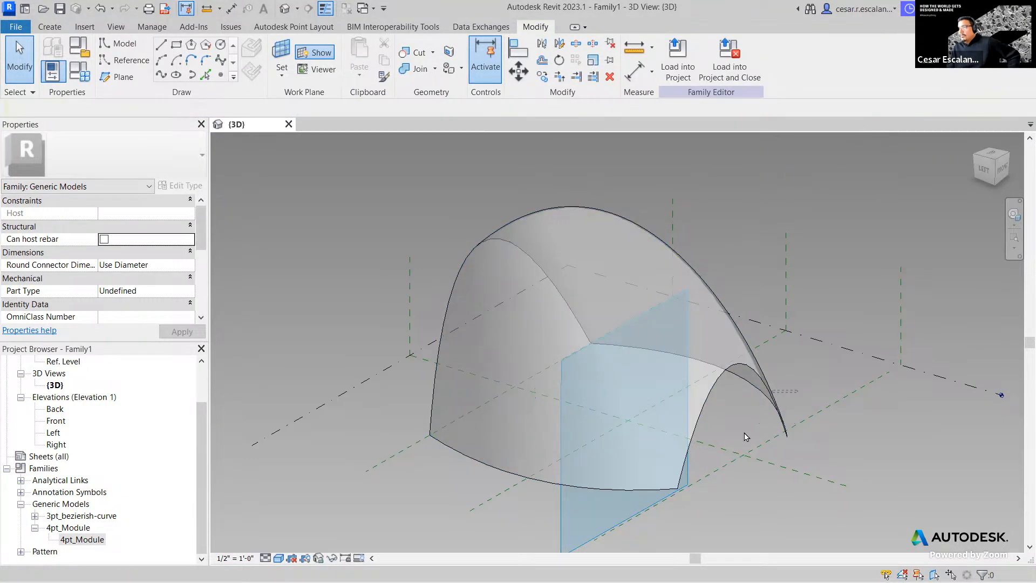
pyautogui.click(451, 441)
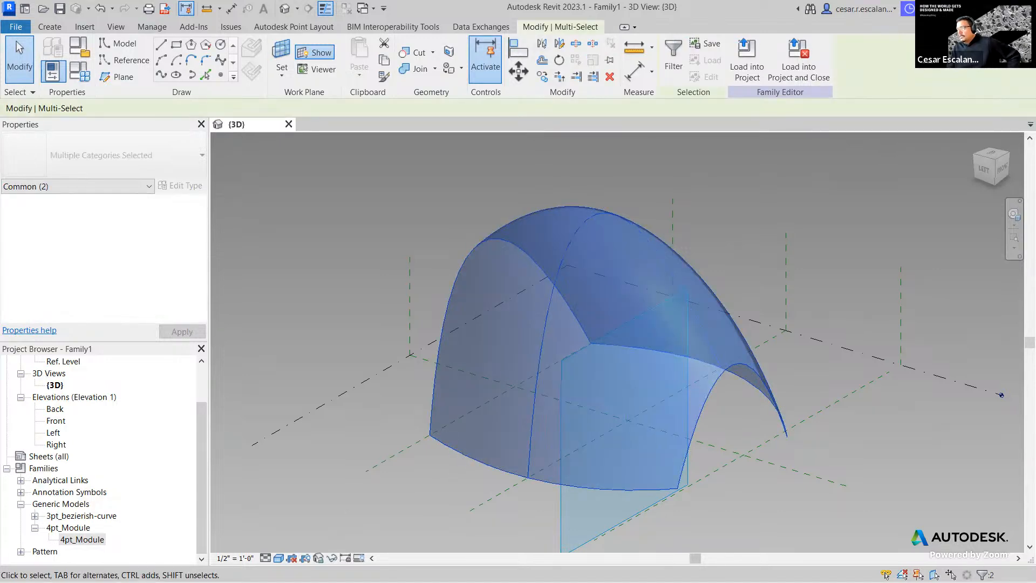
pyautogui.click(140, 187)
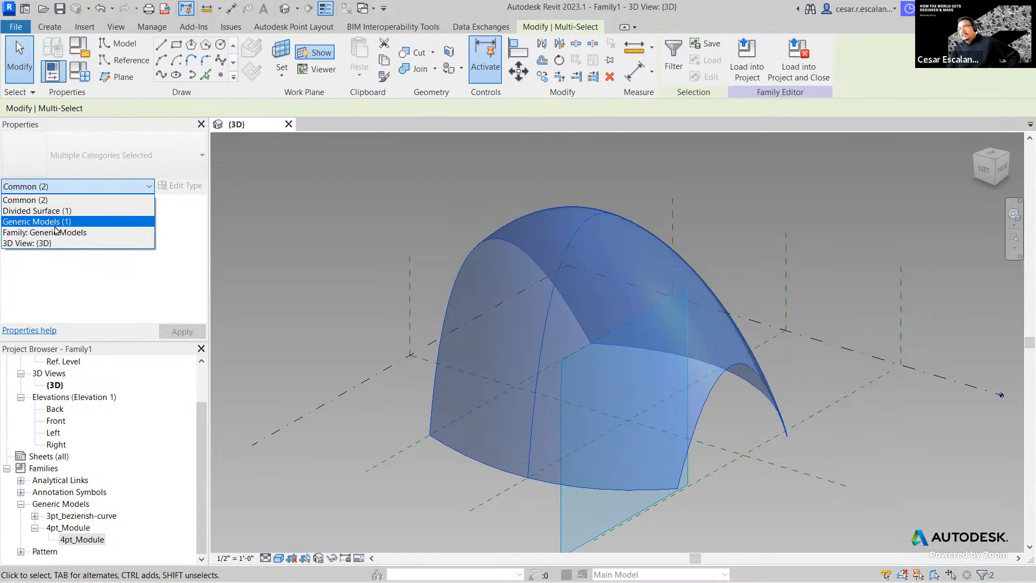
pyautogui.click(55, 226)
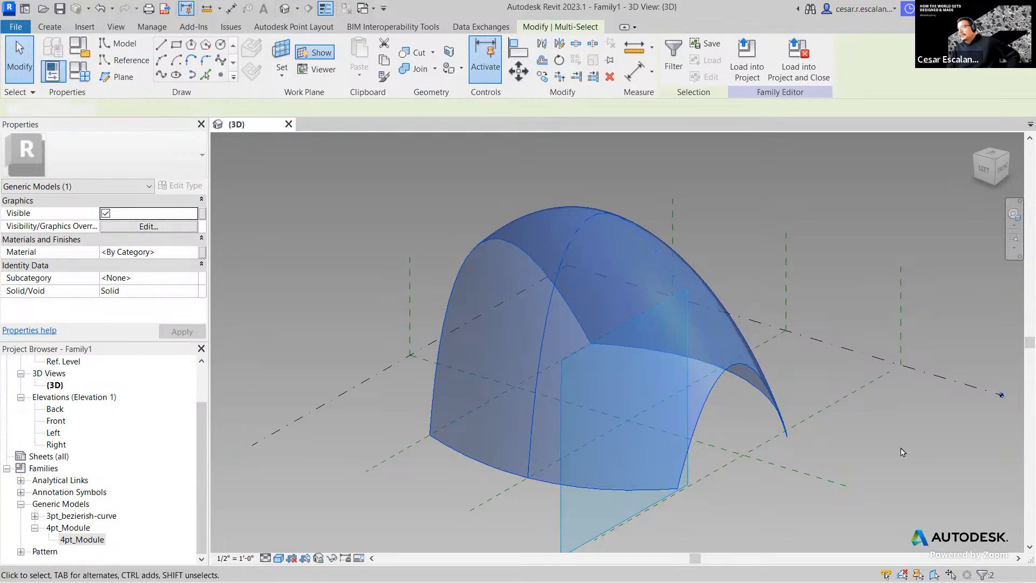
pyautogui.click(824, 429)
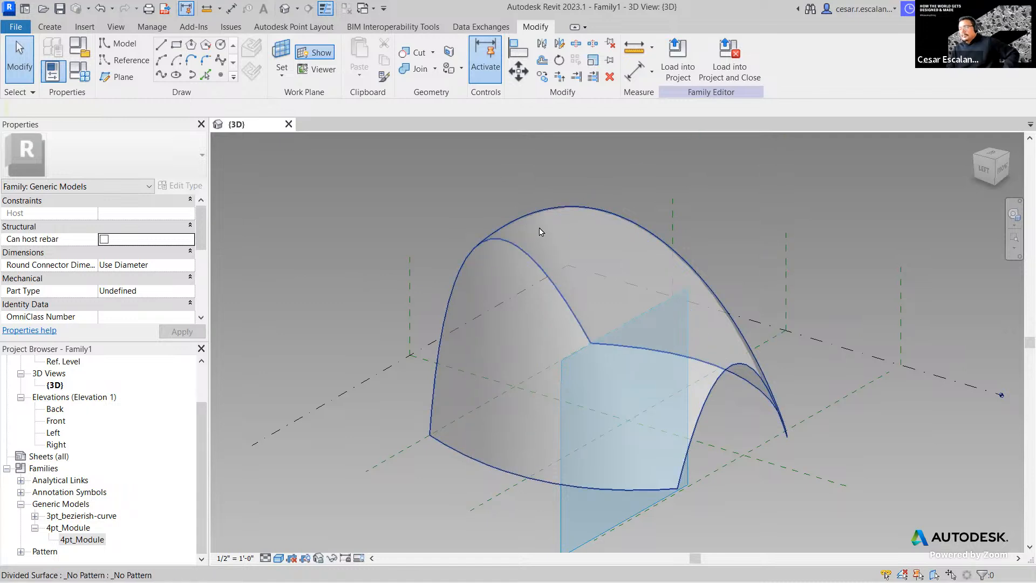
# - Select the whole loft form and view it translucent with its profile points
pyautogui.press('Tab')
pyautogui.press('Tab')
pyautogui.press('Tab')
pyautogui.click(474, 366)
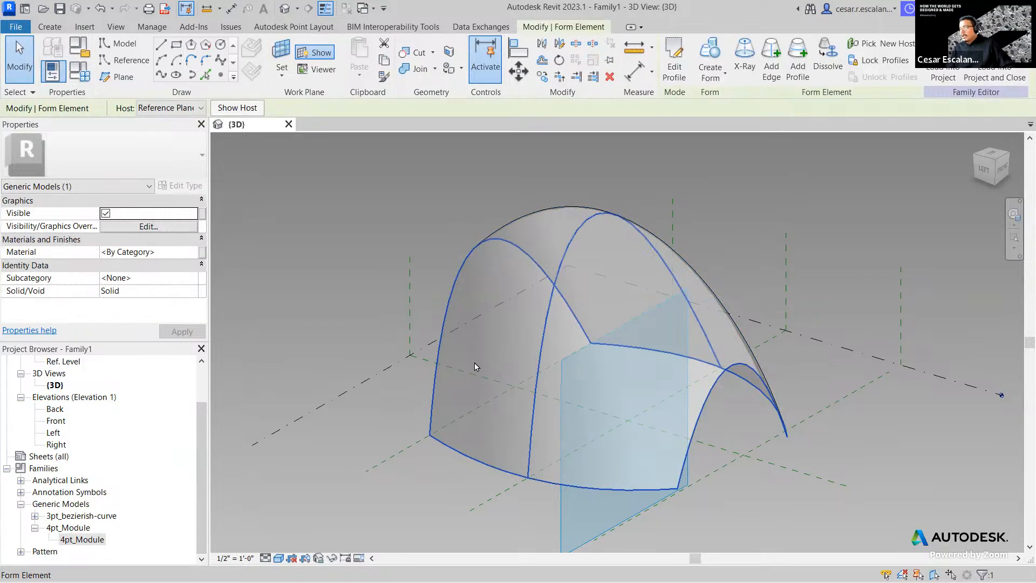
pyautogui.click(422, 325)
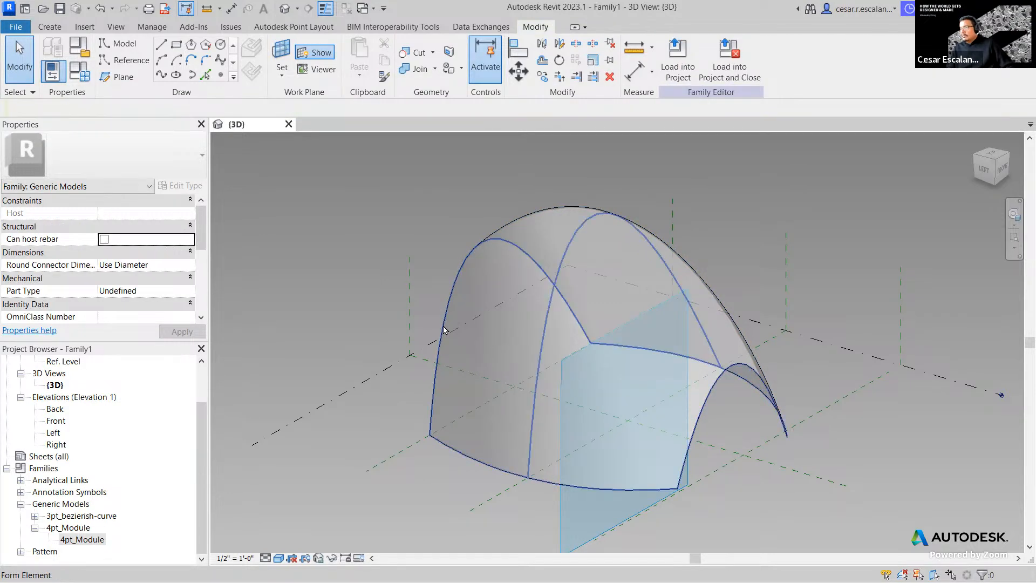
pyautogui.click(443, 329)
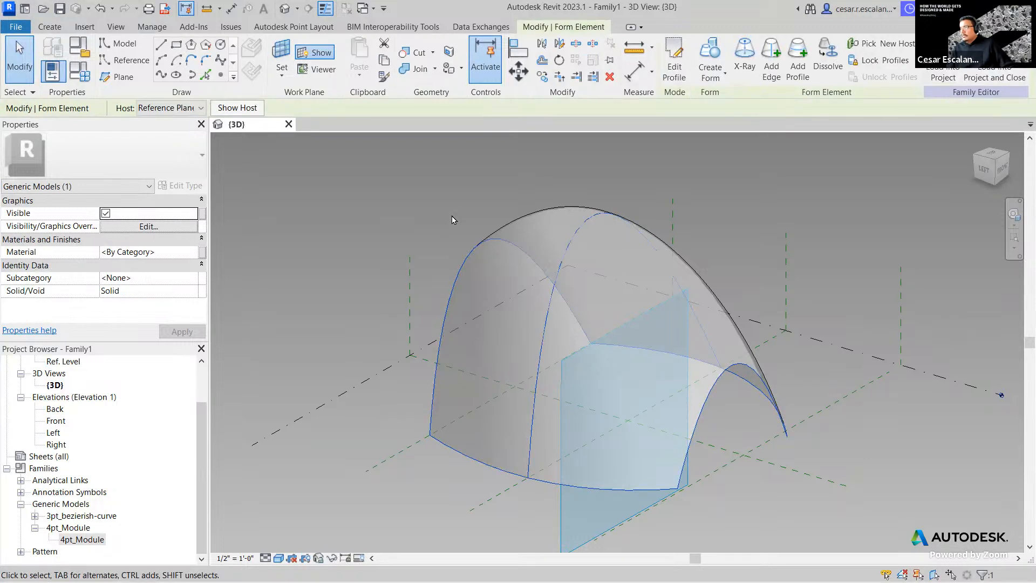
pyautogui.click(744, 60)
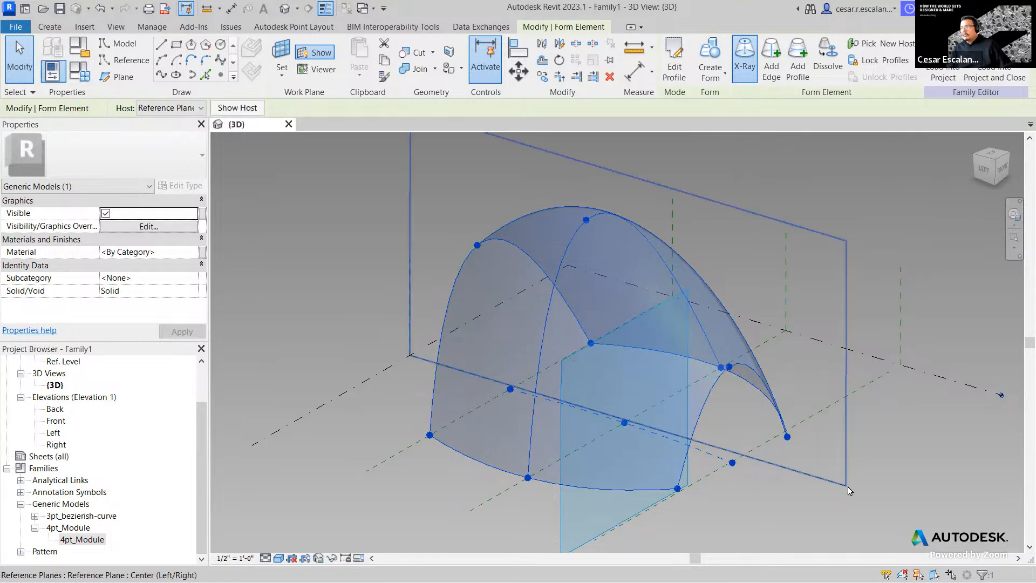
pyautogui.click(315, 284)
pyautogui.click(750, 504)
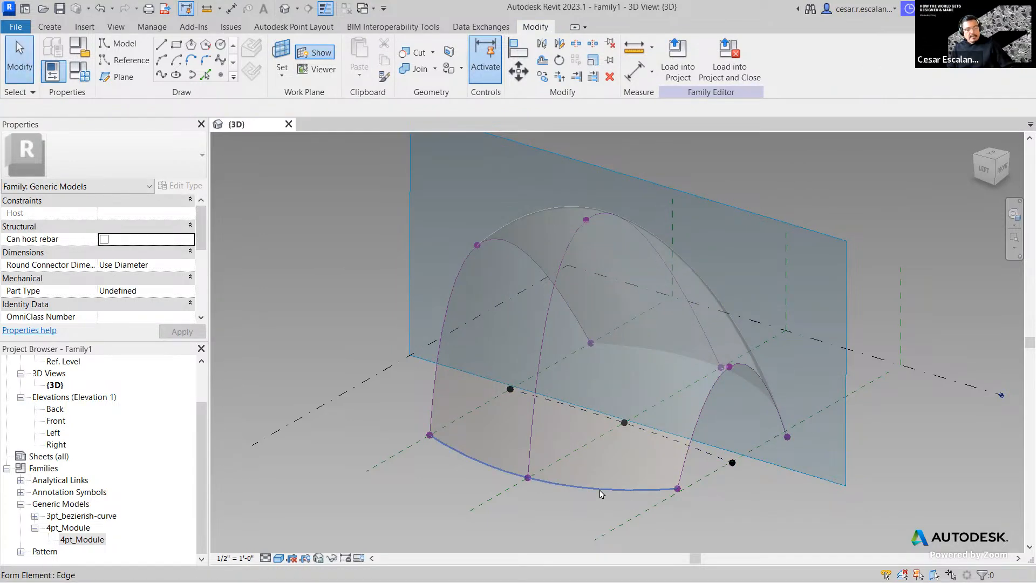
# - Reselect the whole loft form, check its element categories and collapse Identity Data
pyautogui.press('Tab')
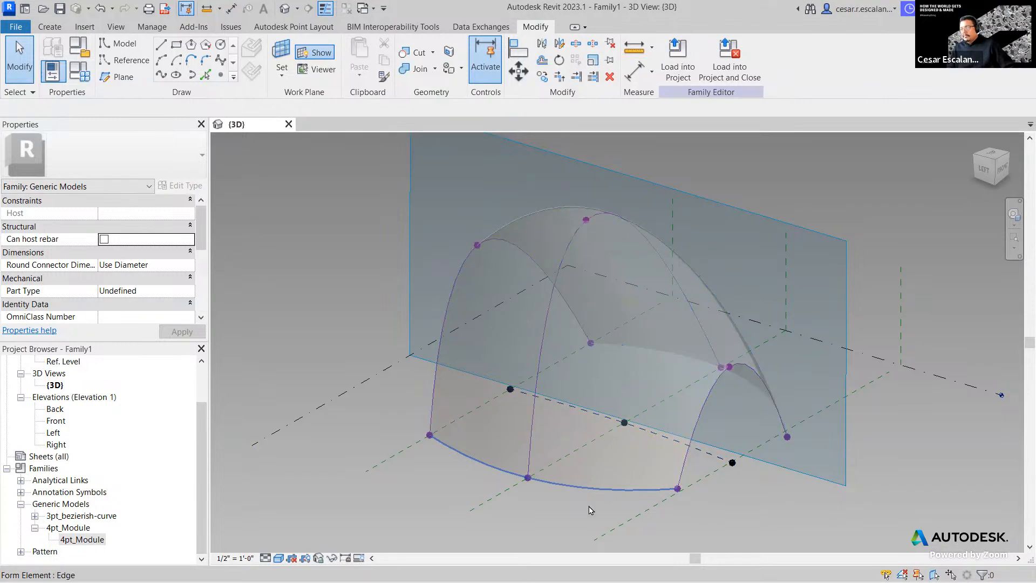
pyautogui.click(568, 480)
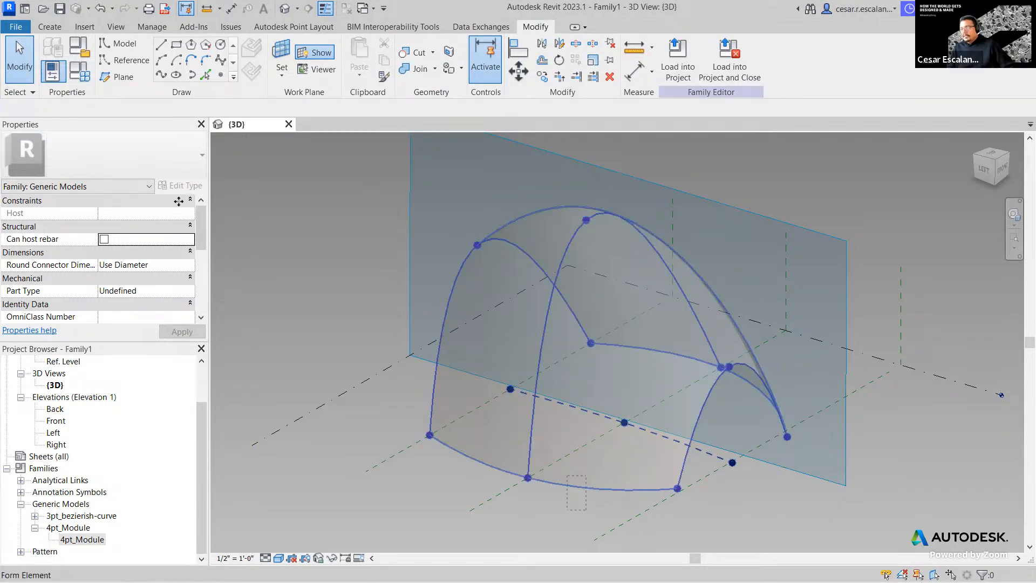
pyautogui.click(92, 186)
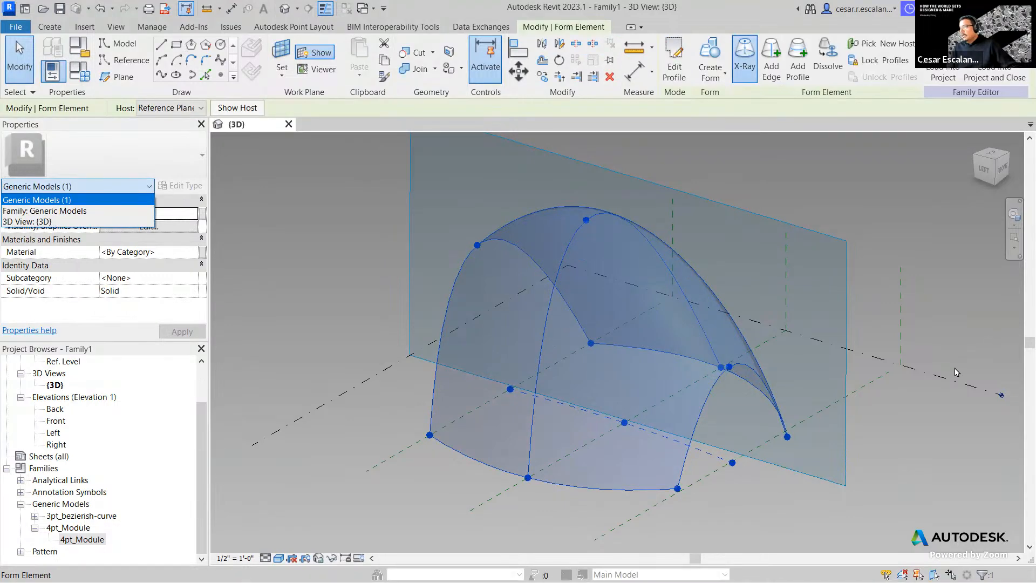
pyautogui.click(921, 424)
pyautogui.click(886, 252)
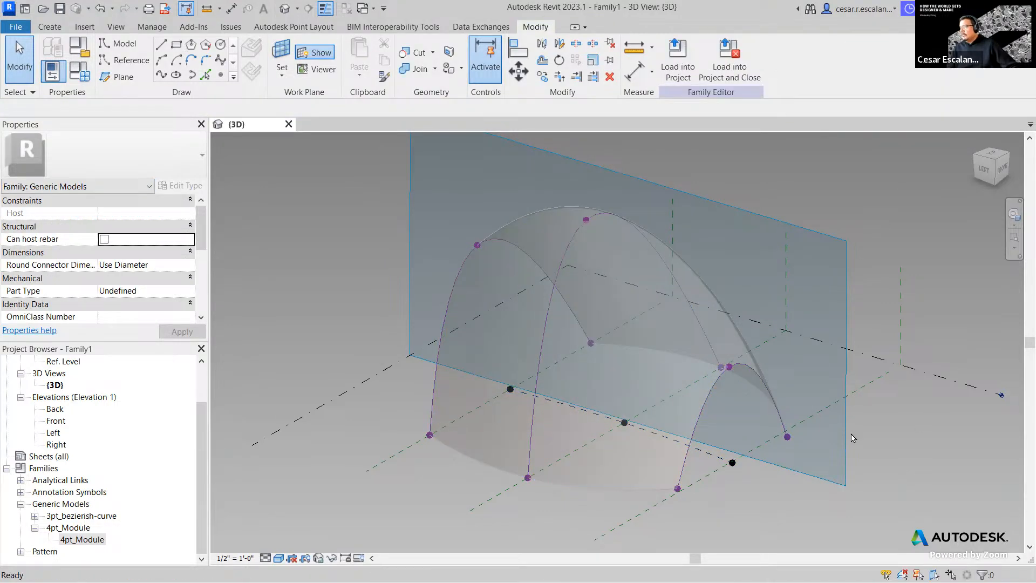
pyautogui.click(679, 454)
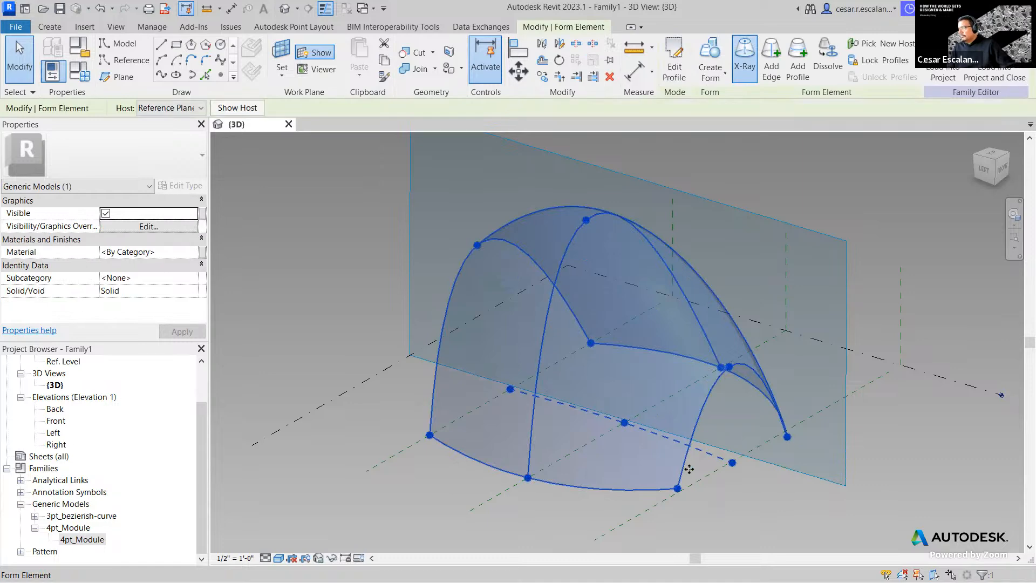
pyautogui.click(724, 531)
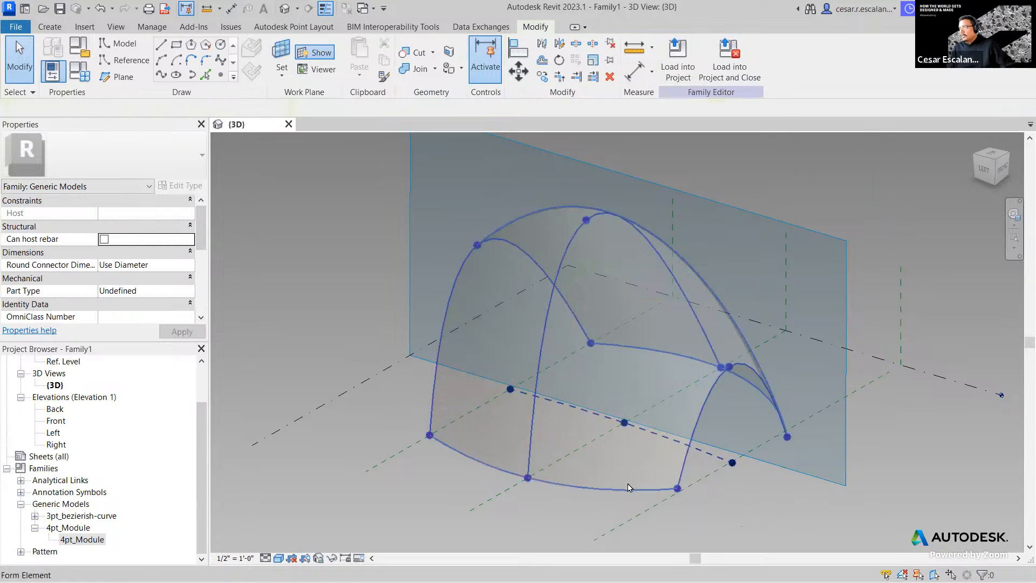
pyautogui.click(628, 487)
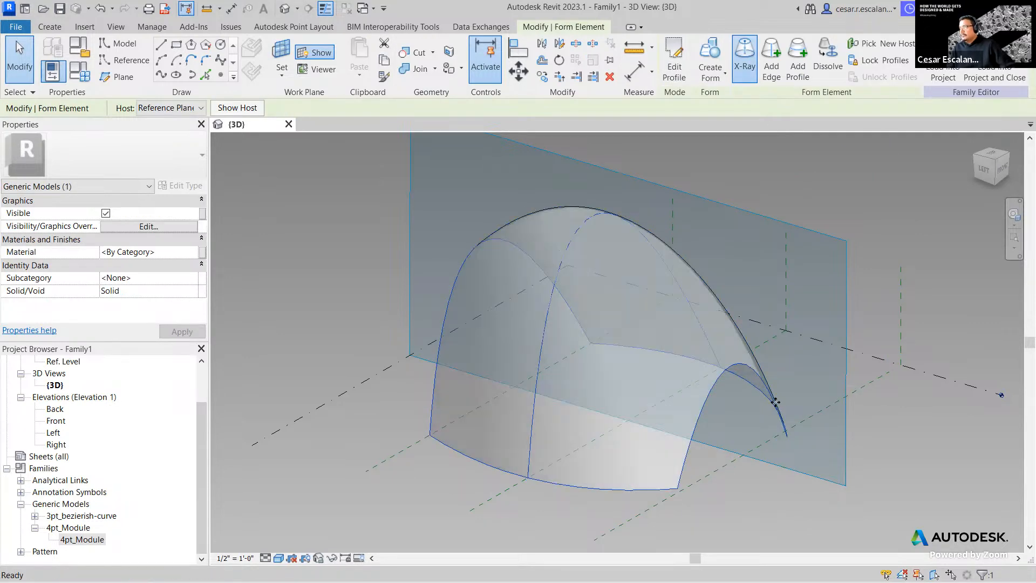
pyautogui.click(194, 265)
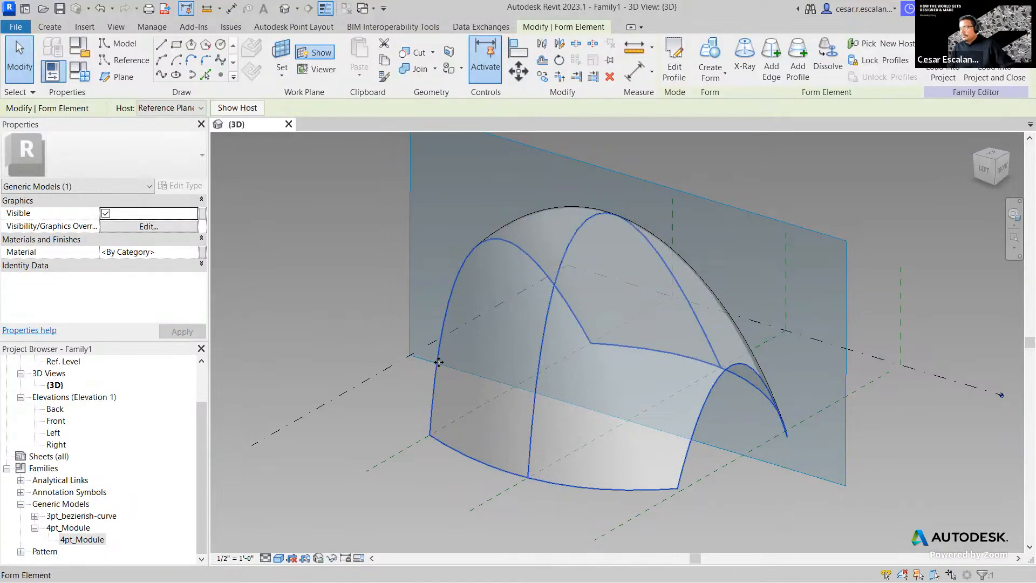
# - Hide the work plane and reselect the loft form with its surface
pyautogui.press('Escape')
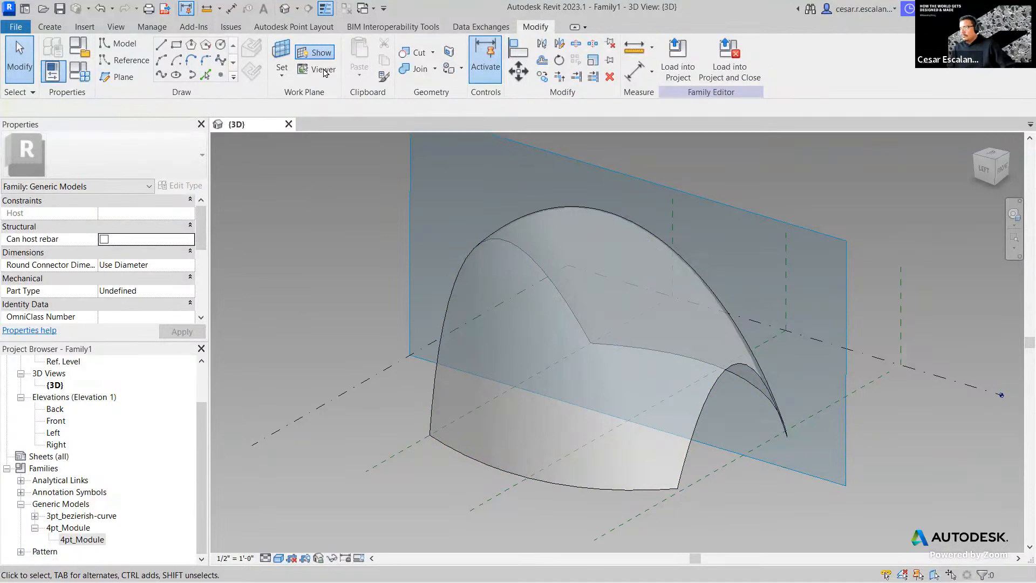
pyautogui.click(319, 52)
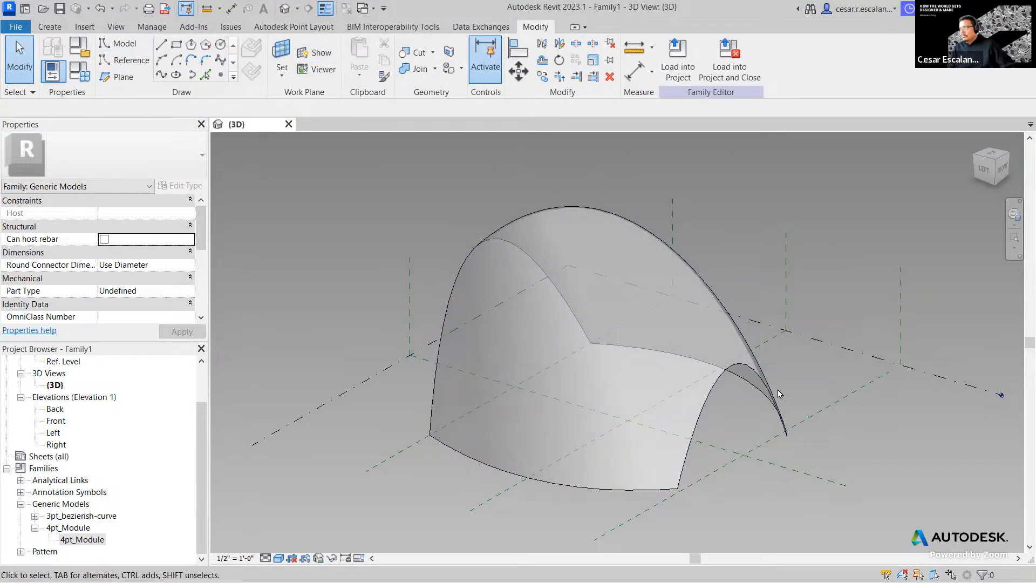
pyautogui.click(749, 410)
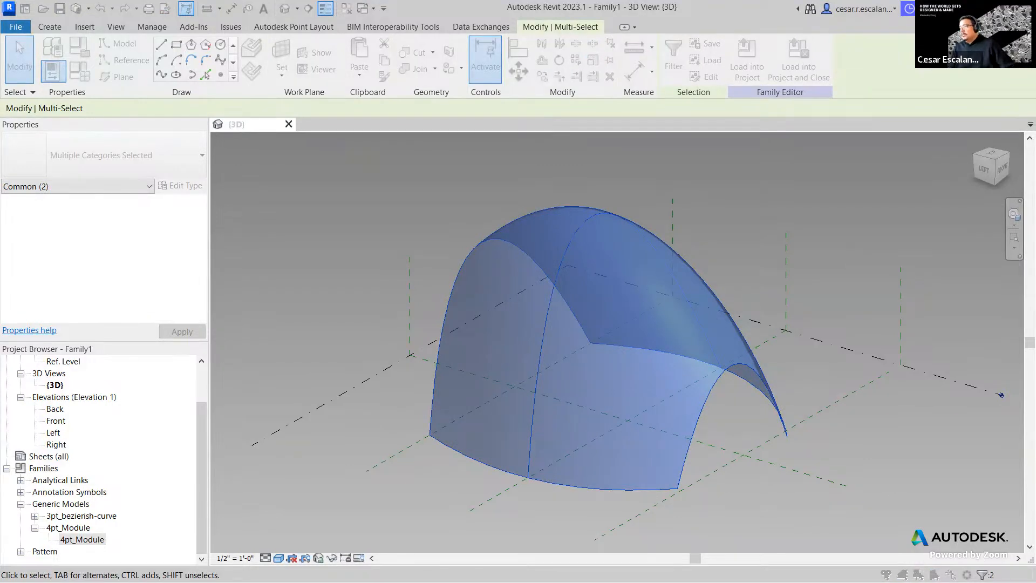
# - Filter the crossing selection to Divided Surface only and show its grid pattern
pyautogui.click(512, 172)
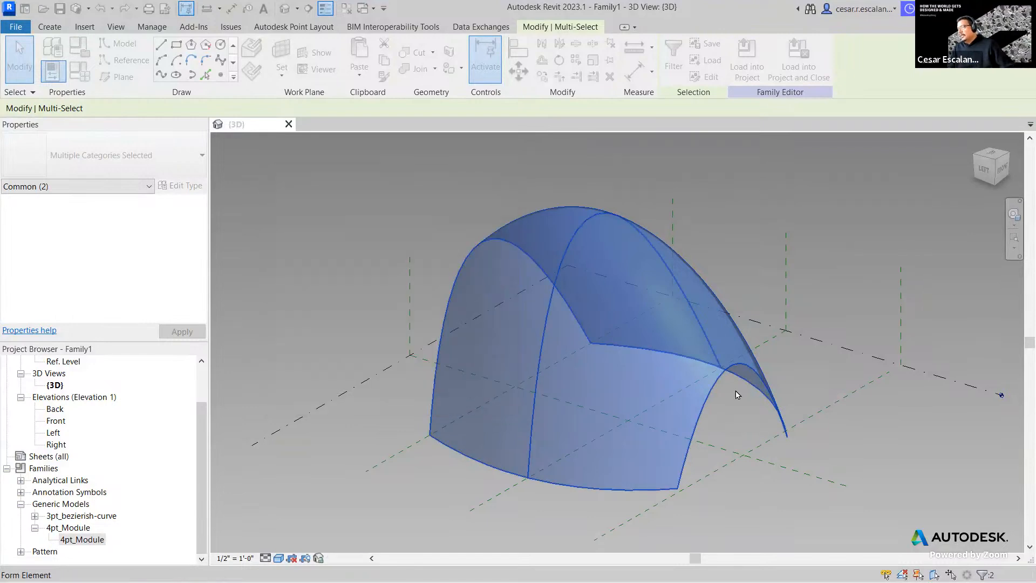
pyautogui.moveTo(806, 371); pyautogui.dragTo(748, 403)
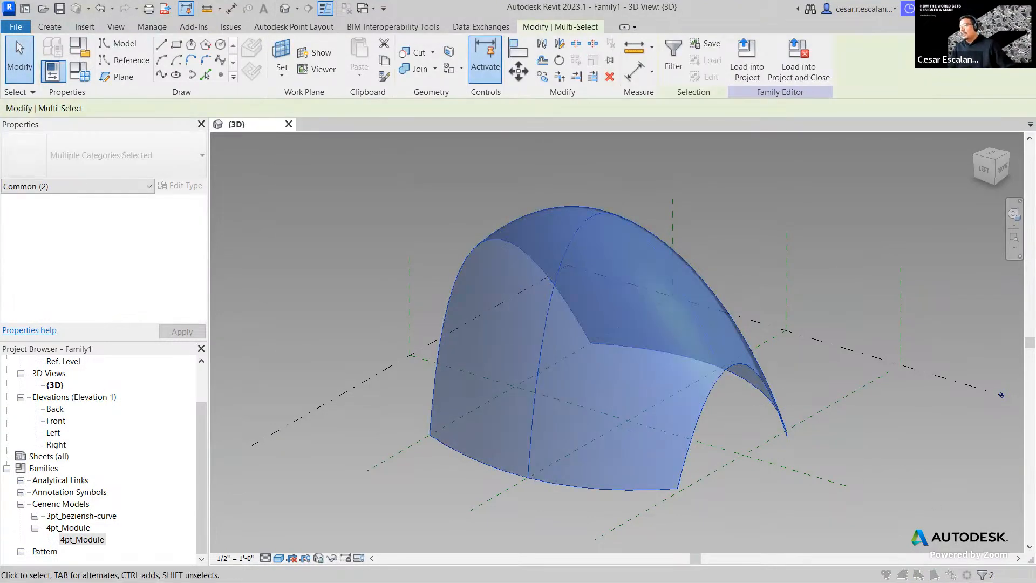
pyautogui.click(982, 575)
pyautogui.click(280, 223)
pyautogui.click(357, 397)
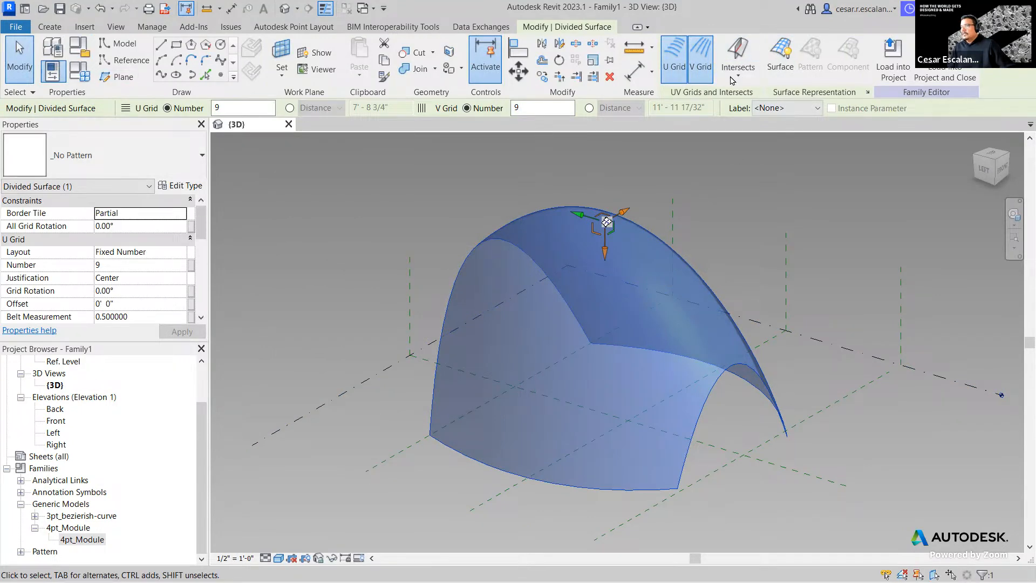
pyautogui.click(790, 69)
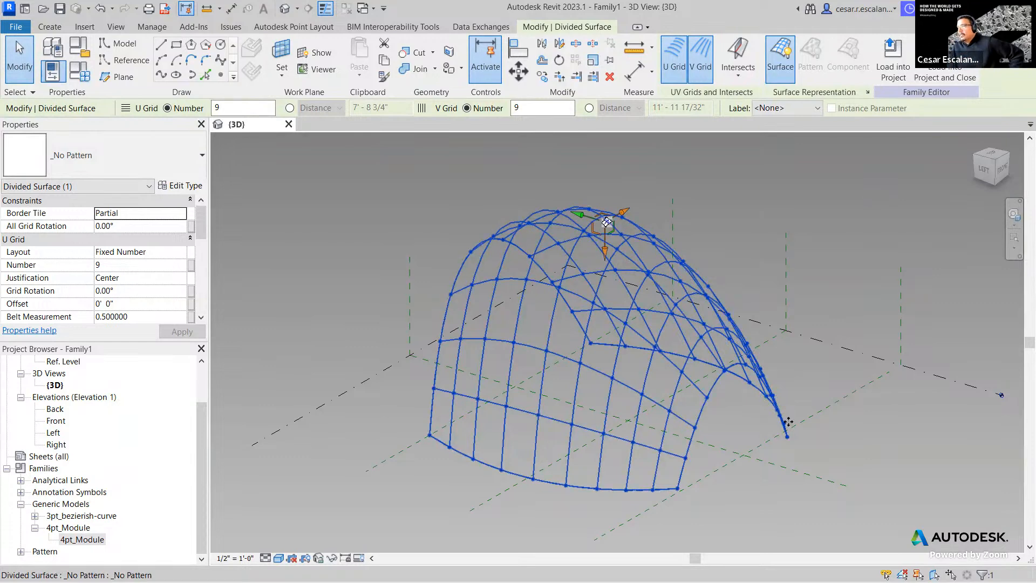
# - Reselect the divided surface and orbit to view the dome from above
pyautogui.click(796, 480)
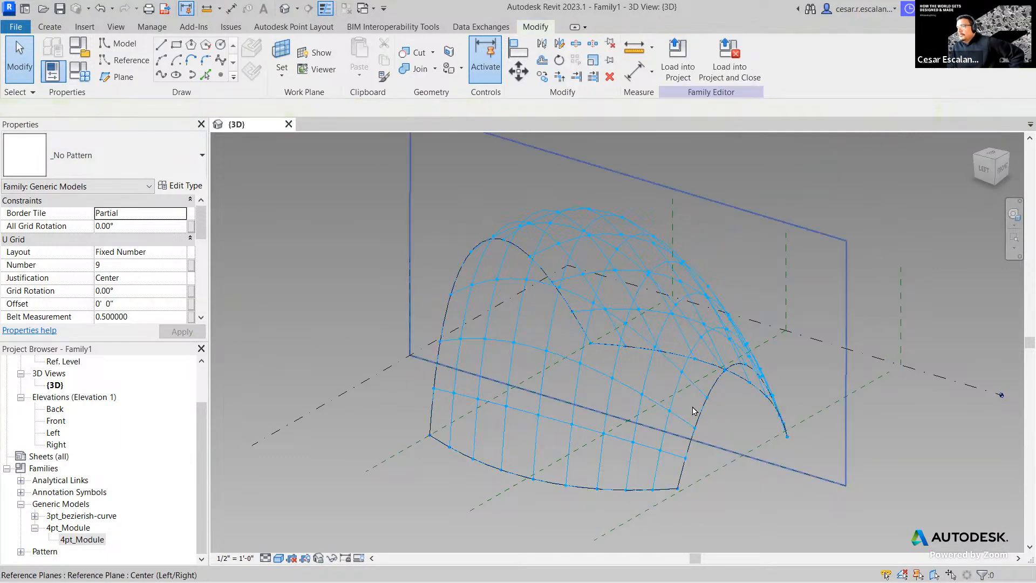
pyautogui.click(695, 410)
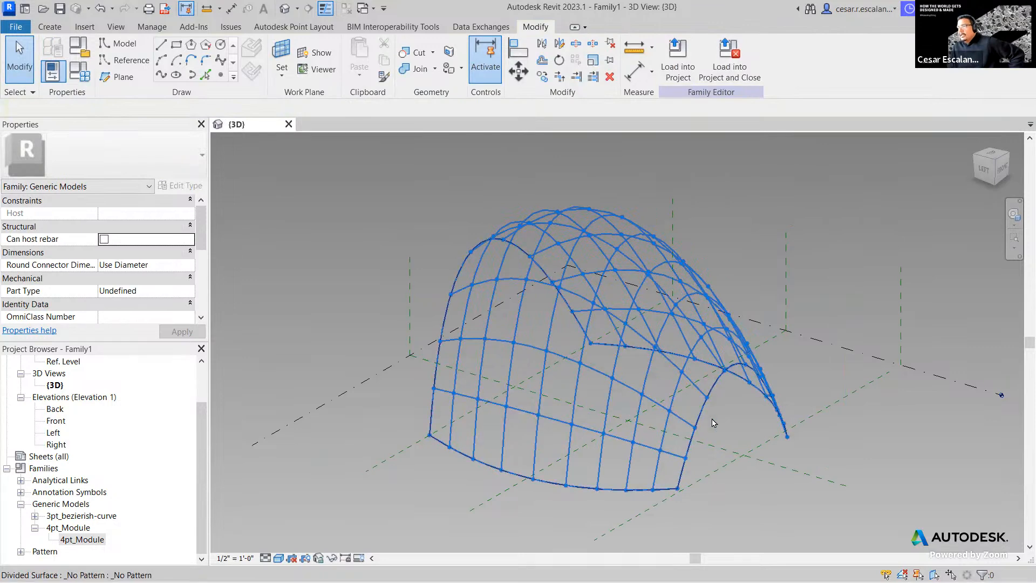
pyautogui.click(890, 451)
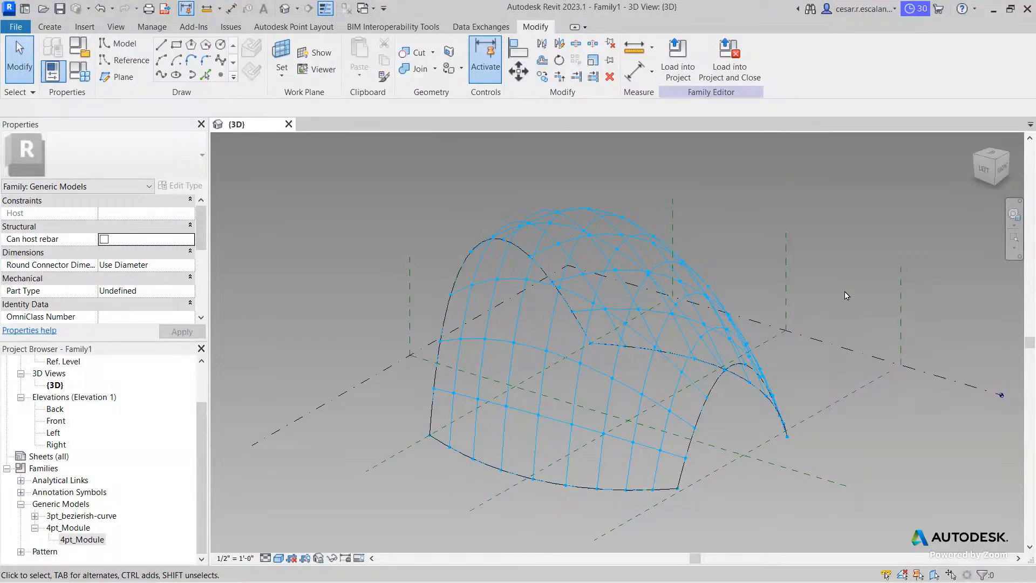
pyautogui.keyDown('shift'); pyautogui.moveTo(814, 363); pyautogui.dragTo(742, 359, button='middle'); pyautogui.keyUp('shift')
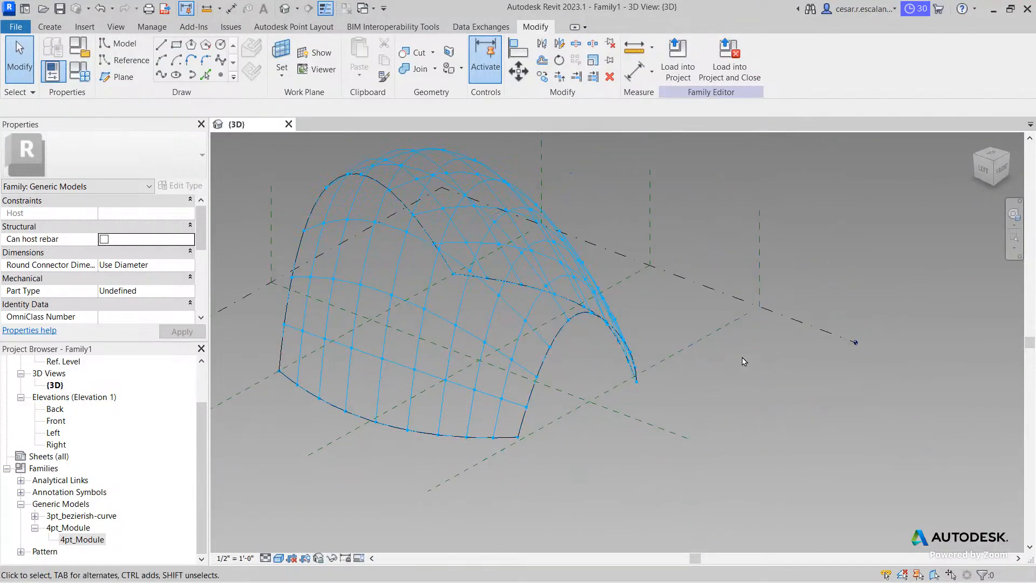
pyautogui.keyDown('shift'); pyautogui.moveTo(857, 410); pyautogui.dragTo(850, 405, button='middle'); pyautogui.keyUp('shift')
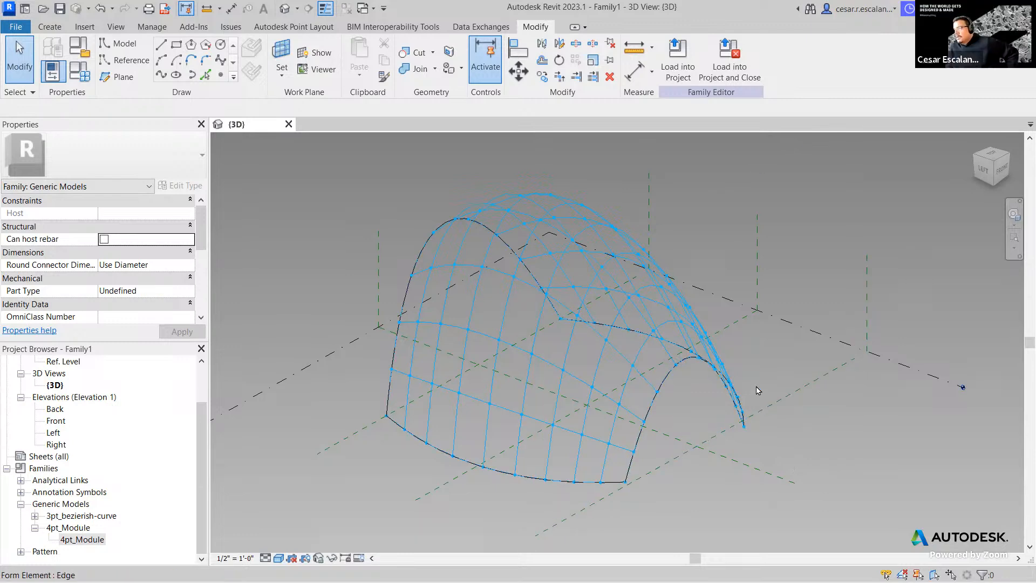
pyautogui.moveTo(757, 386); pyautogui.dragTo(719, 408)
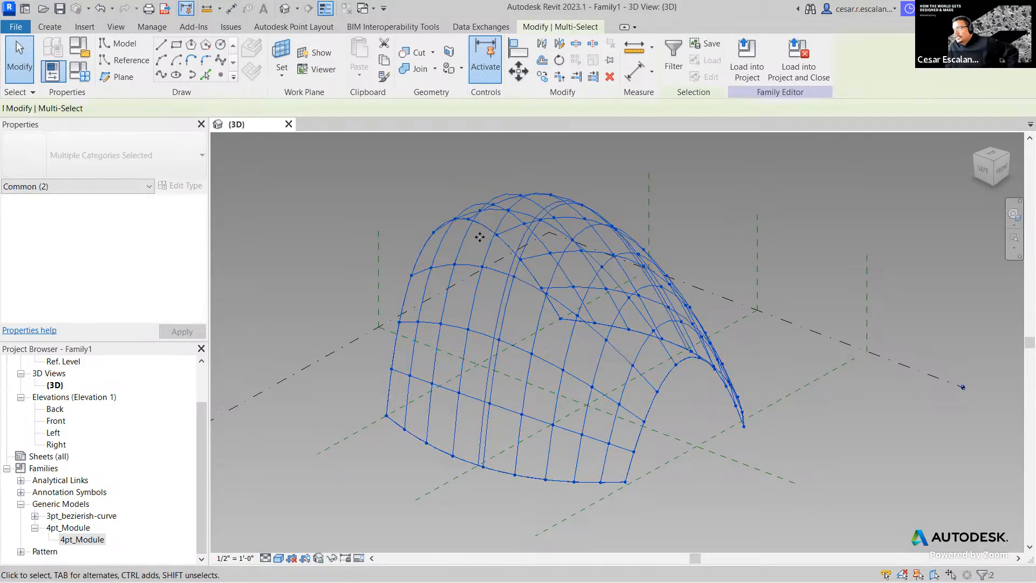
pyautogui.click(674, 56)
pyautogui.click(280, 213)
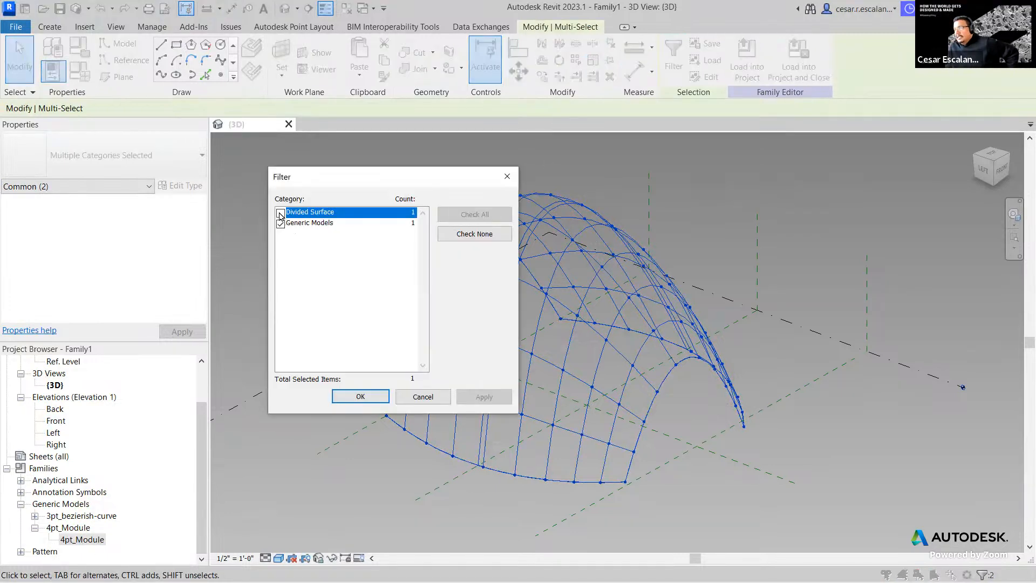
pyautogui.click(365, 397)
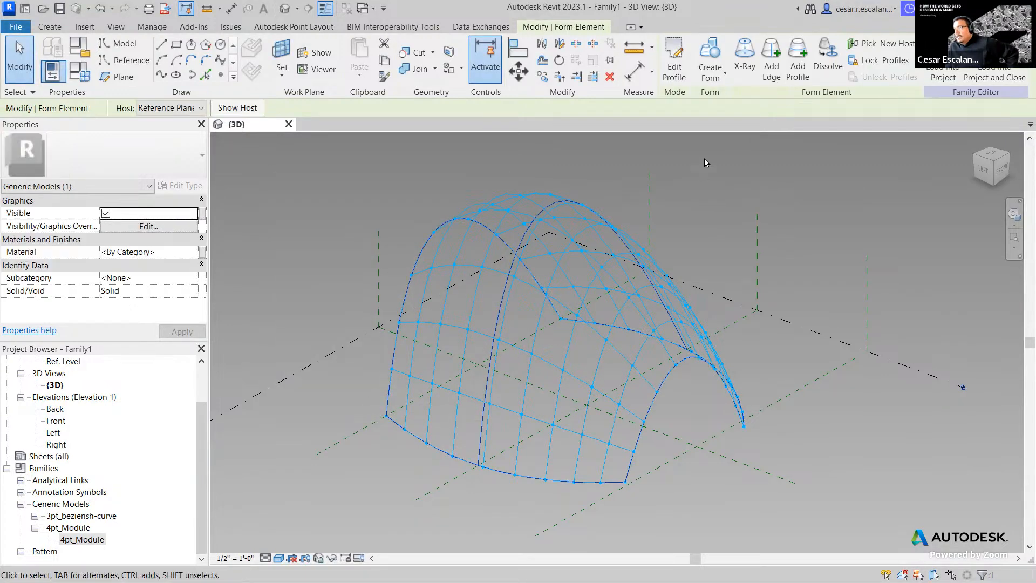
pyautogui.click(744, 65)
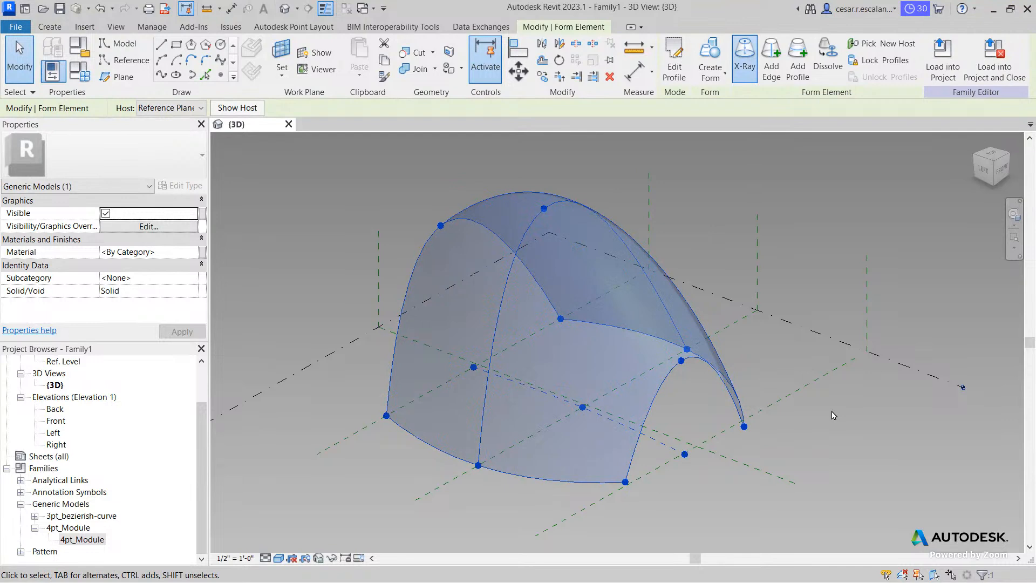
pyautogui.click(830, 414)
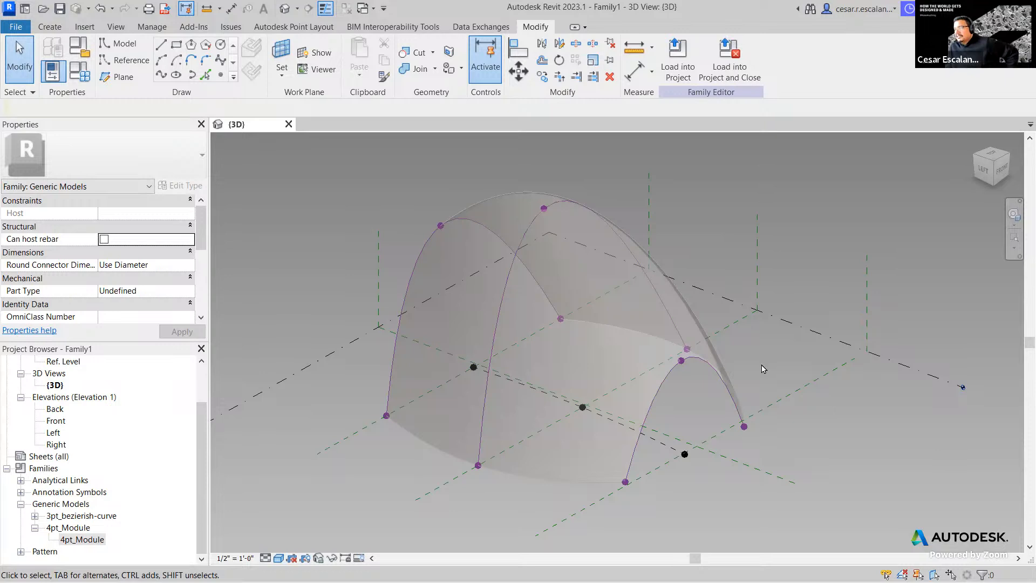
pyautogui.moveTo(764, 351); pyautogui.dragTo(722, 388)
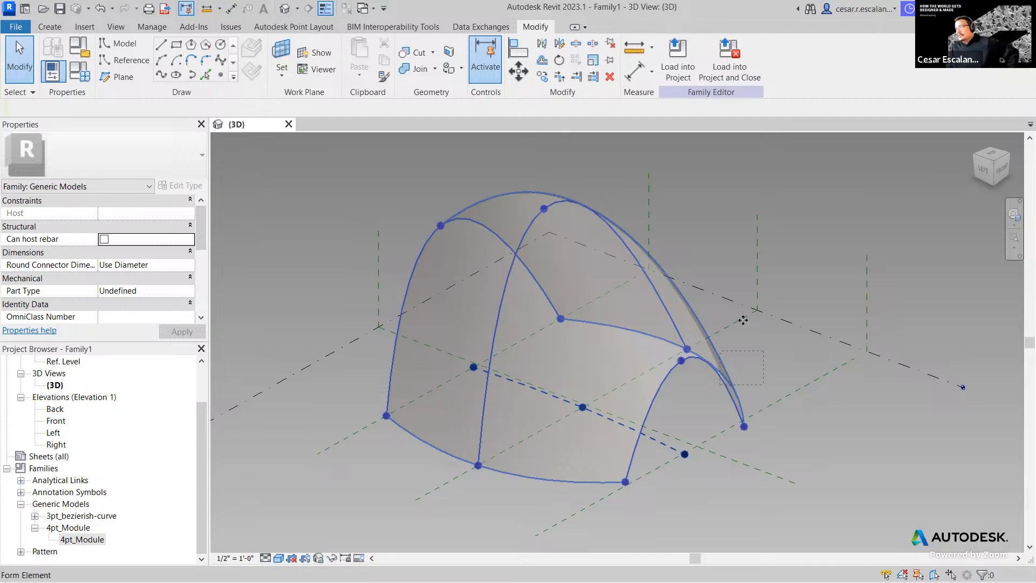
pyautogui.click(743, 320)
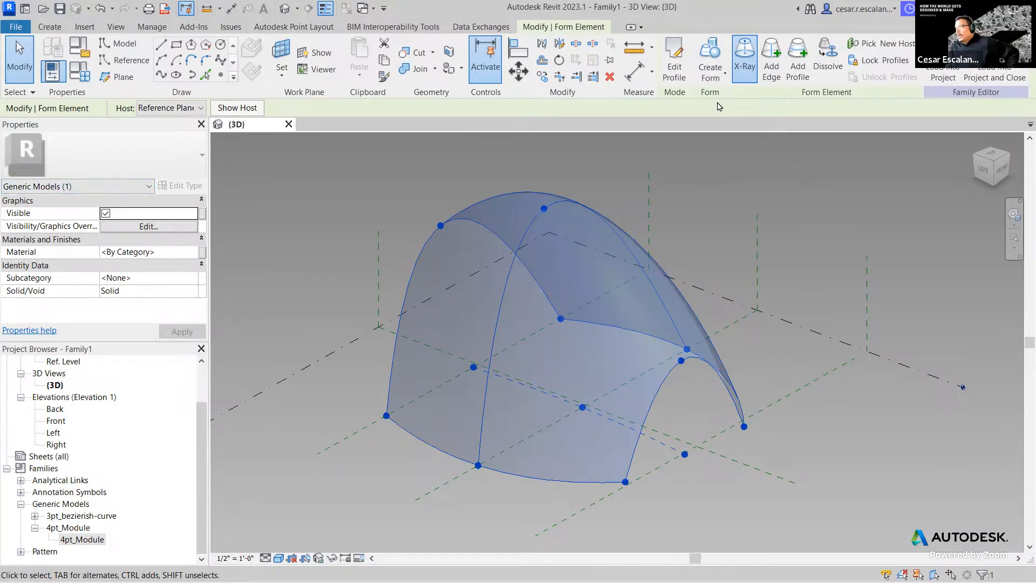
pyautogui.moveTo(763, 360); pyautogui.dragTo(703, 394)
pyautogui.click(867, 480)
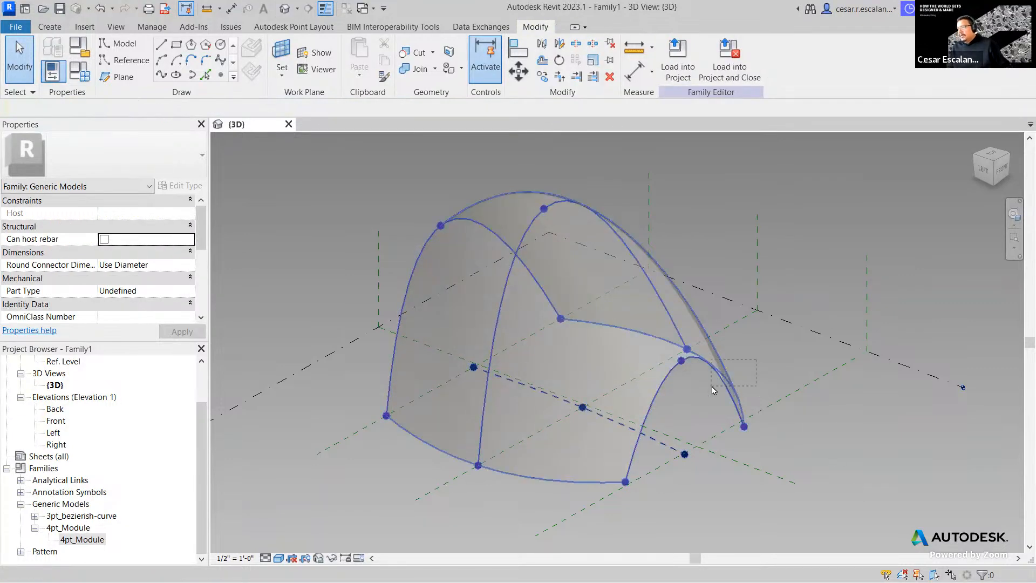
pyautogui.click(747, 409)
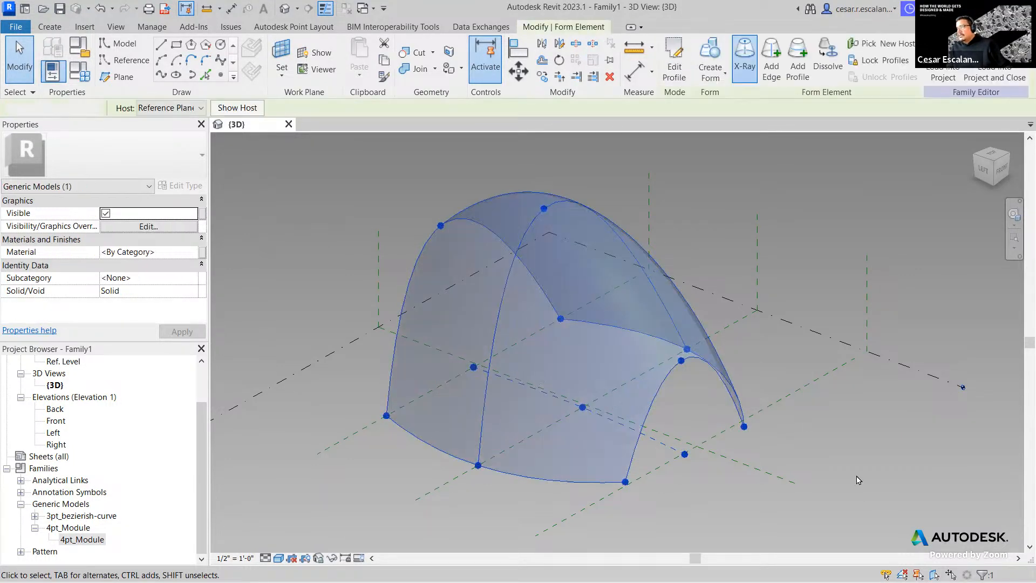
pyautogui.click(859, 479)
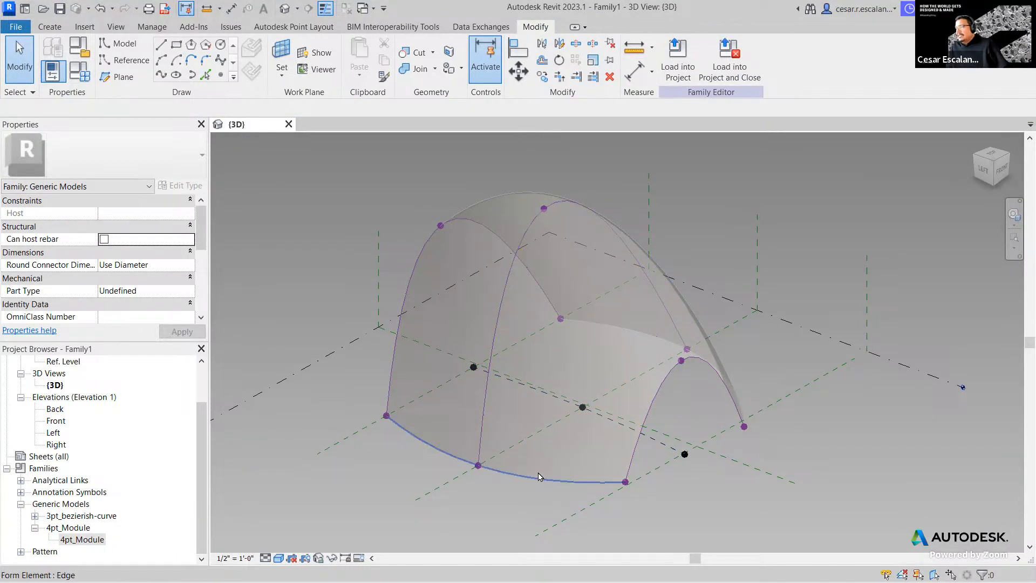
pyautogui.click(642, 354)
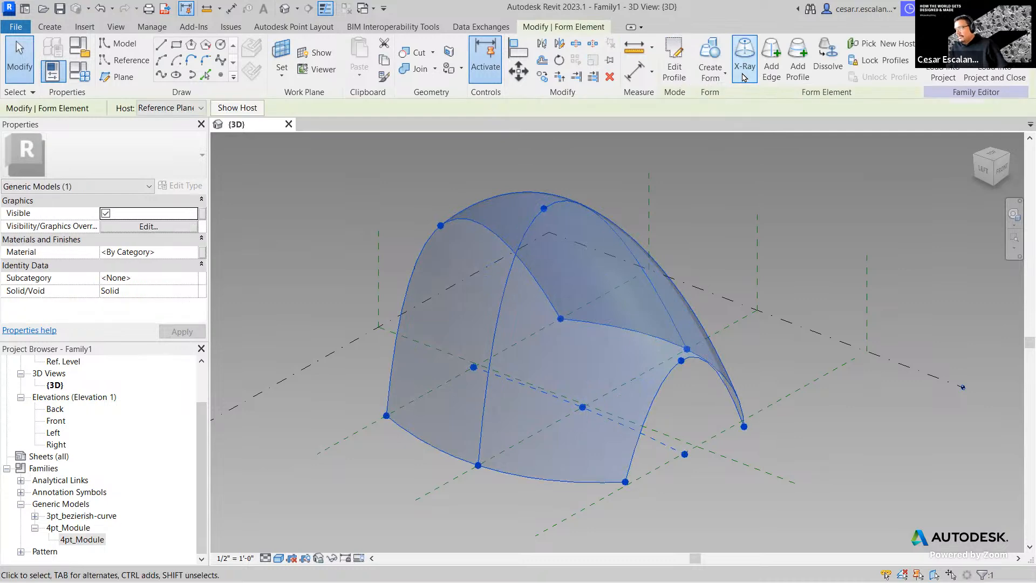
pyautogui.click(744, 60)
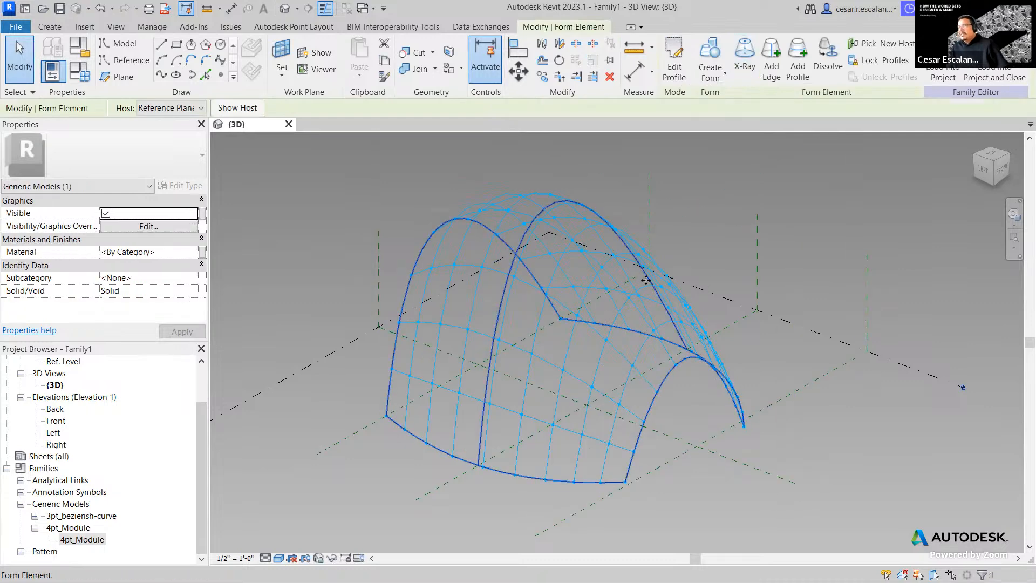
# - Select the dome's divided surface, zoom in, then clear the selection
pyautogui.click(881, 461)
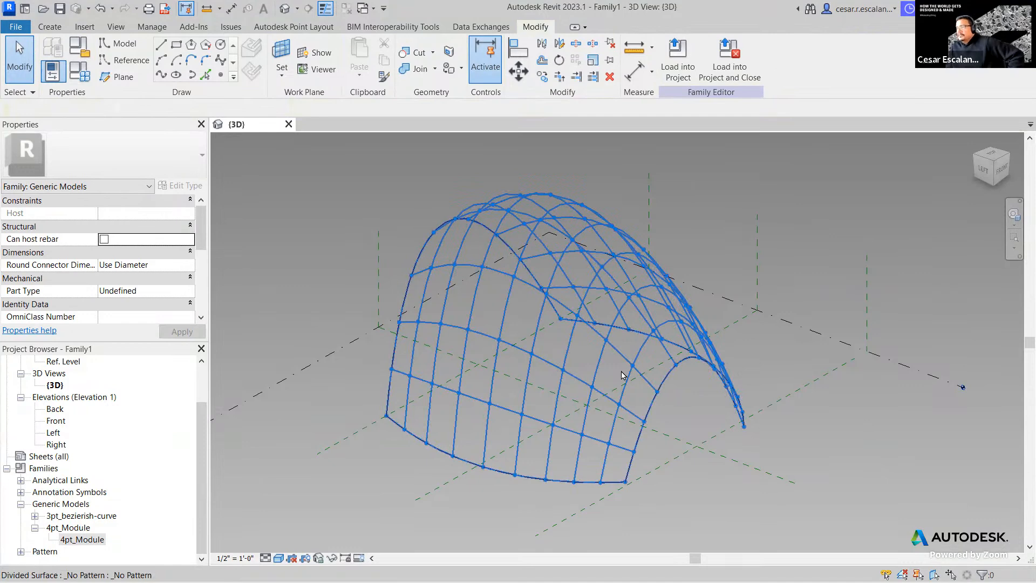
pyautogui.click(622, 375)
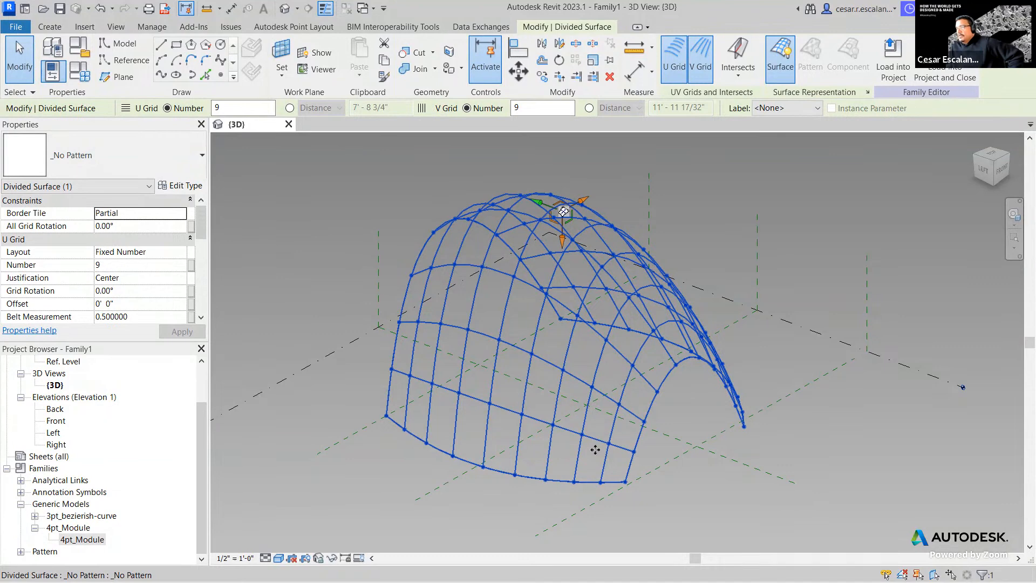
pyautogui.scroll(2, 532, 453)
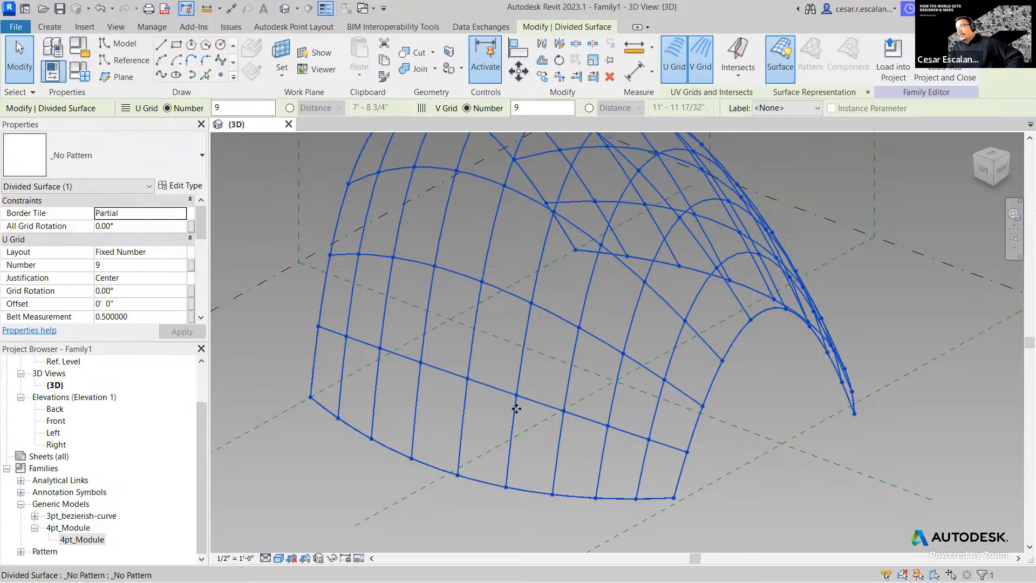
pyautogui.click(809, 486)
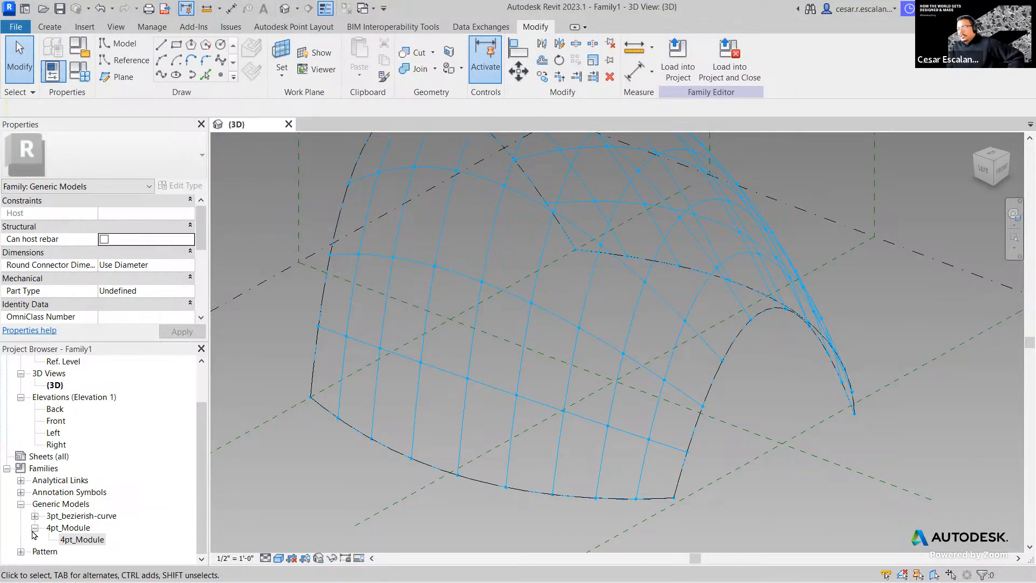
# - Drag the 4pt_Module type from the Project Browser into the 3D view
pyautogui.click(82, 542)
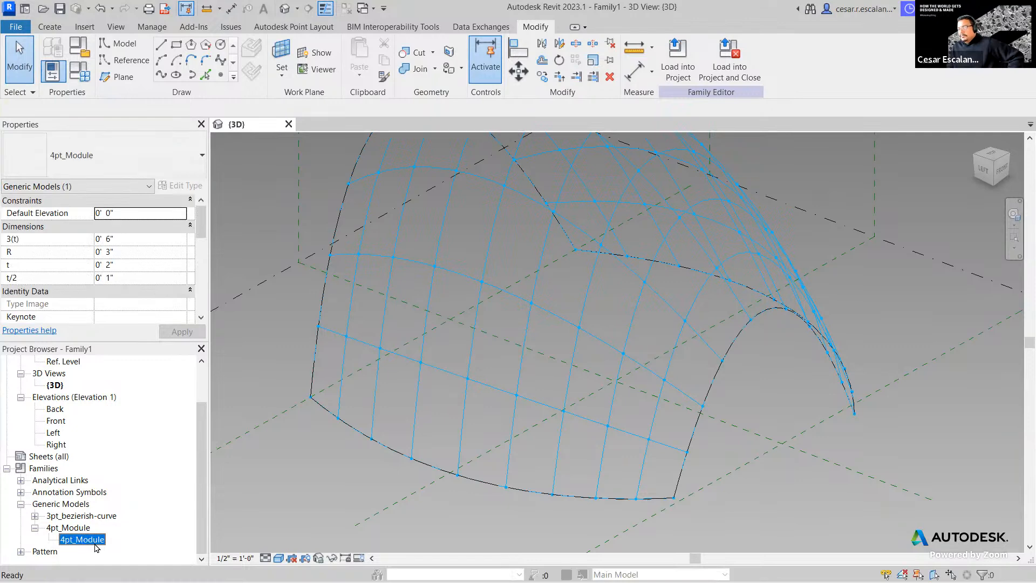
pyautogui.moveTo(82, 540); pyautogui.dragTo(404, 416)
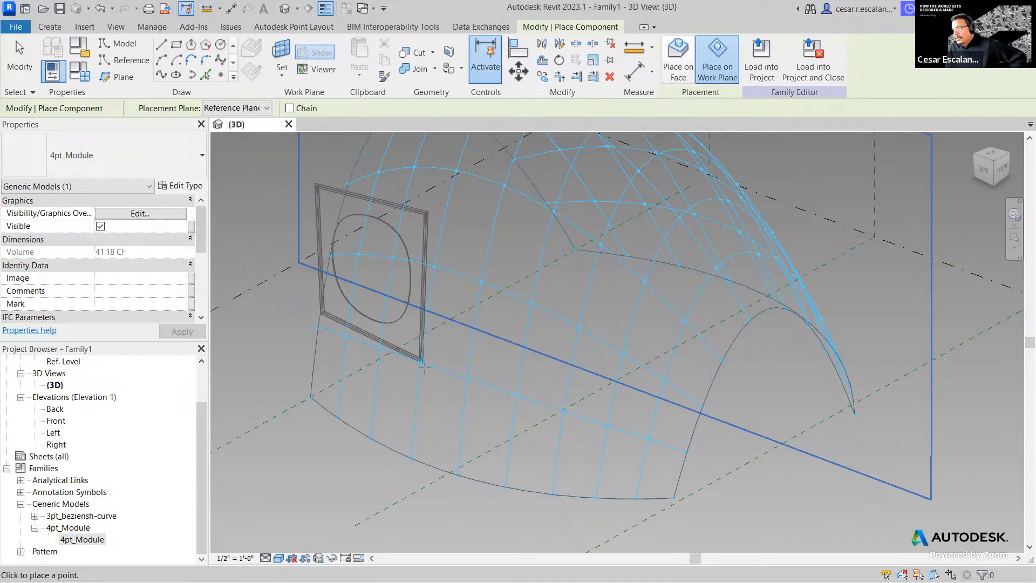
# - Check the placement plane list and fix the module's first point on a node
pyautogui.scroll(5, 416, 365)
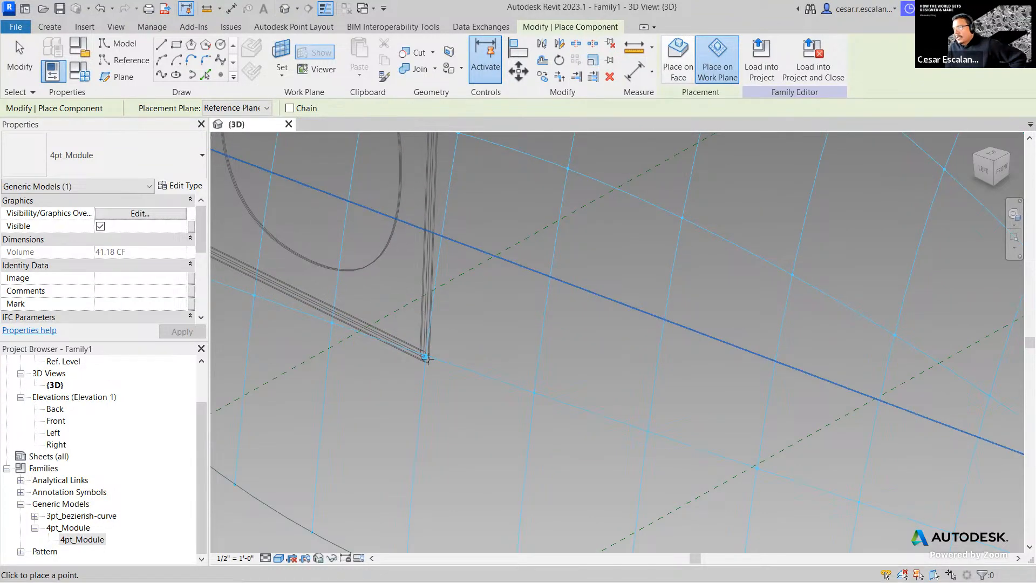
pyautogui.click(267, 109)
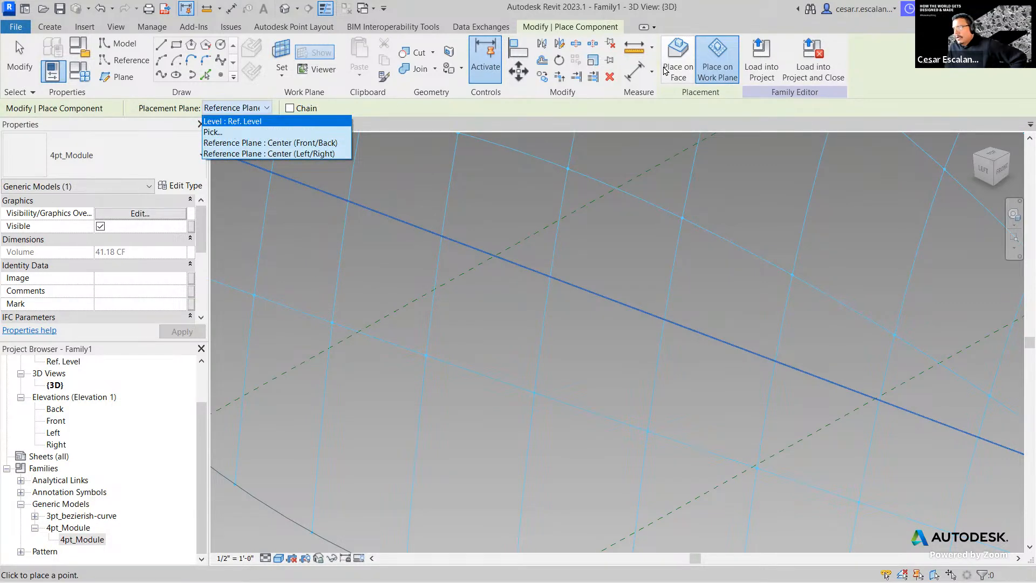
pyautogui.click(684, 70)
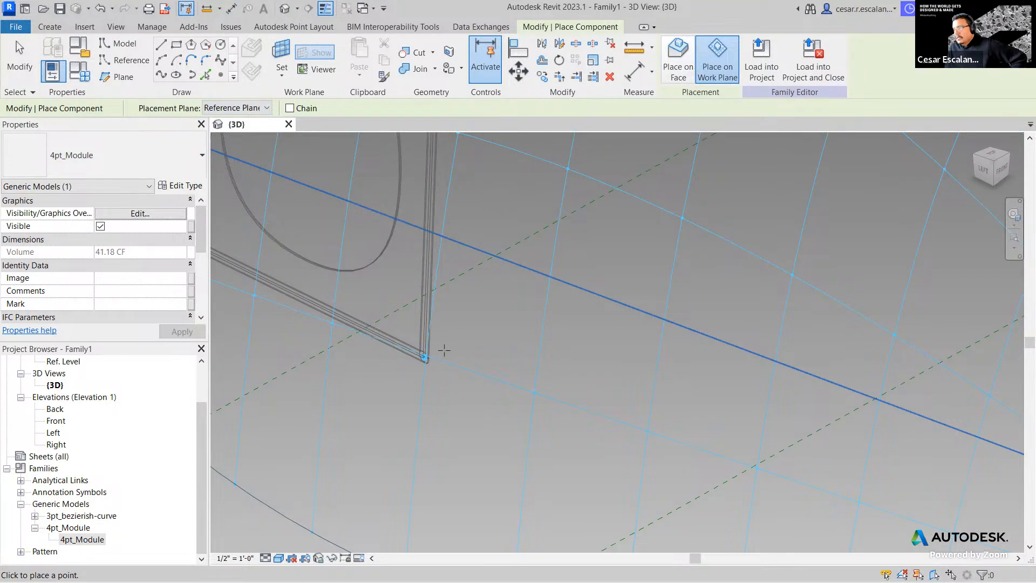
pyautogui.click(425, 357)
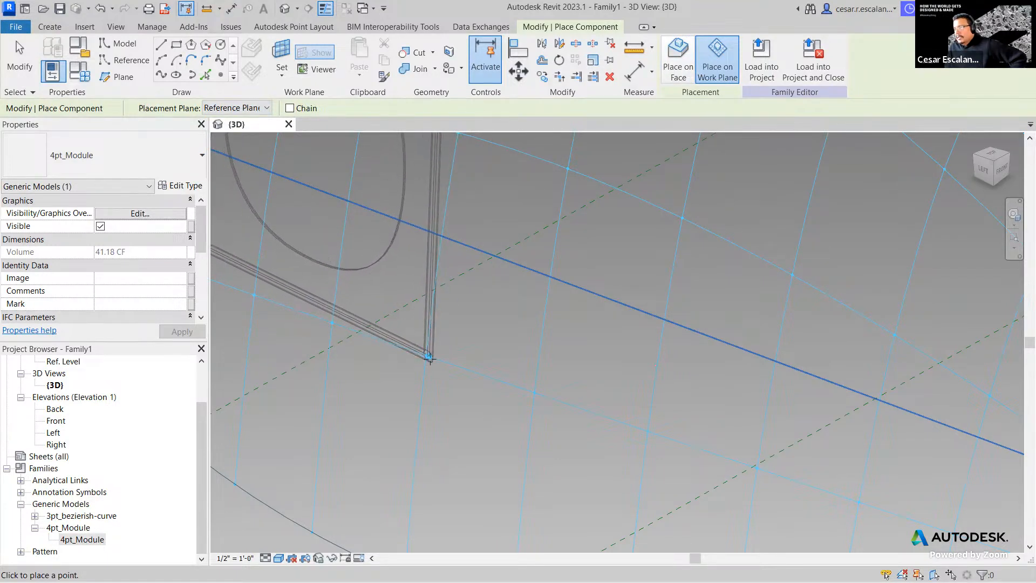
pyautogui.scroll(-3, 429, 354)
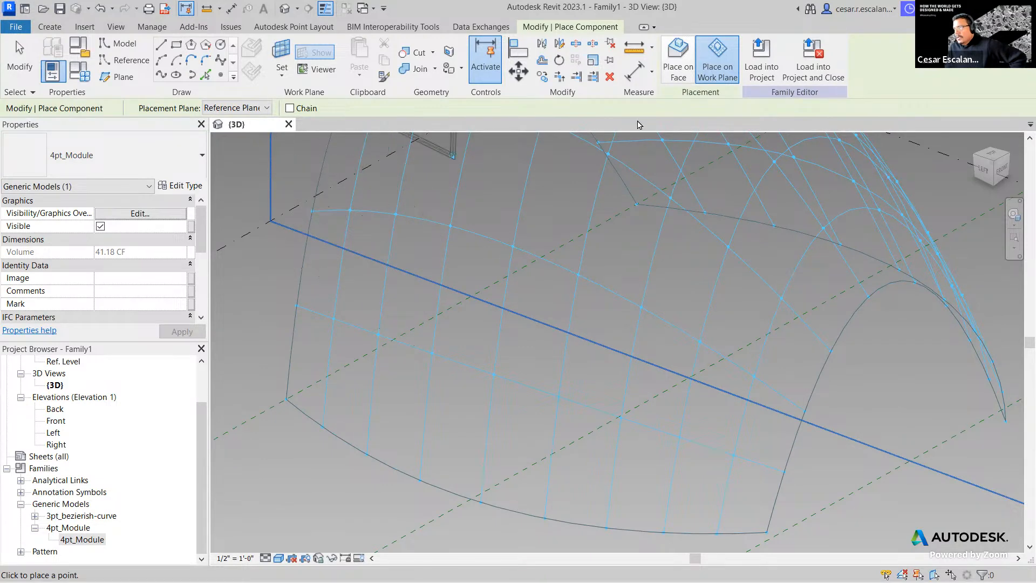
# - Switch to Place on Face and place the 4pt_Module panel on adjacent grid nodes
pyautogui.click(678, 79)
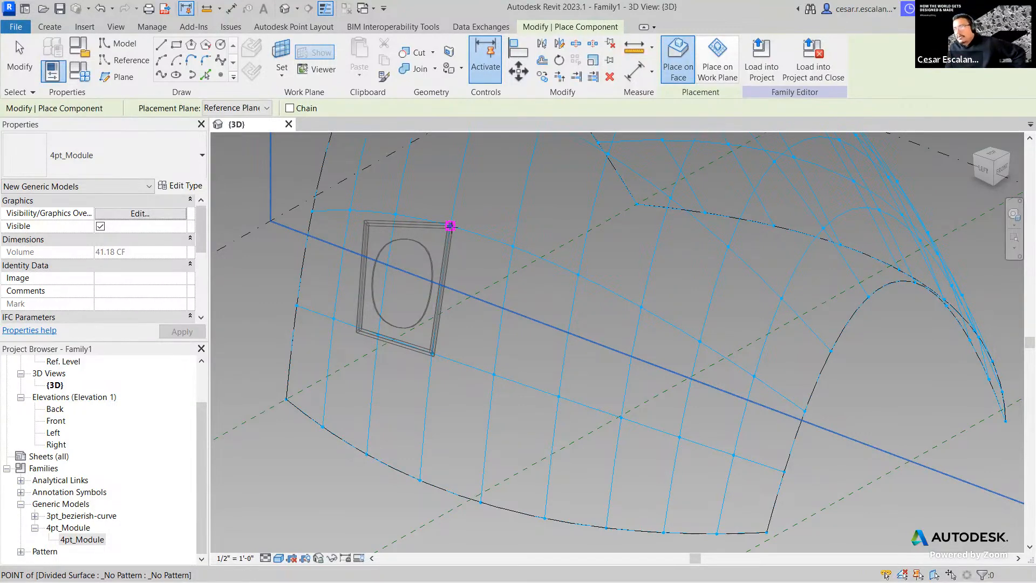
pyautogui.click(450, 225)
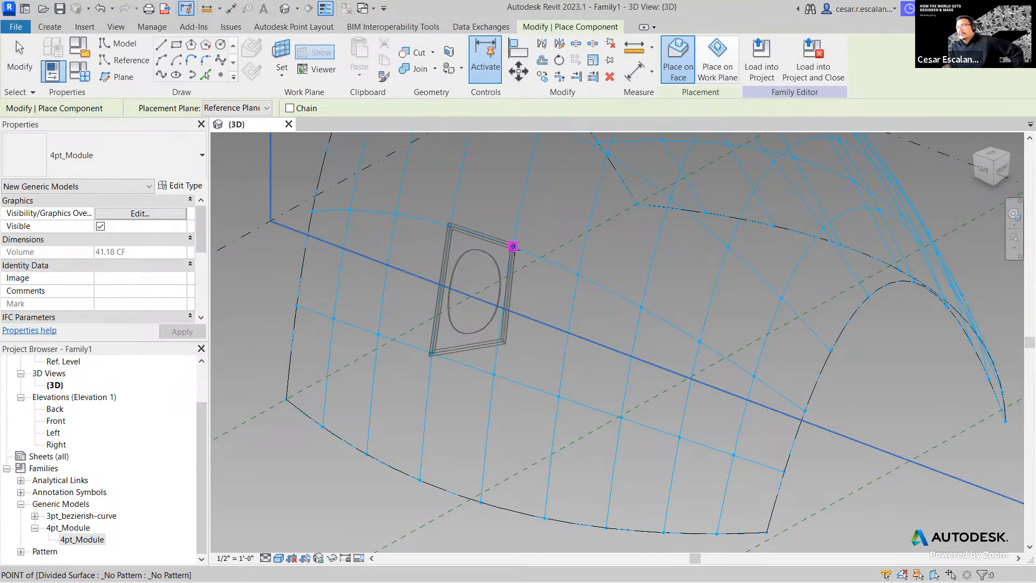
pyautogui.click(514, 249)
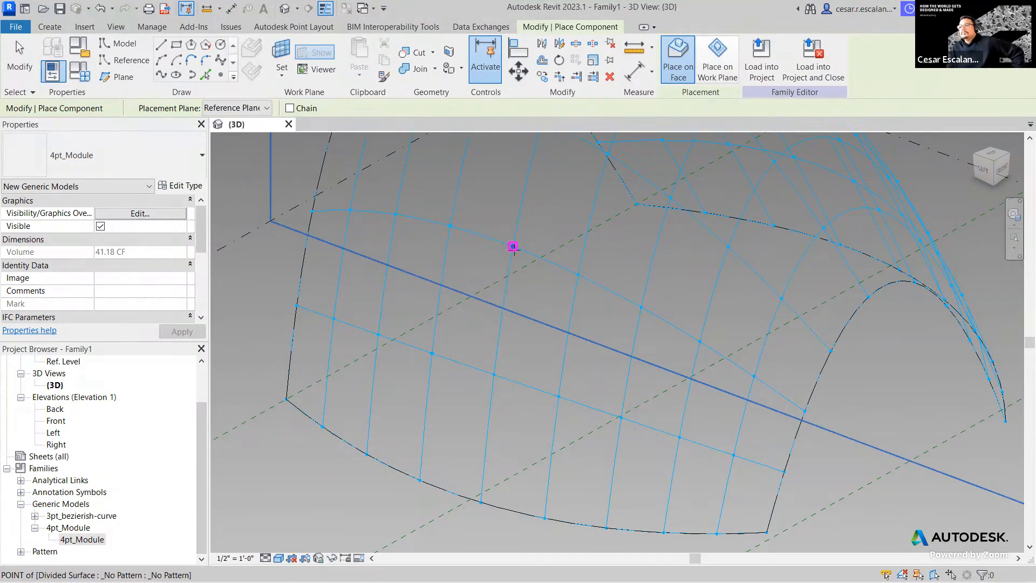
pyautogui.click(494, 374)
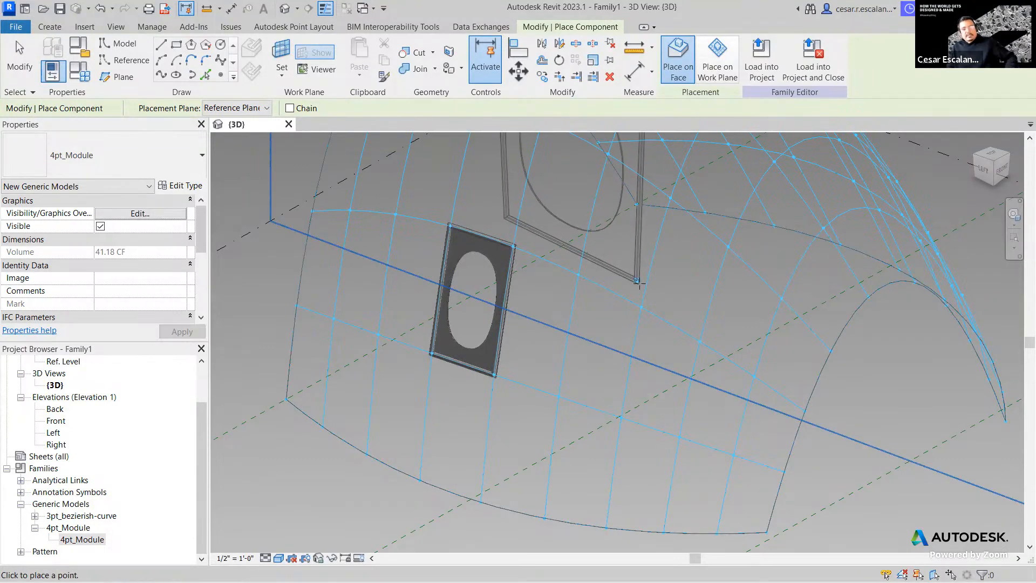
pyautogui.press('Escape')
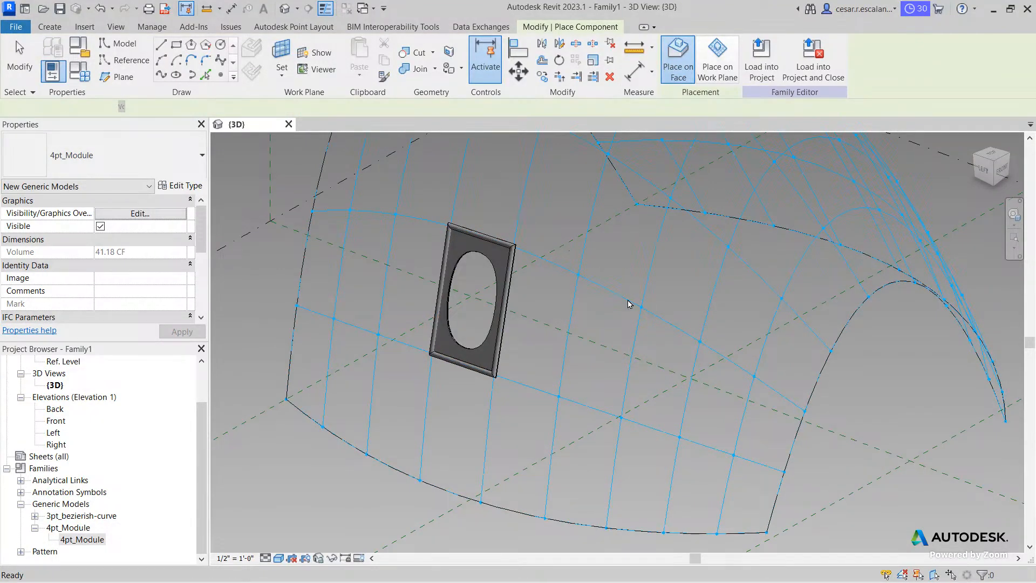
# - Drag the form's right arched edge downward to reshape the surface and its panel
pyautogui.scroll(-2, 491, 398)
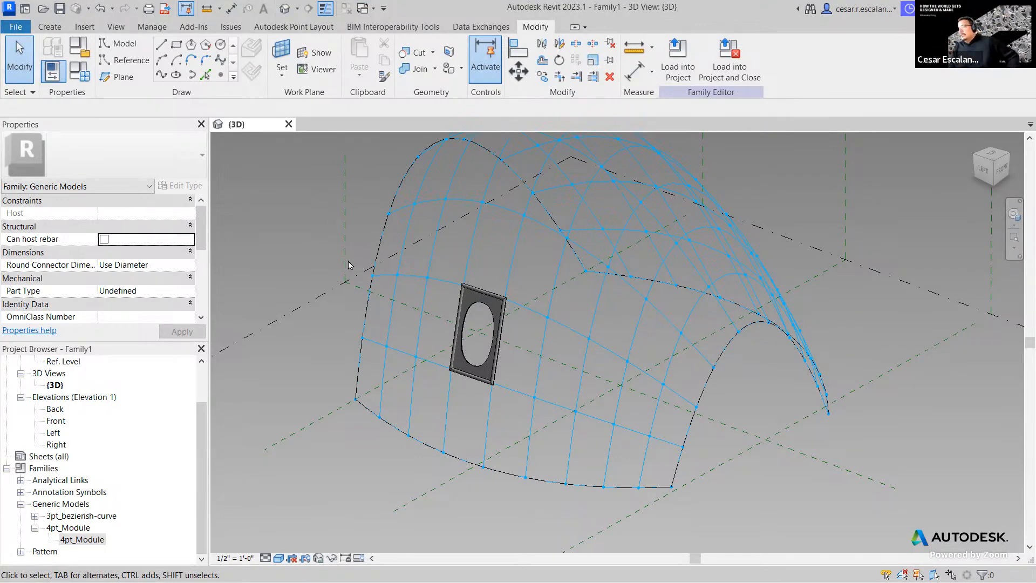
pyautogui.click(720, 359)
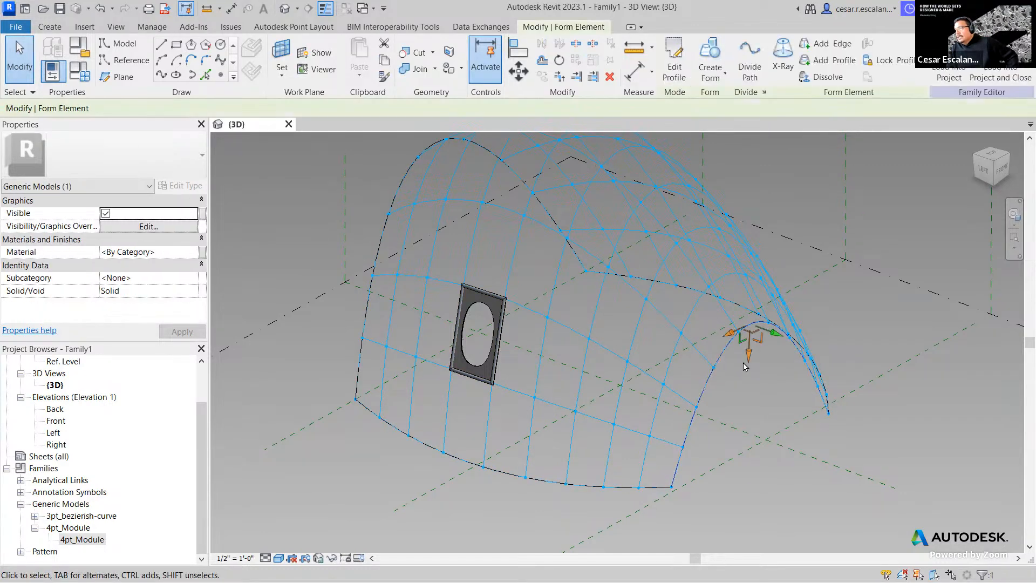
pyautogui.moveTo(747, 360); pyautogui.dragTo(800, 447)
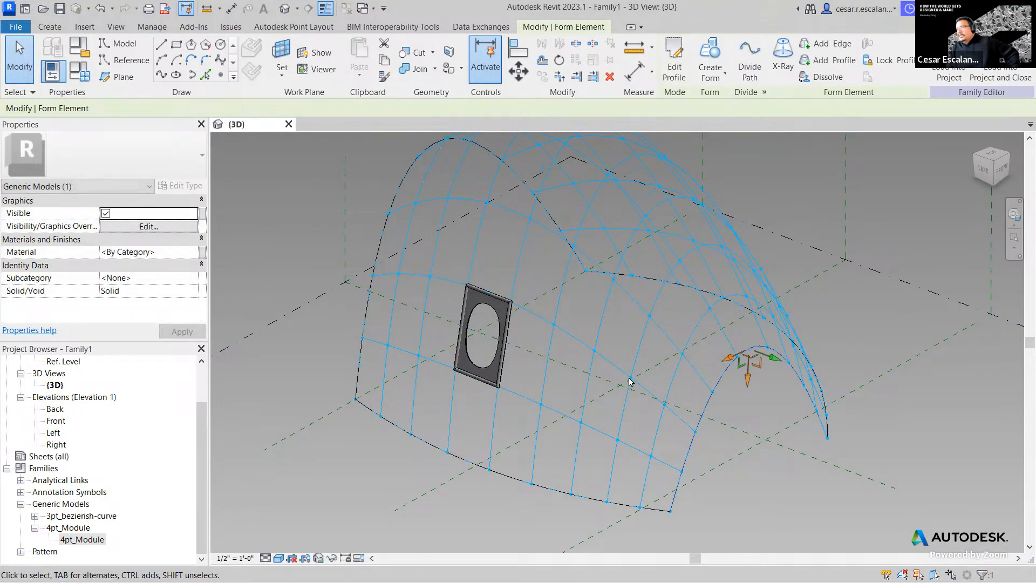
pyautogui.moveTo(775, 359); pyautogui.dragTo(751, 405)
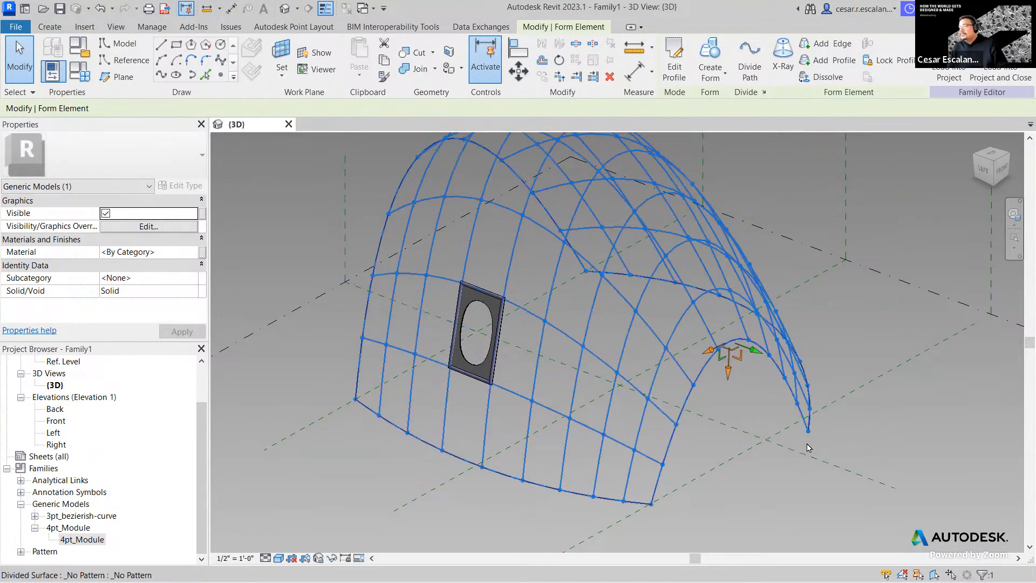
pyautogui.click(748, 476)
pyautogui.scroll(-3, 743, 473)
pyautogui.scroll(2, 634, 428)
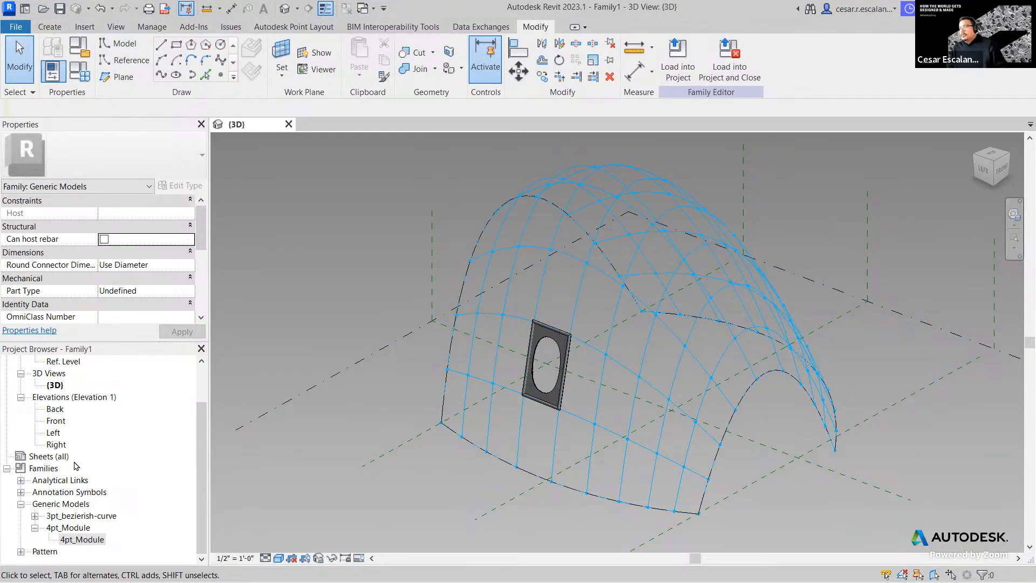
# - Start placing another 4pt_Module using Place on Face
pyautogui.click(86, 539)
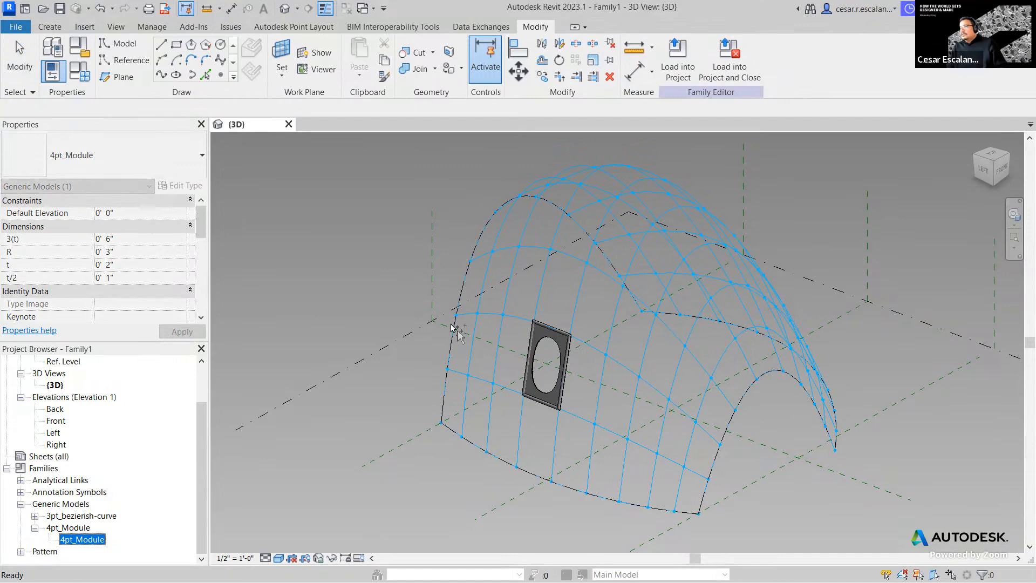
pyautogui.moveTo(451, 324); pyautogui.dragTo(449, 324)
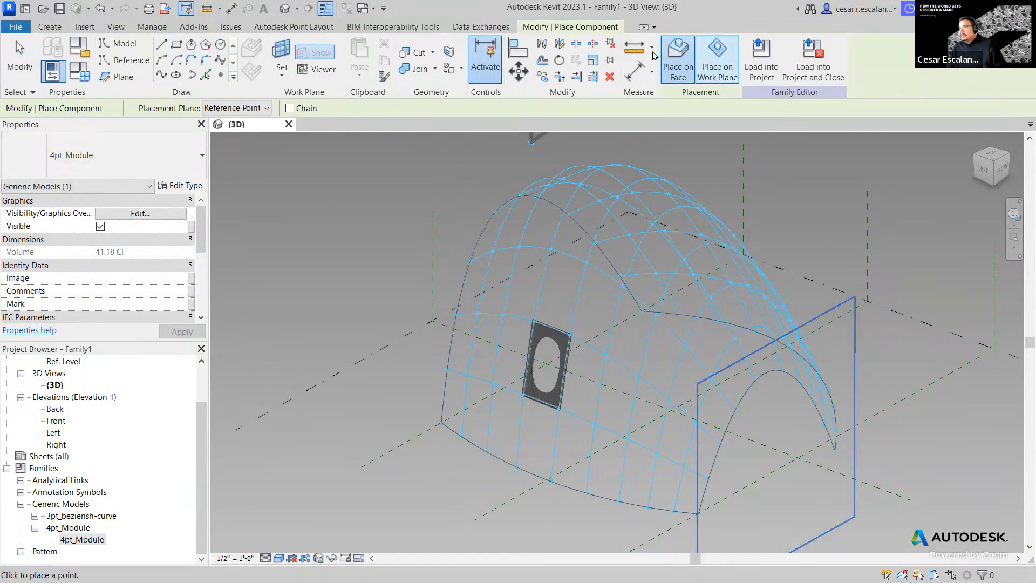
pyautogui.click(681, 68)
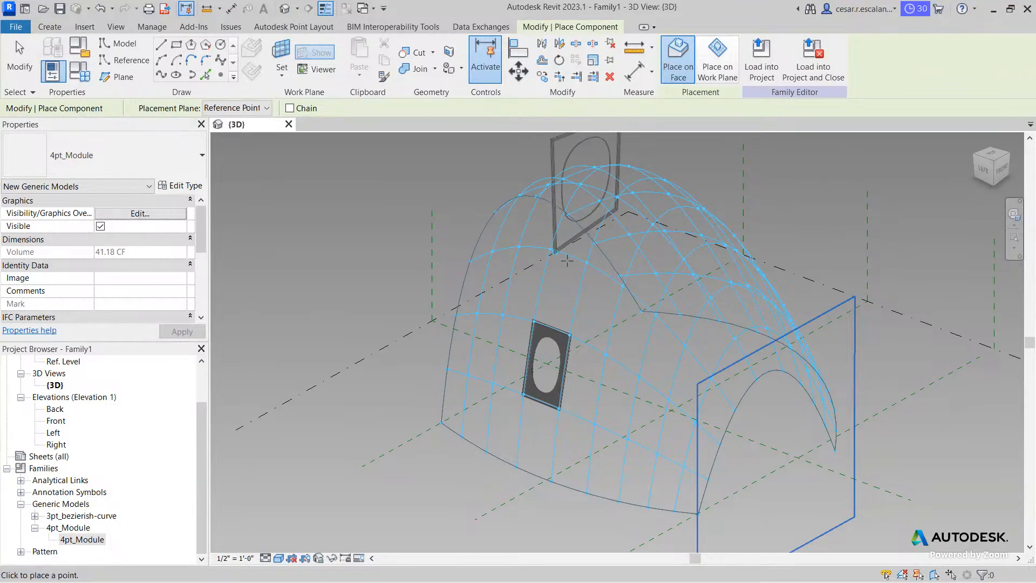
# - Place the second panel's corners on grid nodes near the reshaped edge
pyautogui.click(683, 466)
pyautogui.scroll(4, 647, 394)
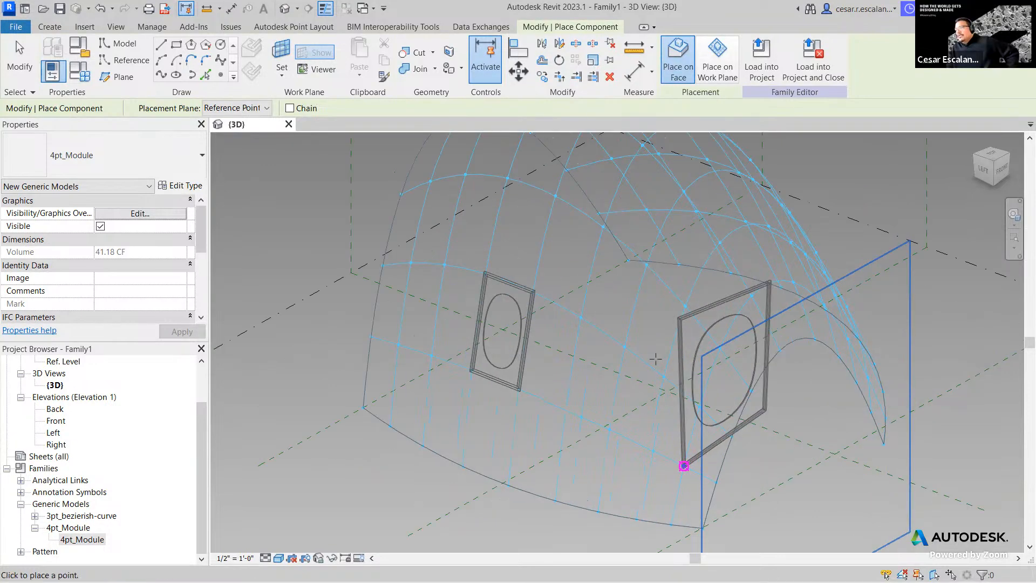
pyautogui.moveTo(642, 388); pyautogui.dragTo(507, 299, button='middle')
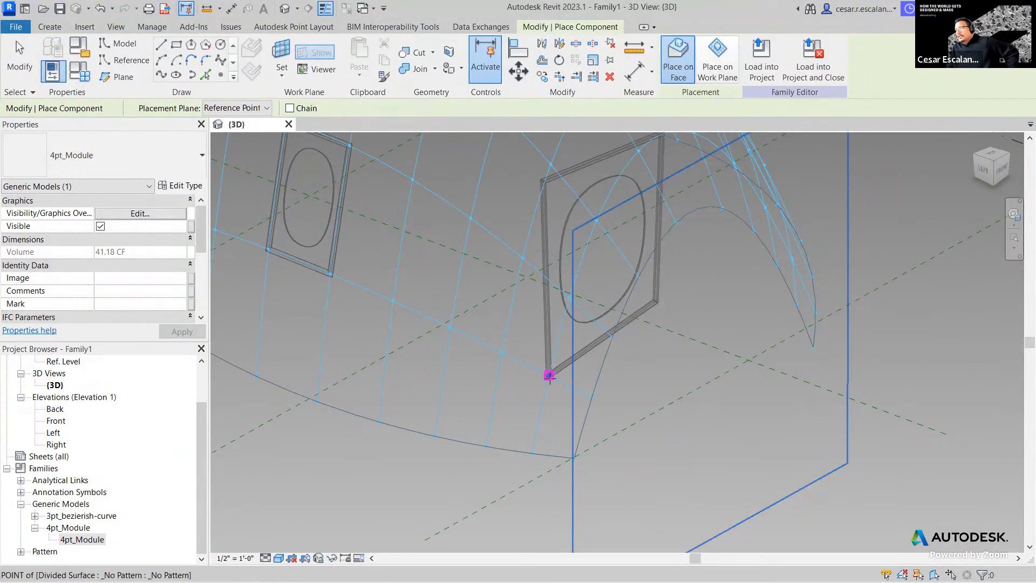
pyautogui.click(549, 375)
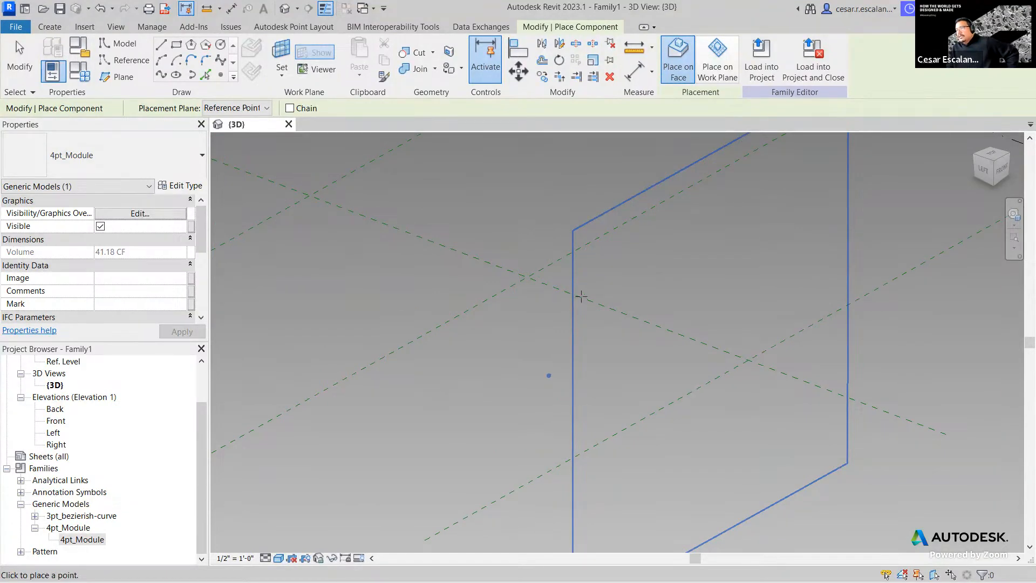
pyautogui.click(554, 311)
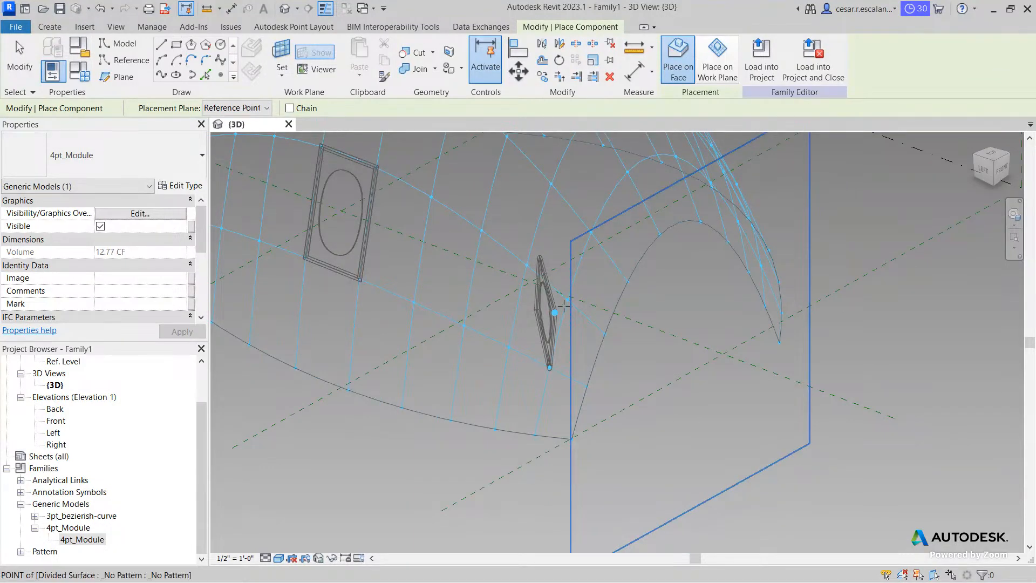
pyautogui.click(564, 302)
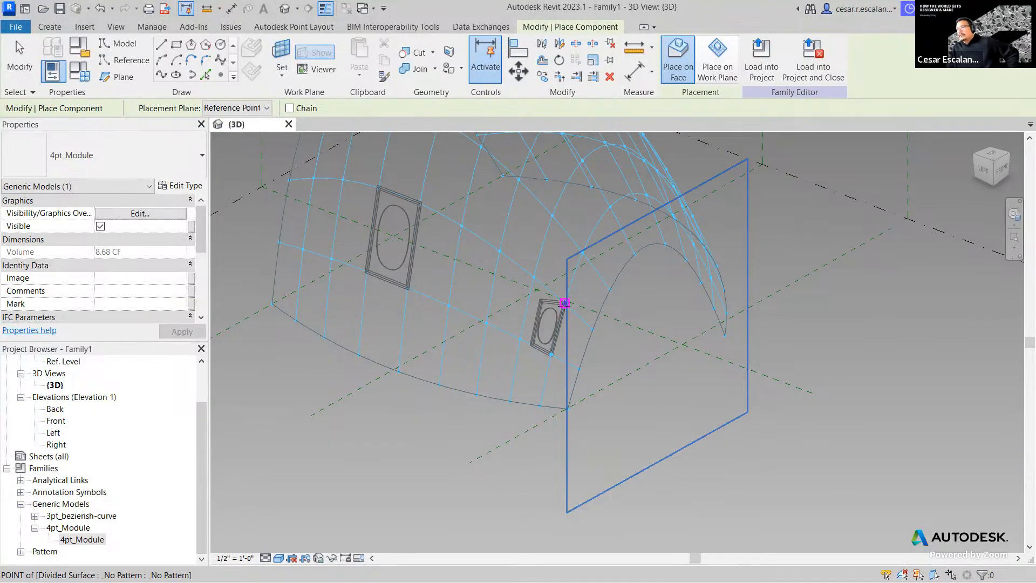
pyautogui.click(564, 303)
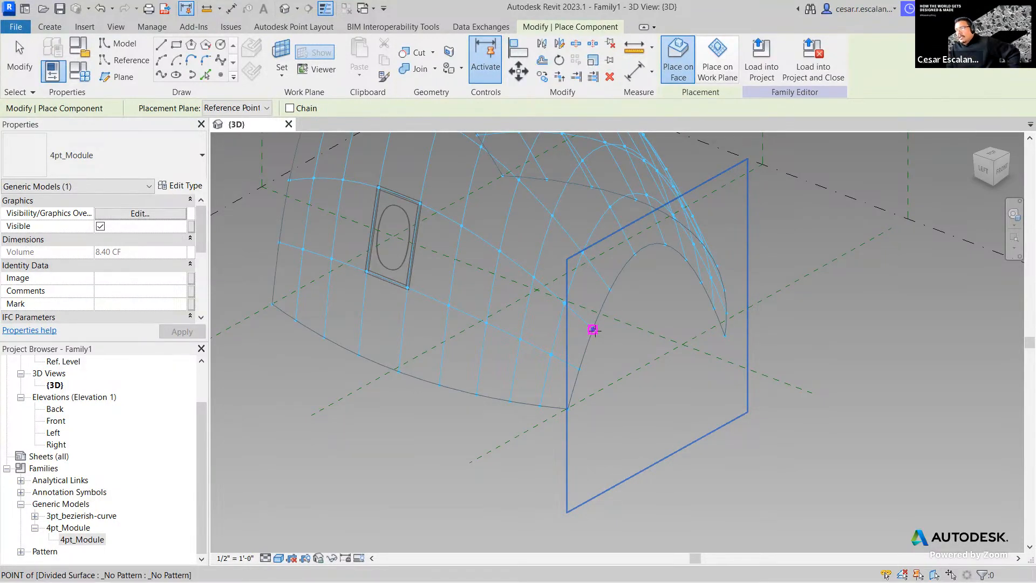
pyautogui.click(594, 330)
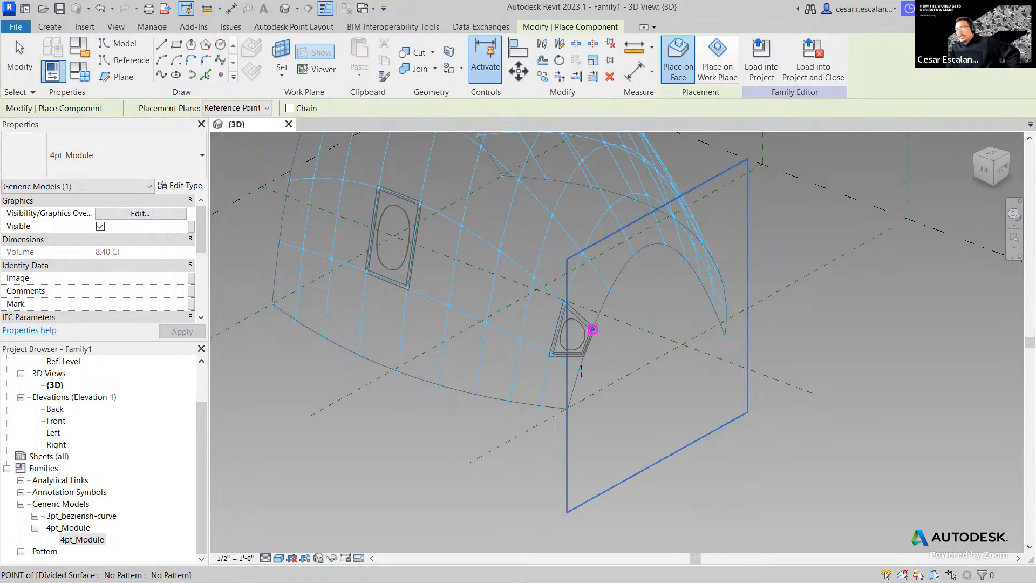
pyautogui.click(580, 370)
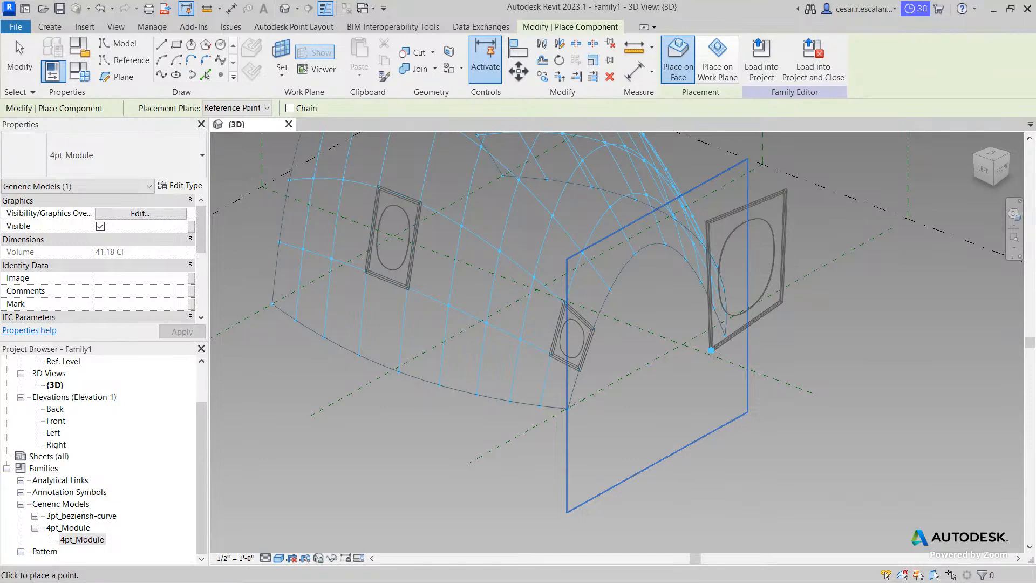
# - End panel placement and delete the extra small module
pyautogui.press('Escape')
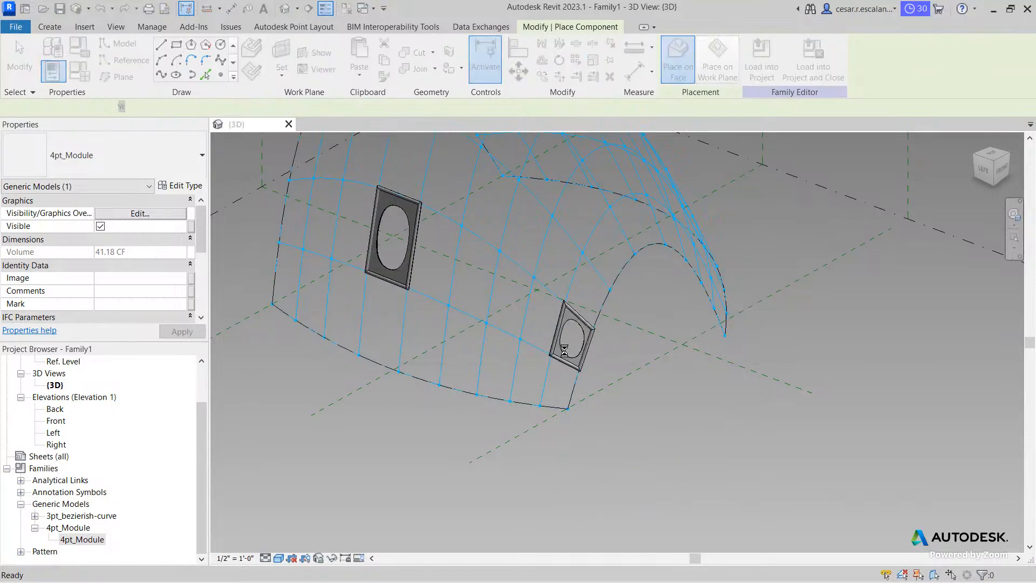
pyautogui.press('Escape')
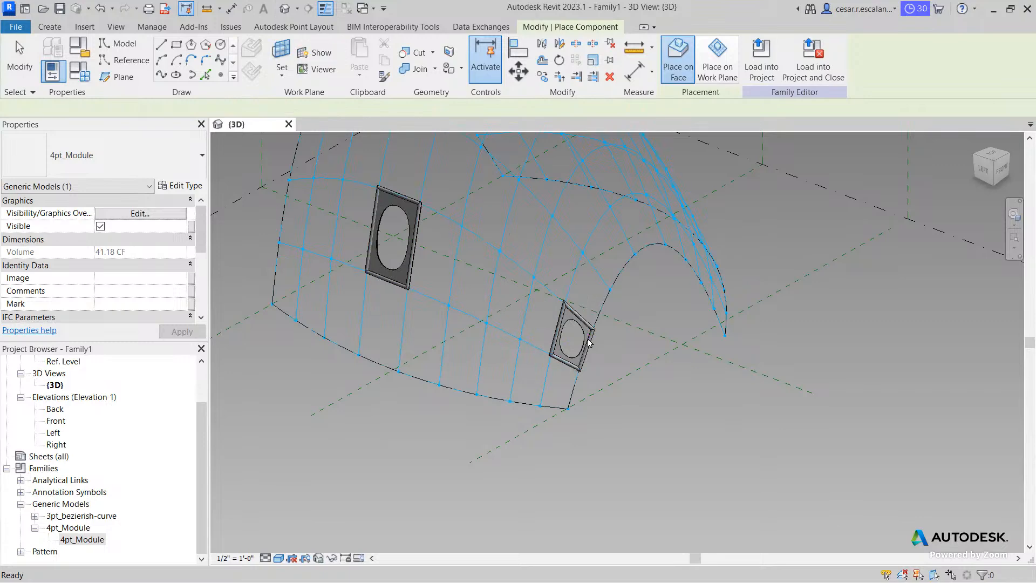
pyautogui.click(587, 342)
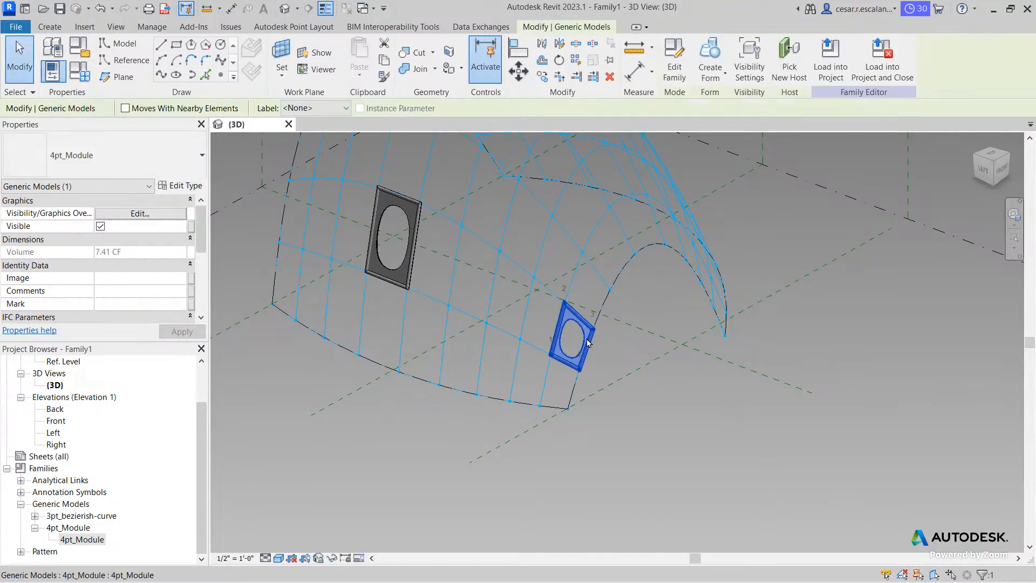
pyautogui.press('Delete')
pyautogui.moveTo(627, 357); pyautogui.dragTo(649, 452, button='middle')
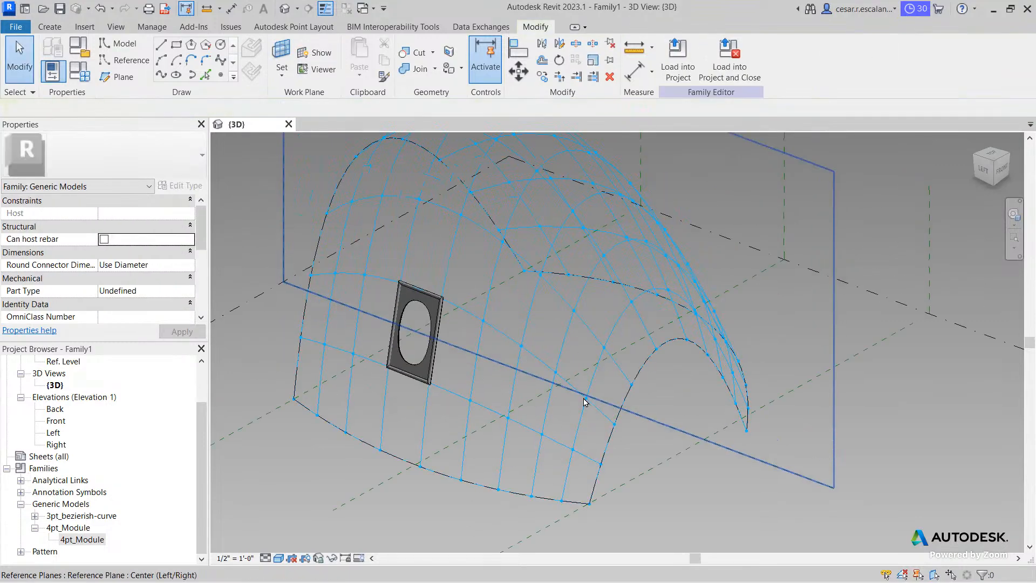
# - Check the divided surface and remaining module panel by selecting each in turn
pyautogui.click(545, 306)
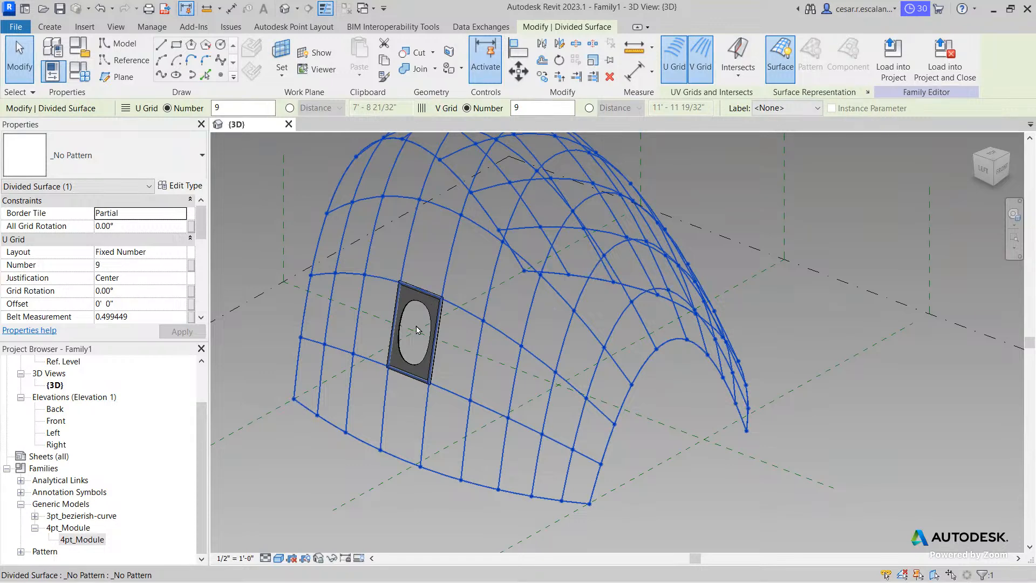
pyautogui.click(513, 522)
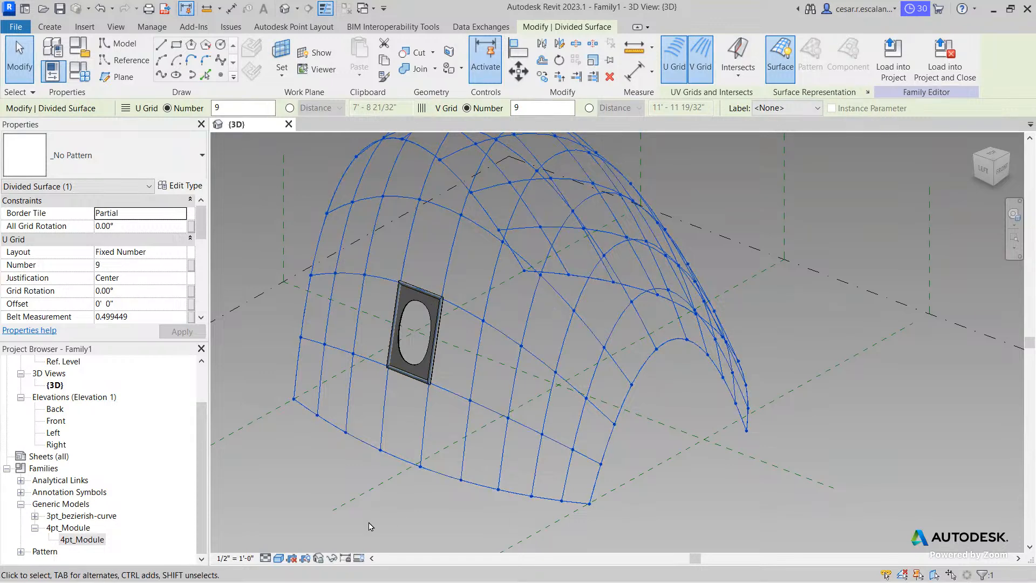
pyautogui.click(404, 377)
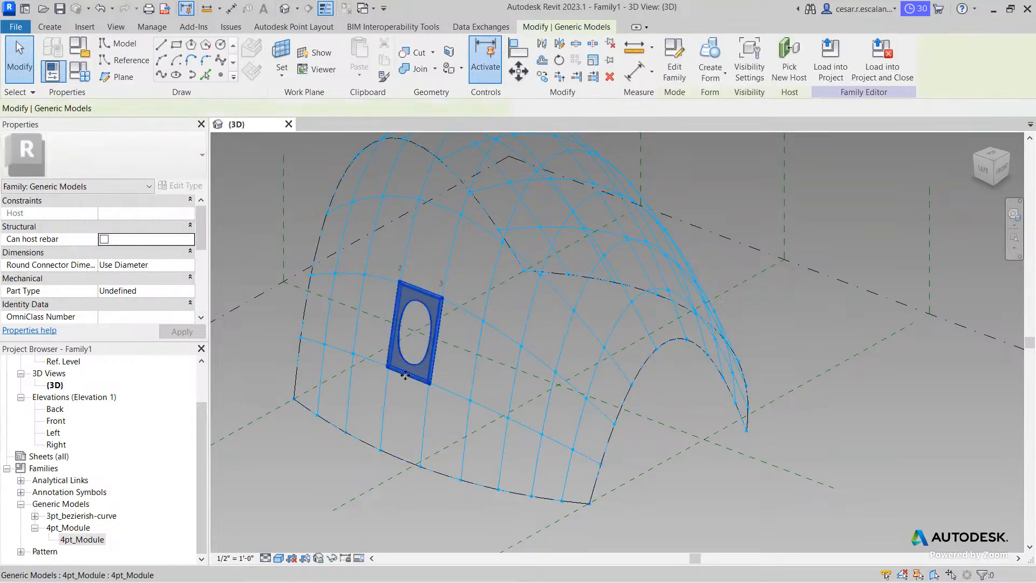
pyautogui.click(264, 493)
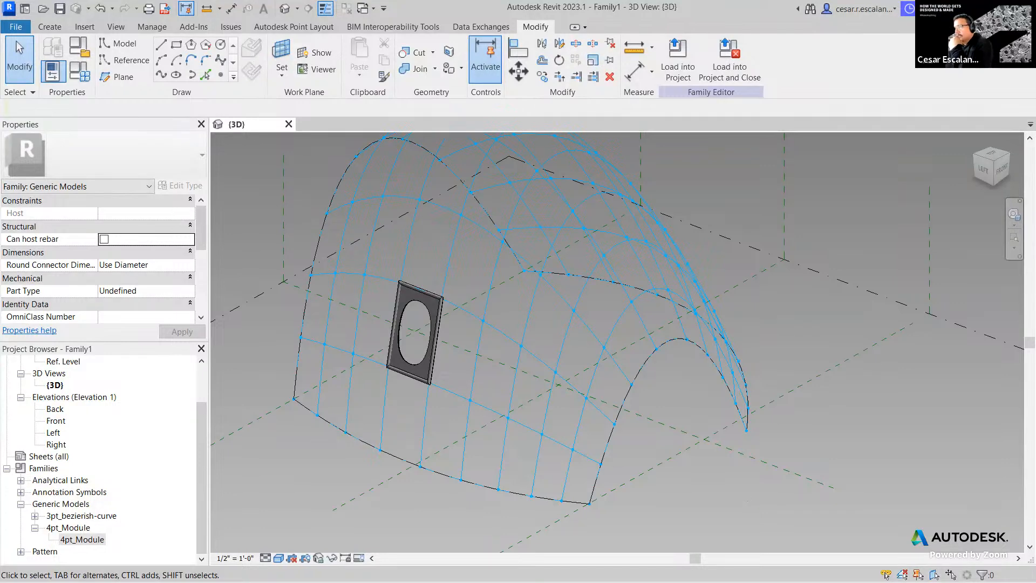
pyautogui.click(552, 370)
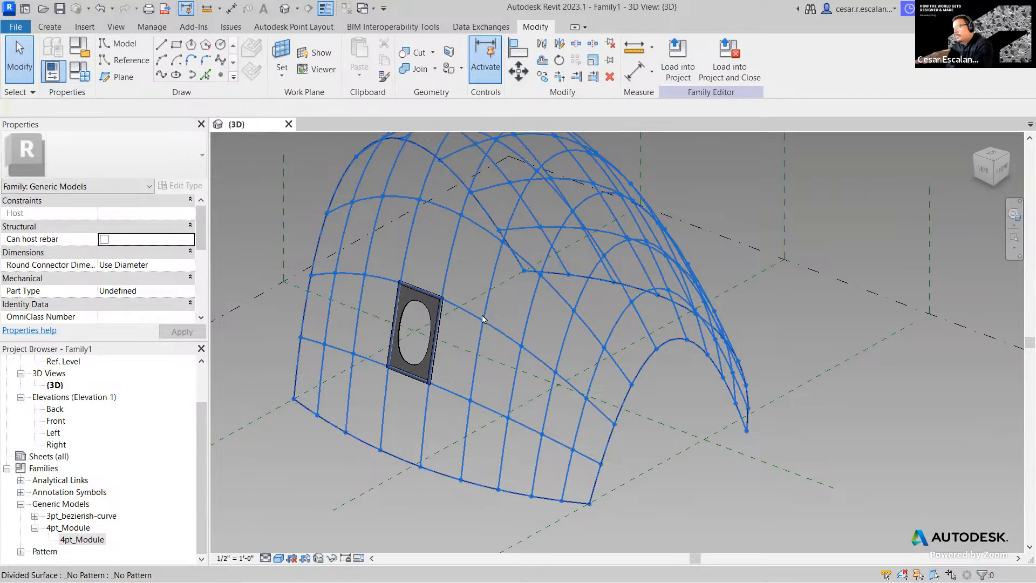
pyautogui.click(807, 474)
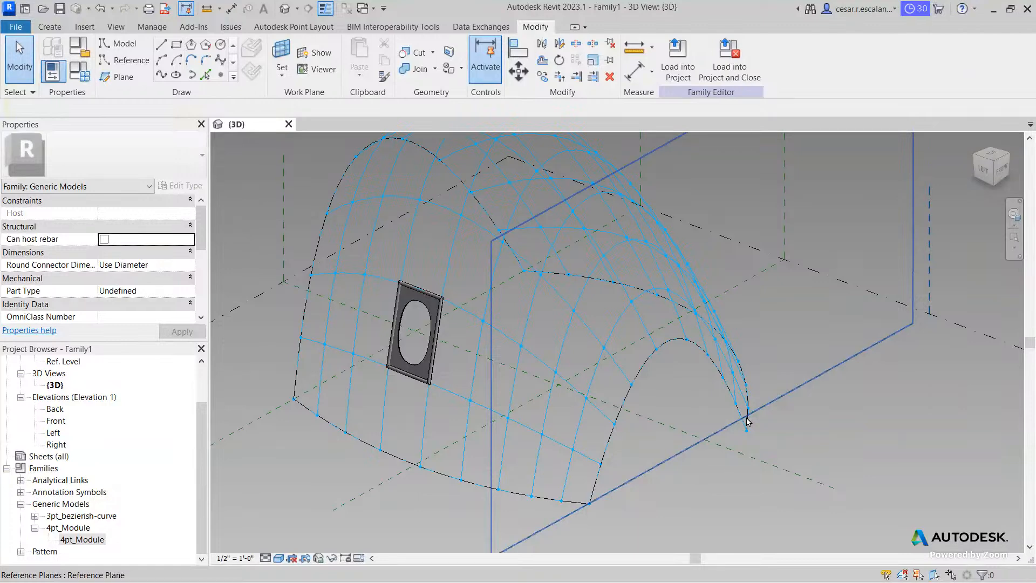
pyautogui.moveTo(763, 451); pyautogui.dragTo(811, 478, button='middle')
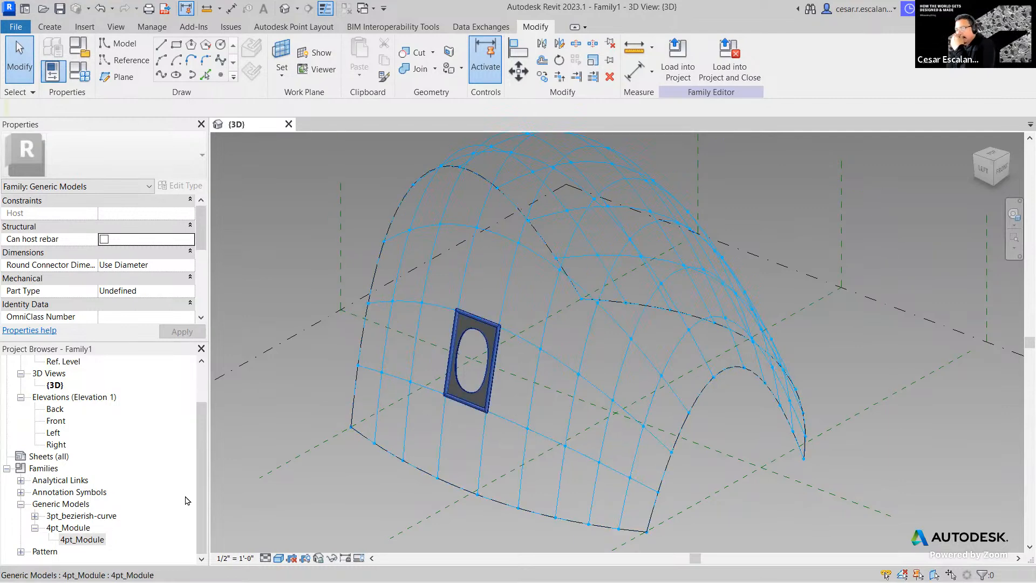
# - Duplicate the 4pt_Module type in the Project Browser to create 4pt_Module 2
pyautogui.click(83, 539)
pyautogui.rightClick(85, 541)
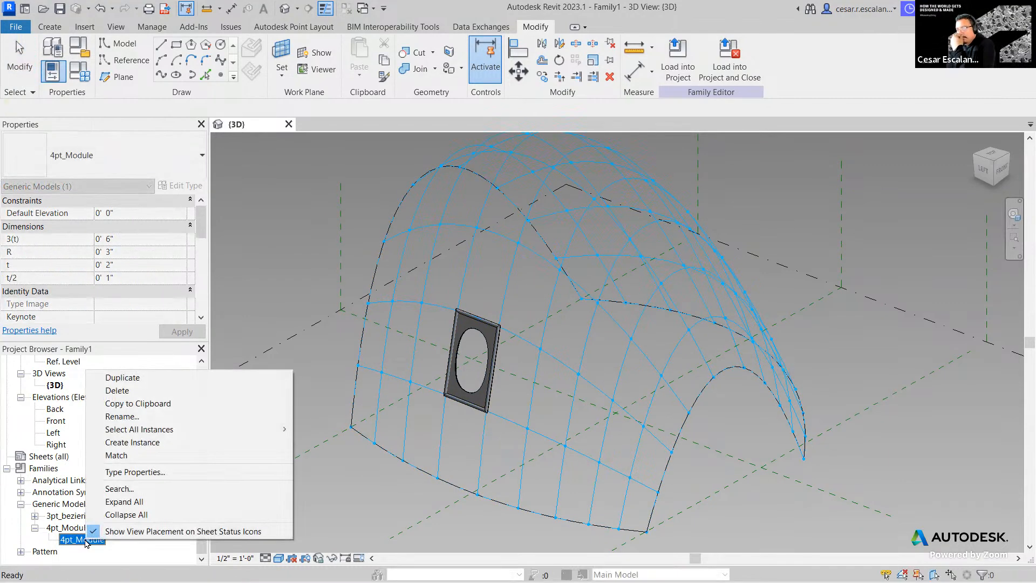
pyautogui.click(55, 527)
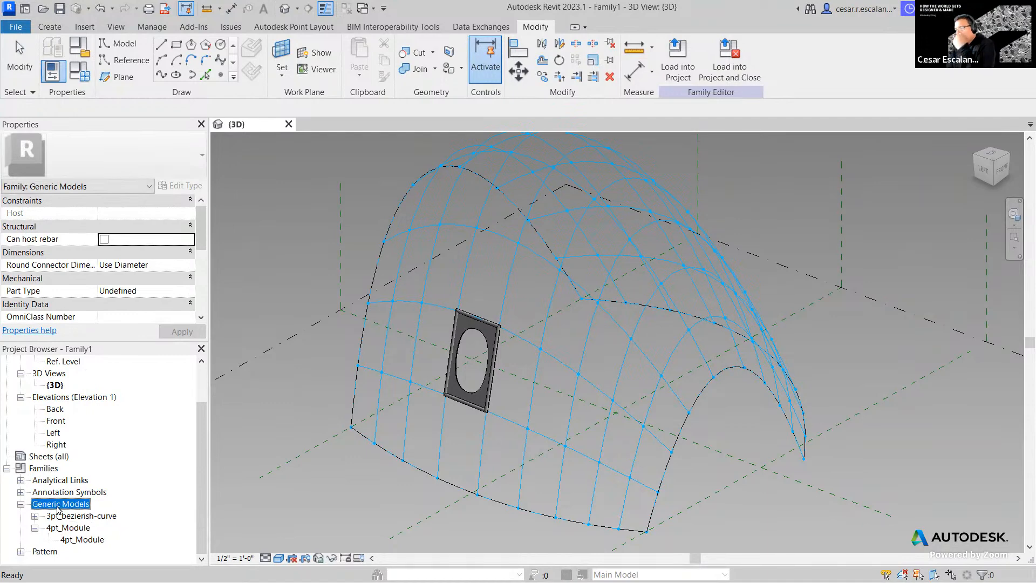
pyautogui.click(81, 539)
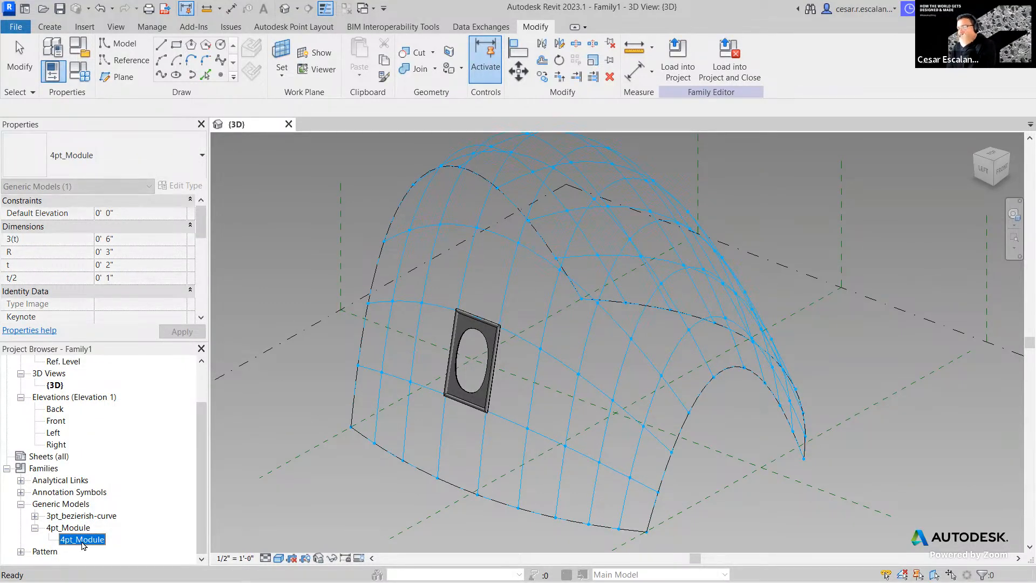
pyautogui.rightClick(82, 544)
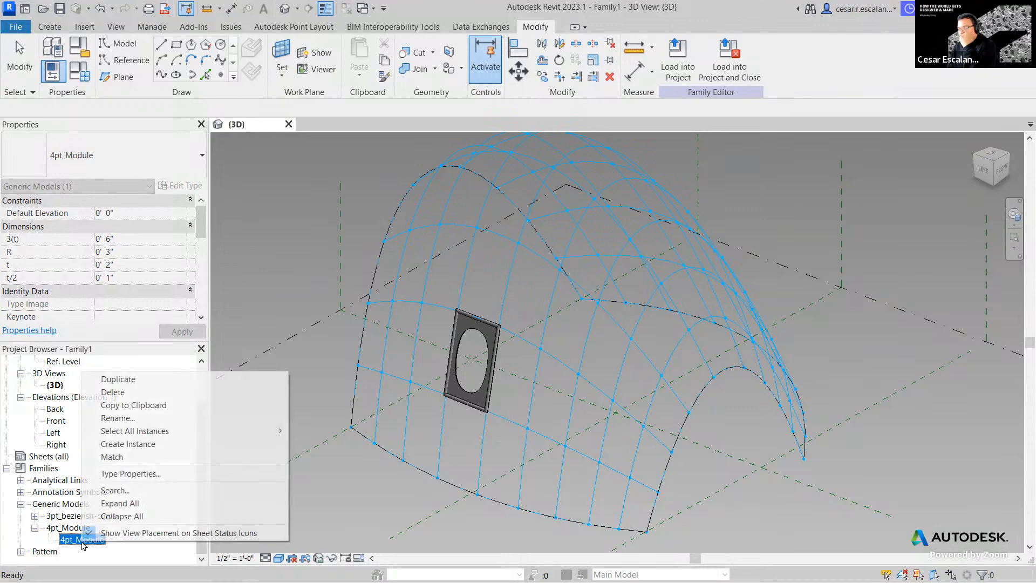
pyautogui.click(141, 382)
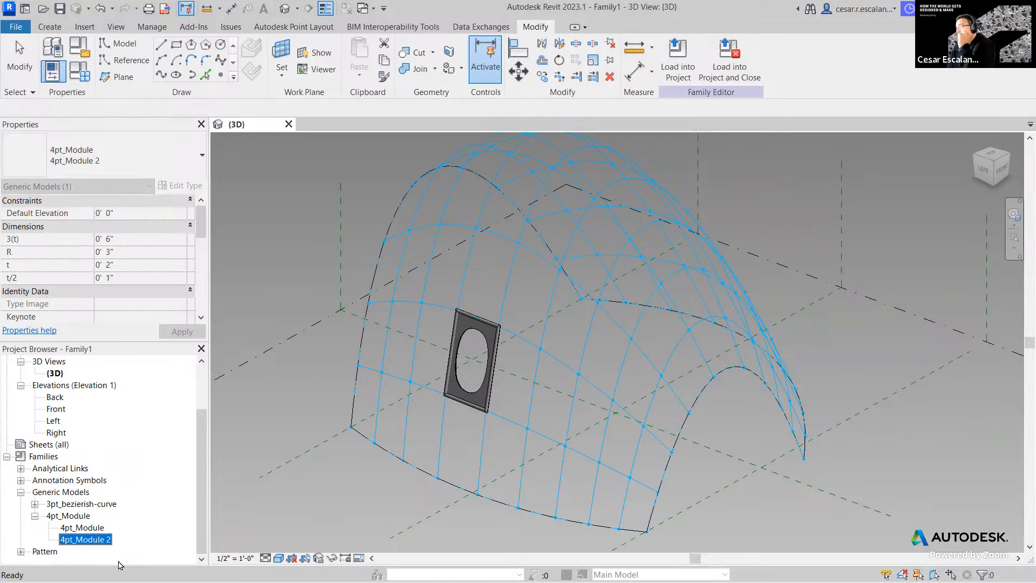
pyautogui.click(326, 531)
# - Set 4pt_Module 2's 3(t) to 1' 0" and R to 0' 4" in Type Properties
pyautogui.doubleClick(85, 539)
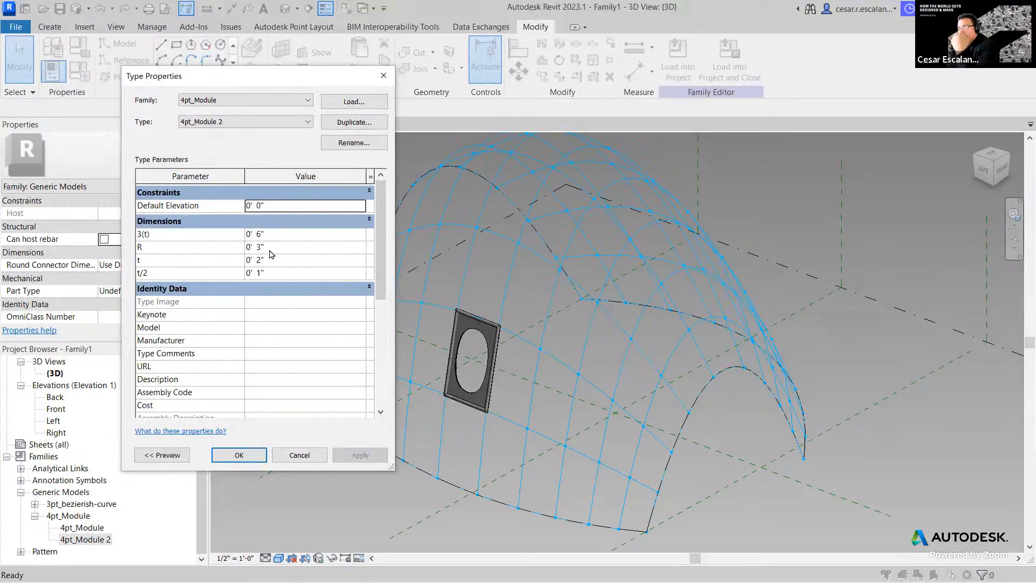
pyautogui.click(262, 236)
pyautogui.moveTo(247, 237); pyautogui.dragTo(282, 237)
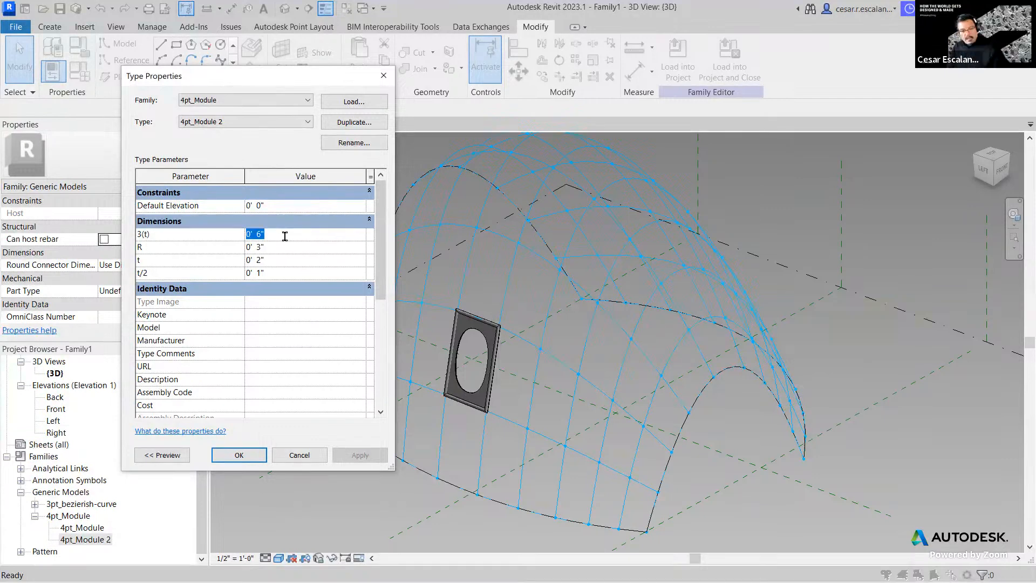
pyautogui.write('1')
pyautogui.click(272, 253)
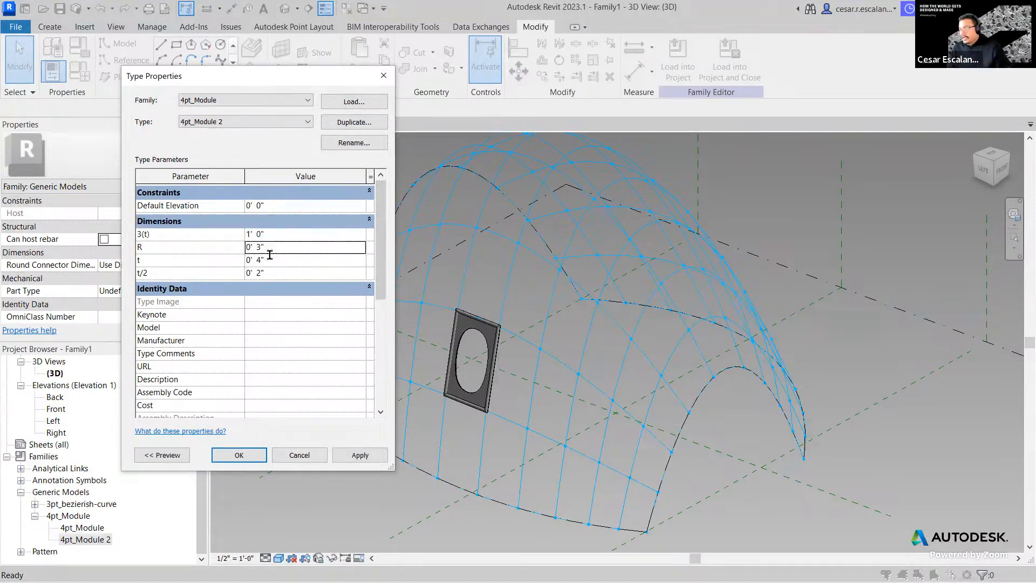
pyautogui.doubleClick(272, 253)
pyautogui.write('0')
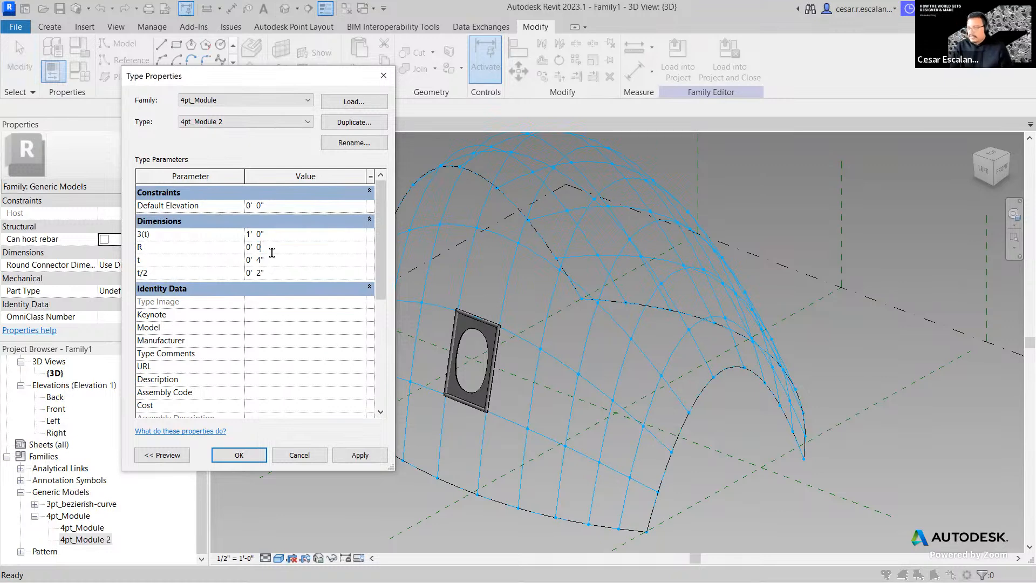
pyautogui.press('BackSpace')
pyautogui.write('4')
pyautogui.click(361, 458)
pyautogui.click(239, 455)
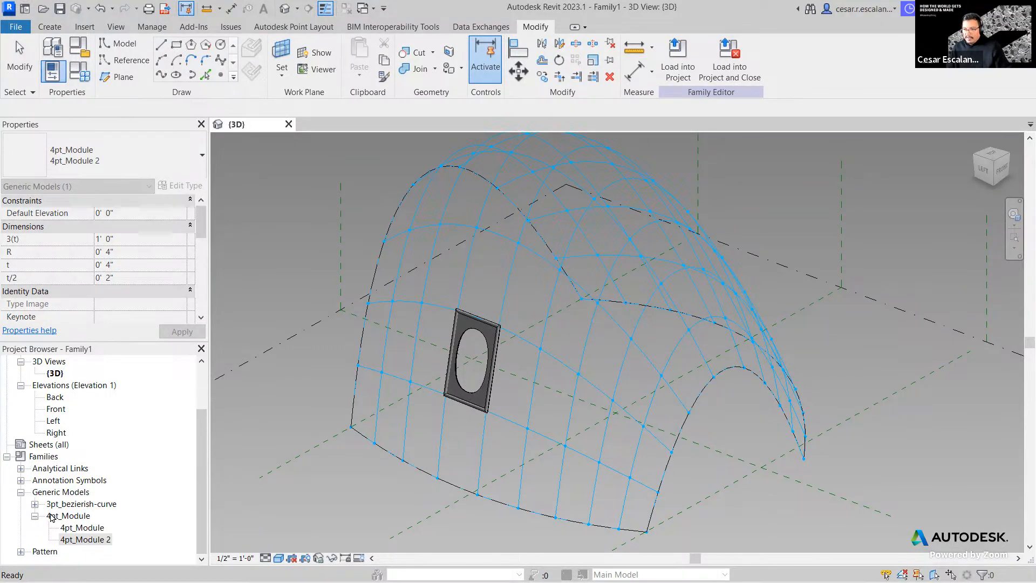
pyautogui.click(281, 500)
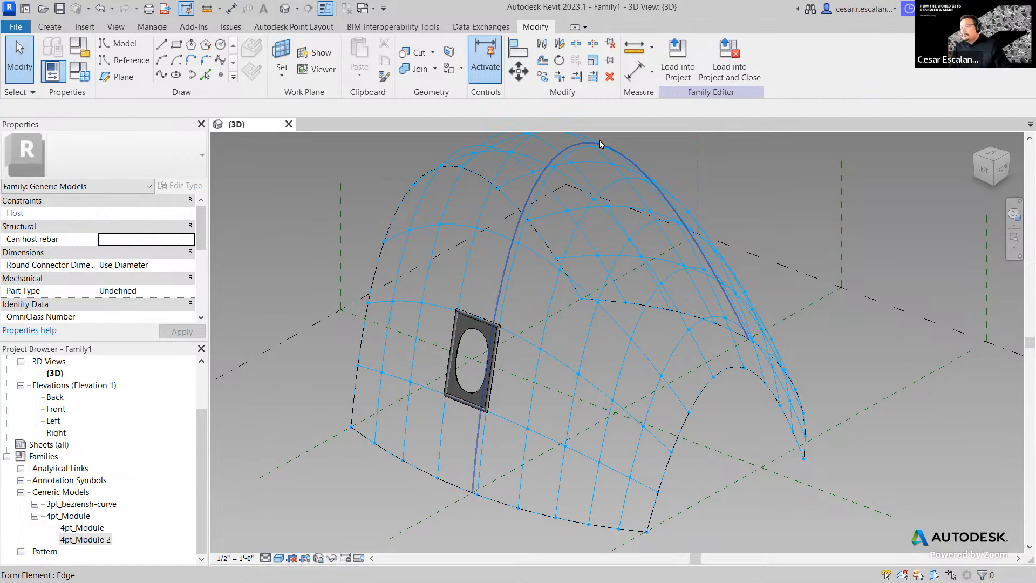
pyautogui.click(470, 337)
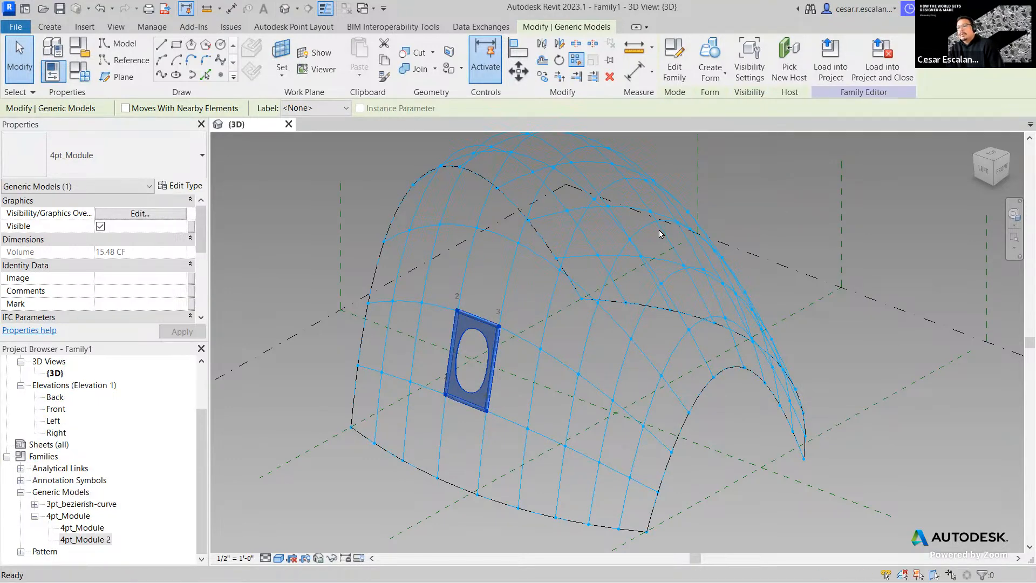
# - Repeat the selected panel over the divided surface, then orbit to inspect and window-select the dome
pyautogui.press('Escape')
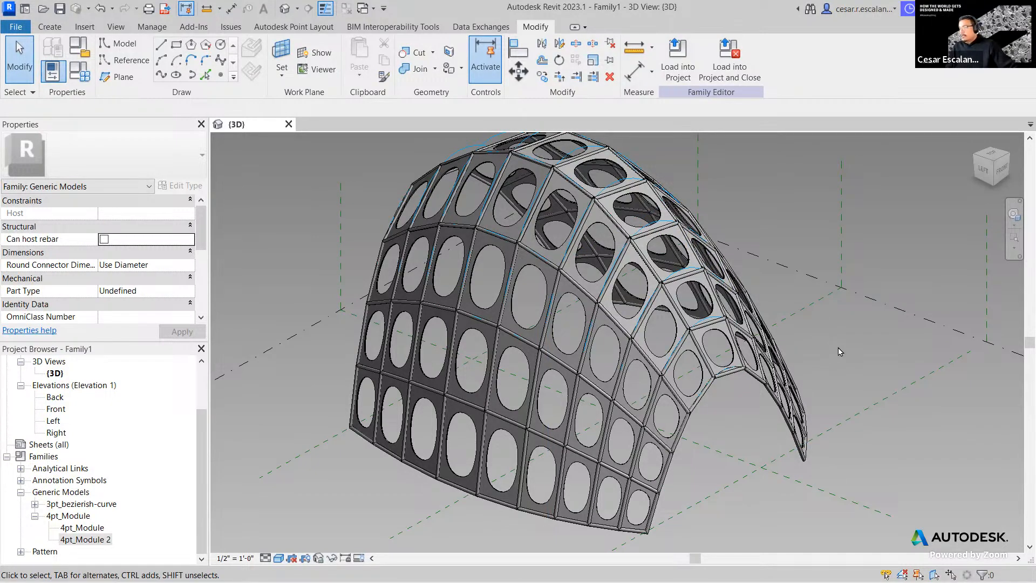
pyautogui.keyDown('shift'); pyautogui.moveTo(835, 351); pyautogui.dragTo(703, 373, button='middle'); pyautogui.keyUp('shift')
pyautogui.keyDown('shift'); pyautogui.moveTo(698, 324); pyautogui.dragTo(477, 441, button='middle'); pyautogui.keyUp('shift')
pyautogui.scroll(6, 477, 440)
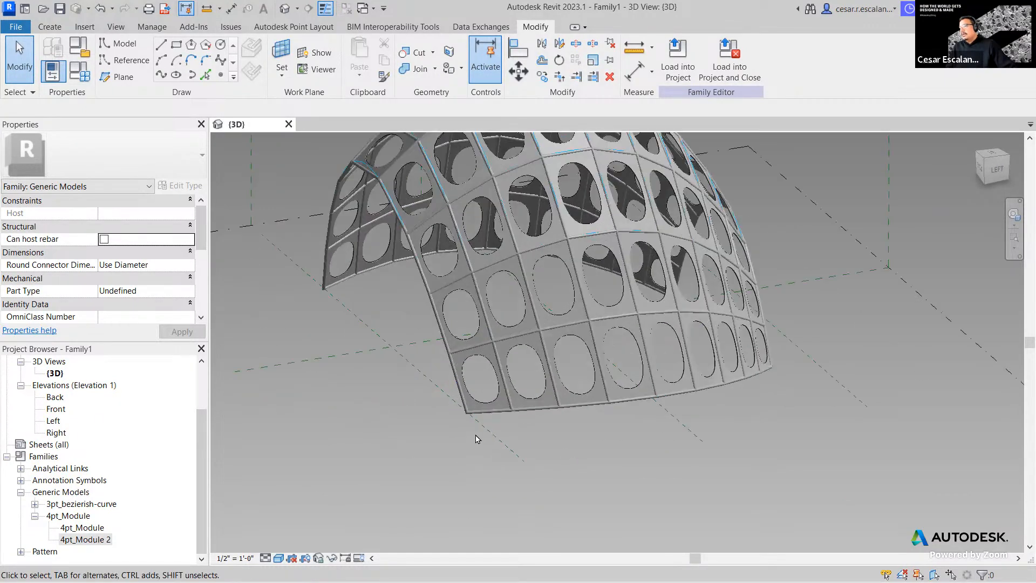
pyautogui.keyDown('shift'); pyautogui.moveTo(562, 434); pyautogui.dragTo(746, 375, button='middle'); pyautogui.keyUp('shift')
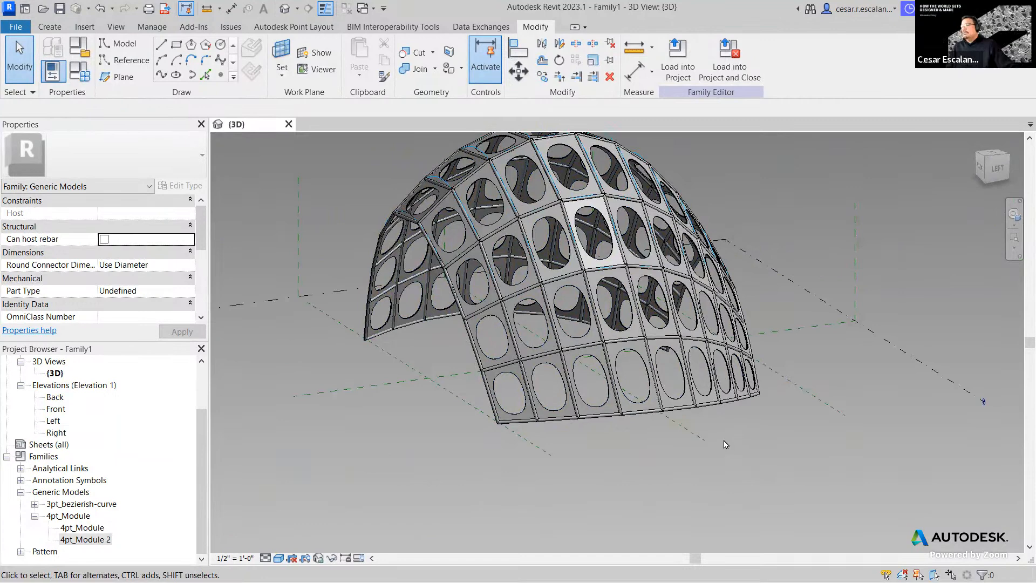
pyautogui.moveTo(728, 432); pyautogui.dragTo(697, 475, button='middle')
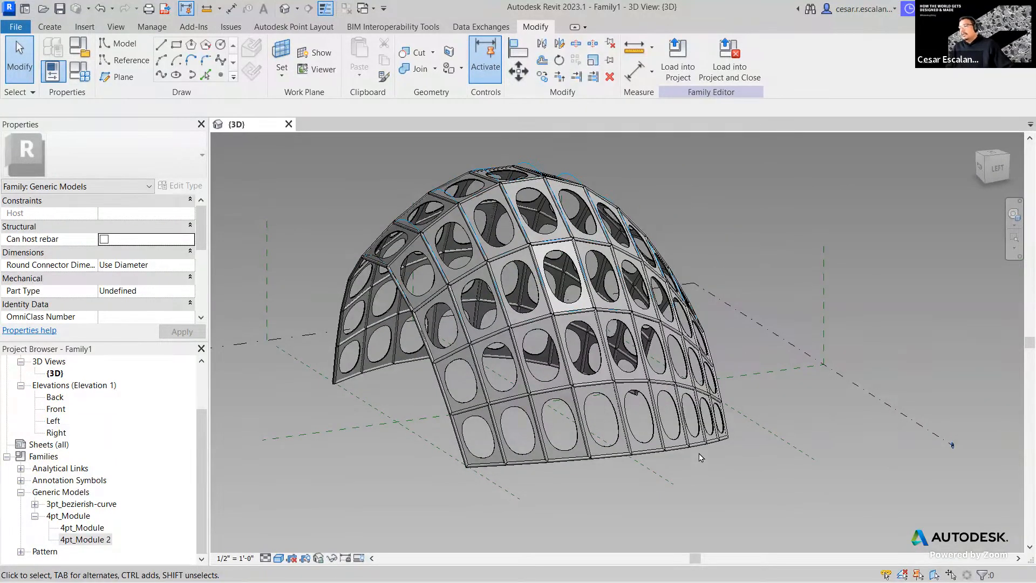
pyautogui.moveTo(731, 479); pyautogui.dragTo(689, 438)
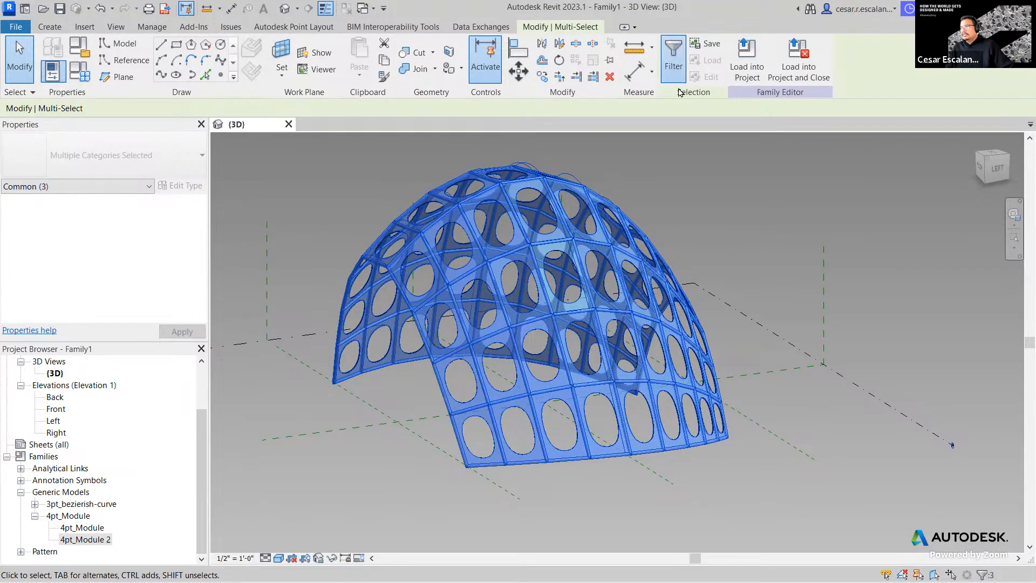
# - Filter the dome selection to just the divided surface, excluding Generic Models and Repeater
pyautogui.click(673, 58)
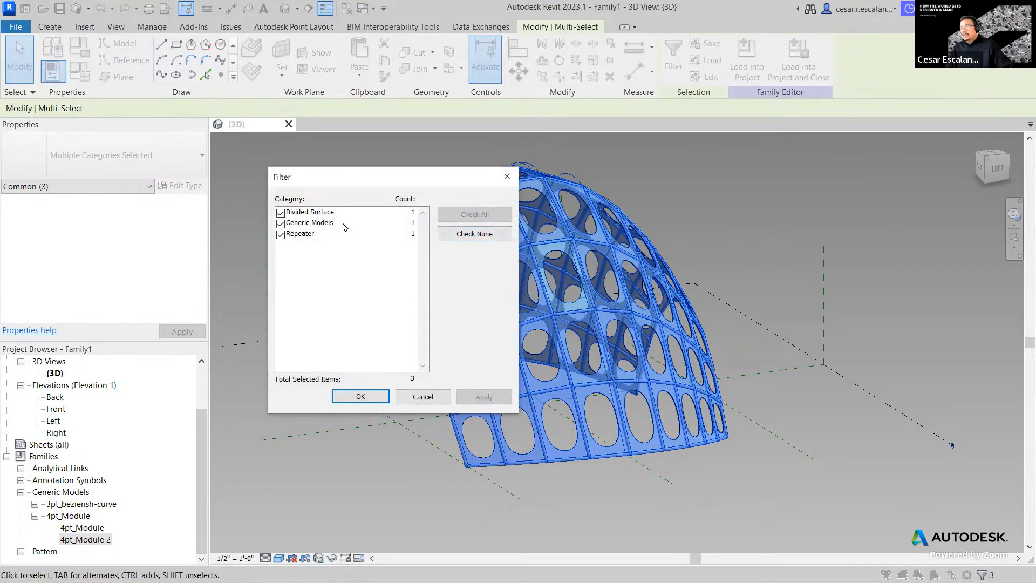
pyautogui.click(280, 233)
pyautogui.click(280, 222)
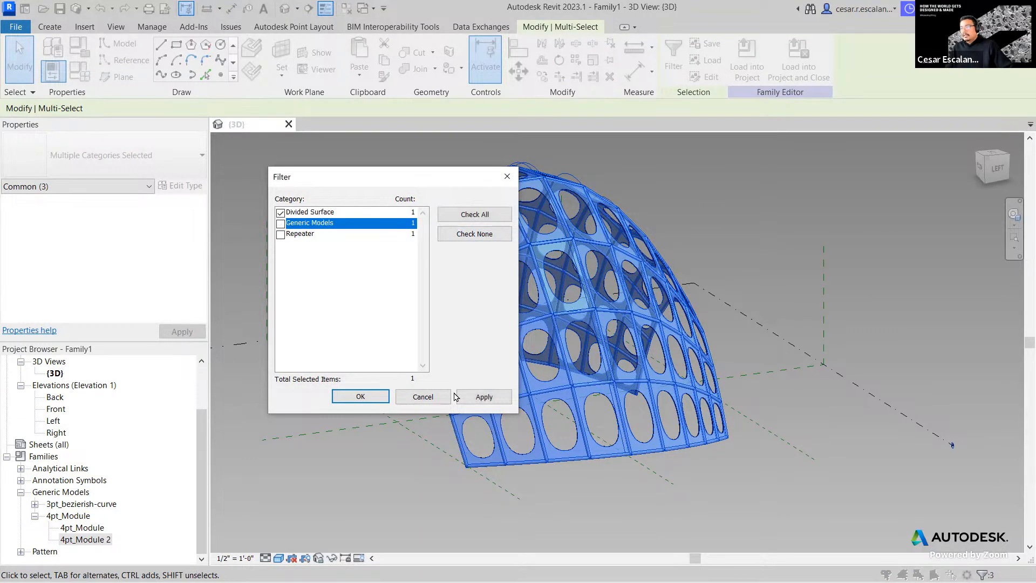
pyautogui.click(484, 396)
pyautogui.click(360, 396)
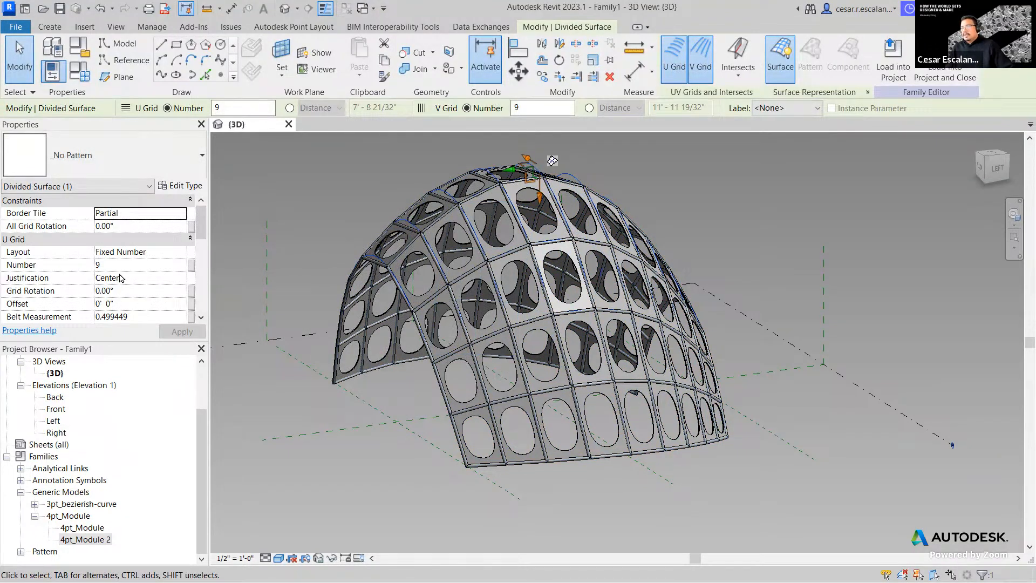
pyautogui.scroll(-2, 121, 282)
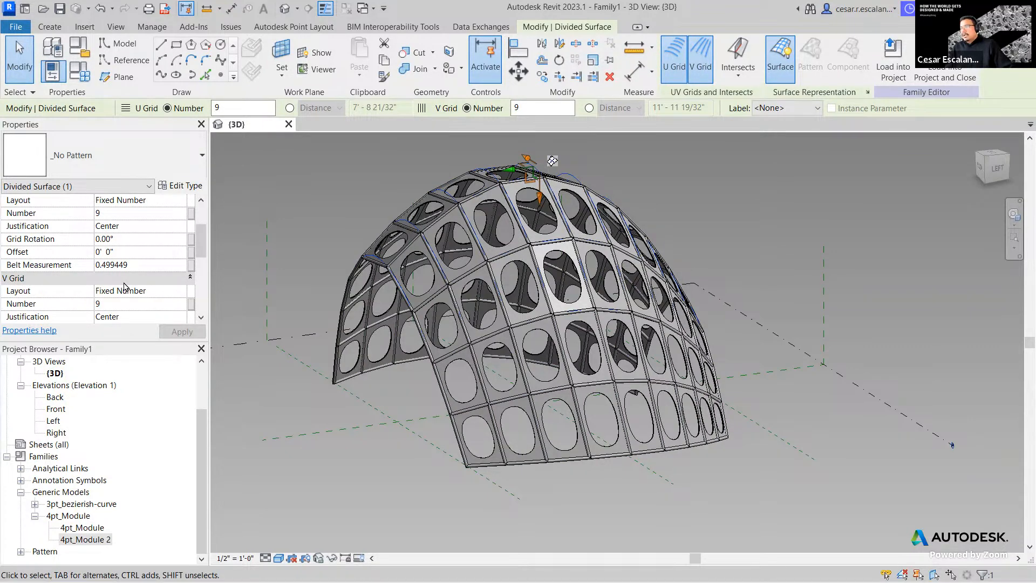
# - Change the divided surface's V Grid Number to 12 and accept the family warning
pyautogui.click(121, 306)
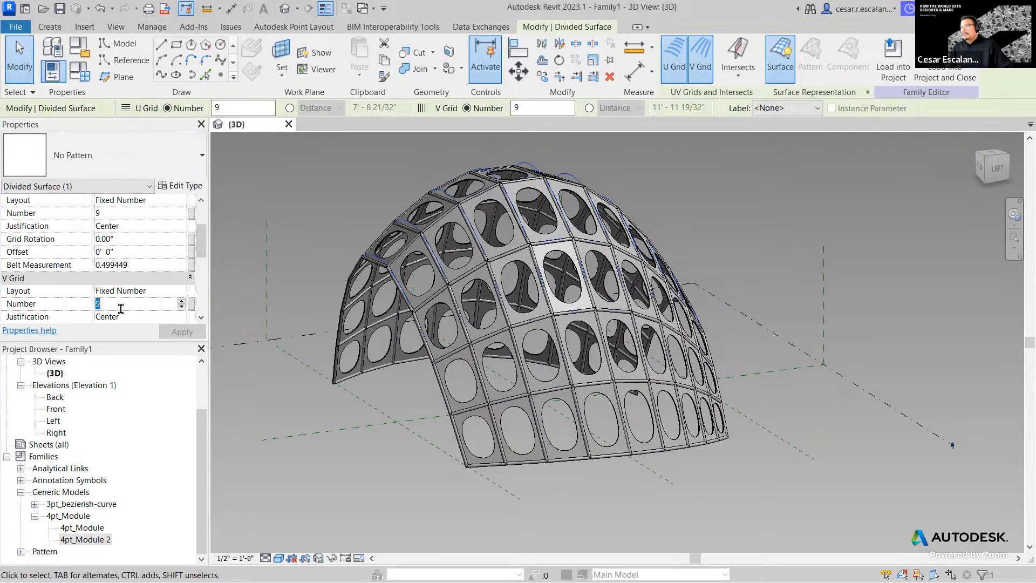
pyautogui.write('12')
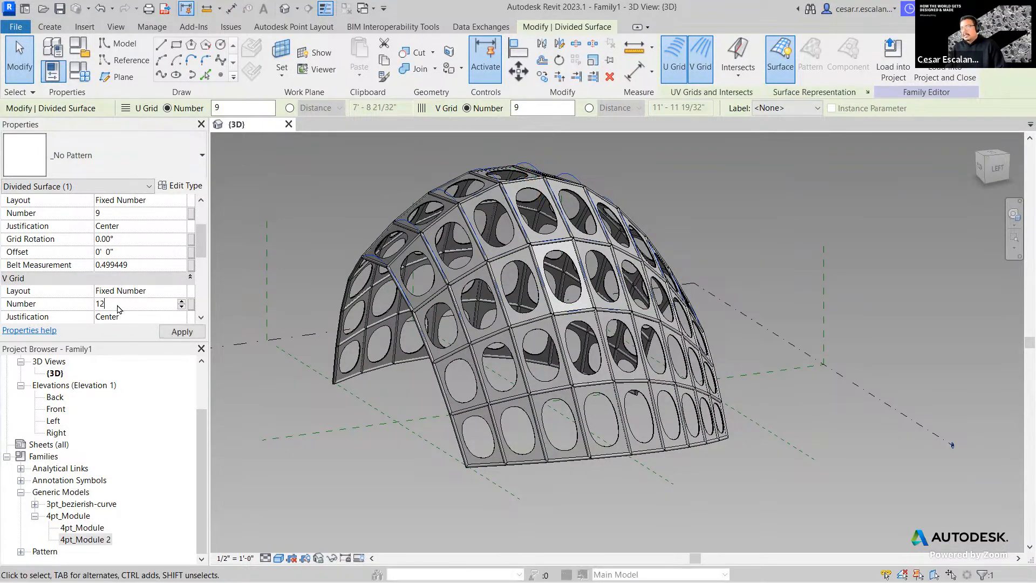
pyautogui.click(183, 333)
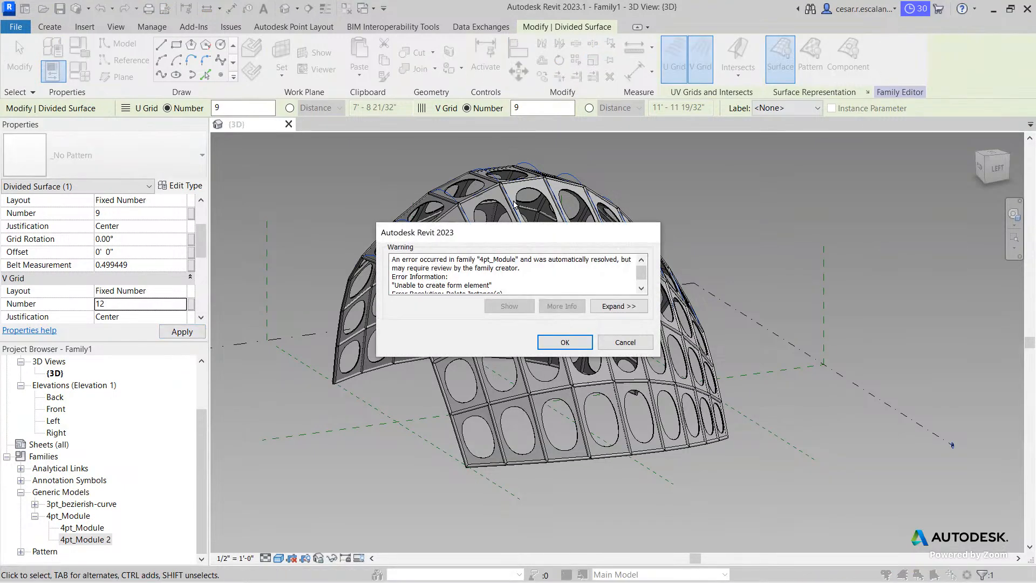
pyautogui.click(564, 342)
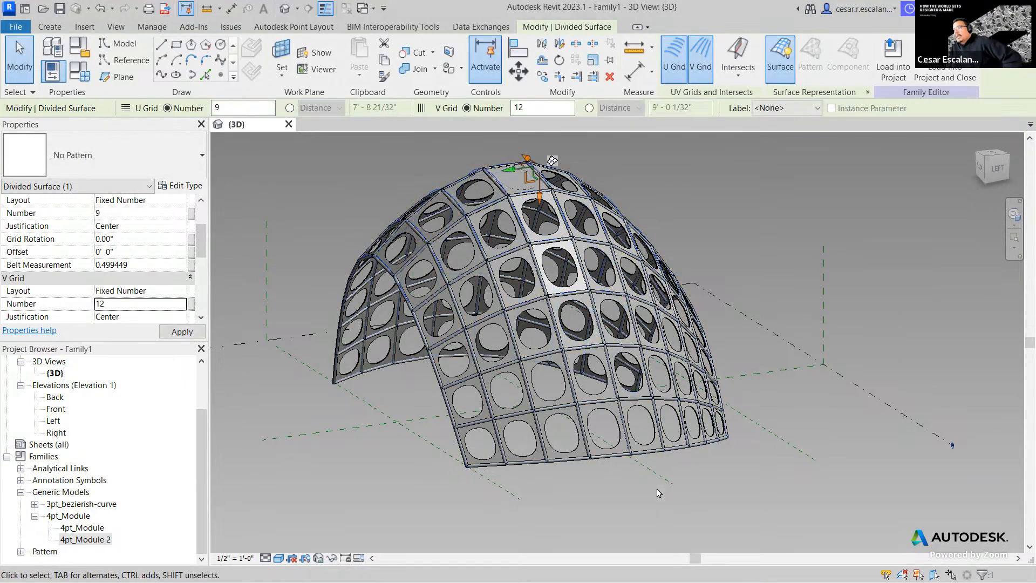
pyautogui.press('Escape')
# - Tab-cycle to a single lower-row panel and switch it to the 4pt_Module 2 type
pyautogui.scroll(3, 642, 447)
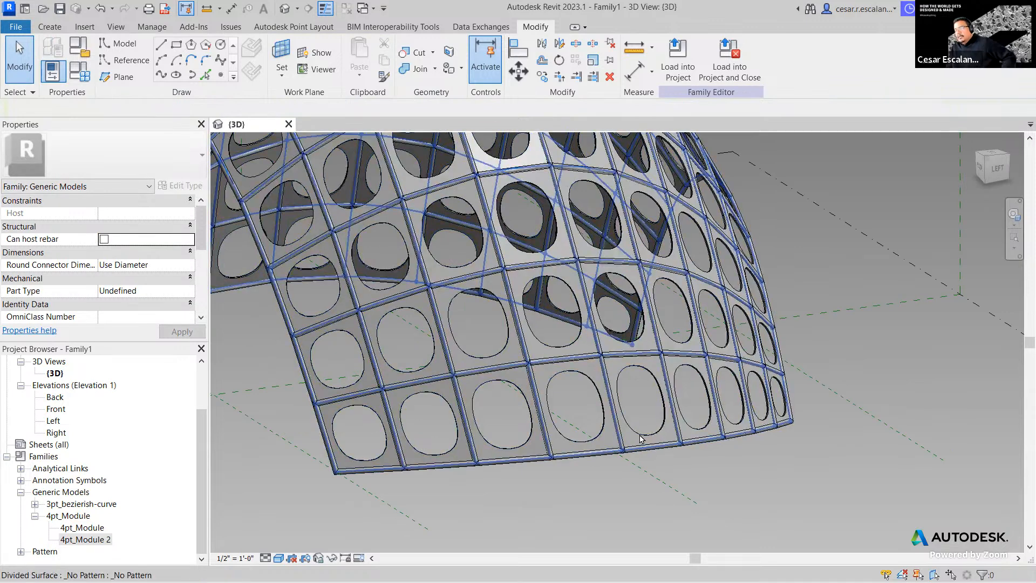
pyautogui.press('Tab')
pyautogui.press('Tab')
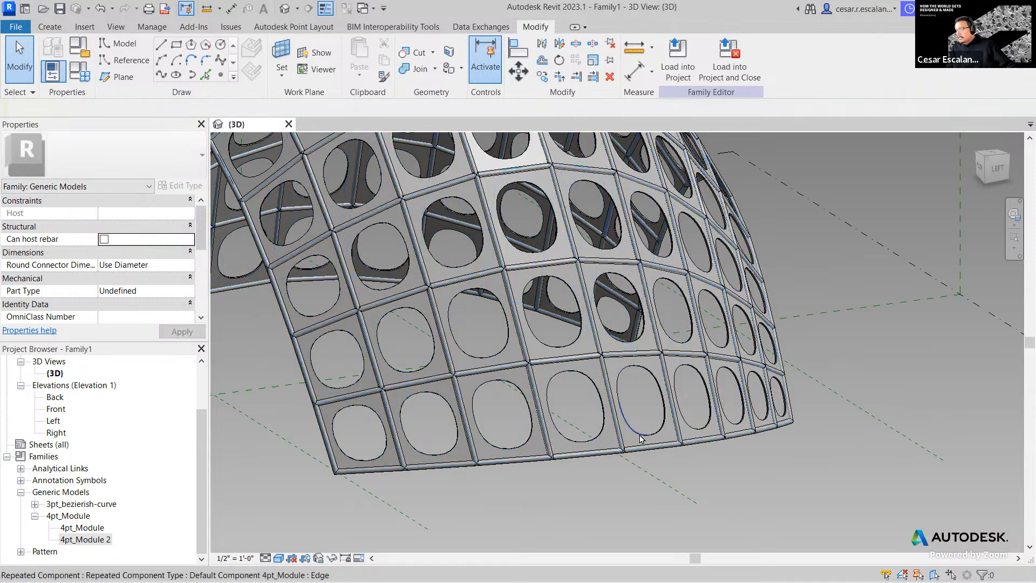
pyautogui.press('Tab')
pyautogui.click(640, 438)
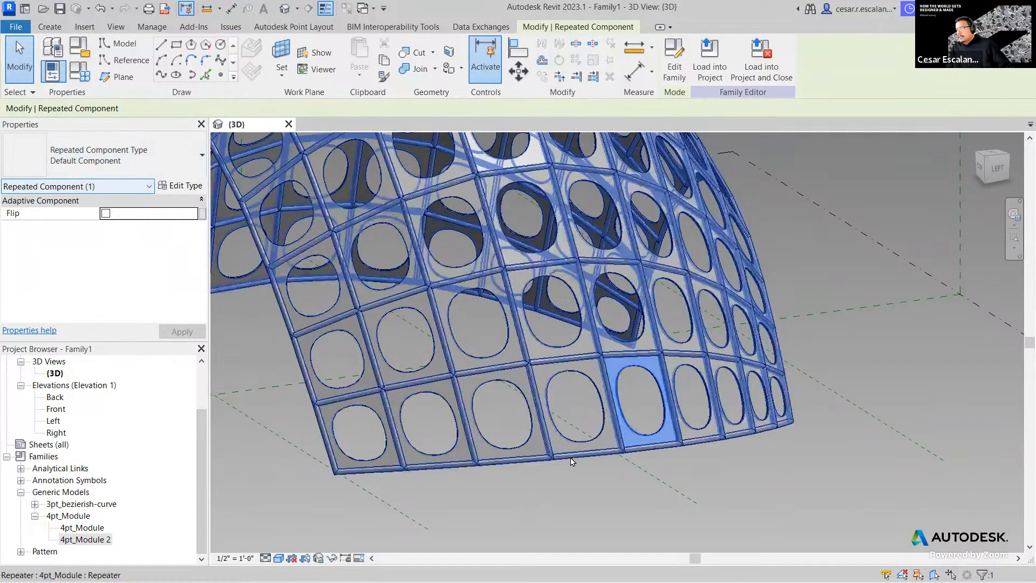
pyautogui.press('Escape')
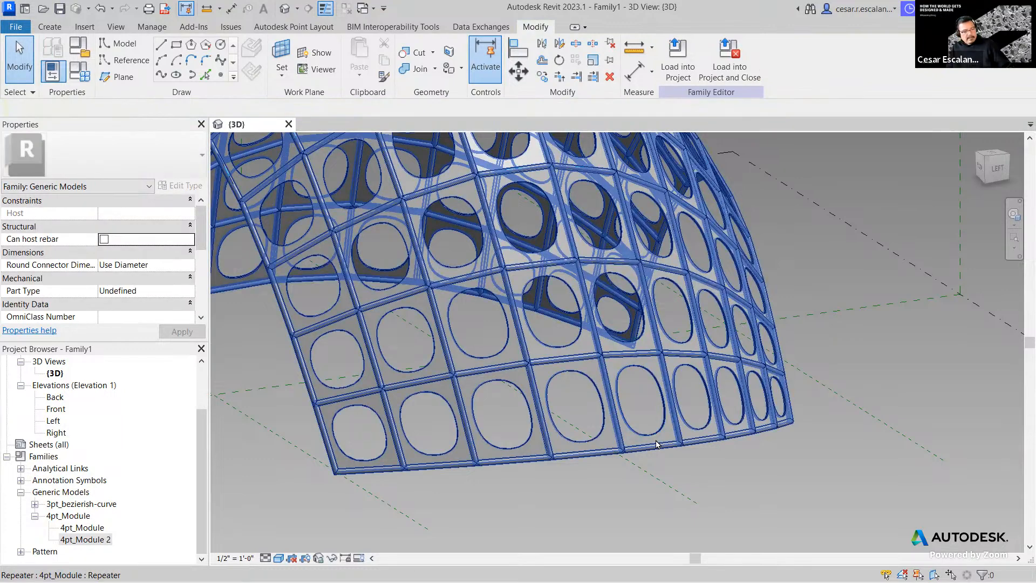
pyautogui.press('Tab')
pyautogui.click(656, 444)
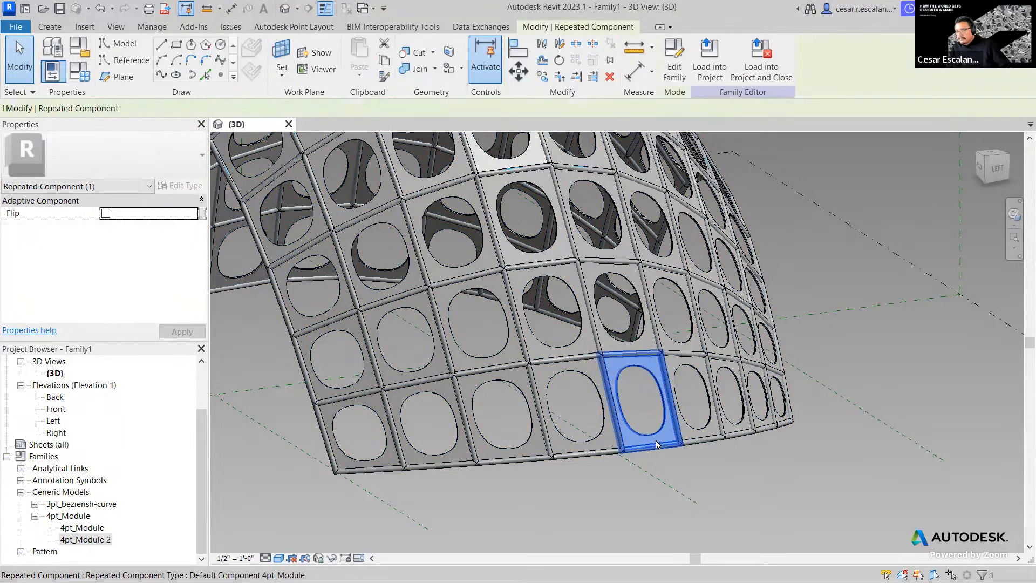
pyautogui.press('Tab')
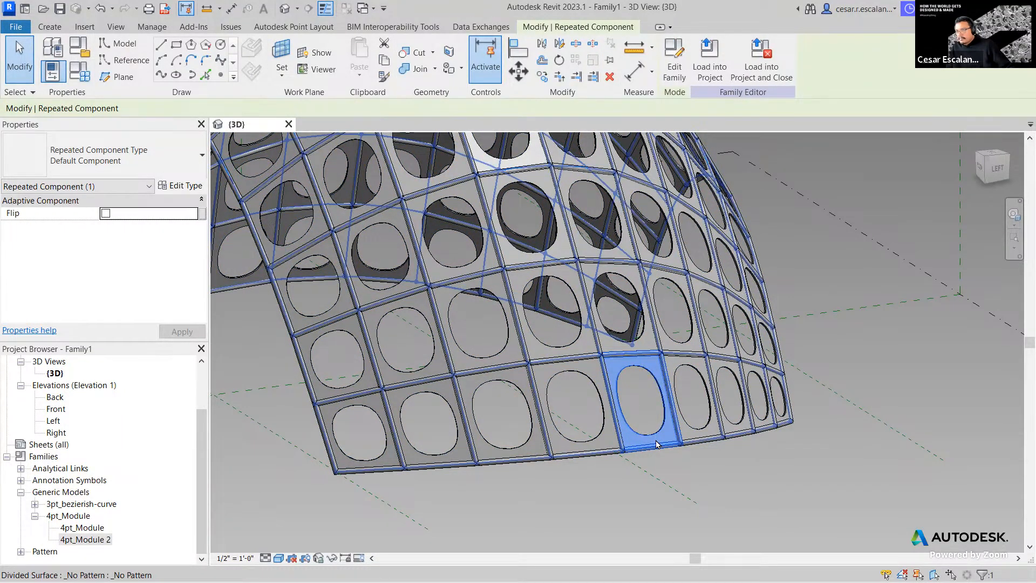
pyautogui.click(655, 444)
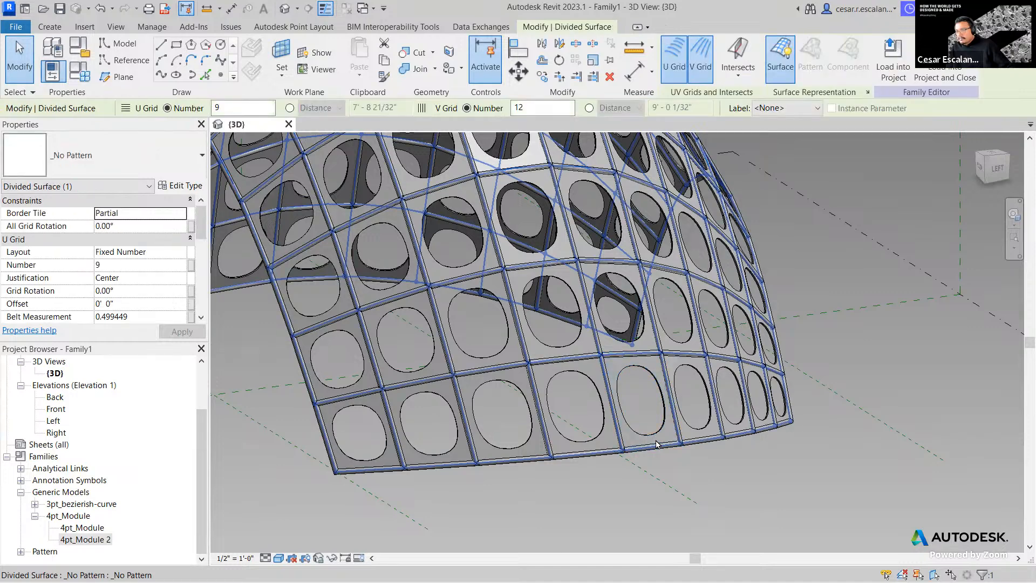
pyautogui.press('Tab')
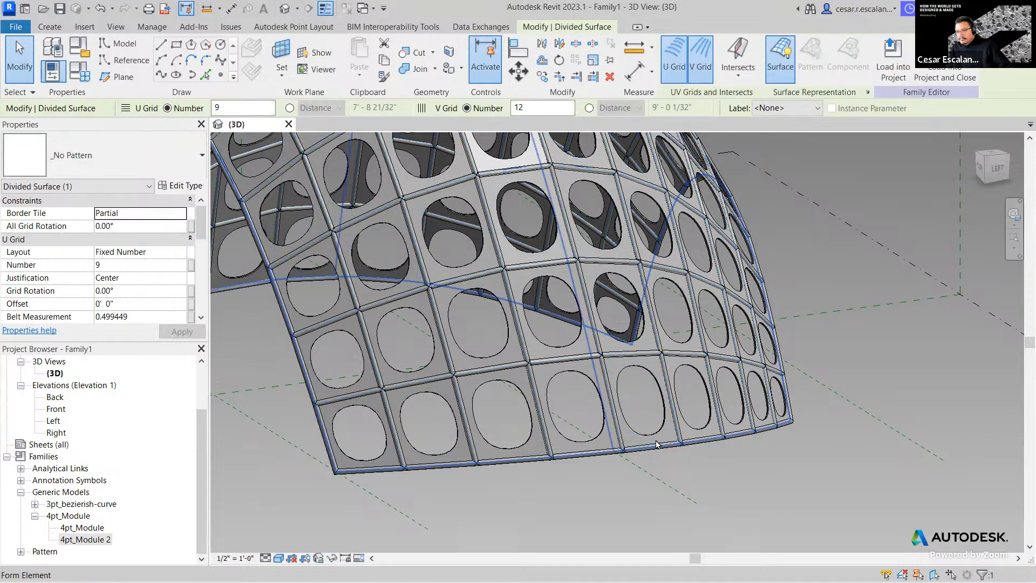
pyautogui.press('Tab')
pyautogui.click(656, 443)
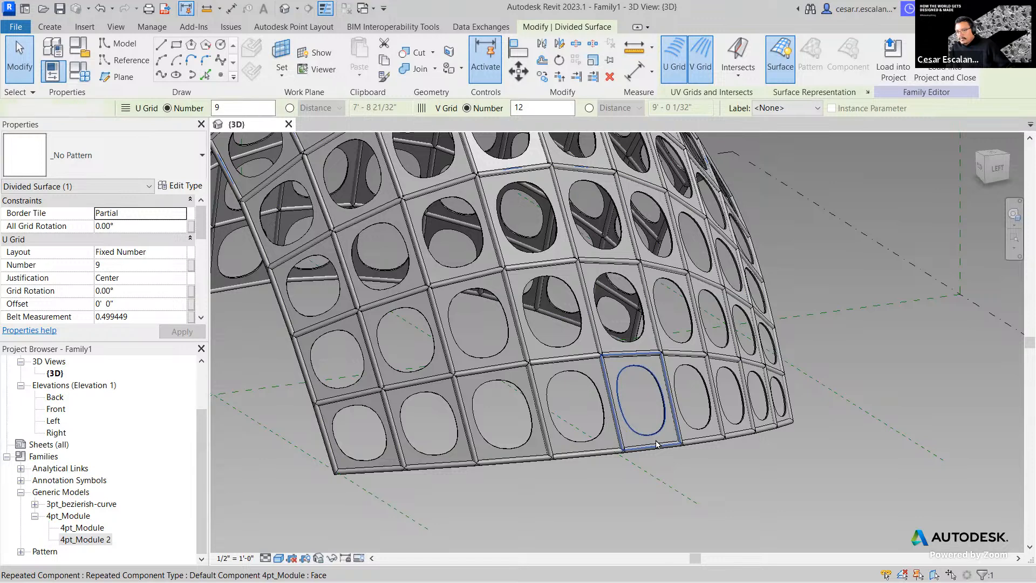
pyautogui.click(139, 171)
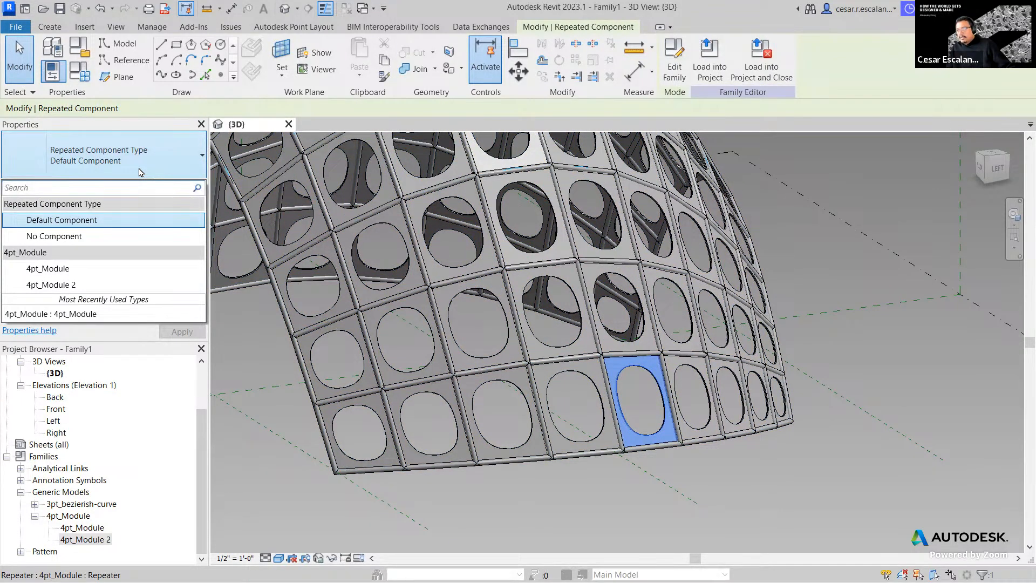
pyautogui.click(75, 285)
# - Reselect that single module and delete it, leaving its grid bay empty
pyautogui.press('Escape')
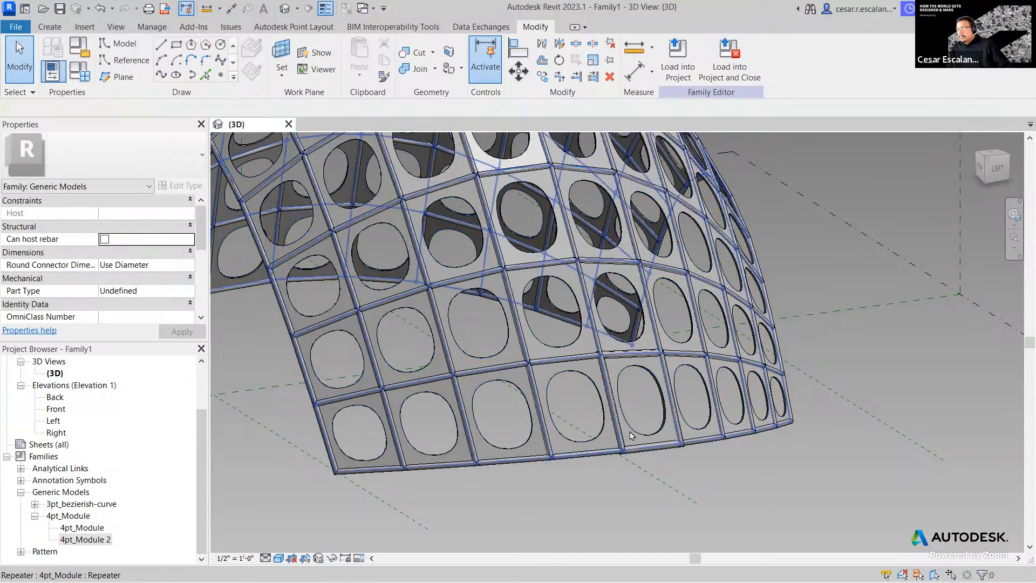
pyautogui.scroll(4, 685, 460)
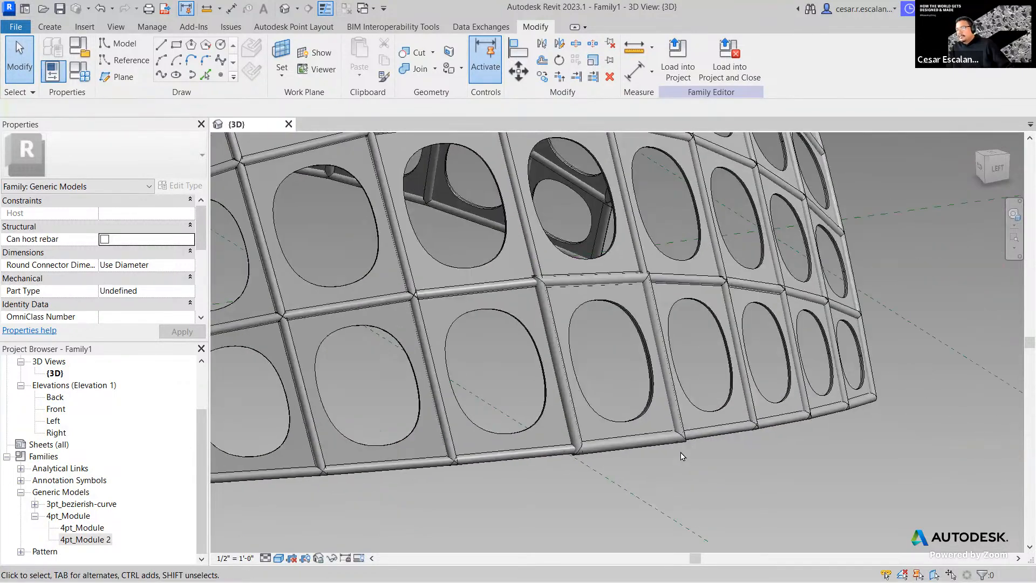
pyautogui.click(640, 420)
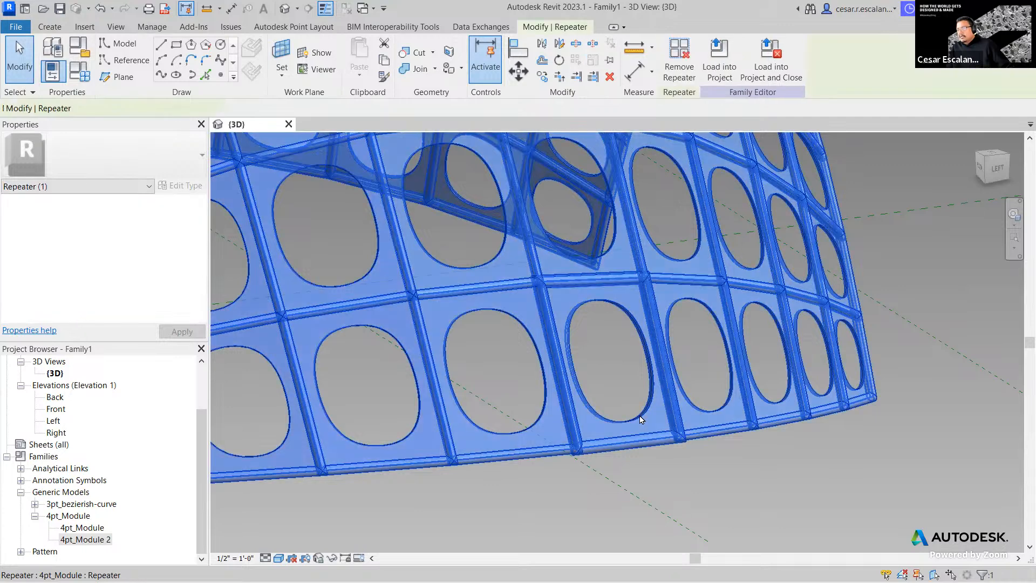
pyautogui.press('Escape')
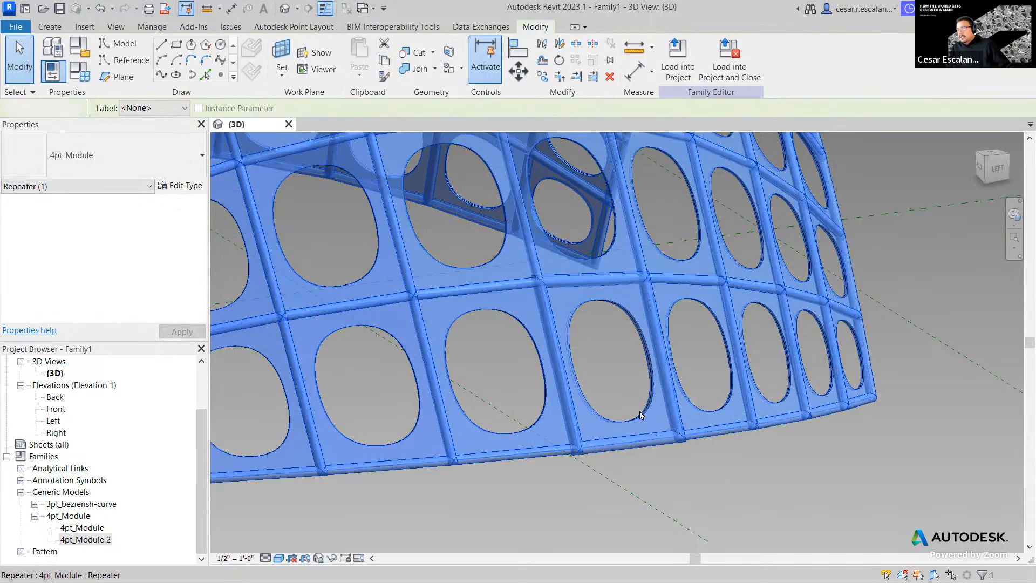
pyautogui.press('Tab')
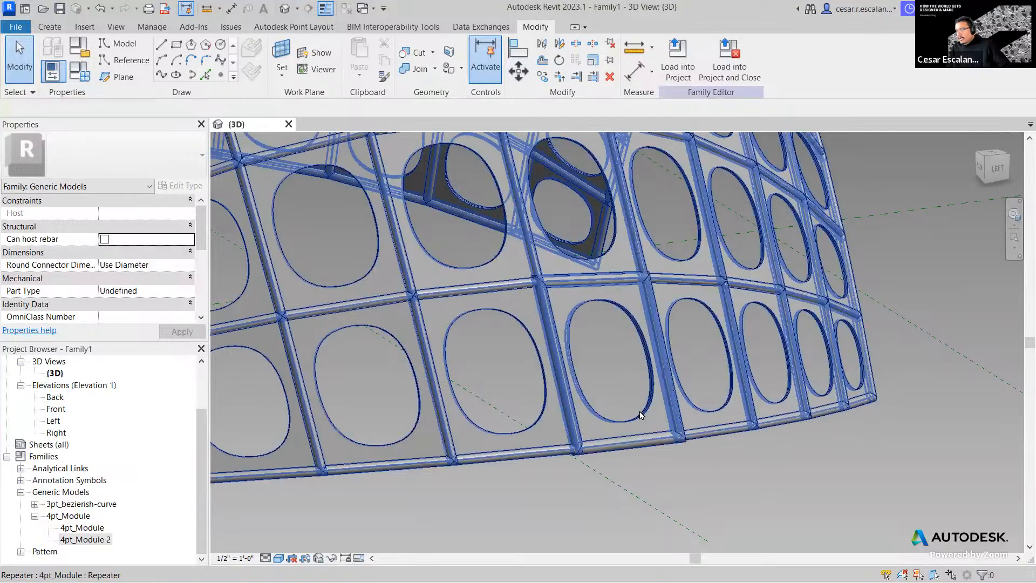
pyautogui.press('Tab')
pyautogui.click(640, 415)
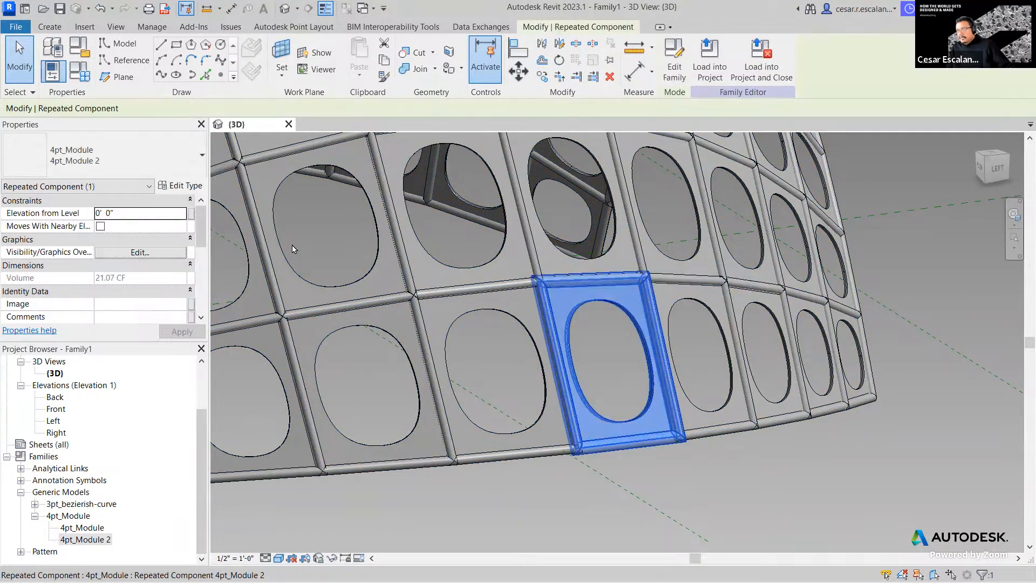
pyautogui.click(132, 166)
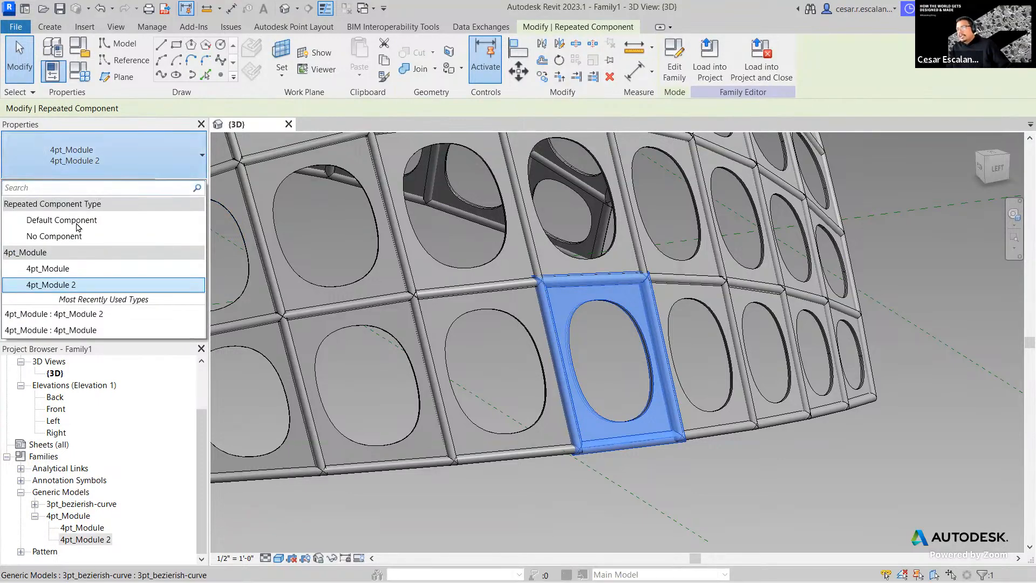
pyautogui.press('Delete')
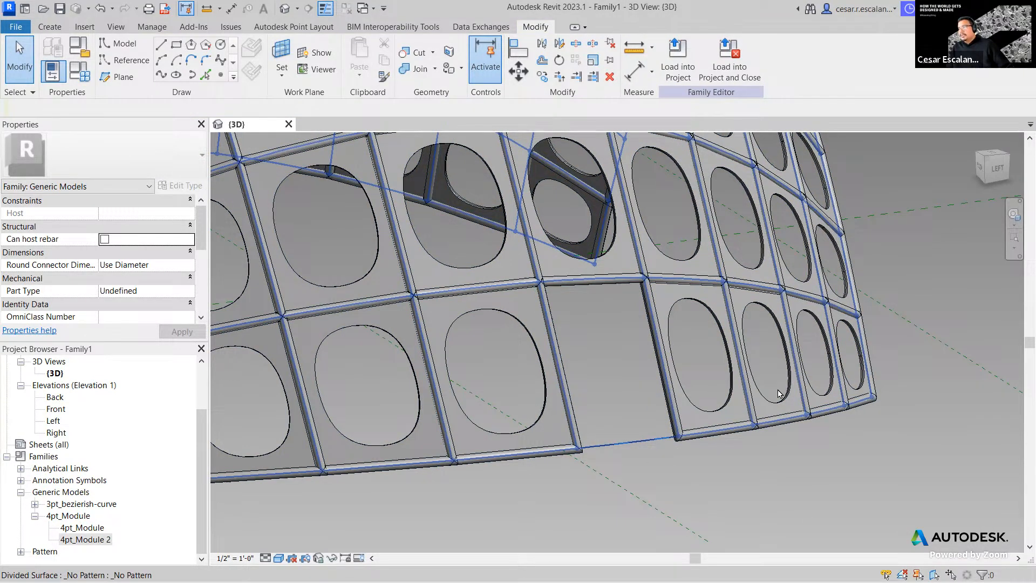
pyautogui.scroll(-3, 760, 437)
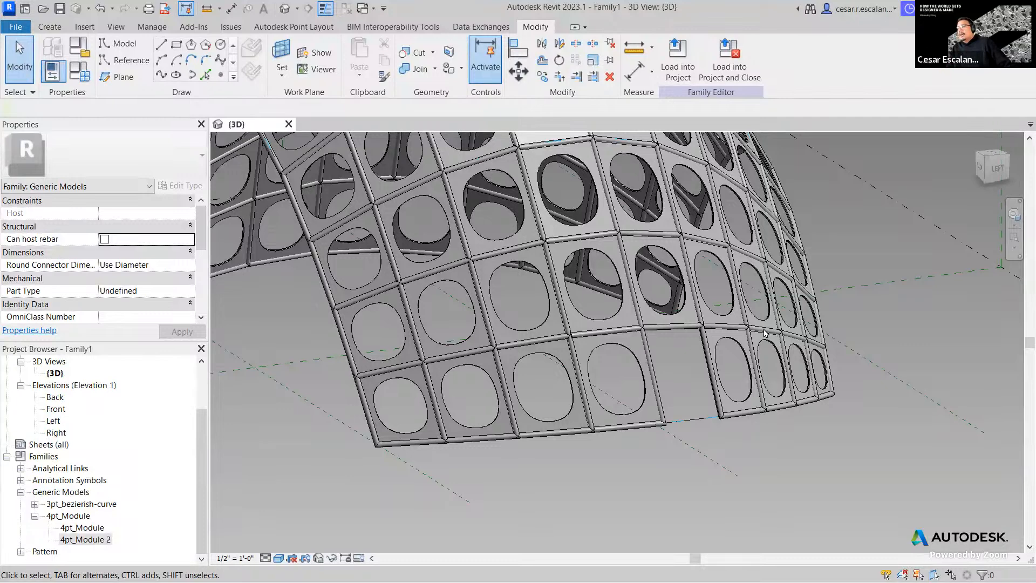
pyautogui.scroll(-2, 761, 358)
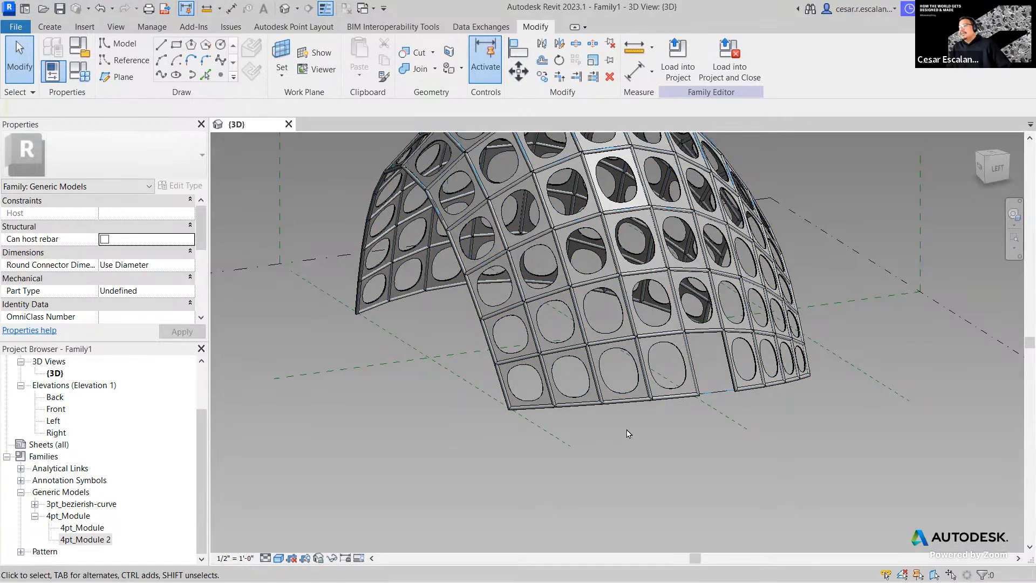
pyautogui.keyDown('shift'); pyautogui.moveTo(677, 438); pyautogui.dragTo(806, 377, button='middle'); pyautogui.keyUp('shift')
pyautogui.scroll(-2, 788, 362)
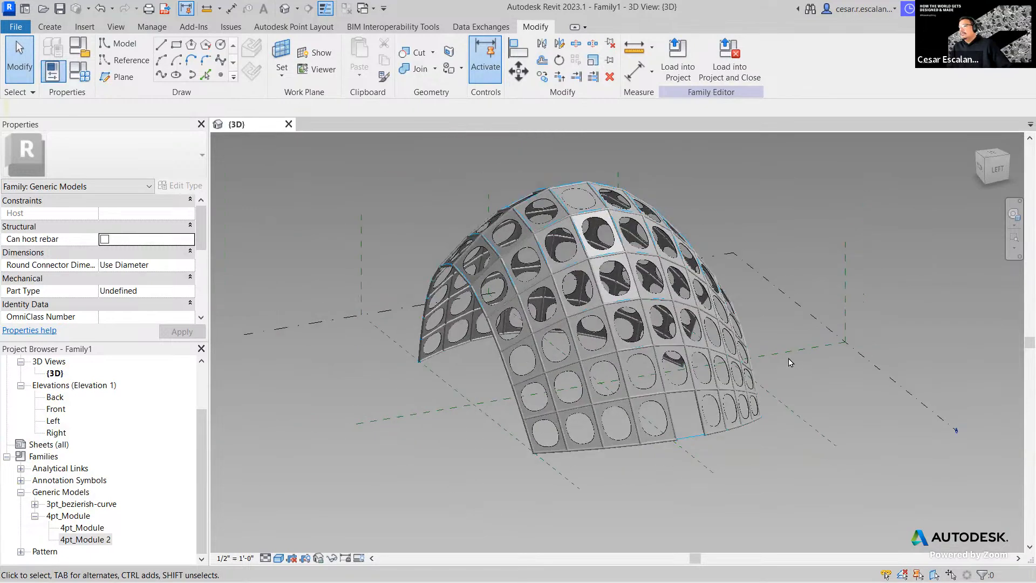
pyautogui.scroll(3, 600, 190)
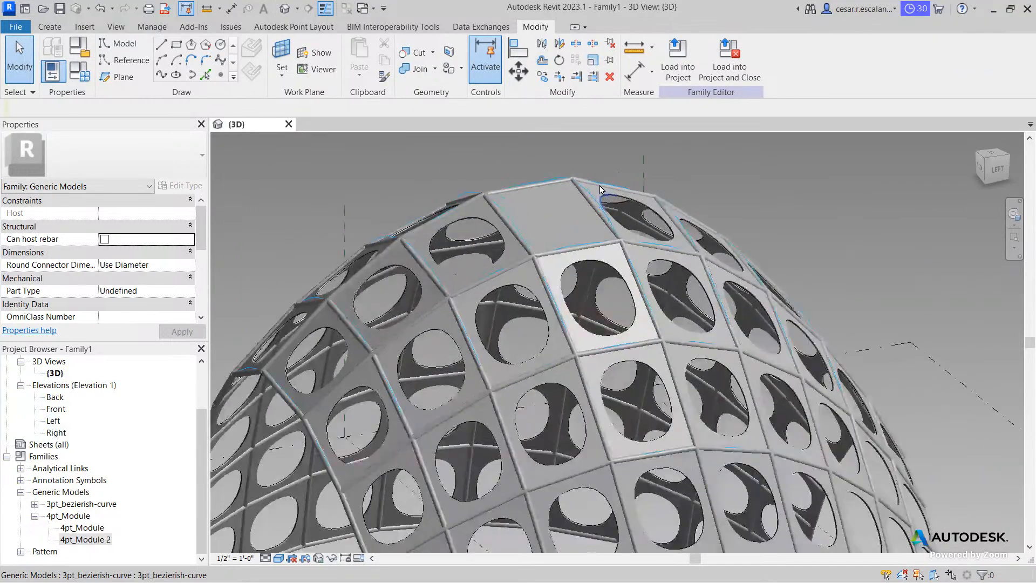
pyautogui.scroll(-1, 599, 190)
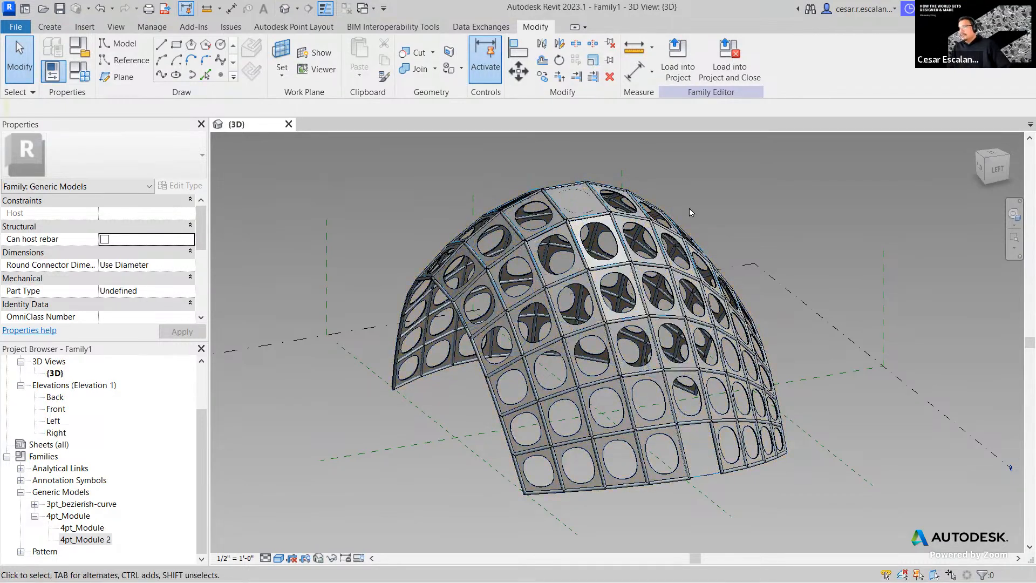
pyautogui.keyDown('shift'); pyautogui.moveTo(701, 203); pyautogui.dragTo(667, 319, button='middle'); pyautogui.keyUp('shift')
pyautogui.scroll(2, 667, 309)
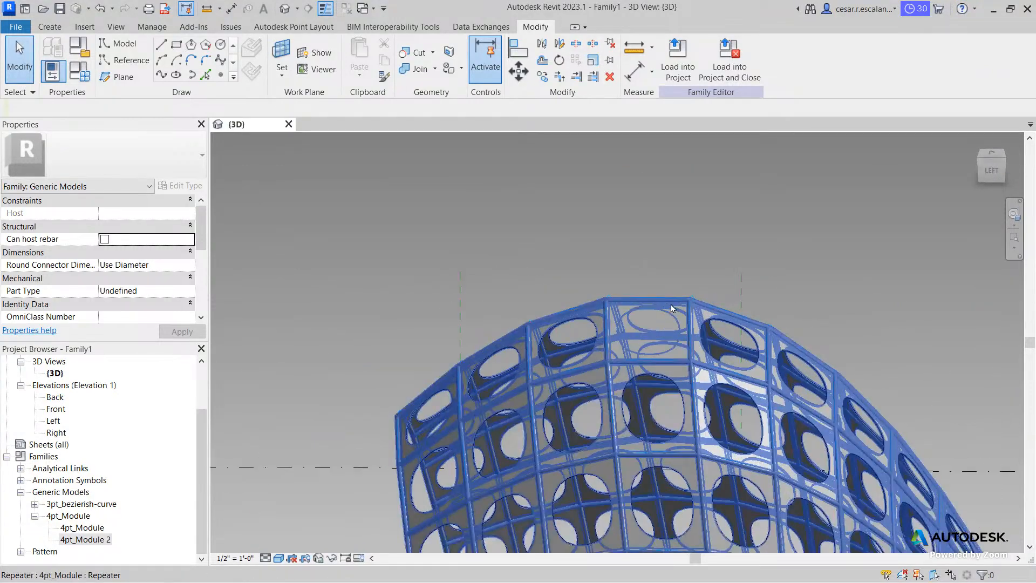
pyautogui.keyDown('shift'); pyautogui.moveTo(682, 404); pyautogui.dragTo(592, 406, button='middle'); pyautogui.keyUp('shift')
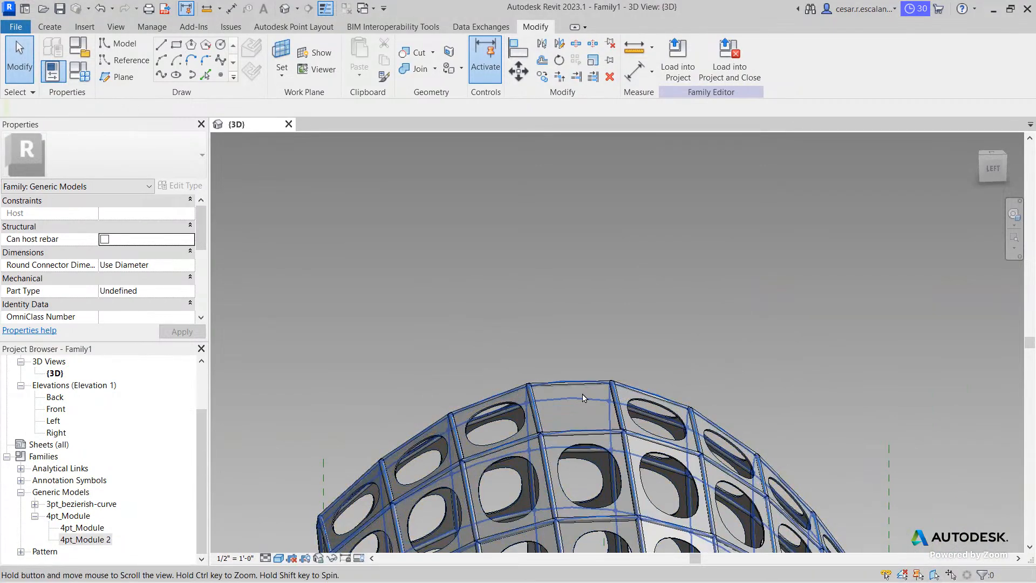
pyautogui.moveTo(560, 409); pyautogui.dragTo(587, 376, button='middle')
pyautogui.scroll(5, 580, 367)
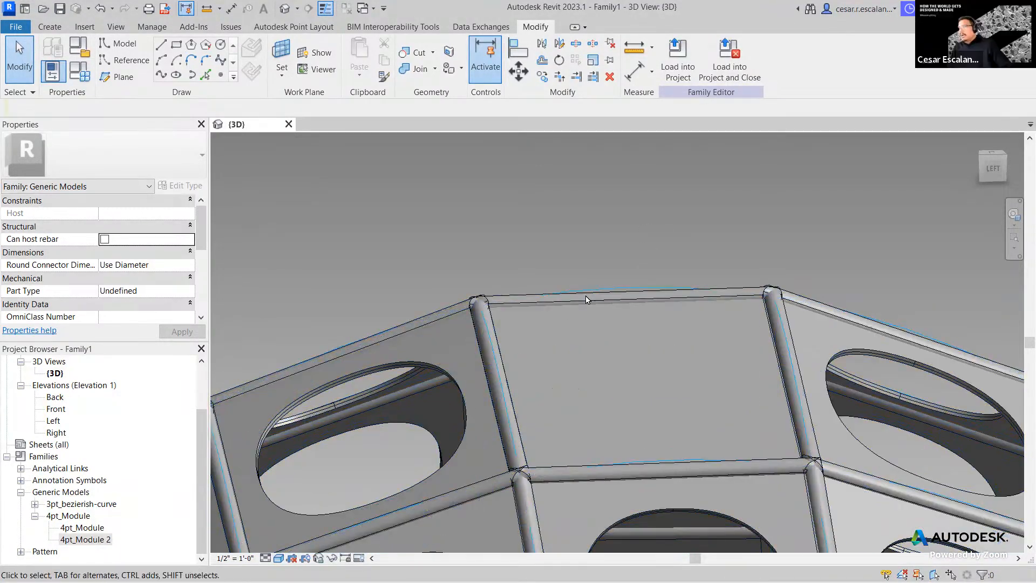
pyautogui.scroll(-5, 579, 304)
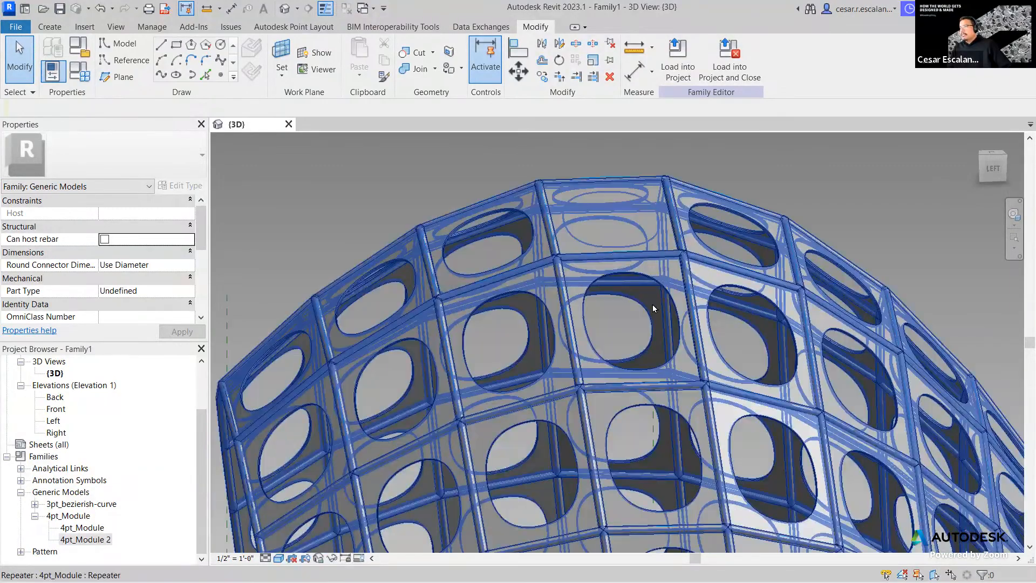
pyautogui.scroll(-5, 648, 319)
pyautogui.scroll(2, 641, 214)
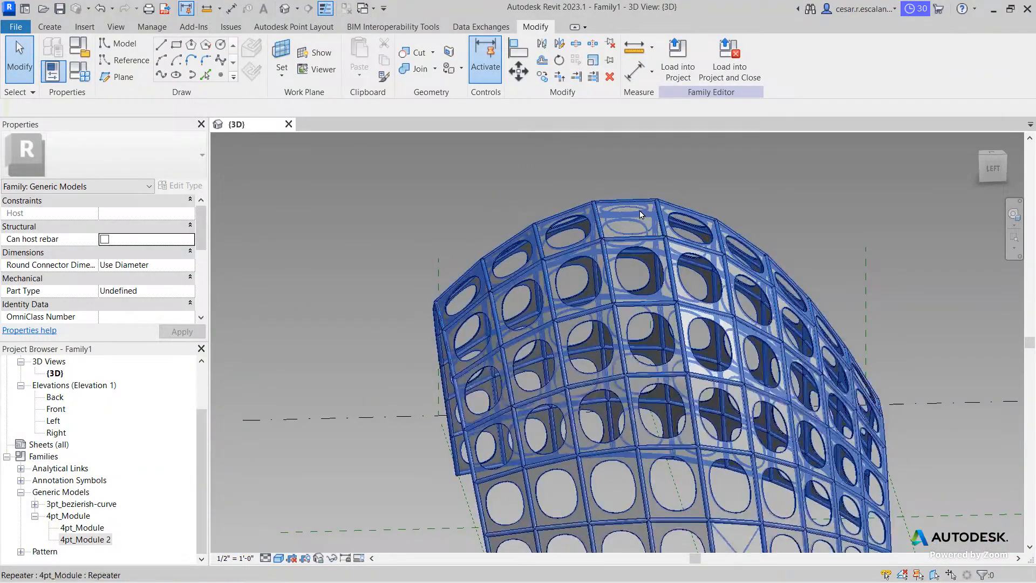
pyautogui.scroll(3, 648, 202)
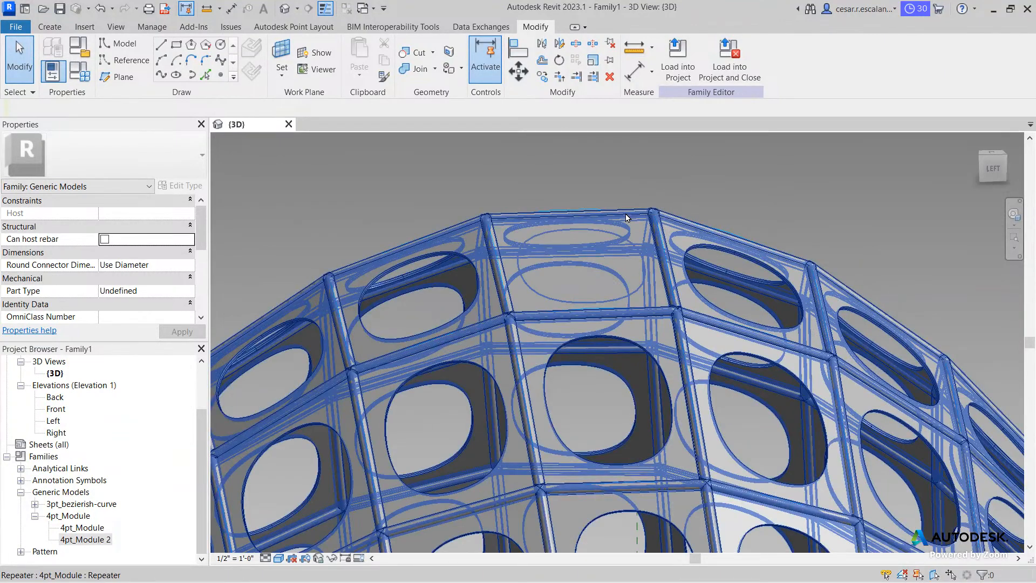
pyautogui.press('Tab')
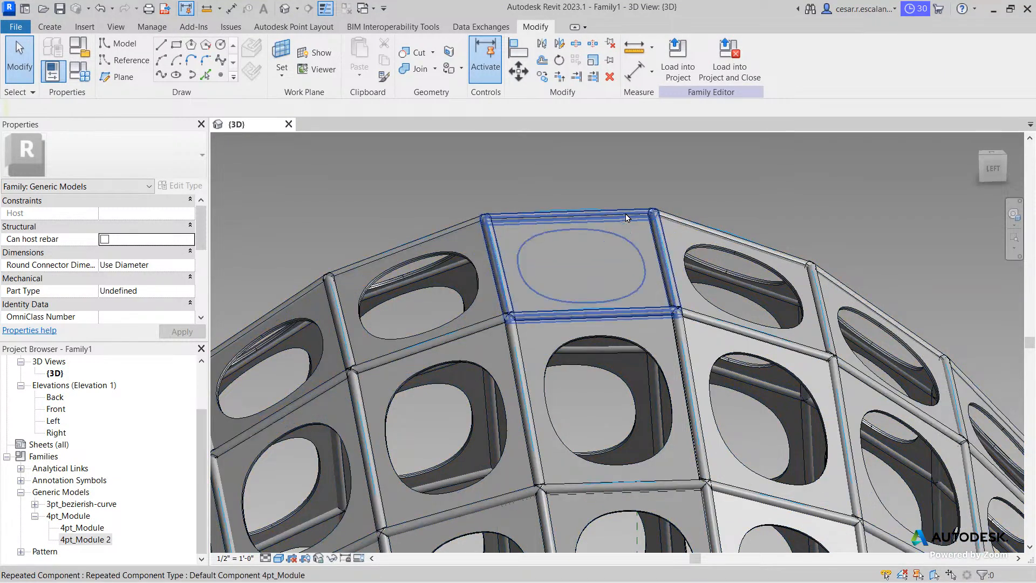
pyautogui.click(627, 218)
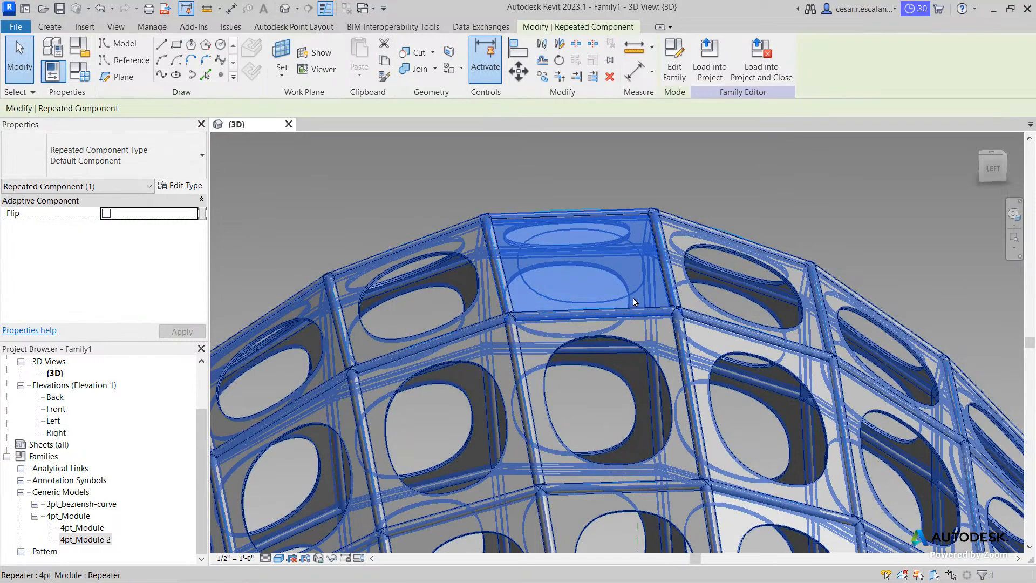
pyautogui.click(709, 304)
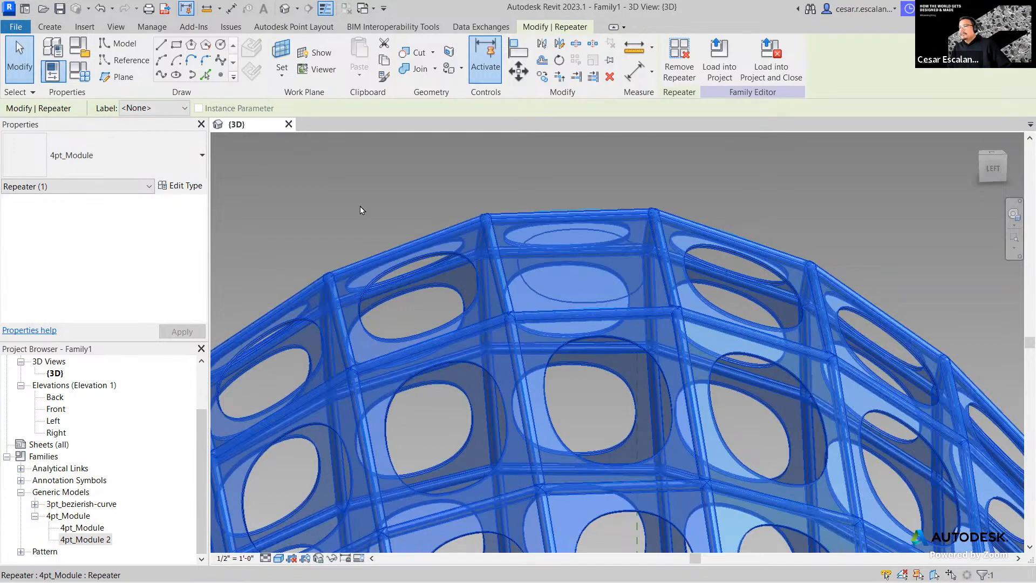
pyautogui.click(422, 170)
pyautogui.scroll(-2, 644, 418)
pyautogui.moveTo(645, 418); pyautogui.dragTo(557, 226, button='middle')
pyautogui.scroll(-1, 558, 226)
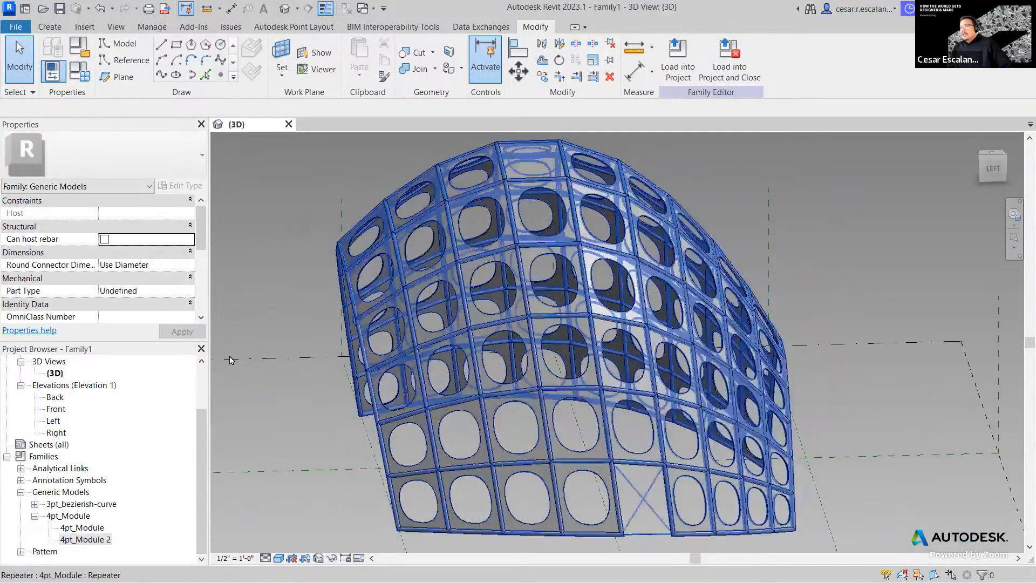
# - Open 4pt_Module.rfa for editing from its Project Browser entry
pyautogui.rightClick(75, 519)
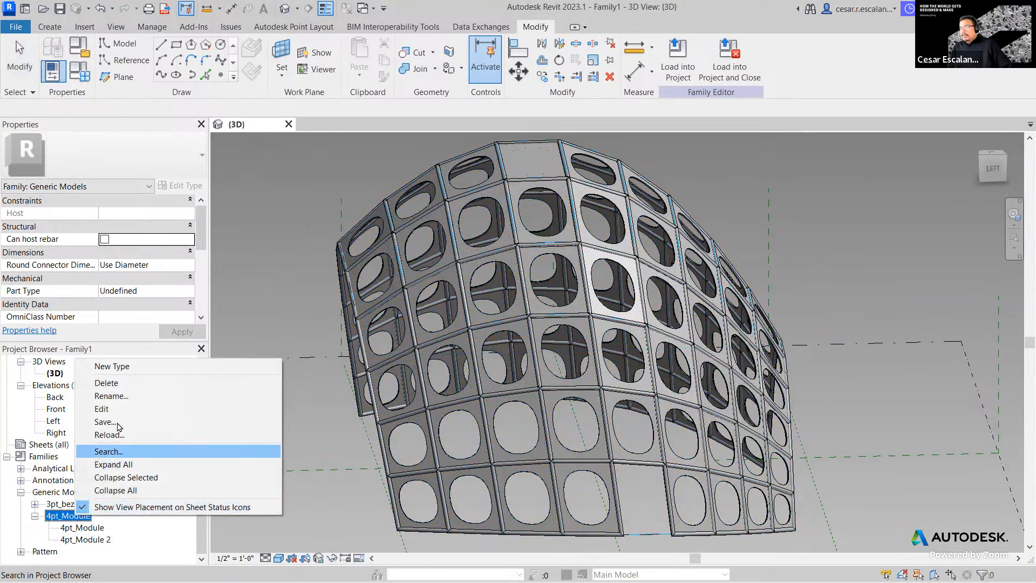
pyautogui.click(102, 409)
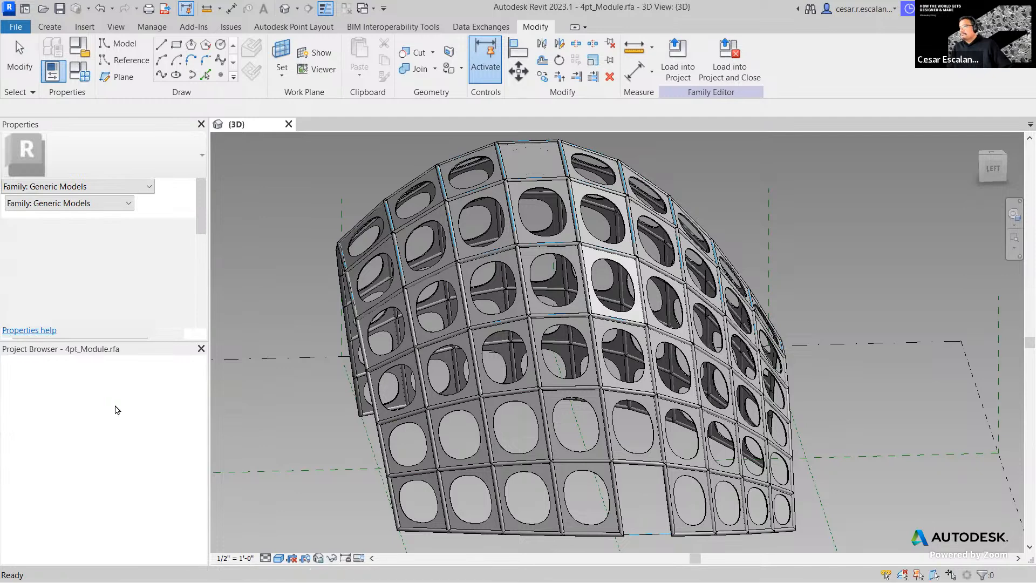
pyautogui.scroll(8, 553, 418)
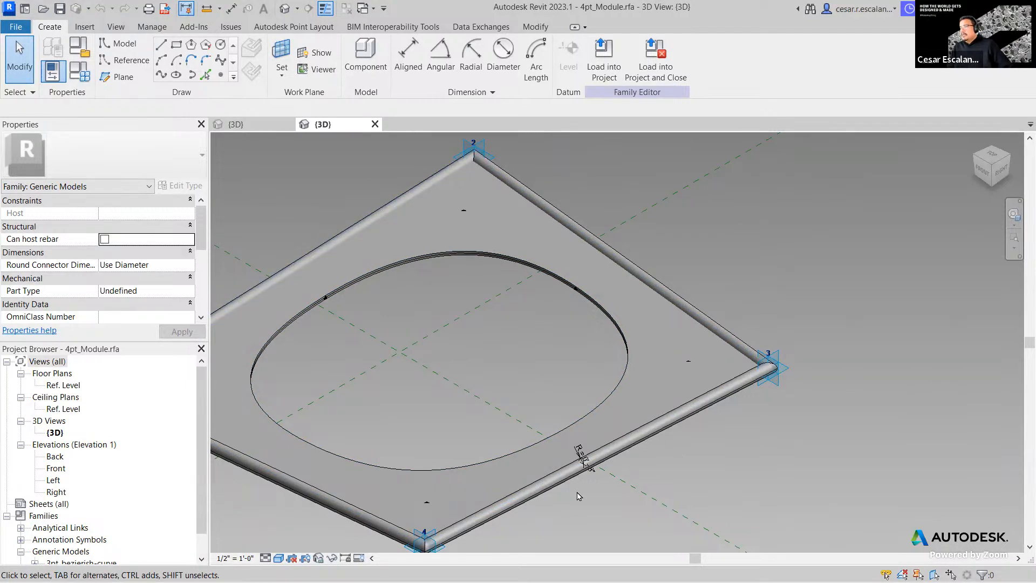
pyautogui.scroll(4, 581, 464)
pyautogui.scroll(-2, 583, 440)
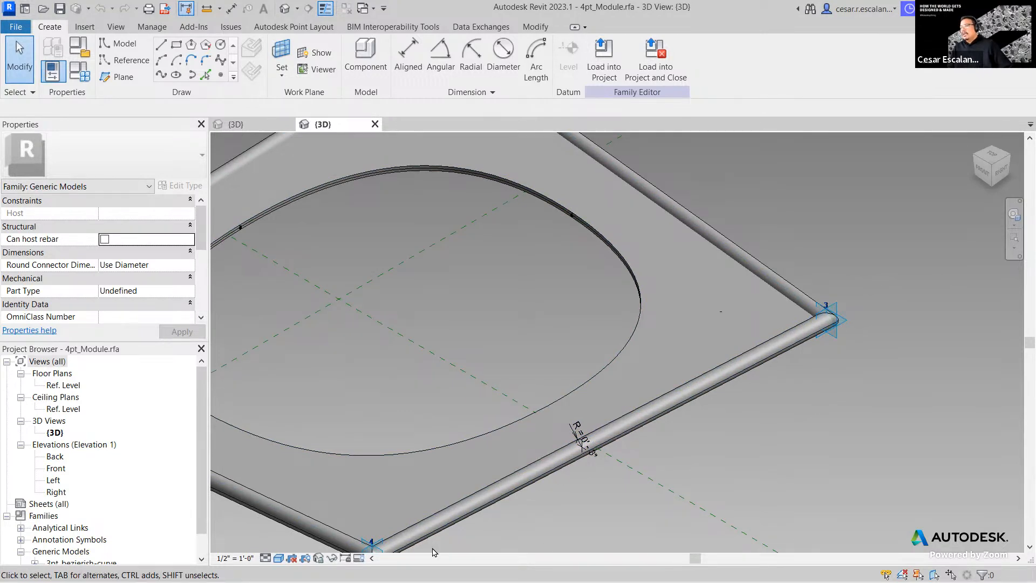
pyautogui.scroll(-3, 909, 391)
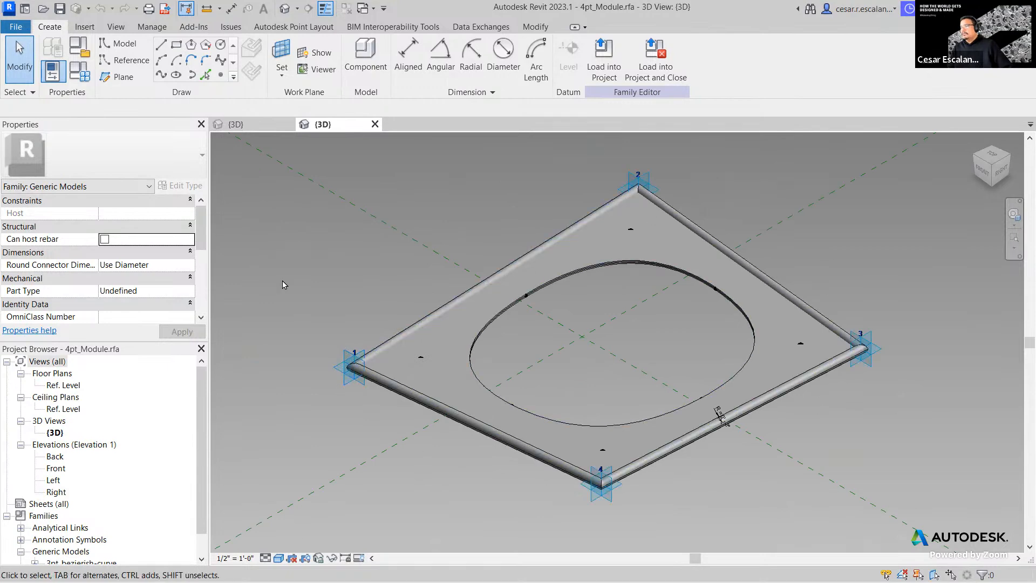
pyautogui.scroll(2, 630, 404)
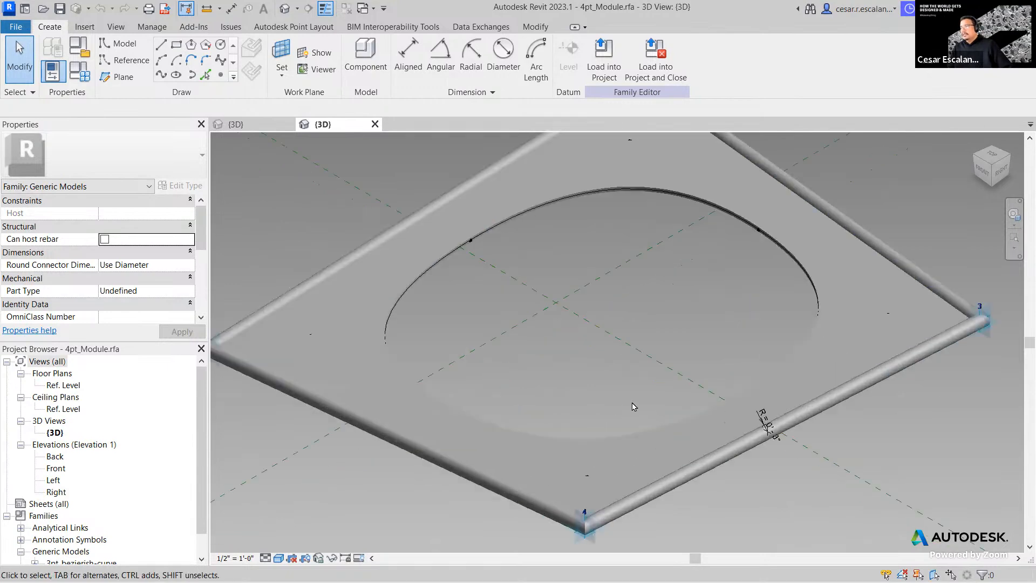
pyautogui.click(610, 442)
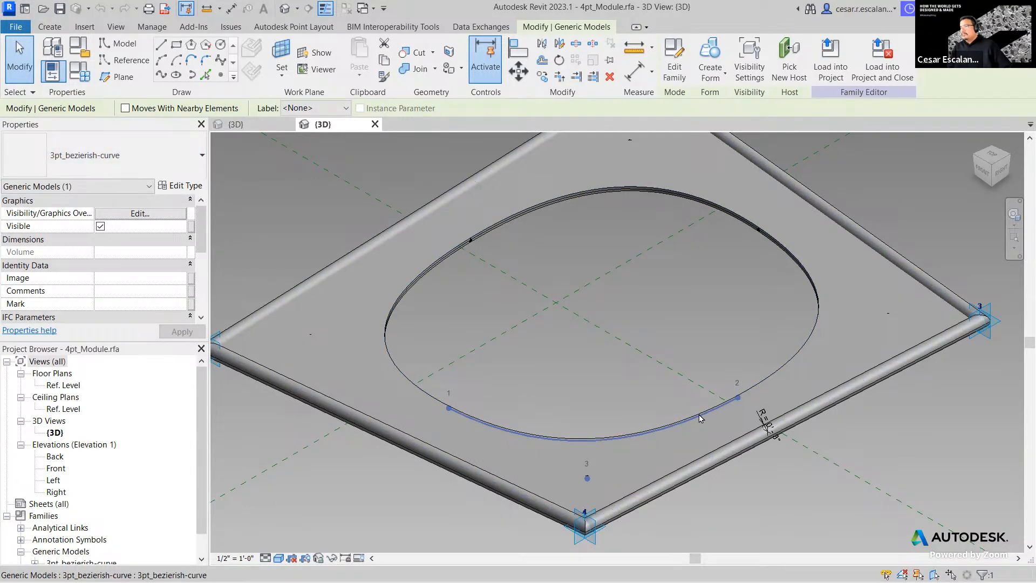
pyautogui.click(668, 456)
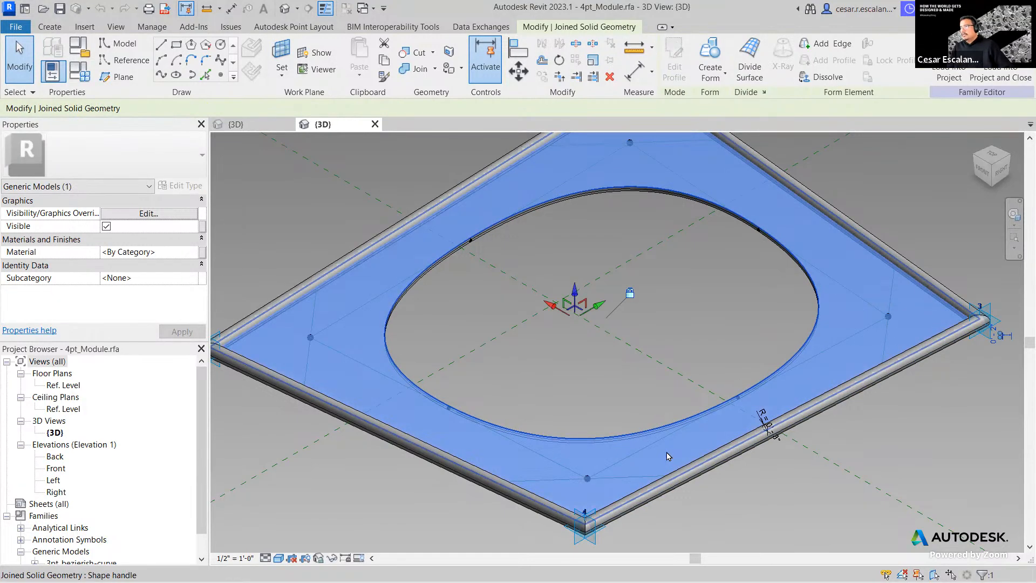
pyautogui.click(776, 512)
pyautogui.click(699, 420)
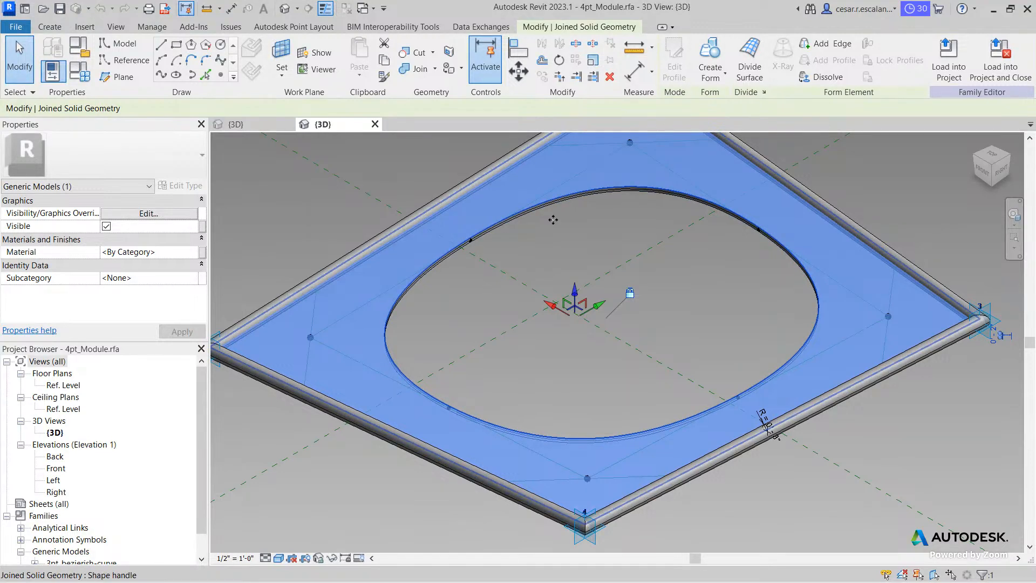
pyautogui.click(279, 558)
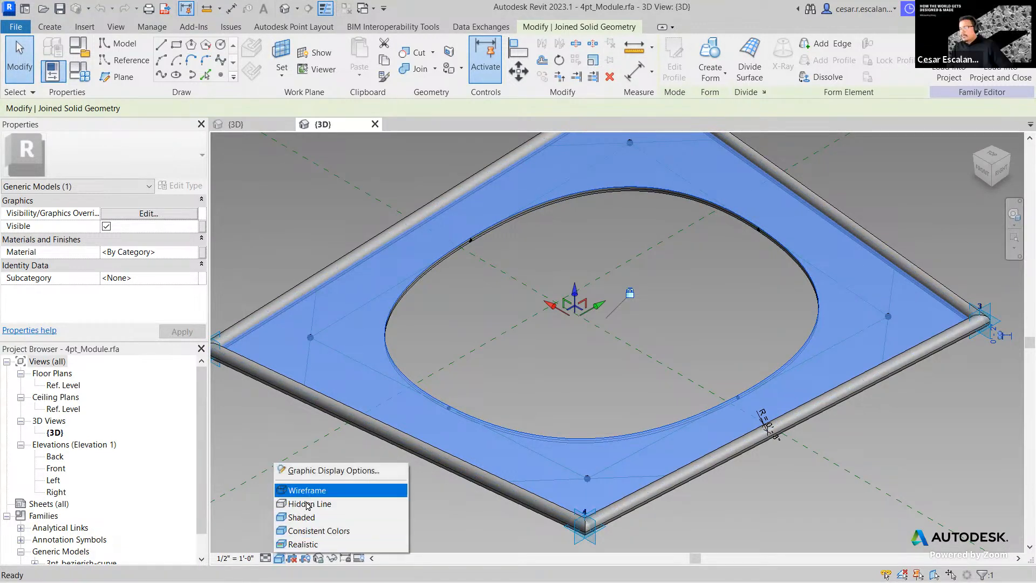
pyautogui.click(267, 558)
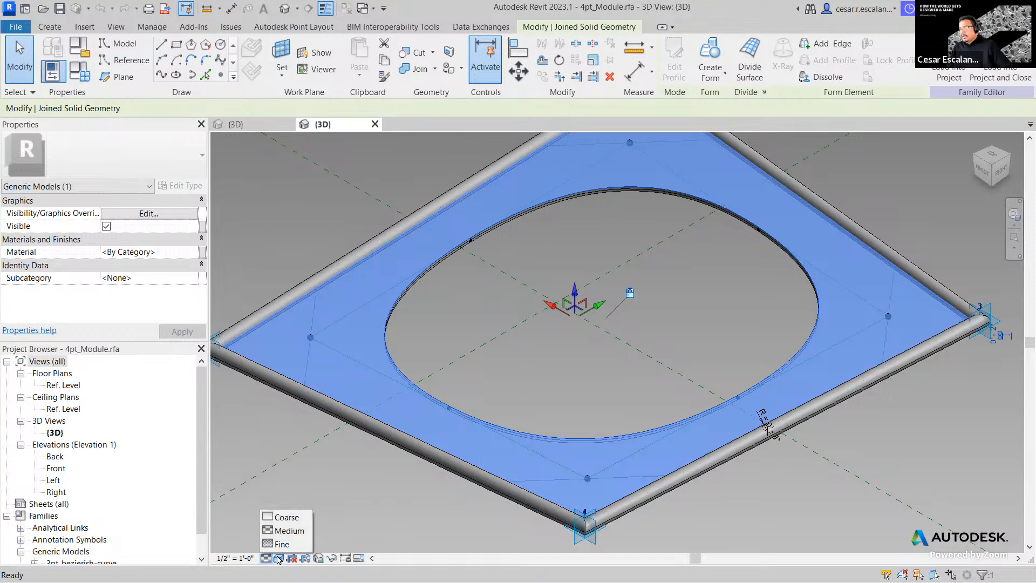
pyautogui.click(279, 558)
pyautogui.click(302, 488)
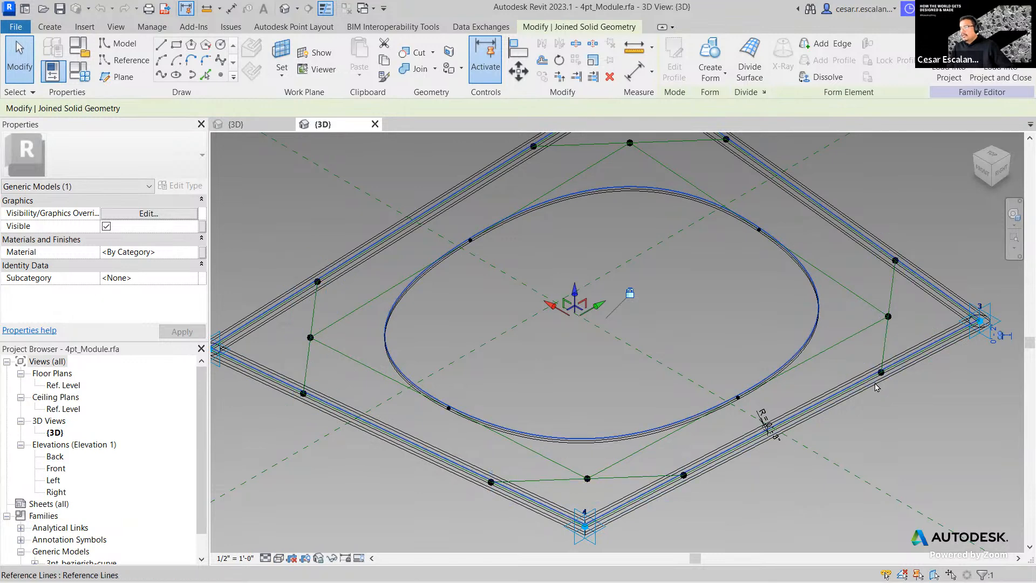
pyautogui.moveTo(764, 424); pyautogui.dragTo(779, 483, button='middle')
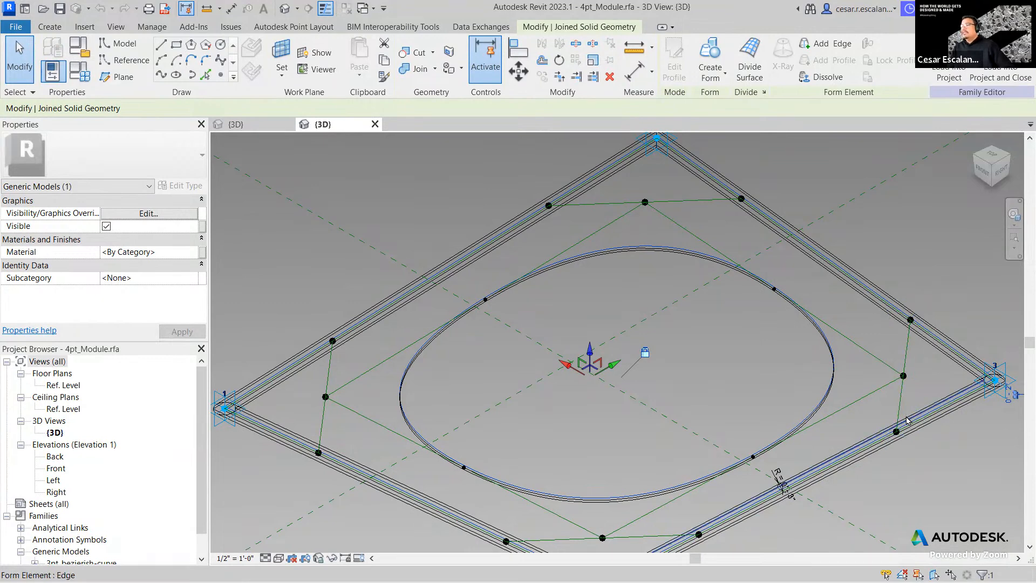
pyautogui.moveTo(779, 478); pyautogui.dragTo(674, 531, button='middle')
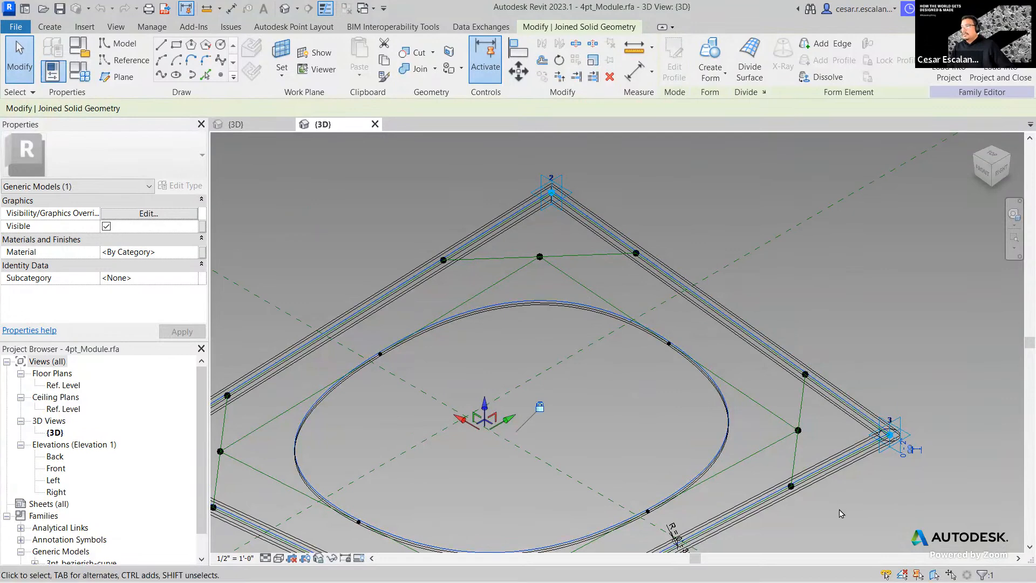
pyautogui.press('Tab')
pyautogui.press('Tab')
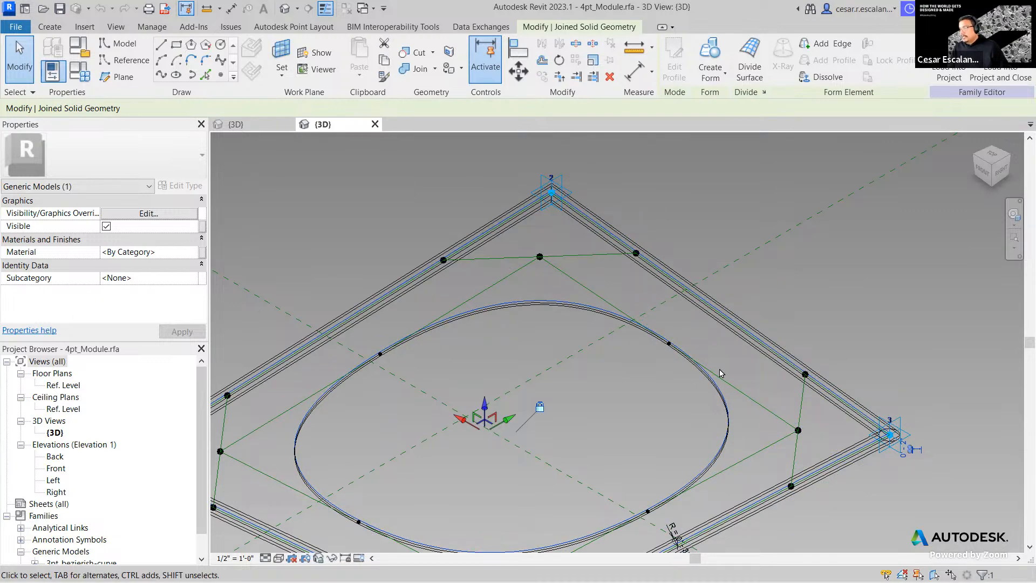
pyautogui.scroll(6, 662, 349)
pyautogui.scroll(3, 662, 349)
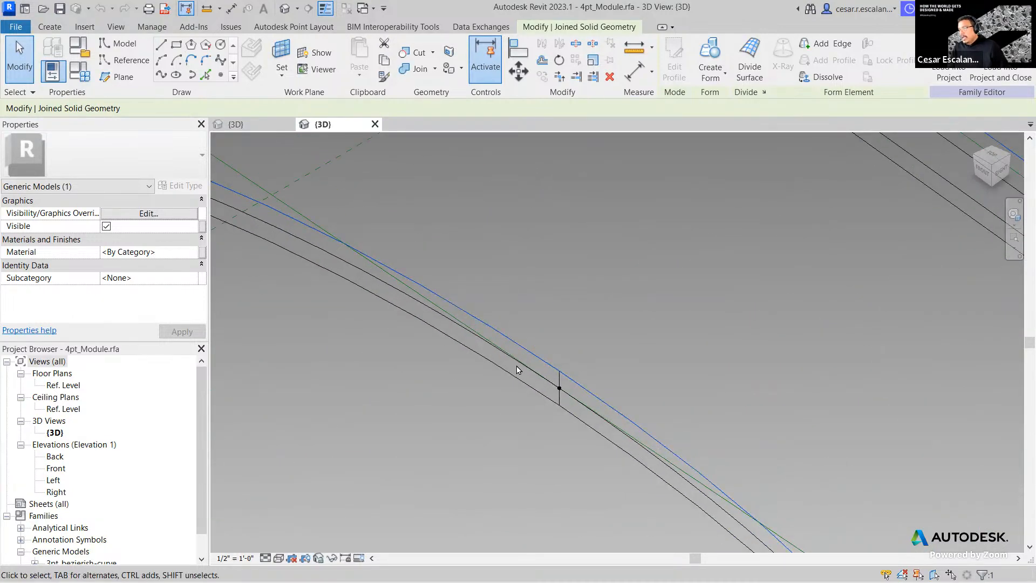
pyautogui.click(661, 378)
pyautogui.scroll(-5, 661, 378)
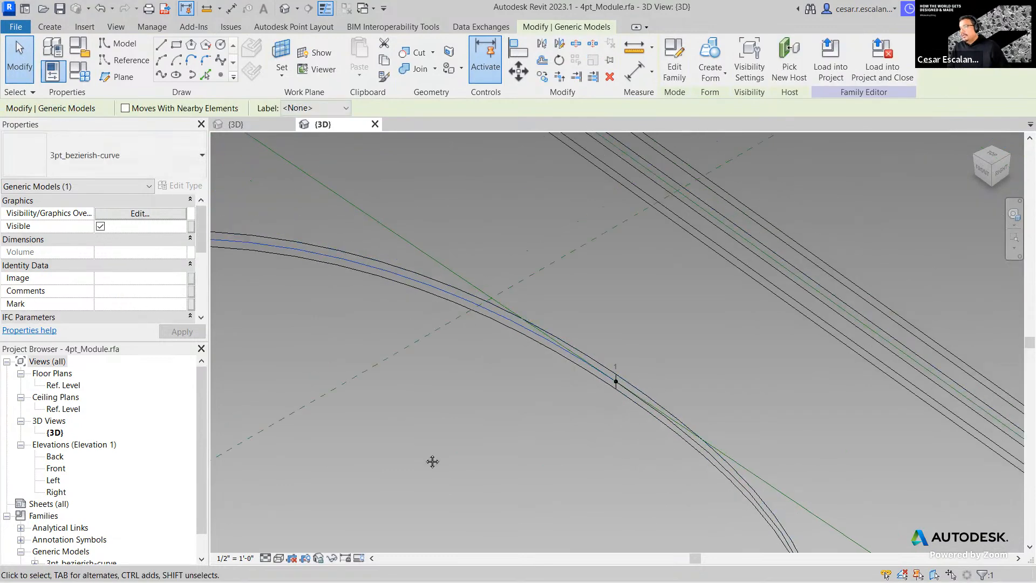
pyautogui.scroll(-2, 821, 418)
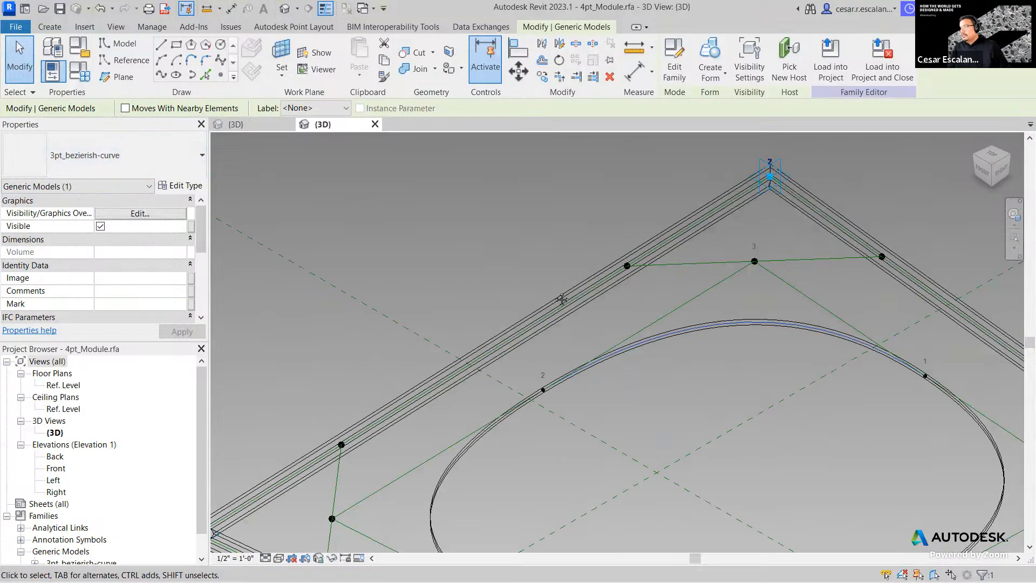
pyautogui.moveTo(556, 294); pyautogui.dragTo(558, 170, button='middle')
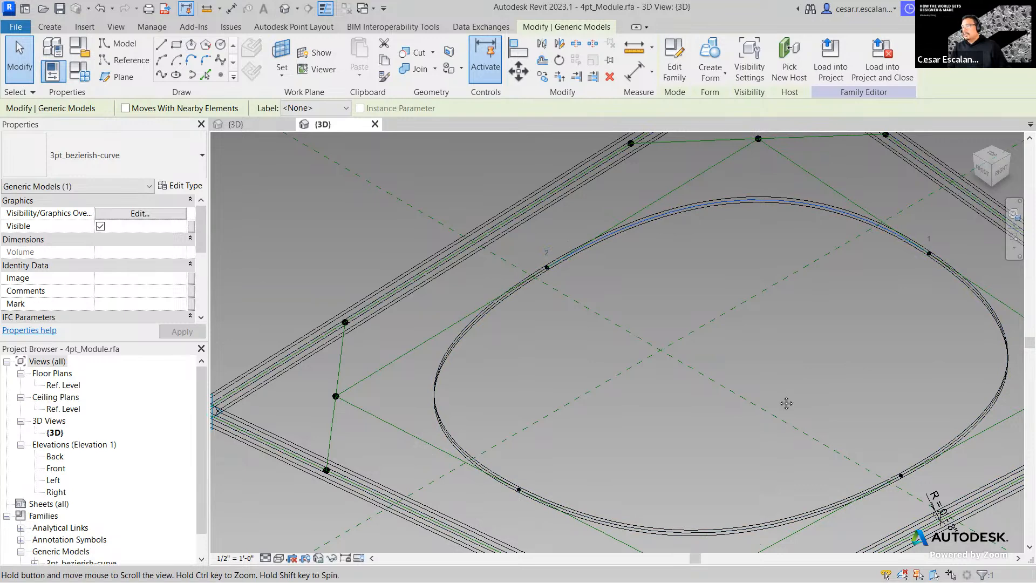
pyautogui.moveTo(786, 403); pyautogui.dragTo(776, 410, button='middle')
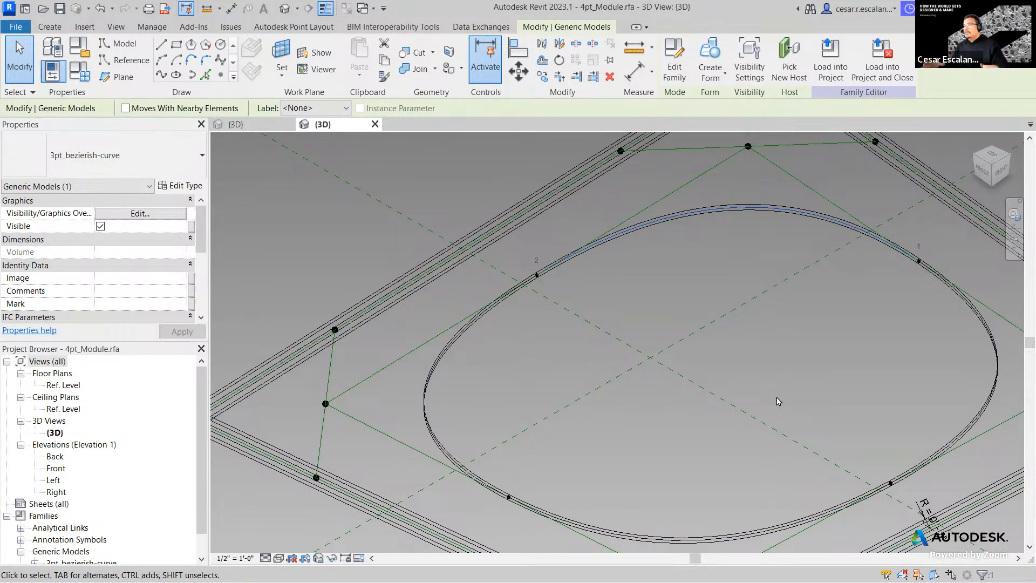
pyautogui.click(694, 276)
pyautogui.moveTo(702, 279); pyautogui.dragTo(677, 224)
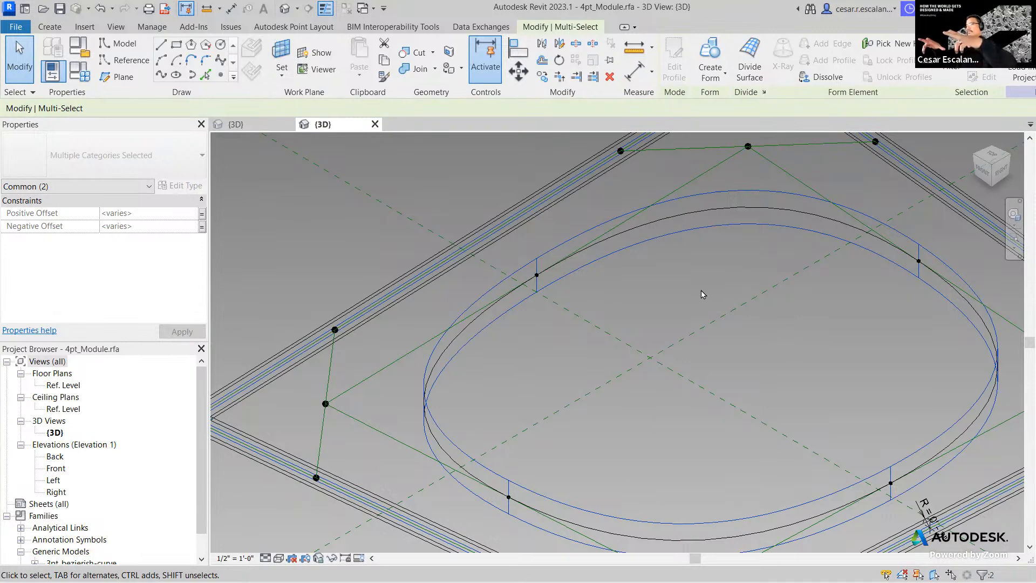
pyautogui.scroll(-4, 703, 294)
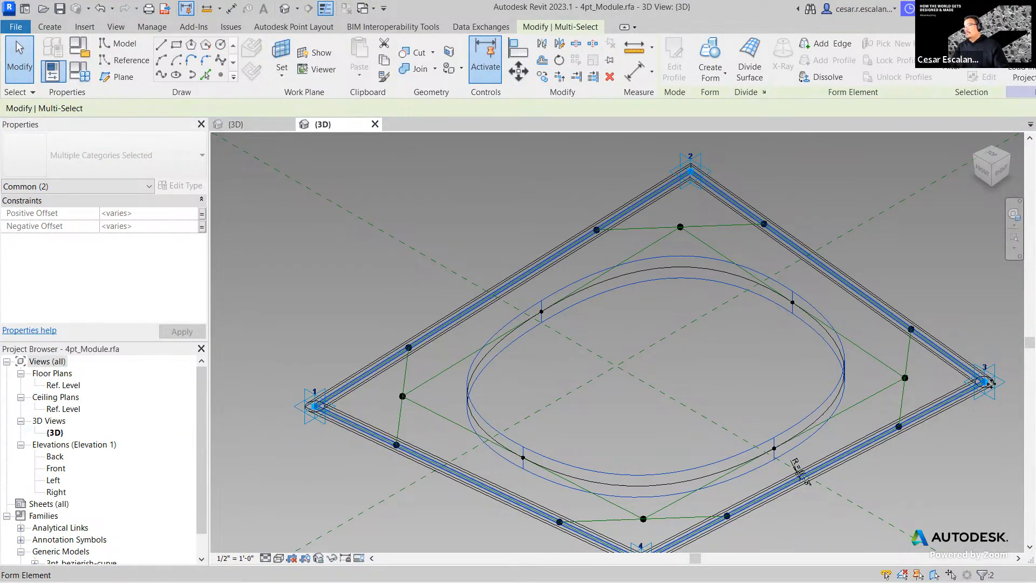
pyautogui.click(922, 512)
pyautogui.moveTo(936, 516); pyautogui.dragTo(794, 371)
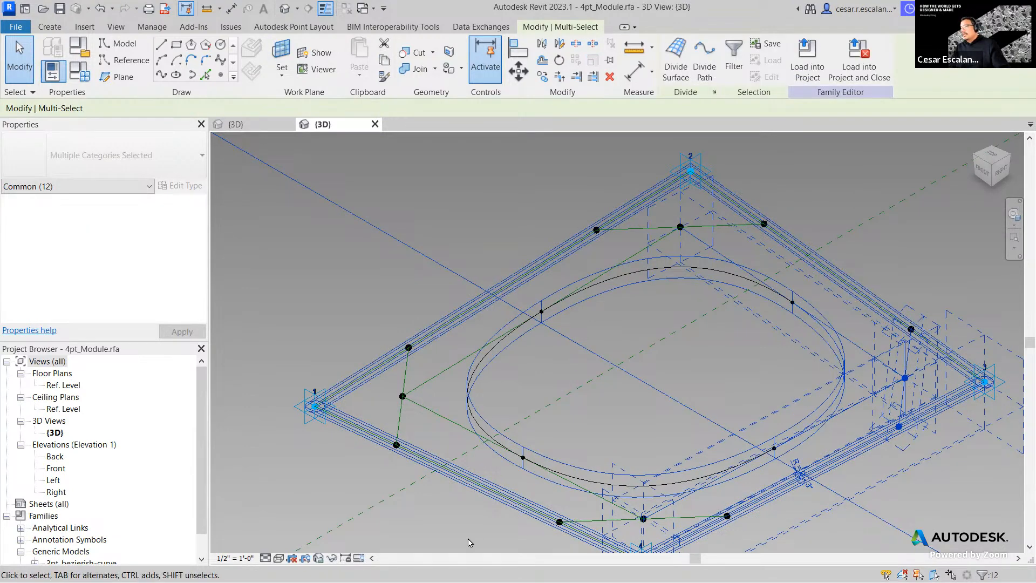
# - Switch the family view to Shaded and orbit to a low side view of the module
pyautogui.click(277, 561)
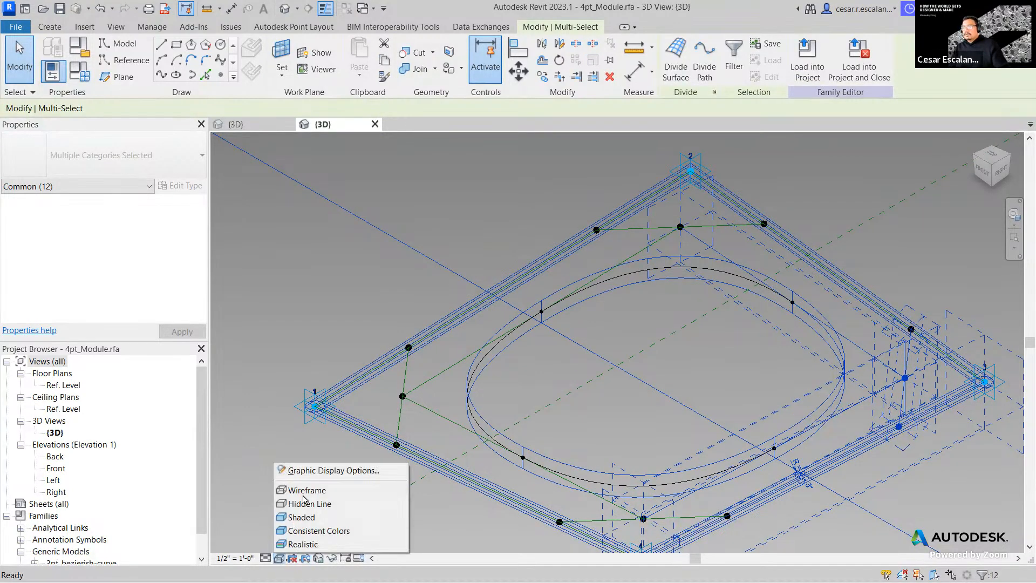
pyautogui.click(314, 518)
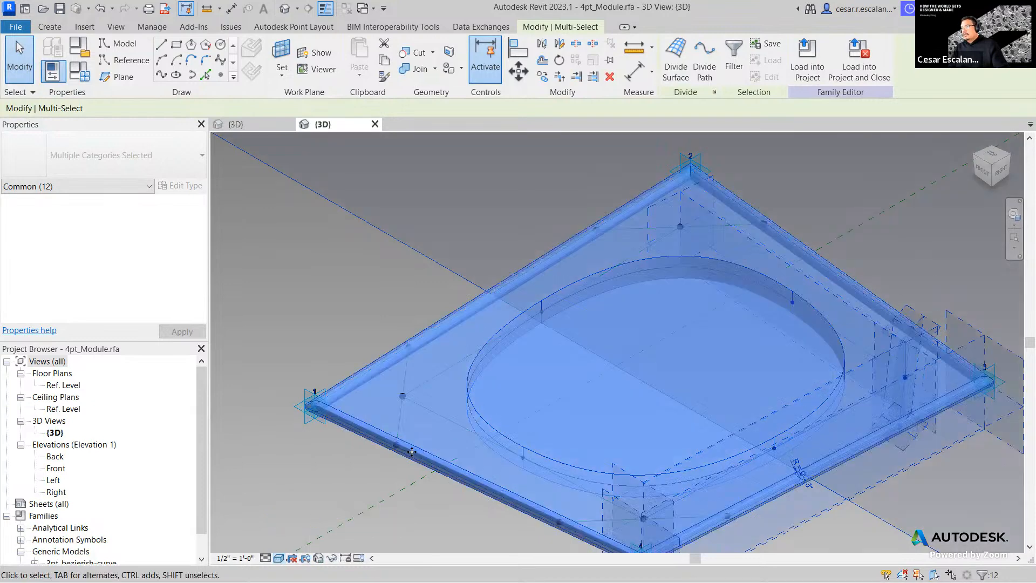
pyautogui.moveTo(751, 448)
pyautogui.mouseDown(button='middle')
pyautogui.moveTo(630, 455)
pyautogui.moveTo(632, 388)
pyautogui.moveTo(700, 279)
pyautogui.moveTo(655, 313)
pyautogui.mouseUp(button='middle')
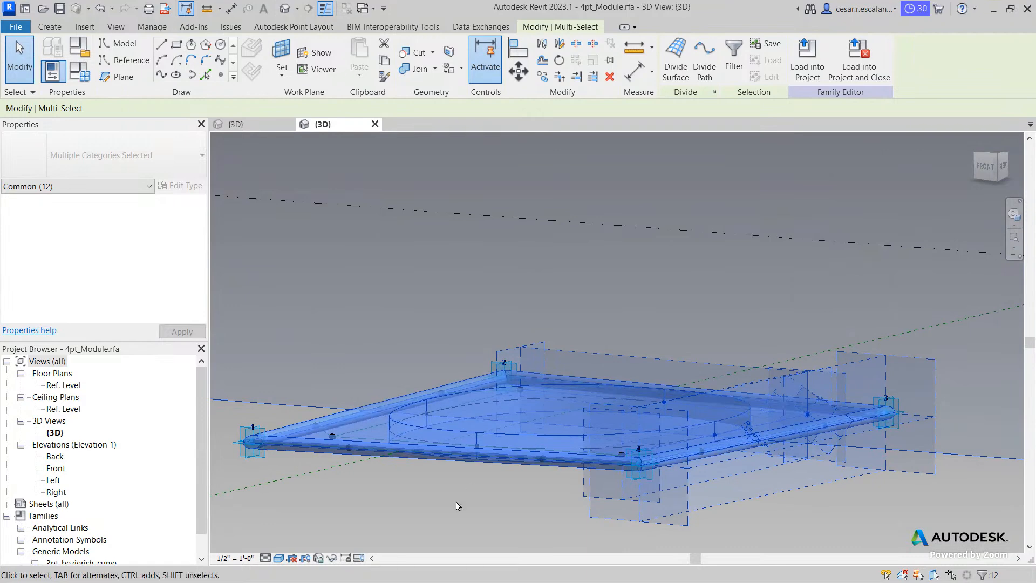
pyautogui.press('Escape')
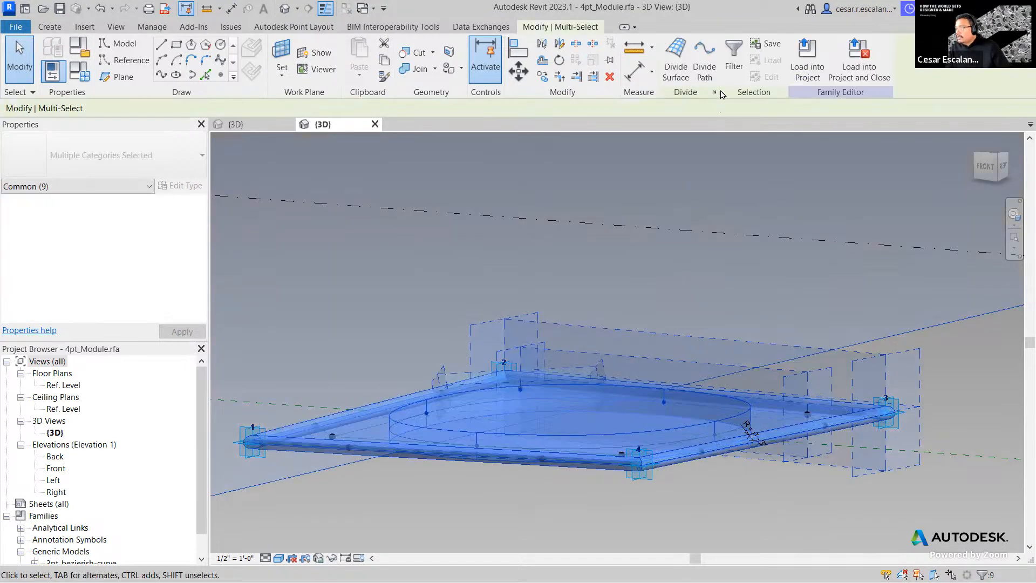
# - Filter the selection down to the Generic Models (Void) form to check its offsets
pyautogui.click(734, 56)
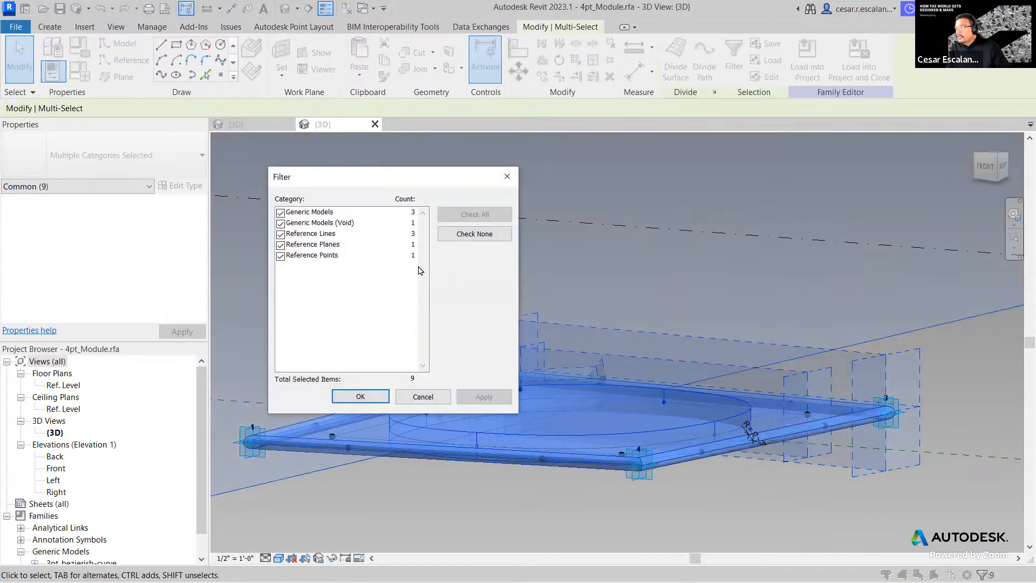
pyautogui.click(475, 233)
pyautogui.click(281, 223)
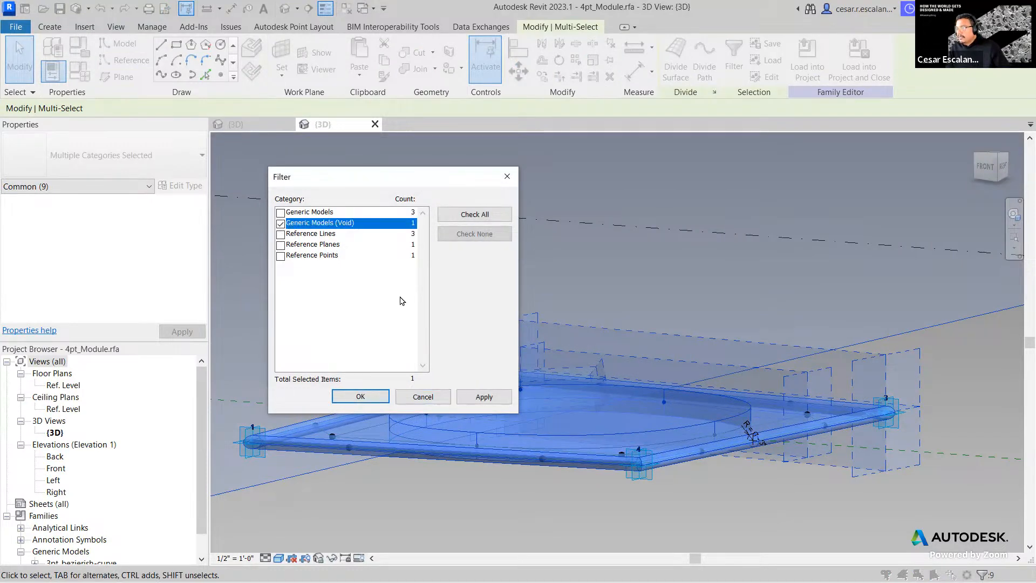
pyautogui.click(483, 397)
pyautogui.click(361, 397)
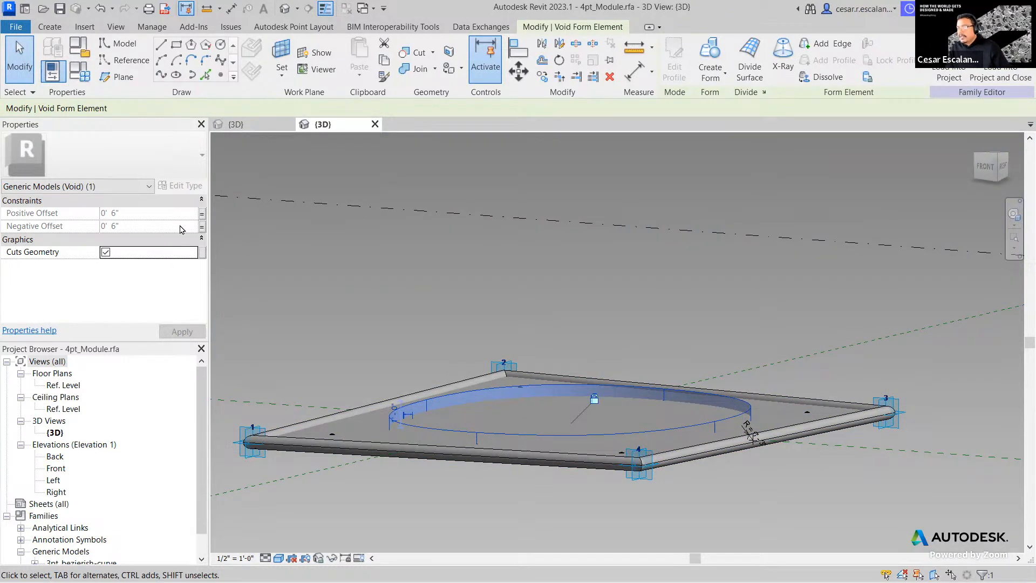
pyautogui.click(201, 216)
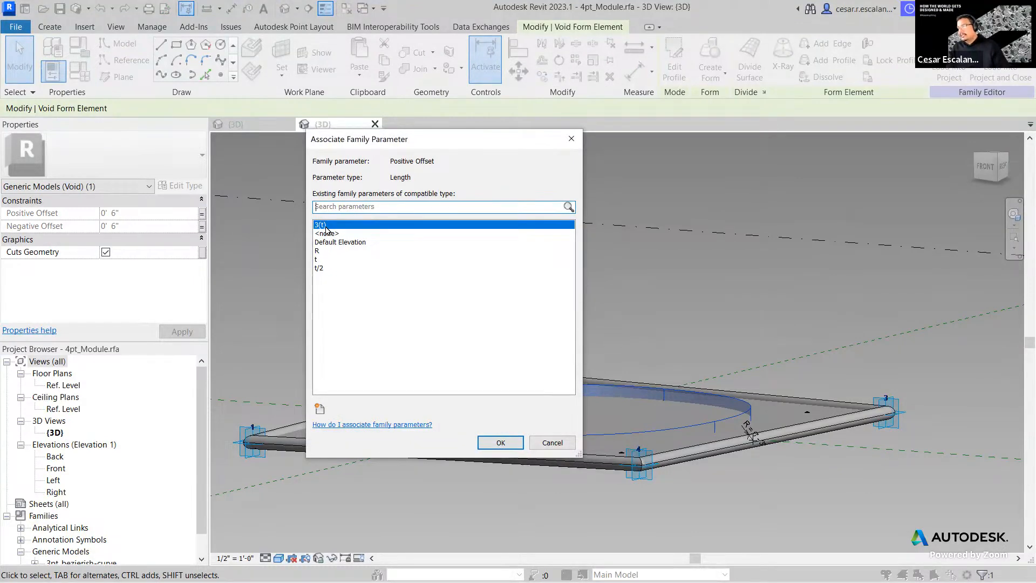
pyautogui.click(550, 441)
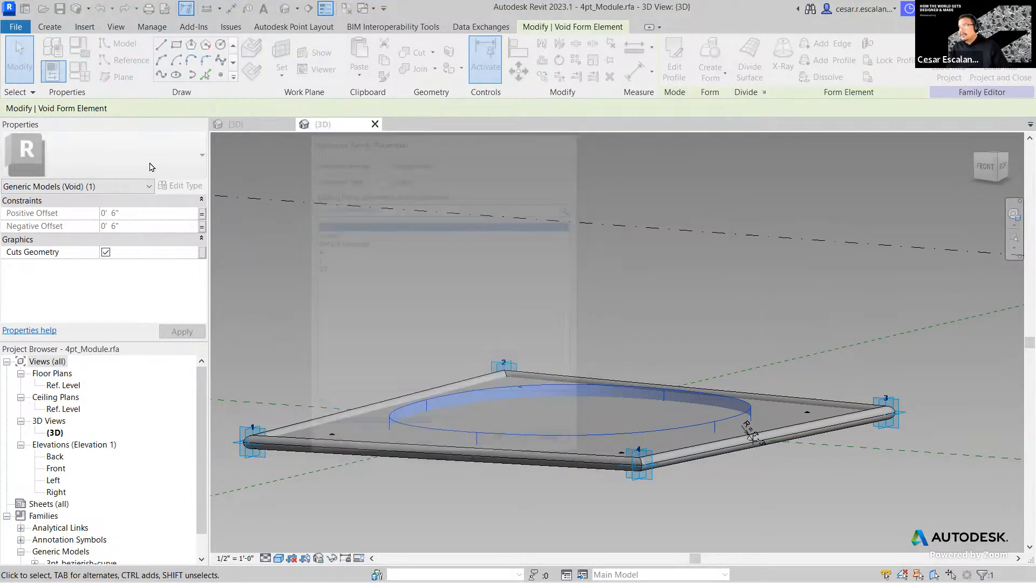
# - Change the 3(t) formula from t * 3 to t * 6 in Family Types
pyautogui.click(78, 78)
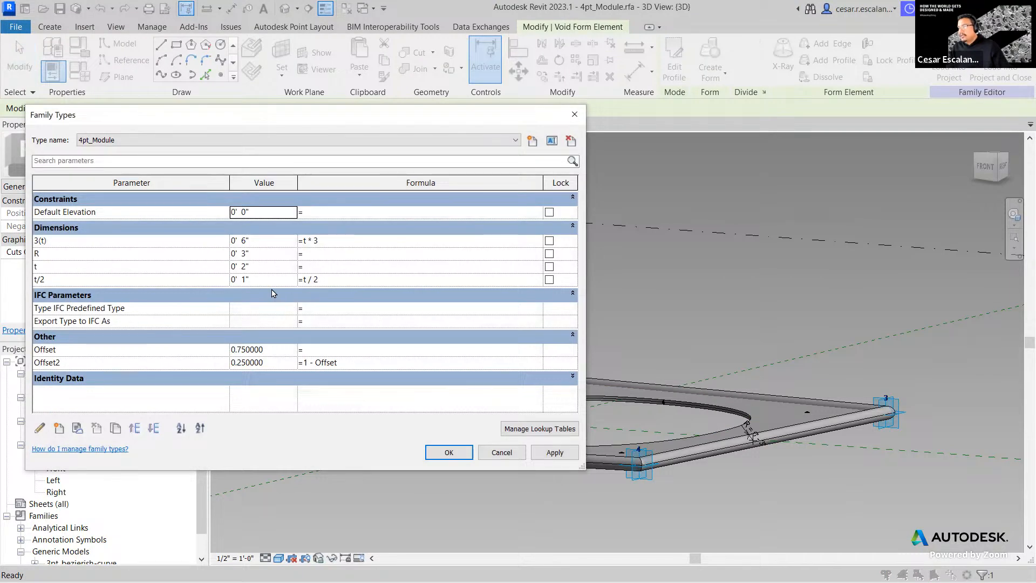
pyautogui.click(330, 241)
pyautogui.click(319, 243)
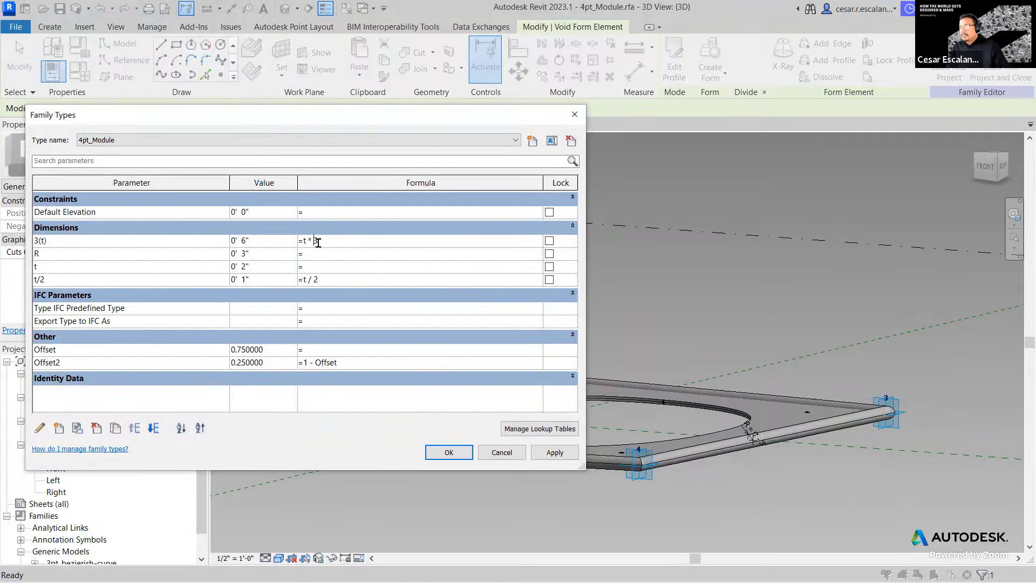
pyautogui.write('6')
pyautogui.click(559, 452)
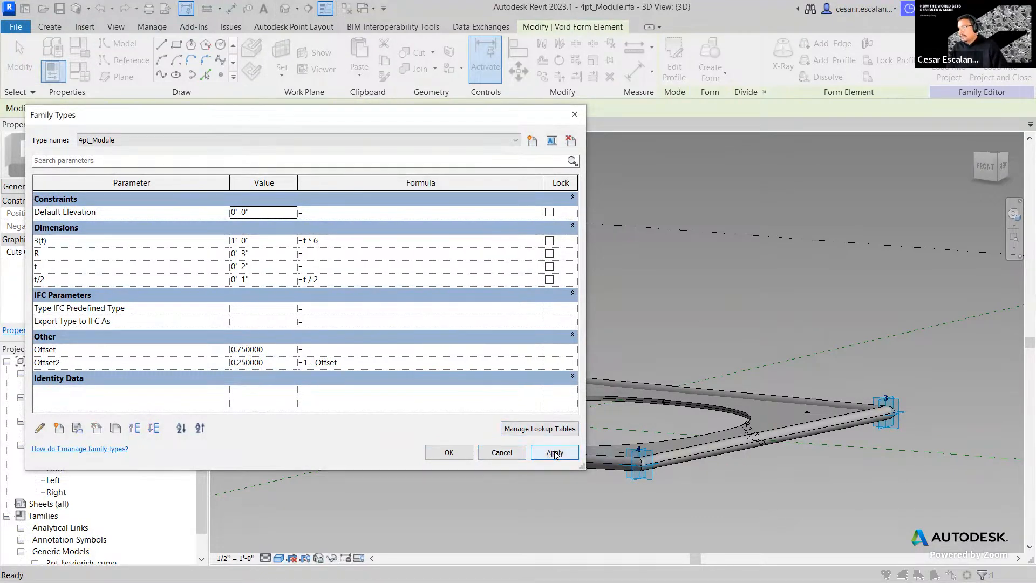
pyautogui.click(450, 453)
# - Reselect only the void, then load 4pt_Module into Family1, overwriting the existing version
pyautogui.click(470, 526)
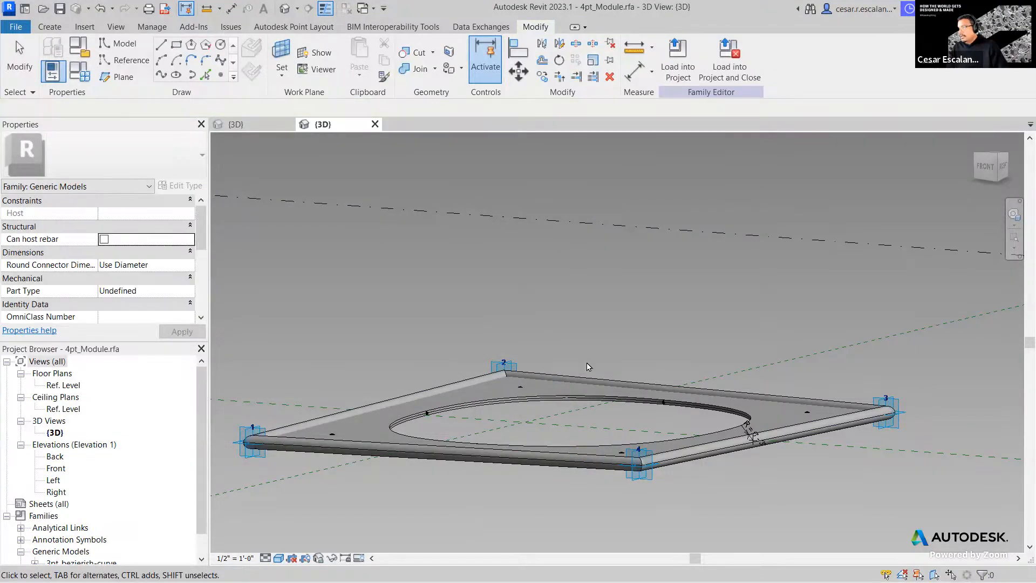
pyautogui.moveTo(590, 344); pyautogui.dragTo(577, 319)
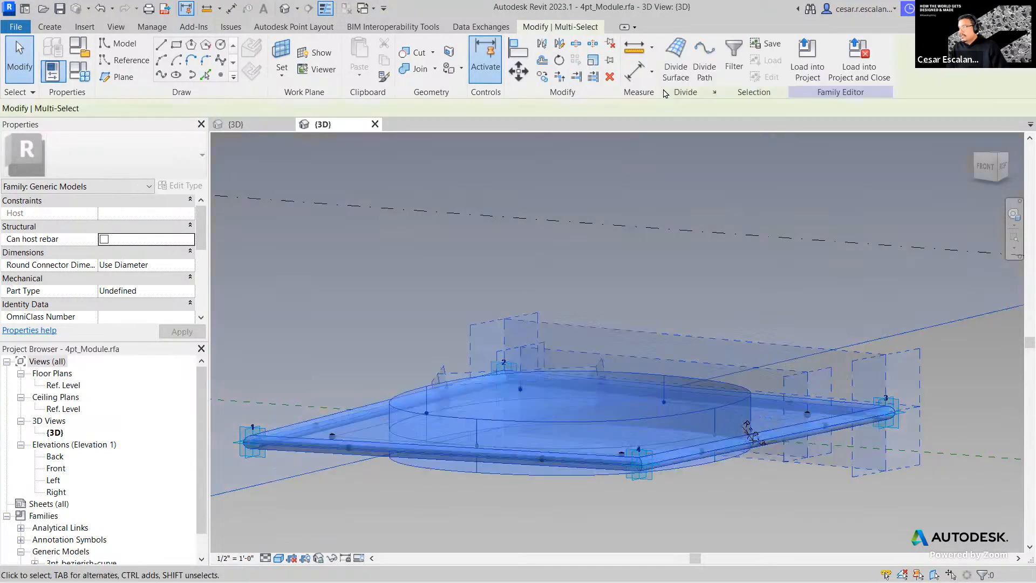
pyautogui.click(733, 56)
pyautogui.click(464, 234)
pyautogui.click(340, 222)
pyautogui.click(281, 223)
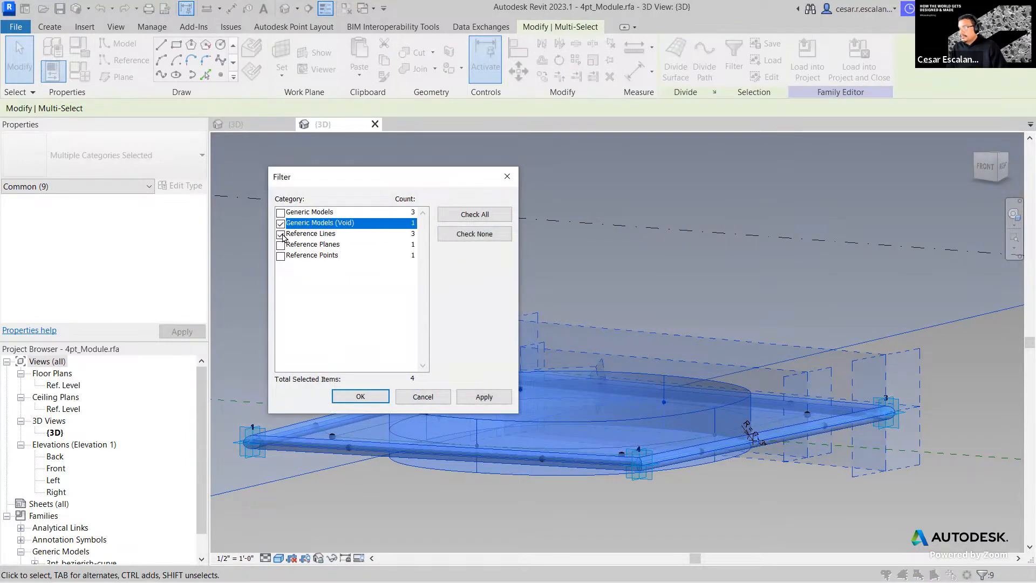
pyautogui.click(281, 234)
pyautogui.click(360, 396)
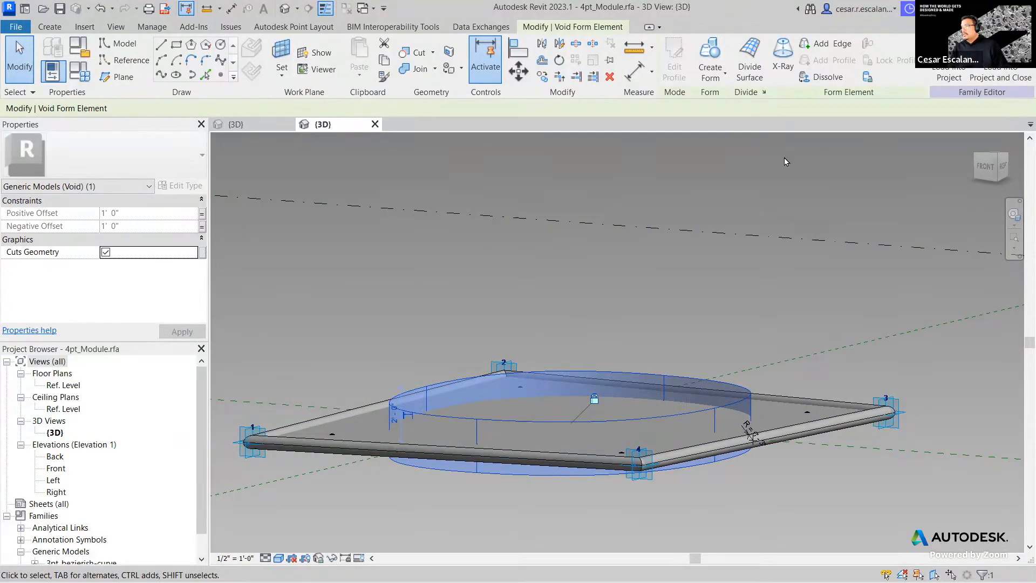
pyautogui.click(961, 76)
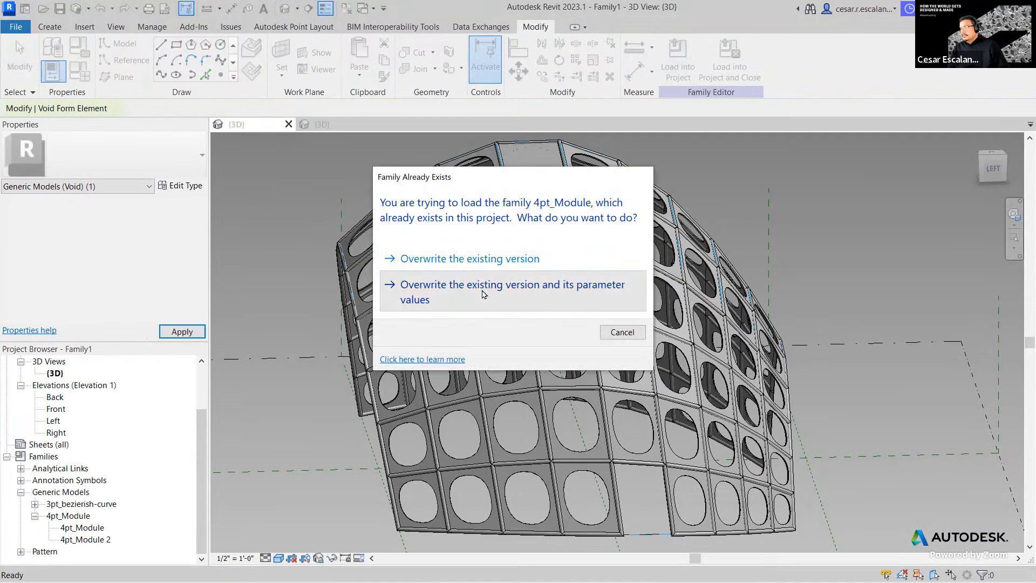
pyautogui.click(483, 293)
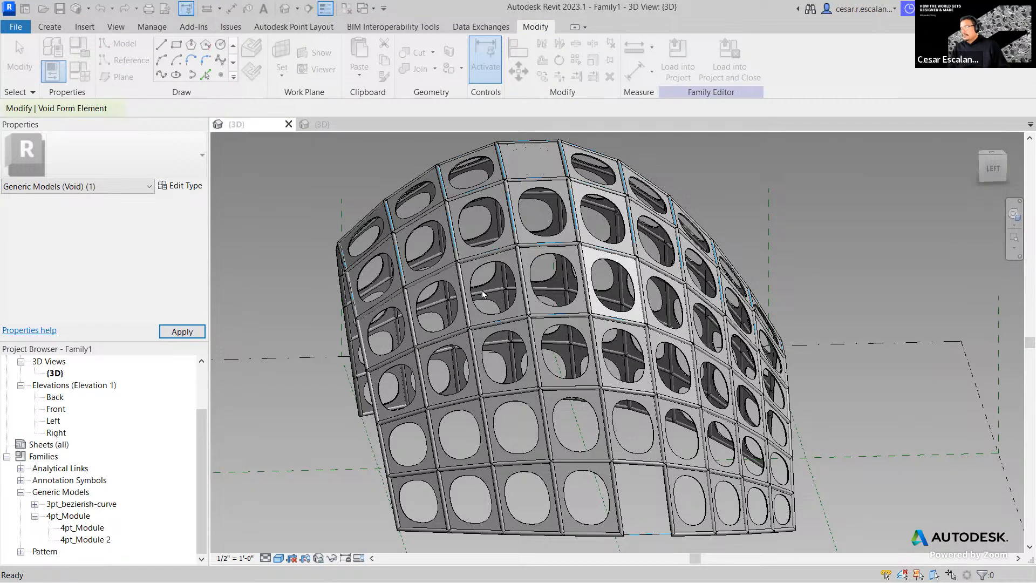
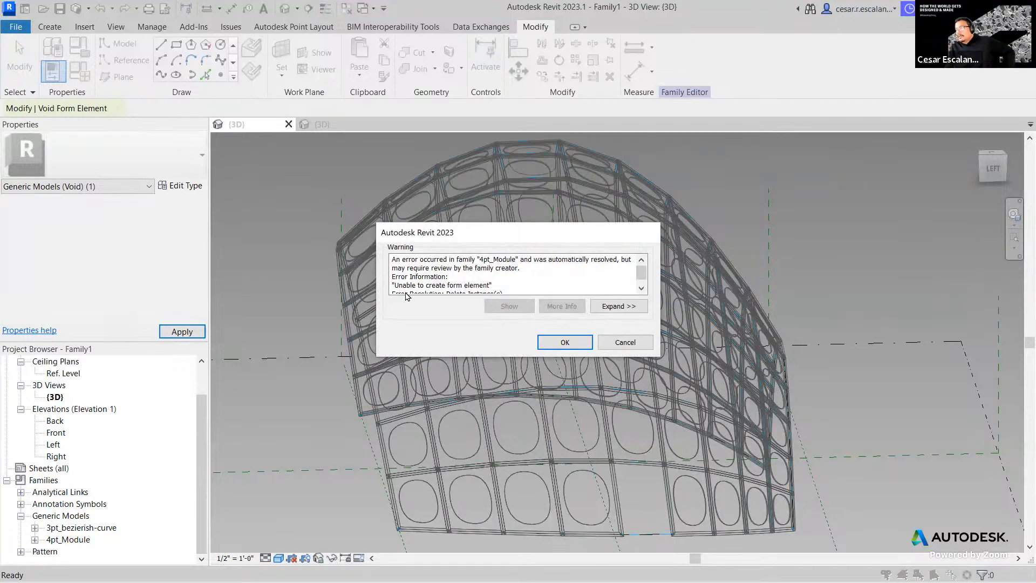
# - Accept the form-creation warning so the 4pt_Module panels rebuild with circular openings
pyautogui.click(563, 342)
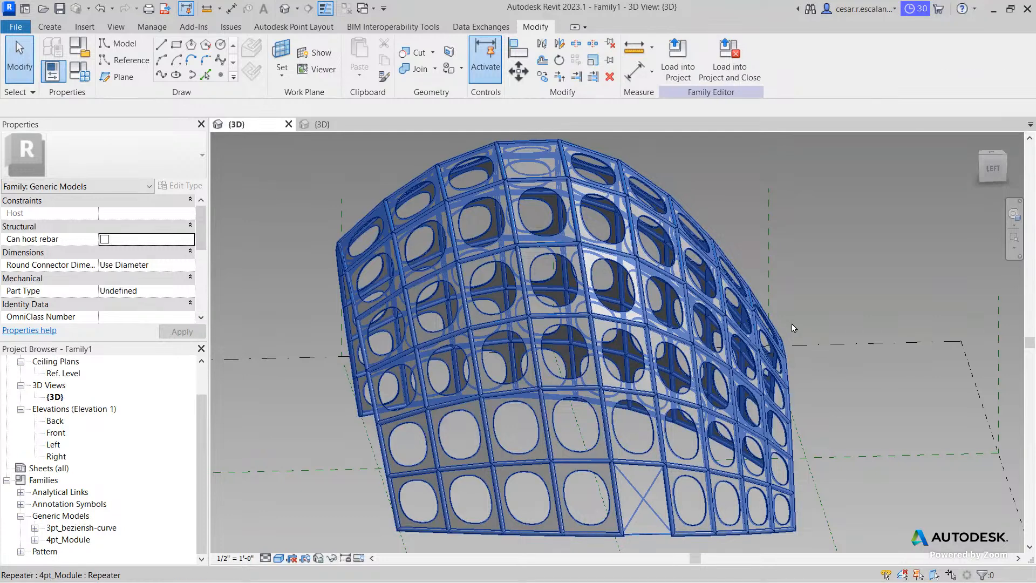
pyautogui.scroll(-3, 821, 393)
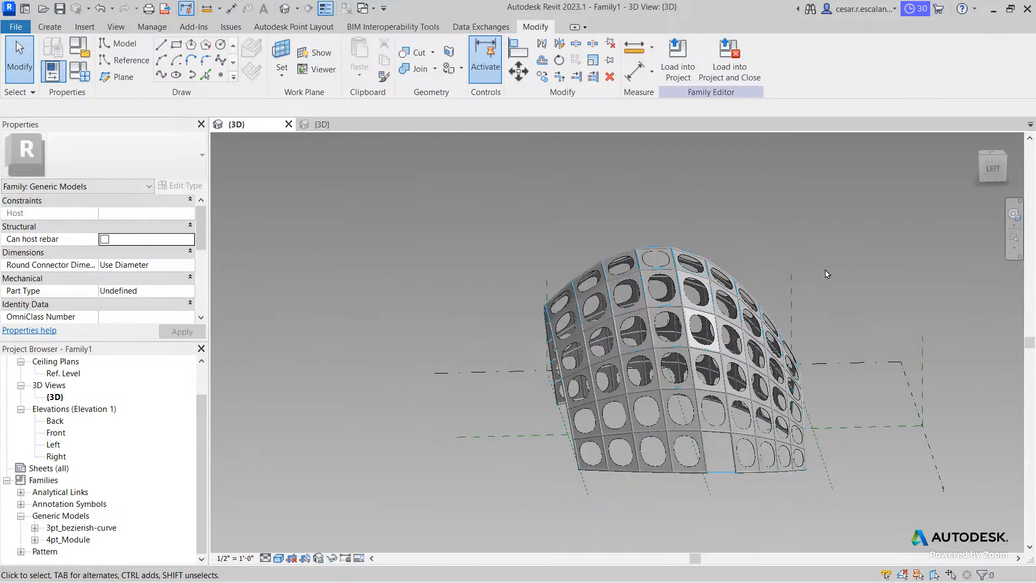
pyautogui.keyDown('shift'); pyautogui.moveTo(833, 300); pyautogui.dragTo(665, 384, button='middle'); pyautogui.keyUp('shift')
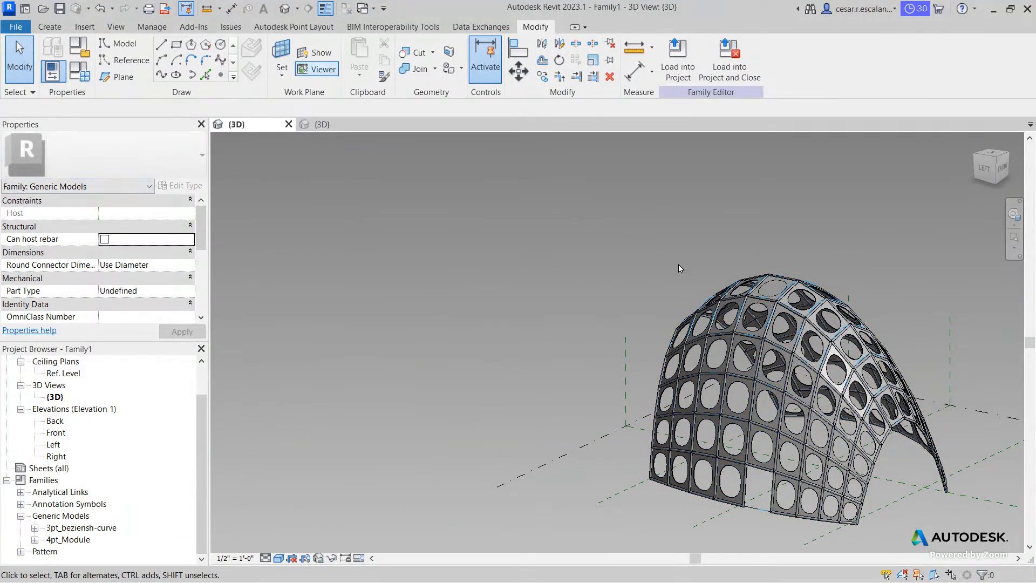
pyautogui.scroll(4, 756, 281)
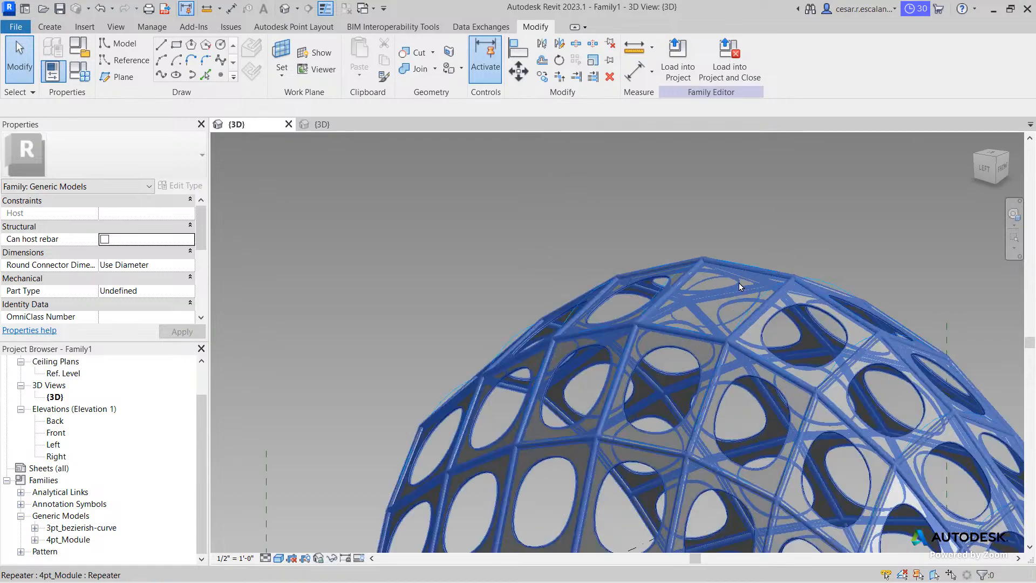
pyautogui.scroll(2, 776, 275)
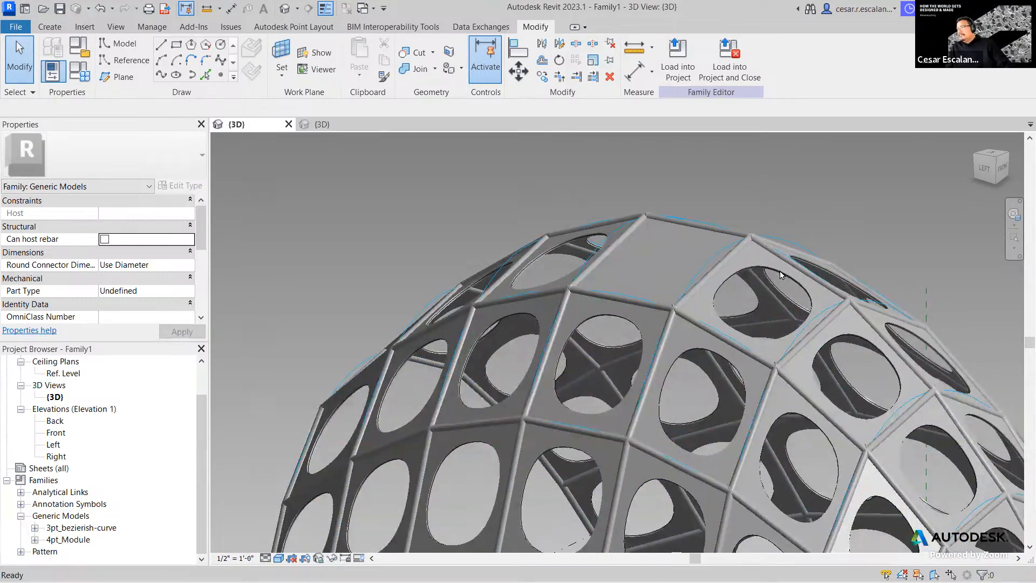
pyautogui.moveTo(638, 240); pyautogui.dragTo(537, 134, button='middle')
pyautogui.scroll(-1, 771, 326)
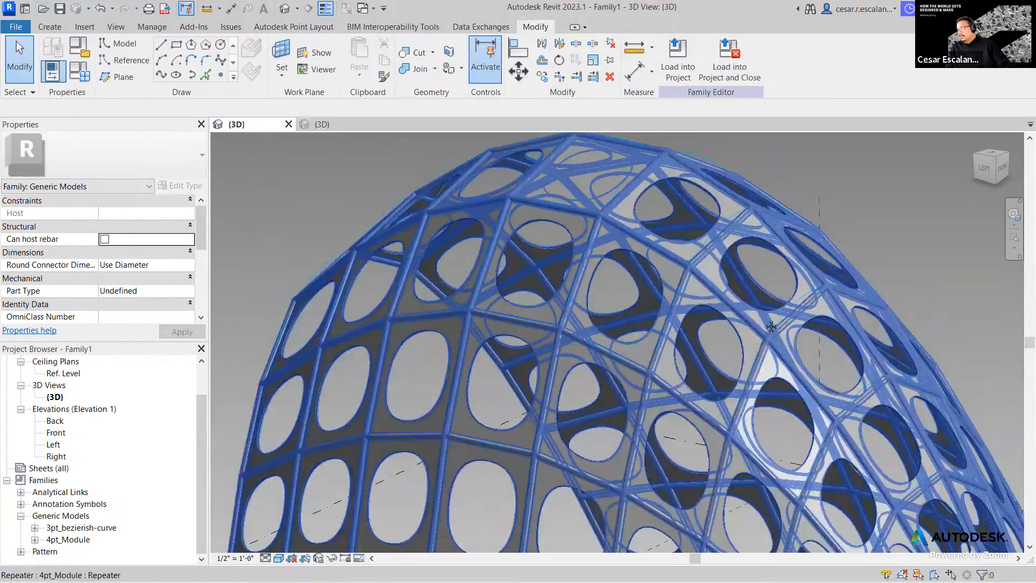
pyautogui.scroll(-5, 771, 327)
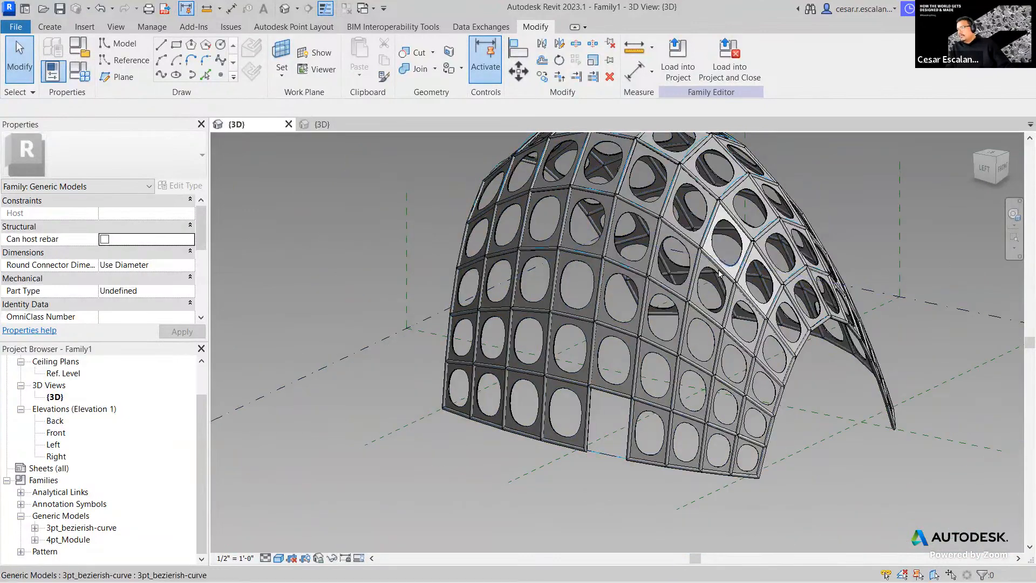
pyautogui.click(112, 9)
pyautogui.click(111, 9)
pyautogui.press('Tab')
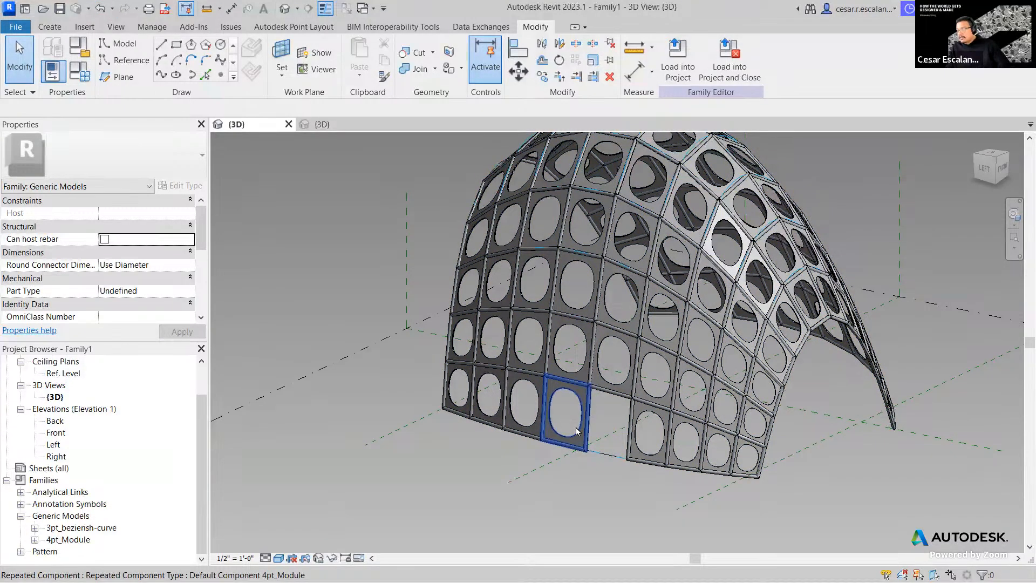
# - Assign the 4pt_Module type to the empty module in the dome's bottom row
pyautogui.click(577, 430)
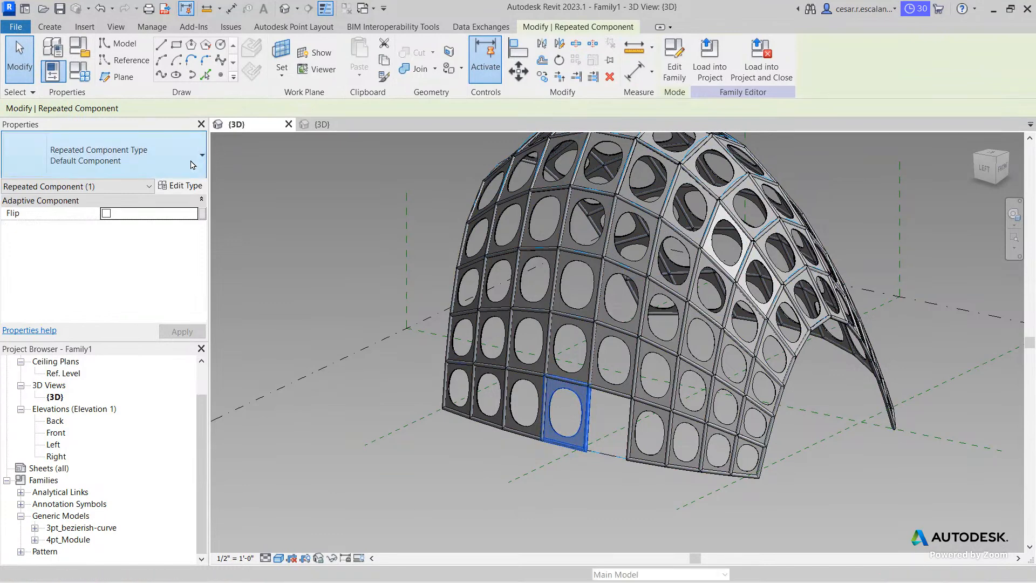
pyautogui.click(102, 155)
pyautogui.click(102, 269)
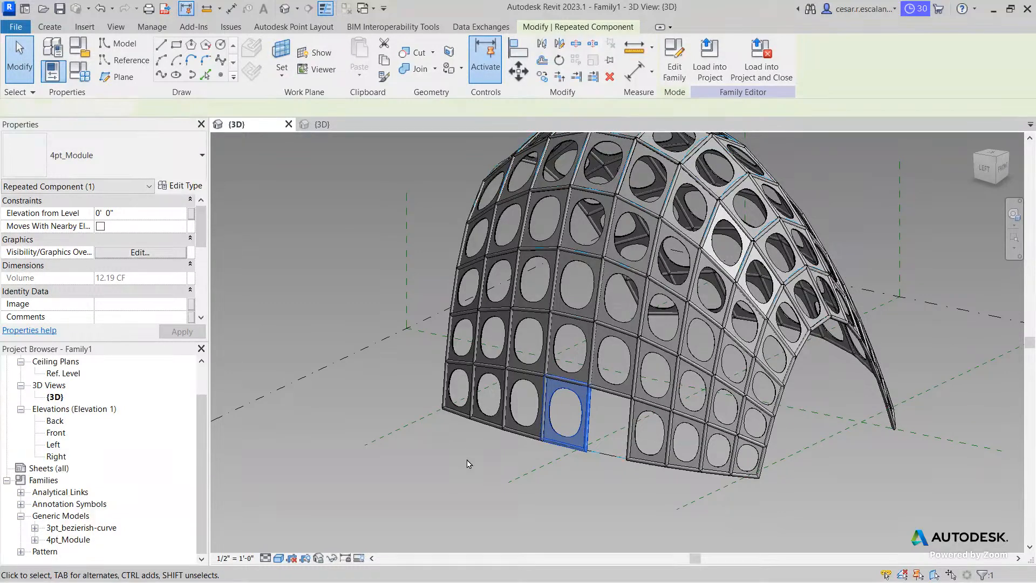
pyautogui.click(467, 464)
# - Inspect the panel repeater, then select the single panel at the dome's top
pyautogui.moveTo(686, 528); pyautogui.dragTo(650, 580, button='middle')
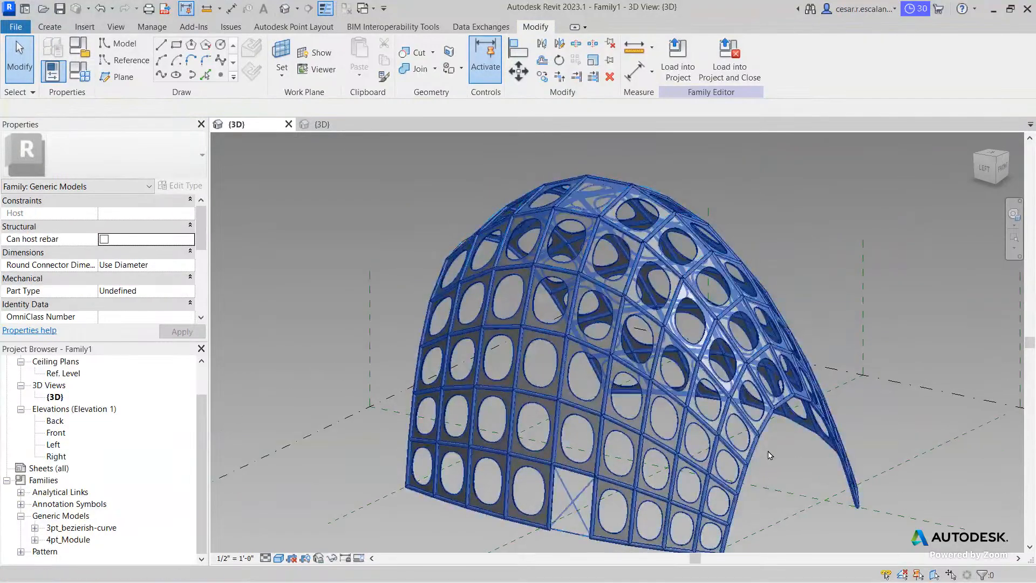
pyautogui.scroll(10, 769, 455)
pyautogui.scroll(-10, 769, 448)
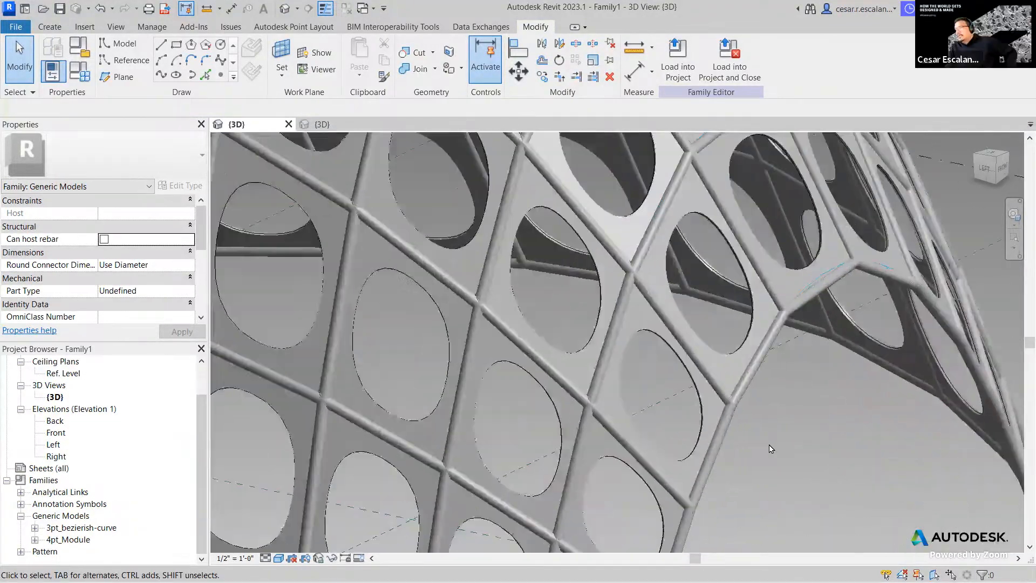
pyautogui.scroll(10, 770, 448)
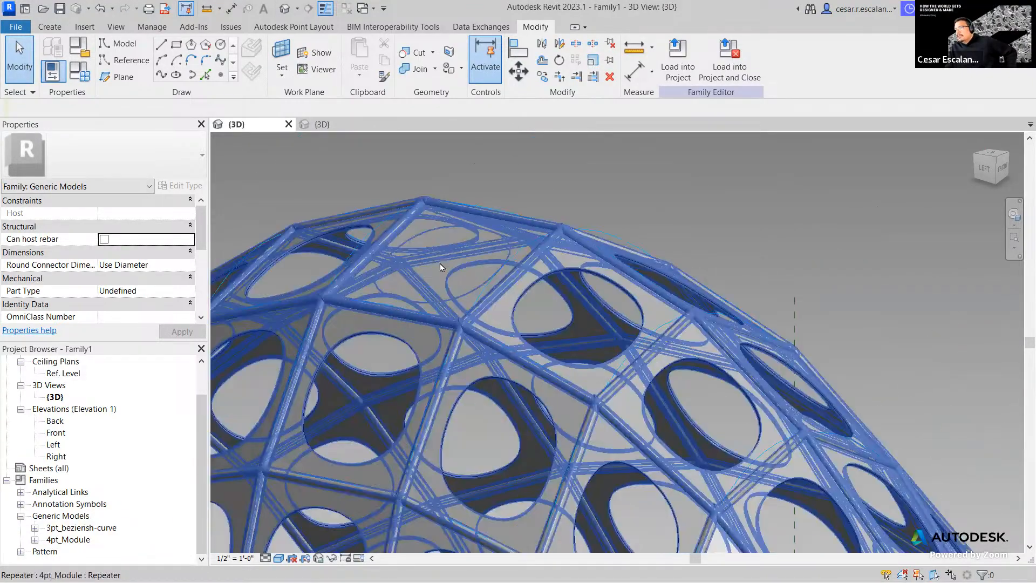
pyautogui.scroll(2, 439, 266)
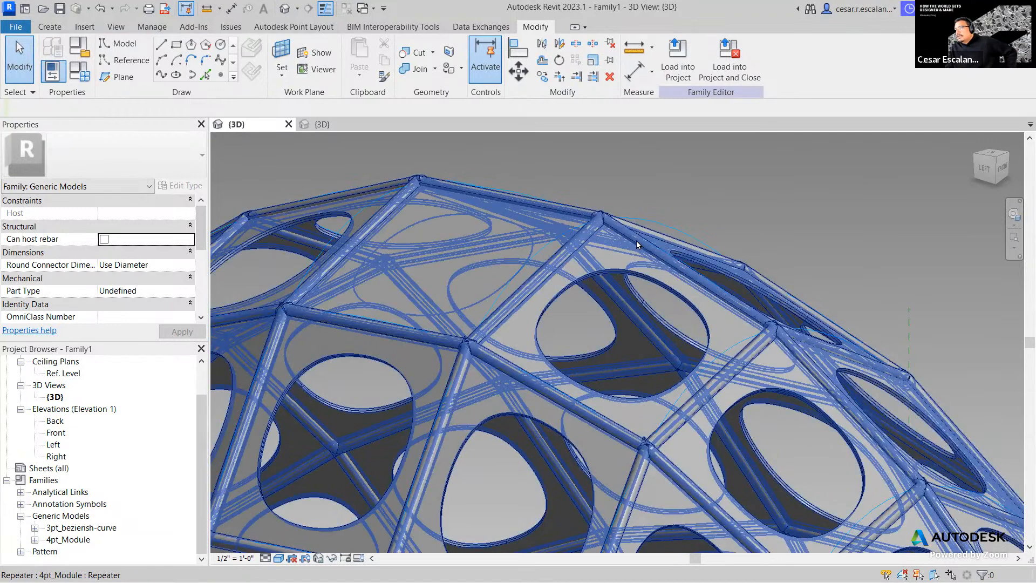
pyautogui.click(526, 257)
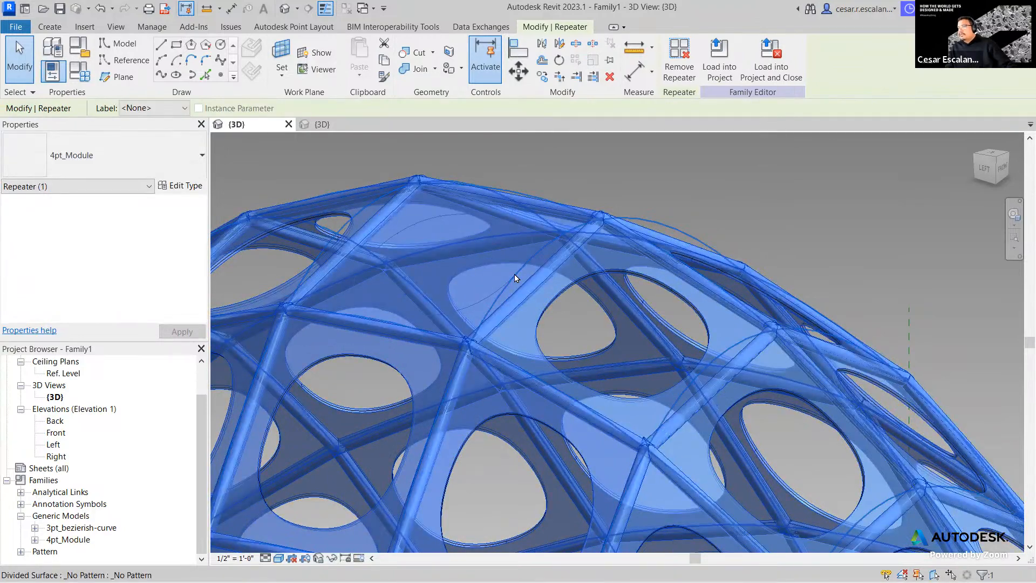
pyautogui.press('Escape')
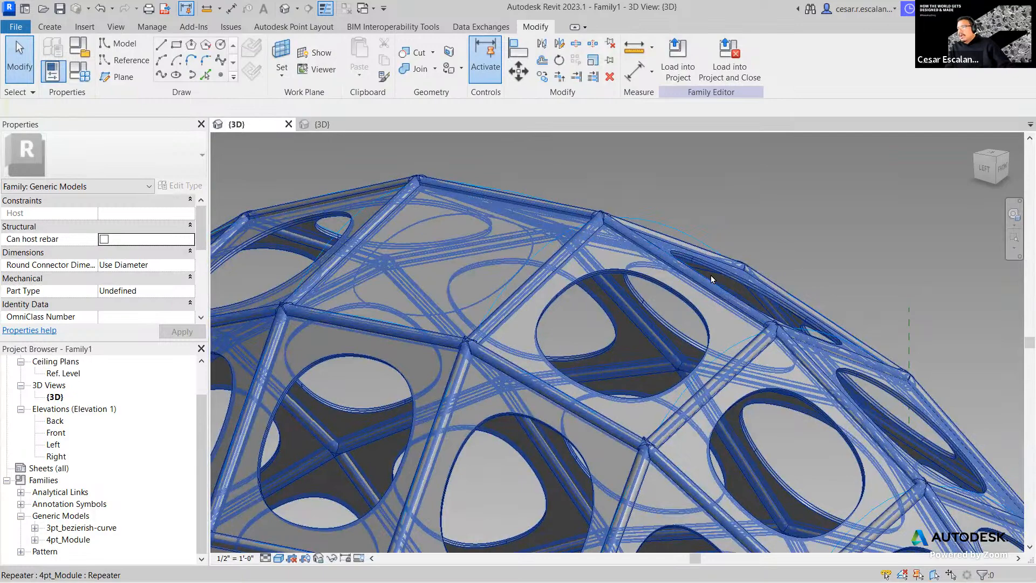
pyautogui.scroll(-3, 711, 274)
pyautogui.keyDown('shift'); pyautogui.moveTo(710, 274); pyautogui.dragTo(652, 317, button='middle'); pyautogui.keyUp('shift')
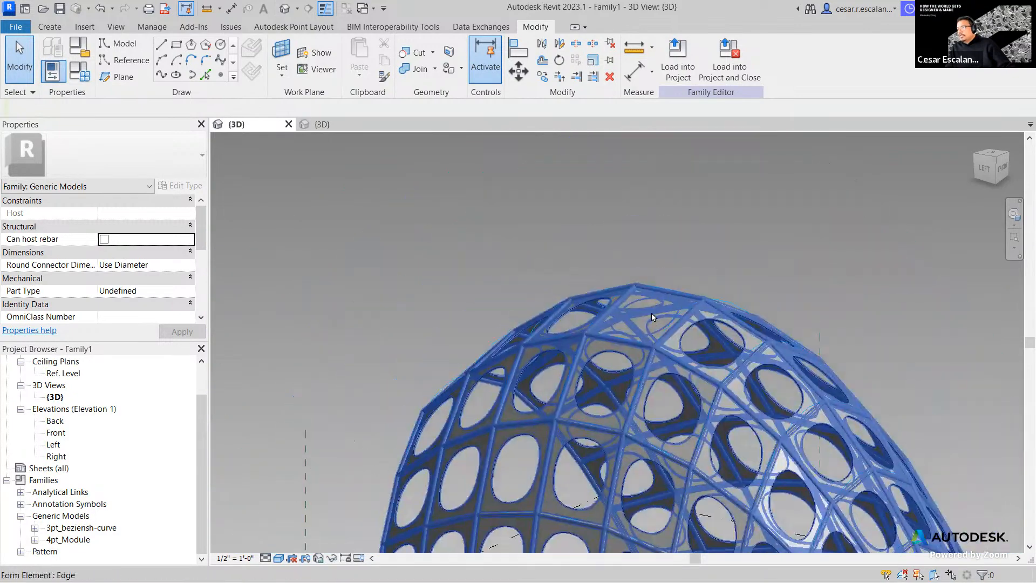
pyautogui.scroll(3, 651, 317)
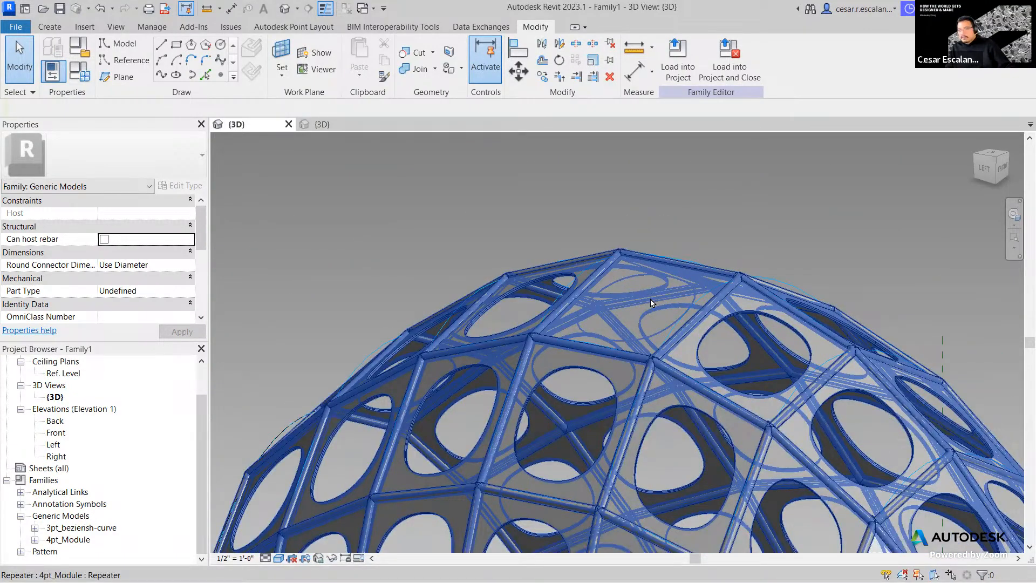
pyautogui.press('Tab')
pyautogui.click(650, 301)
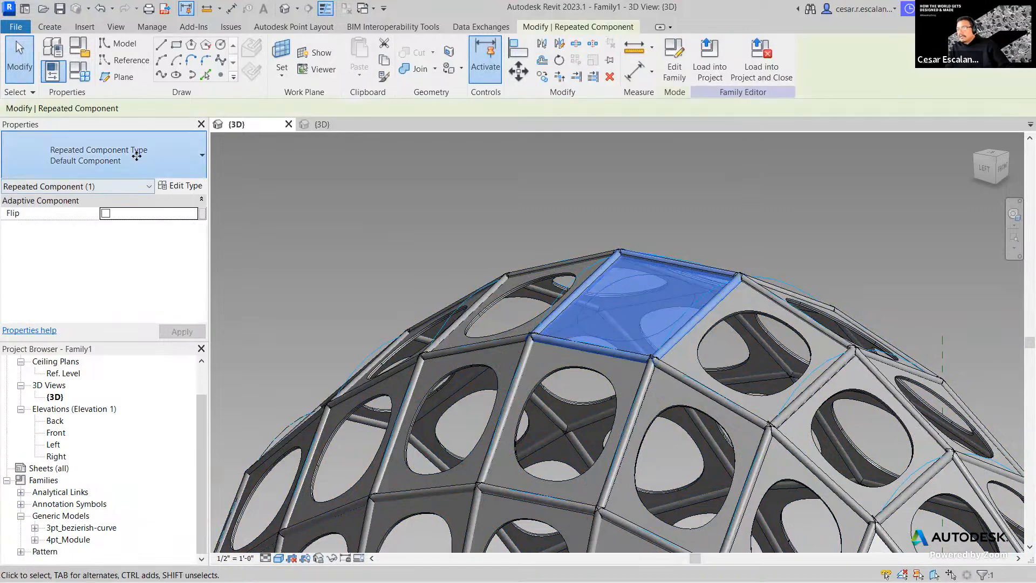
# - Set the top dome panel's type to 4pt_Module
pyautogui.click(137, 155)
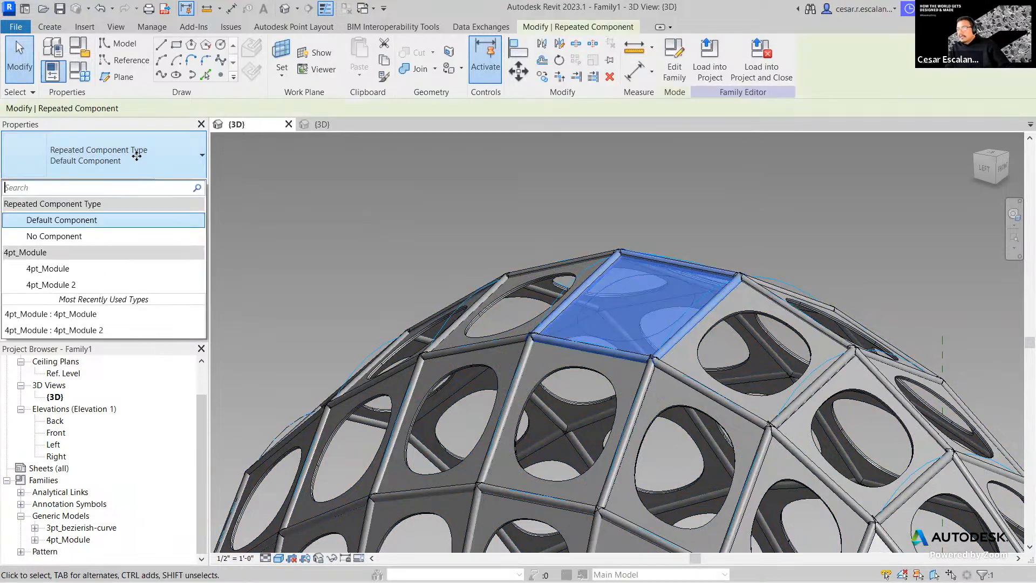
pyautogui.click(80, 270)
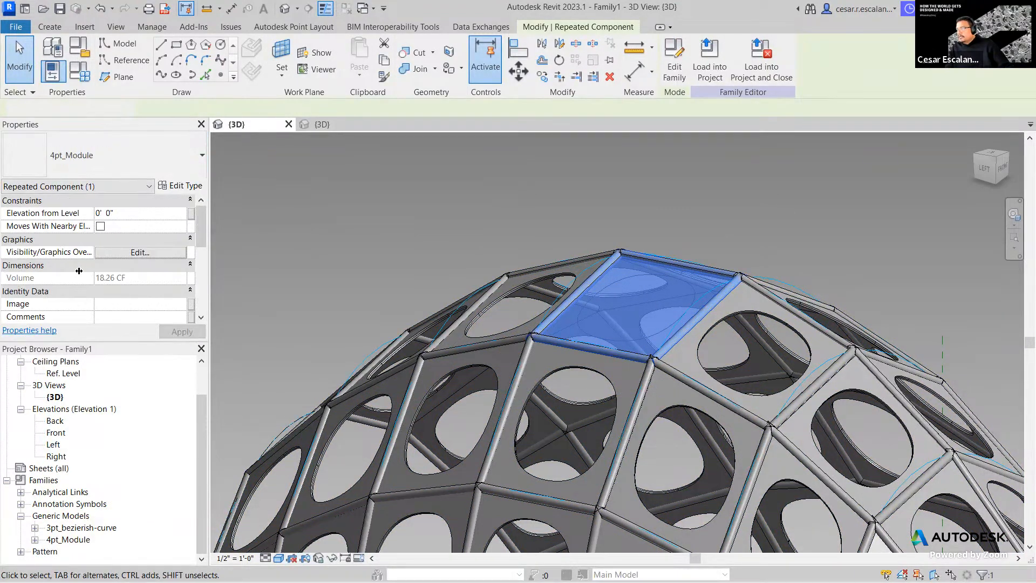
pyautogui.click(674, 235)
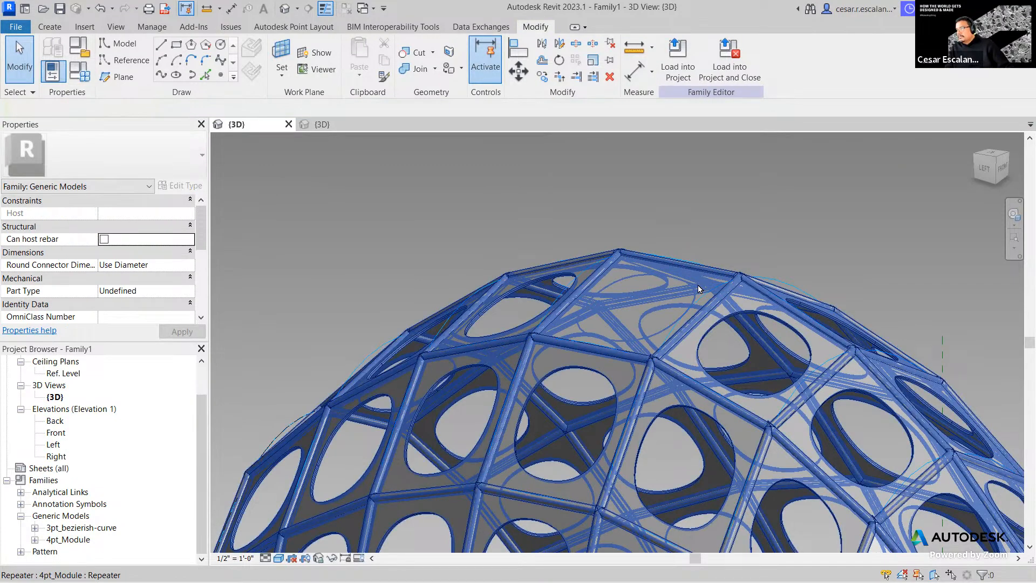
# - Reselect the dome's top module and change it to No Component, leaving it empty
pyautogui.scroll(-3, 784, 214)
pyautogui.moveTo(784, 215); pyautogui.dragTo(675, 185, button='middle')
pyautogui.scroll(-2, 676, 188)
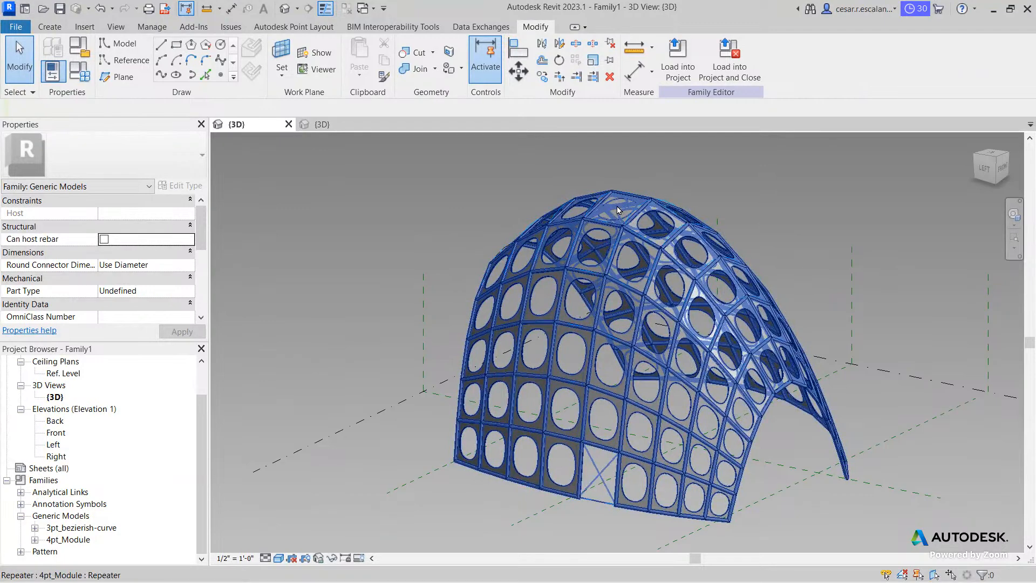
pyautogui.scroll(6, 656, 183)
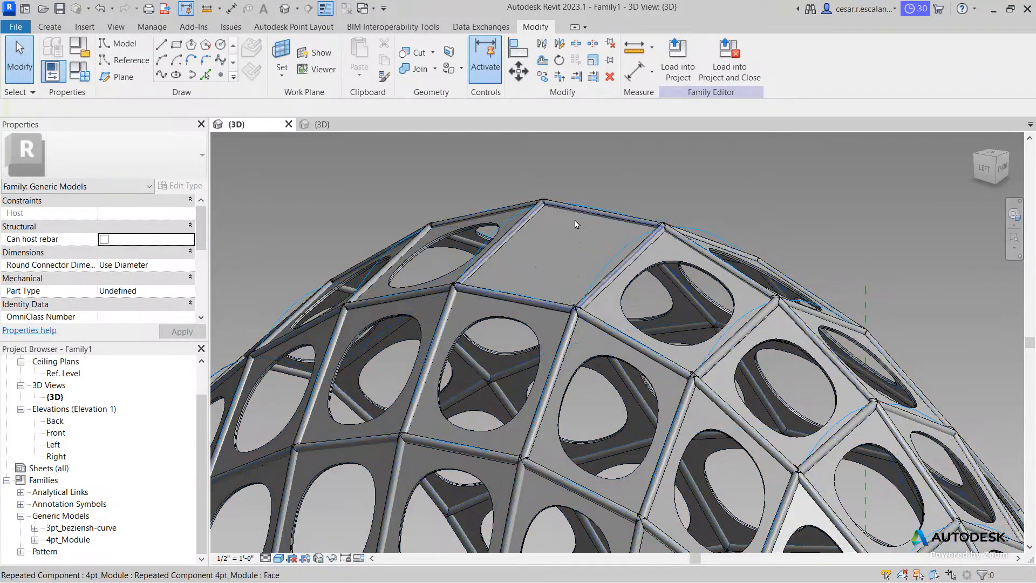
pyautogui.click(575, 224)
pyautogui.click(91, 157)
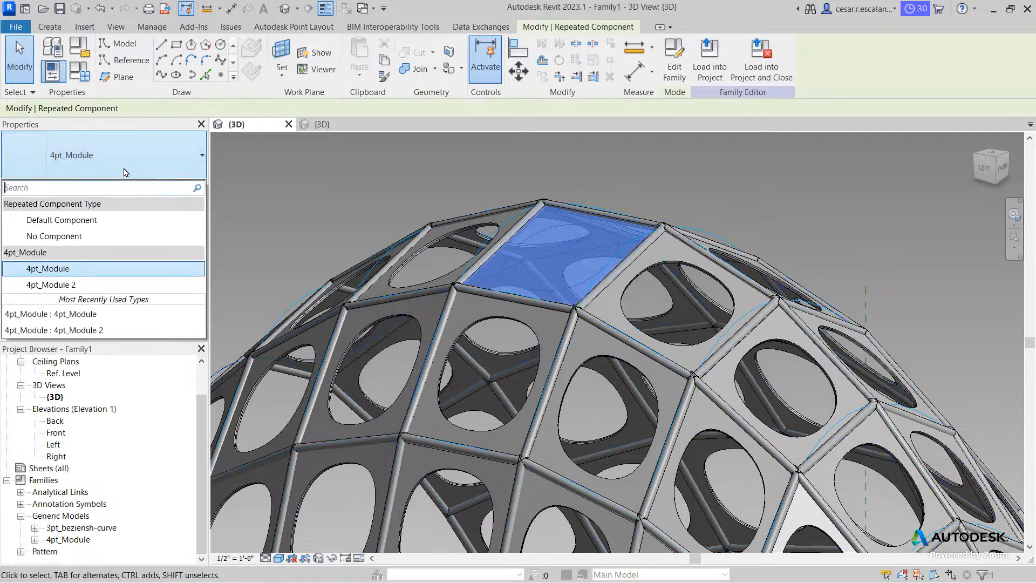
pyautogui.click(90, 243)
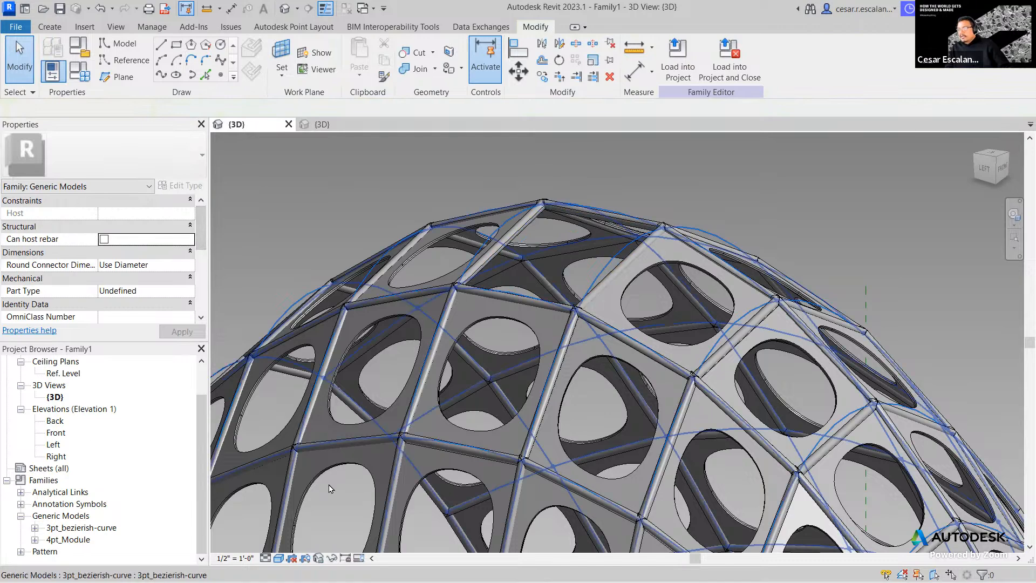
pyautogui.click(277, 558)
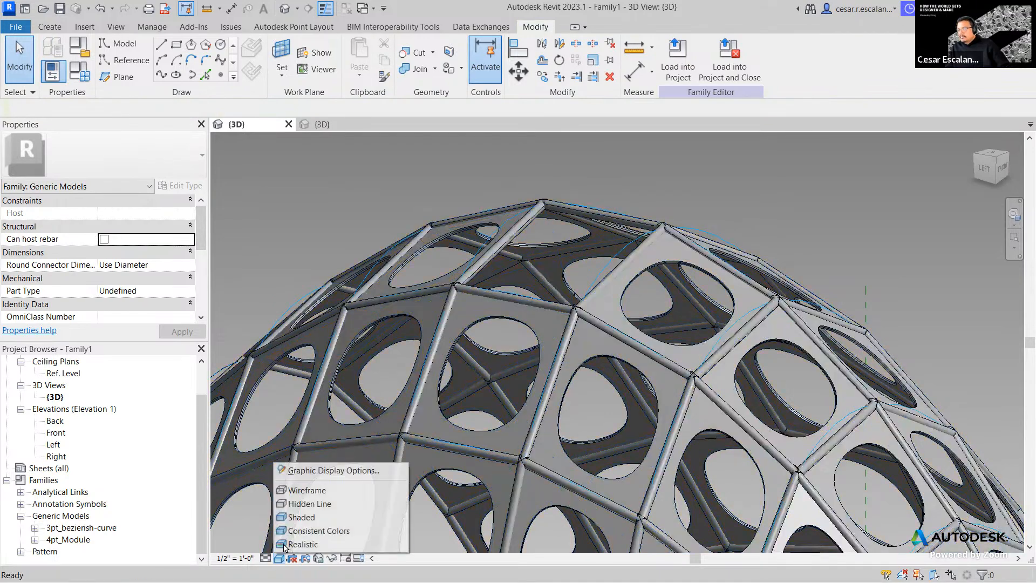
# - In wireframe, place a 4pt_Module panel across four adjacent divided-surface nodes
pyautogui.click(302, 489)
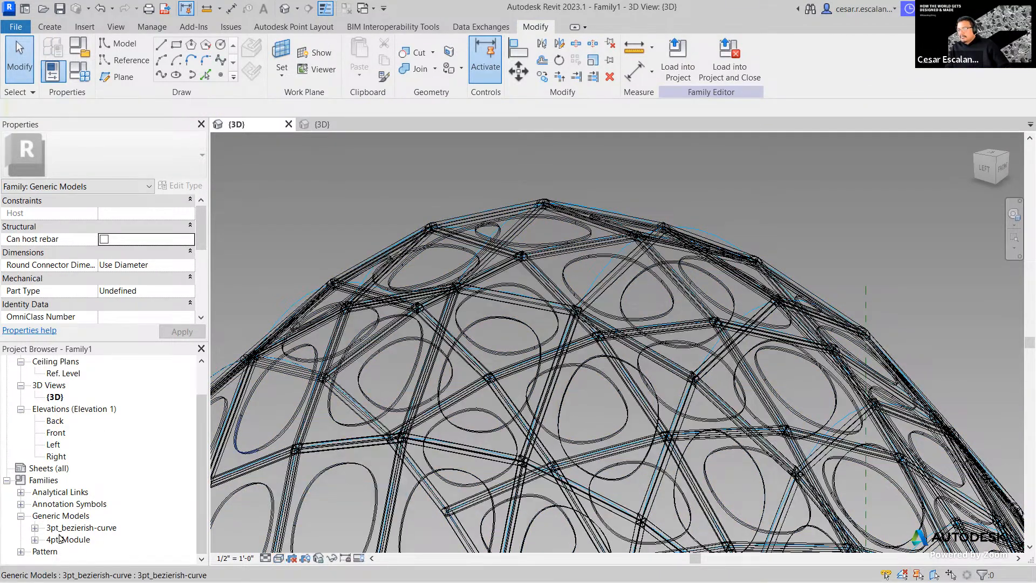
pyautogui.click(34, 539)
pyautogui.click(89, 541)
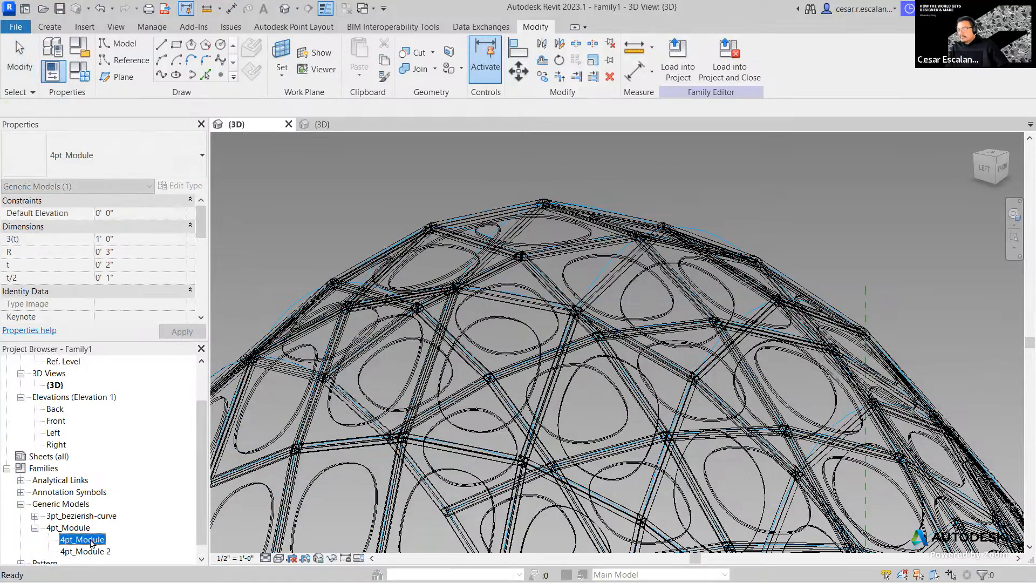
pyautogui.moveTo(135, 519); pyautogui.dragTo(488, 267)
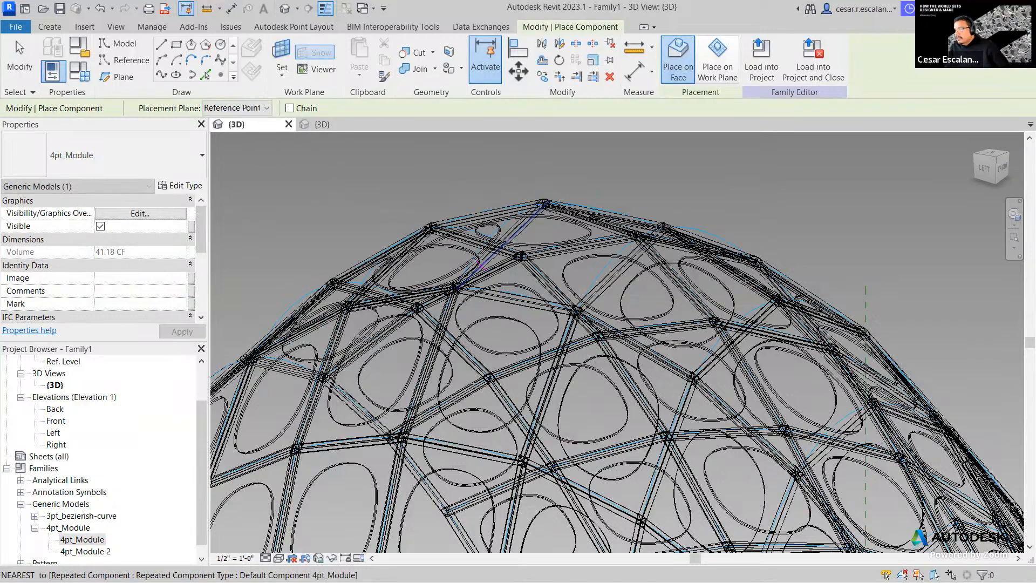
pyautogui.scroll(3, 481, 265)
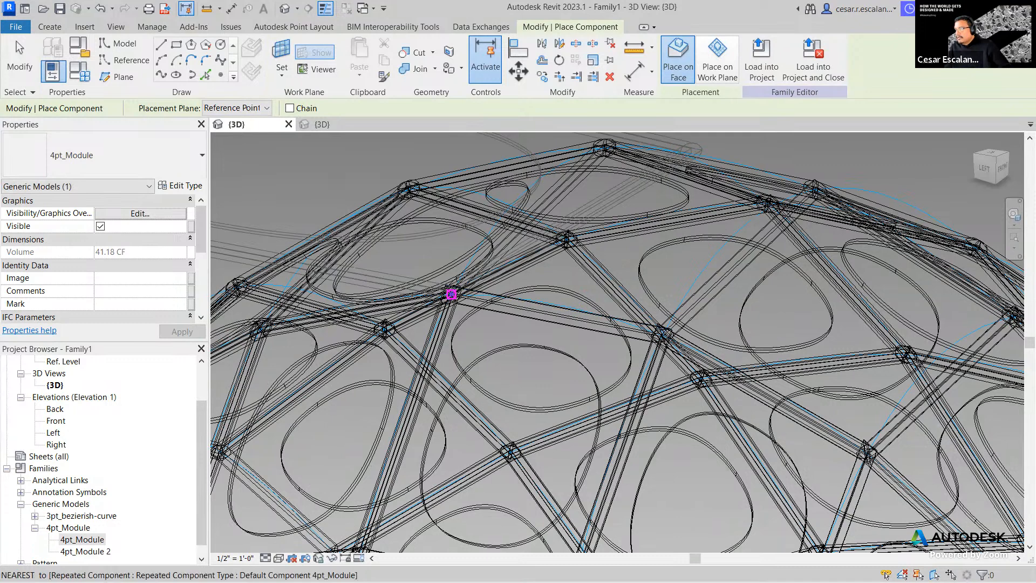
pyautogui.click(451, 294)
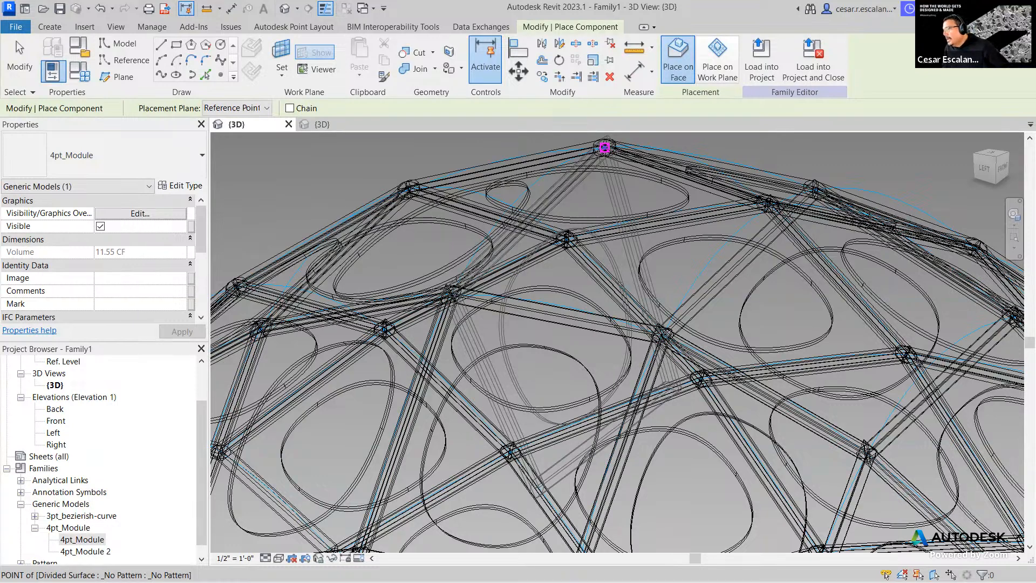
pyautogui.click(604, 148)
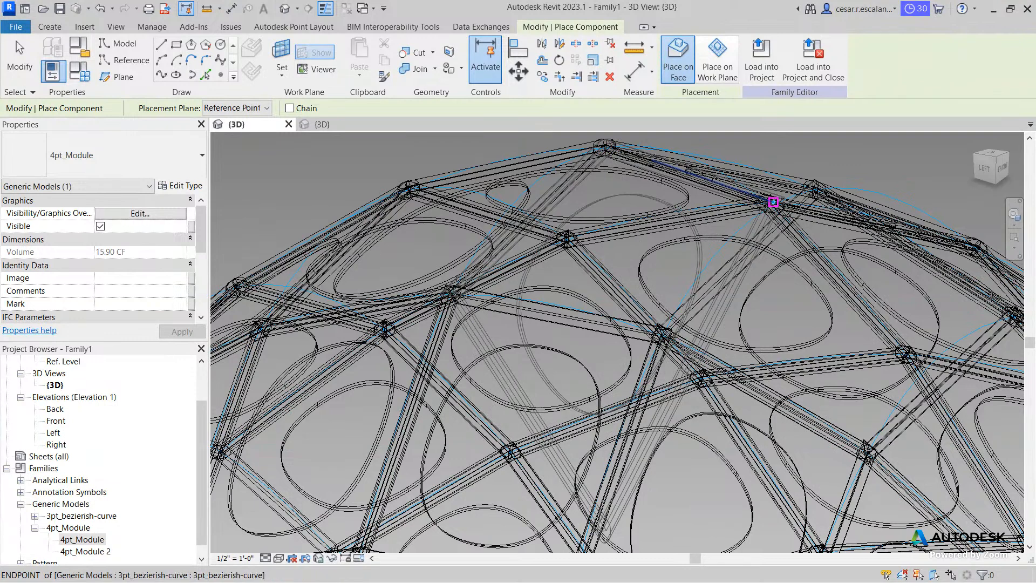
pyautogui.click(773, 201)
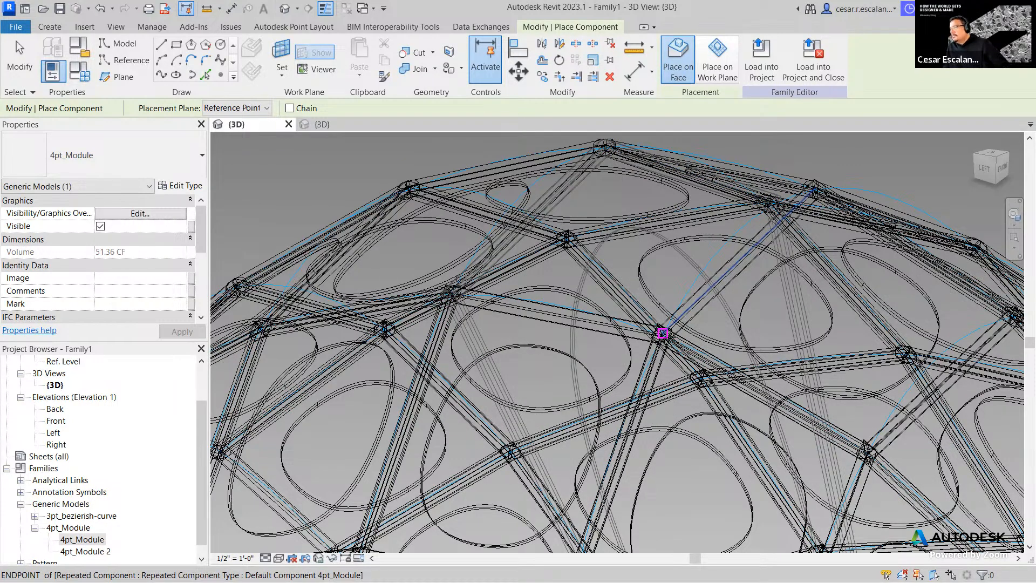
pyautogui.click(663, 333)
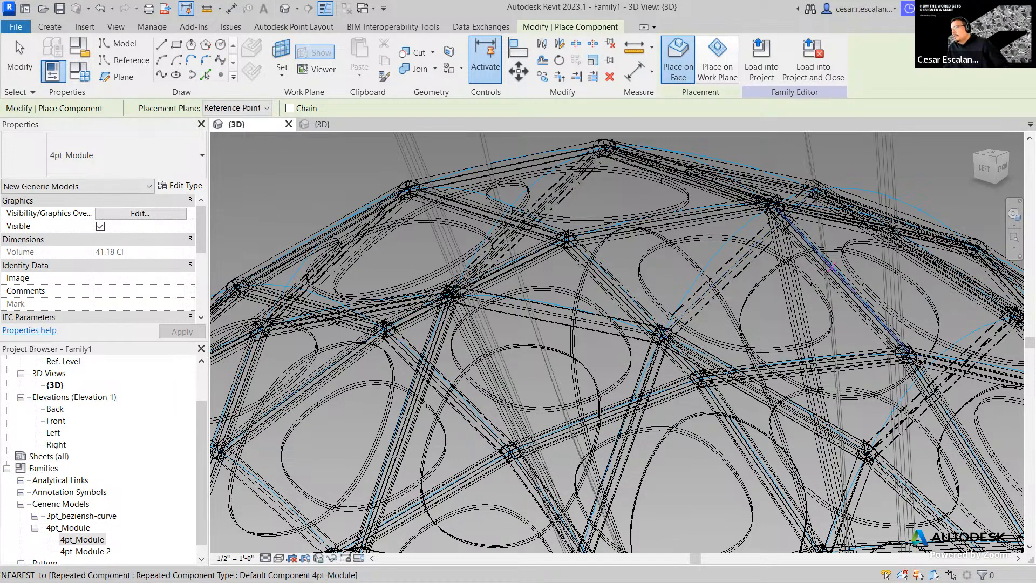
pyautogui.press('Escape')
pyautogui.press('Escape')
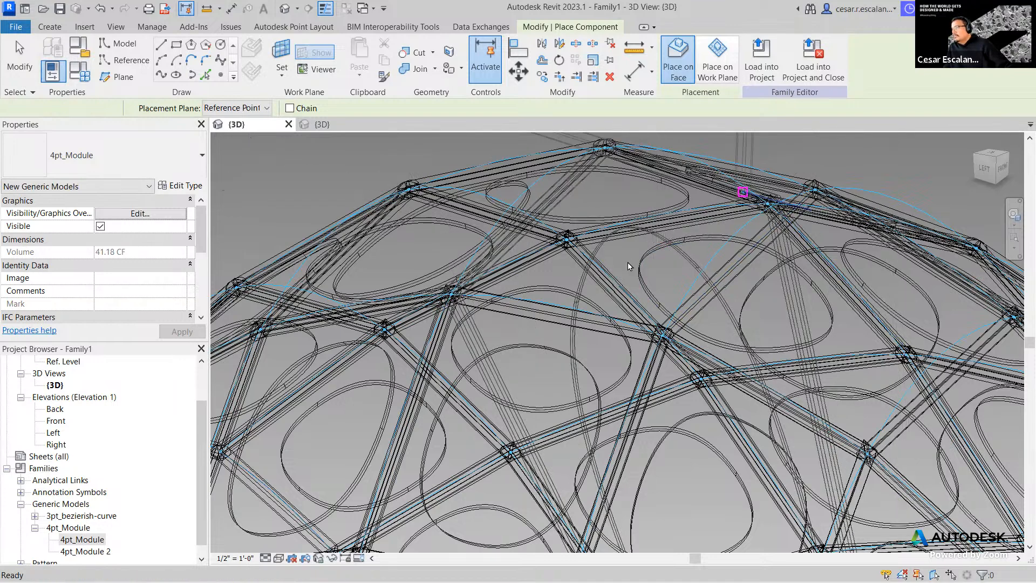
# - Switch the 3D view's visual style to Shaded
pyautogui.scroll(-2, 625, 268)
pyautogui.click(279, 558)
pyautogui.click(296, 518)
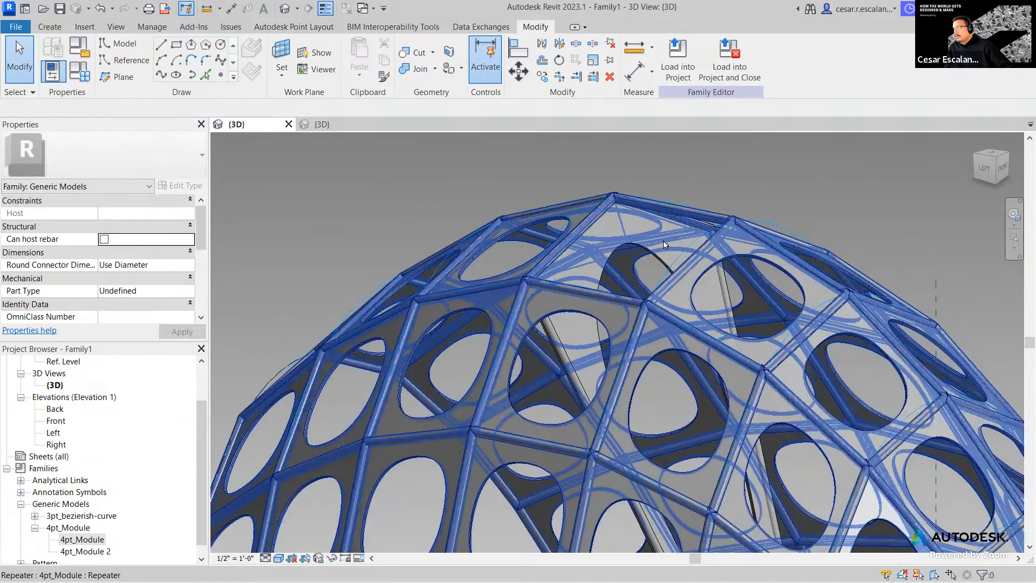
pyautogui.click(661, 256)
pyautogui.keyDown('shift'); pyautogui.moveTo(661, 256); pyautogui.dragTo(721, 202, button='middle'); pyautogui.keyUp('shift')
pyautogui.scroll(-1, 721, 202)
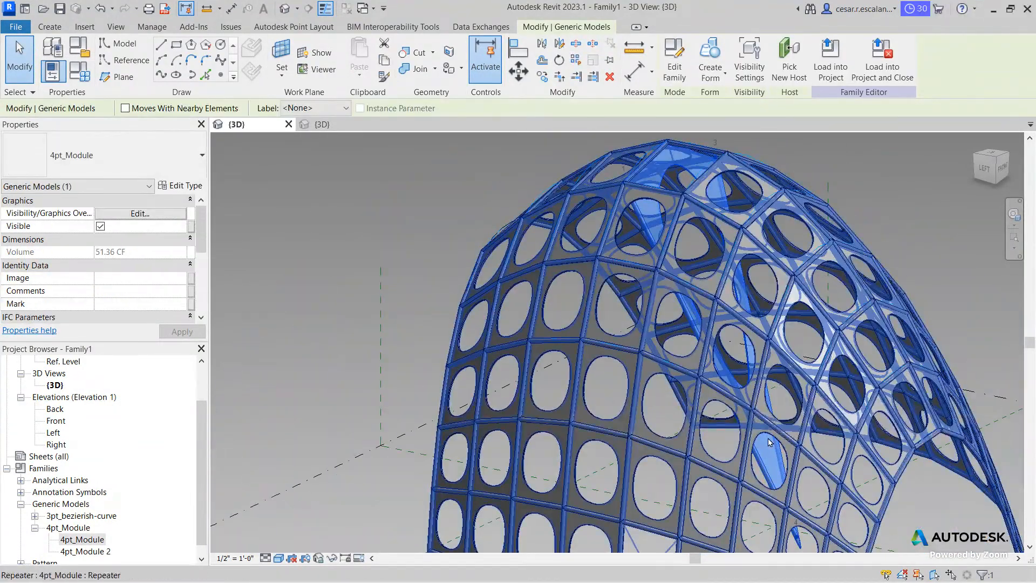
pyautogui.scroll(2, 814, 555)
pyautogui.moveTo(798, 533); pyautogui.dragTo(778, 411, button='middle')
pyautogui.scroll(-3, 778, 414)
pyautogui.scroll(-1, 776, 333)
pyautogui.moveTo(776, 318); pyautogui.dragTo(752, 502, button='middle')
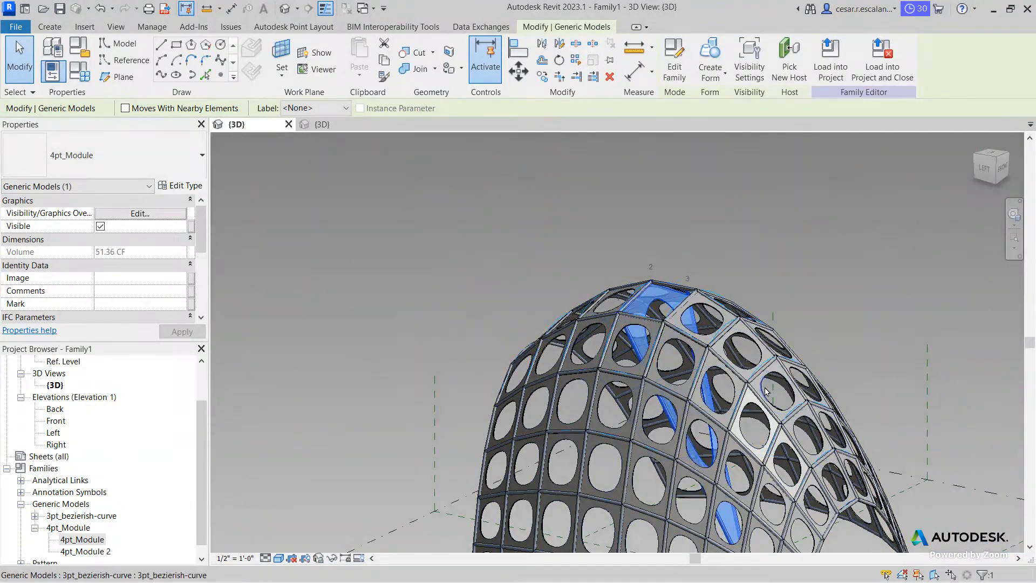
pyautogui.press('Escape')
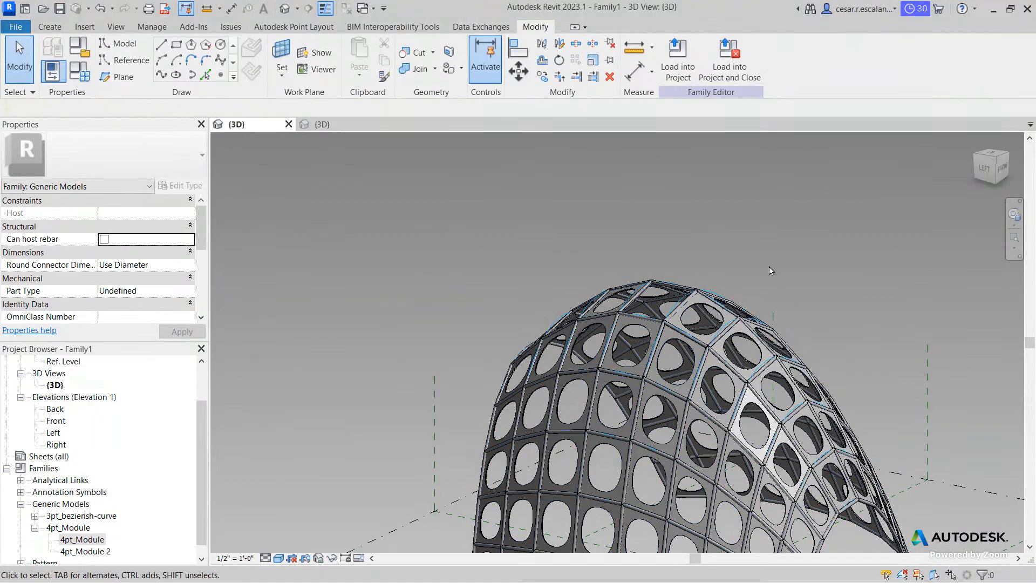
pyautogui.keyDown('shift'); pyautogui.moveTo(786, 319); pyautogui.dragTo(792, 353, button='middle'); pyautogui.keyUp('shift')
pyautogui.scroll(-2, 793, 353)
pyautogui.keyDown('shift'); pyautogui.moveTo(796, 401); pyautogui.dragTo(820, 379, button='middle'); pyautogui.keyUp('shift')
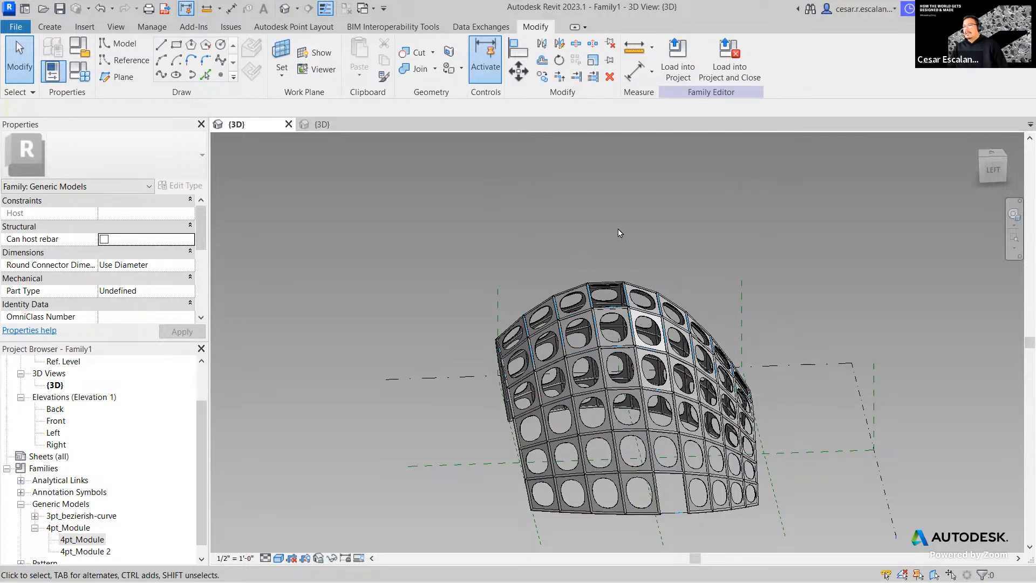
# - Close the 4pt_Module family without saving its changes
pyautogui.click(374, 124)
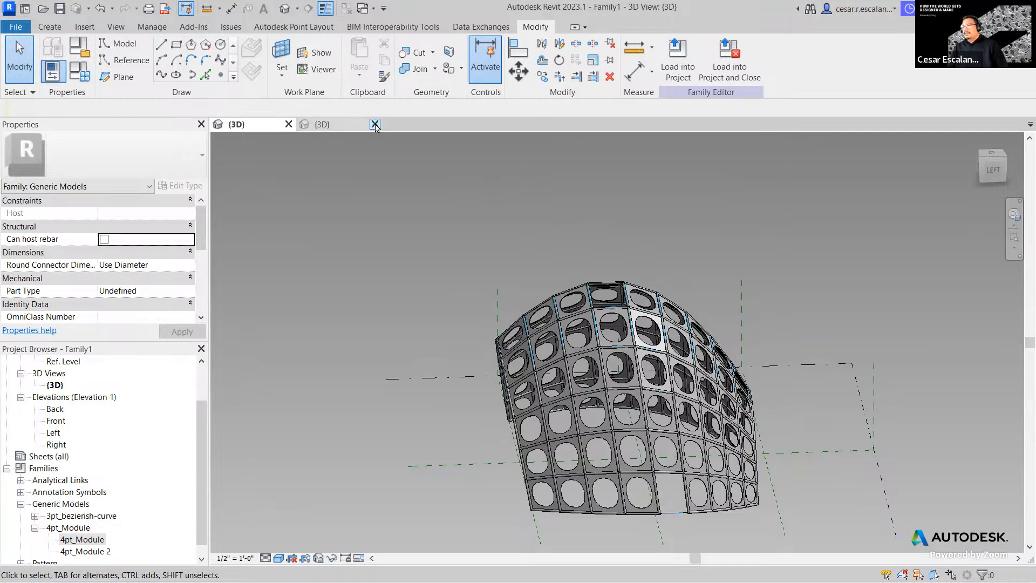
pyautogui.click(548, 307)
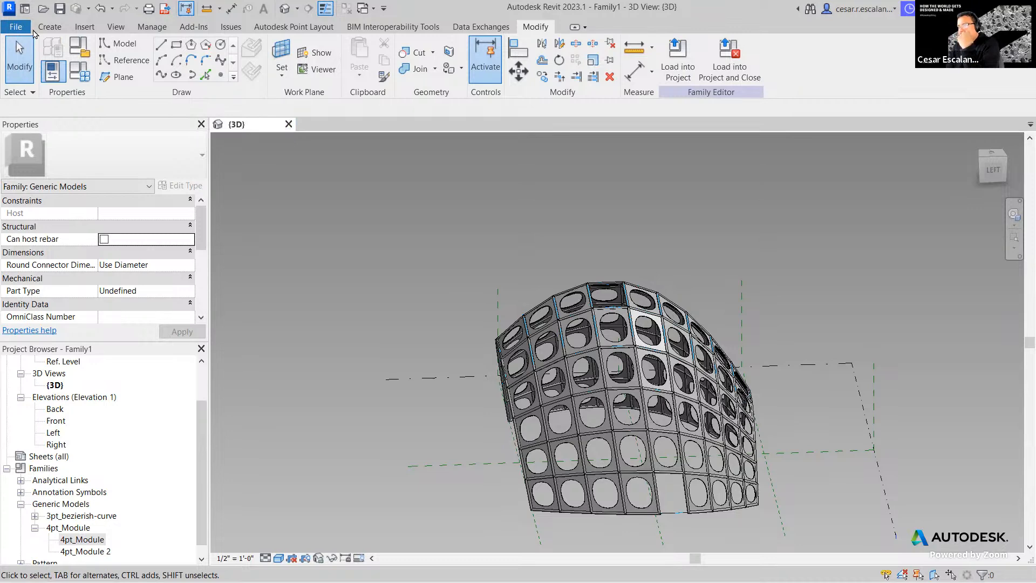
pyautogui.click(20, 27)
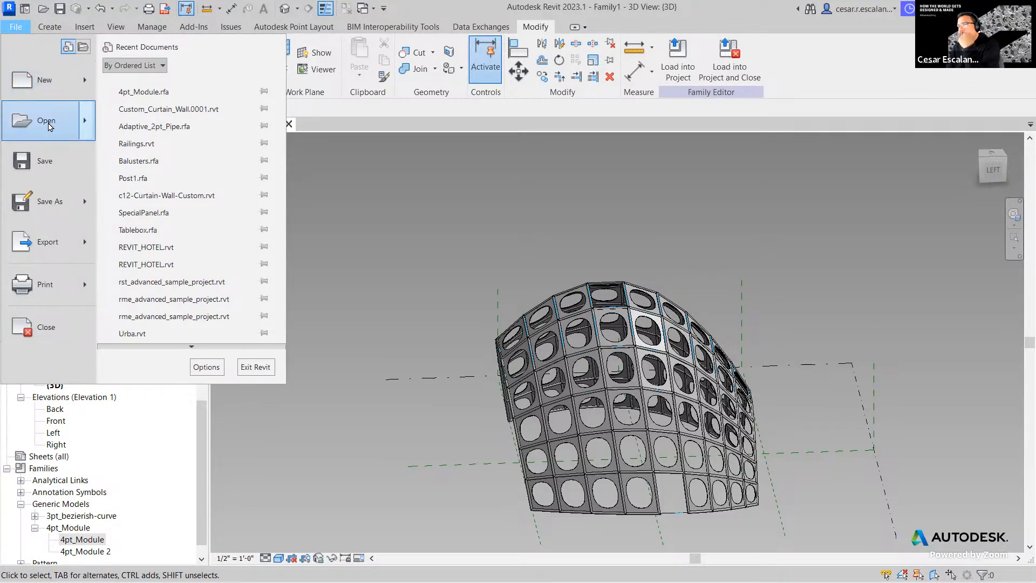
pyautogui.click(47, 122)
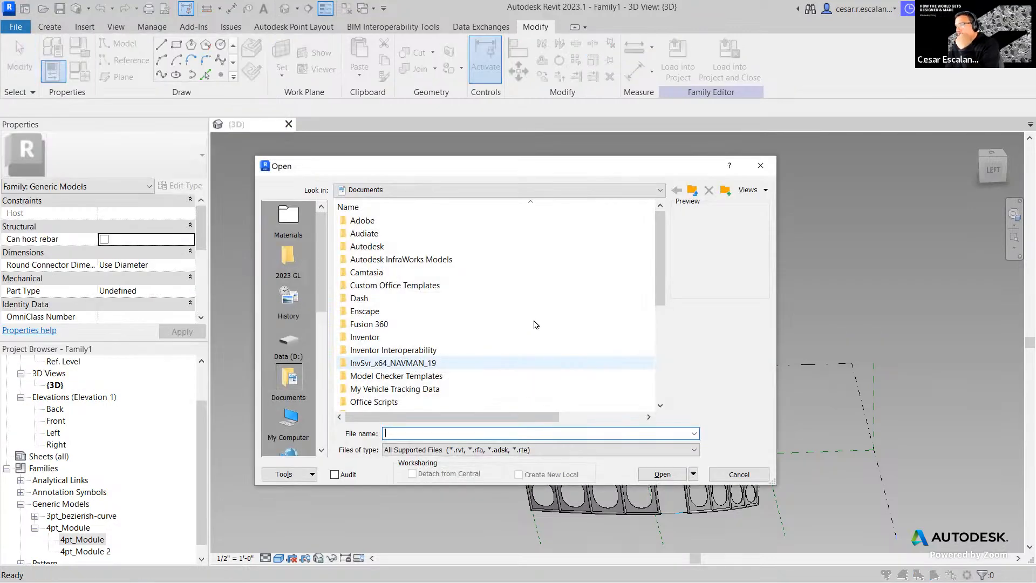
# - Open Adaptive_2pt_Pipe.rfa from Google Drive's Revit Intermediate Spring 2023 Adaptive Components folder
pyautogui.click(451, 193)
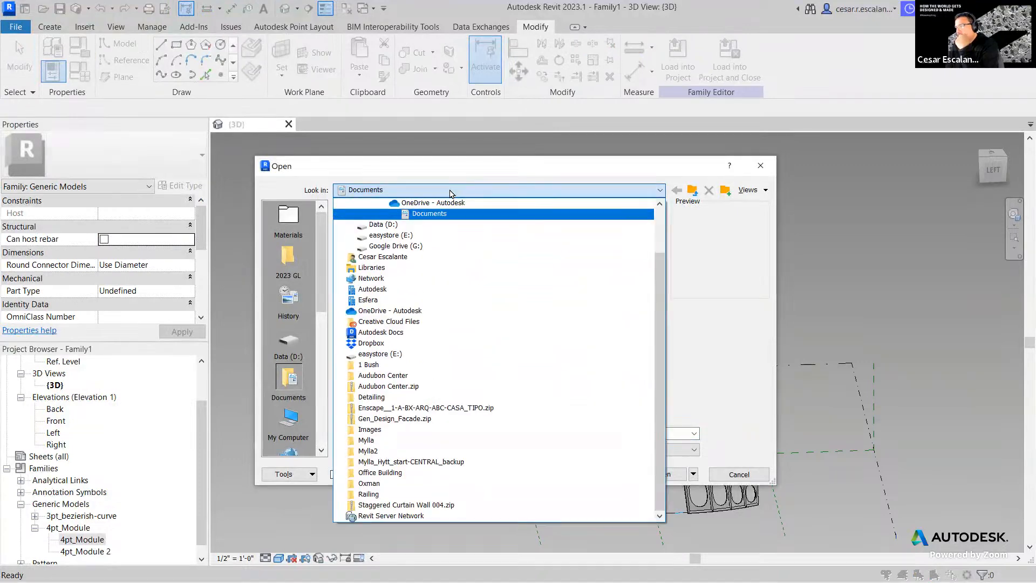
pyautogui.click(413, 245)
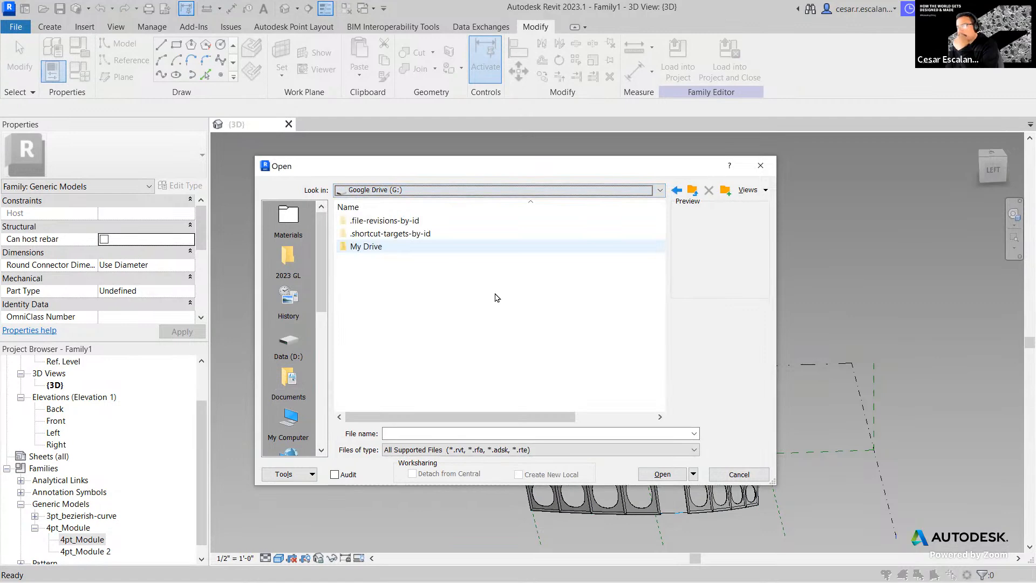
pyautogui.doubleClick(378, 246)
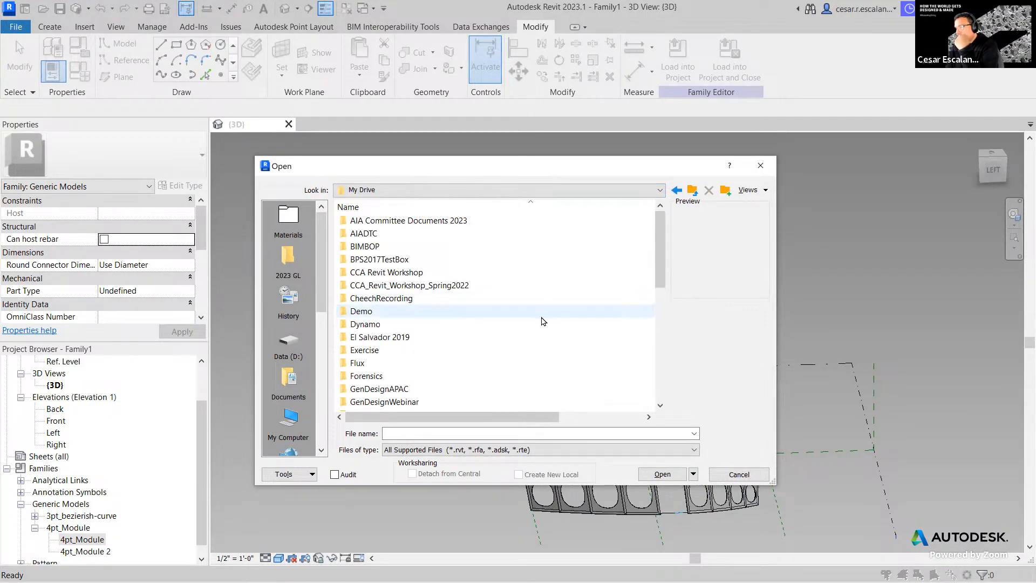
pyautogui.scroll(-8, 542, 321)
pyautogui.scroll(8, 542, 316)
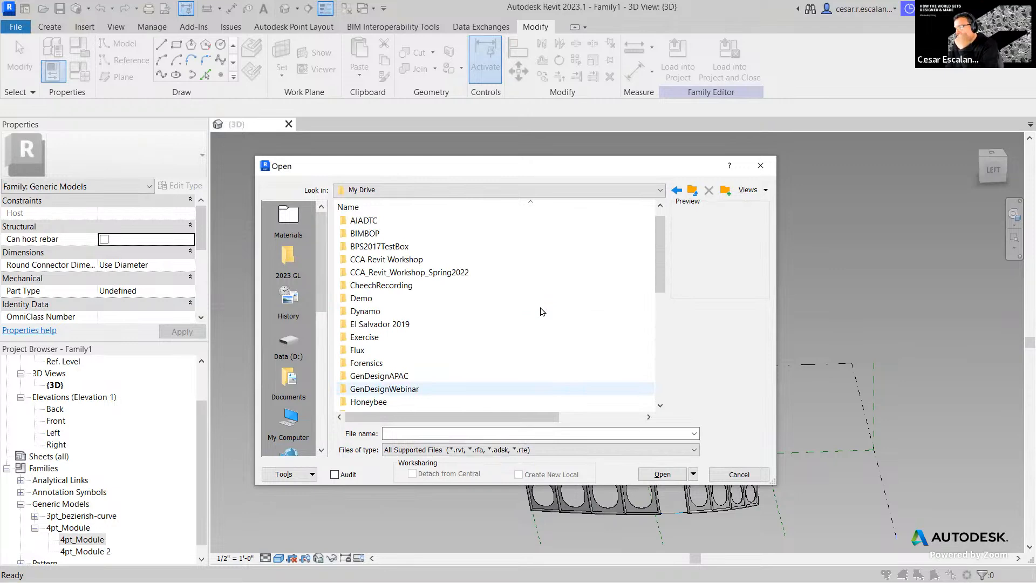
pyautogui.scroll(-5, 542, 311)
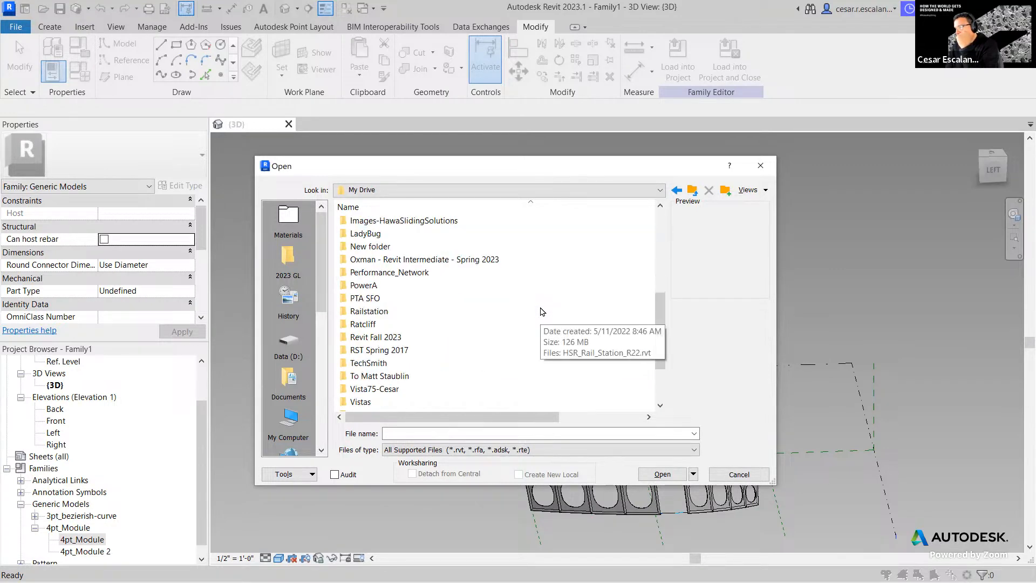
pyautogui.scroll(-1, 542, 311)
pyautogui.scroll(3, 542, 312)
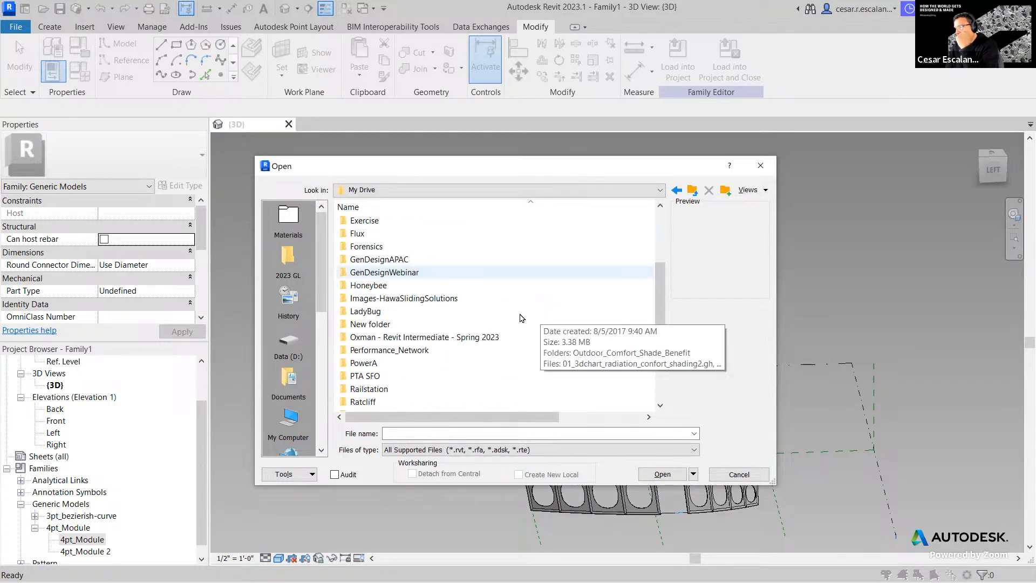
pyautogui.doubleClick(461, 336)
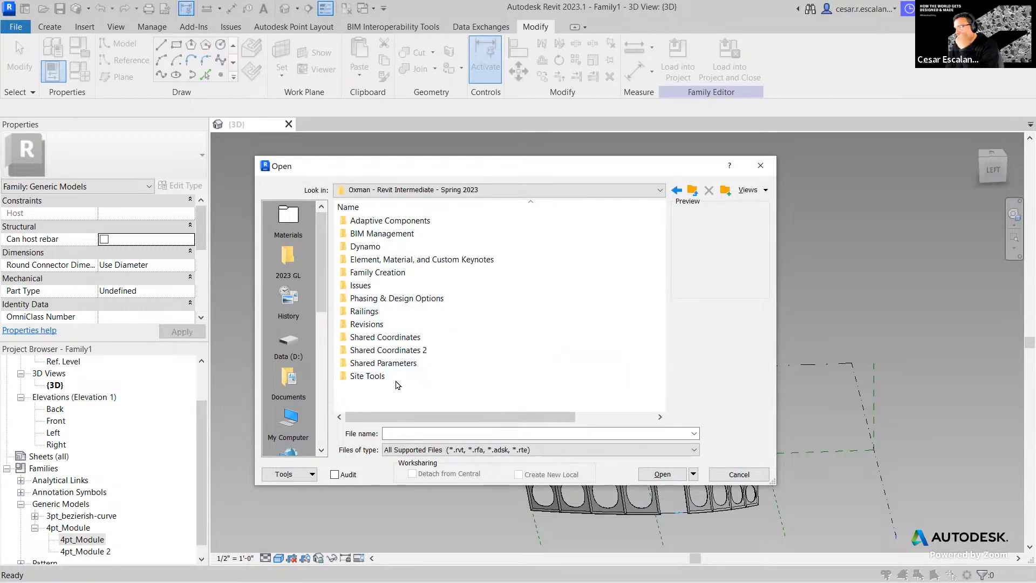
pyautogui.doubleClick(404, 220)
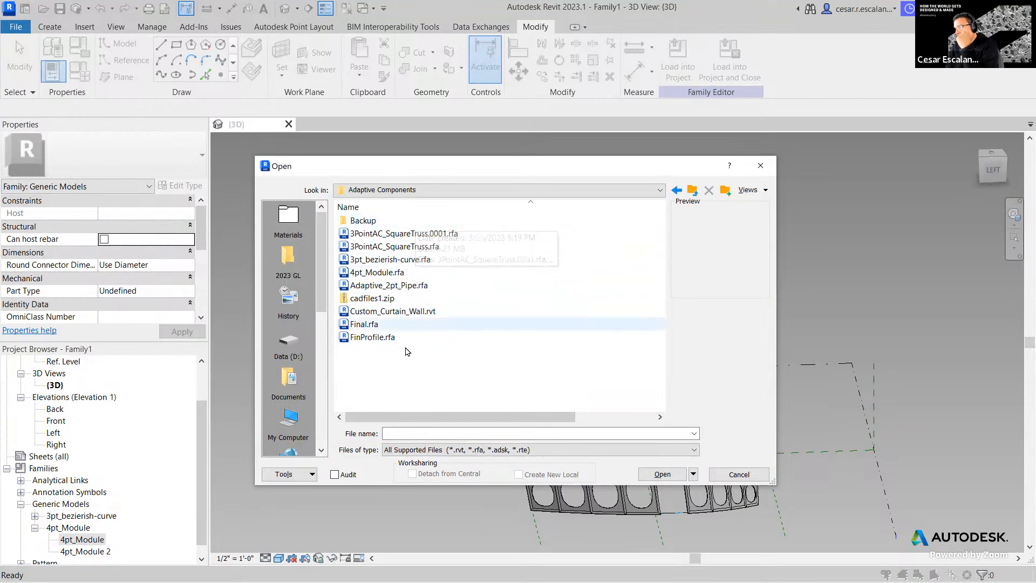
pyautogui.click(403, 285)
pyautogui.click(661, 475)
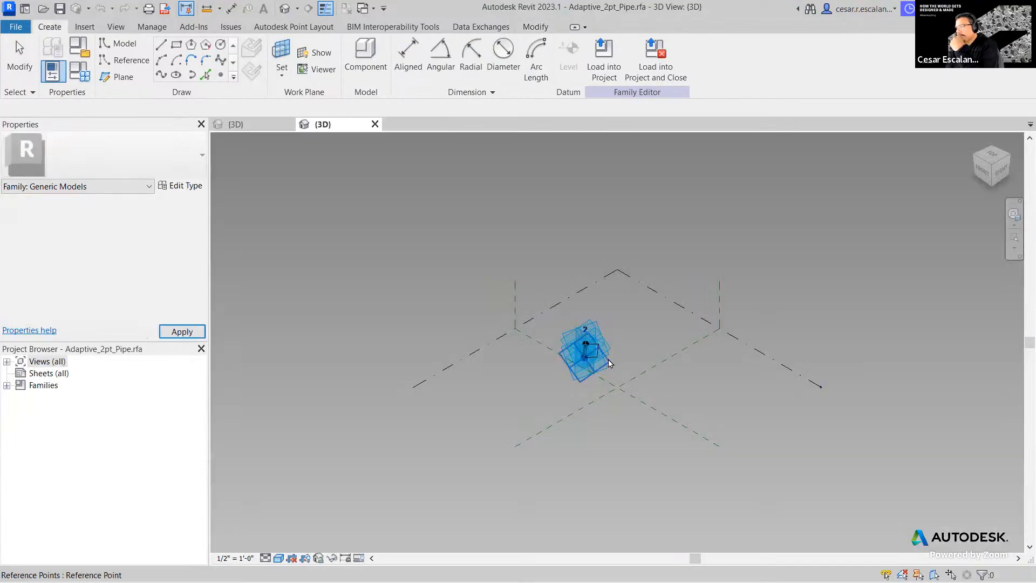
# - Zoom, orbit and pan around the pipe to inspect it between its two adaptive points
pyautogui.scroll(3, 608, 363)
pyautogui.click(621, 395)
pyautogui.keyDown('shift'); pyautogui.moveTo(610, 400); pyautogui.dragTo(492, 383, button='middle'); pyautogui.keyUp('shift')
pyautogui.scroll(3, 669, 367)
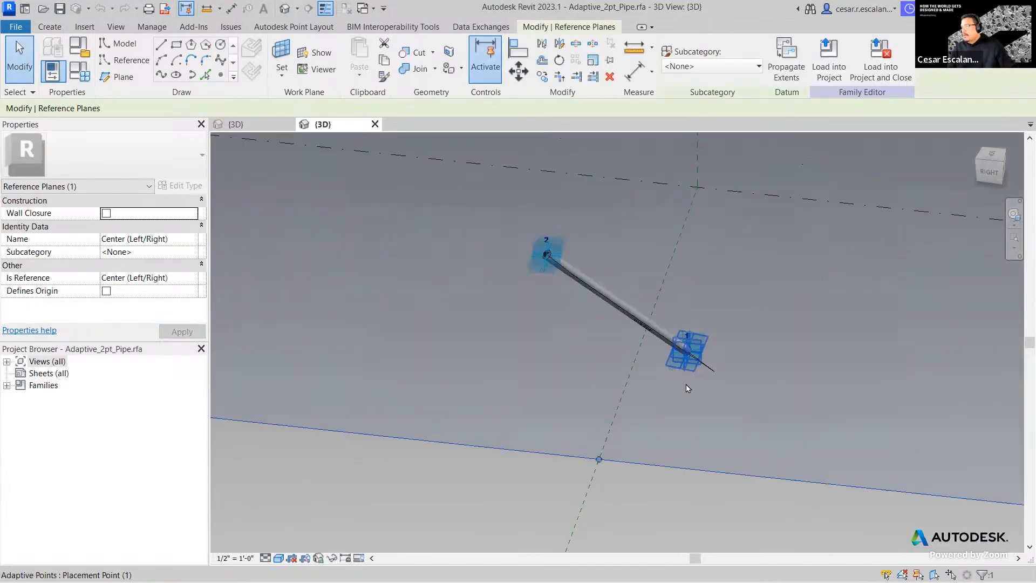
pyautogui.click(698, 518)
pyautogui.scroll(5, 638, 324)
pyautogui.moveTo(624, 336); pyautogui.dragTo(590, 406, button='middle')
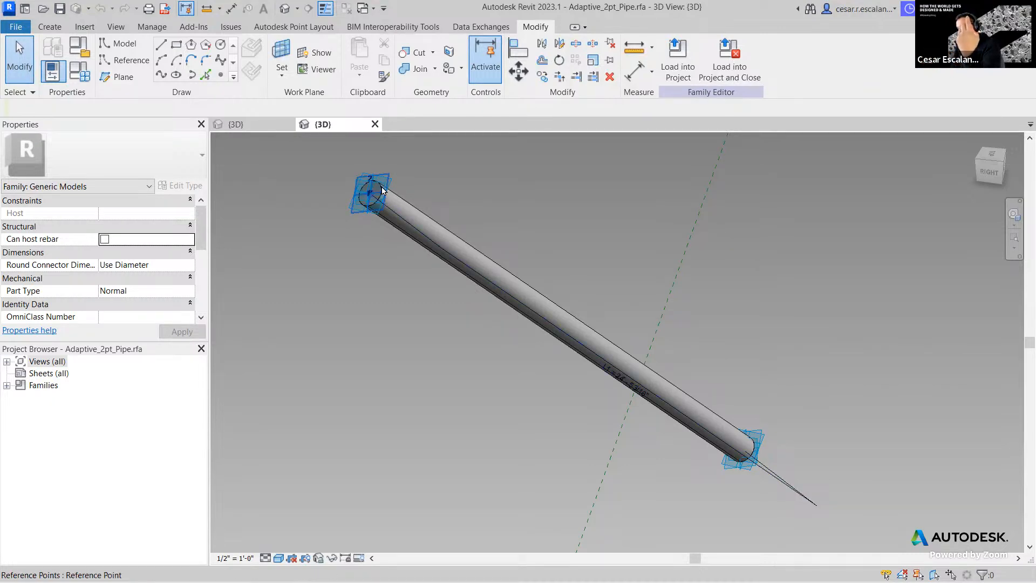
# - Open Family Types to review radius r derived from L1 with Use Larger Calc off
pyautogui.scroll(2, 378, 191)
pyautogui.scroll(-2, 872, 475)
pyautogui.scroll(3, 872, 475)
pyautogui.scroll(-2, 872, 475)
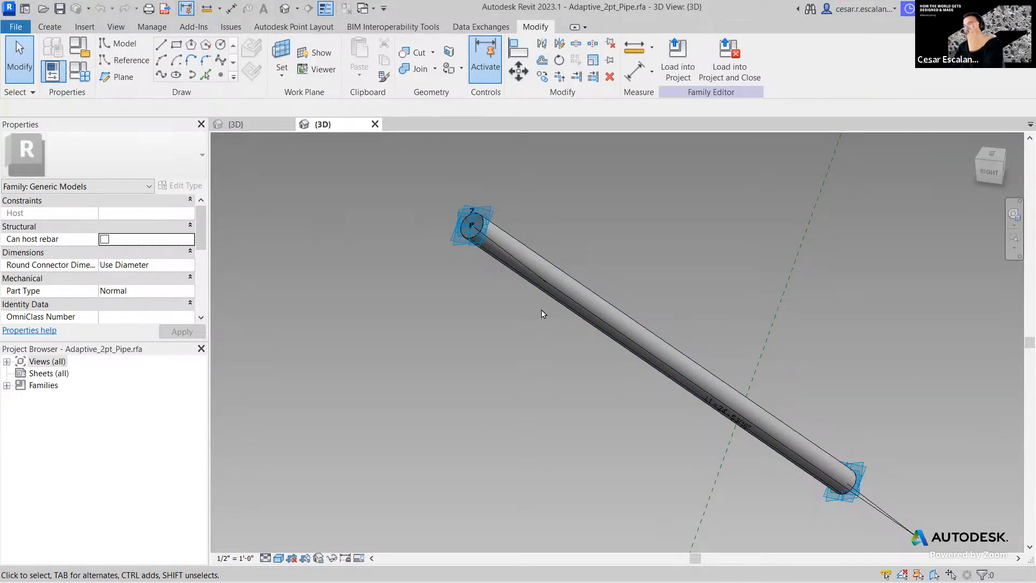
pyautogui.click(80, 71)
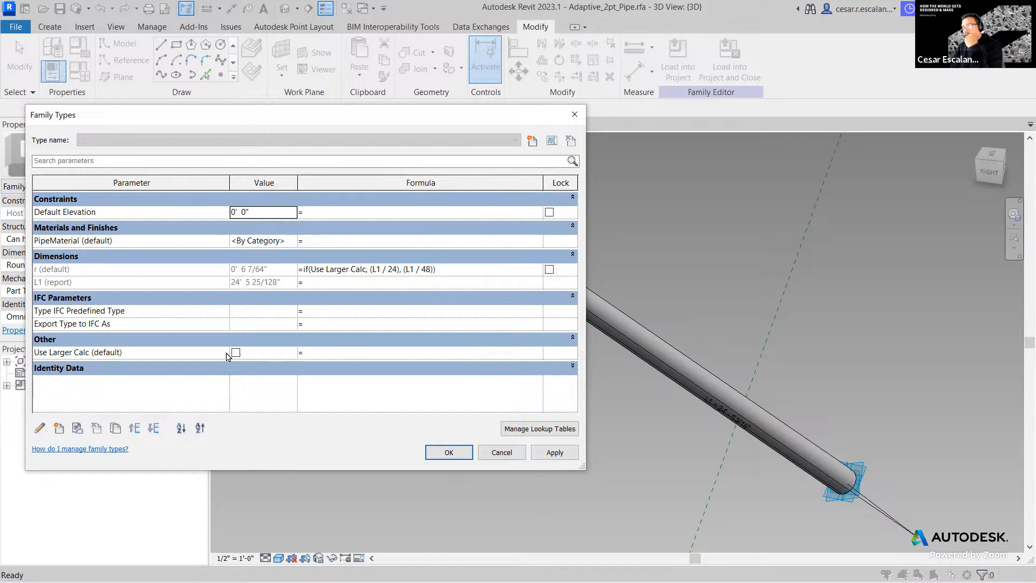
# - Close Family Types and drag the pipe's upper adaptive point to a new position
pyautogui.click(439, 453)
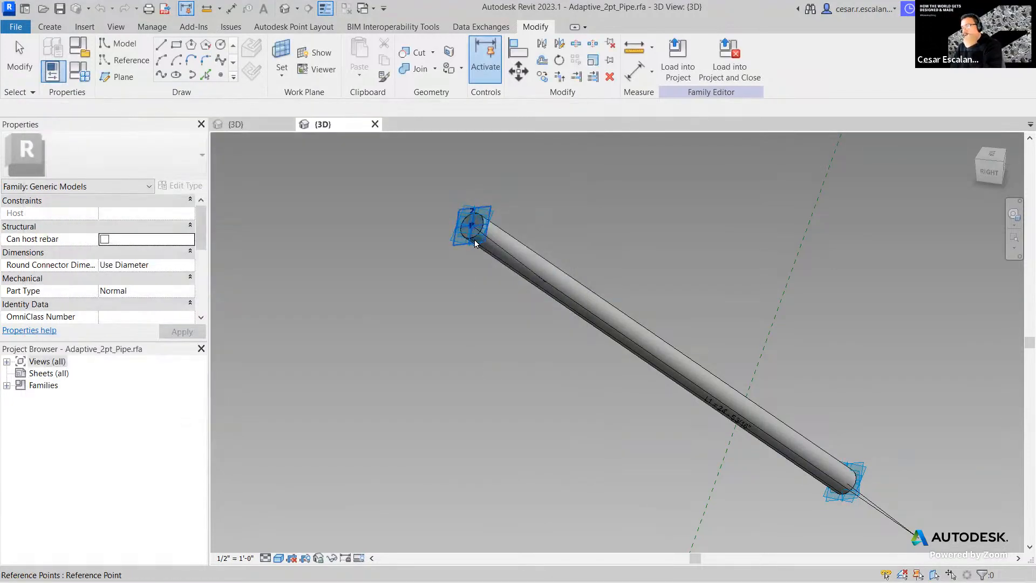
pyautogui.click(470, 230)
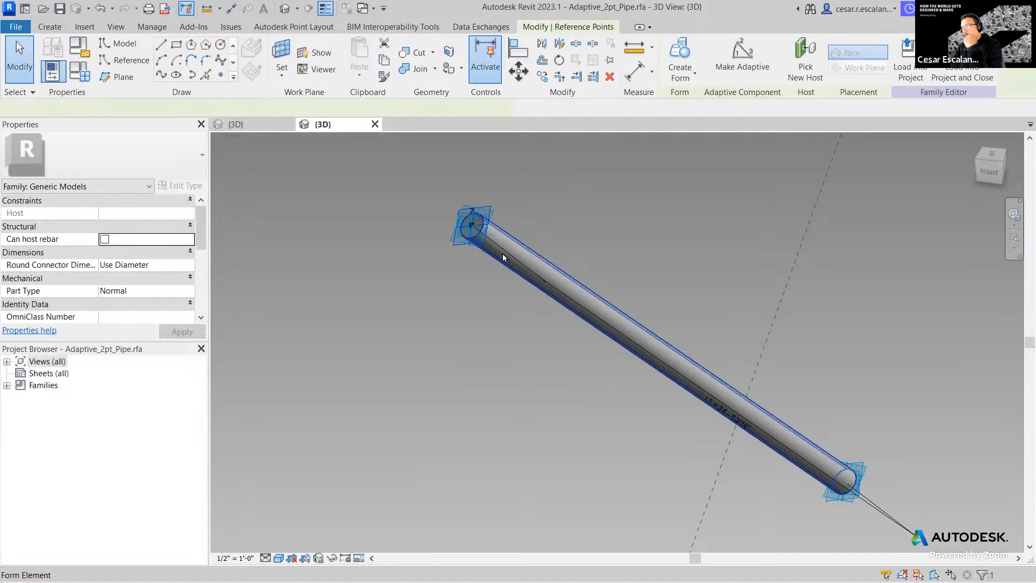
pyautogui.click(414, 261)
pyautogui.click(455, 231)
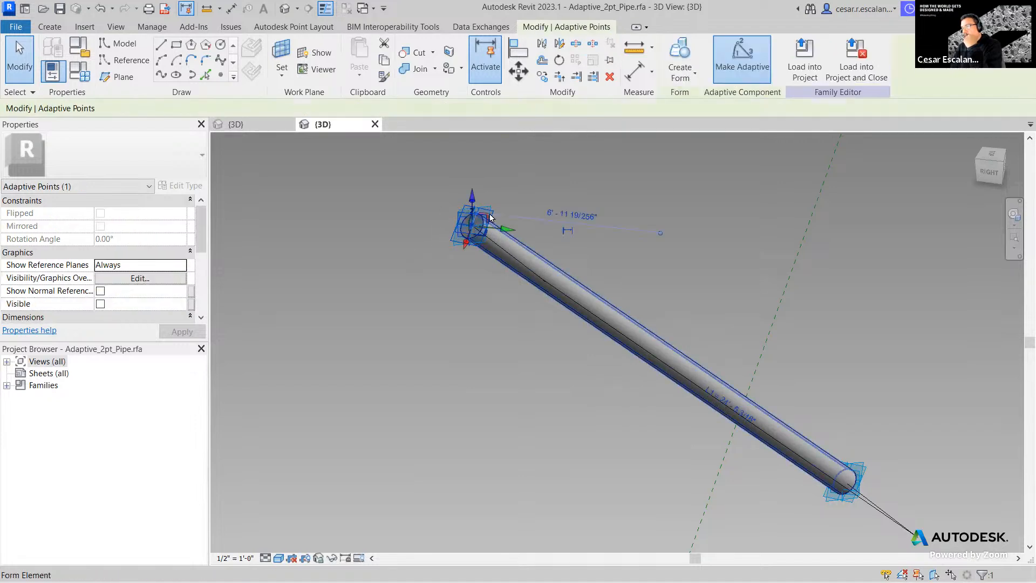
pyautogui.moveTo(482, 222); pyautogui.dragTo(603, 398)
pyautogui.click(587, 384)
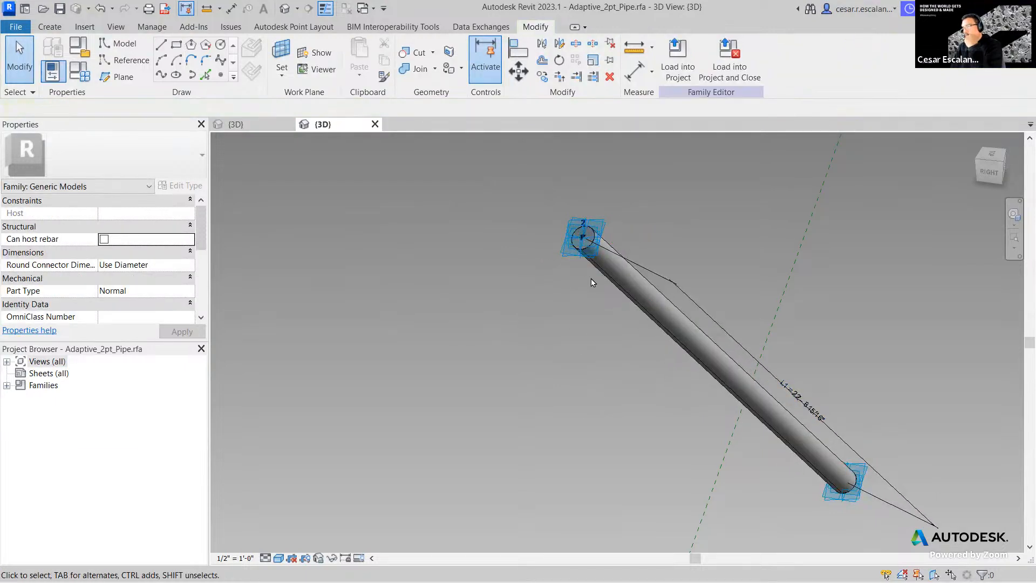
# - Reposition the top endpoint until L1 reads 23' 8 5/16", then check Use Larger Calc
pyautogui.moveTo(509, 365); pyautogui.dragTo(481, 363, button='middle')
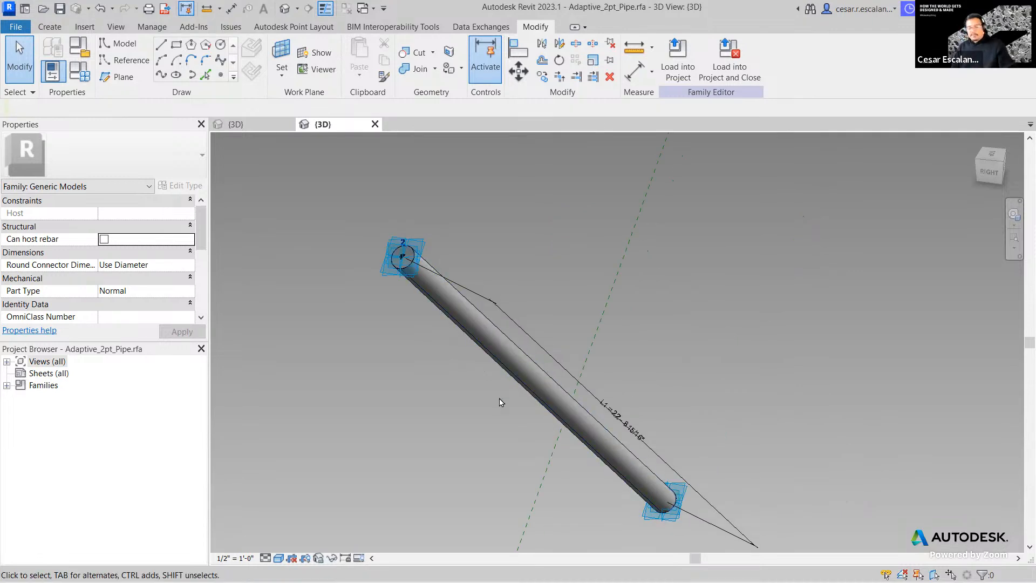
pyautogui.keyDown('shift'); pyautogui.moveTo(670, 382); pyautogui.dragTo(582, 301, button='middle'); pyautogui.keyUp('shift')
pyautogui.scroll(3, 505, 203)
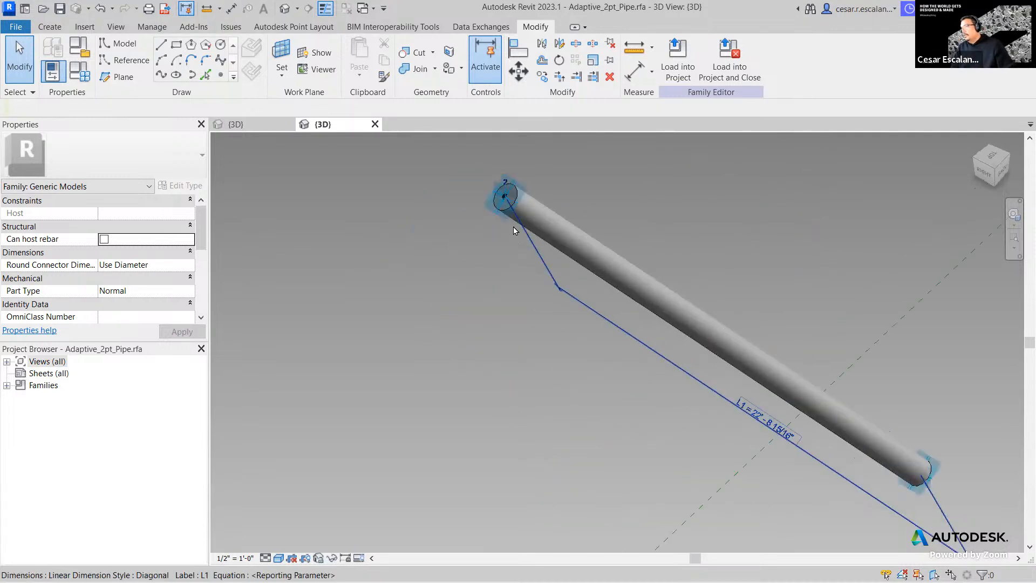
pyautogui.click(505, 203)
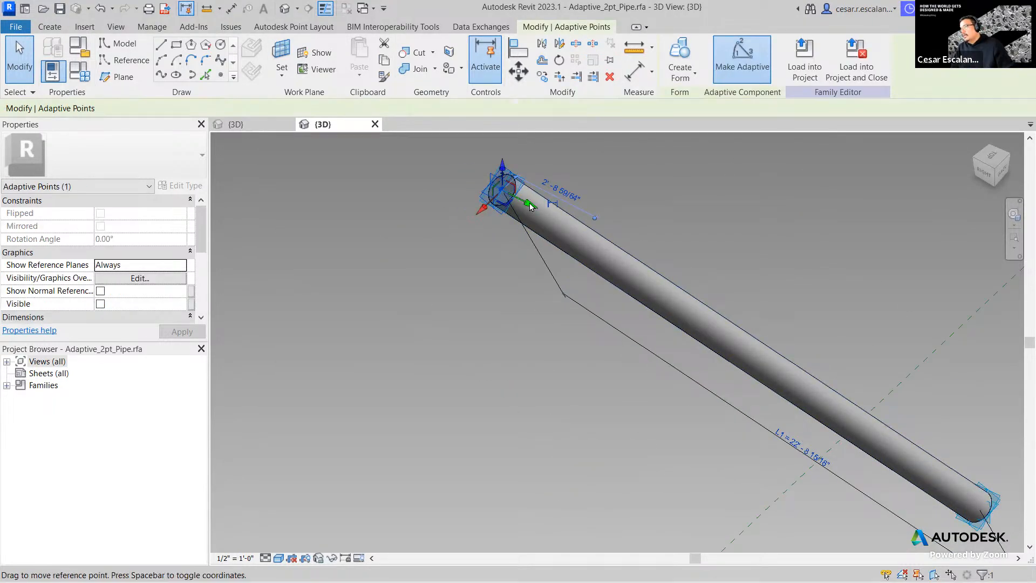
pyautogui.moveTo(593, 257); pyautogui.dragTo(671, 305)
pyautogui.moveTo(706, 338); pyautogui.dragTo(439, 208)
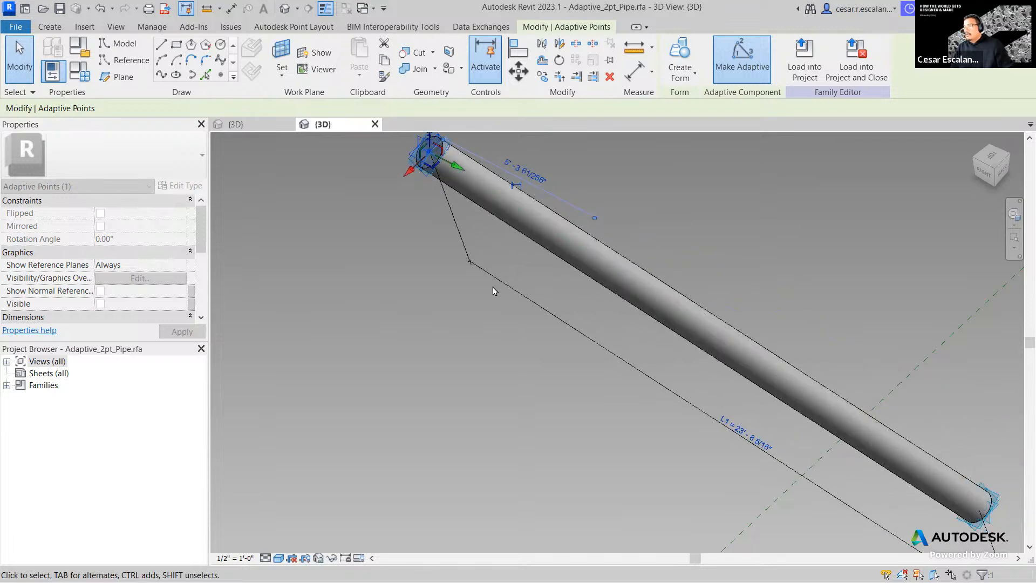
pyautogui.click(307, 262)
pyautogui.click(80, 71)
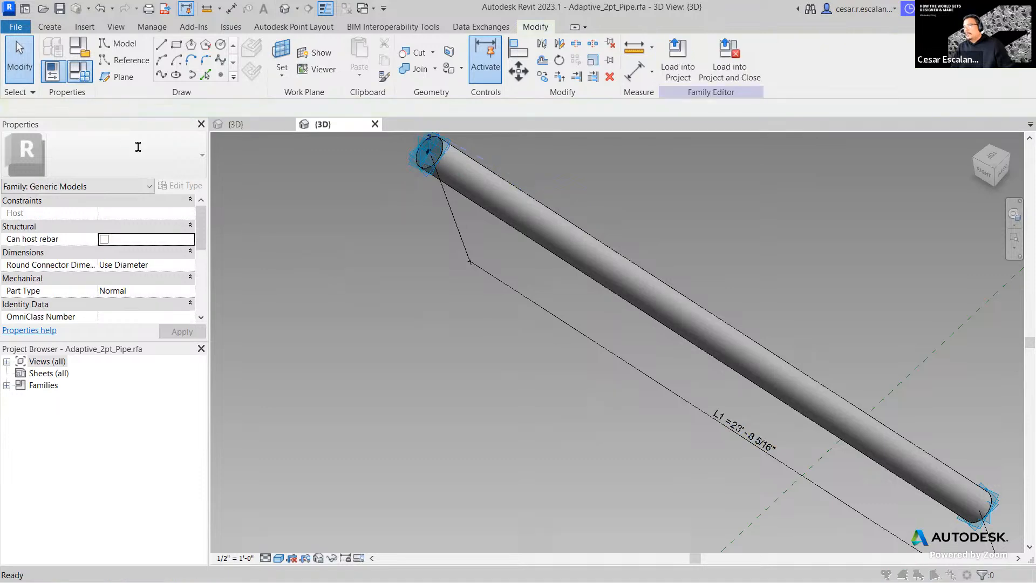
pyautogui.click(235, 352)
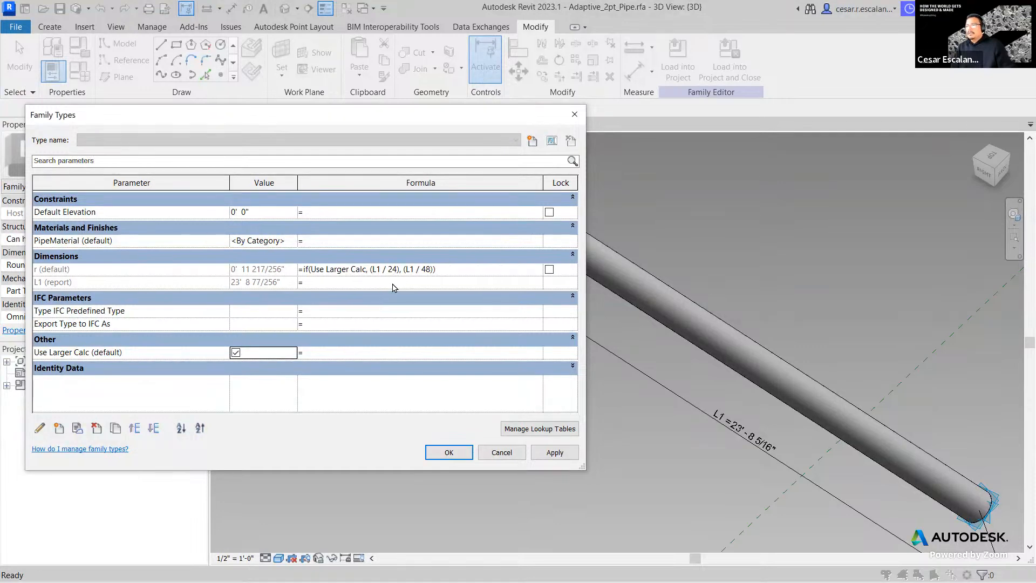
# - Apply Use Larger Calc to thicken the pipe, then drag its start point to shorten it
pyautogui.click(465, 457)
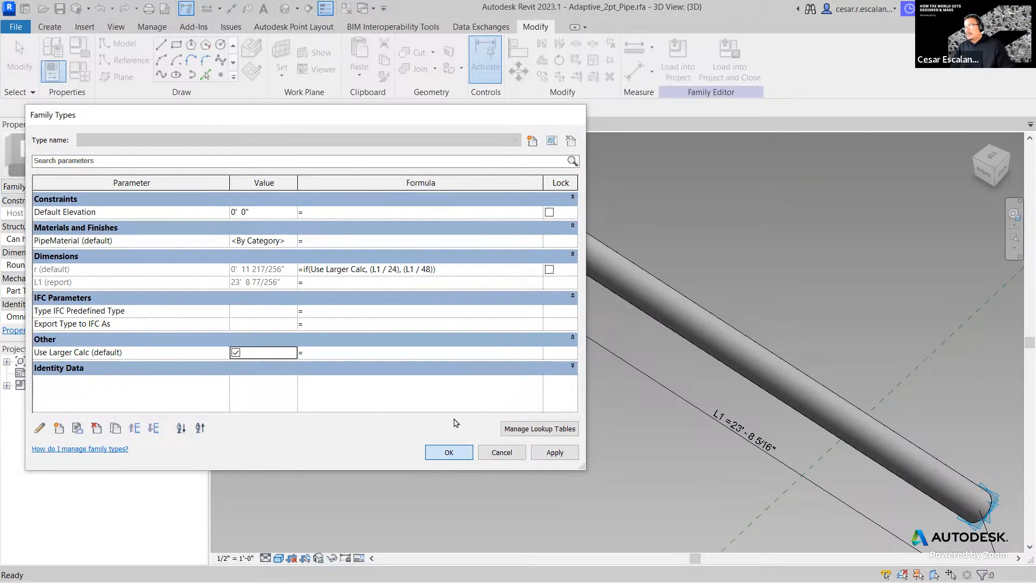
pyautogui.scroll(-3, 447, 232)
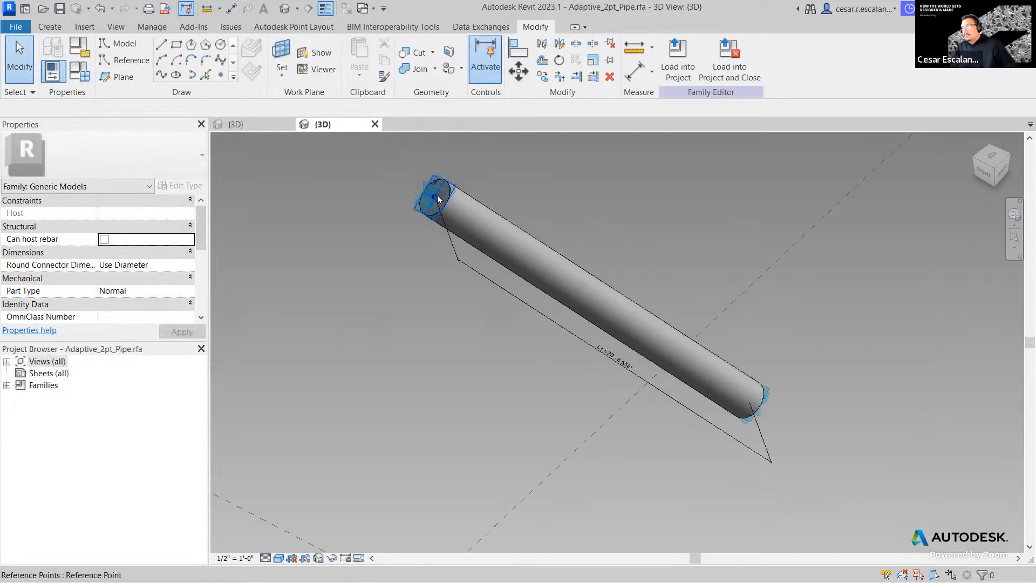
pyautogui.click(470, 224)
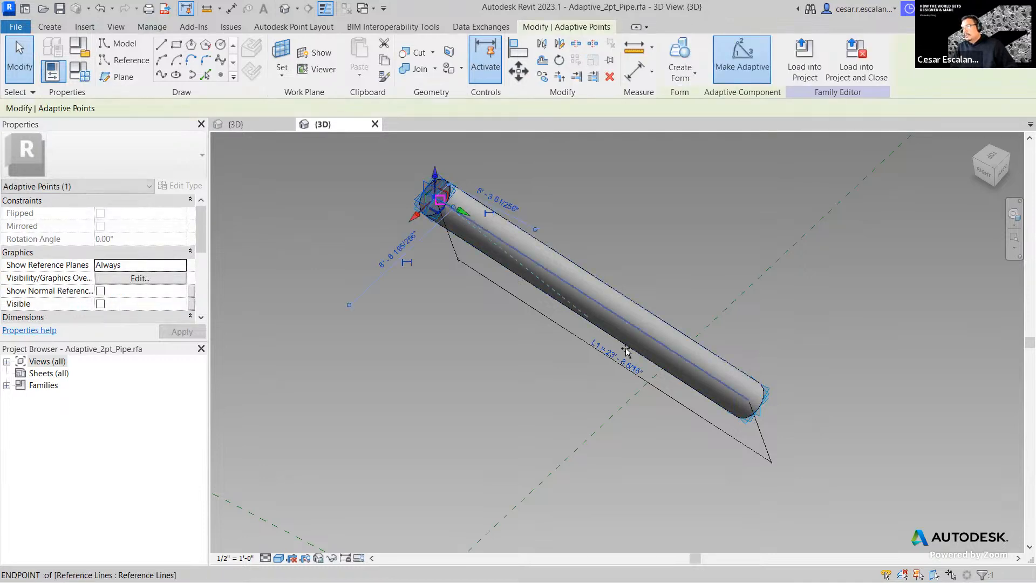
pyautogui.moveTo(659, 337); pyautogui.dragTo(757, 398)
pyautogui.moveTo(625, 340); pyautogui.dragTo(381, 248)
pyautogui.scroll(1, 900, 451)
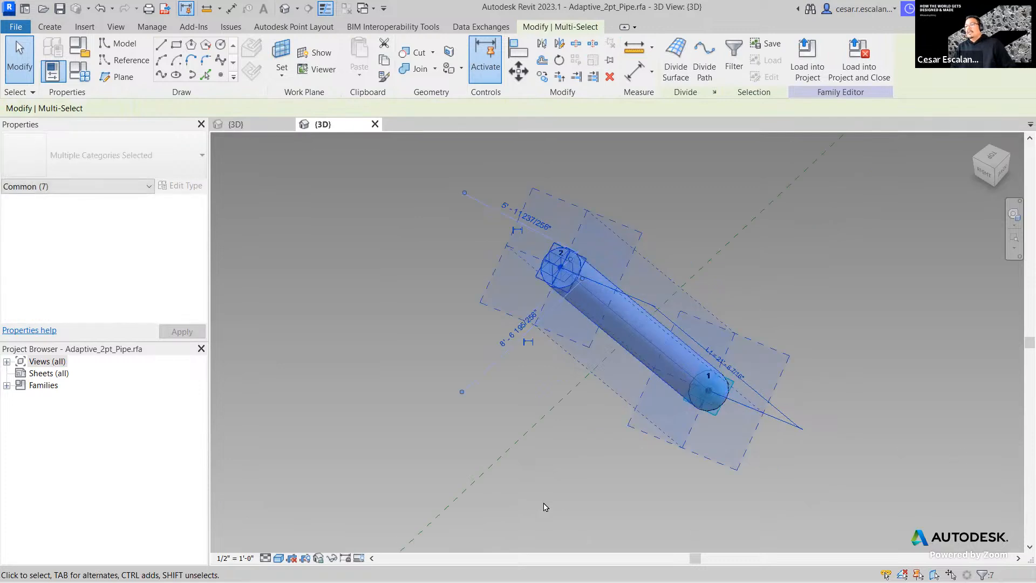
pyautogui.click(573, 426)
pyautogui.scroll(1, 626, 349)
pyautogui.scroll(-3, 500, 257)
pyautogui.scroll(-1, 500, 257)
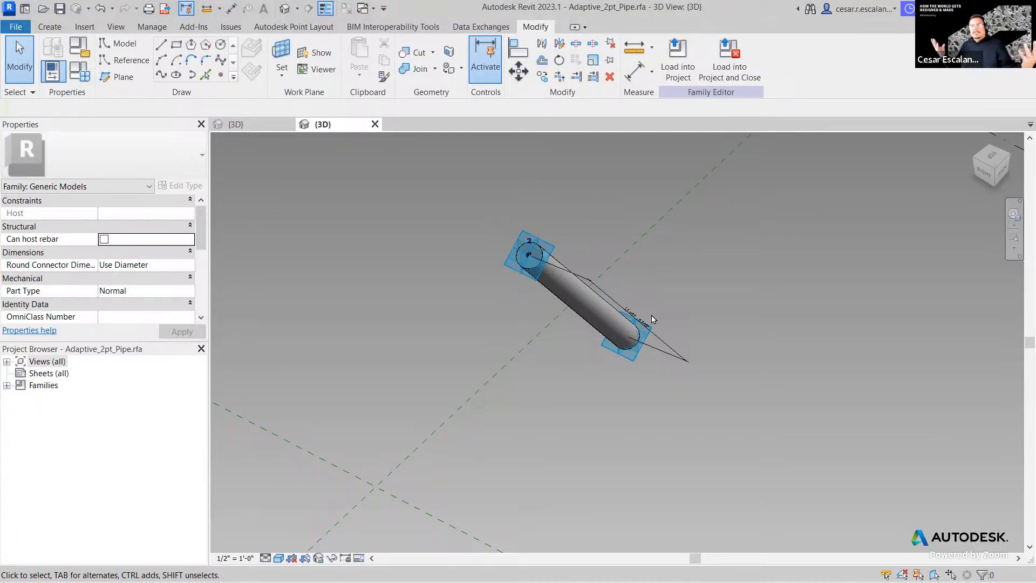
# - Create a new family from the English-Imperial Generic Model Adaptive.rft template
pyautogui.scroll(-2, 558, 376)
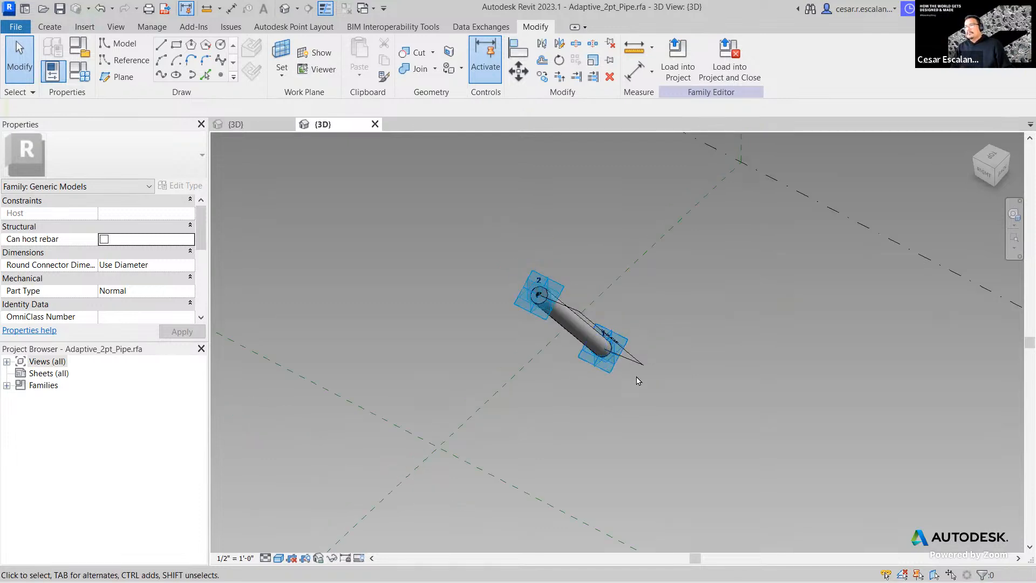
pyautogui.moveTo(639, 381); pyautogui.dragTo(619, 356, button='middle')
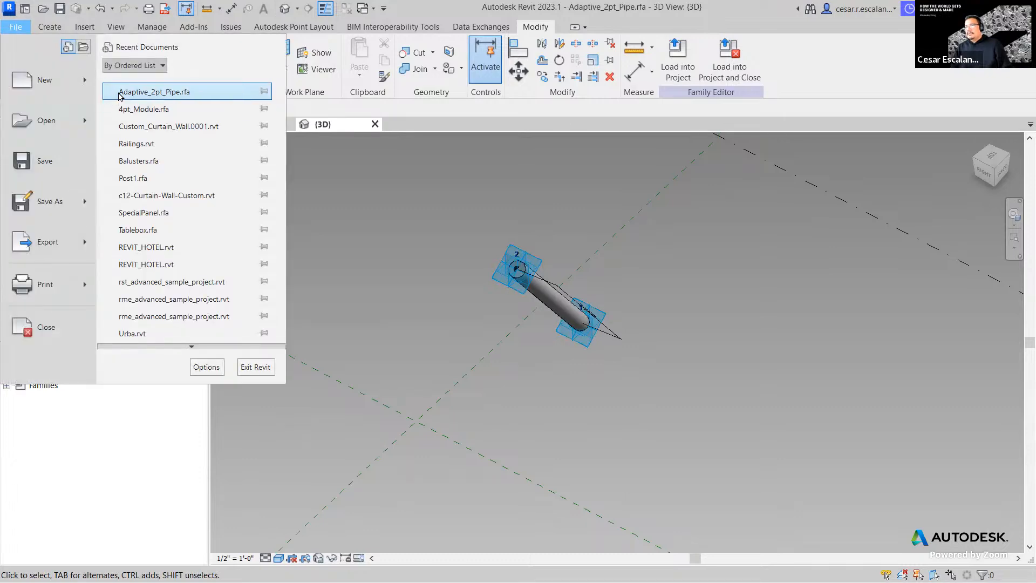
pyautogui.moveTo(89, 88)
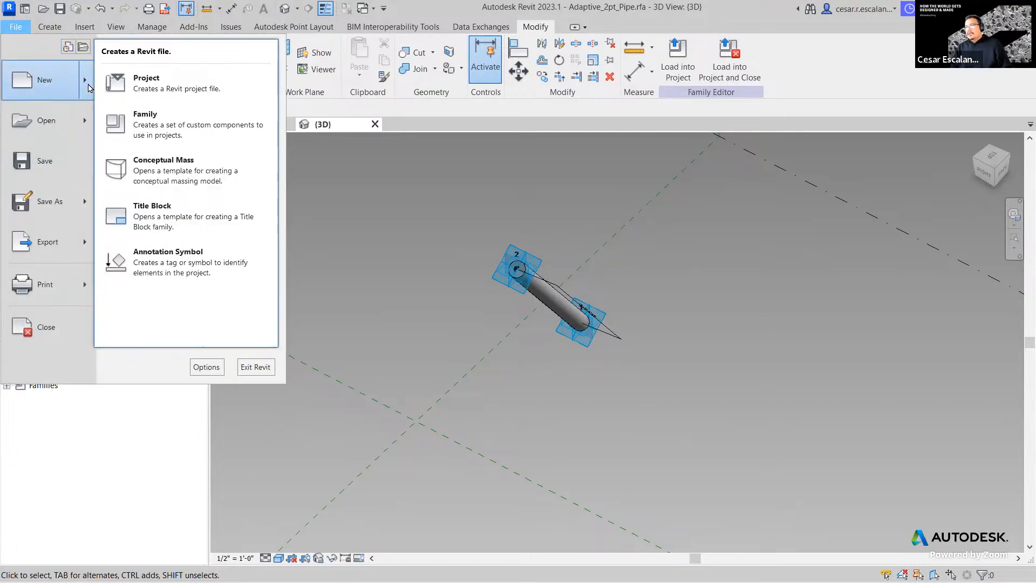
pyautogui.click(143, 128)
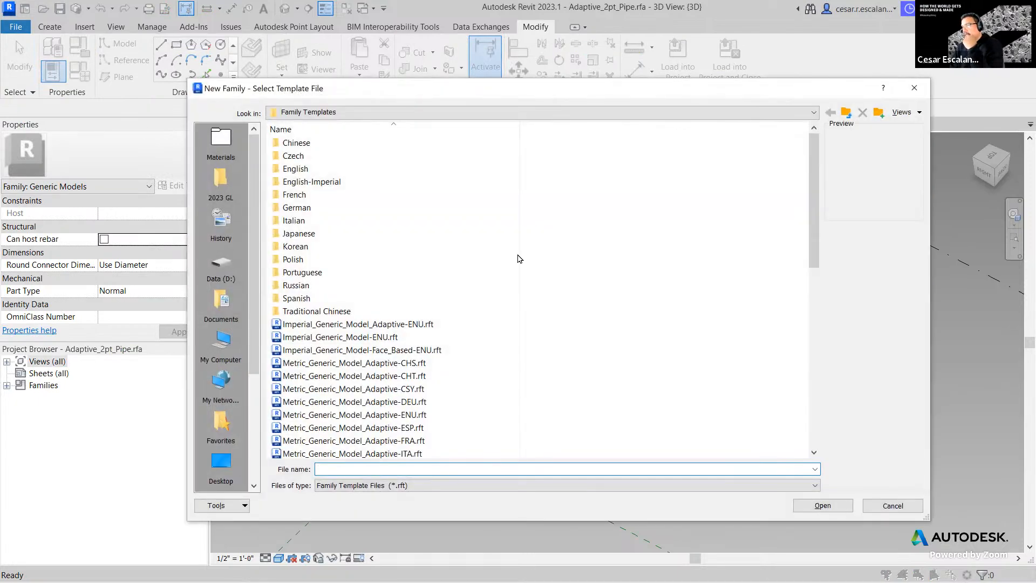
pyautogui.doubleClick(322, 181)
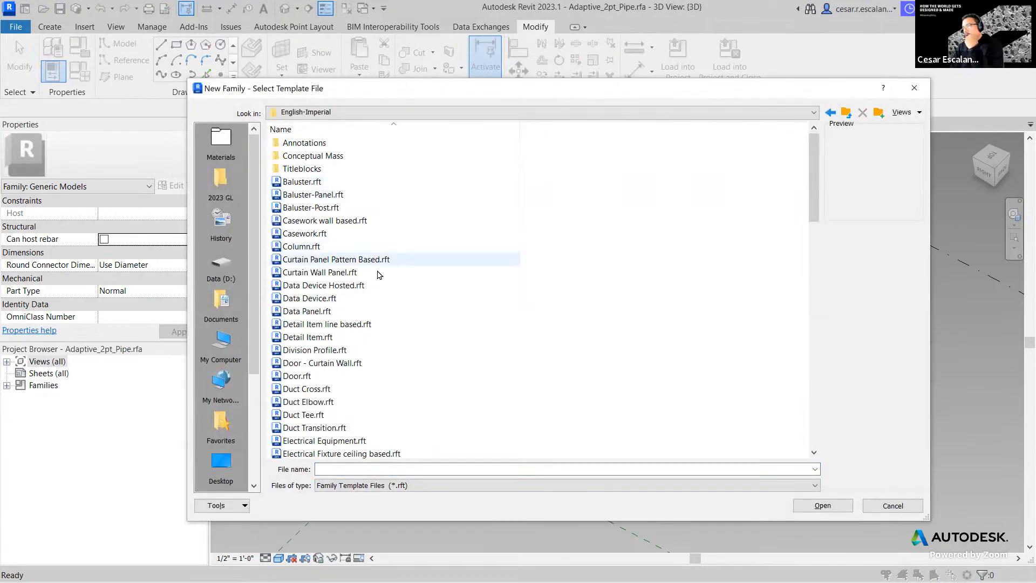
pyautogui.scroll(-4, 350, 335)
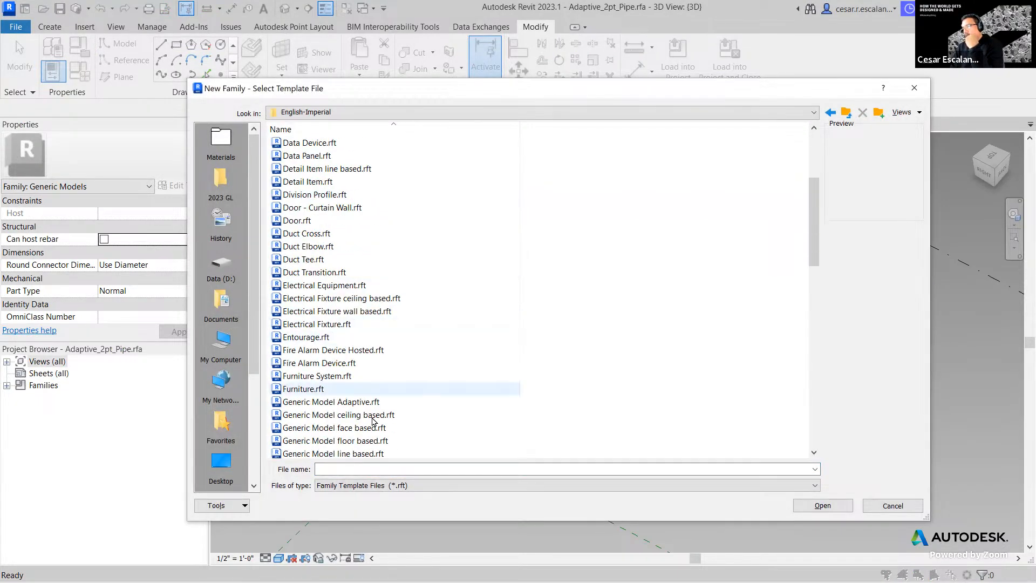
pyautogui.click(346, 401)
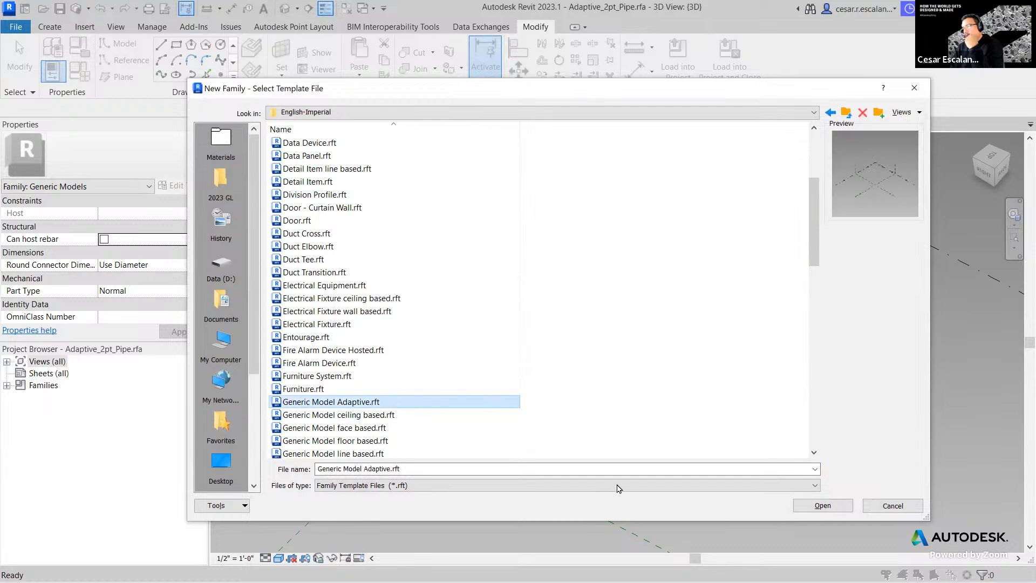
pyautogui.click(825, 507)
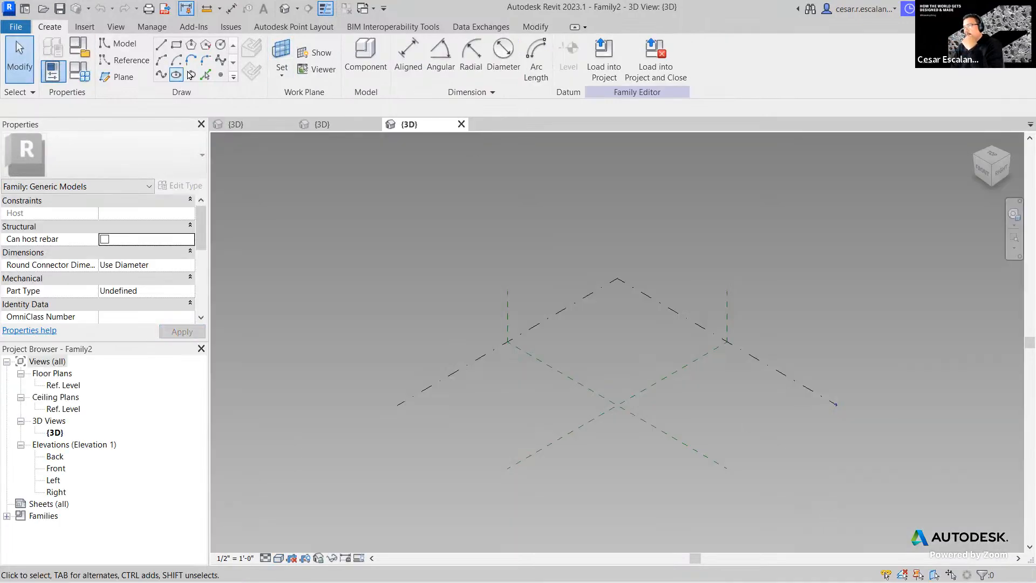
# - Place four reference points on the level
pyautogui.click(547, 417)
pyautogui.click(591, 376)
pyautogui.click(667, 413)
pyautogui.click(603, 445)
pyautogui.scroll(3, 621, 438)
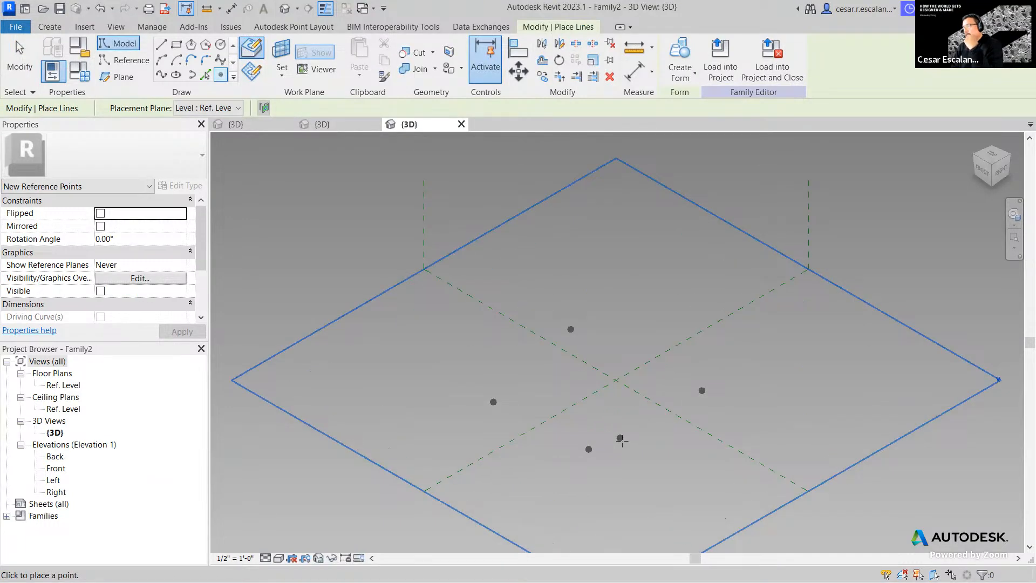
pyautogui.press('Escape')
pyautogui.press('Escape')
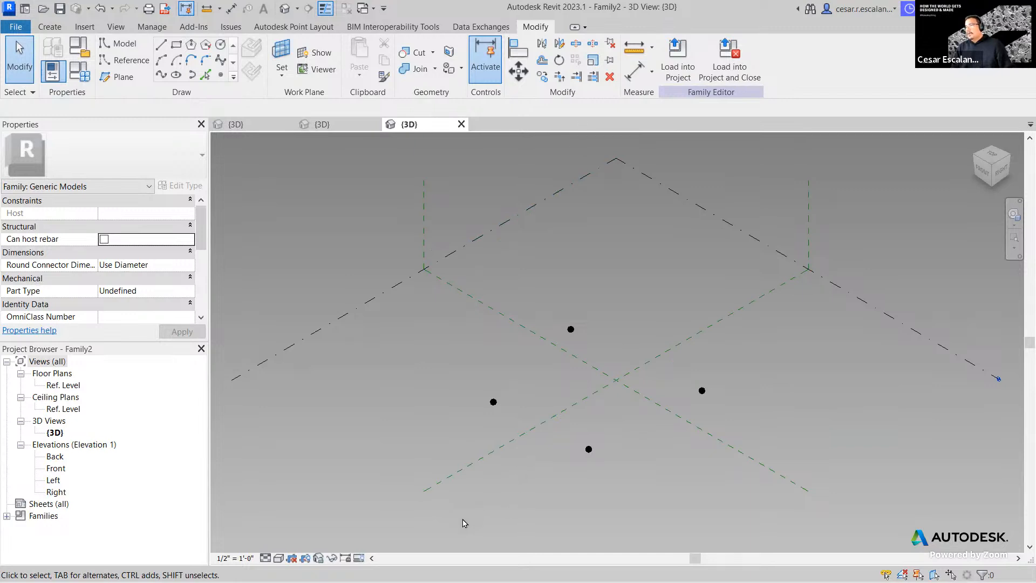
# - Convert the four reference points into adaptive points
pyautogui.moveTo(454, 520); pyautogui.dragTo(724, 301)
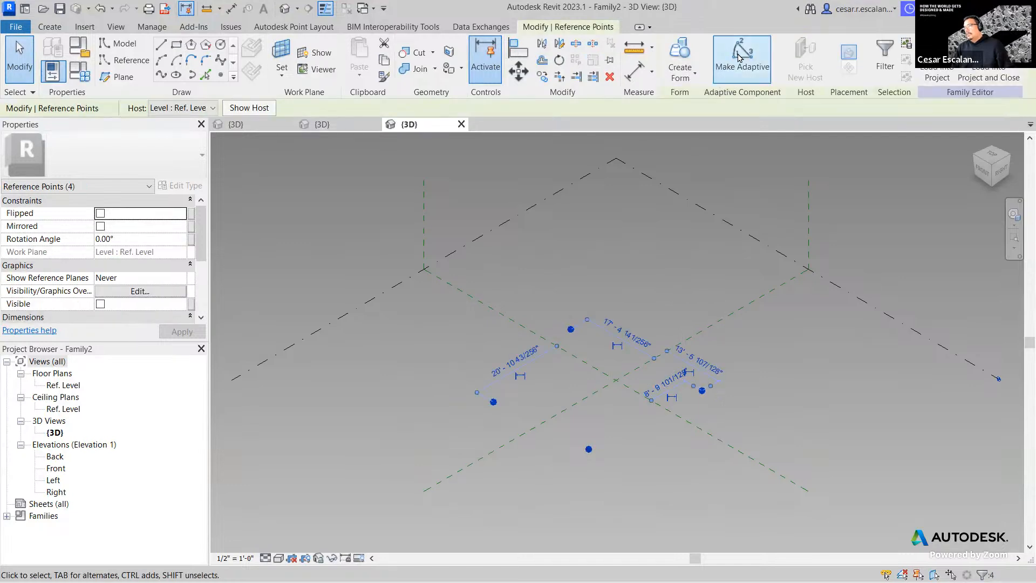
pyautogui.click(739, 57)
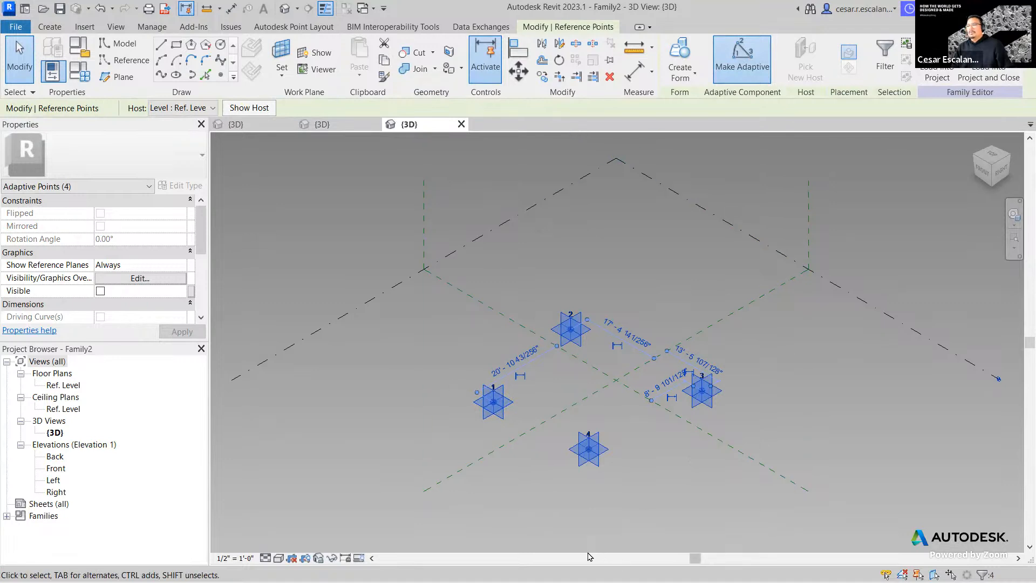
pyautogui.click(518, 437)
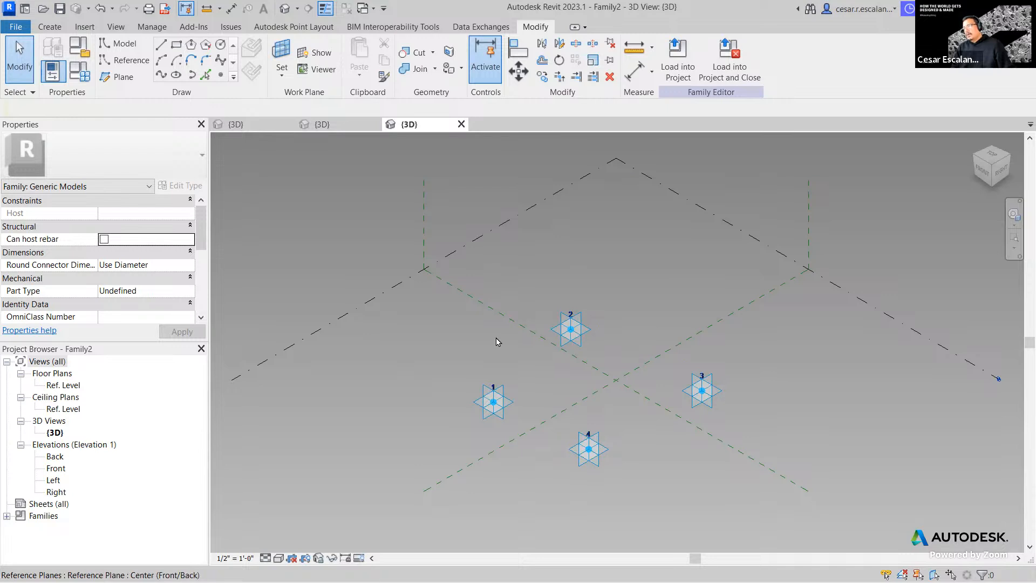
# - Inspect adaptive point 2's properties, then load Adaptive_2pt_Pipe.rfa into an open family
pyautogui.click(580, 344)
pyautogui.scroll(-3, 98, 257)
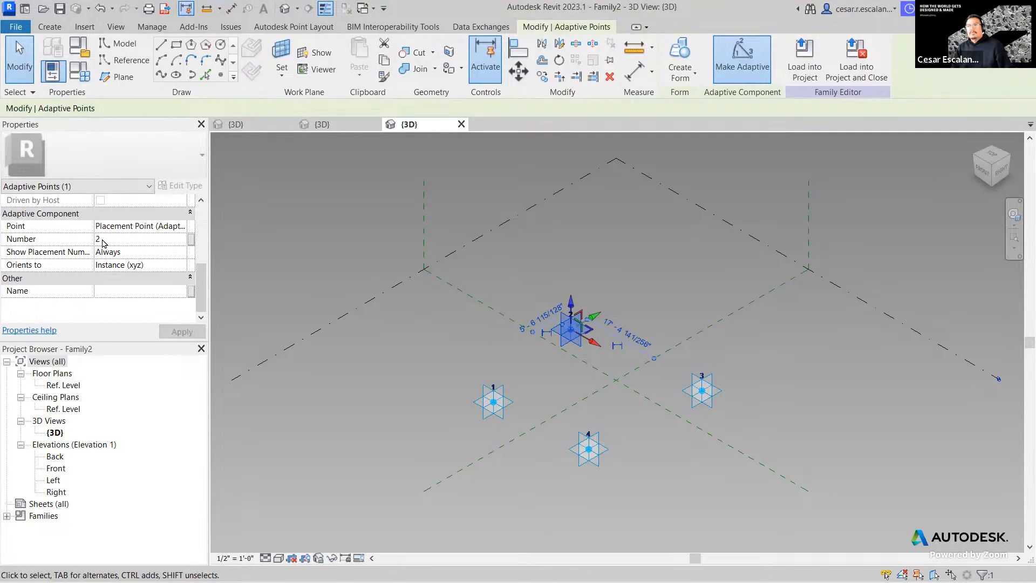
pyautogui.click(392, 397)
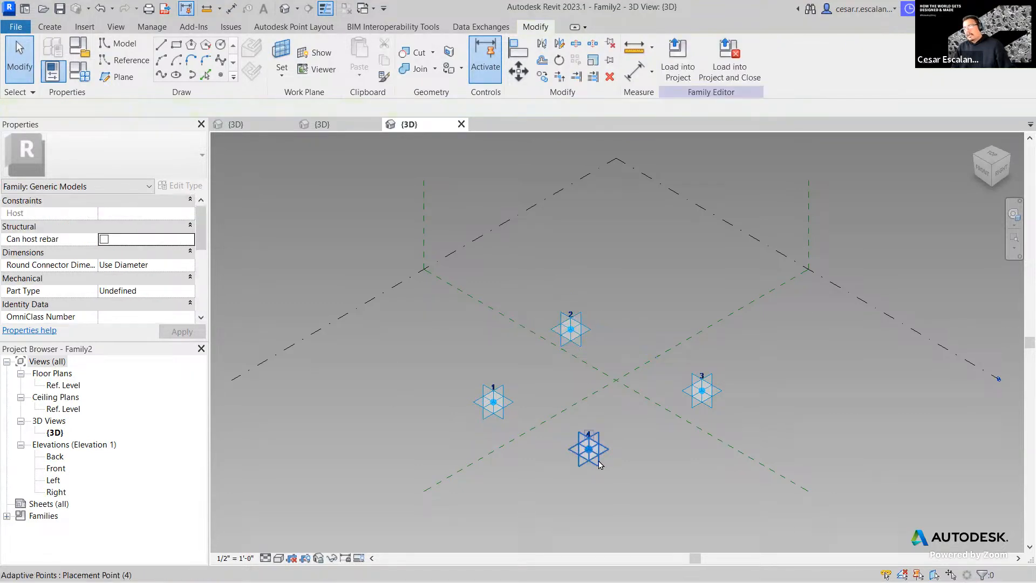
pyautogui.scroll(2, 597, 462)
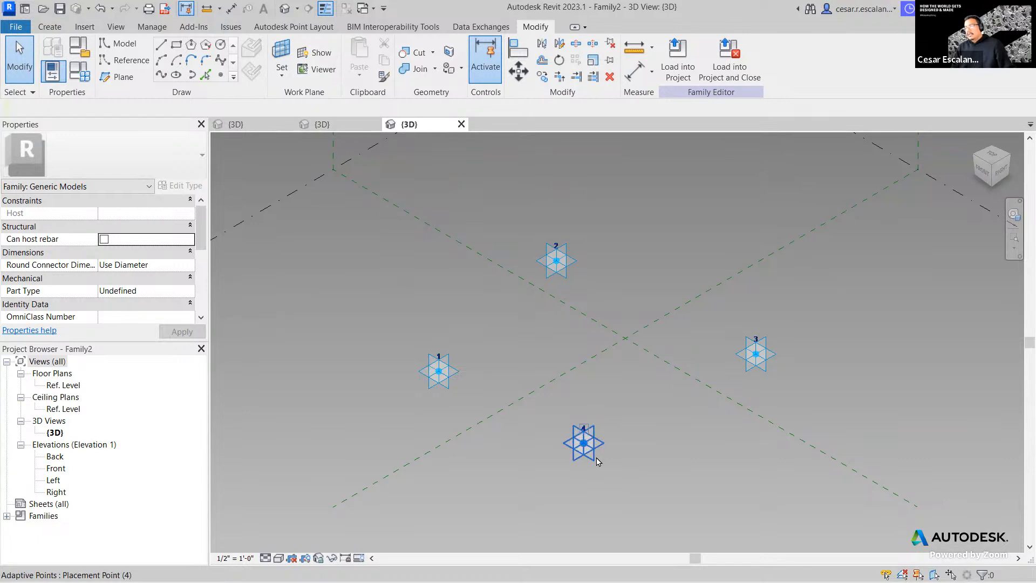
pyautogui.click(340, 124)
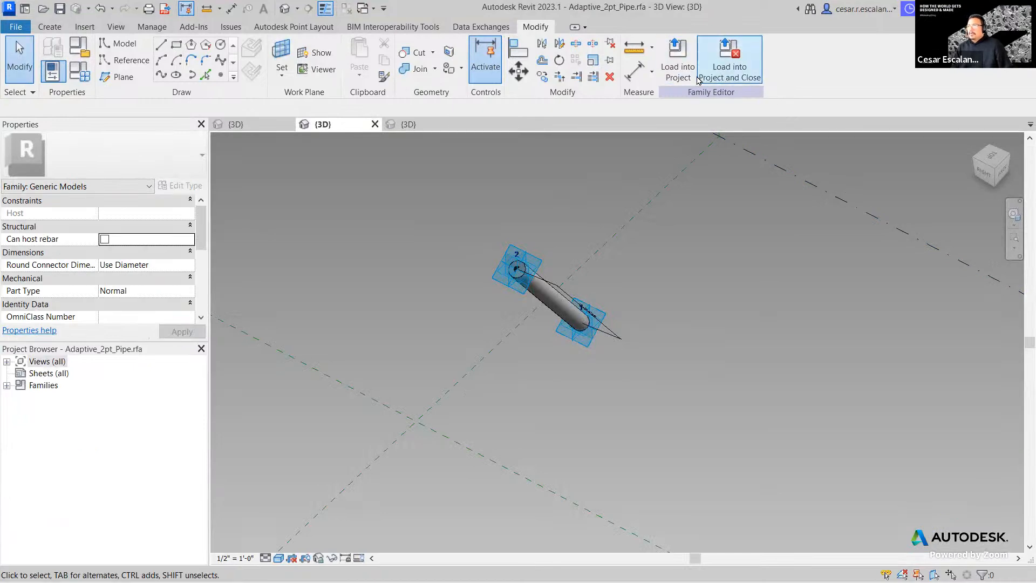
pyautogui.click(678, 81)
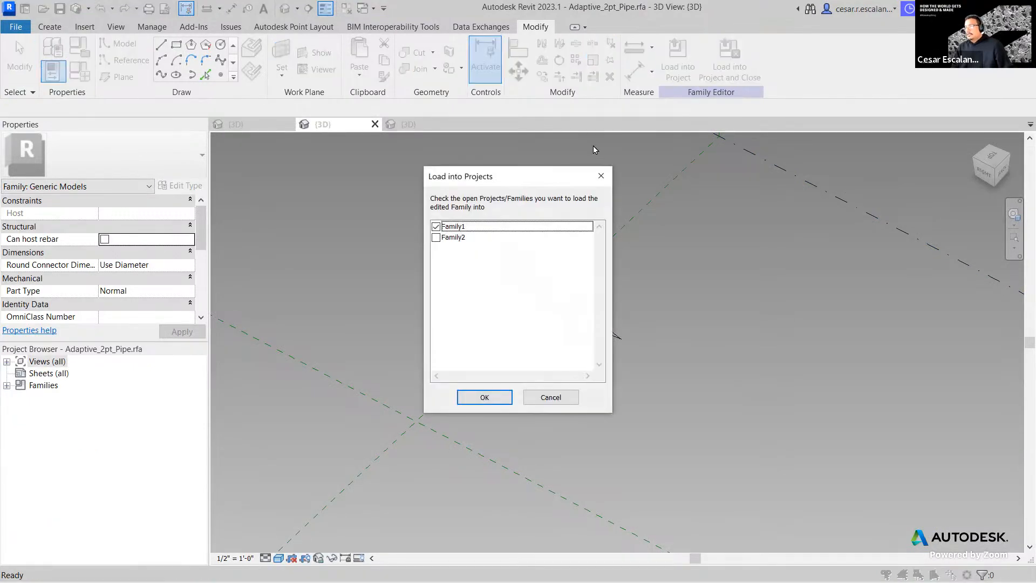
# - Load the pipe family into Family2 only, unticking Family1
pyautogui.click(436, 227)
pyautogui.click(437, 238)
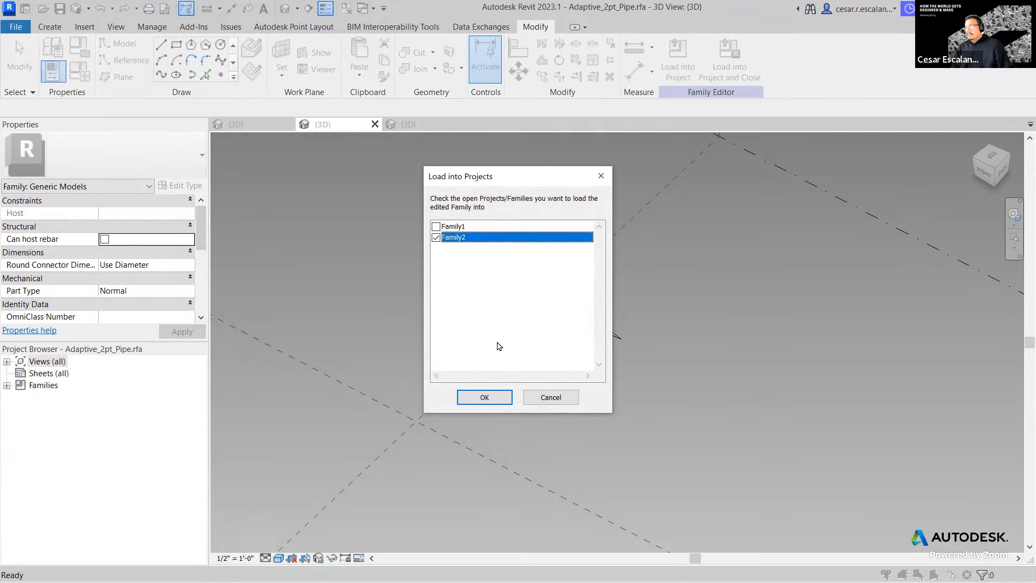
pyautogui.click(488, 397)
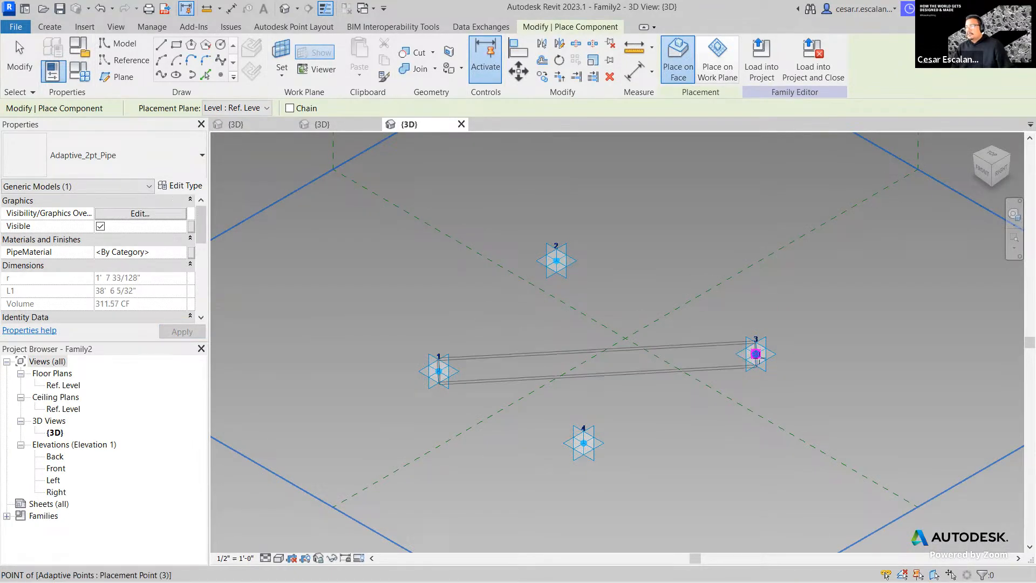
# - Place two crossing pipes, from point 1 to 3 and from point 2 to 4
pyautogui.click(756, 354)
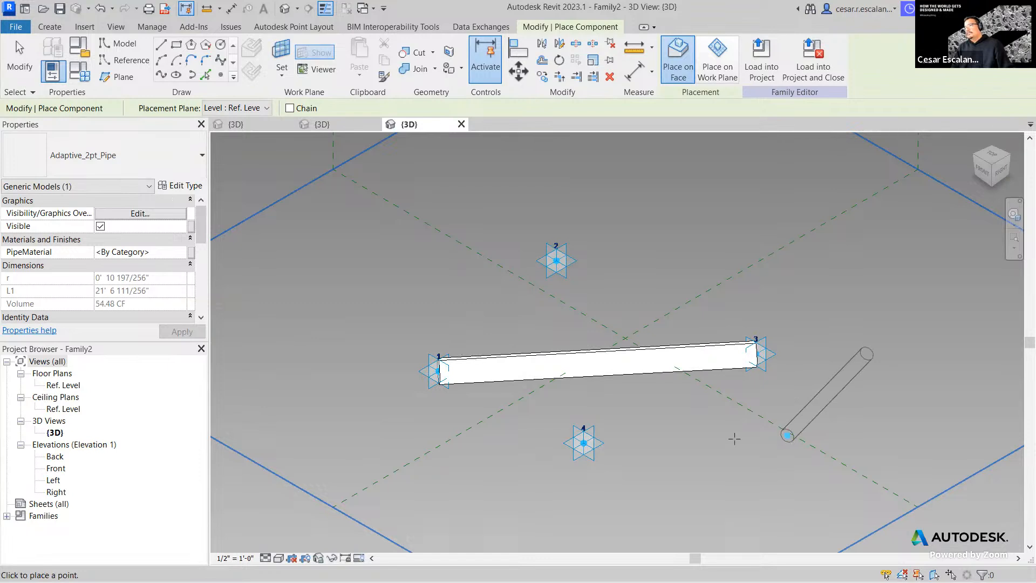
pyautogui.click(556, 261)
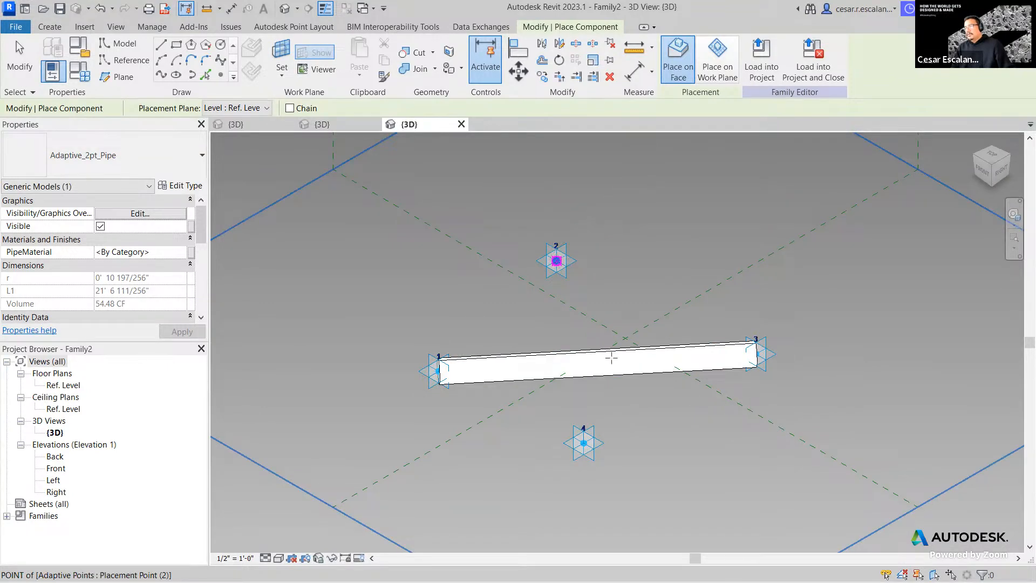
pyautogui.click(605, 442)
pyautogui.press('Escape')
pyautogui.press('Escape')
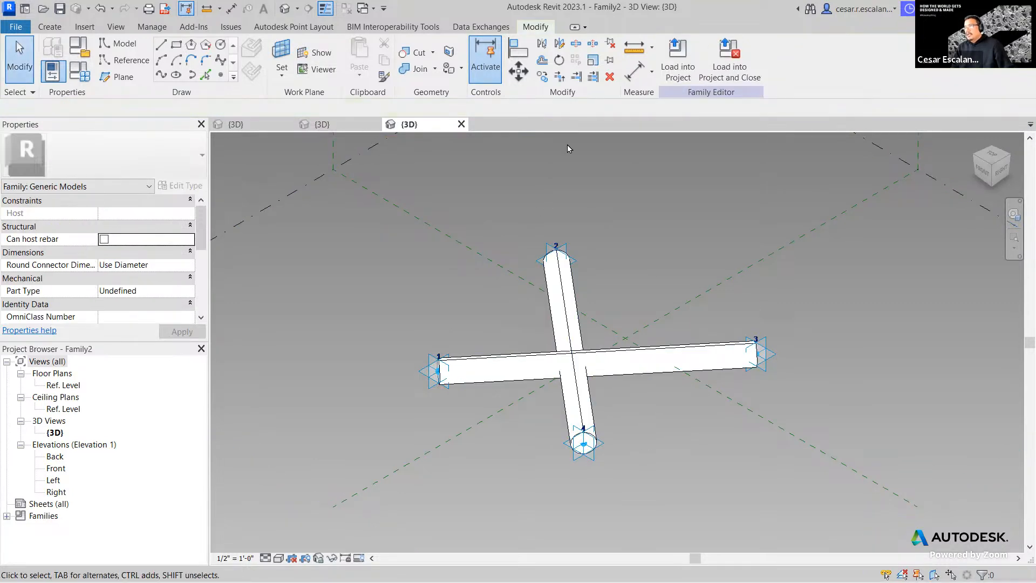
pyautogui.scroll(2, 606, 367)
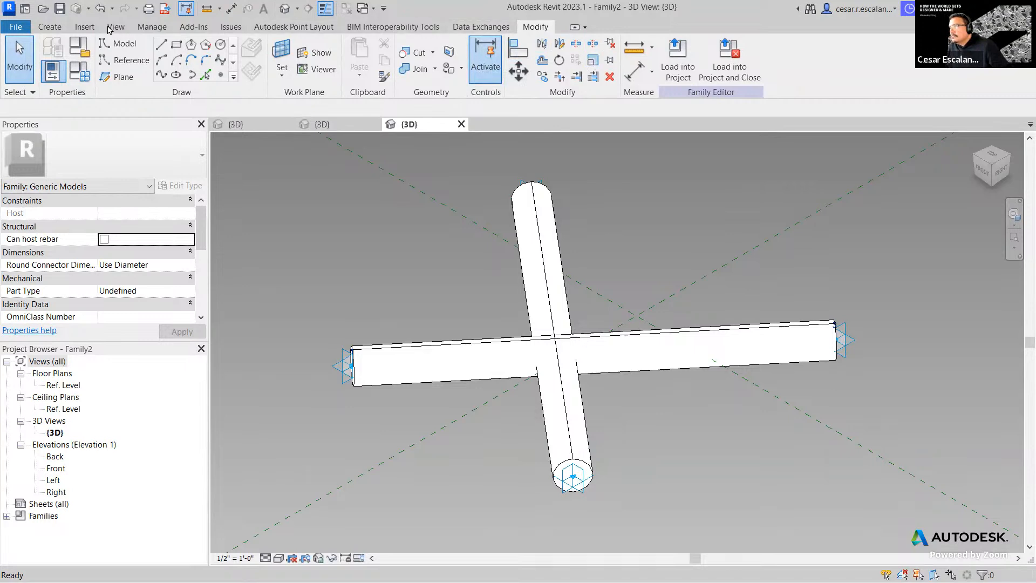
# - Check both pipes' parameters and set the visual style to Shaded
pyautogui.click(49, 27)
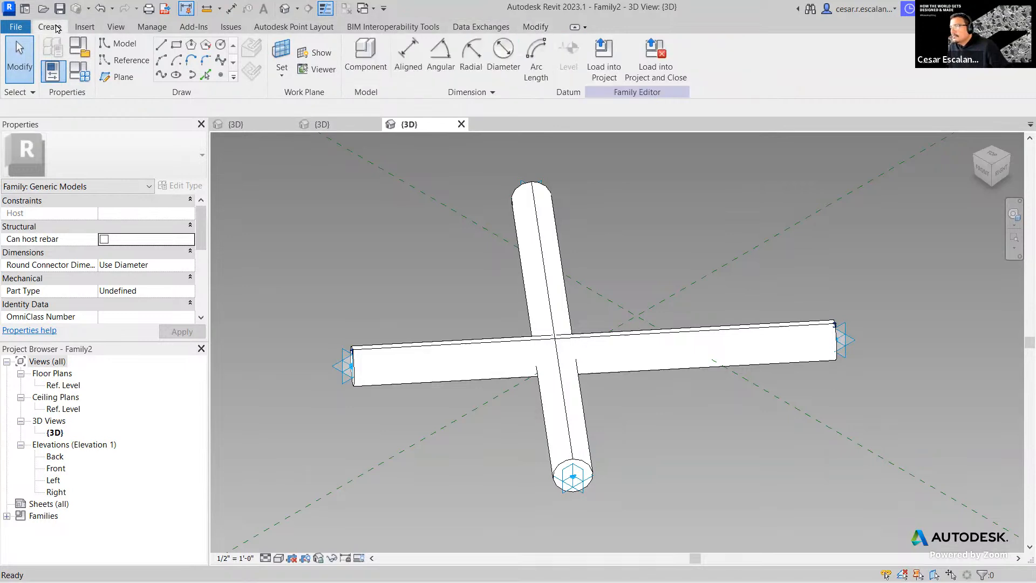
pyautogui.click(548, 282)
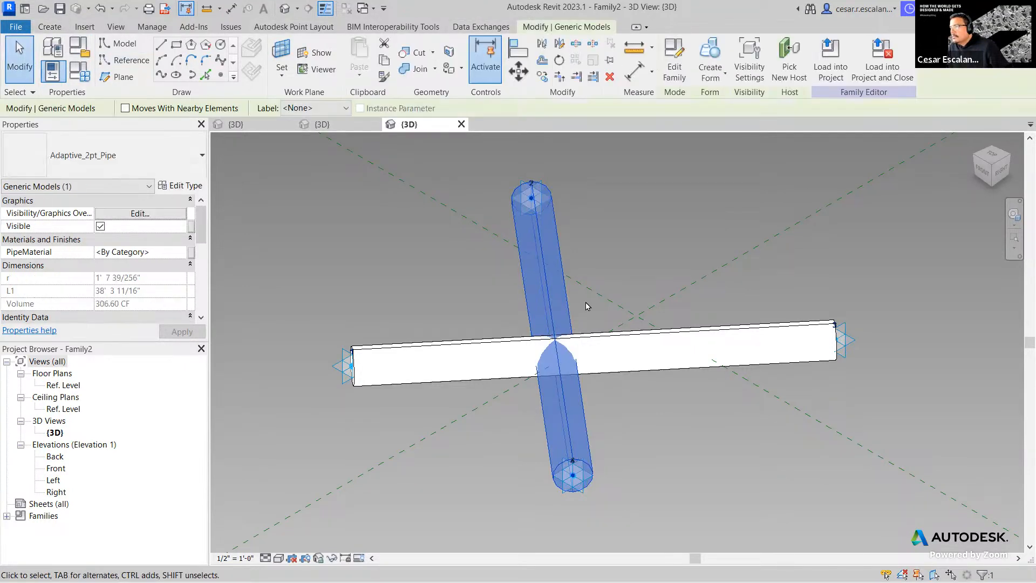
pyautogui.click(608, 302)
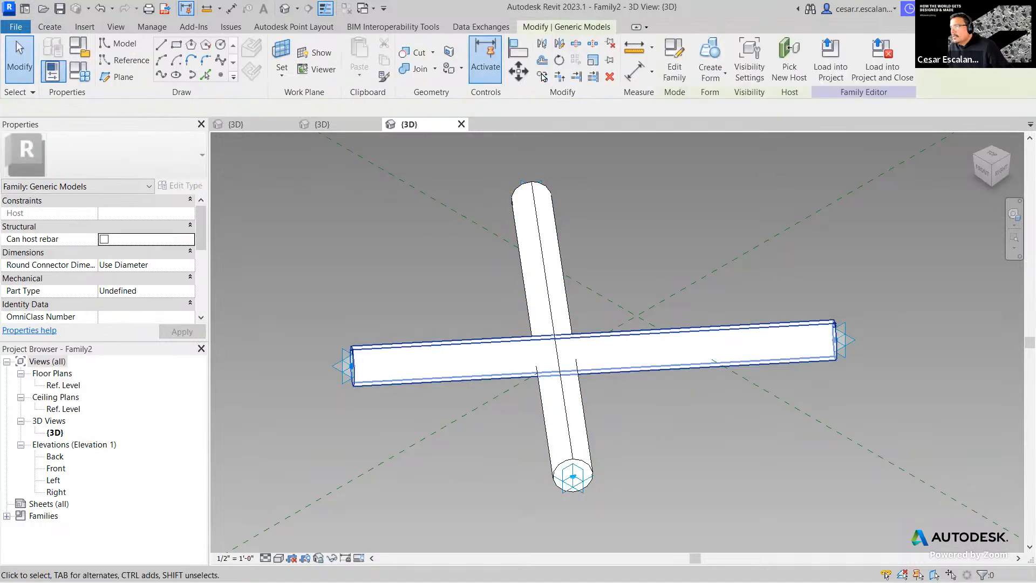
pyautogui.click(619, 303)
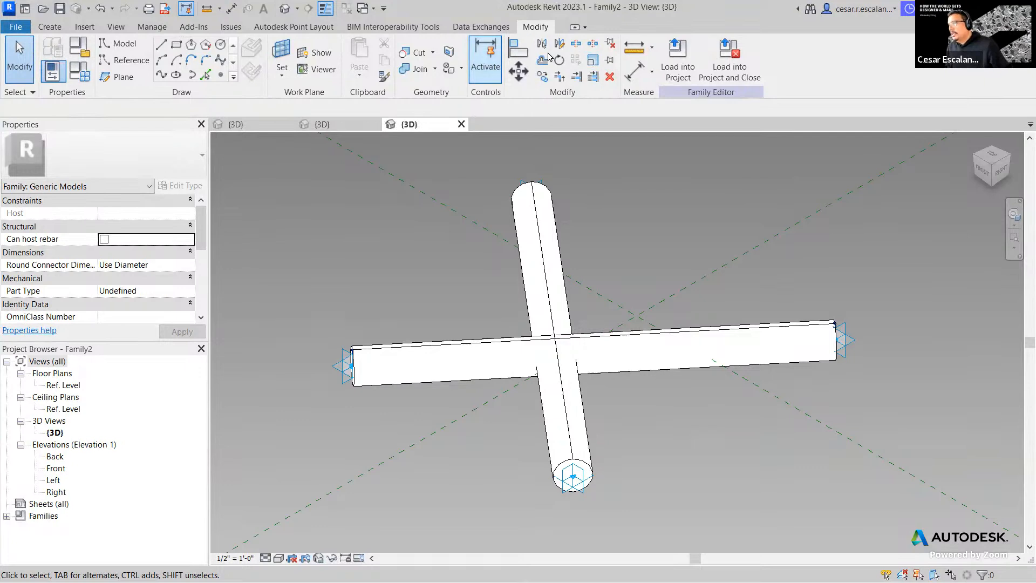
pyautogui.click(280, 558)
pyautogui.click(307, 516)
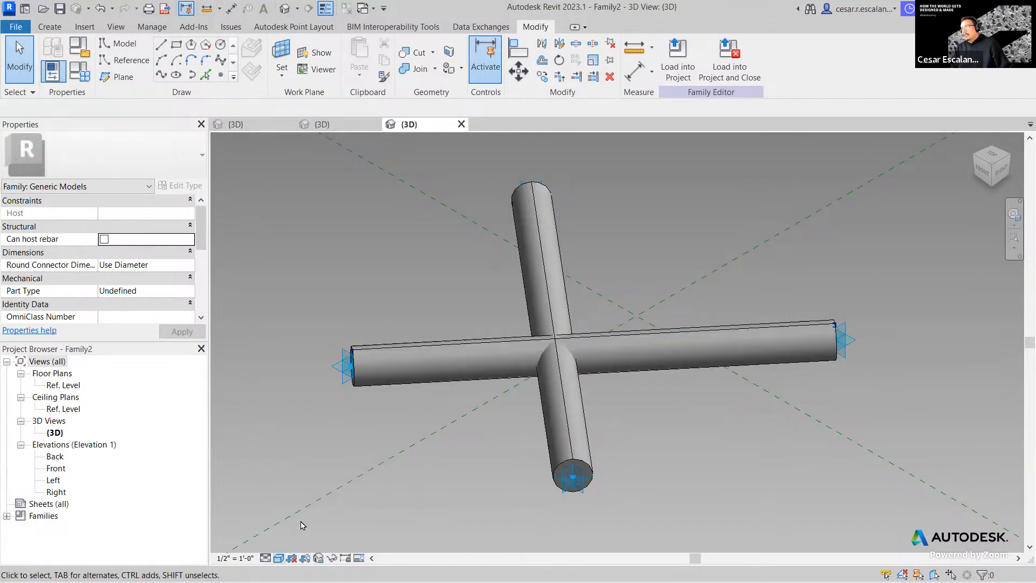
# - Save the crossing-pipe family with Save As > Family as x-BRACE-ADAPTIVE.rfa
pyautogui.click(15, 27)
pyautogui.moveTo(52, 204)
pyautogui.click(158, 189)
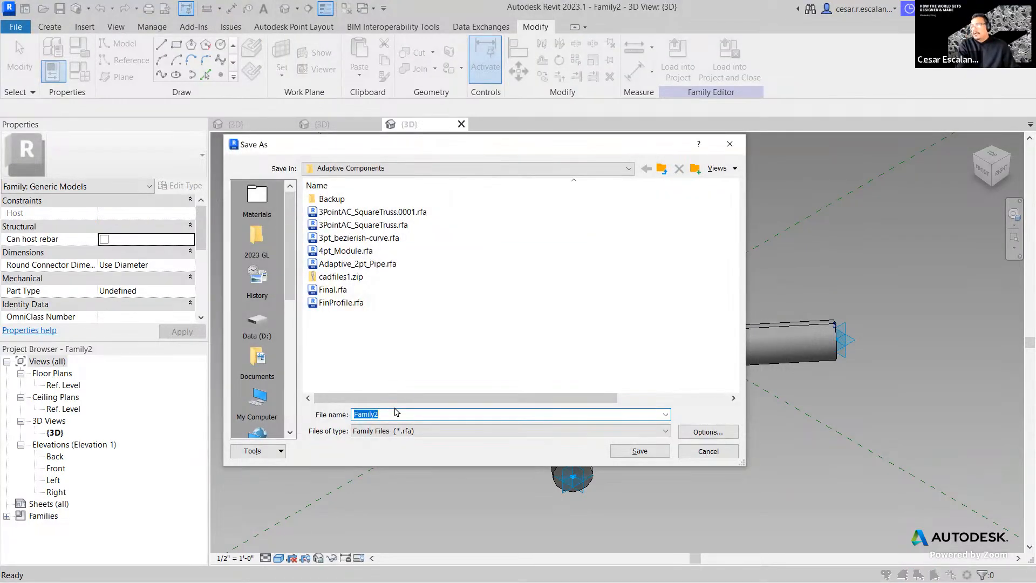
pyautogui.write('x')
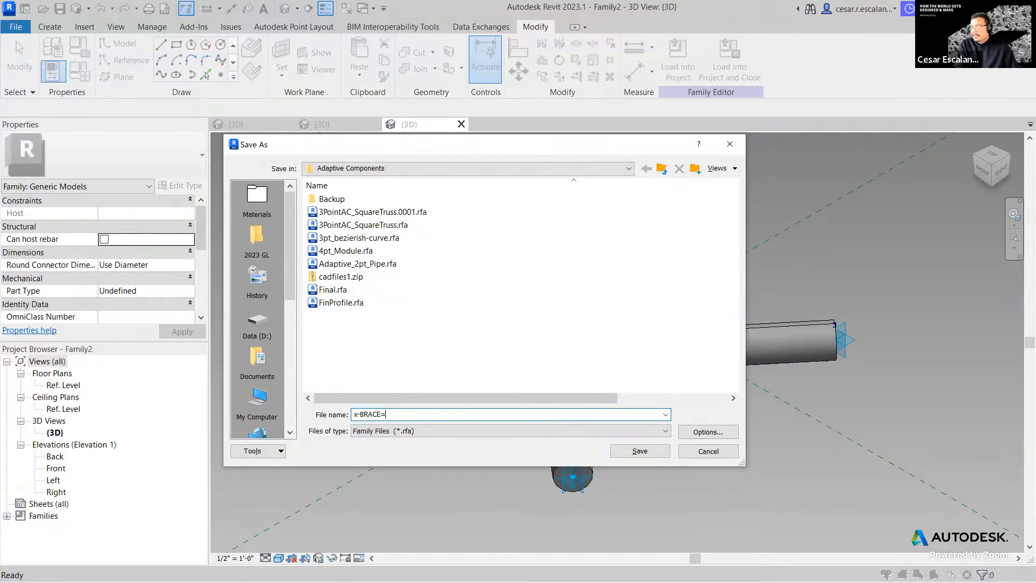
pyautogui.write('-BRACE')
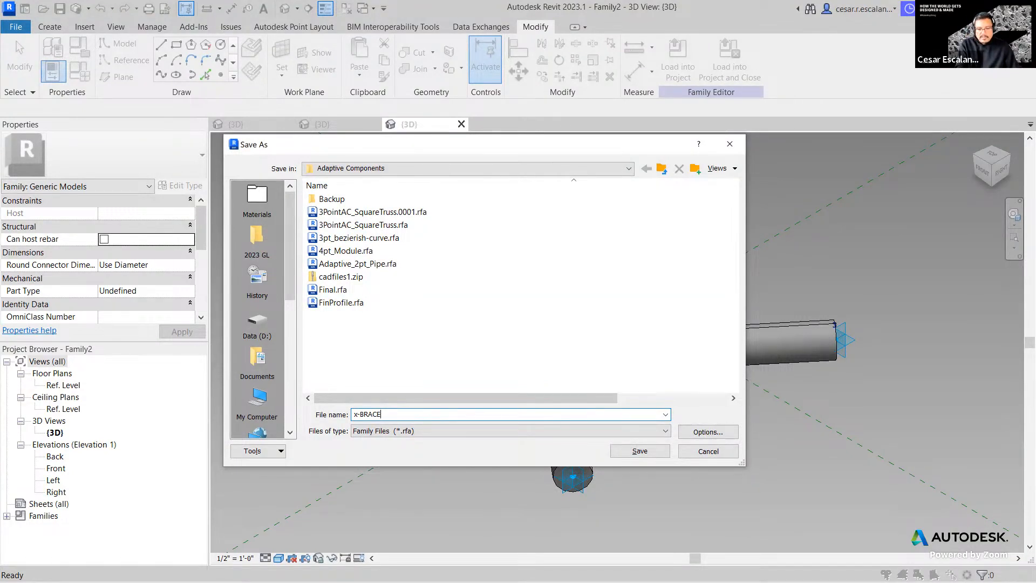
pyautogui.write('-ADAPTIVE')
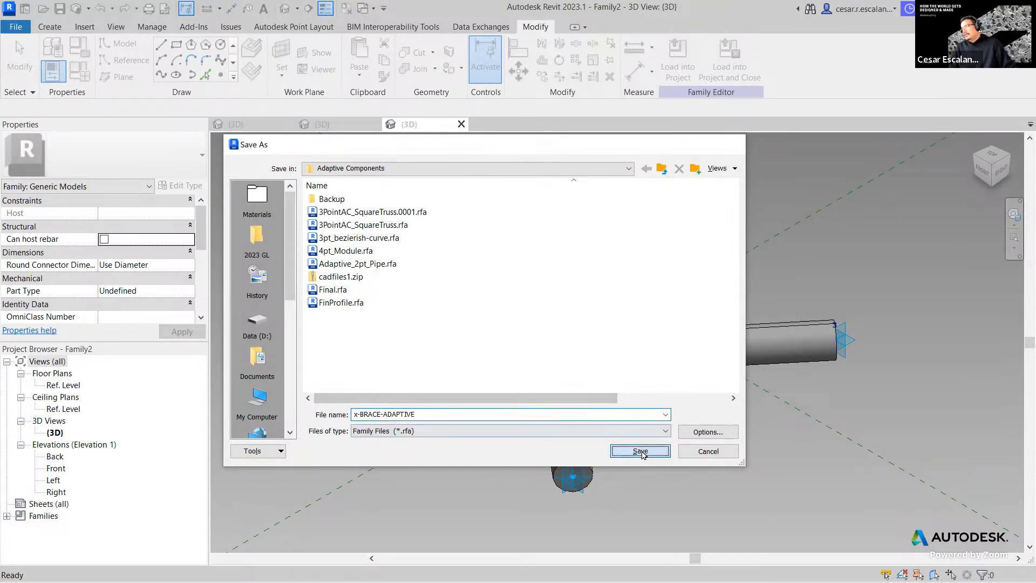
pyautogui.click(640, 451)
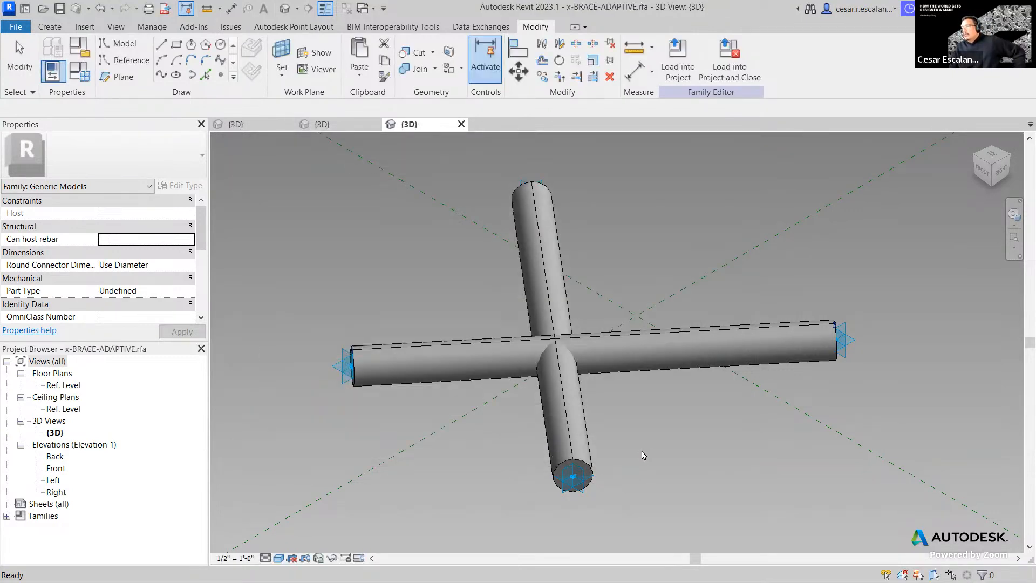
pyautogui.click(682, 76)
# - Load the brace into Adaptive_2pt_Pipe.rfa, then cancel placing it there
pyautogui.click(437, 227)
pyautogui.click(484, 397)
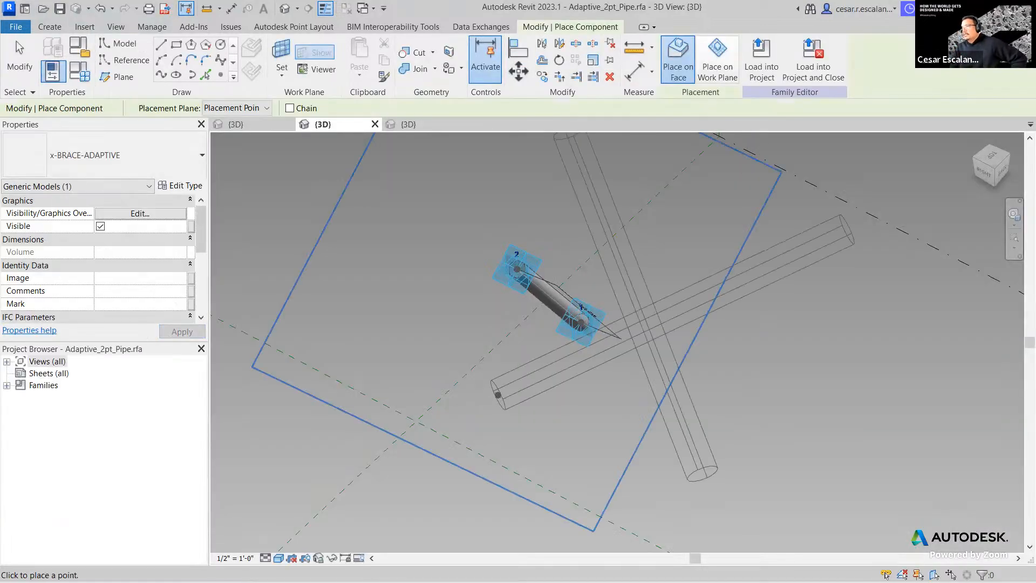
pyautogui.press('Escape')
# - Load x-BRACE-ADAPTIVE into Family1 only and close the brace family
pyautogui.click(252, 126)
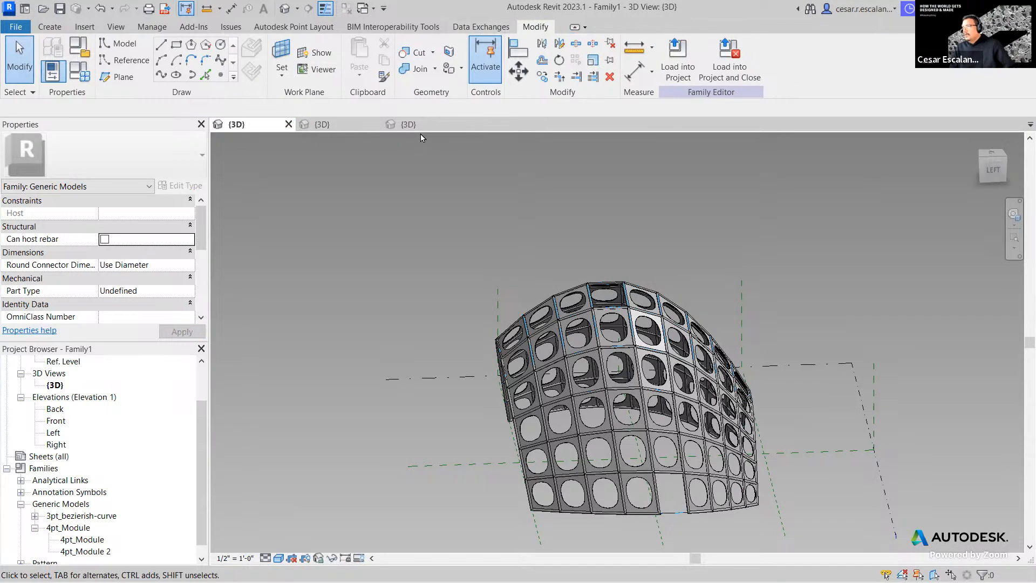
pyautogui.click(417, 125)
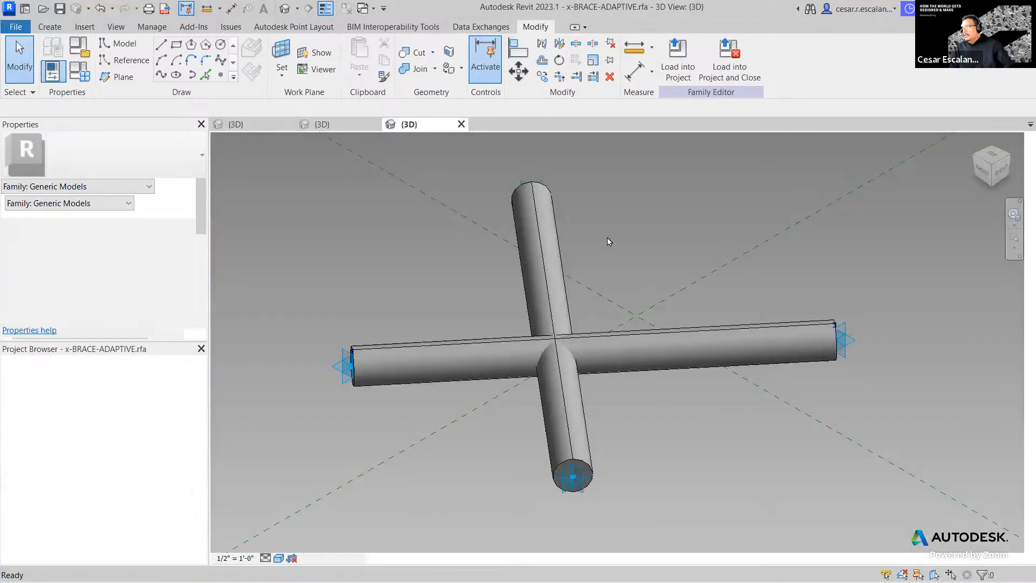
pyautogui.click(731, 75)
pyautogui.click(436, 237)
pyautogui.click(436, 226)
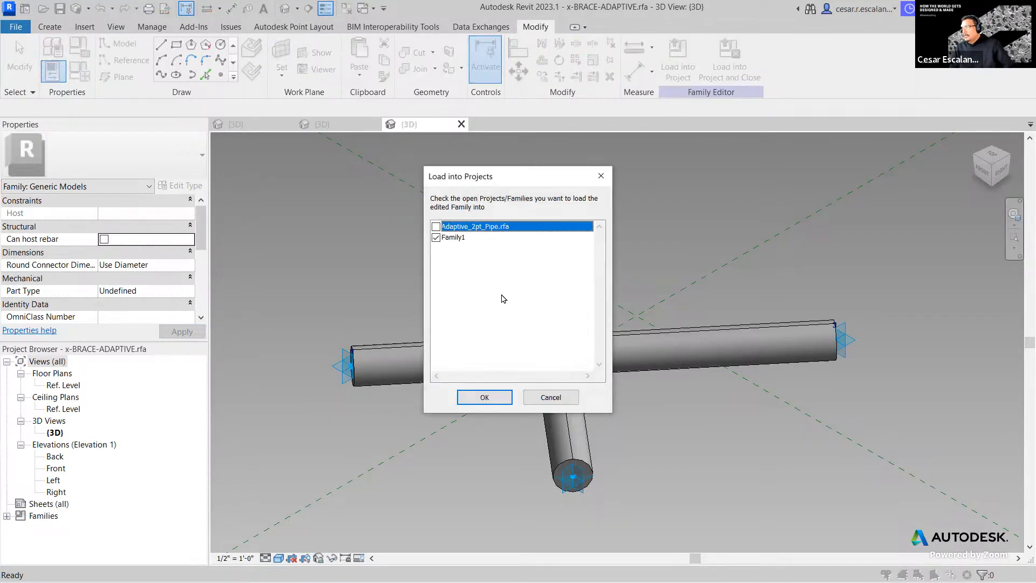
pyautogui.click(484, 396)
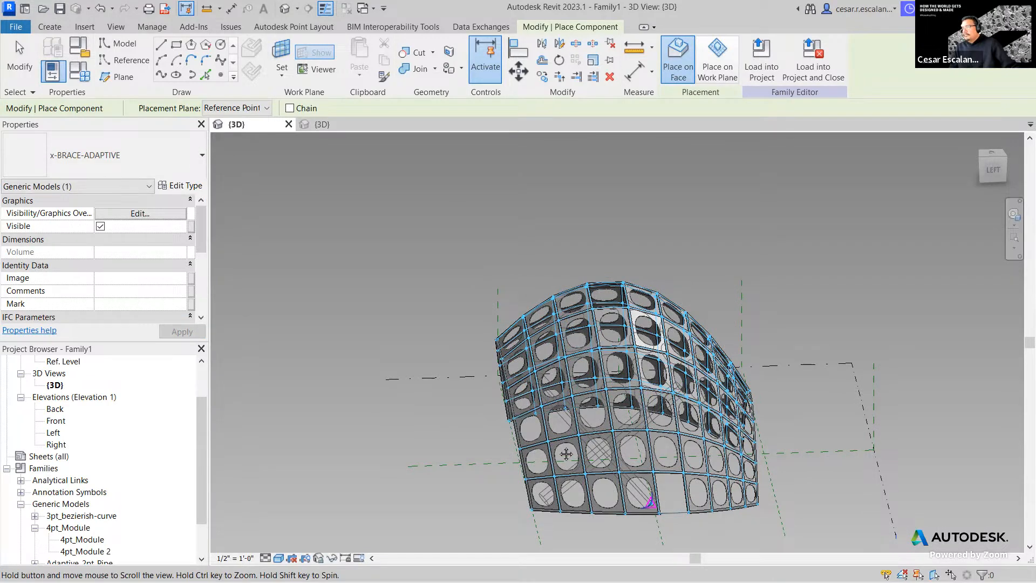
pyautogui.scroll(2, 666, 515)
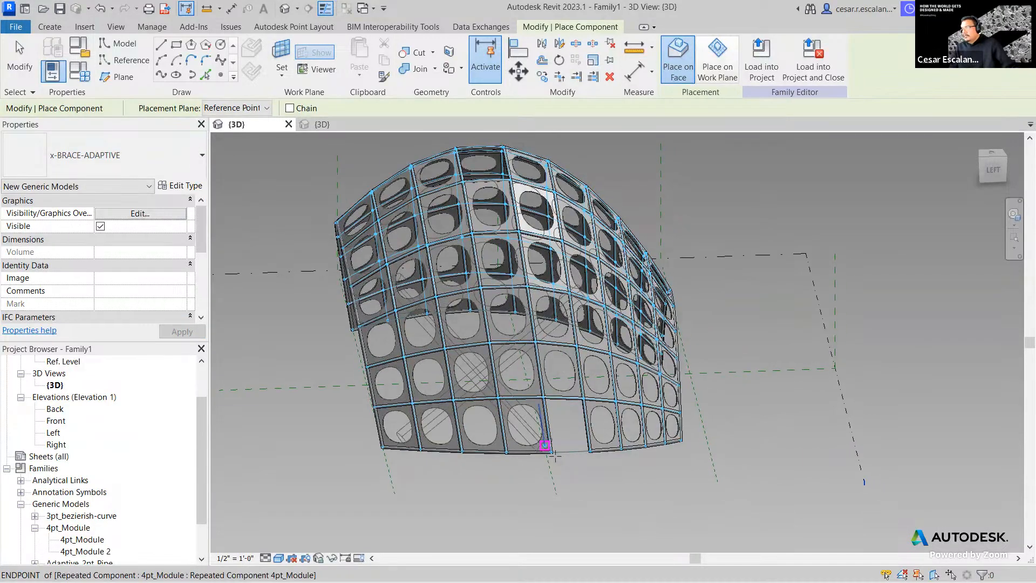
pyautogui.scroll(3, 556, 456)
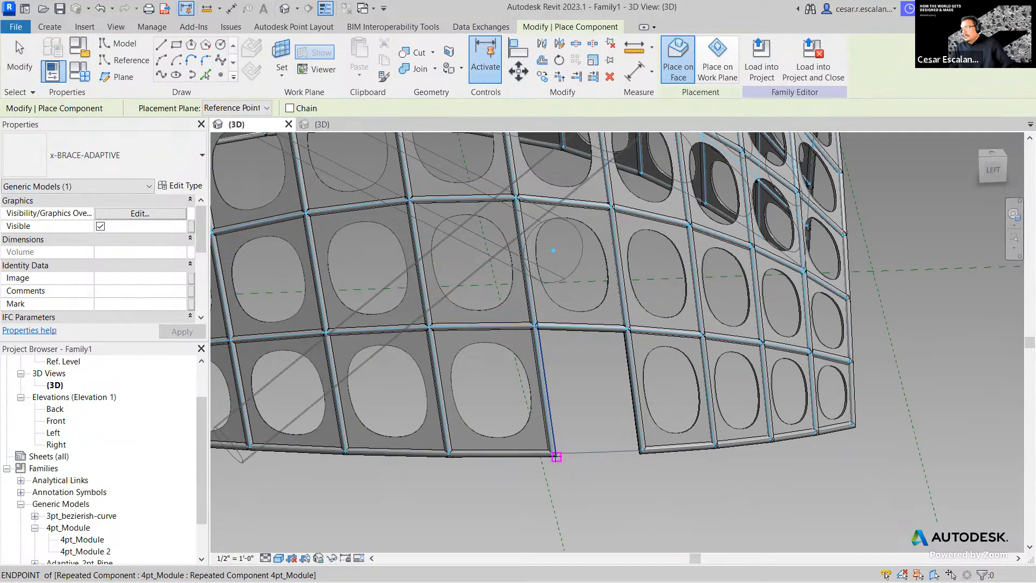
pyautogui.click(552, 454)
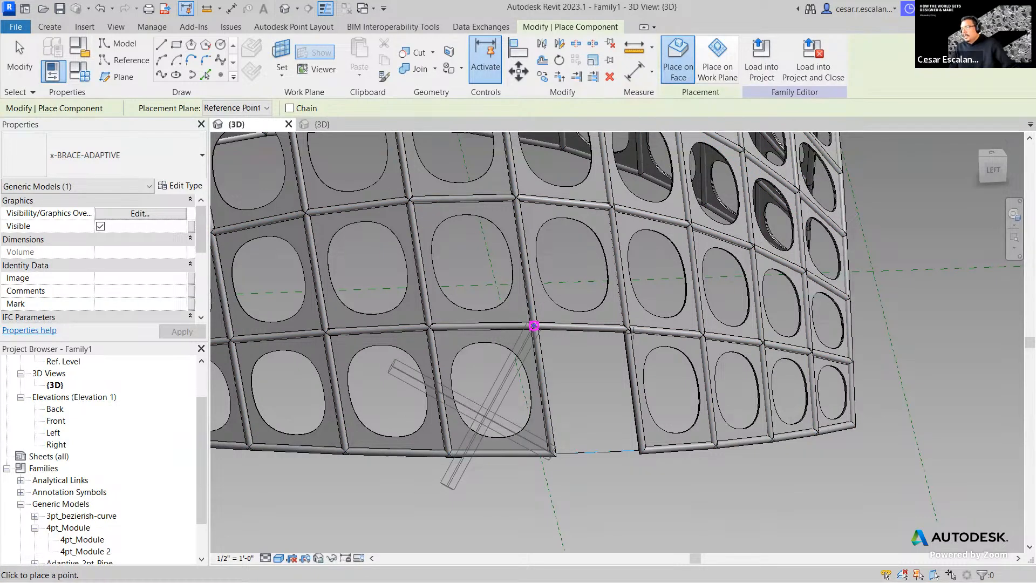
pyautogui.click(534, 326)
pyautogui.click(623, 325)
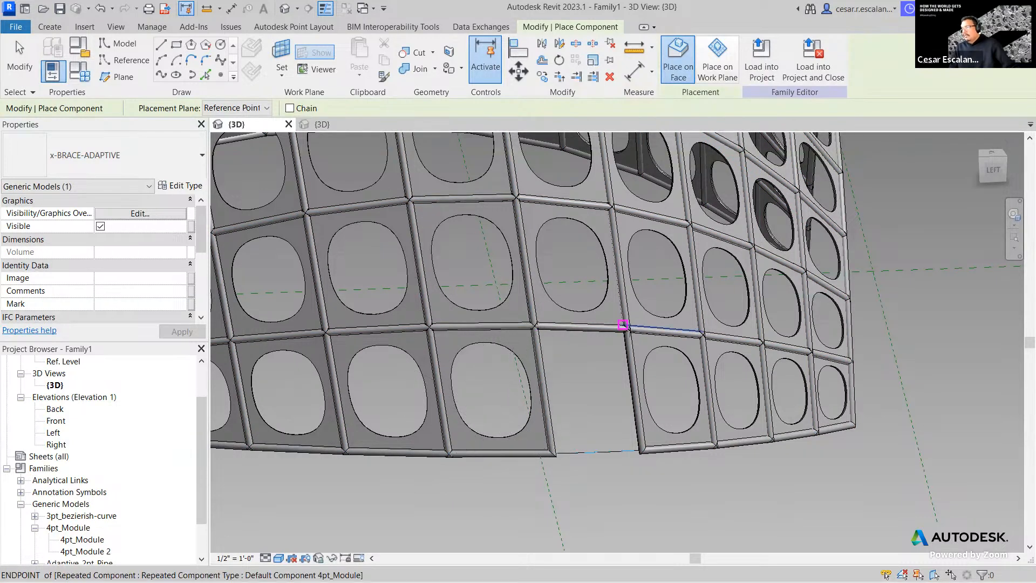
pyautogui.scroll(2, 623, 325)
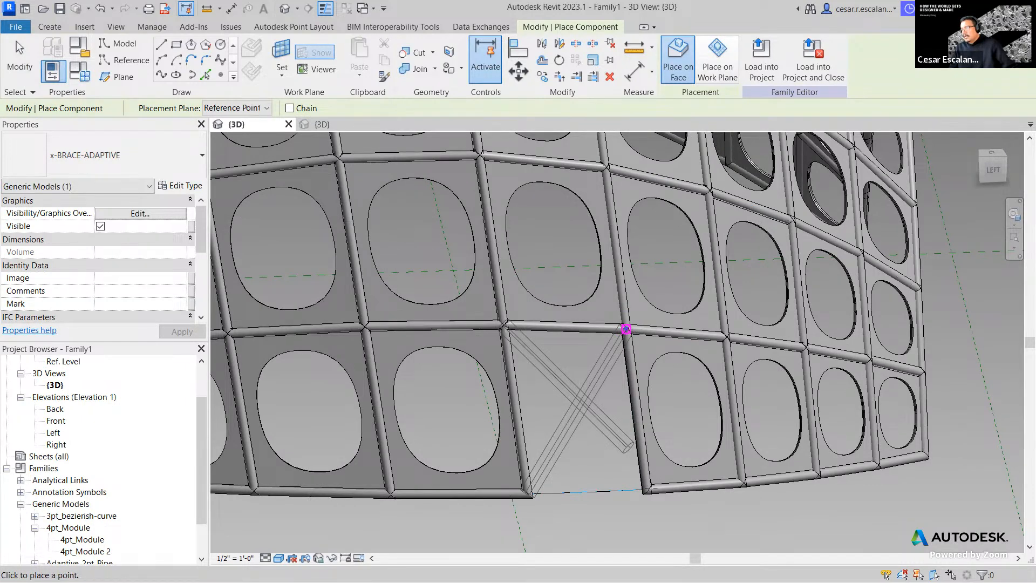
pyautogui.click(625, 328)
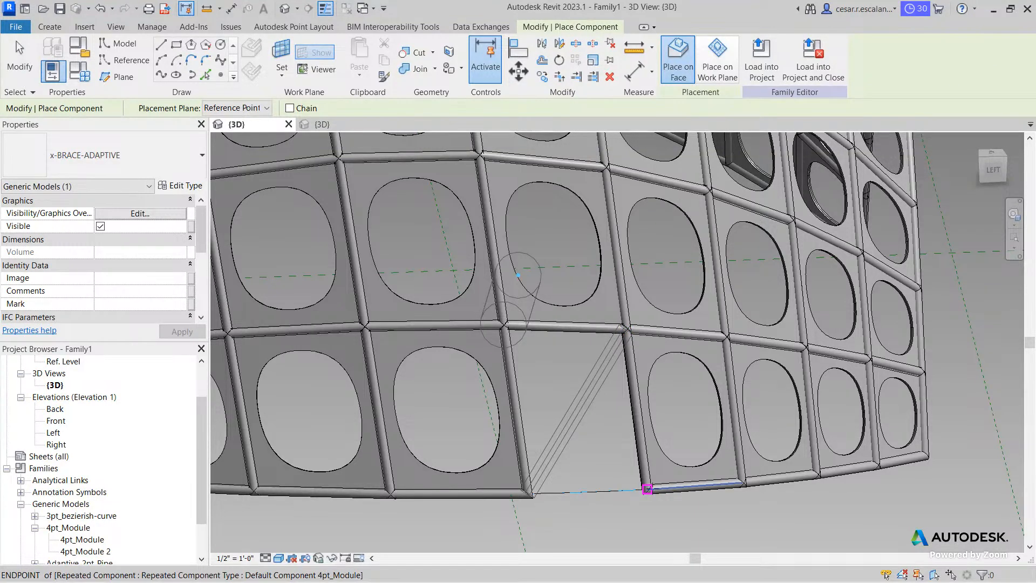
pyautogui.click(646, 489)
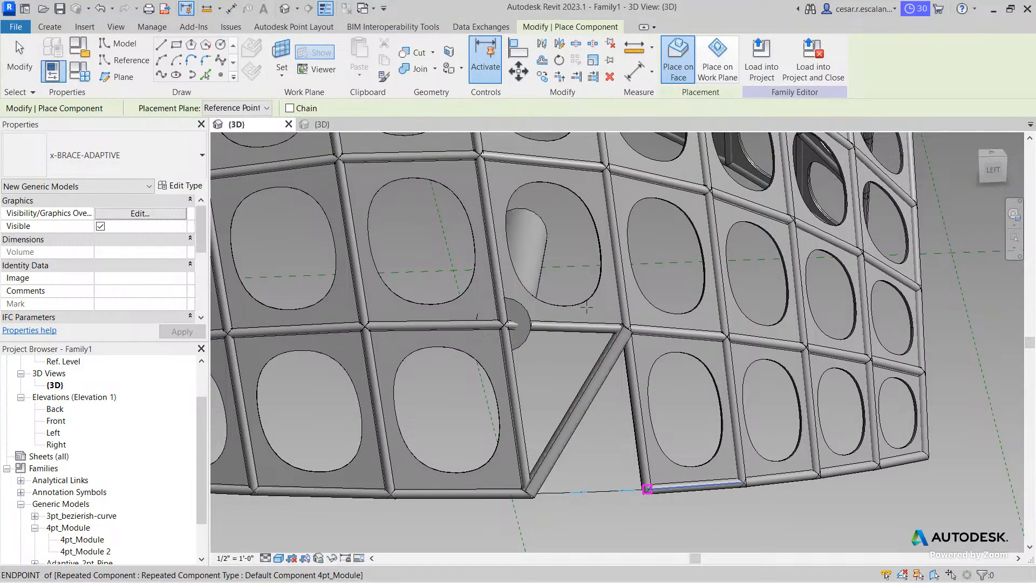
pyautogui.press('Escape')
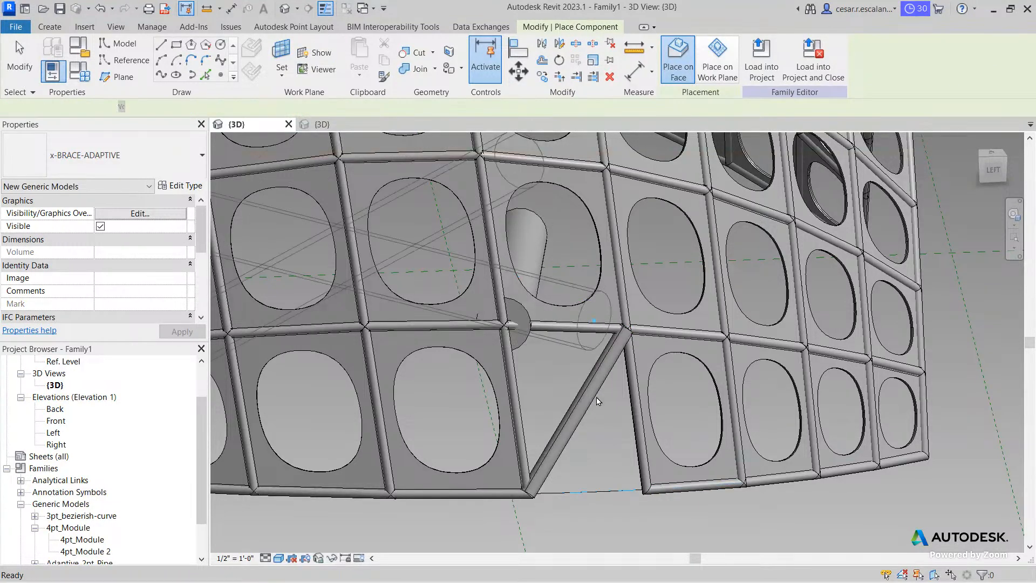
pyautogui.scroll(-3, 596, 400)
pyautogui.press('Escape')
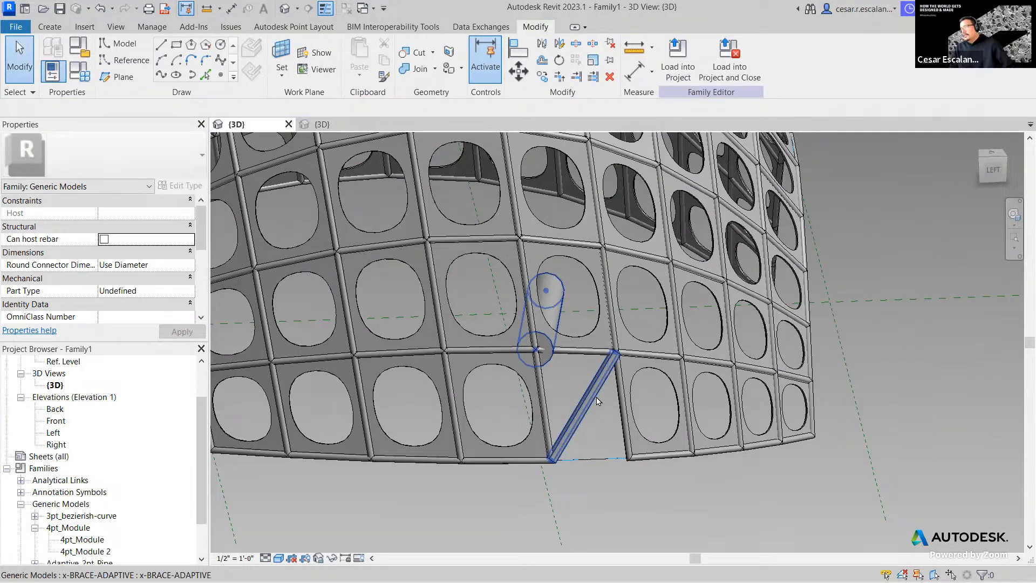
pyautogui.click(596, 400)
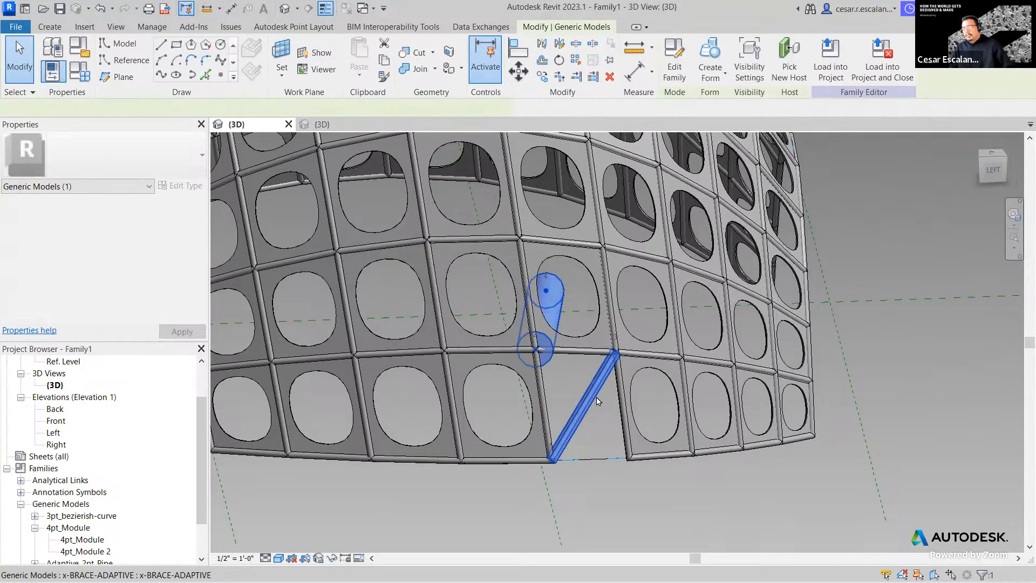
pyautogui.press('Delete')
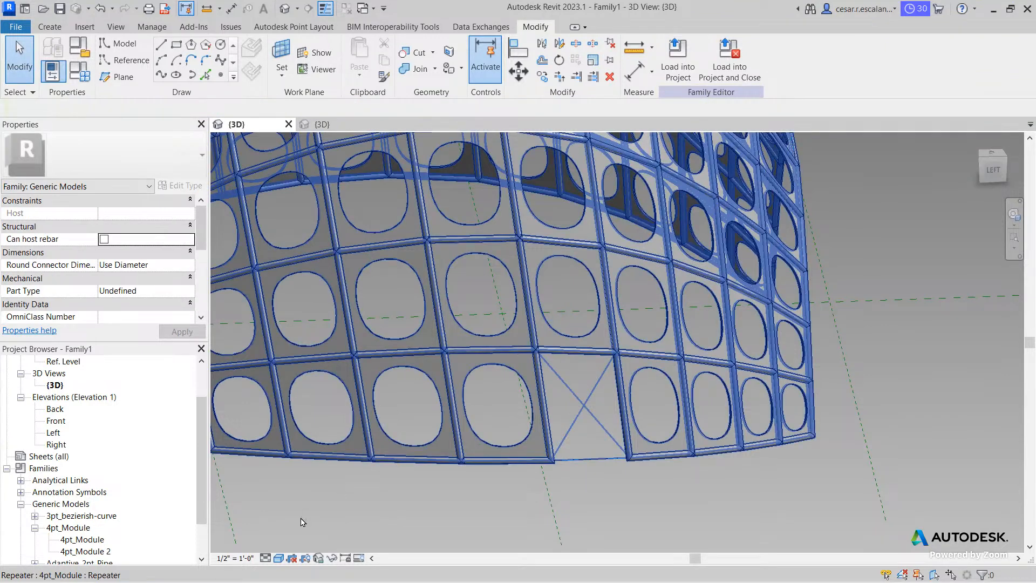
# - Set the visual style to Wireframe and zoom in on the empty bottom-row panel
pyautogui.click(280, 558)
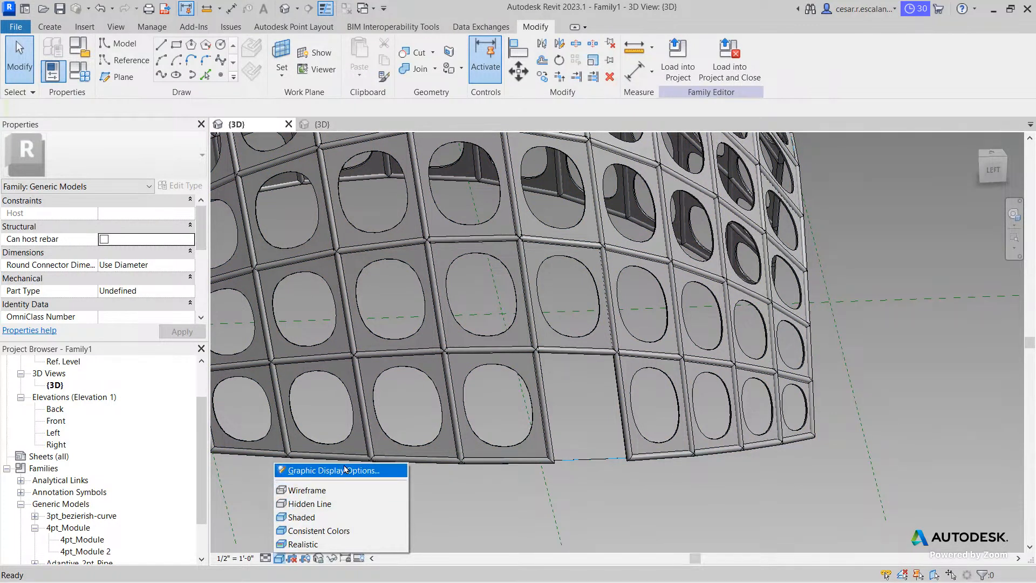
pyautogui.click(279, 557)
pyautogui.click(278, 558)
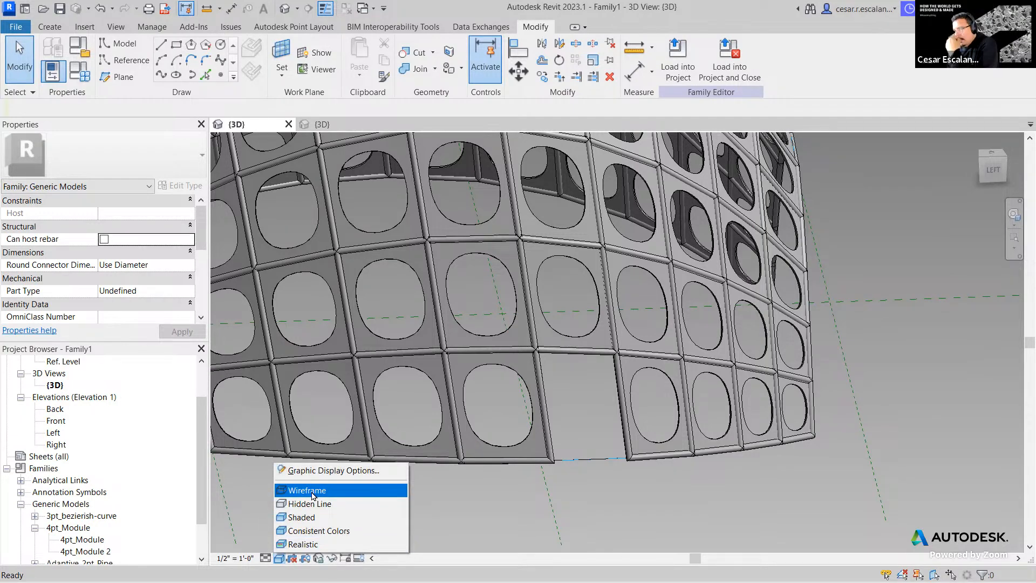
pyautogui.click(313, 489)
pyautogui.scroll(2, 594, 464)
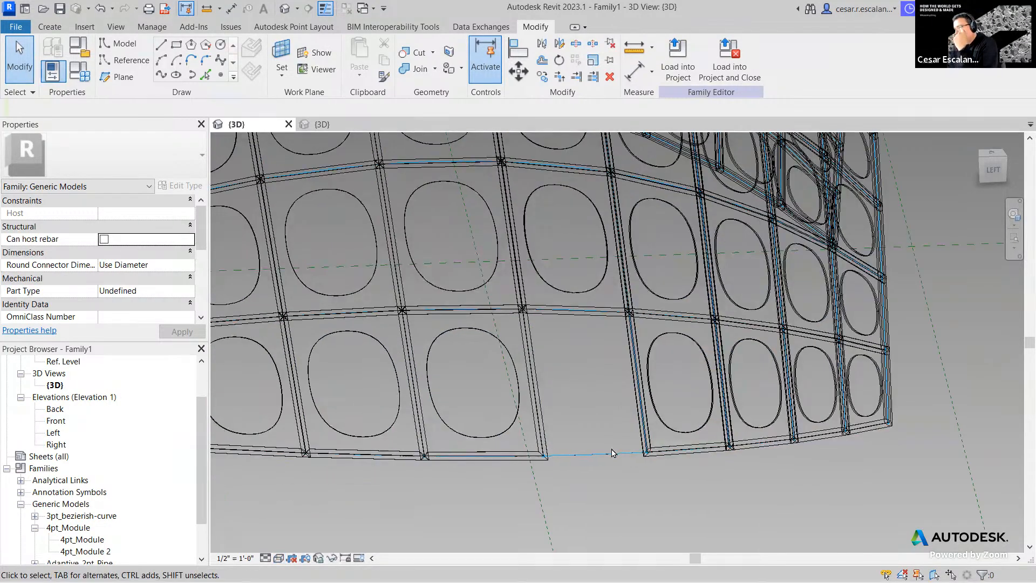
pyautogui.scroll(2, 613, 452)
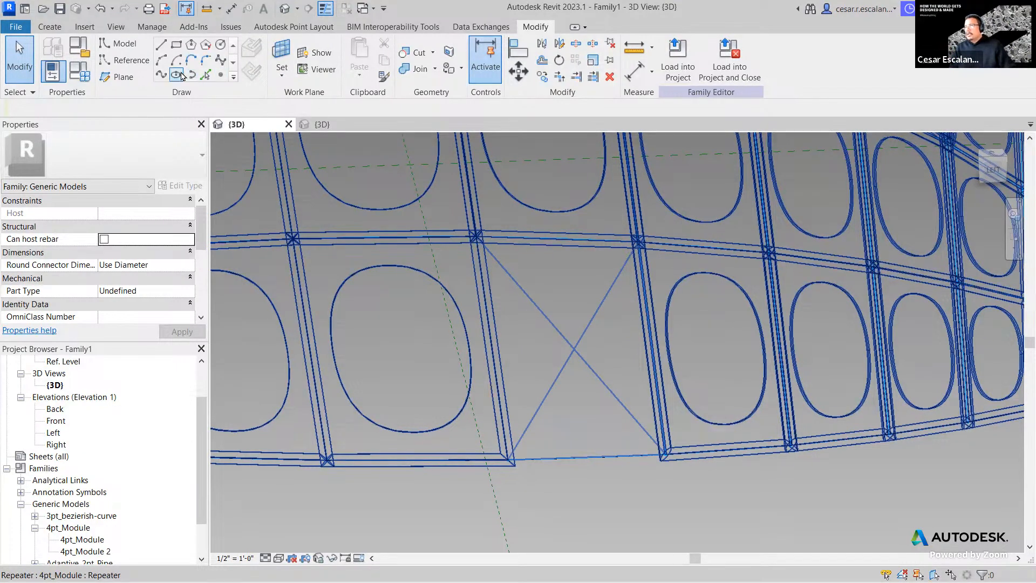
pyautogui.scroll(-1, 115, 466)
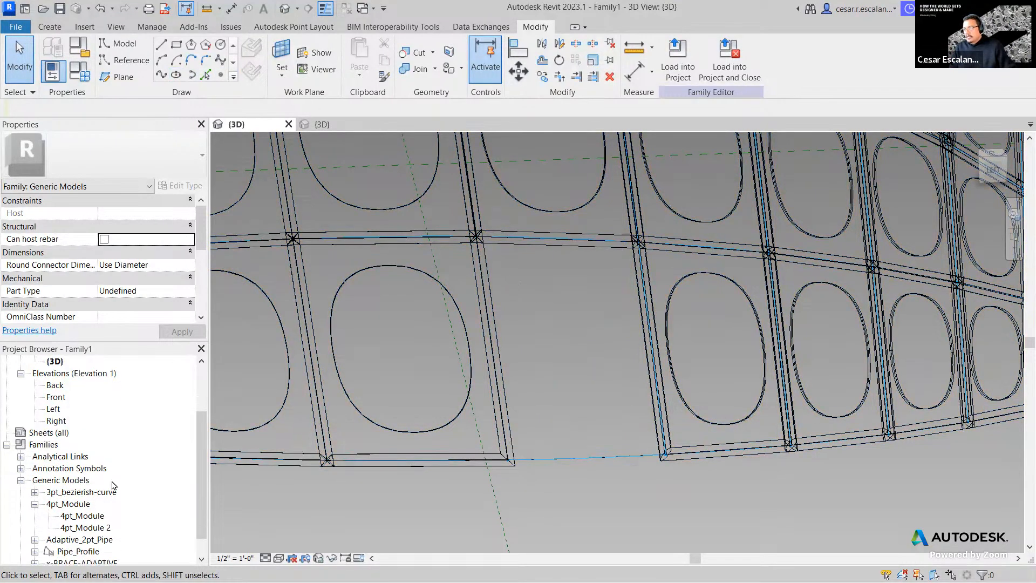
# - Drag the x-BRACE-ADAPTIVE type from the Project Browser into the view, then cancel this first attempt
pyautogui.click(94, 531)
pyautogui.scroll(-1, 91, 534)
pyautogui.click(40, 539)
pyautogui.click(34, 539)
pyautogui.click(76, 551)
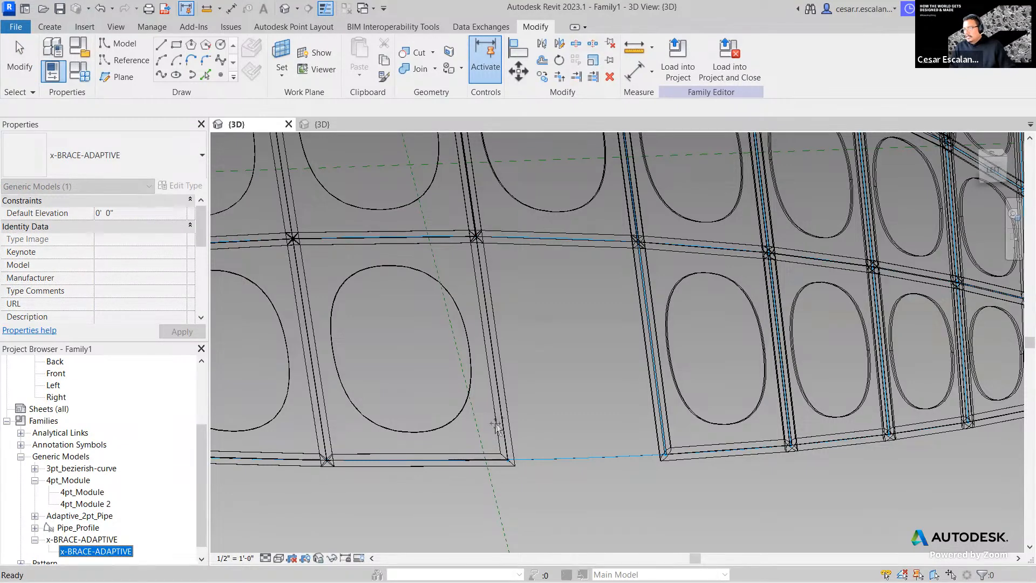
pyautogui.moveTo(496, 424); pyautogui.dragTo(489, 421)
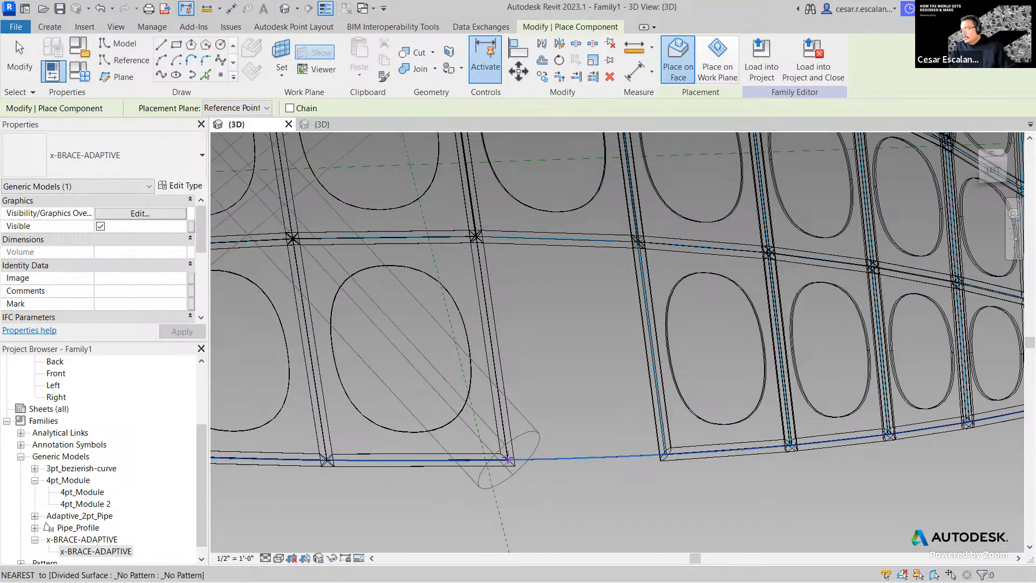
pyautogui.scroll(3, 507, 459)
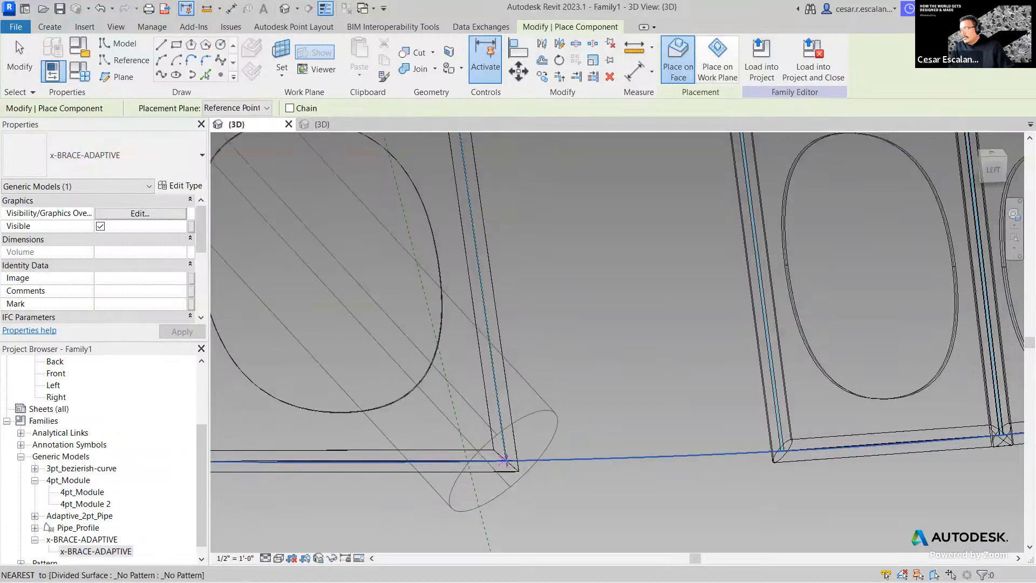
pyautogui.scroll(-4, 504, 459)
pyautogui.press('Escape')
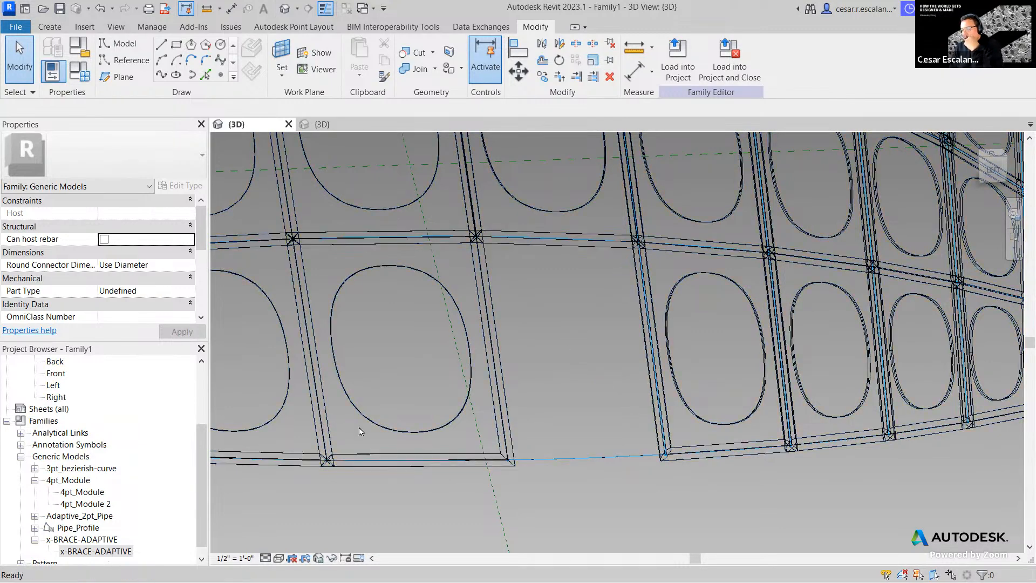
# - Place an x-BRACE-ADAPTIVE brace by snapping its points to the empty panel's corner nodes
pyautogui.click(96, 551)
pyautogui.moveTo(527, 446); pyautogui.dragTo(516, 455)
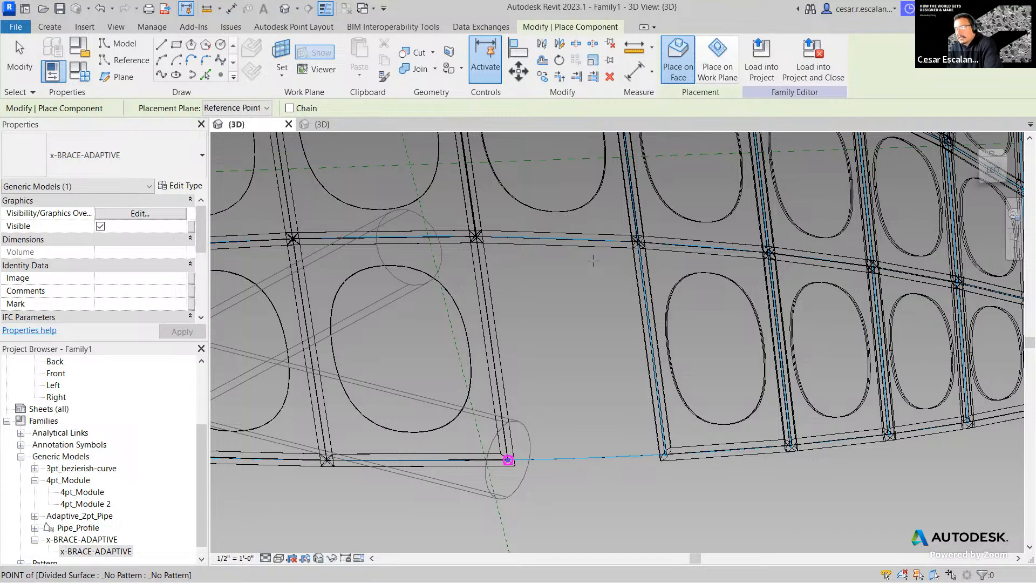
pyautogui.click(507, 460)
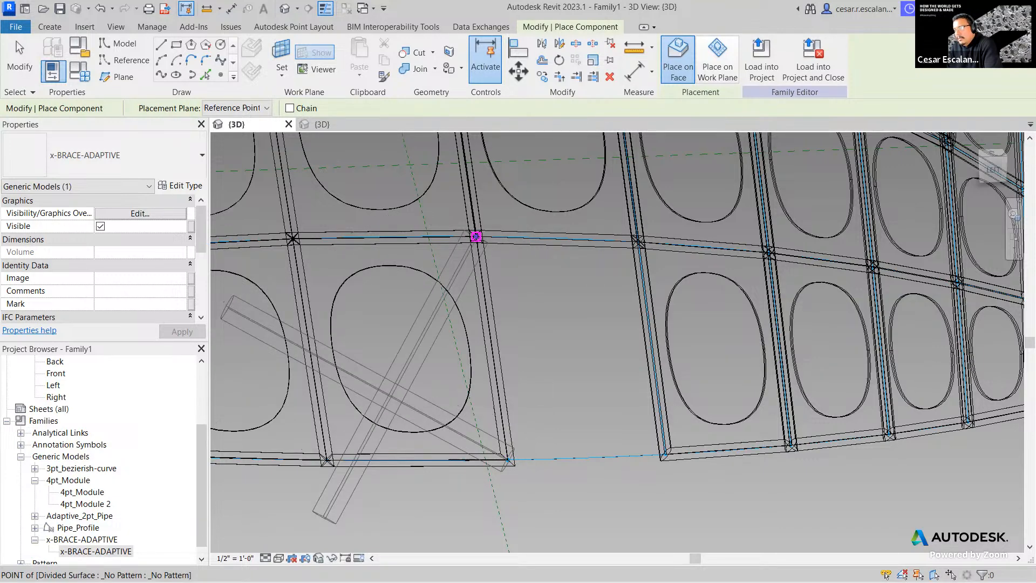
pyautogui.click(476, 236)
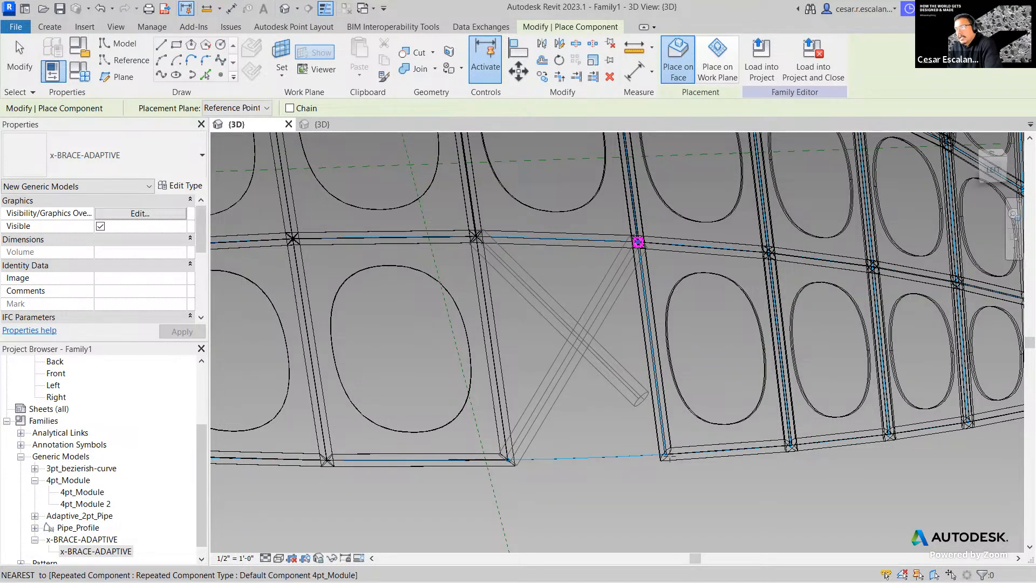
pyautogui.click(665, 454)
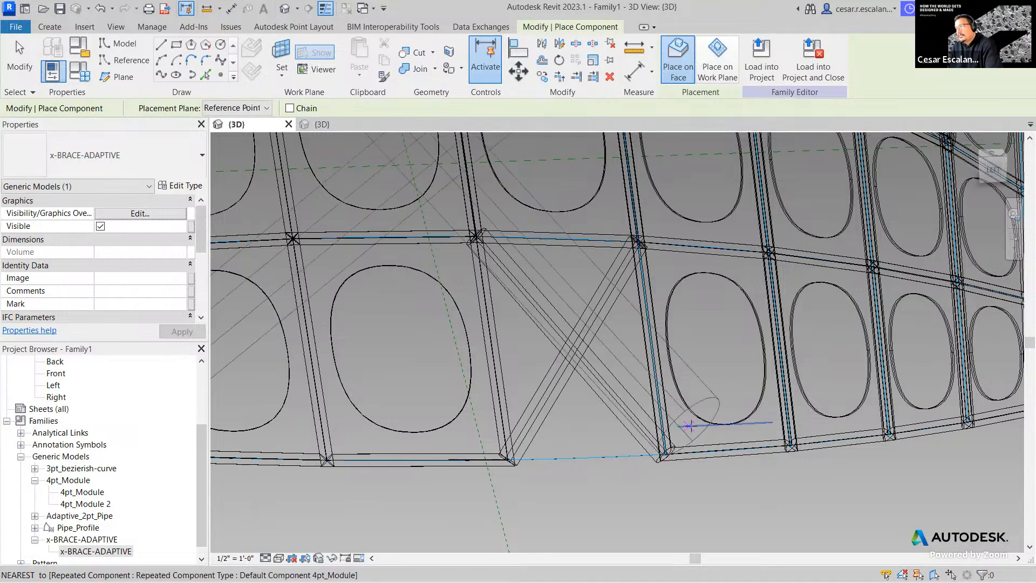
pyautogui.press('Escape')
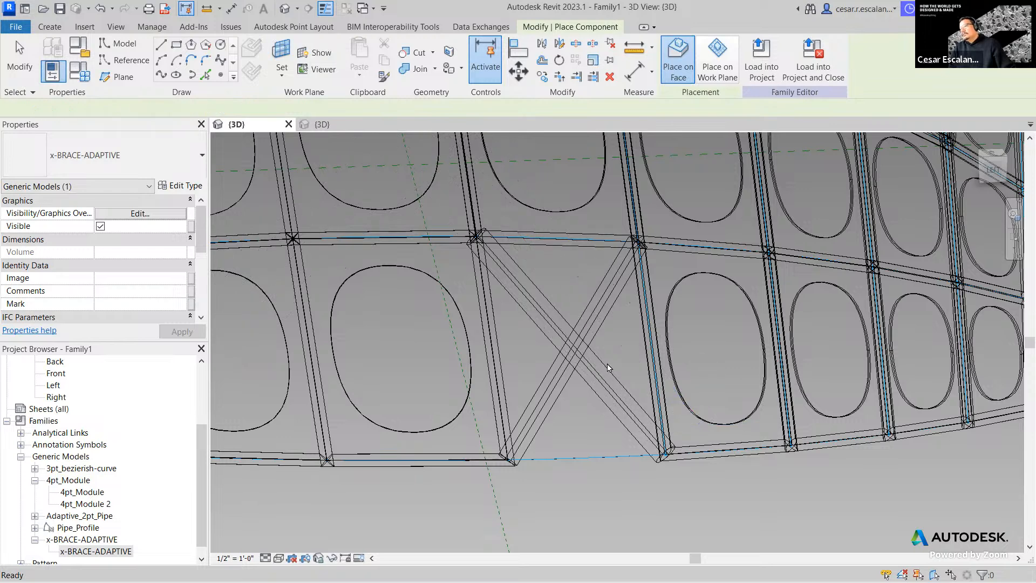
# - Select the placed X-brace and switch the visual style to Shaded
pyautogui.press('Escape')
pyautogui.click(593, 365)
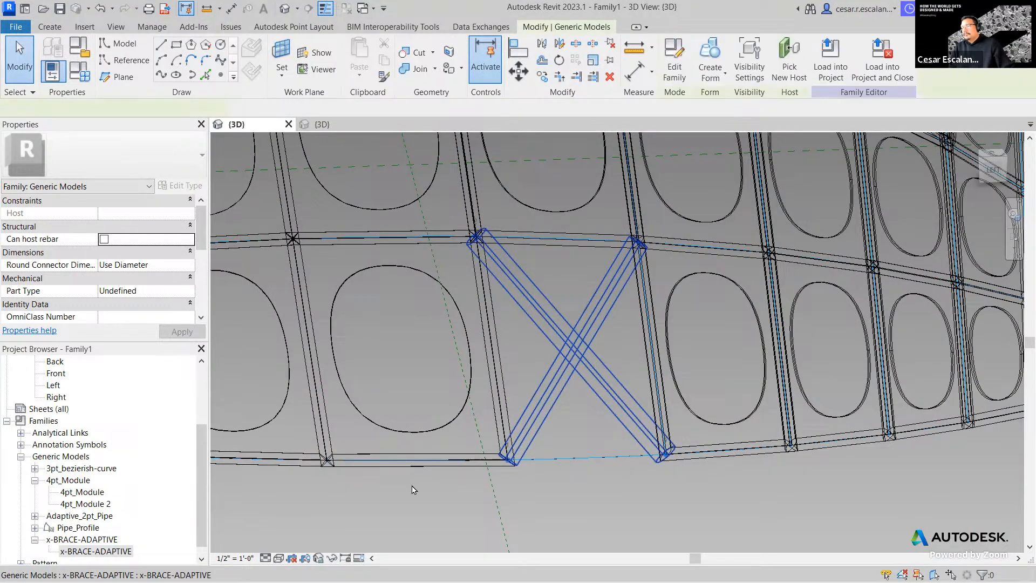
pyautogui.click(279, 558)
pyautogui.click(302, 518)
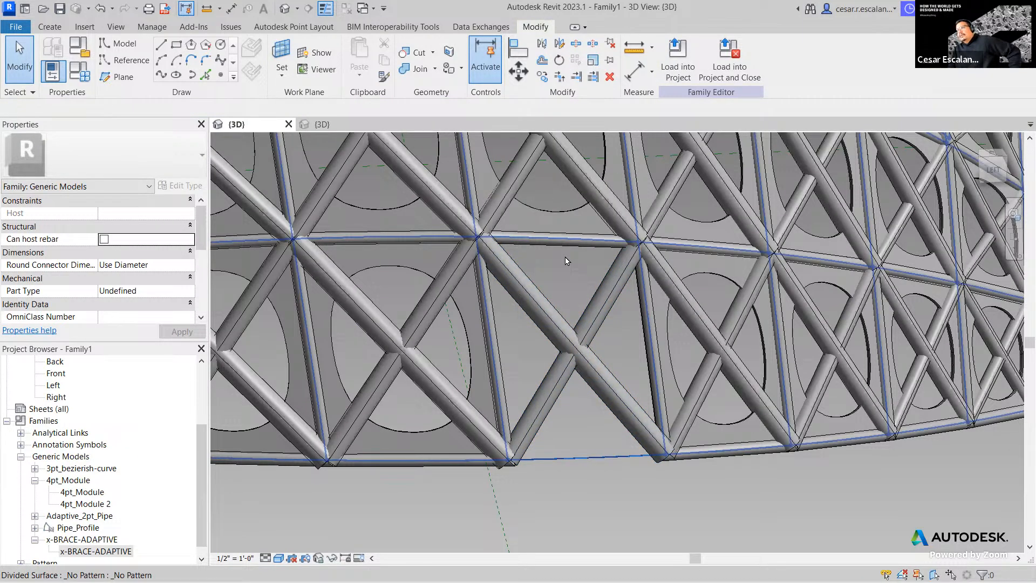
# - Zoom out, orbit and pan until the whole dome shows, then select the 4pt_Module repeater
pyautogui.click(648, 345)
pyautogui.scroll(-3, 648, 346)
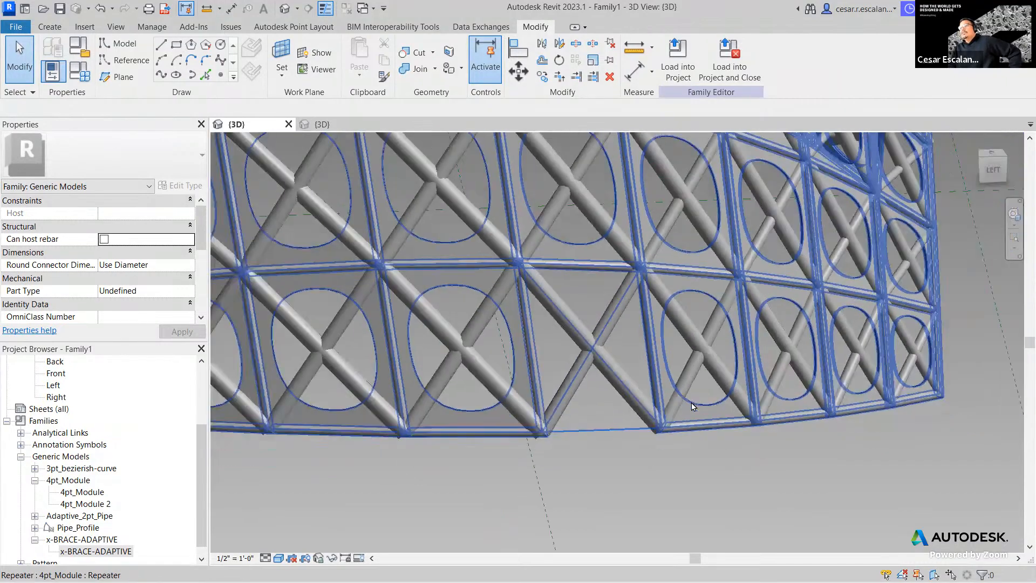
pyautogui.scroll(-3, 629, 442)
pyautogui.keyDown('shift'); pyautogui.moveTo(831, 274); pyautogui.dragTo(805, 382, button='middle'); pyautogui.keyUp('shift')
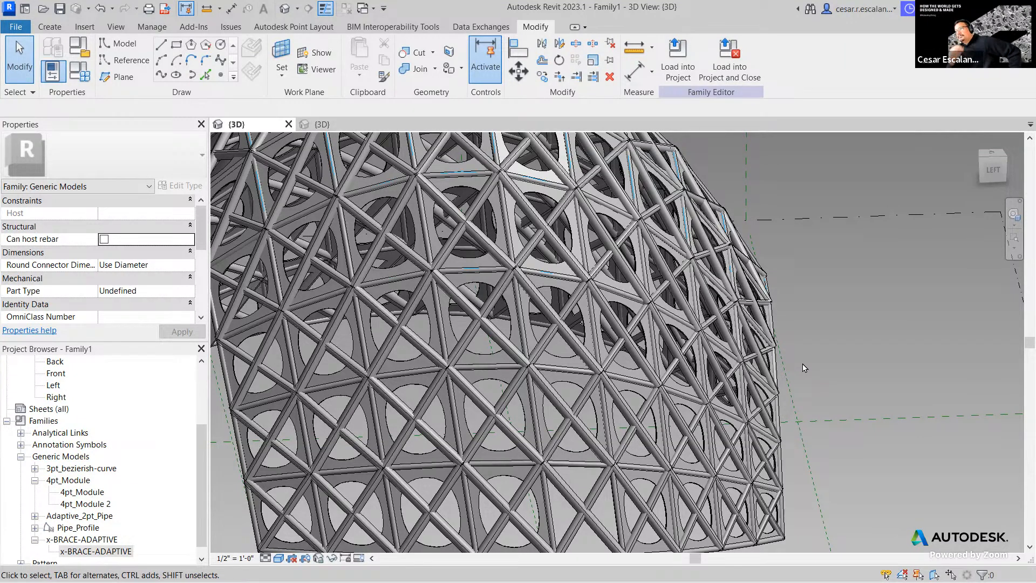
pyautogui.scroll(-5, 804, 367)
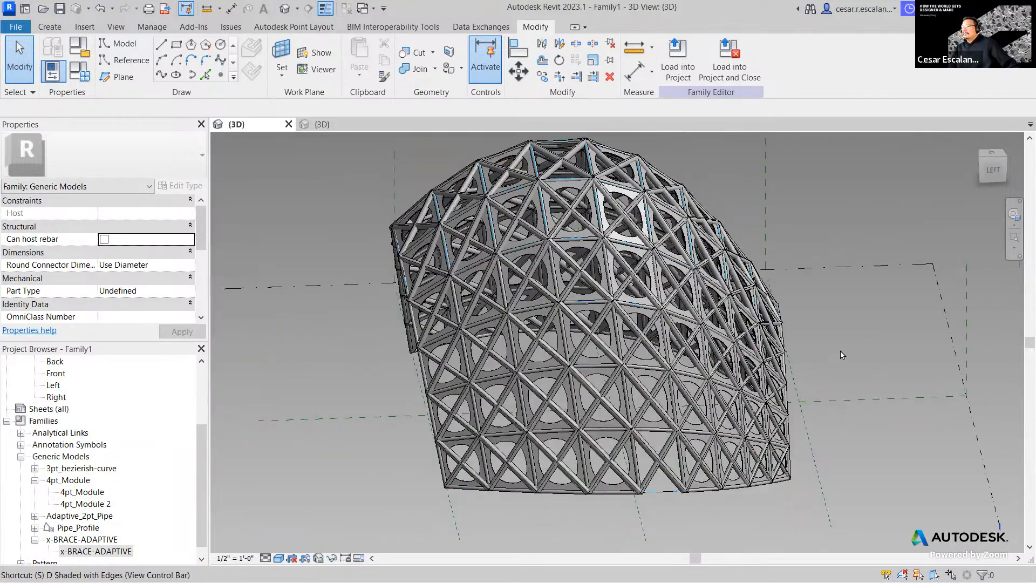
pyautogui.keyDown('shift'); pyautogui.moveTo(803, 396); pyautogui.dragTo(558, 370, button='middle'); pyautogui.keyUp('shift')
pyautogui.keyDown('shift'); pyautogui.moveTo(736, 379); pyautogui.dragTo(453, 368, button='middle'); pyautogui.keyUp('shift')
pyautogui.click(453, 368)
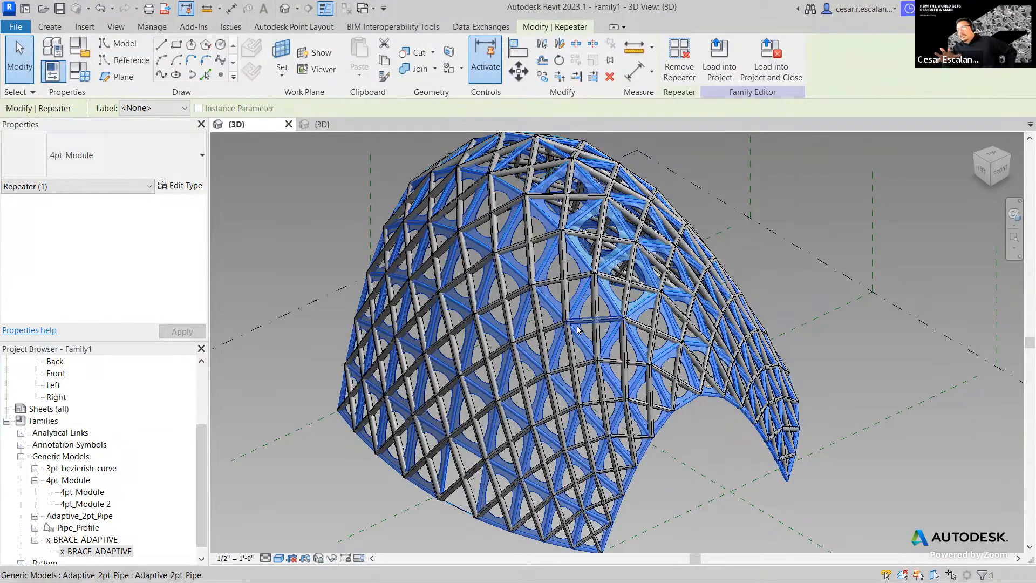
# - Clear the repeater selection, pan the view down, and select the Ref. Level plane
pyautogui.scroll(-3, 446, 372)
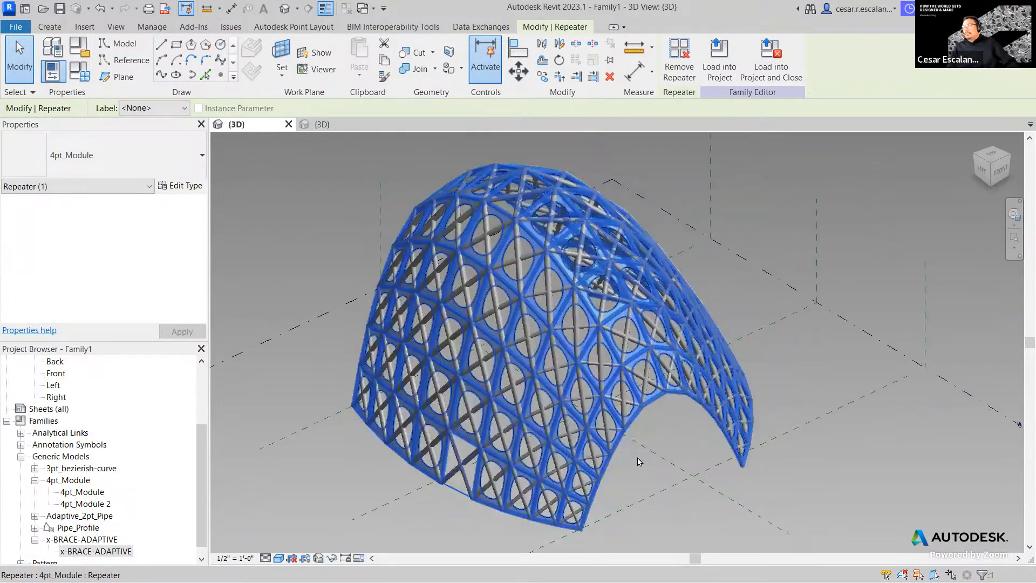
pyautogui.click(798, 459)
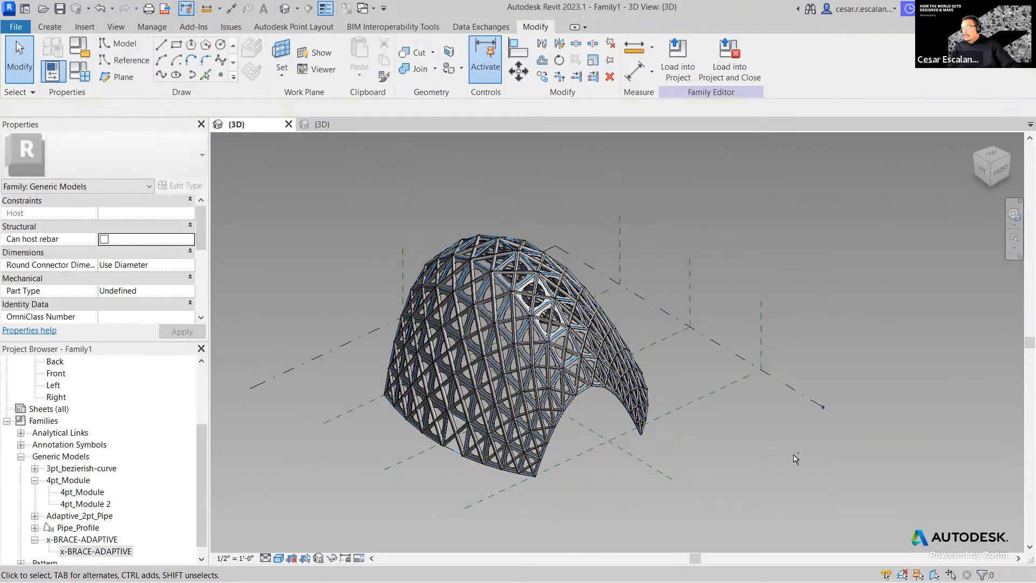
pyautogui.moveTo(688, 368); pyautogui.dragTo(689, 409, button='middle')
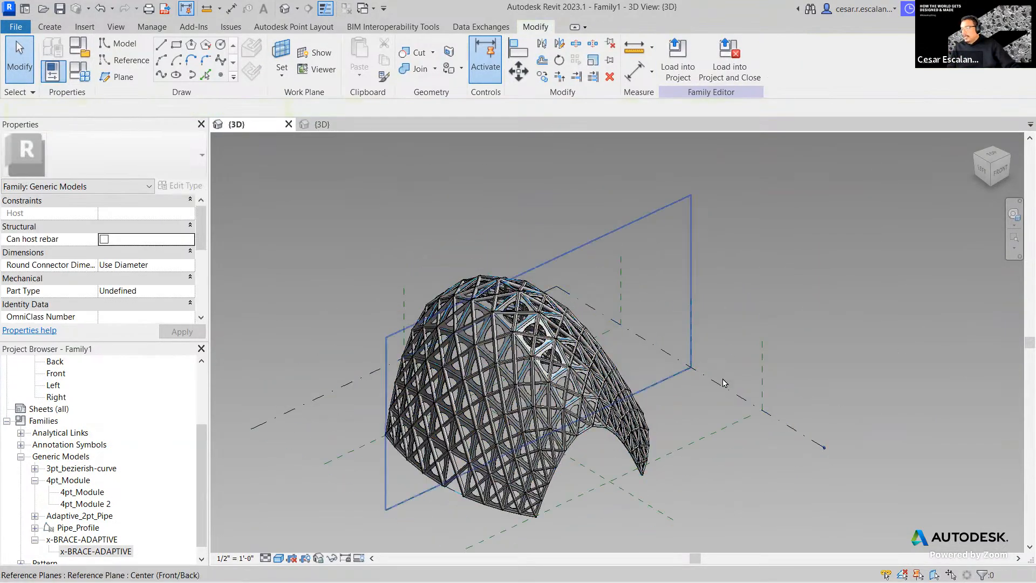
pyautogui.click(785, 425)
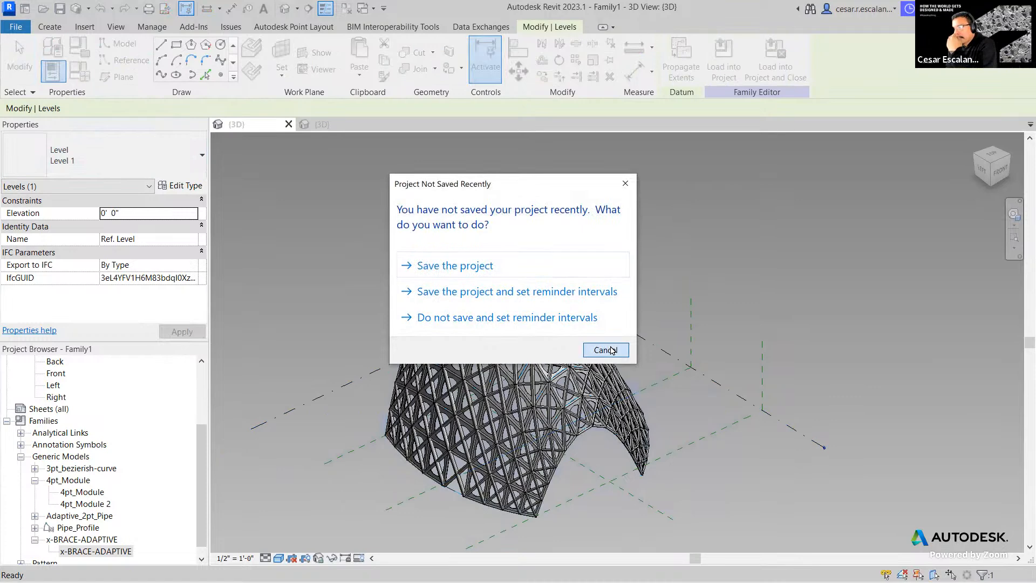
# - Dismiss the save reminder without saving and scroll through the Generic Models parameters
pyautogui.click(602, 348)
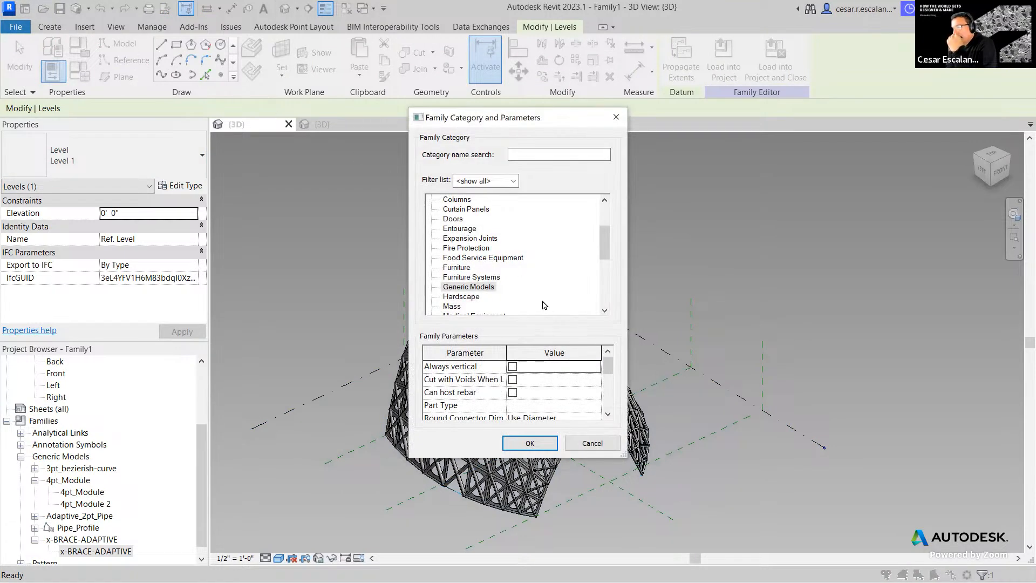
pyautogui.scroll(-2, 550, 392)
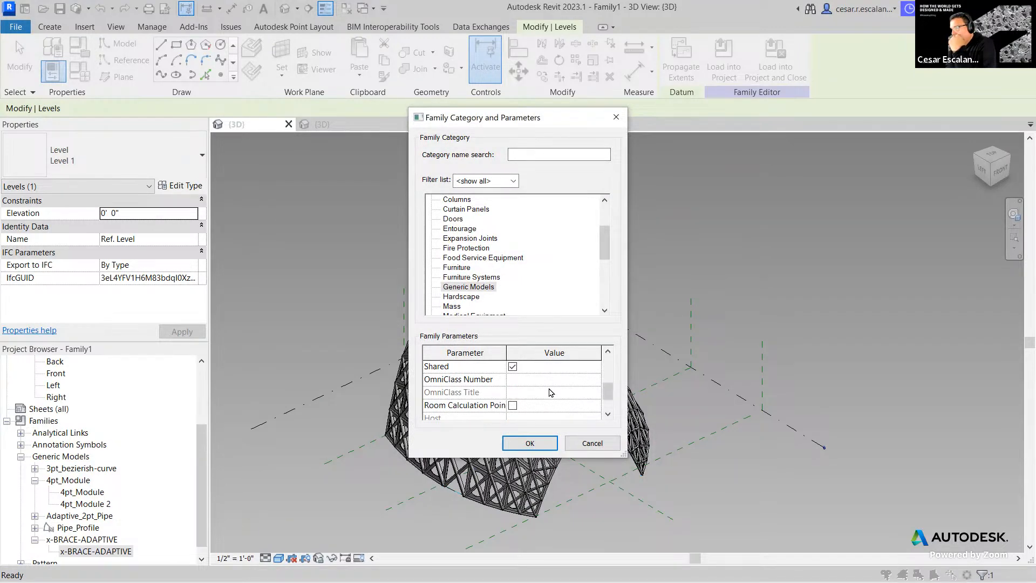
pyautogui.scroll(2, 550, 392)
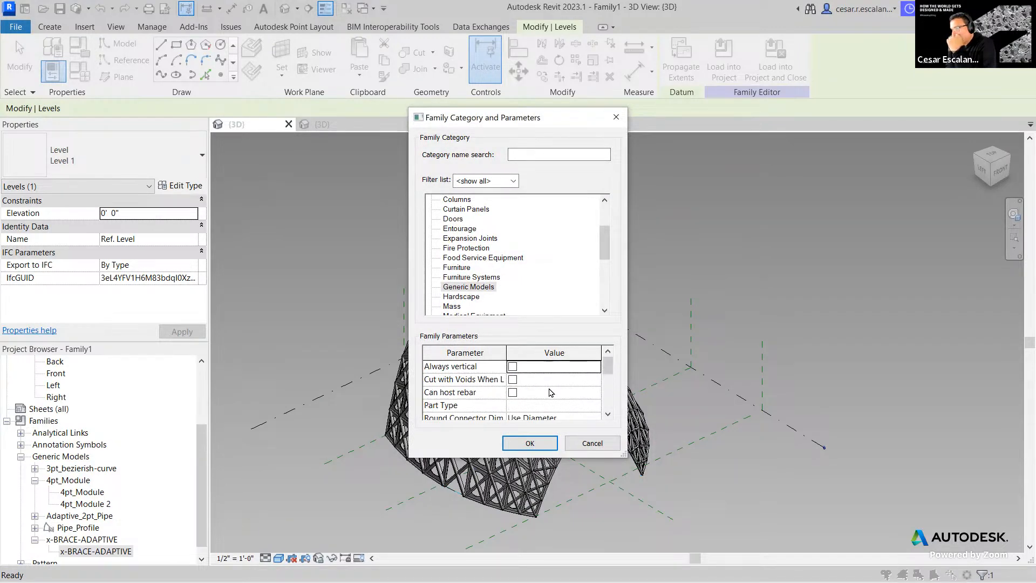
pyautogui.scroll(-3, 534, 380)
pyautogui.scroll(5, 534, 380)
pyautogui.scroll(-1, 528, 382)
pyautogui.scroll(1, 523, 377)
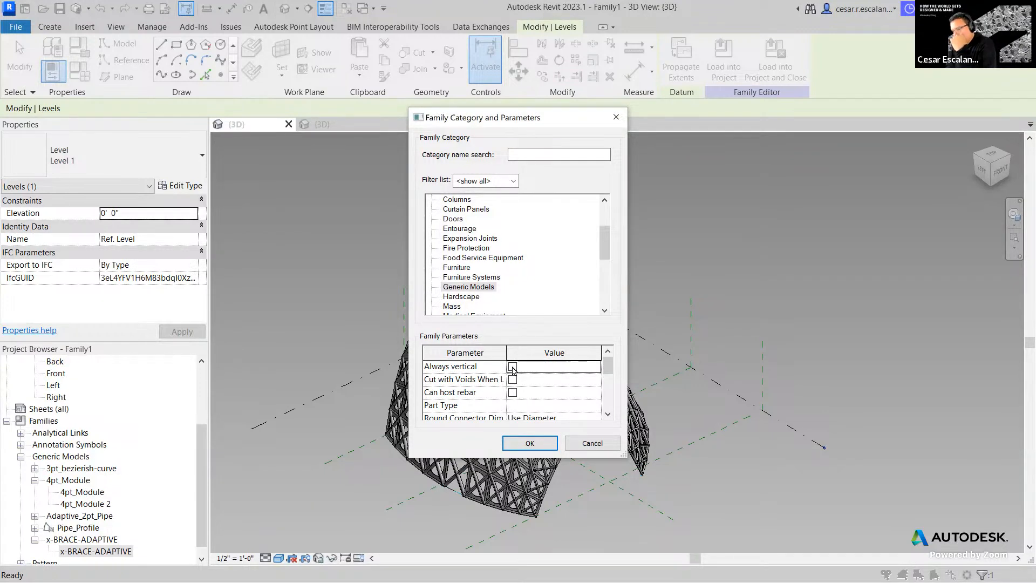
# - Toggle Always vertical on and off, cancel the dialog, and reselect the Ref. Level plane
pyautogui.click(513, 367)
pyautogui.click(513, 366)
pyautogui.scroll(-3, 556, 389)
pyautogui.scroll(3, 555, 390)
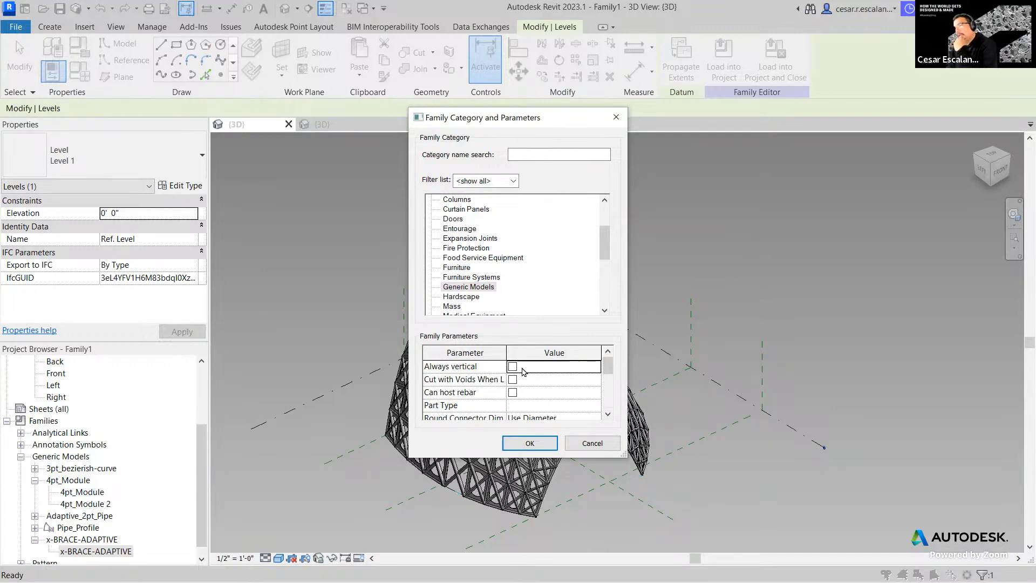
pyautogui.click(592, 443)
pyautogui.click(808, 440)
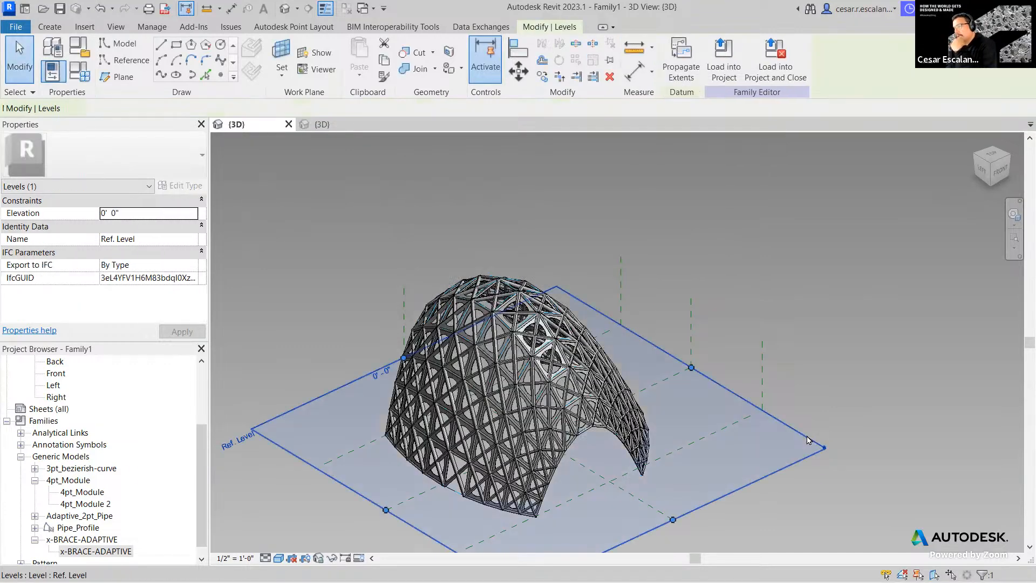
# - Deselect the level, then close Family1 and Adaptive_2pt_Pipe, discarding changes to both
pyautogui.click(810, 377)
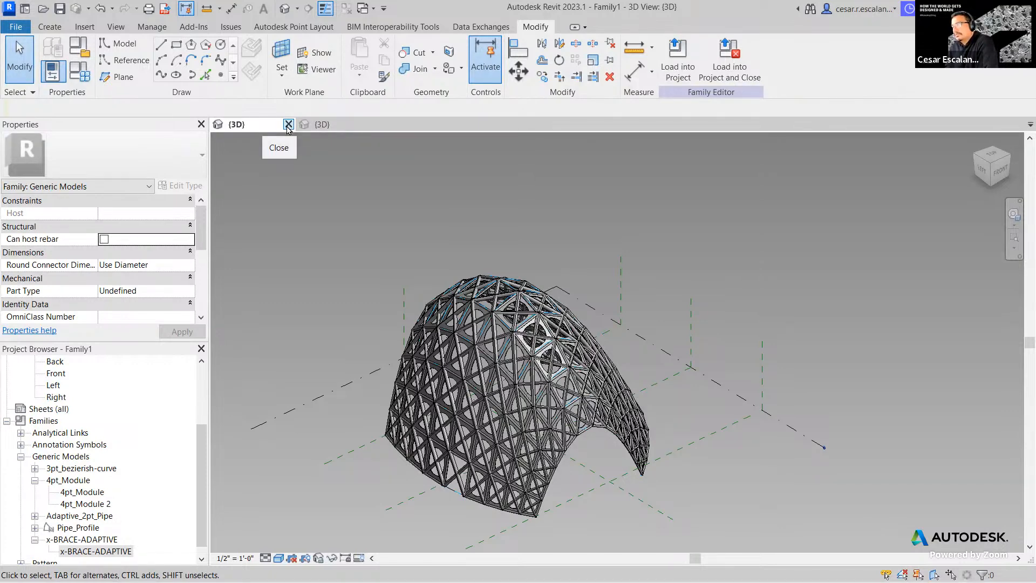
pyautogui.click(288, 125)
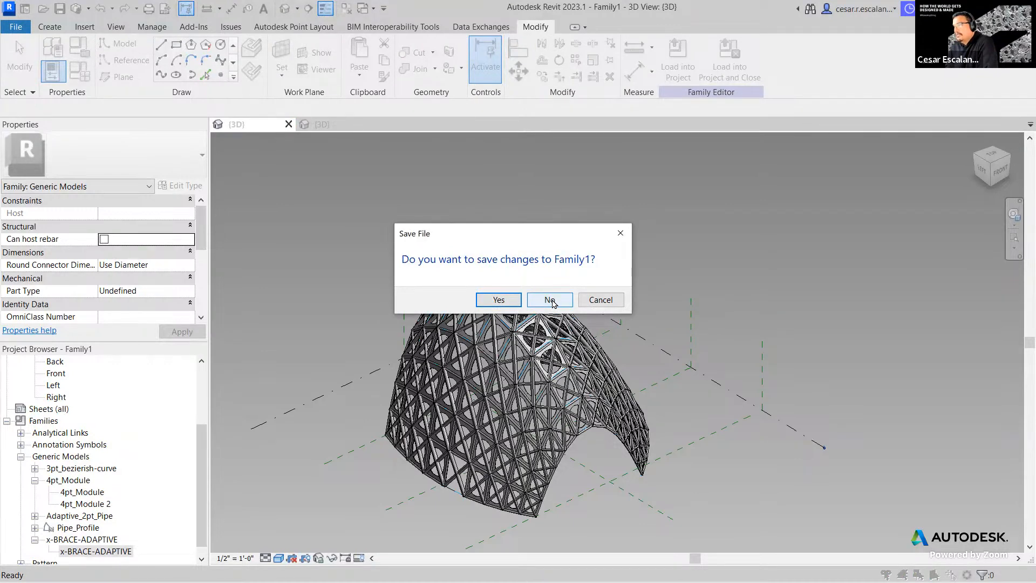
pyautogui.click(551, 300)
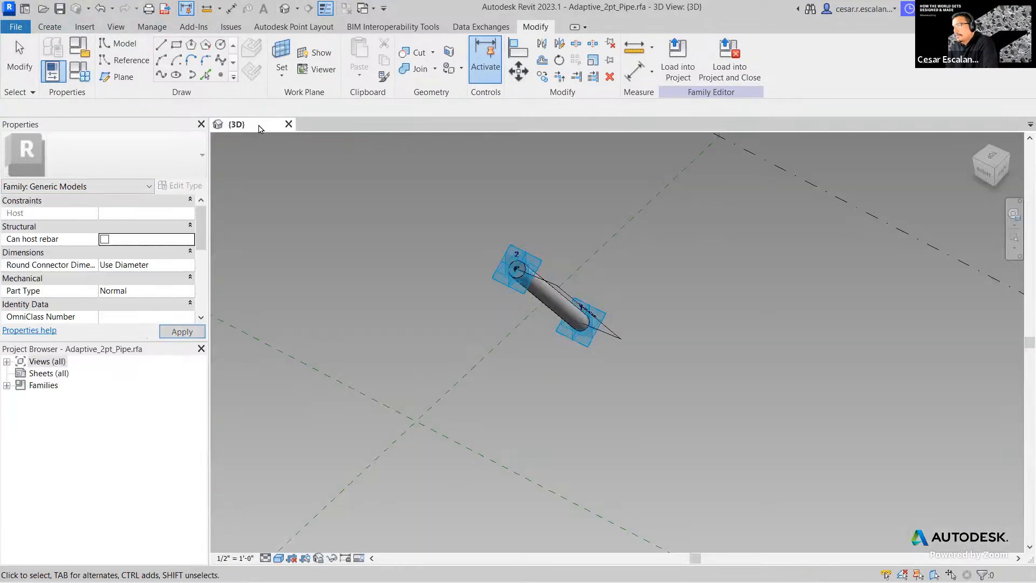
pyautogui.click(289, 124)
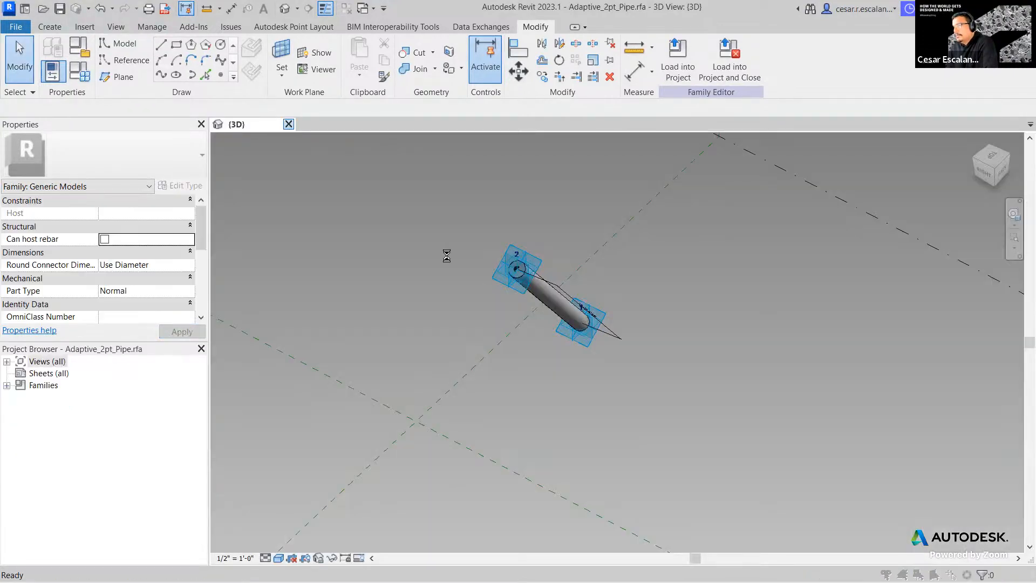
pyautogui.click(553, 307)
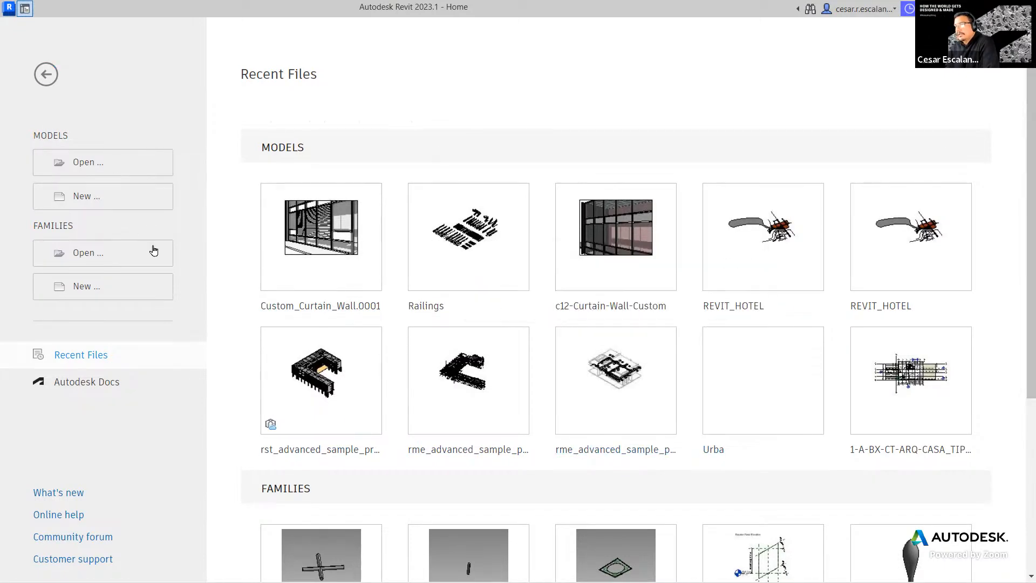
# - Create a new project from the Imperial-Architectural Template and switch to the Manage tab
pyautogui.click(92, 196)
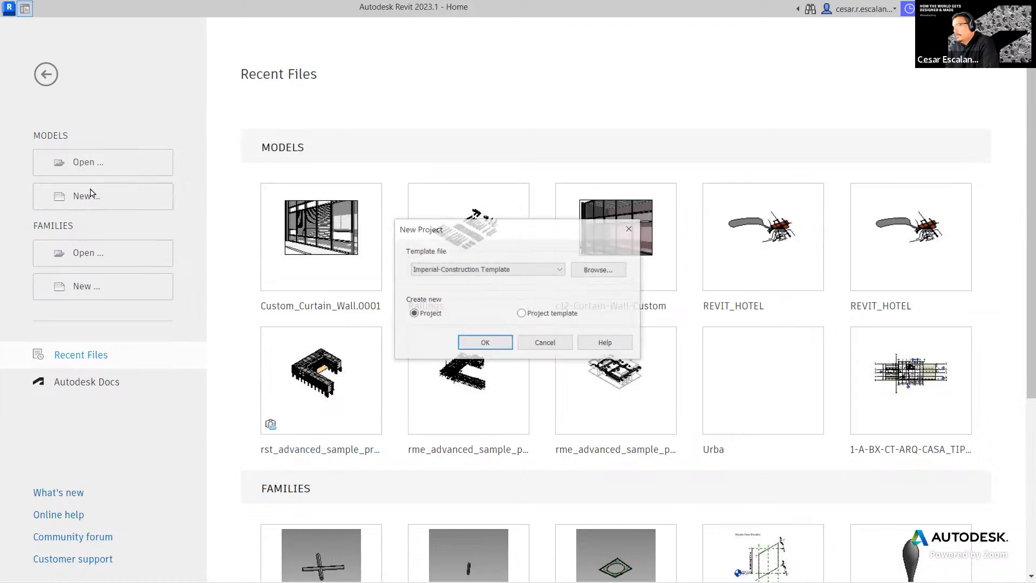
pyautogui.click(487, 270)
pyautogui.click(482, 300)
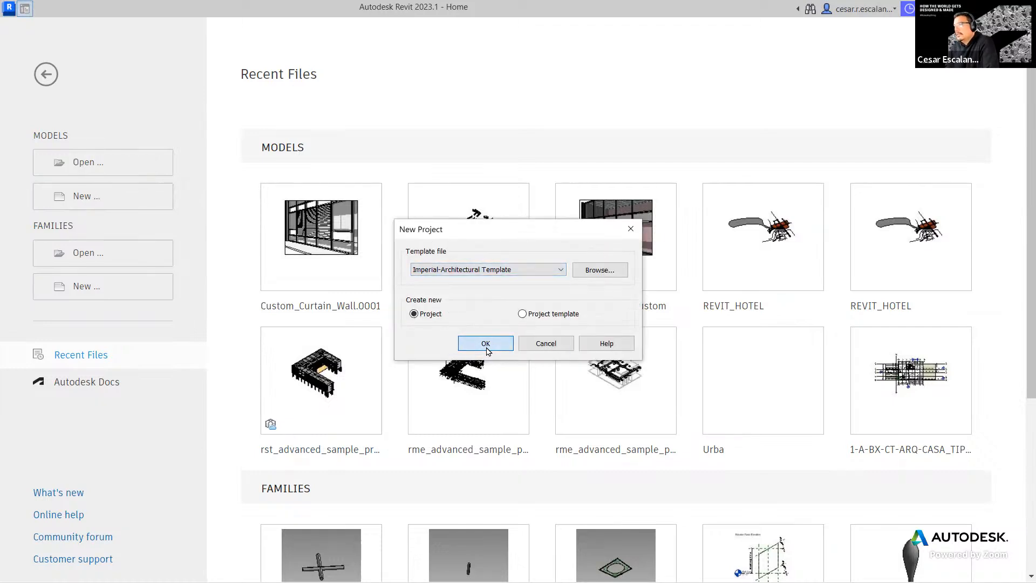
pyautogui.click(486, 343)
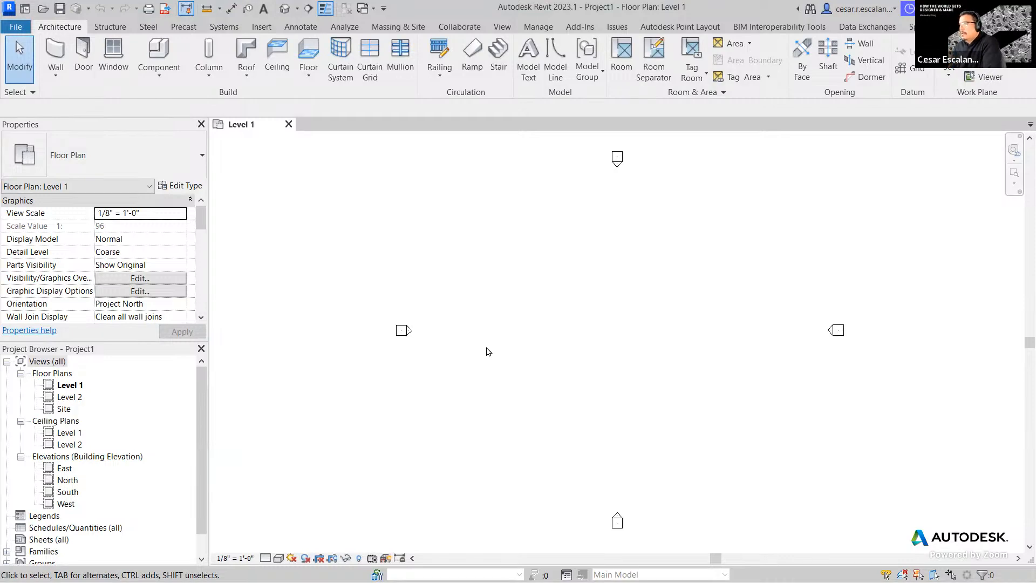
pyautogui.click(545, 27)
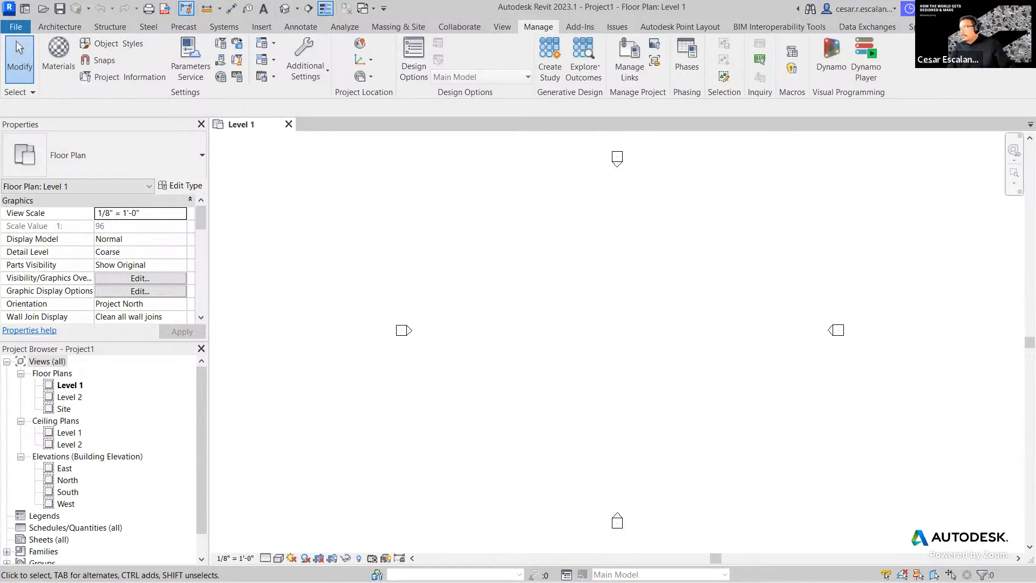
pyautogui.moveTo(608, 24)
pyautogui.mouseDown()
pyautogui.moveTo(543, 21)
pyautogui.moveTo(533, 94)
pyautogui.moveTo(622, 64)
pyautogui.moveTo(604, 20)
pyautogui.mouseUp()
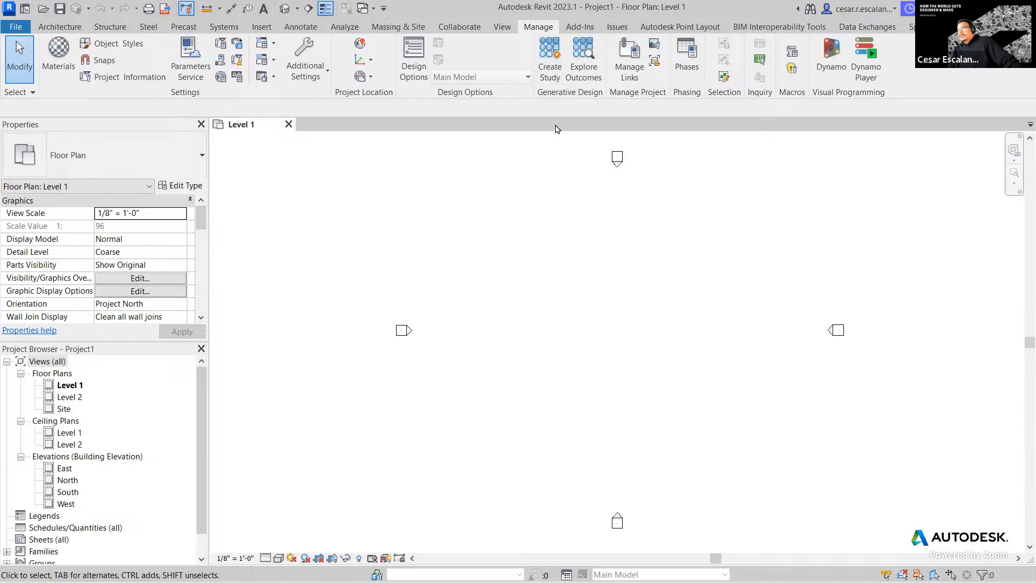
# - Launch Create Study from the Generative Design panel, then switch to another window
pyautogui.click(554, 71)
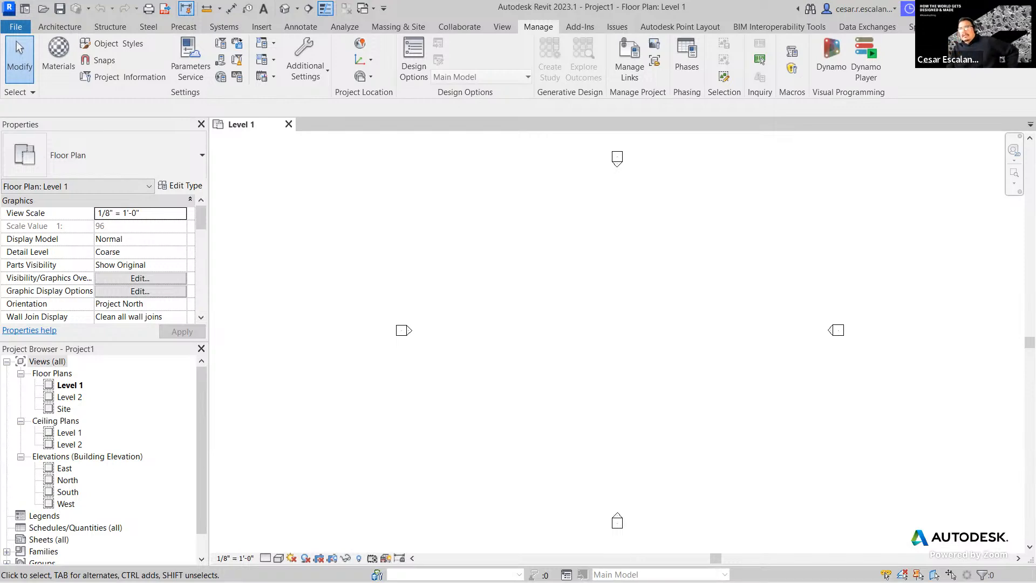
pyautogui.hotkey('alt', 'Tab')
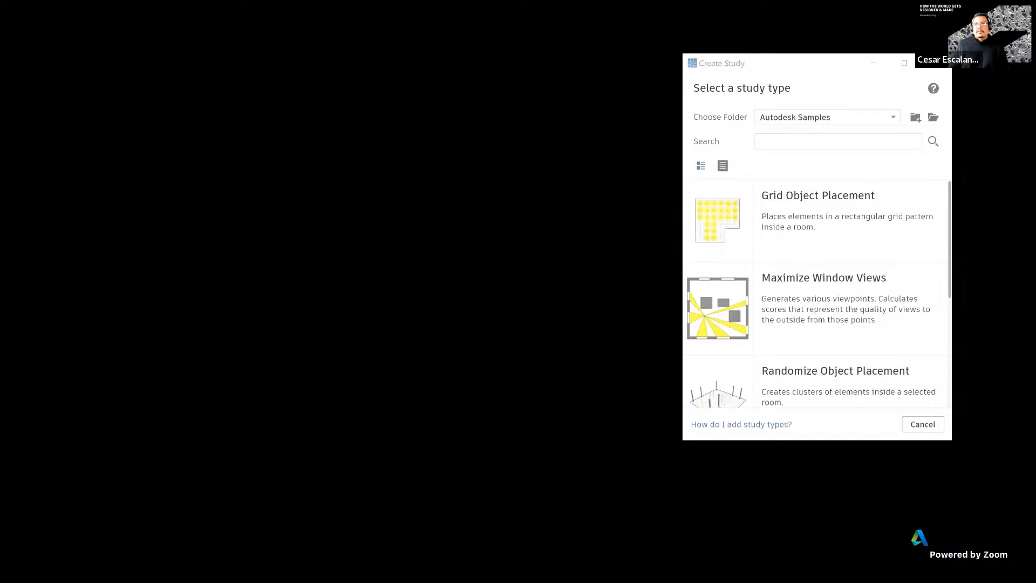
# - Return to a maximized Revit window and bring the study-type chooser into view
pyautogui.hotkey('alt', 'Tab')
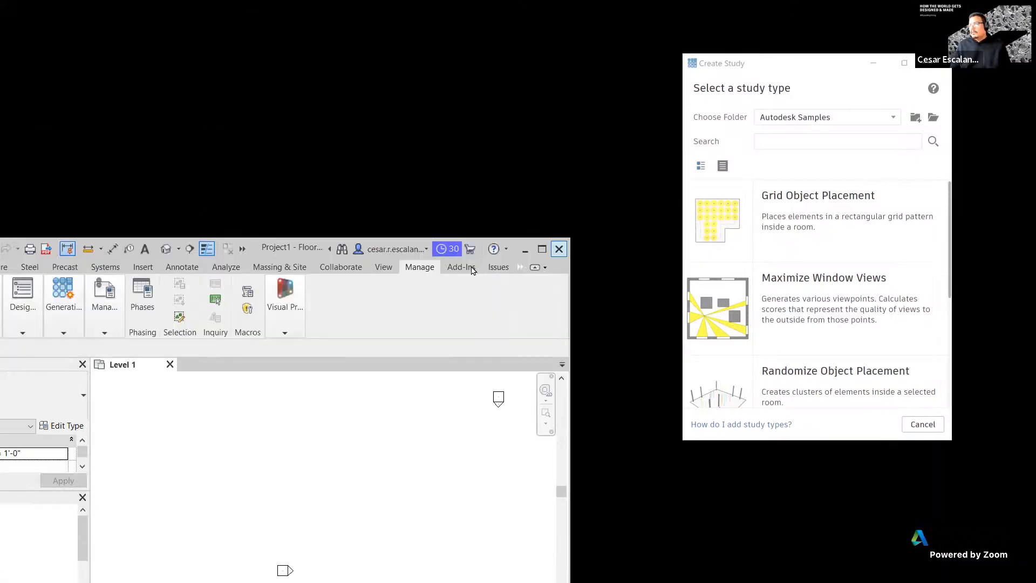
pyautogui.click(541, 249)
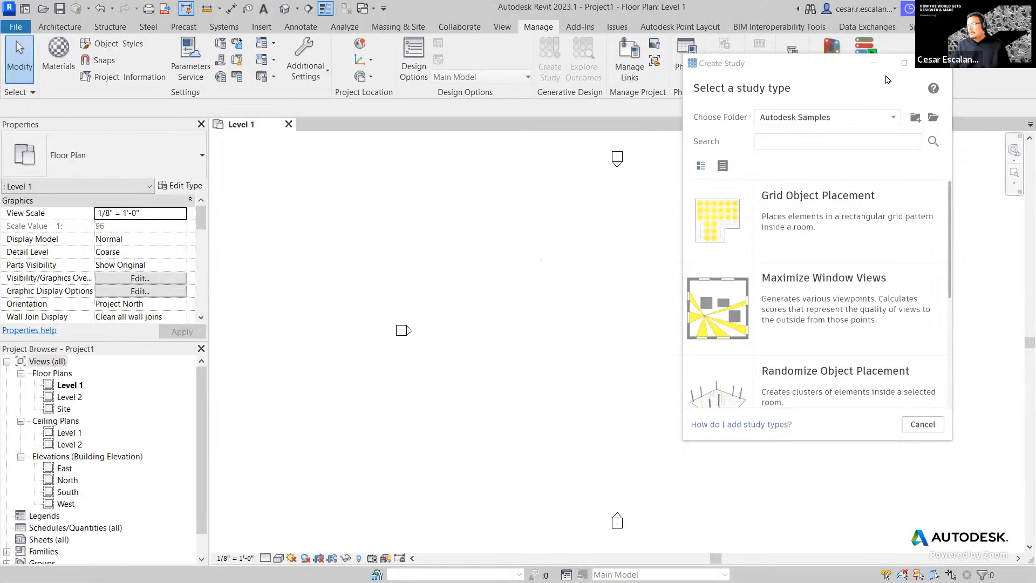
pyautogui.click(775, 72)
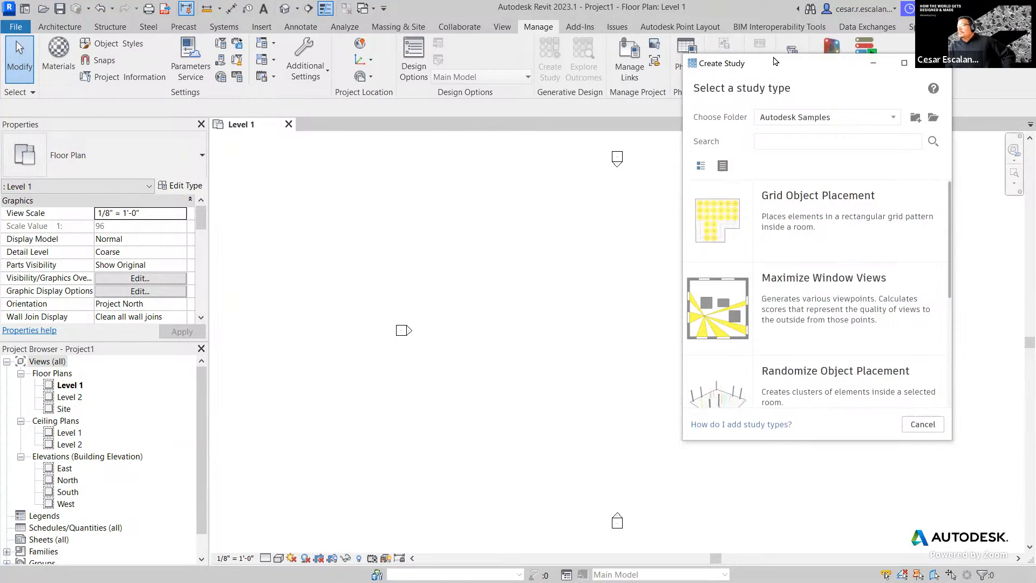
pyautogui.moveTo(775, 72); pyautogui.dragTo(783, 70)
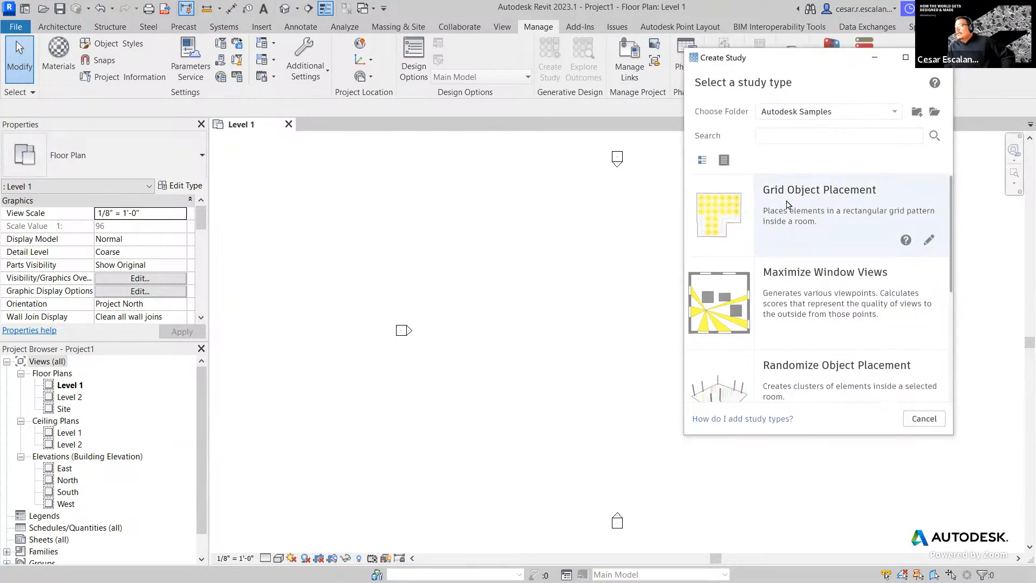
# - Browse the Autodesk Samples study types and open help for Three Box Massing
pyautogui.scroll(-3, 790, 212)
pyautogui.scroll(-2, 790, 212)
pyautogui.scroll(5, 789, 227)
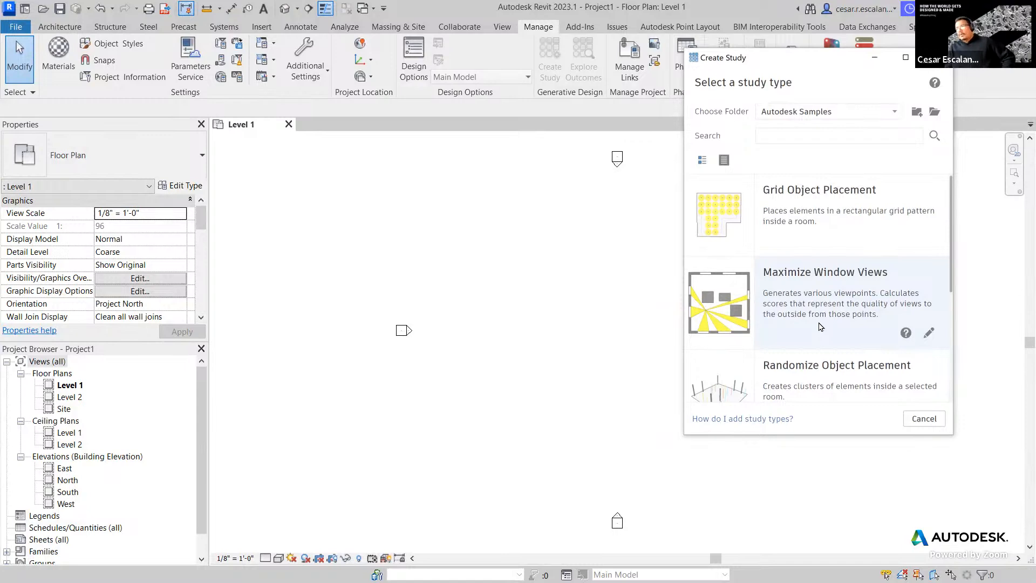
pyautogui.scroll(-3, 827, 286)
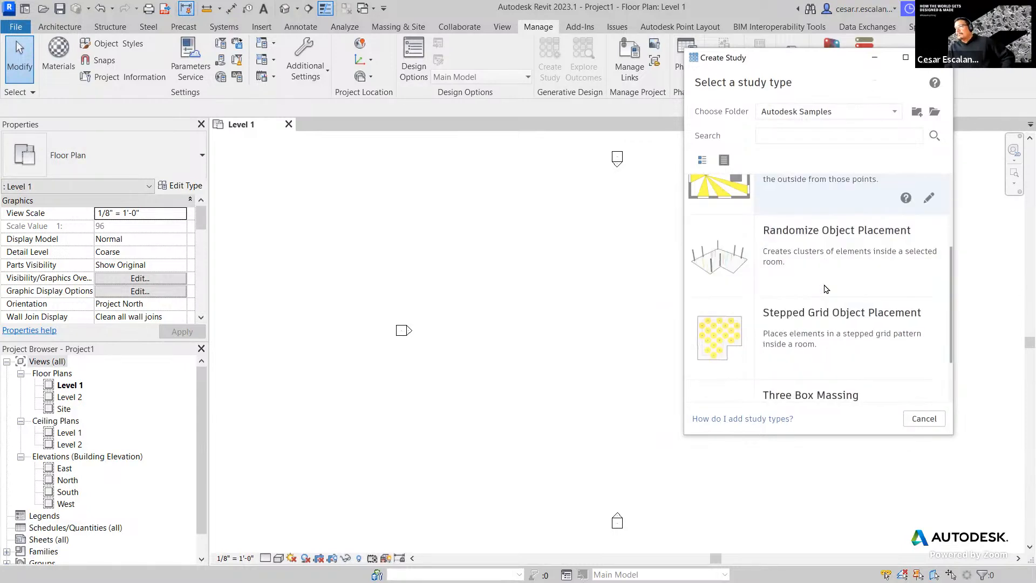
pyautogui.scroll(-2, 830, 272)
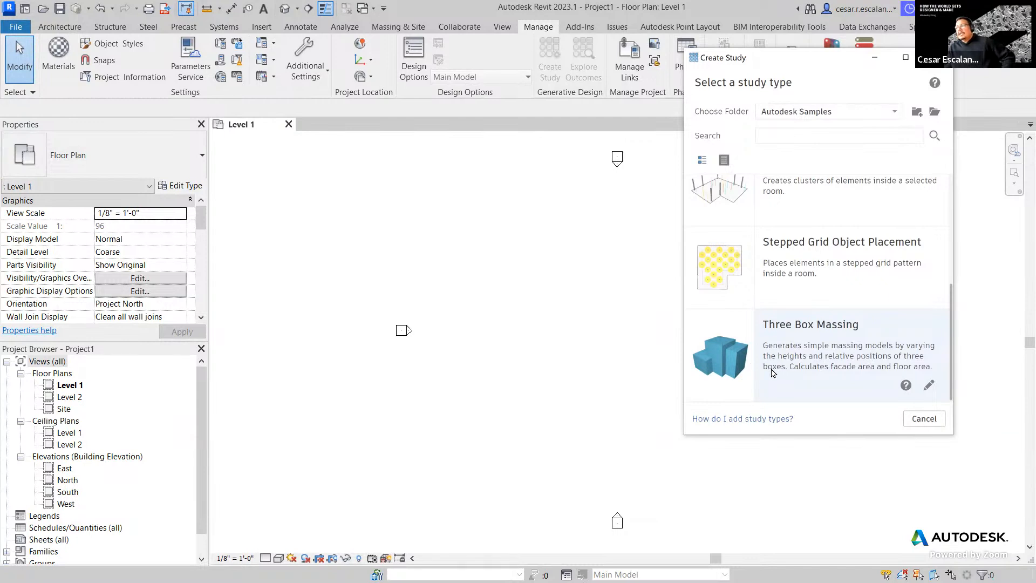
pyautogui.click(906, 386)
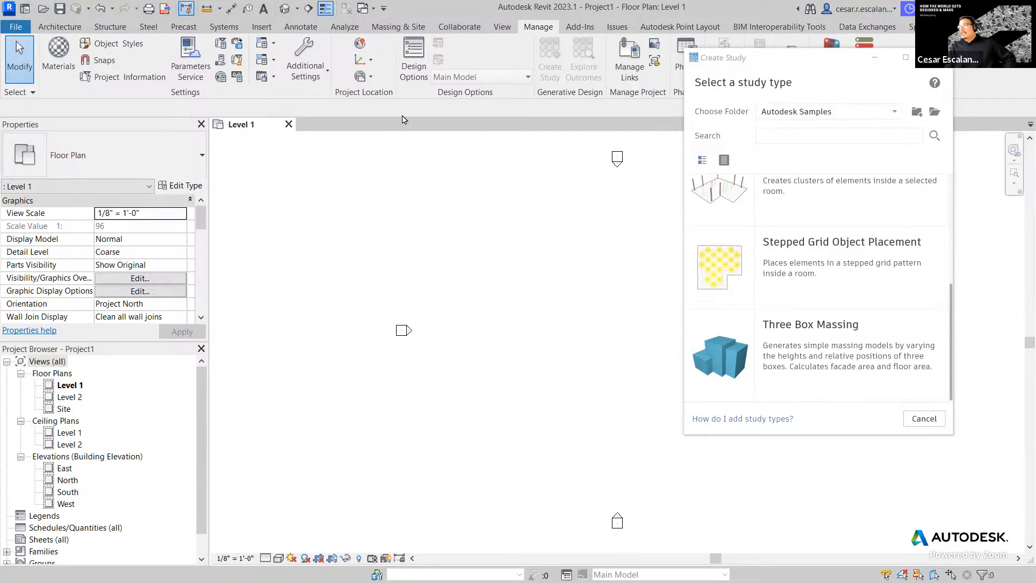
# - Go to %PROGRAMDATA%\Autodesk\AECGD\Revit\ in a maximized File Explorer window
pyautogui.moveTo(821, 57); pyautogui.dragTo(920, 231)
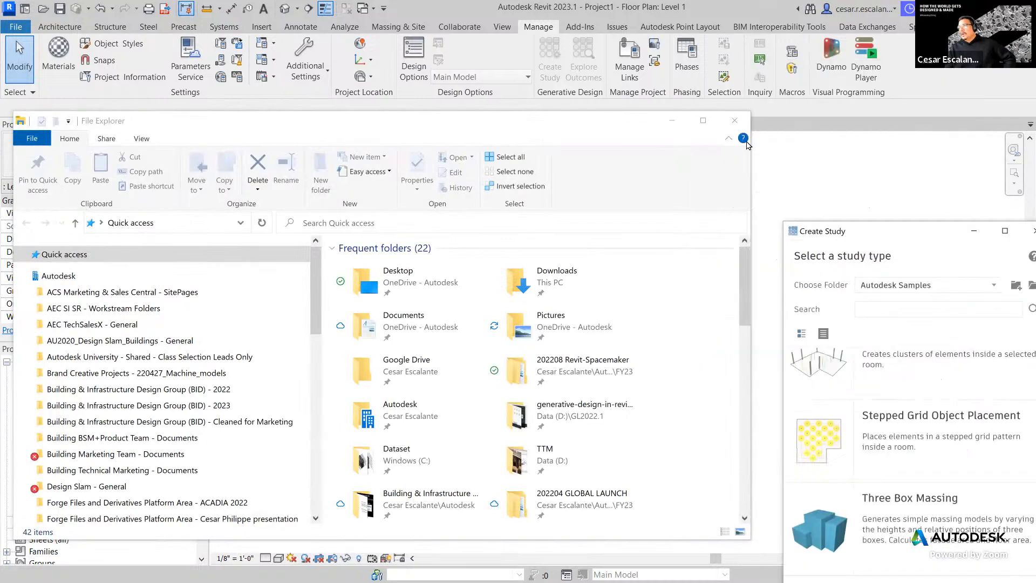
pyautogui.click(708, 124)
pyautogui.click(195, 114)
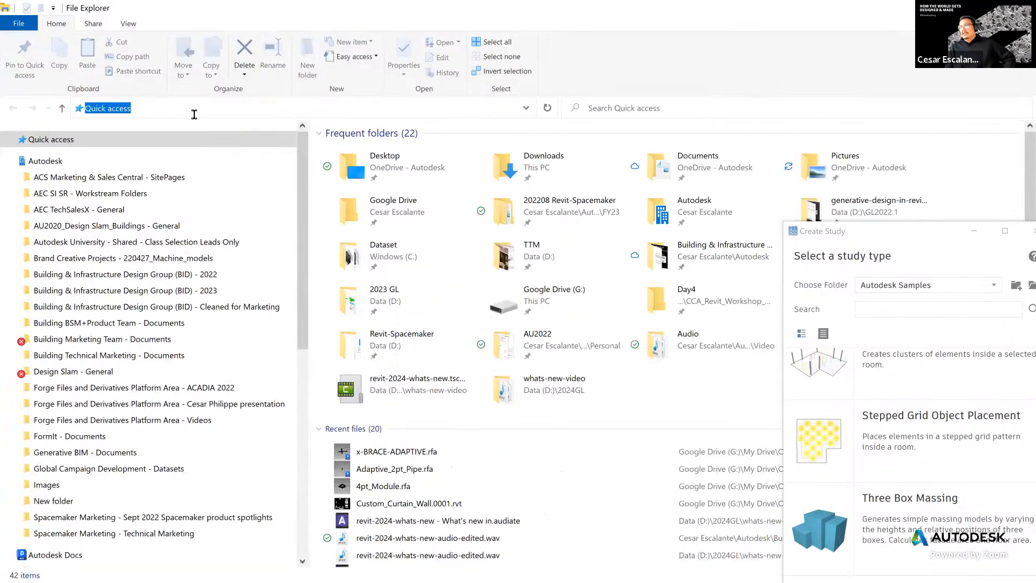
pyautogui.write('%PROGRAMDATA%\\Autodesk\\AECGD\\Revit\\')
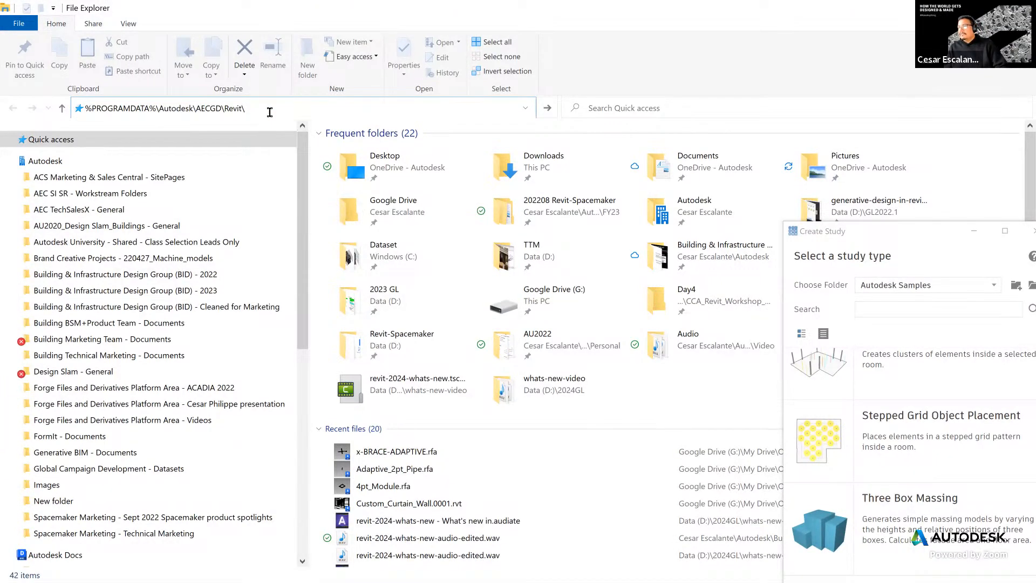
pyautogui.press('Return')
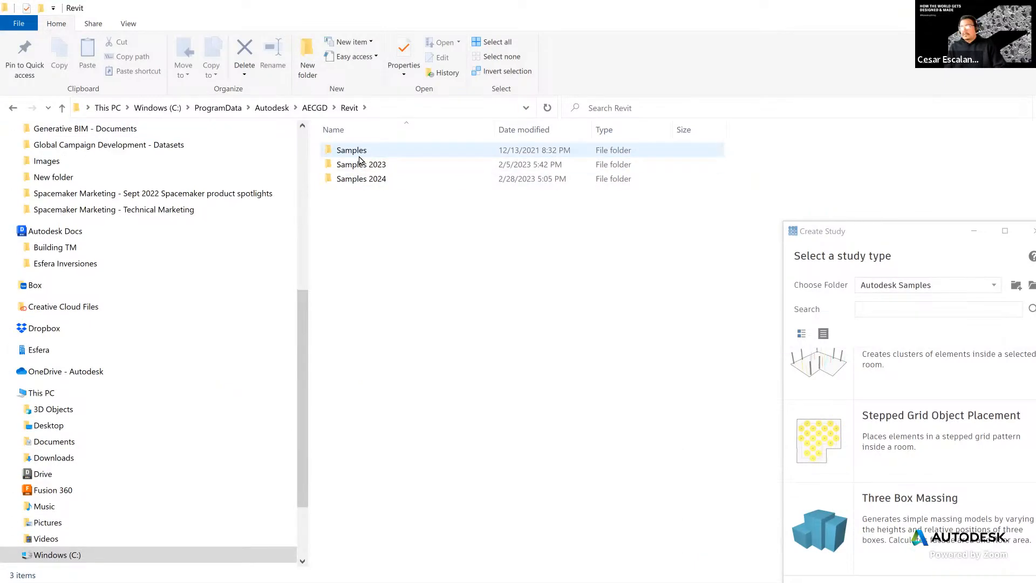
# - Open Samples 2023\en-US and widen the Name column to show full names
pyautogui.doubleClick(364, 164)
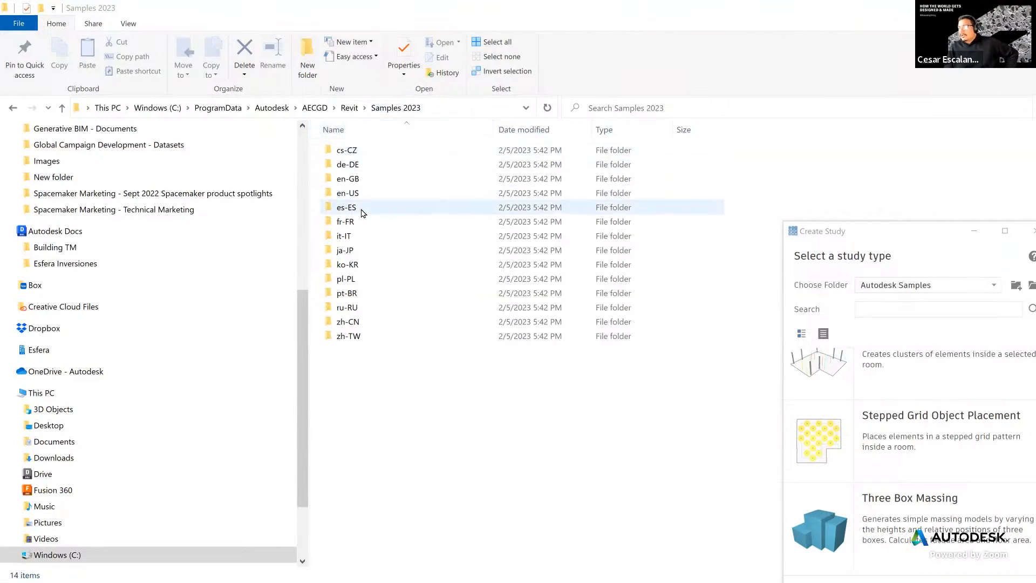
pyautogui.doubleClick(351, 195)
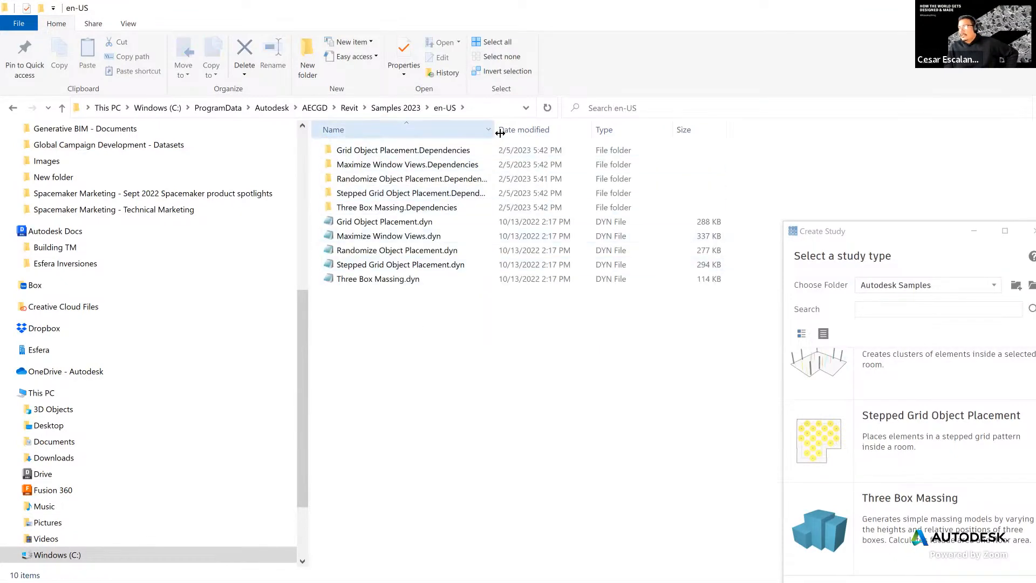
pyautogui.moveTo(500, 133); pyautogui.dragTo(598, 133)
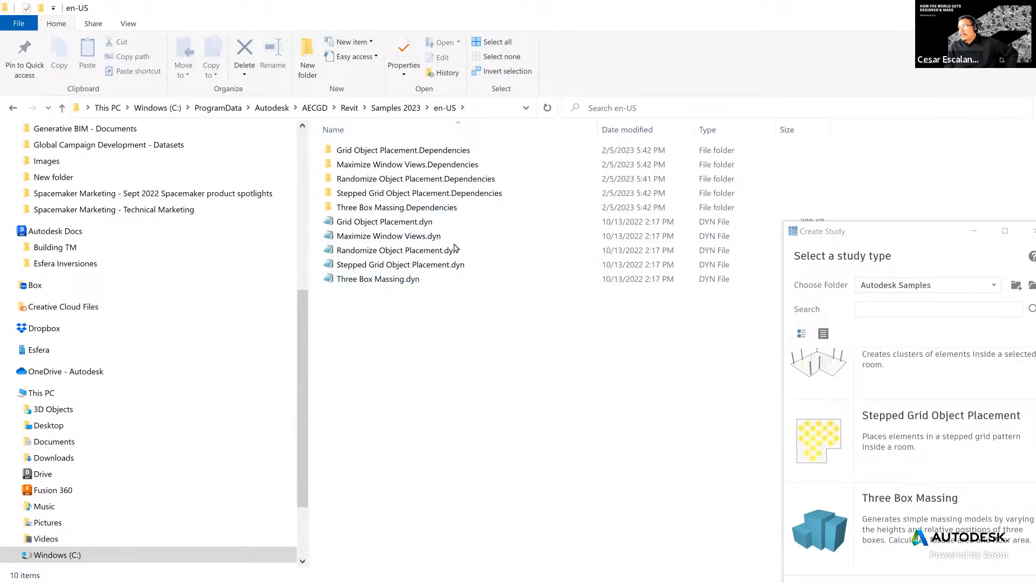
# - Drill into Three Box Massing.Dependencies\packages\GenerativeDesign\bin\en-US and widen the Name column
pyautogui.doubleClick(412, 210)
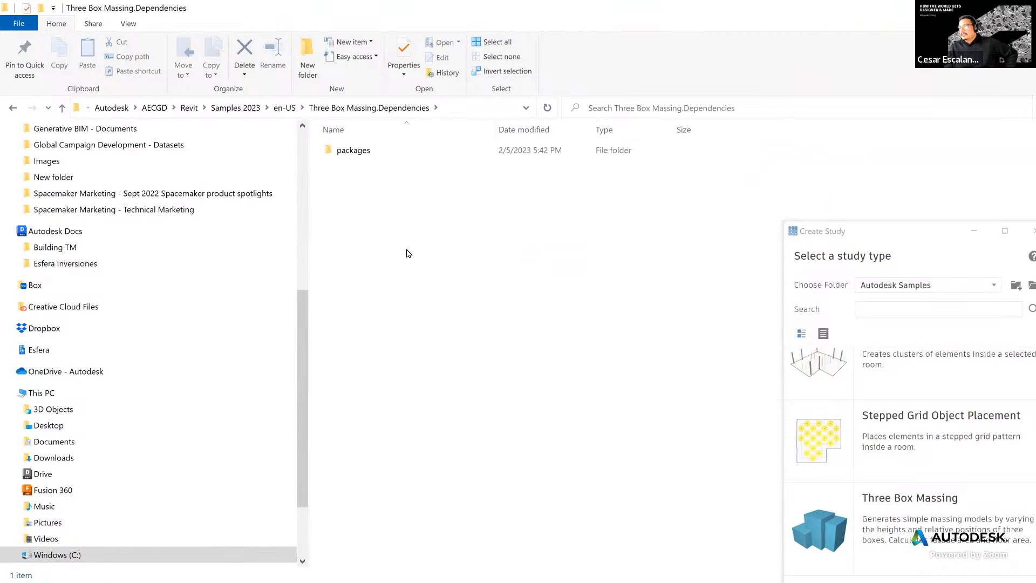
pyautogui.doubleClick(388, 157)
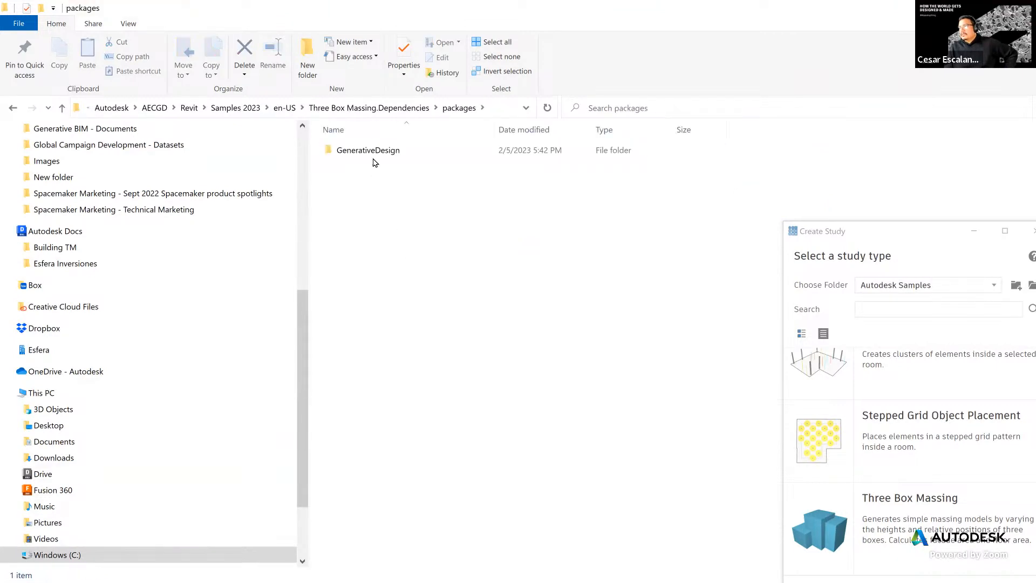
pyautogui.doubleClick(375, 155)
pyautogui.doubleClick(339, 152)
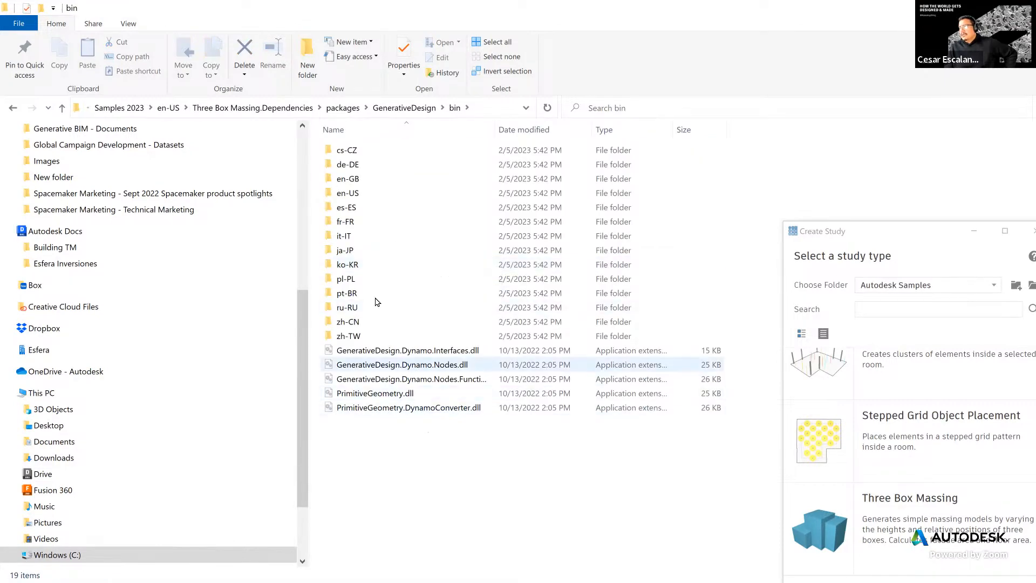
pyautogui.click(353, 195)
pyautogui.doubleClick(353, 195)
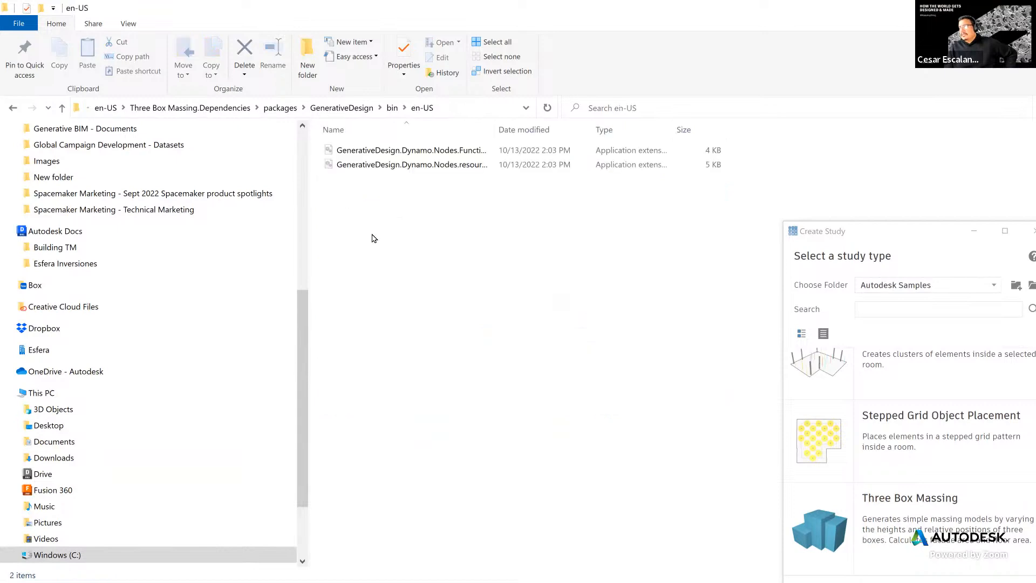
pyautogui.moveTo(496, 131); pyautogui.dragTo(621, 131)
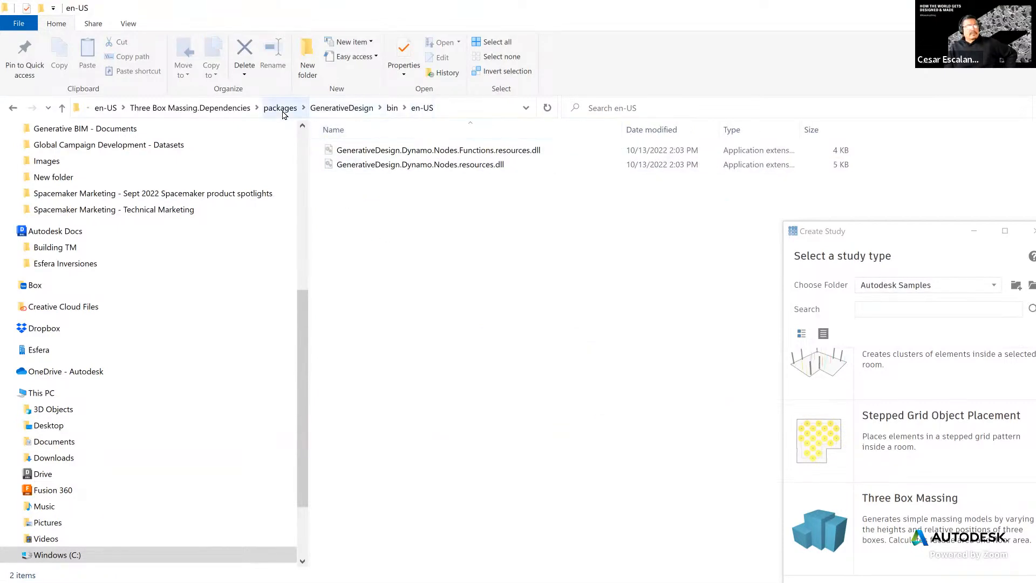
# - Navigate back up to Samples 2023 and reopen its en-US folder
pyautogui.click(325, 115)
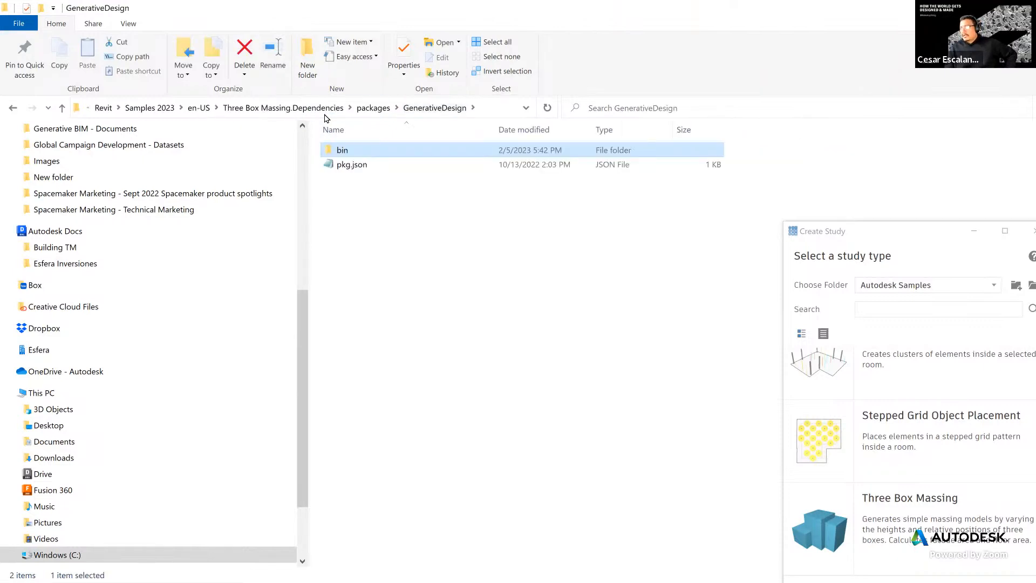
pyautogui.click(372, 109)
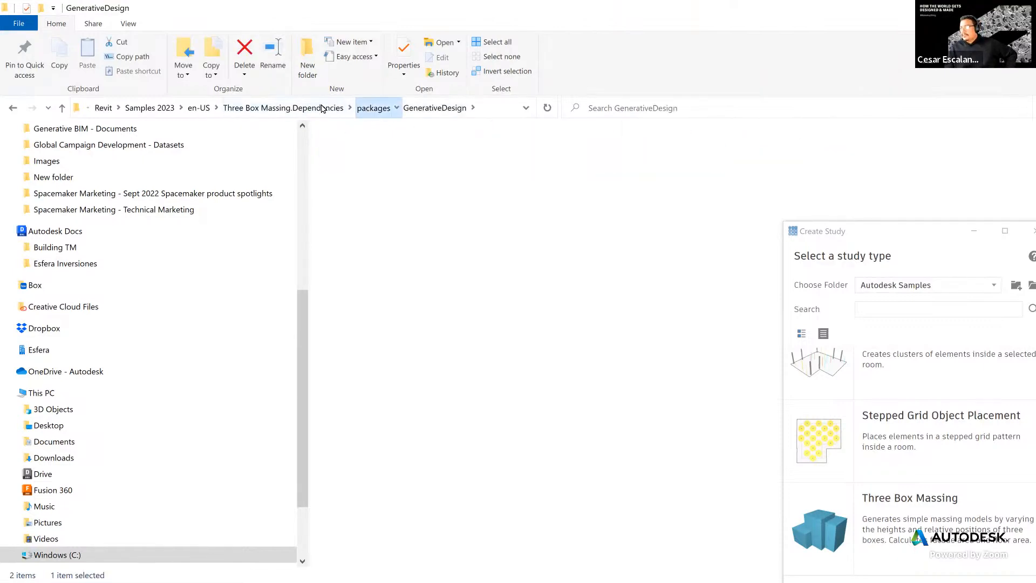
pyautogui.click(315, 110)
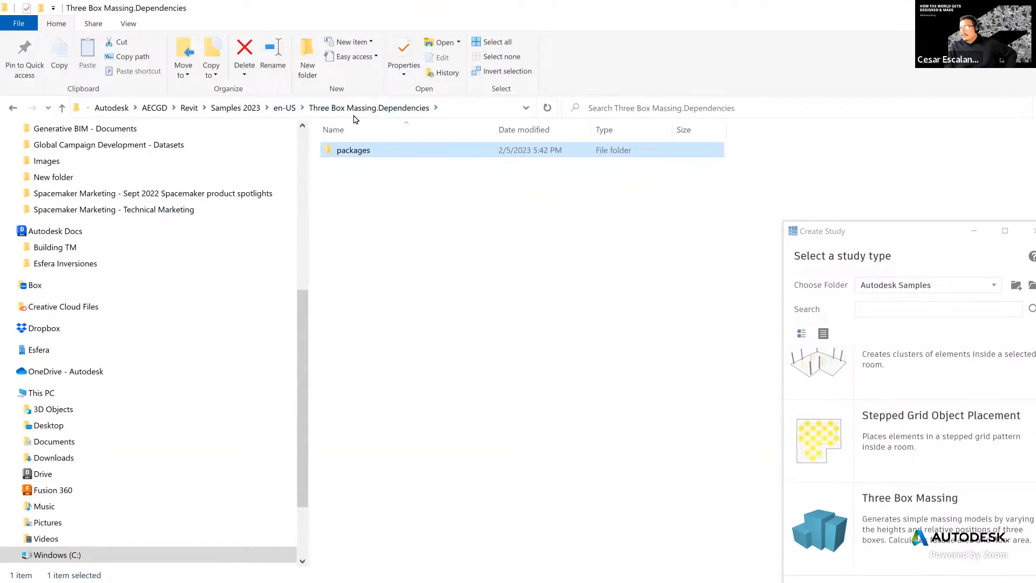
pyautogui.click(235, 108)
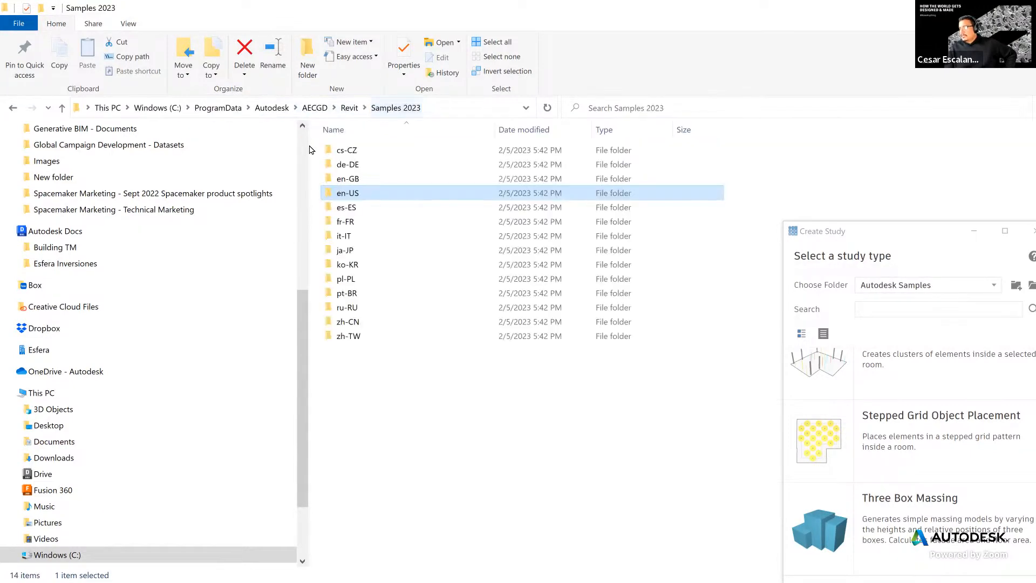
pyautogui.doubleClick(354, 197)
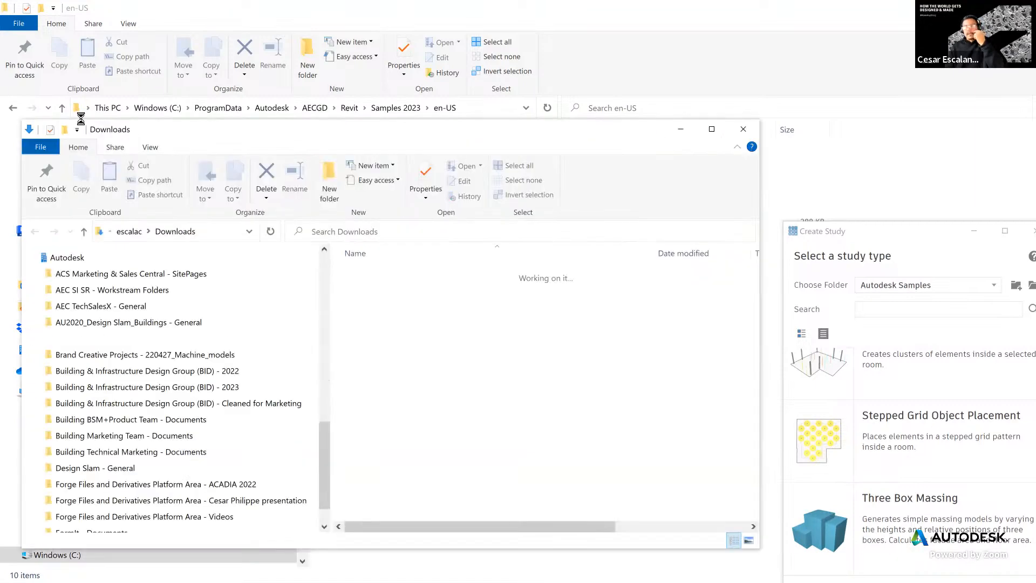
# - Try opening RevitGenDesign_ThreeBoxMassing_ENU.zip, dismissing errors, and run Extract All on it twice
pyautogui.doubleClick(427, 305)
pyautogui.click(526, 349)
pyautogui.rightClick(426, 305)
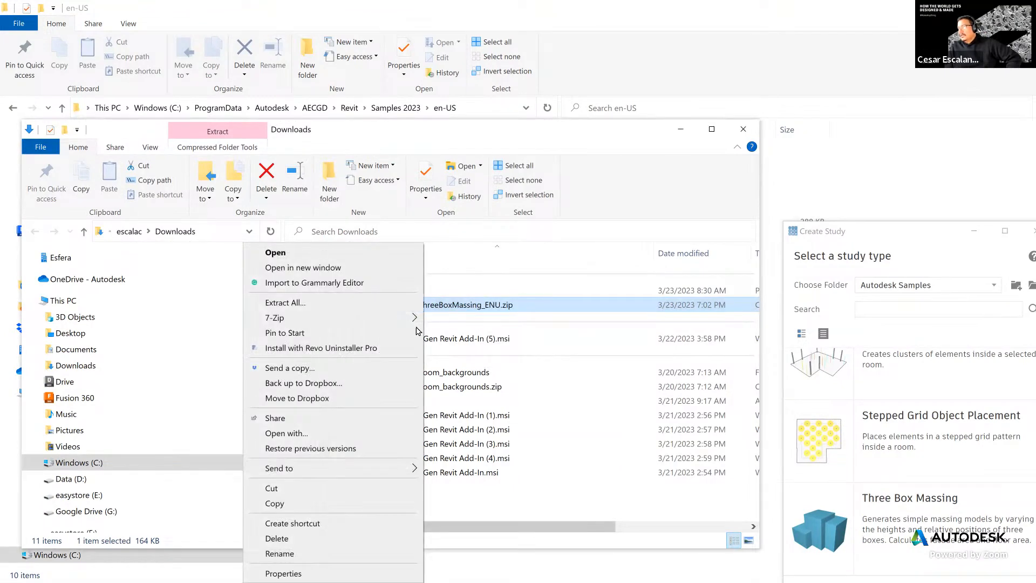
pyautogui.click(293, 302)
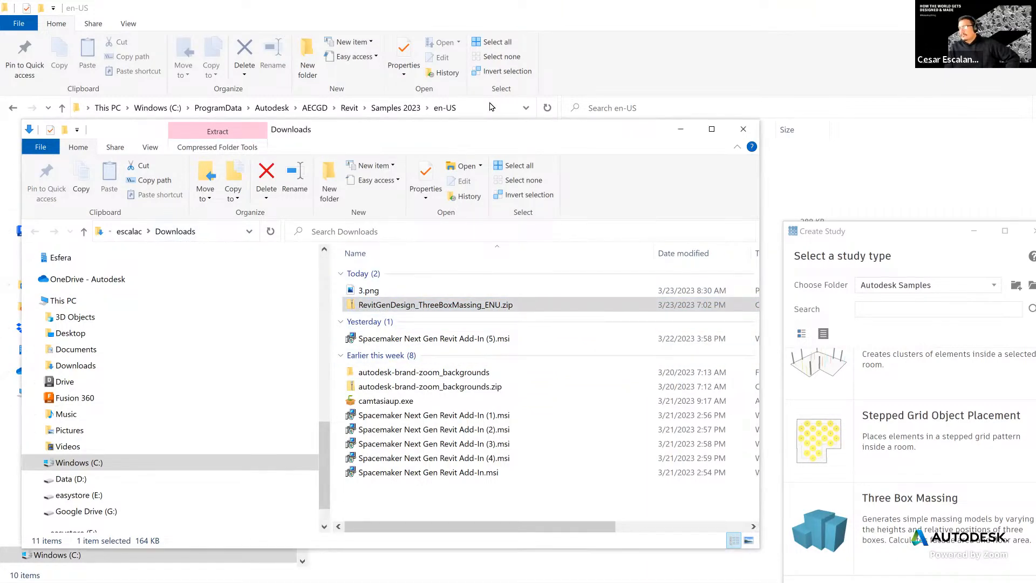
pyautogui.moveTo(463, 135); pyautogui.dragTo(531, 57)
pyautogui.doubleClick(536, 229)
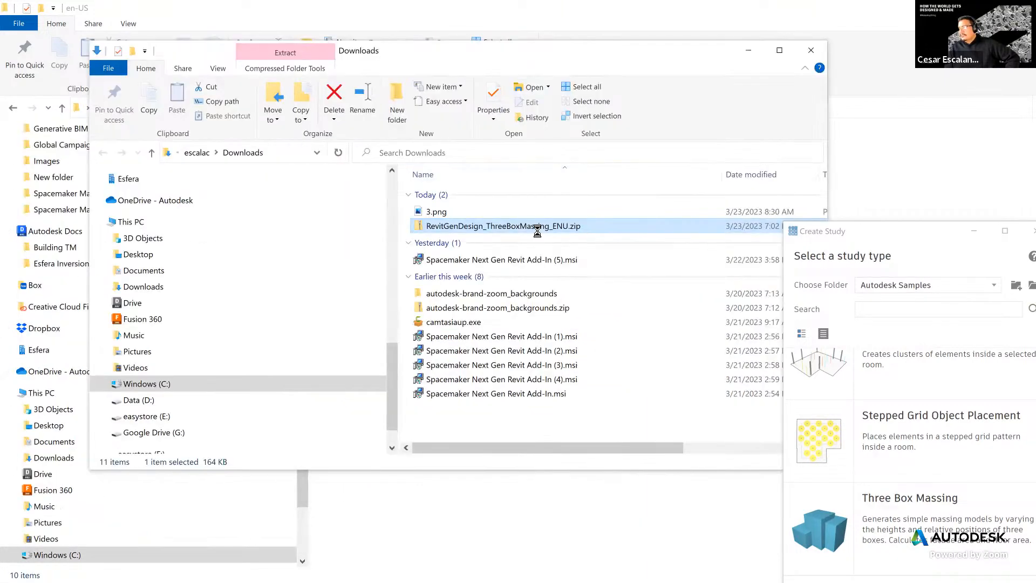
pyautogui.click(532, 351)
pyautogui.rightClick(534, 227)
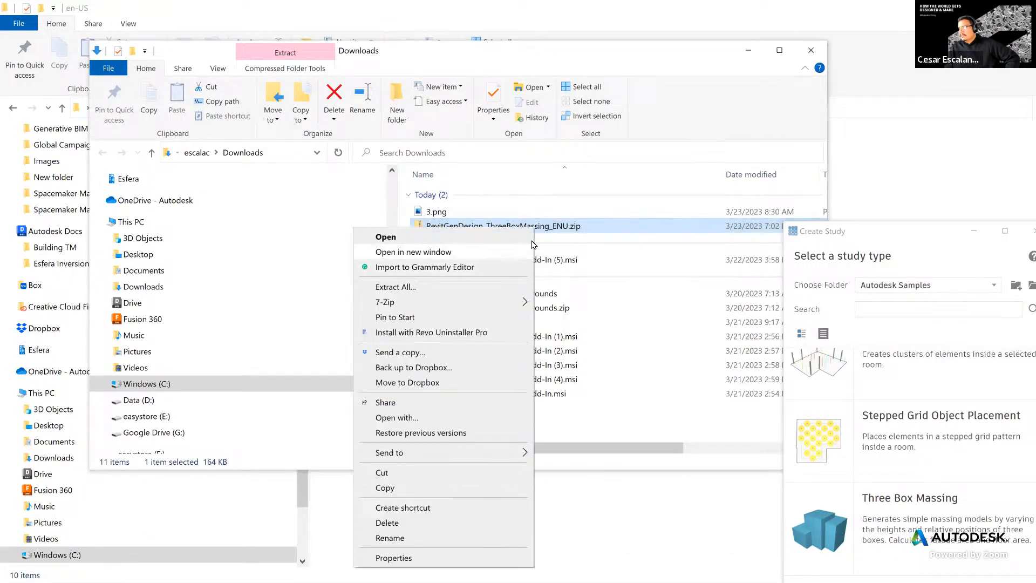
pyautogui.click(424, 287)
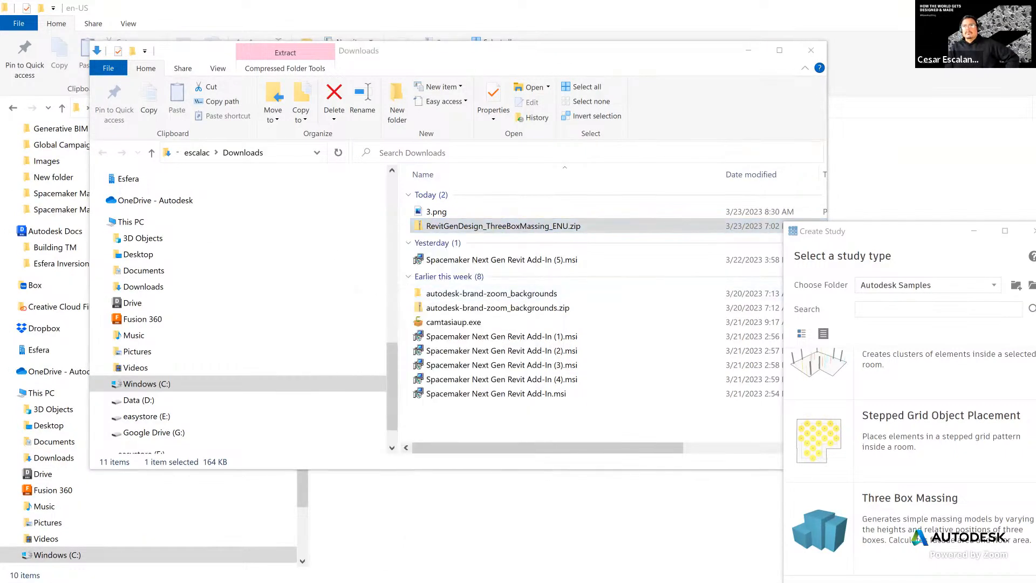
# - Browse the zip's Three Box Massing.Dependencies folder and open Three Box Massing.png
pyautogui.doubleClick(525, 227)
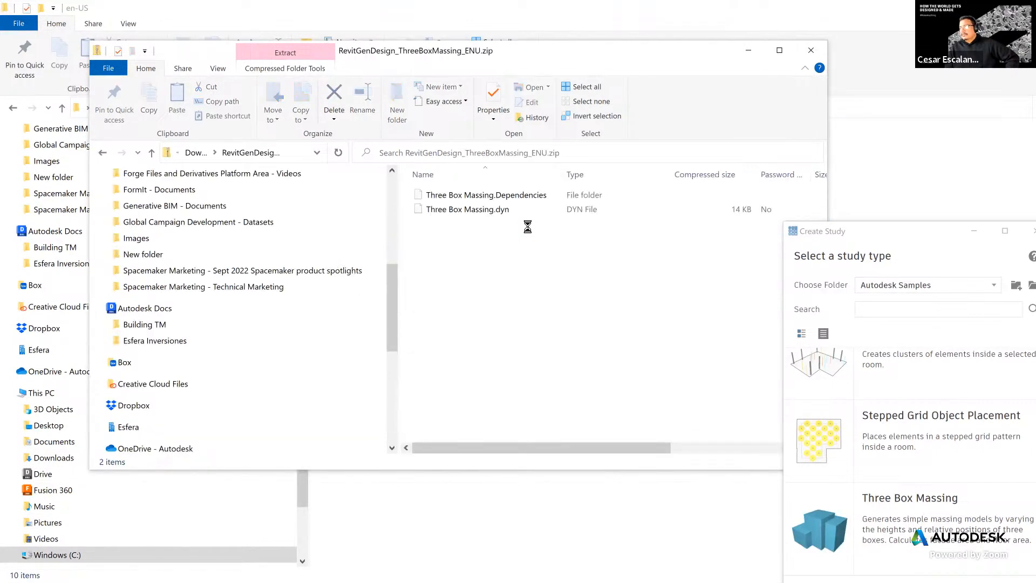
pyautogui.doubleClick(532, 197)
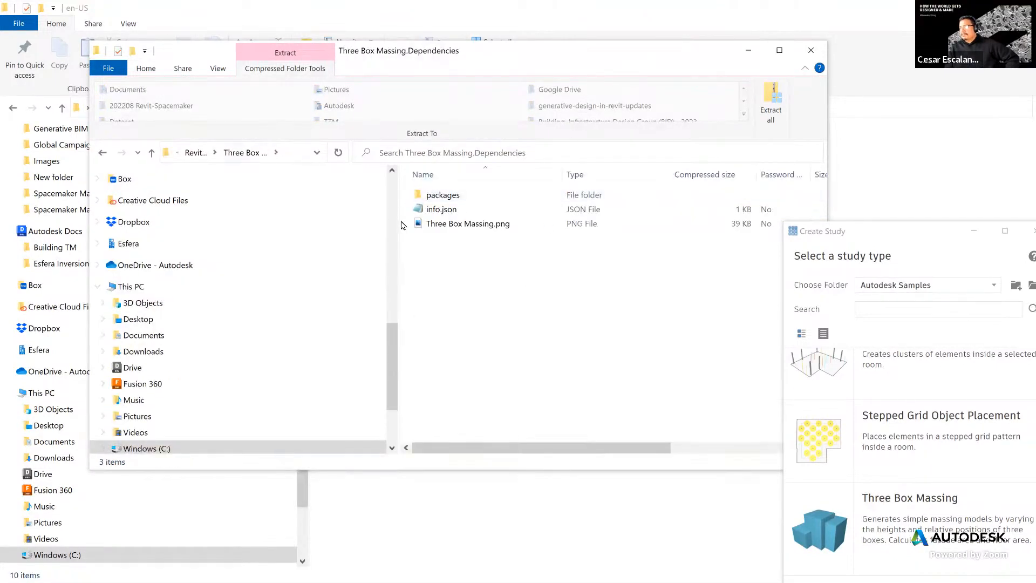
pyautogui.click(445, 226)
pyautogui.doubleClick(444, 229)
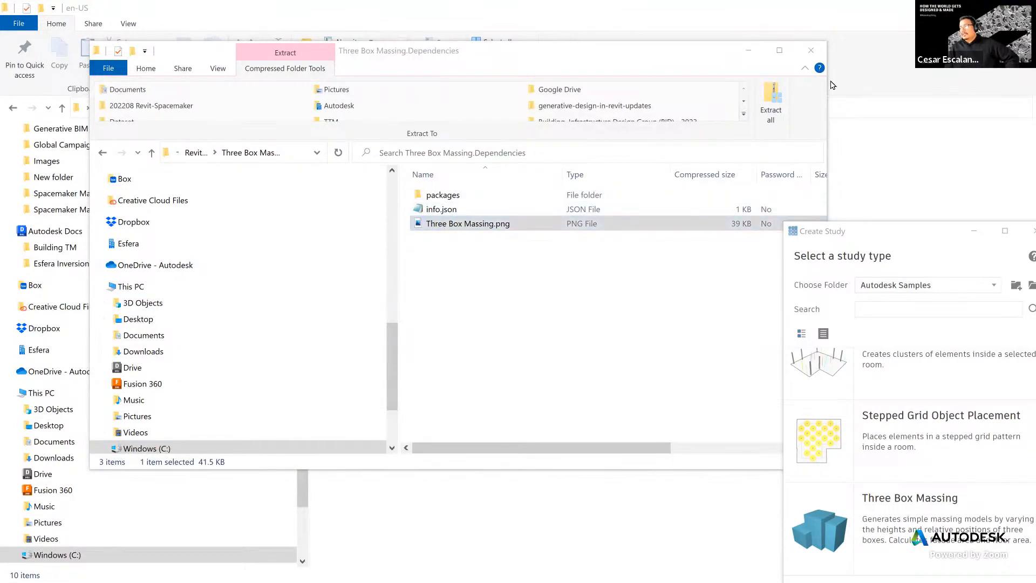
# - Bring the study picker fully on screen and choose Stepped Grid Object Placement
pyautogui.click(856, 194)
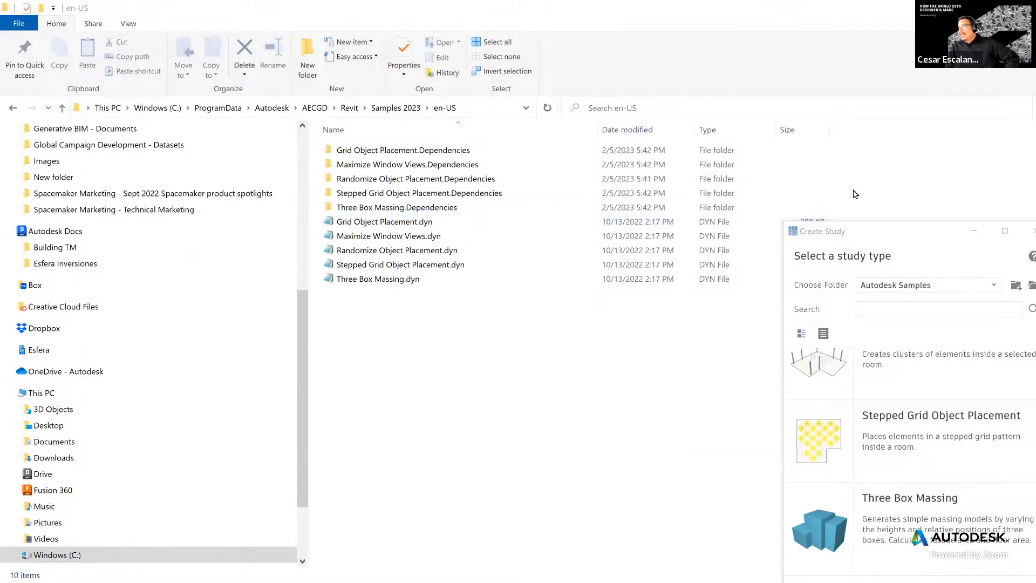
pyautogui.click(873, 230)
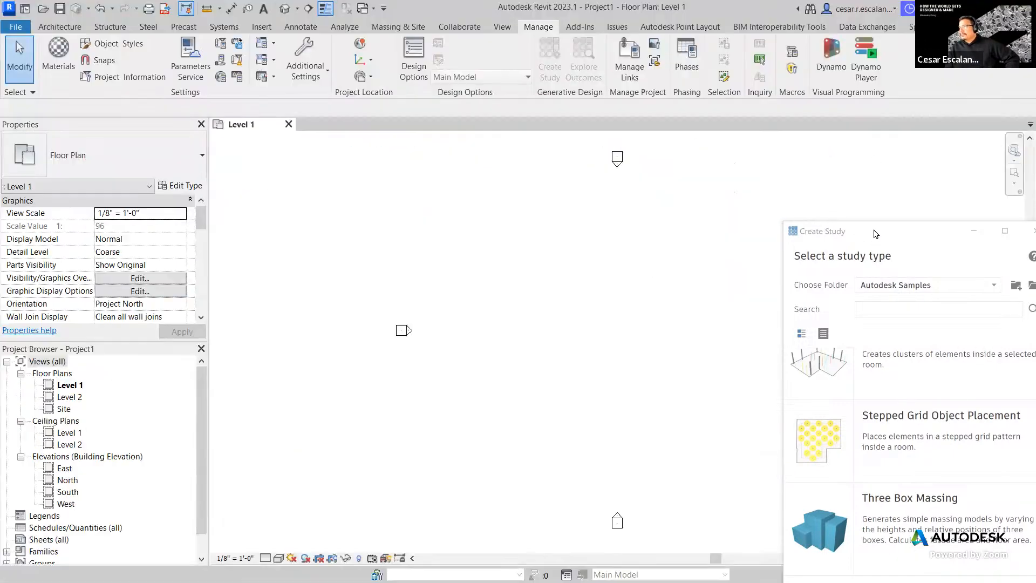
pyautogui.moveTo(873, 231); pyautogui.dragTo(725, 55)
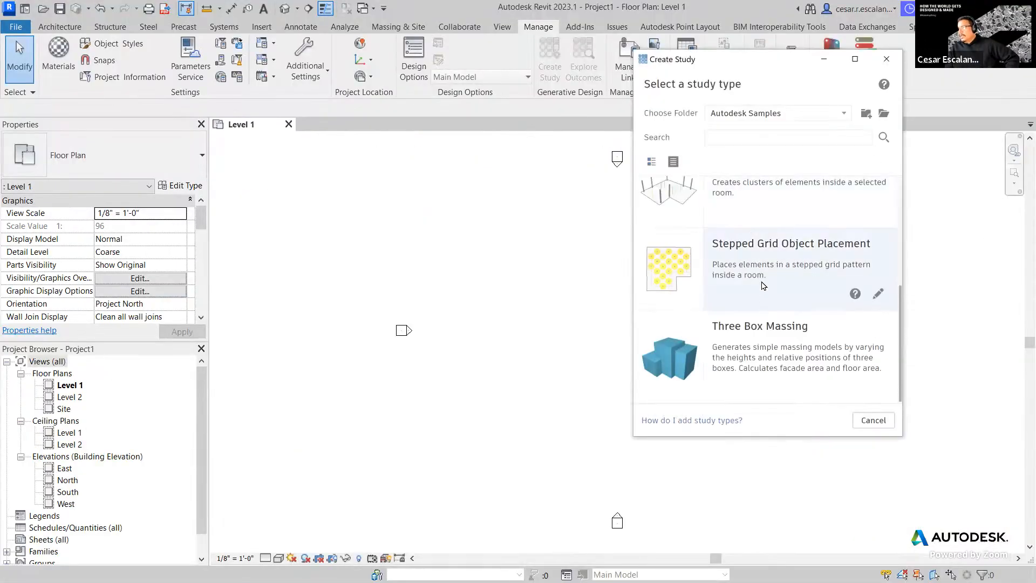
pyautogui.scroll(2, 763, 285)
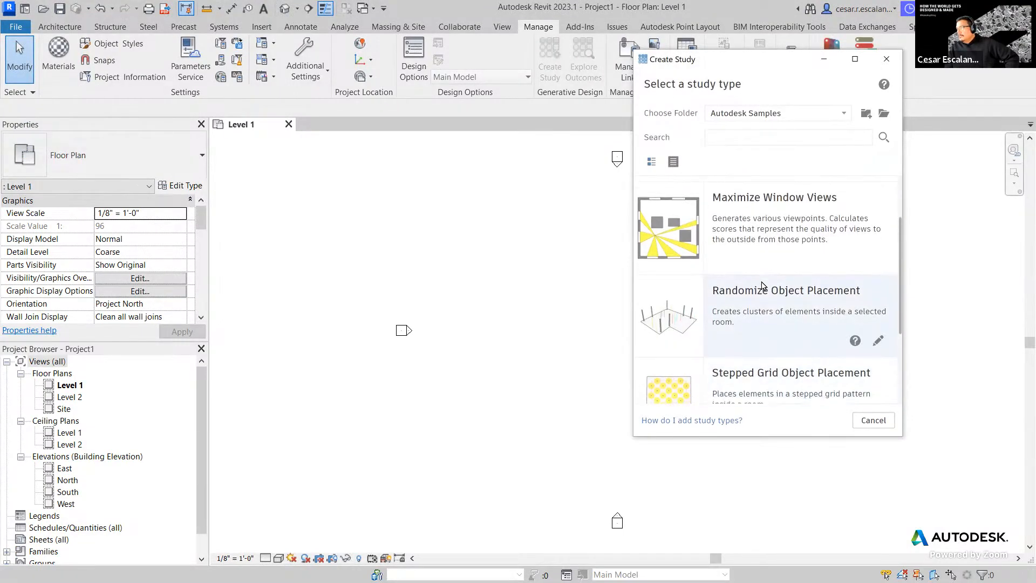
pyautogui.scroll(-1, 762, 285)
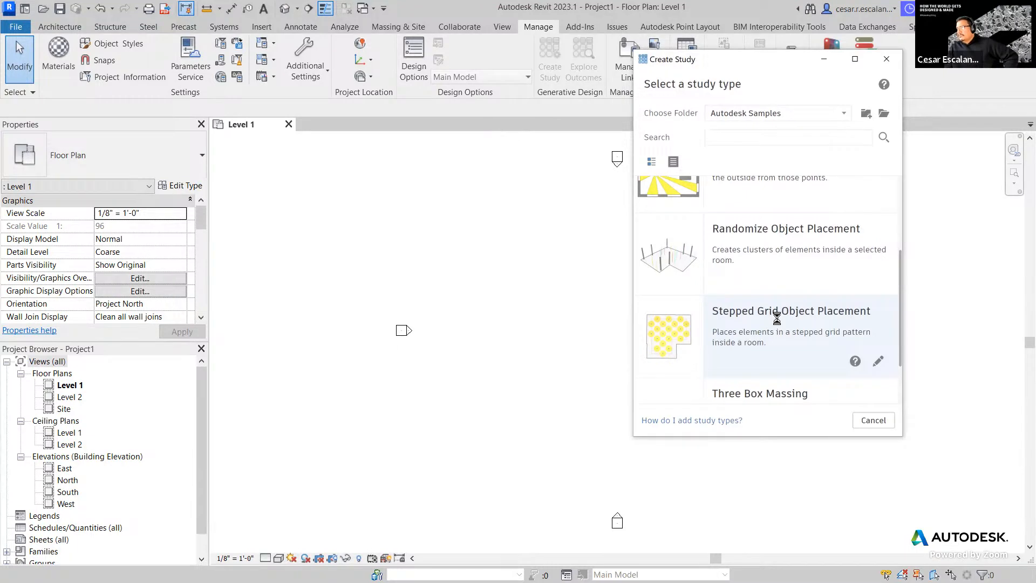
pyautogui.click(814, 313)
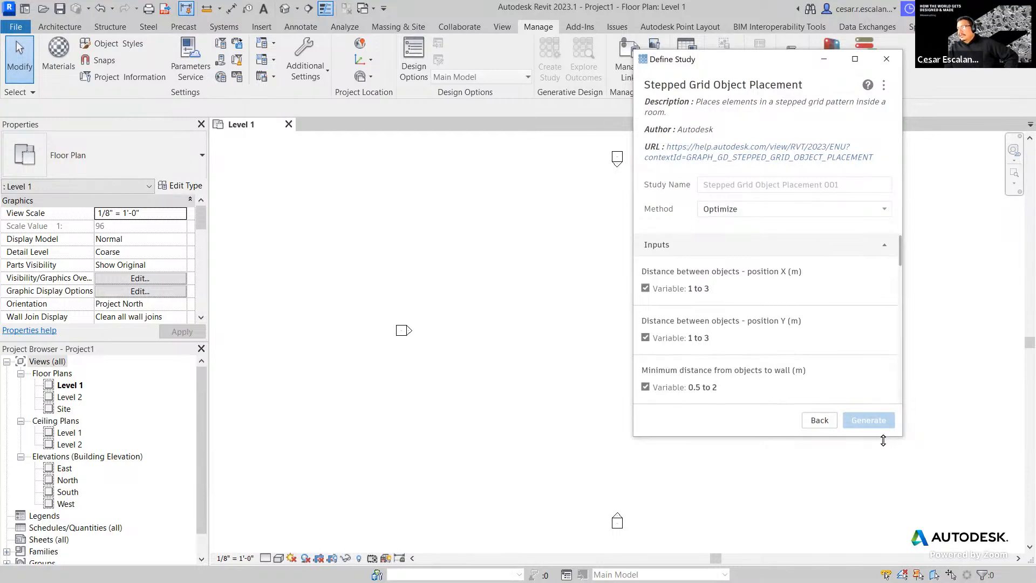
# - Enlarge the Define Study dialog, move it lower right, pan the plan, and open Architecture
pyautogui.moveTo(883, 440); pyautogui.dragTo(883, 546)
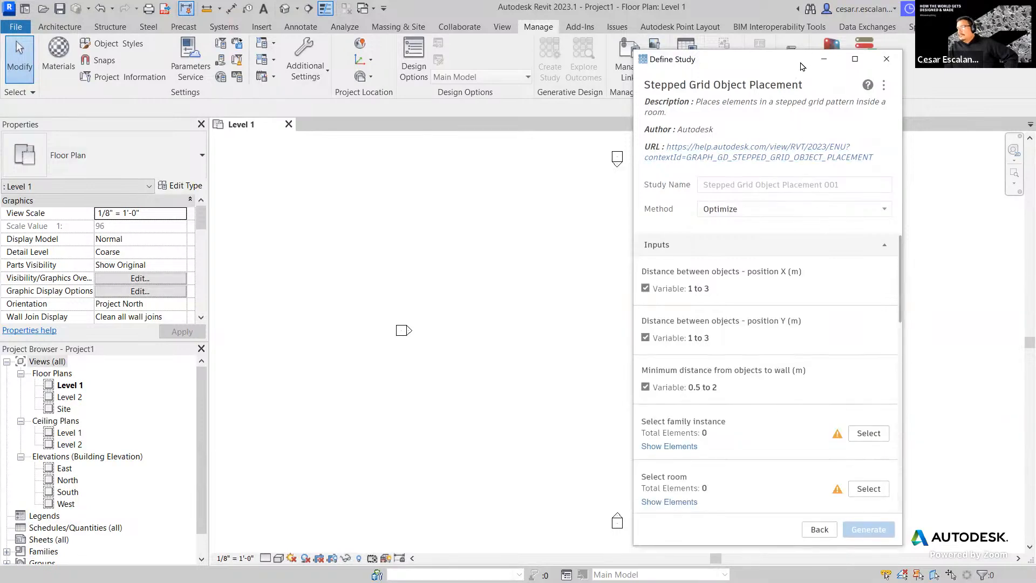
pyautogui.moveTo(801, 63); pyautogui.dragTo(853, 36)
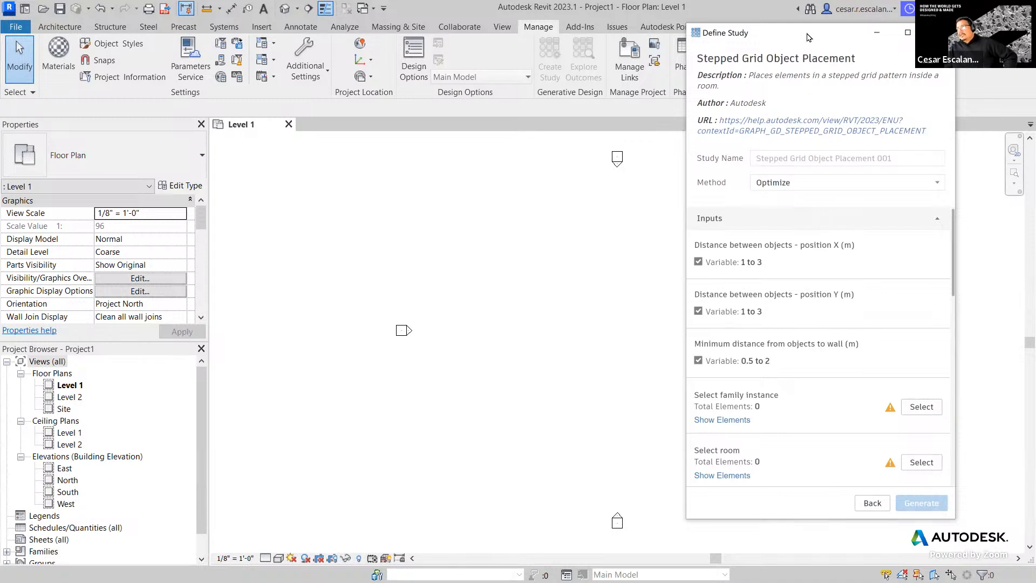
pyautogui.moveTo(808, 37); pyautogui.dragTo(920, 197)
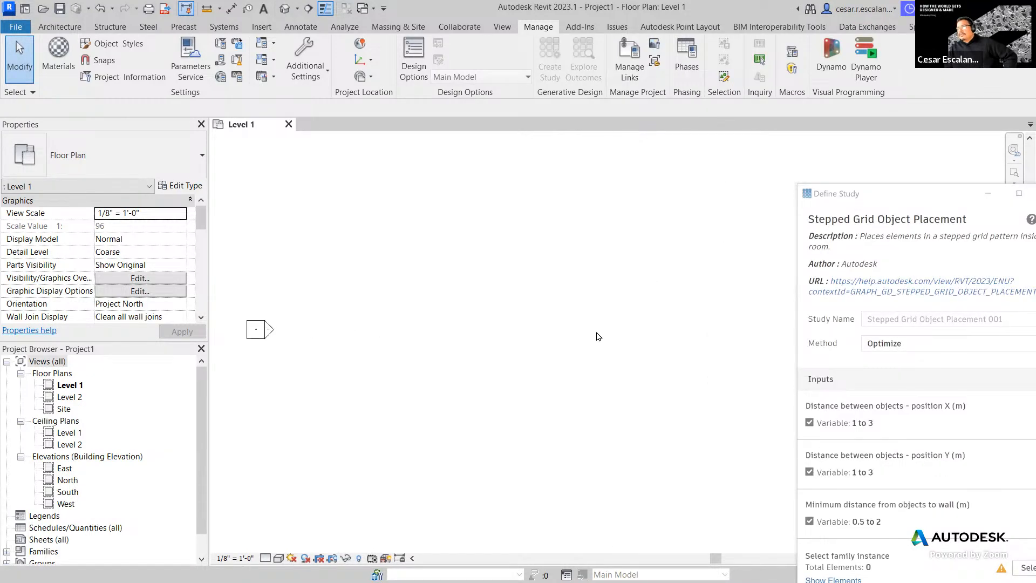
pyautogui.moveTo(674, 324); pyautogui.dragTo(624, 307, button='middle')
pyautogui.click(68, 30)
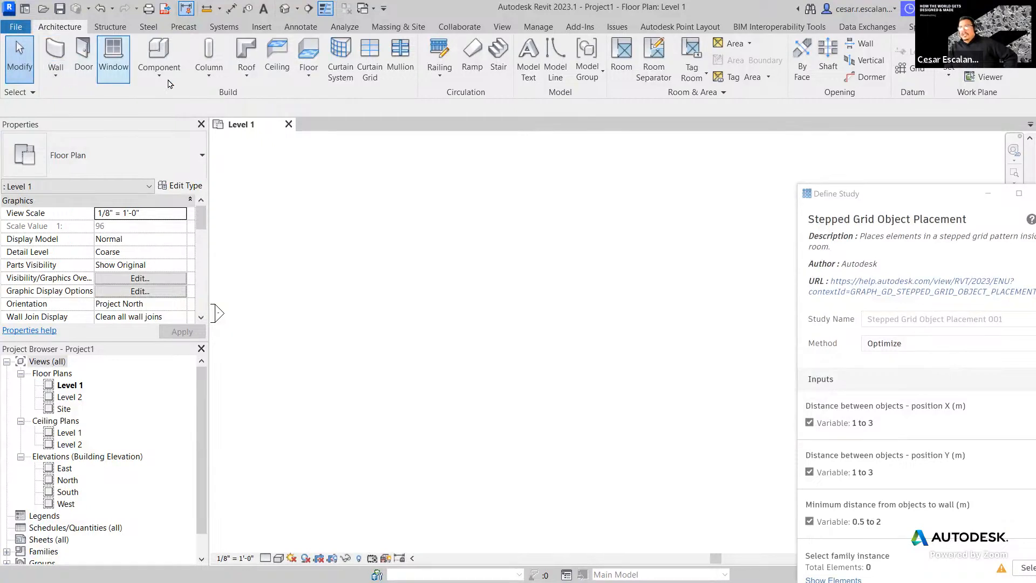
# - Try drawing a wall on Level 1 with height up to Level 2, dismissing errors
pyautogui.click(60, 54)
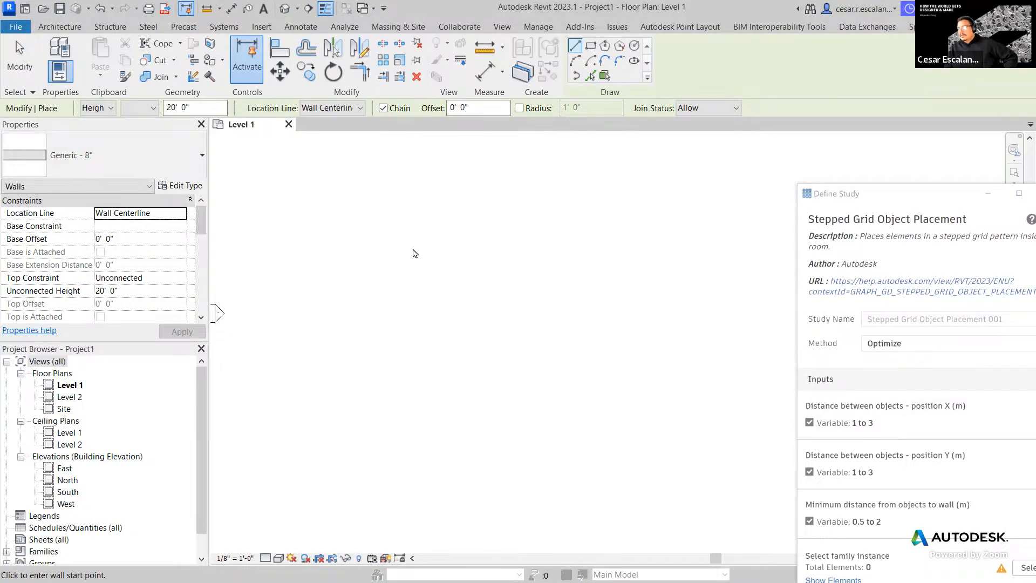
pyautogui.click(614, 293)
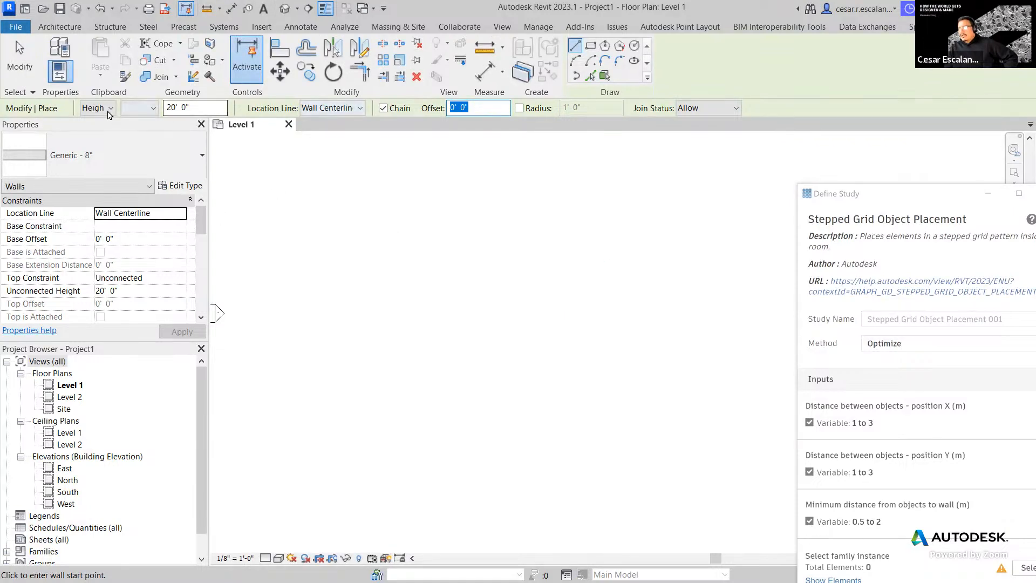
pyautogui.click(153, 108)
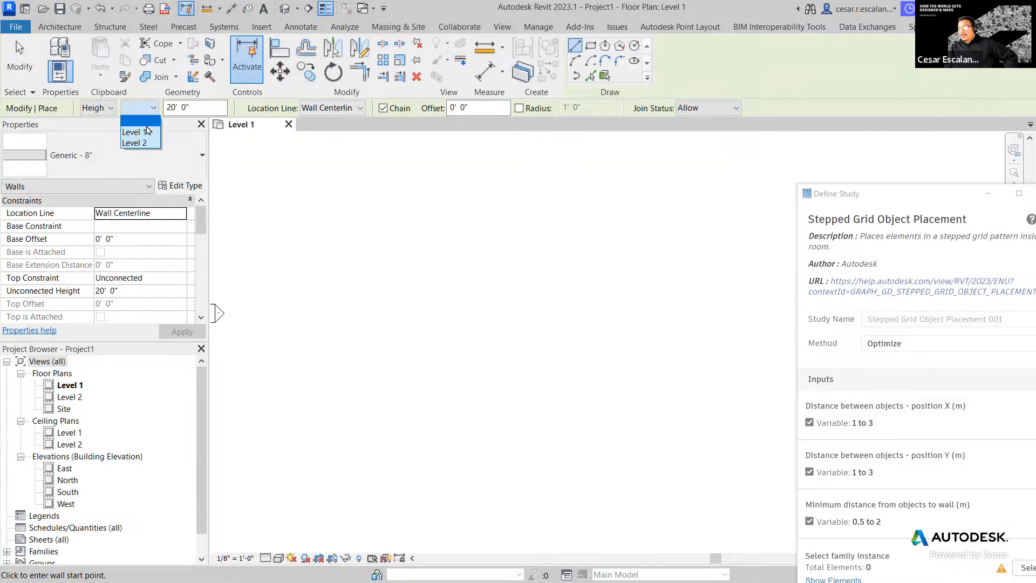
pyautogui.click(145, 143)
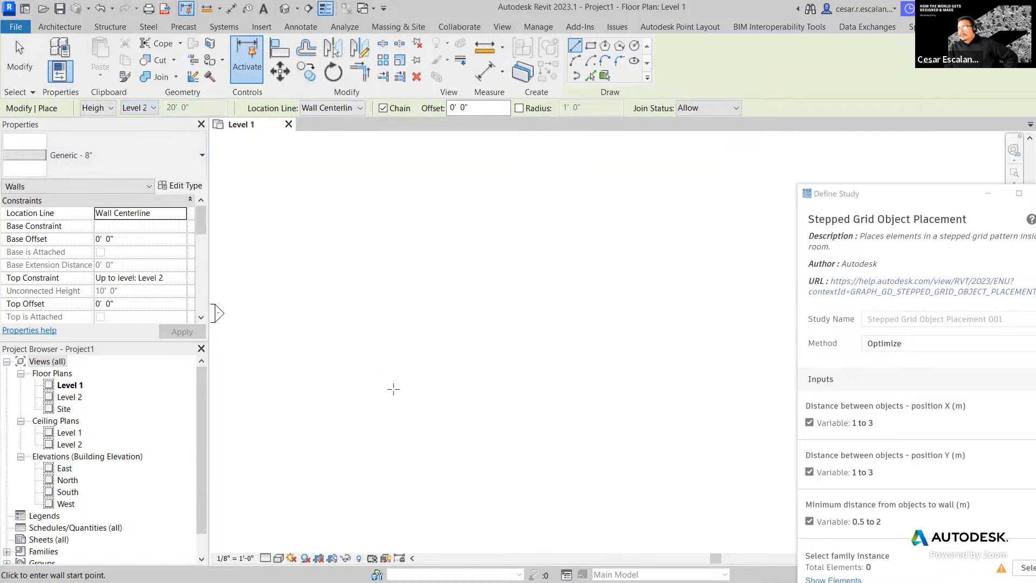
pyautogui.click(397, 286)
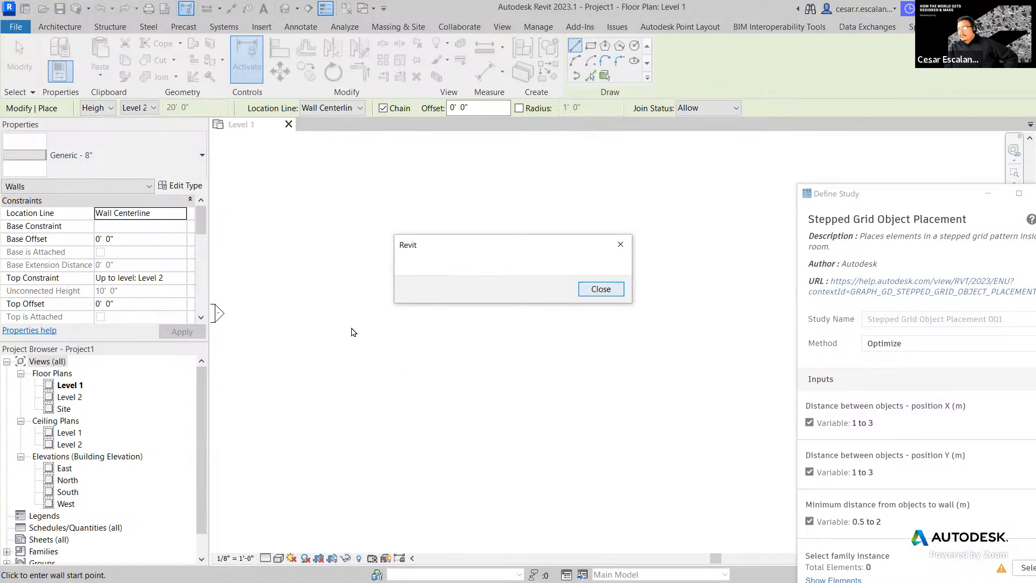
pyautogui.click(582, 287)
pyautogui.click(72, 386)
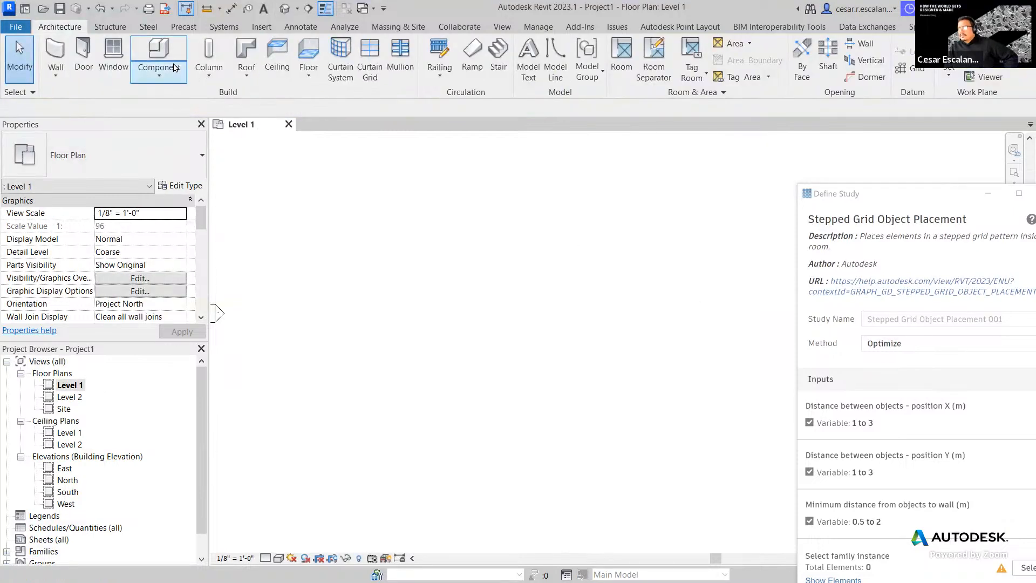
# - Retry walls on the Level 2 plan using WA and the Rectangle option, closing the error
pyautogui.click(55, 56)
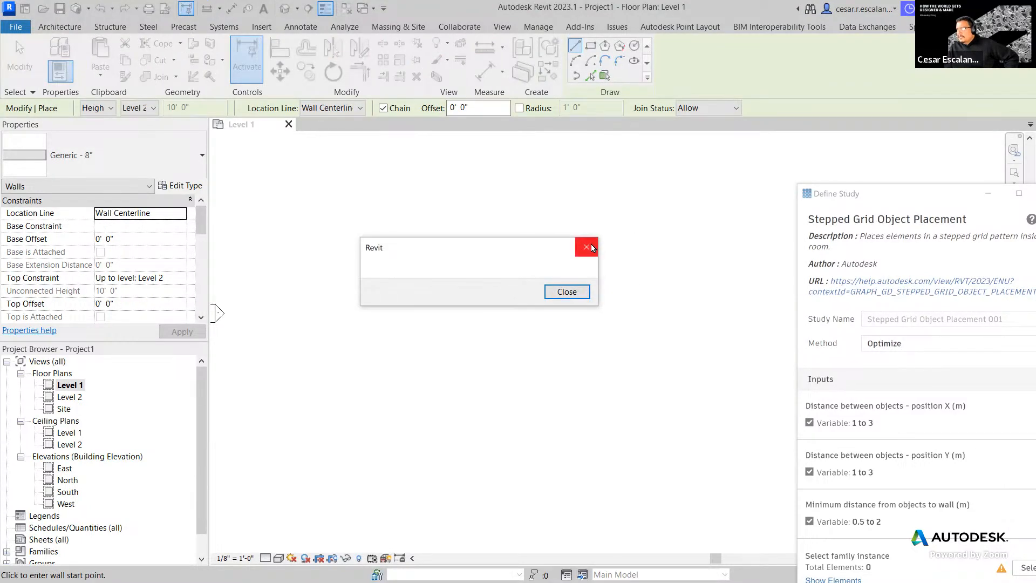
pyautogui.click(587, 247)
pyautogui.doubleClick(69, 397)
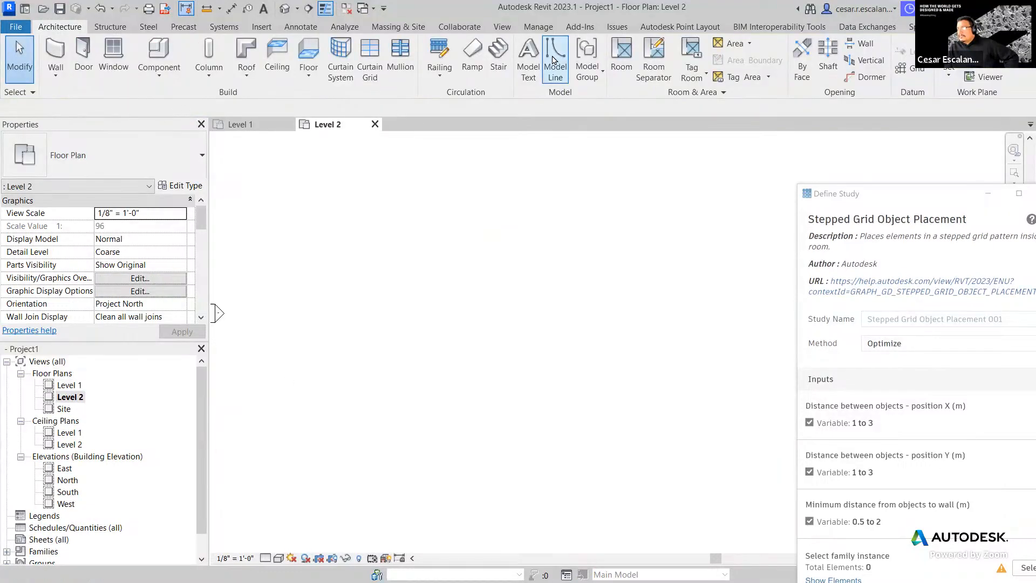
pyautogui.press('w')
pyautogui.press('a')
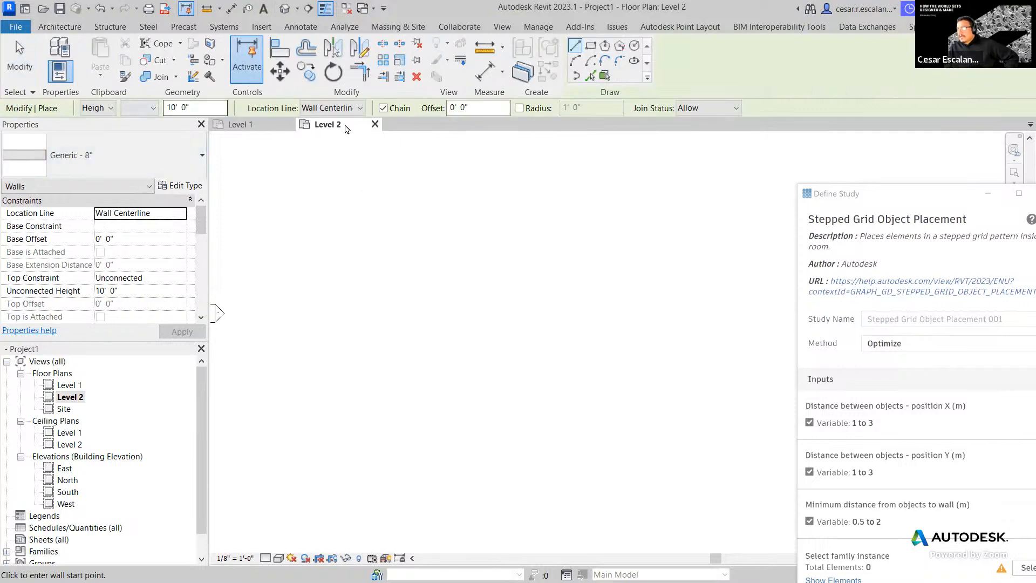
pyautogui.click(590, 45)
pyautogui.click(416, 343)
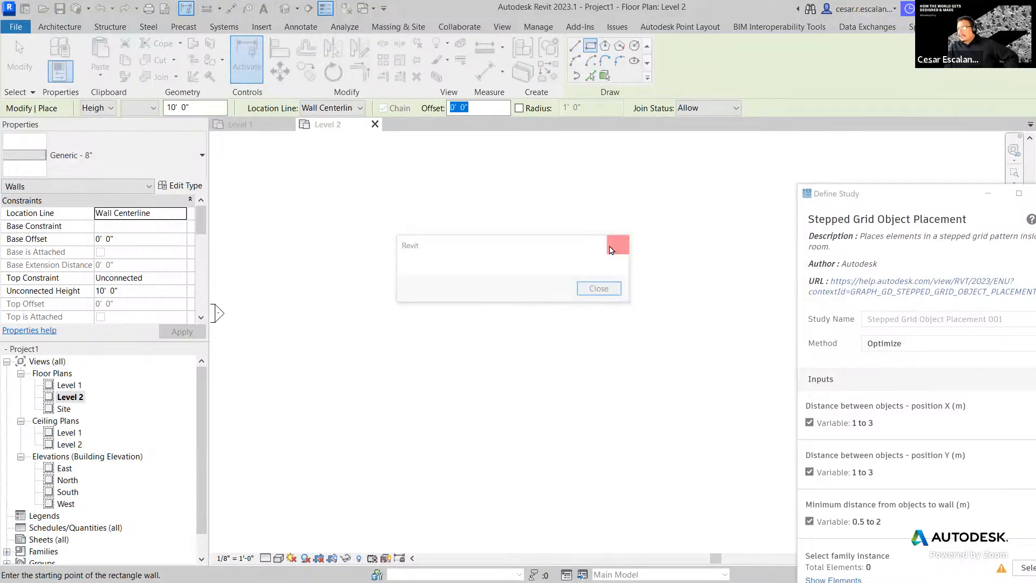
pyautogui.click(621, 244)
# - Close the Level 2 and Level 1 views, discarding changes to Project1
pyautogui.click(374, 124)
pyautogui.click(290, 125)
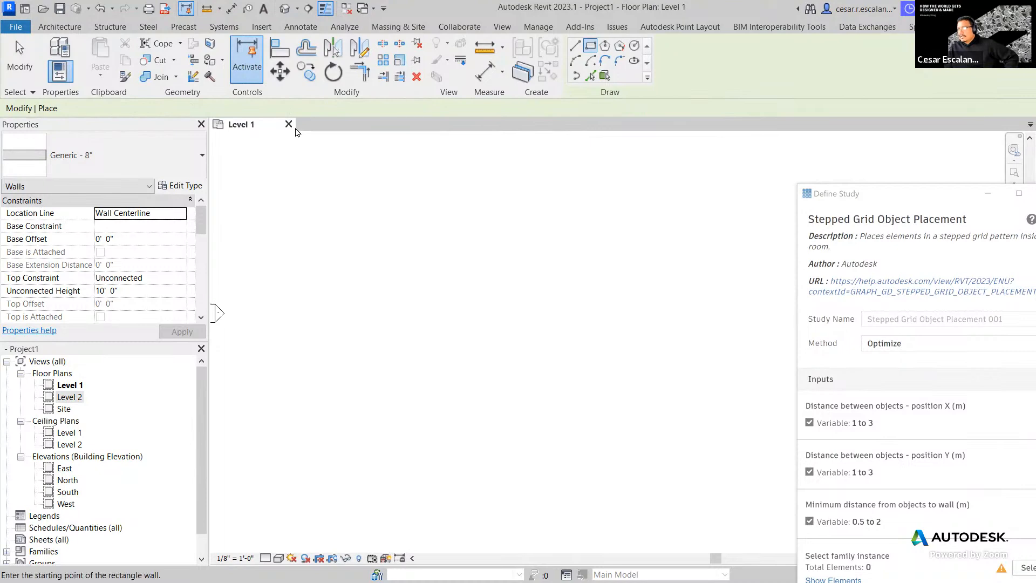
pyautogui.click(558, 296)
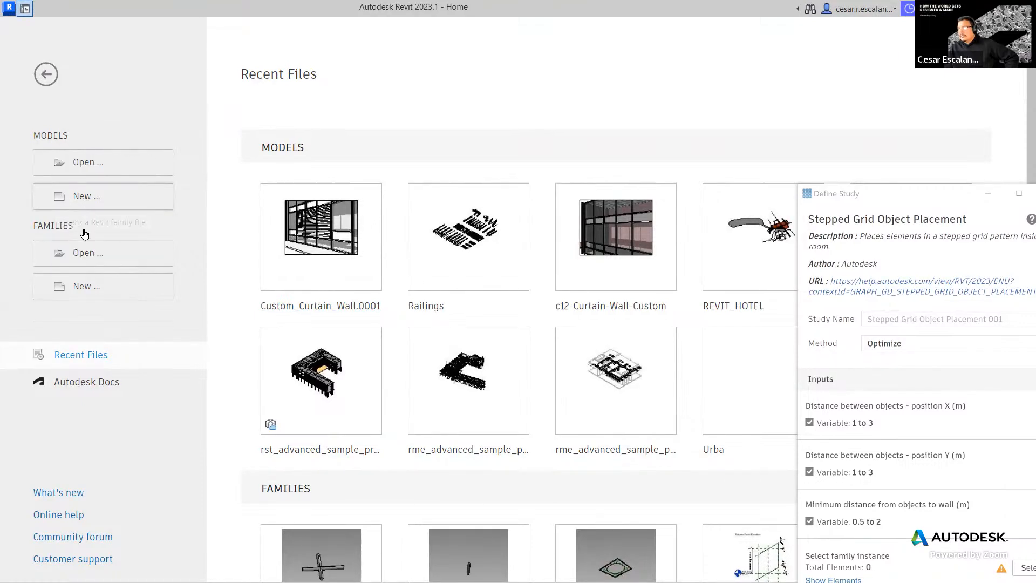
# - Create a new project from the Imperial-Architectural template
pyautogui.click(87, 194)
pyautogui.click(560, 269)
pyautogui.click(464, 298)
pyautogui.click(485, 344)
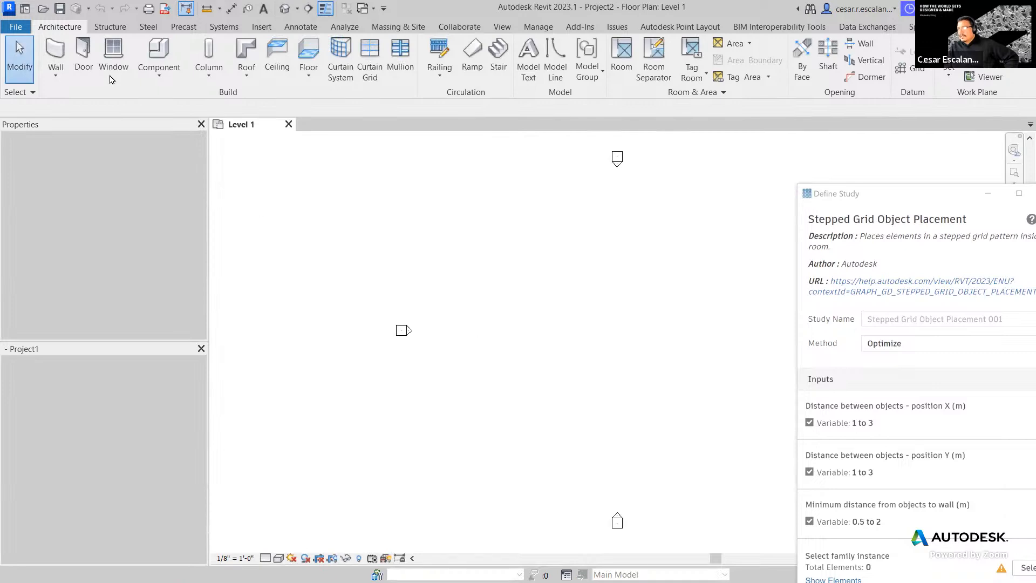
# - Attempt walls on Level 1, dismiss the error, close the study definition, then close Project2 without saving
pyautogui.click(56, 52)
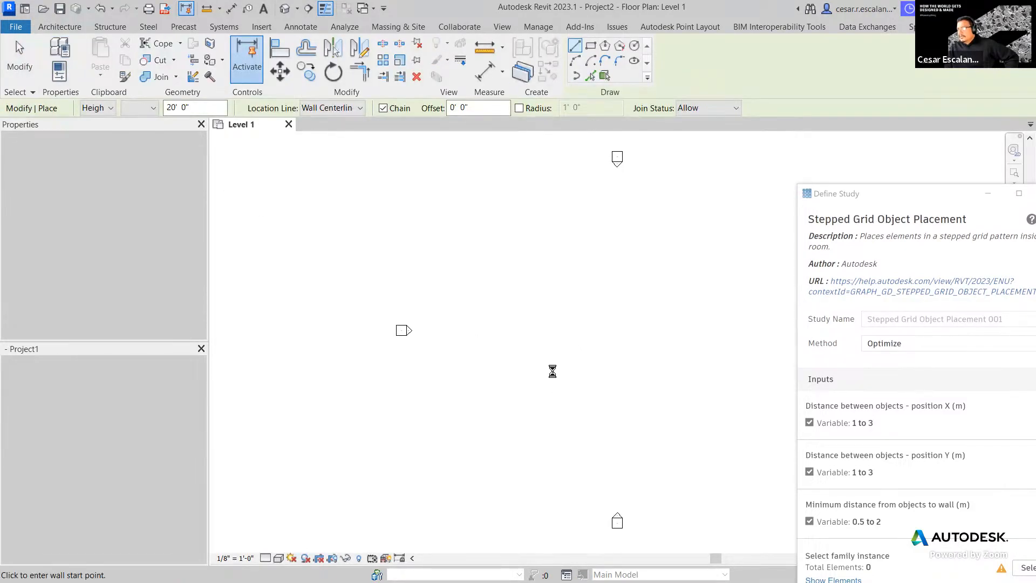
pyautogui.click(618, 246)
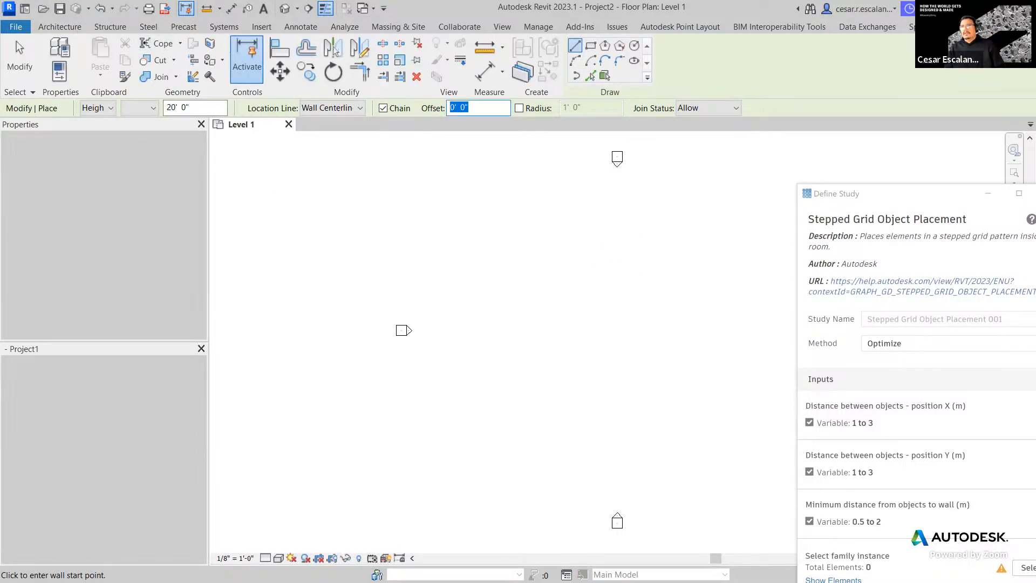
pyautogui.moveTo(952, 194); pyautogui.dragTo(641, 193)
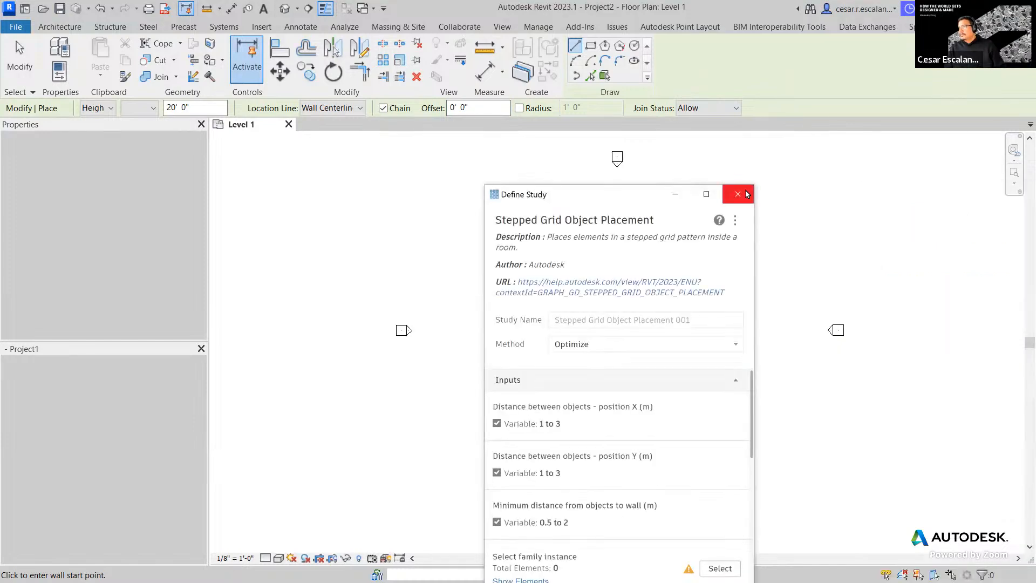
pyautogui.click(736, 193)
pyautogui.click(1024, 7)
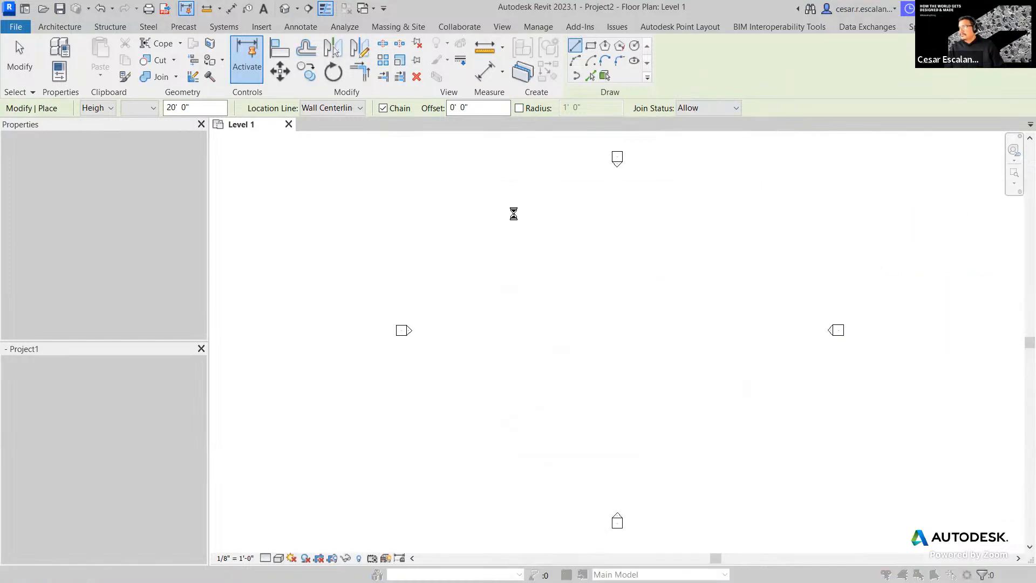
pyautogui.click(542, 304)
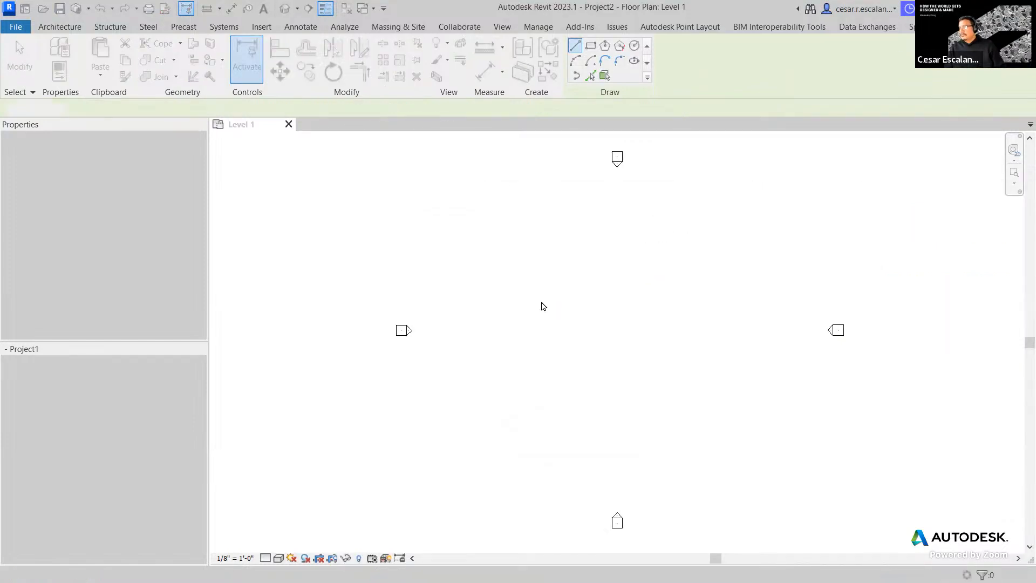
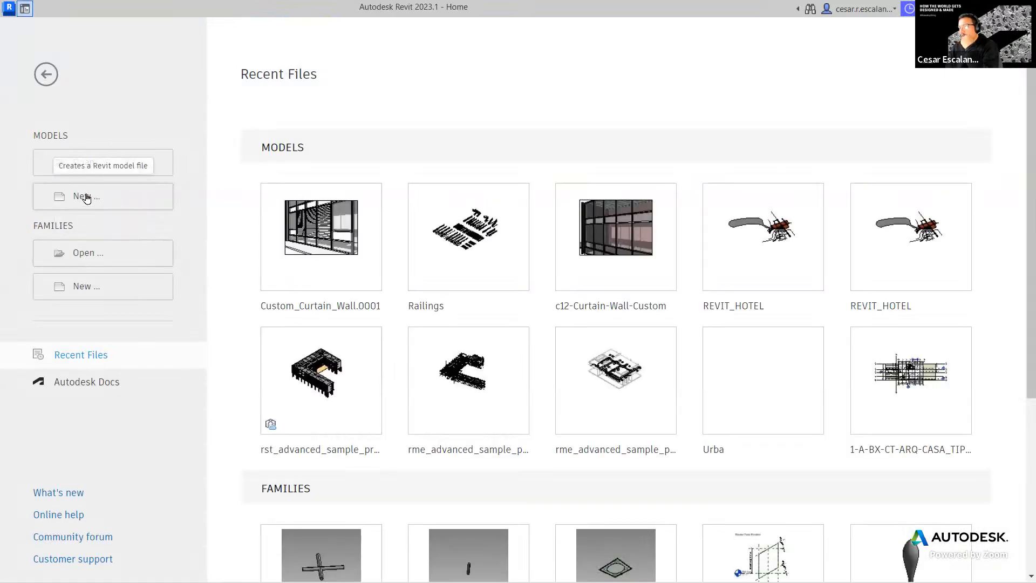
# - Start Project1 from the Imperial-Architectural template, opening on the empty Level 1 plan
pyautogui.click(85, 198)
pyautogui.click(488, 269)
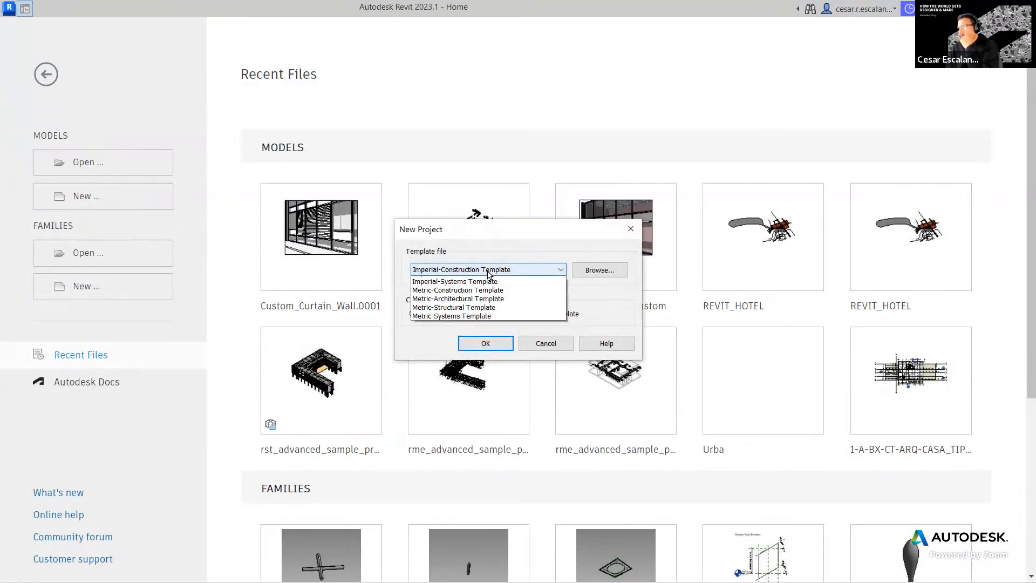
pyautogui.click(486, 298)
pyautogui.click(488, 343)
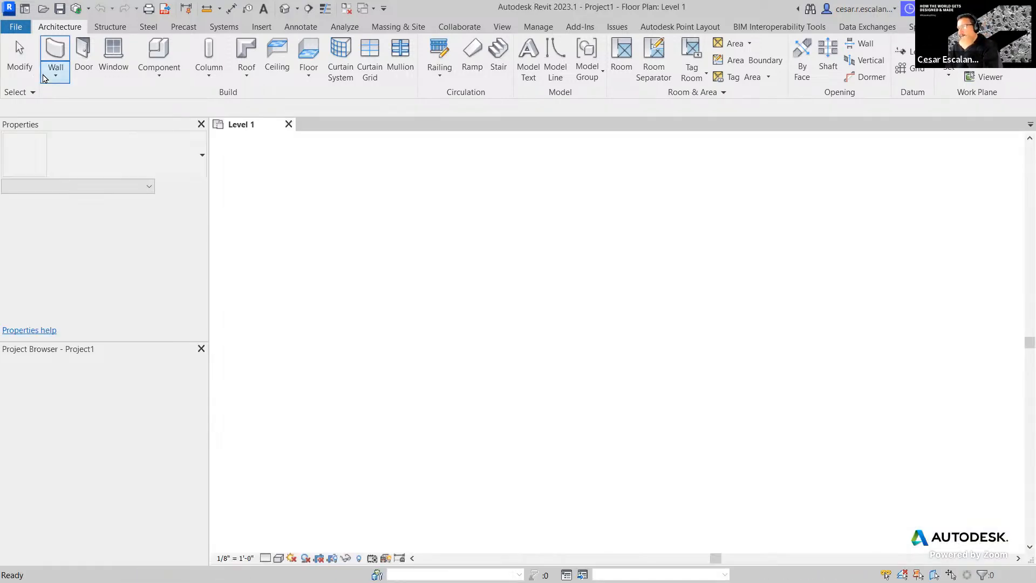
pyautogui.click(52, 74)
# - Chain-draw the L-shaped walls: 48'-6", 81'-0", right side, 54'-0", 36'-6" and 36'-0"
pyautogui.click(56, 102)
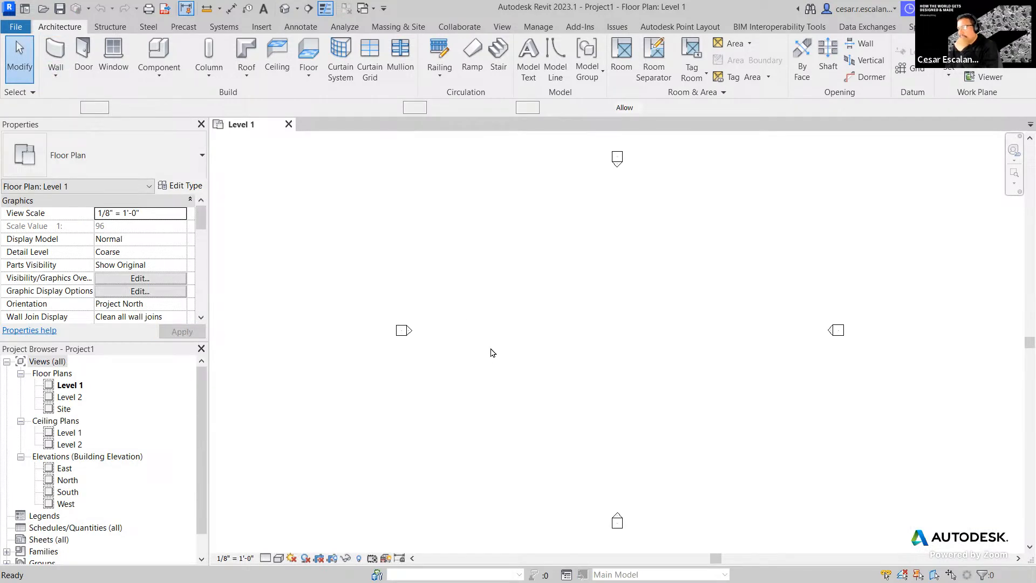
pyautogui.click(492, 409)
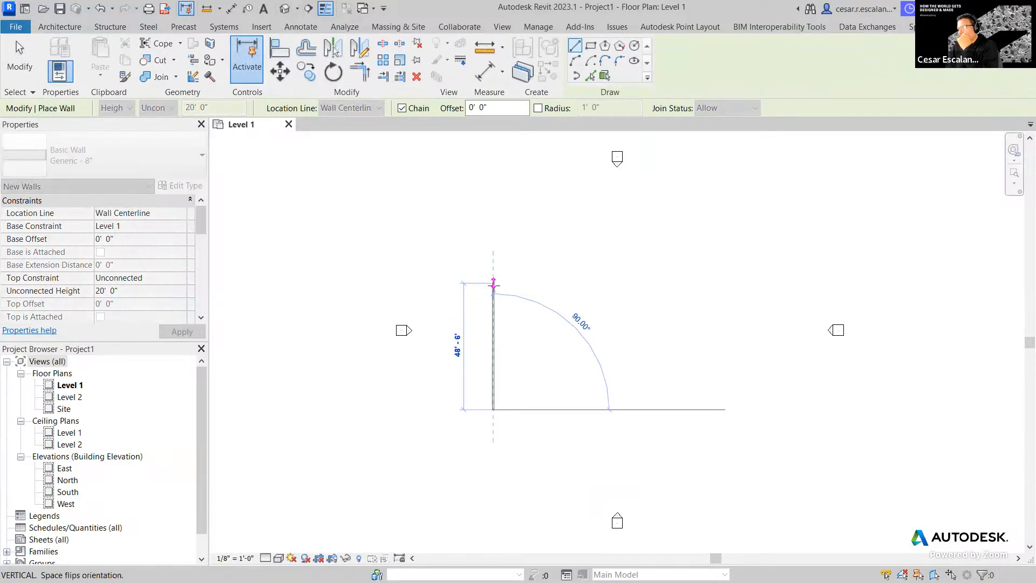
pyautogui.click(492, 283)
pyautogui.click(704, 283)
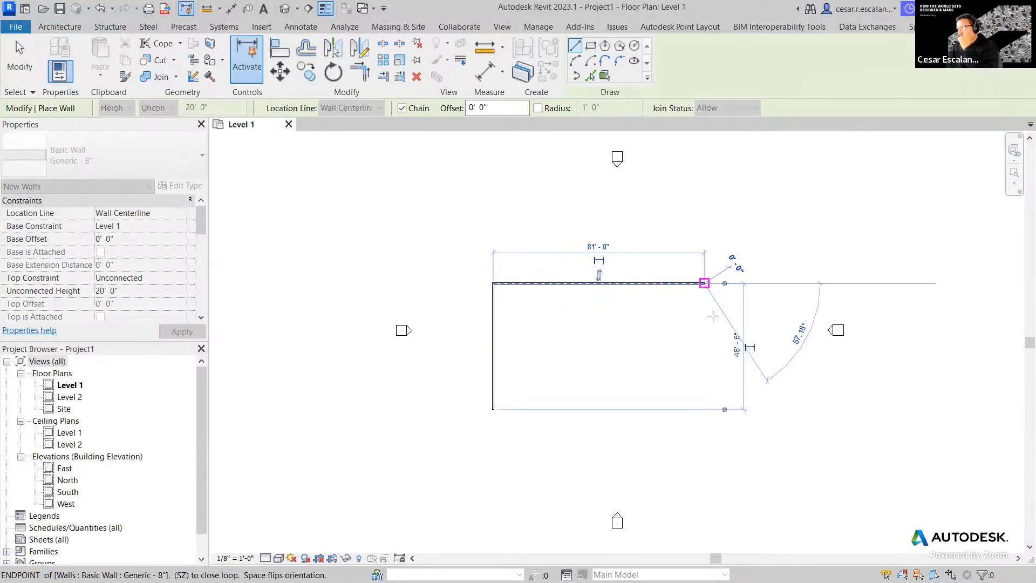
pyautogui.click(704, 367)
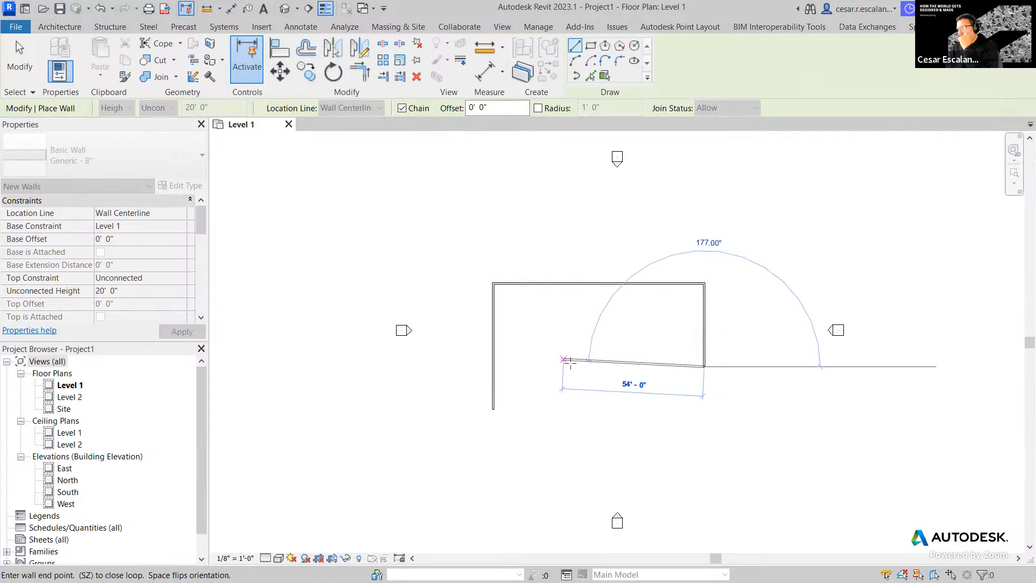
pyautogui.click(580, 366)
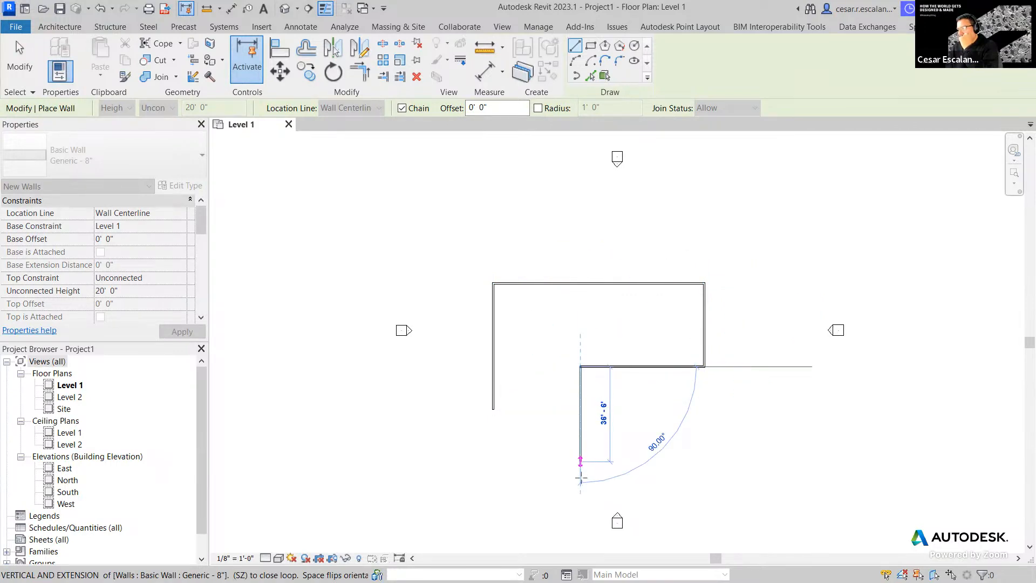
pyautogui.click(580, 476)
pyautogui.click(487, 476)
pyautogui.press('Escape')
pyautogui.press('Escape')
pyautogui.press('Escape')
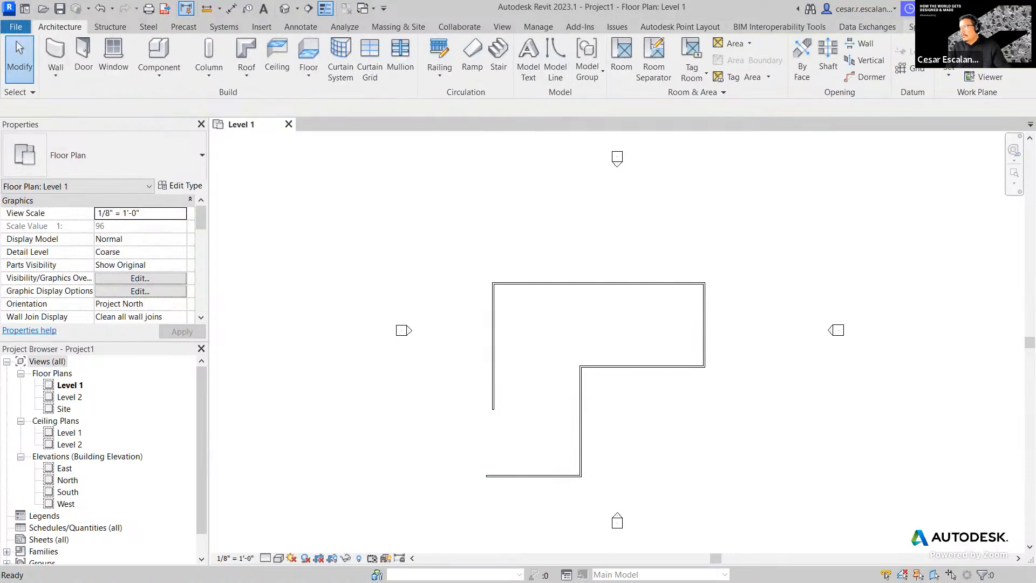
# - Join the left and bottom walls into a closed corner with Trim/Extend to Corner
pyautogui.click(911, 27)
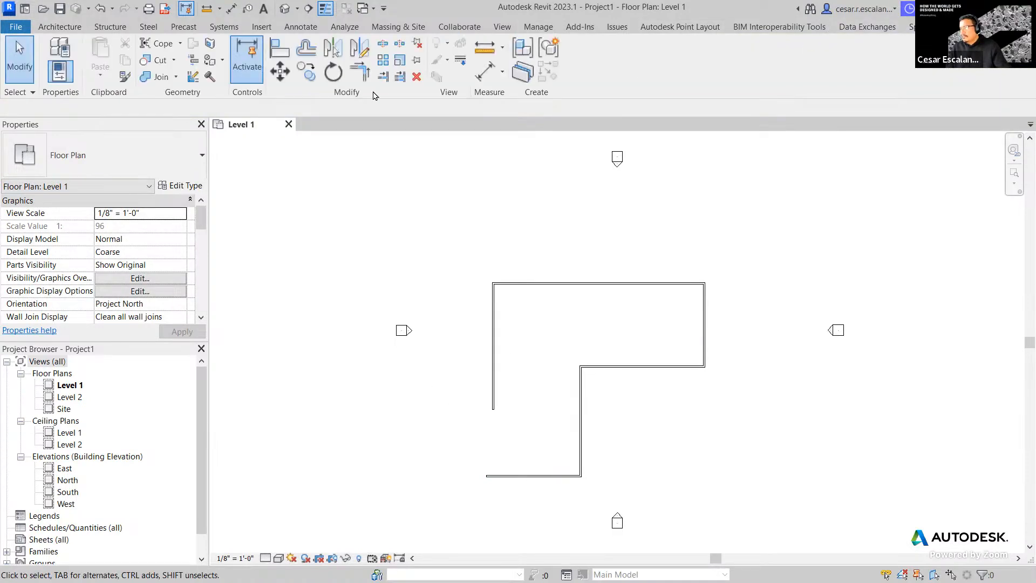
pyautogui.click(357, 71)
pyautogui.click(492, 357)
pyautogui.click(519, 476)
pyautogui.press('Escape')
pyautogui.press('Escape')
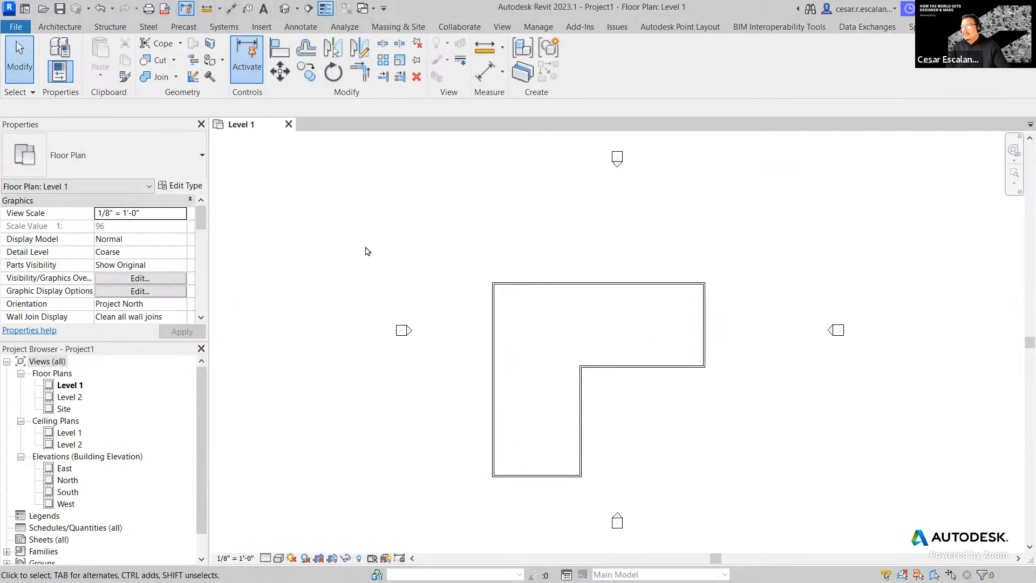
pyautogui.click(59, 27)
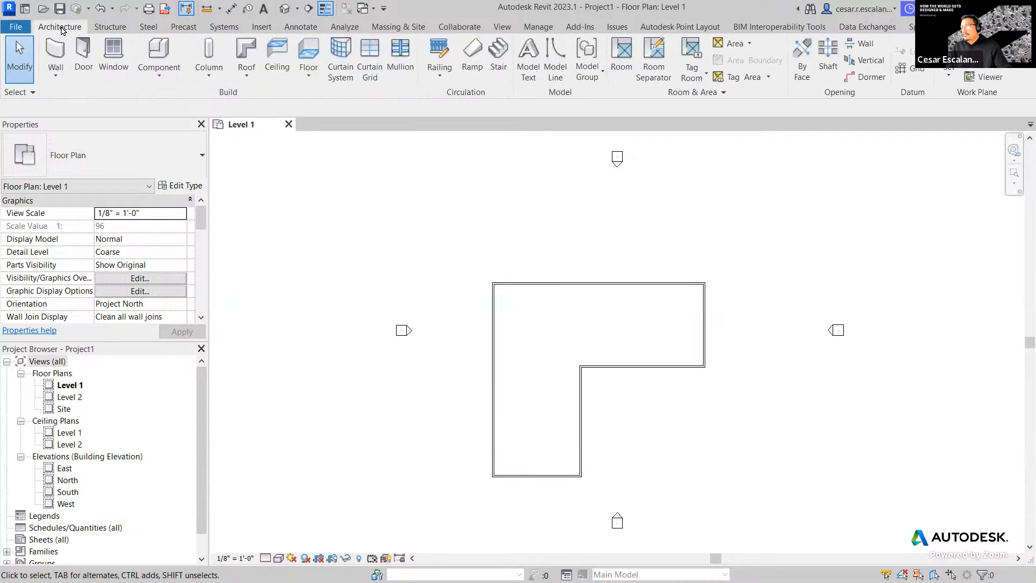
# - Place Room 1 inside the L-shaped wall outline
pyautogui.click(622, 57)
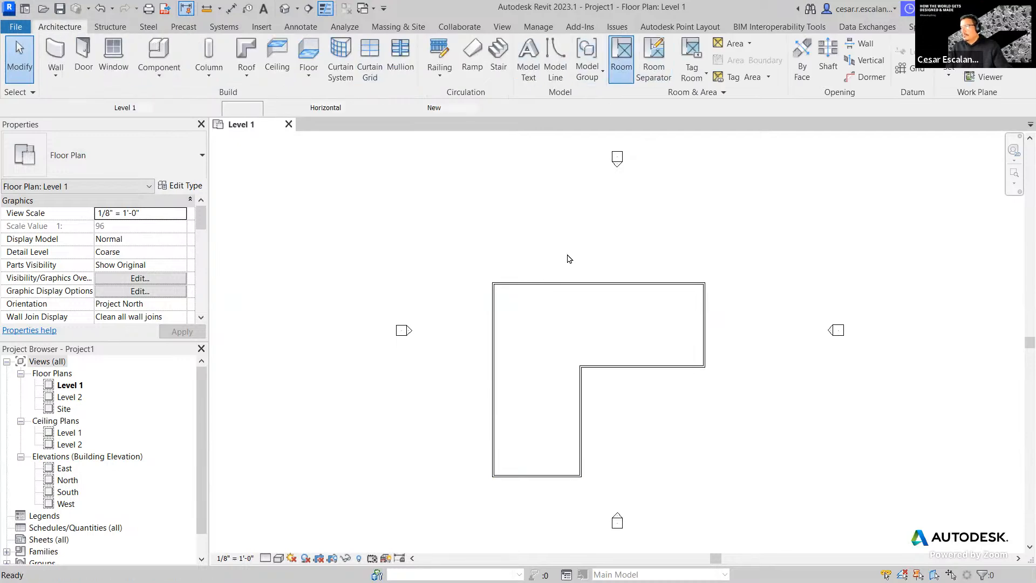
pyautogui.click(551, 342)
pyautogui.press('Escape')
pyautogui.press('Escape')
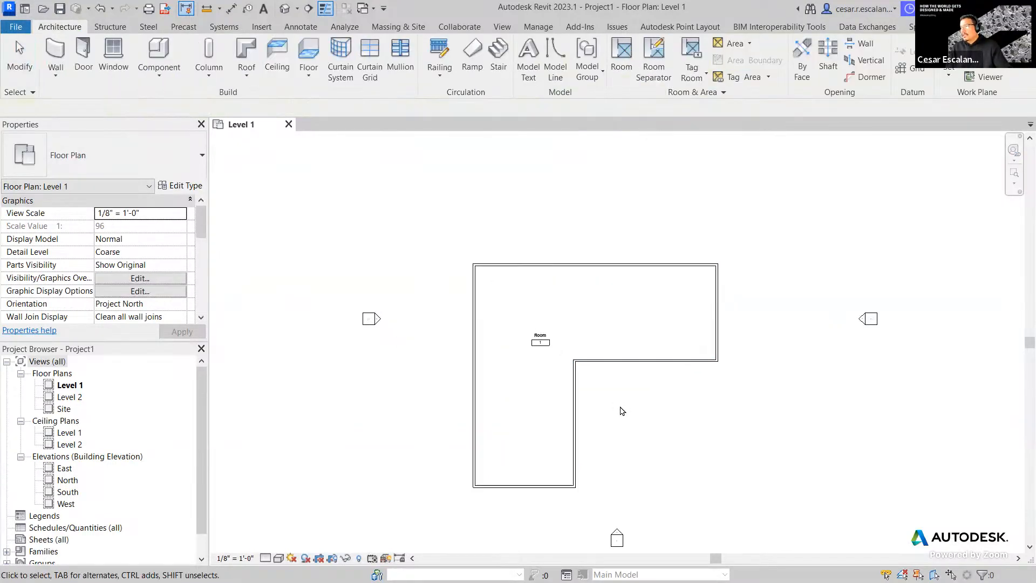
pyautogui.scroll(1, 620, 409)
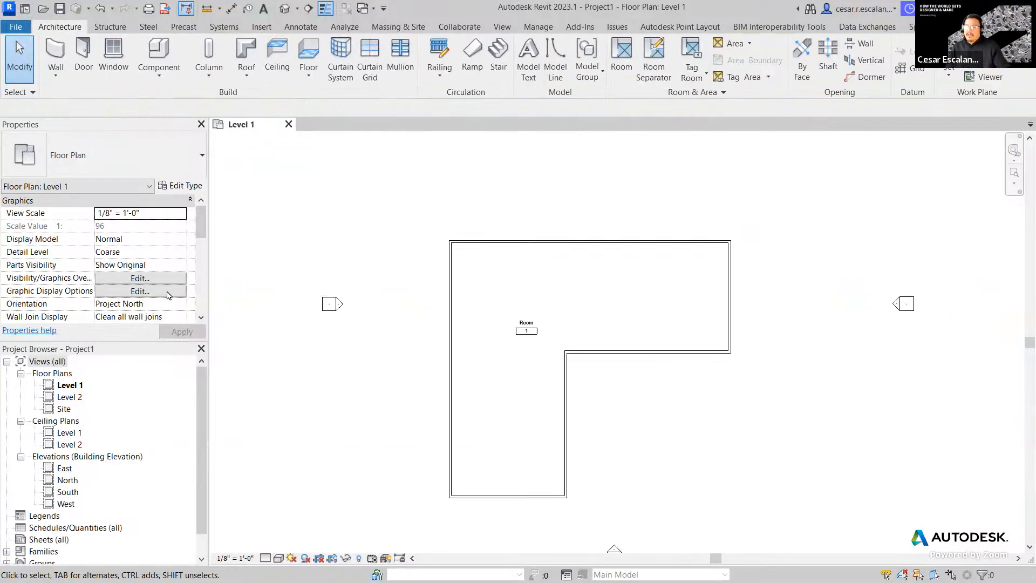
pyautogui.scroll(-1, 196, 499)
pyautogui.moveTo(196, 499); pyautogui.dragTo(197, 512)
# - Find the 60" x 30" Desk type under Families > Furniture and drag it into the plan
pyautogui.click(8, 528)
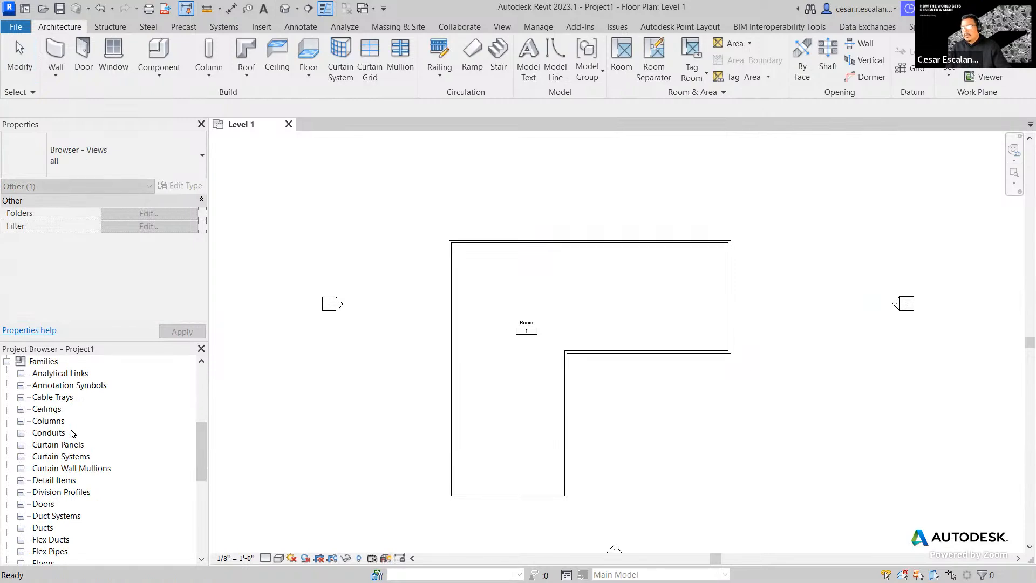
pyautogui.scroll(-5, 72, 433)
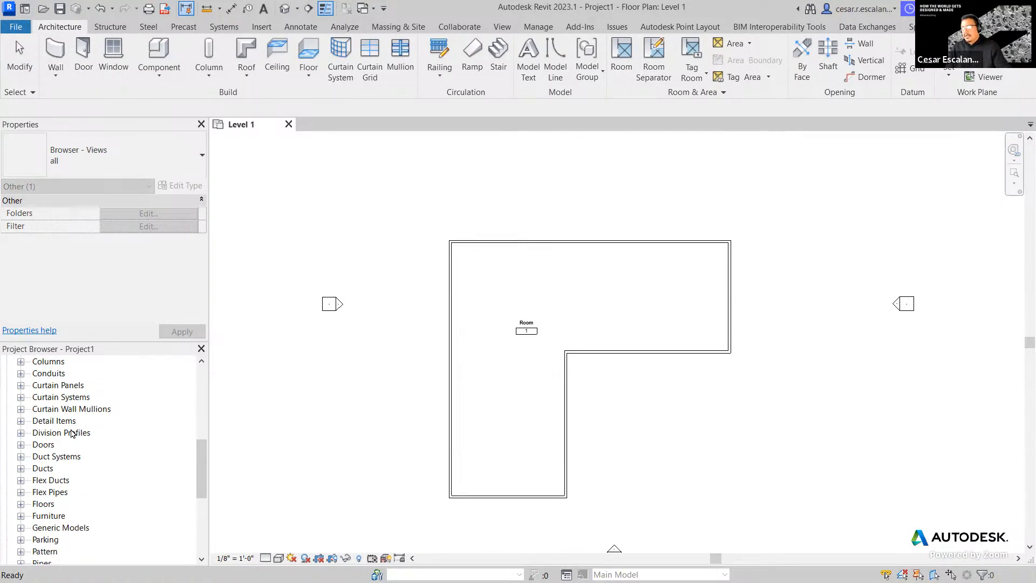
pyautogui.scroll(-10, 73, 433)
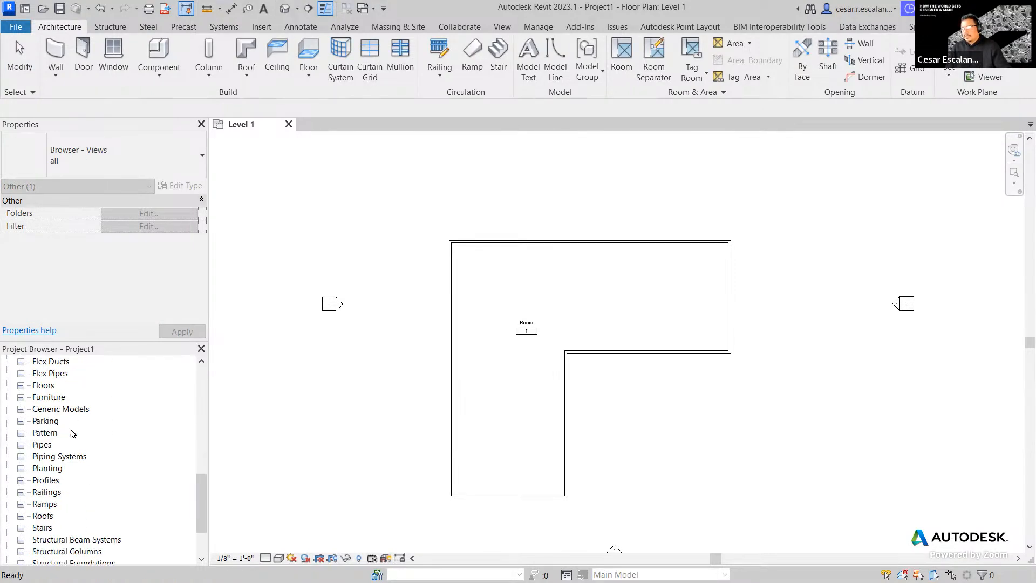
pyautogui.click(73, 434)
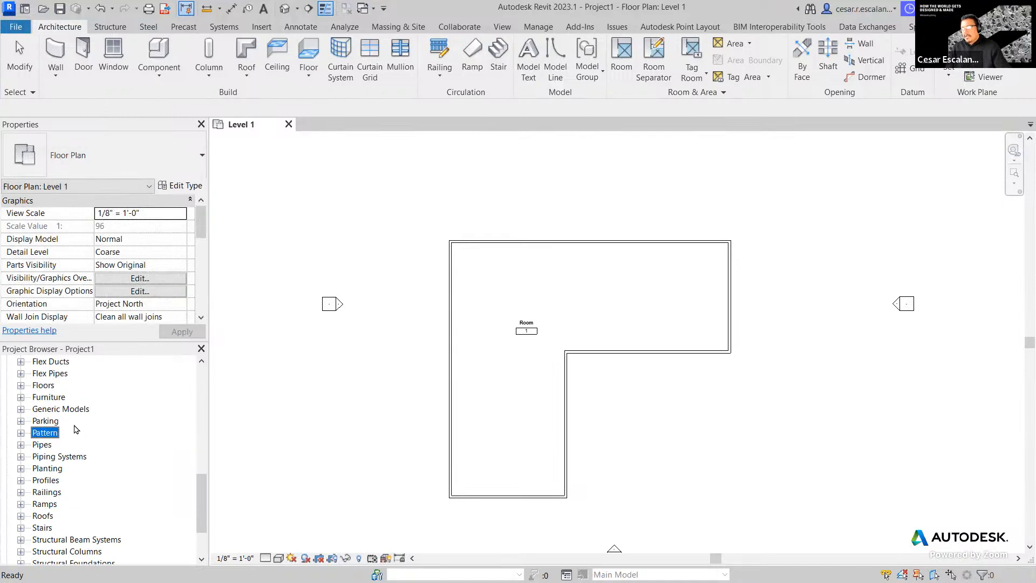
pyautogui.scroll(3, 76, 428)
pyautogui.click(20, 432)
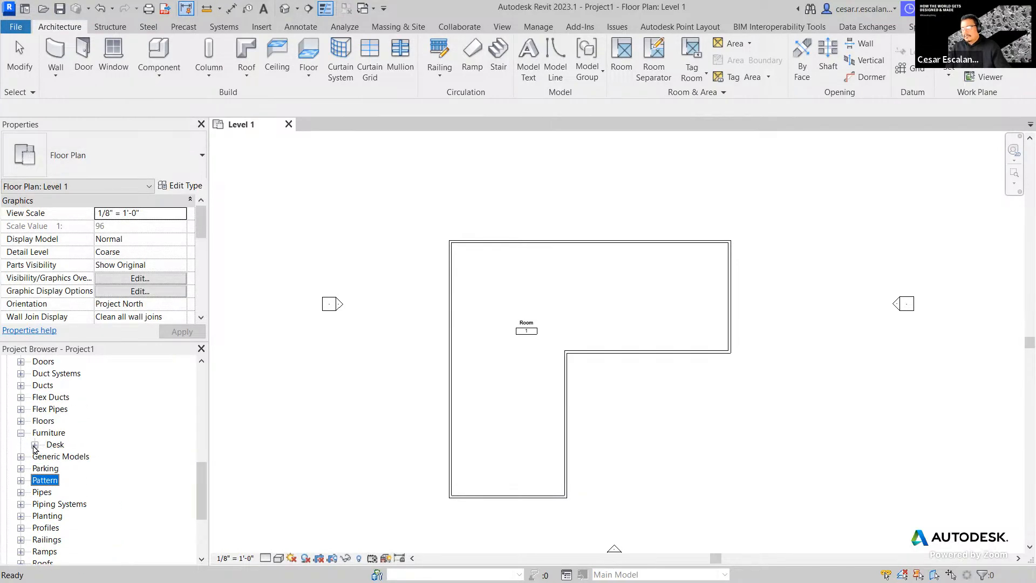
pyautogui.click(34, 445)
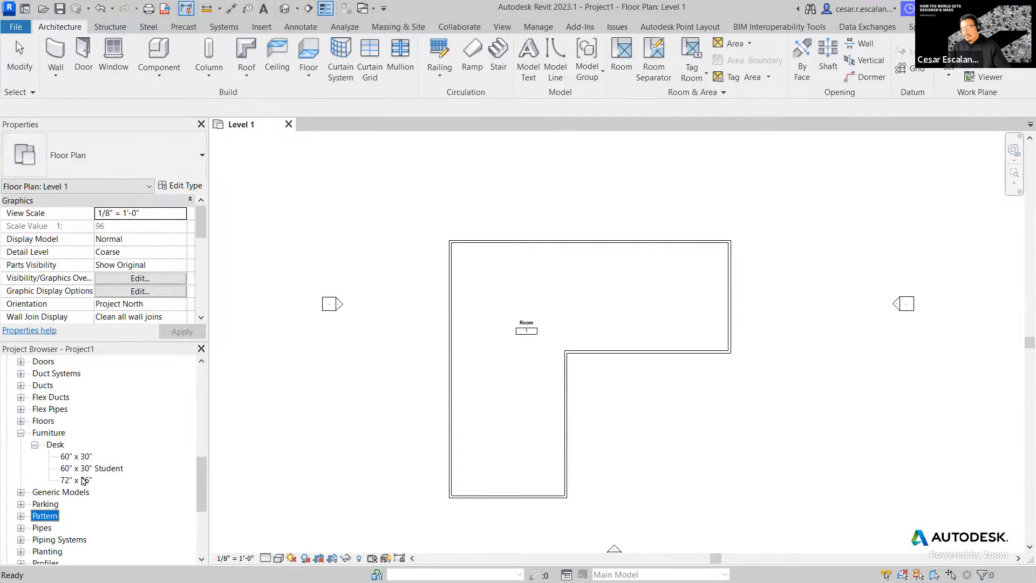
pyautogui.click(81, 457)
pyautogui.moveTo(81, 458); pyautogui.dragTo(487, 383)
pyautogui.scroll(2, 436, 386)
# - Place one 60" x 30" desk just left of the west wall
pyautogui.click(393, 376)
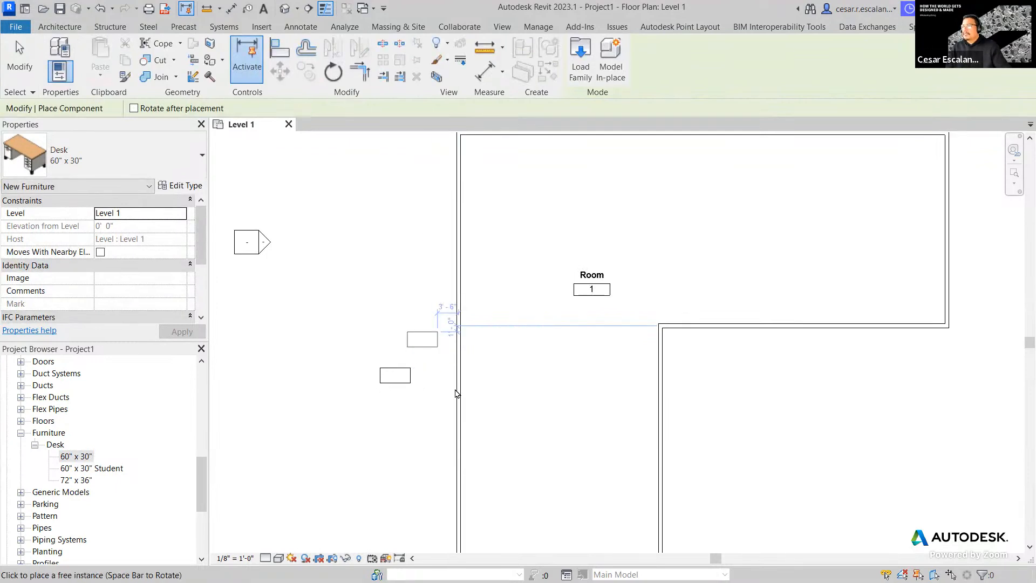
pyautogui.press('Escape')
pyautogui.press('Escape')
pyautogui.scroll(-2, 456, 386)
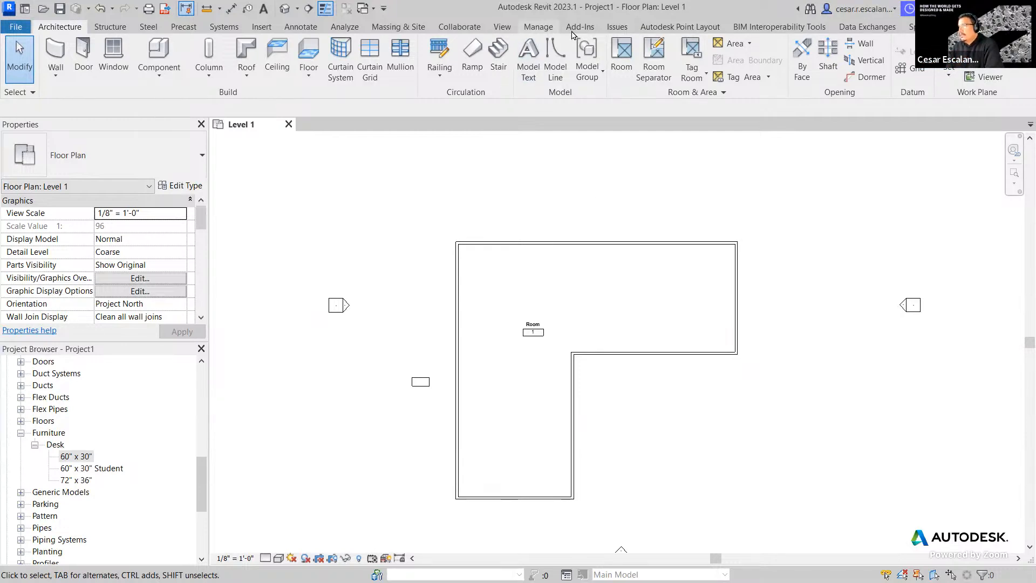
pyautogui.click(538, 27)
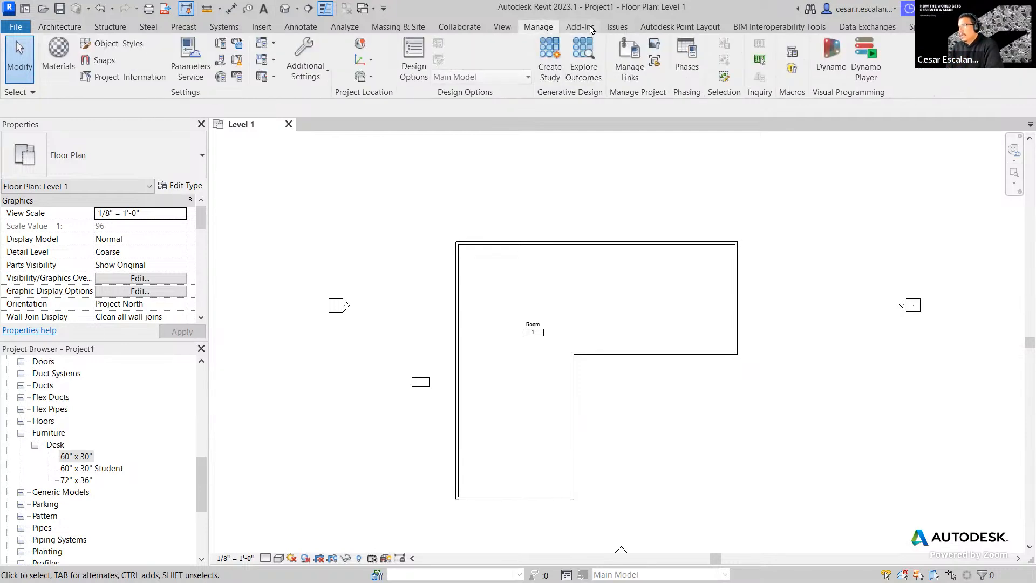
# - Launch Generative Design Create Study and shift the floor plan view left
pyautogui.click(554, 71)
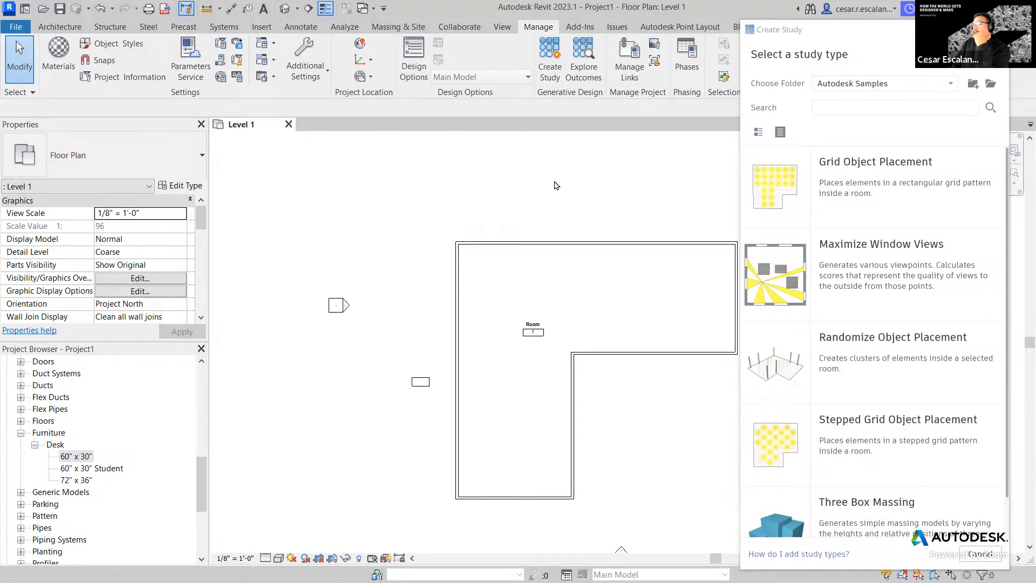
pyautogui.moveTo(536, 195); pyautogui.dragTo(474, 169, button='middle')
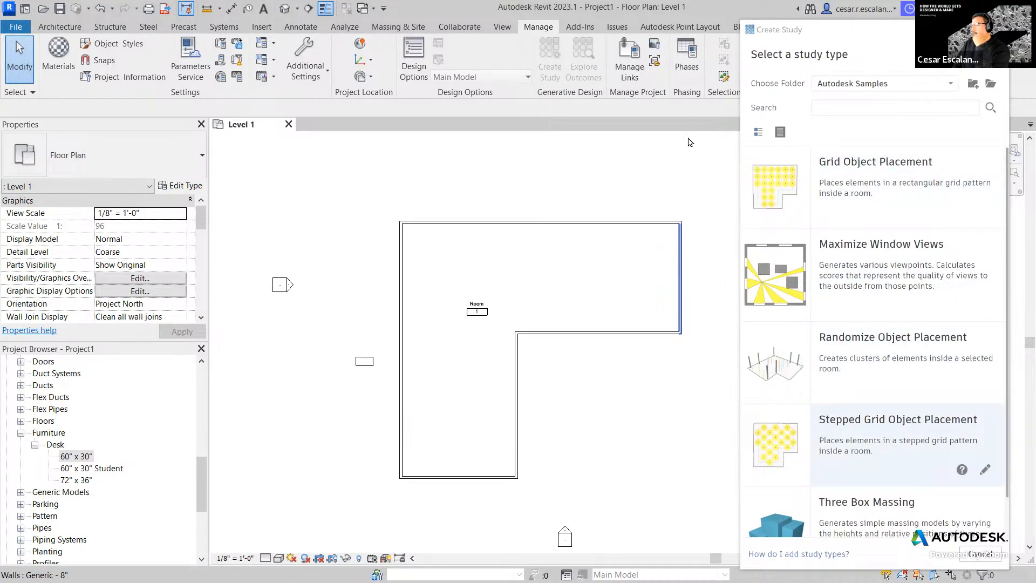
# - Choose the Stepped Grid Object Placement study and review its Method options, including Randomize
pyautogui.click(879, 430)
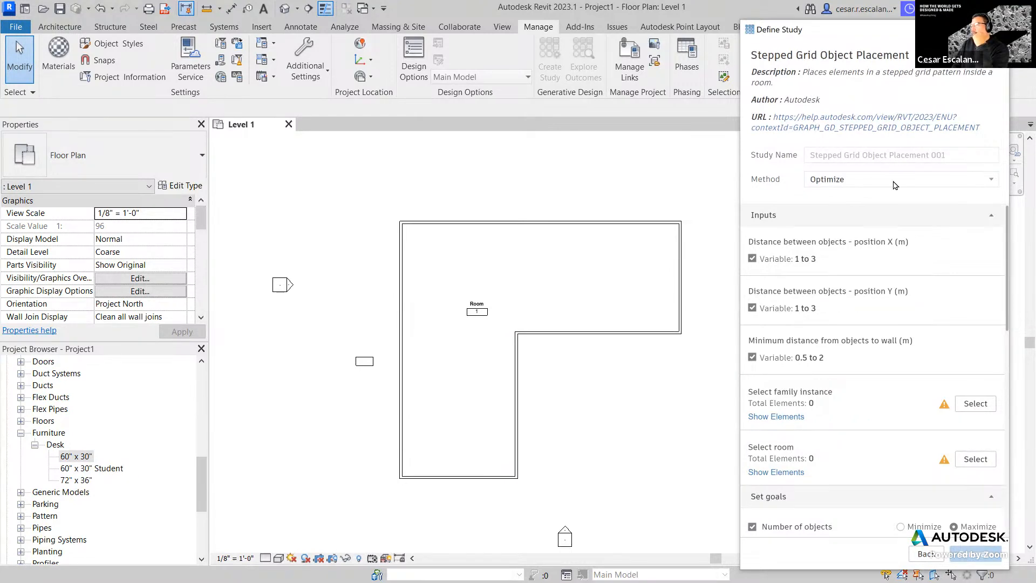
pyautogui.click(958, 188)
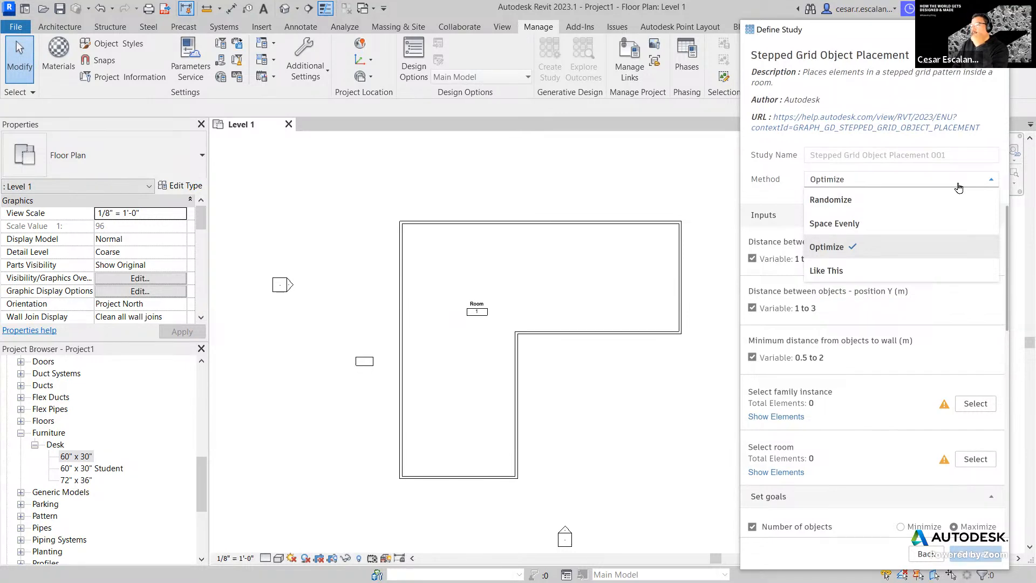
pyautogui.moveTo(919, 208)
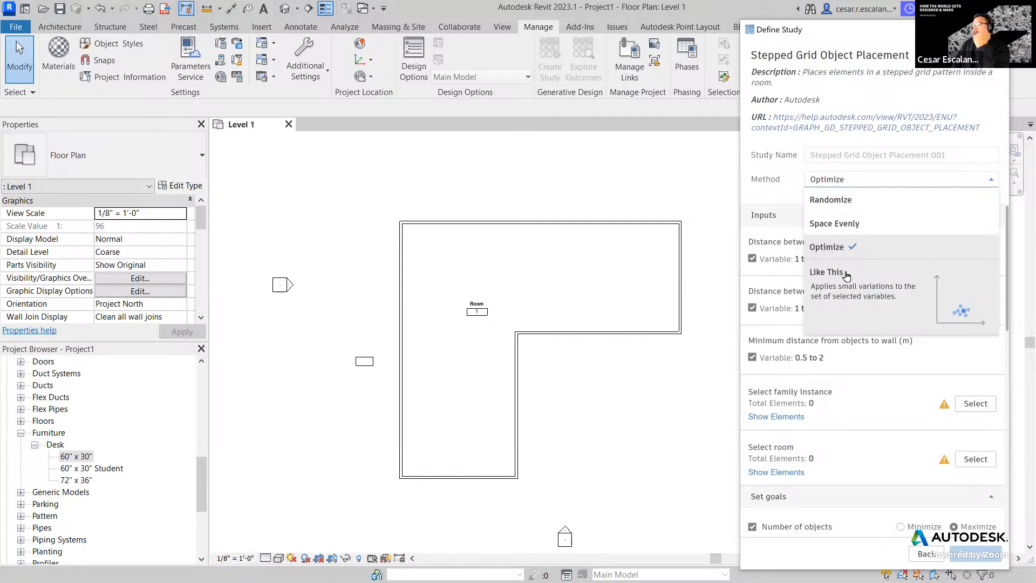
# - Switch the study Method from Optimize to Randomize
pyautogui.click(845, 208)
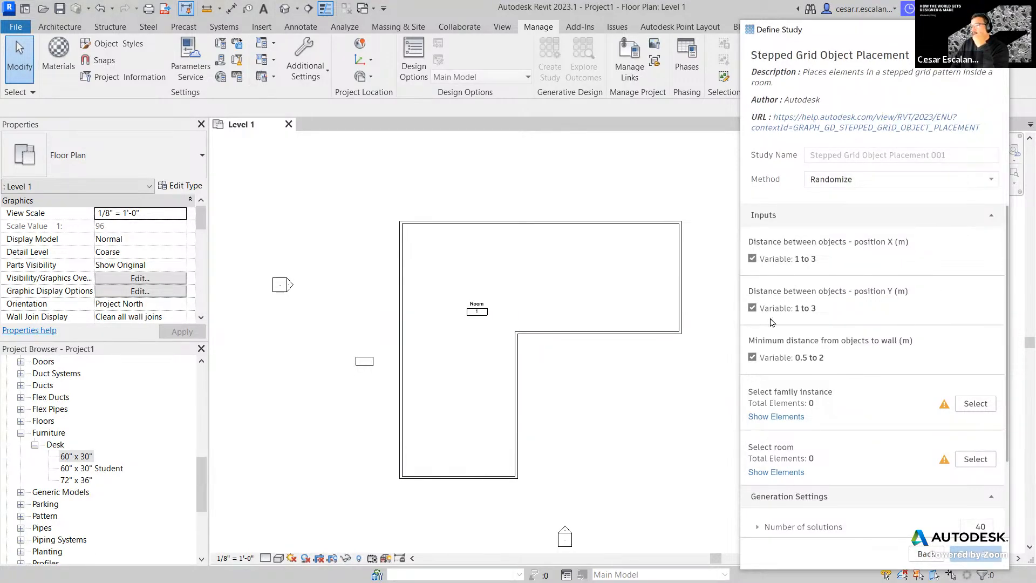
pyautogui.scroll(-1, 830, 325)
pyautogui.scroll(1, 830, 325)
# - Assign the 60" x 30" desk as the family instance and Room 1 as the room
pyautogui.click(981, 408)
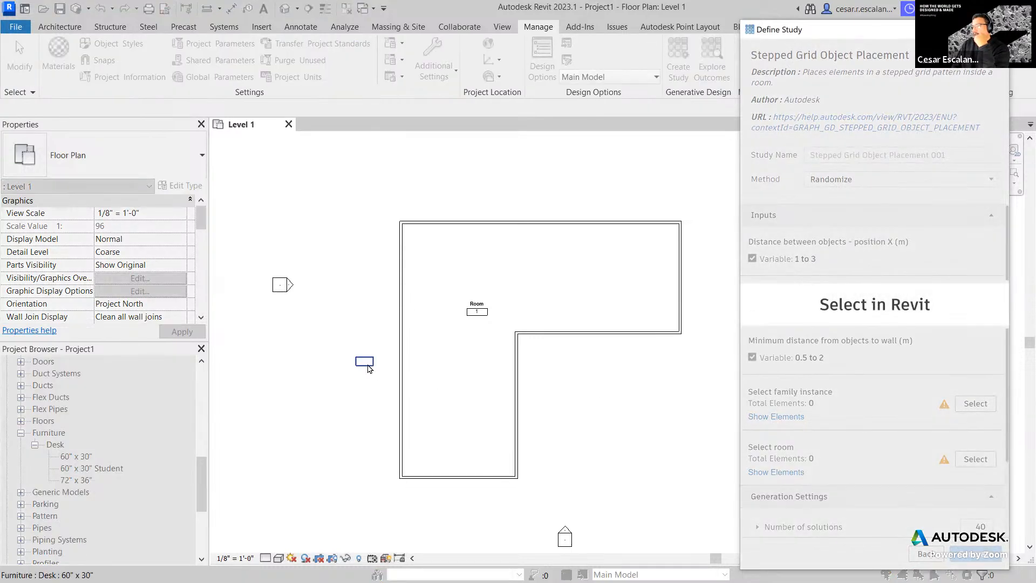
pyautogui.click(367, 366)
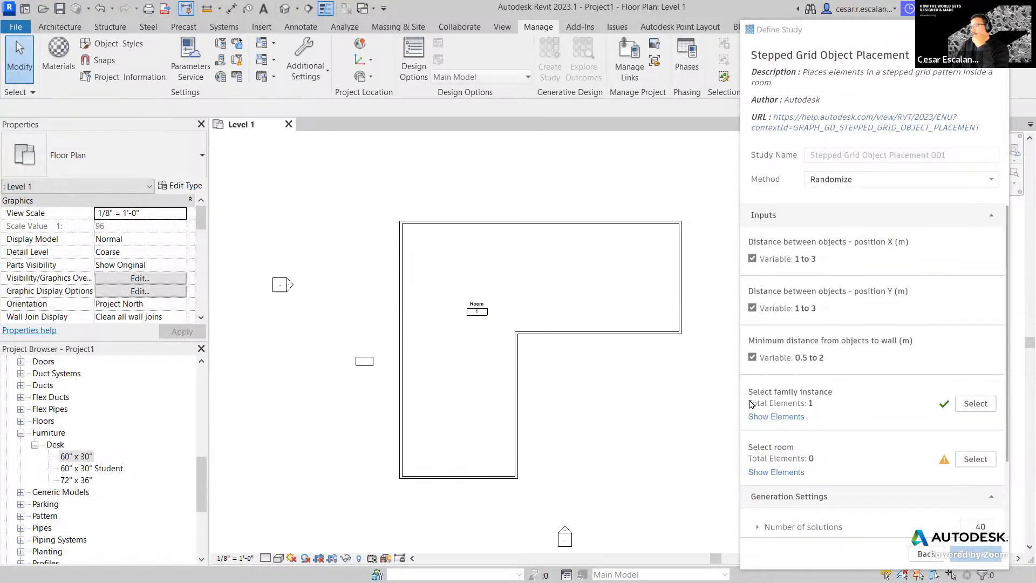
pyautogui.click(971, 458)
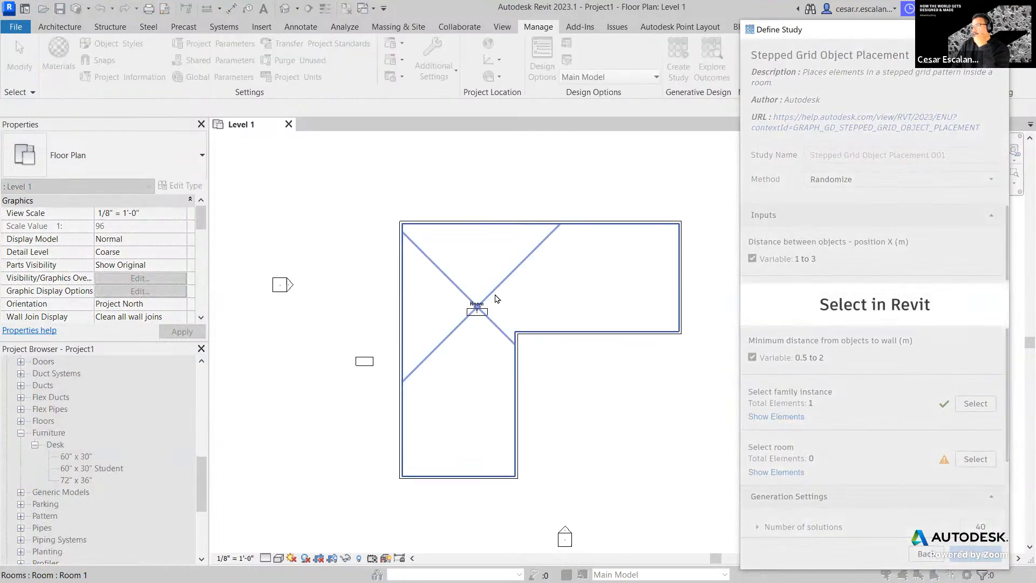
pyautogui.click(492, 295)
pyautogui.scroll(-2, 785, 410)
pyautogui.scroll(-1, 785, 409)
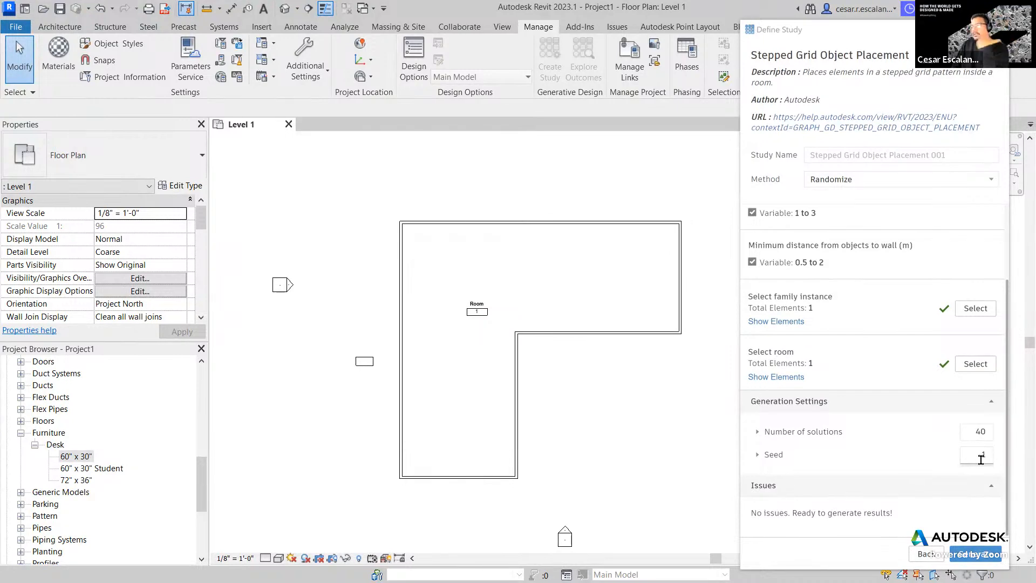
pyautogui.scroll(3, 860, 300)
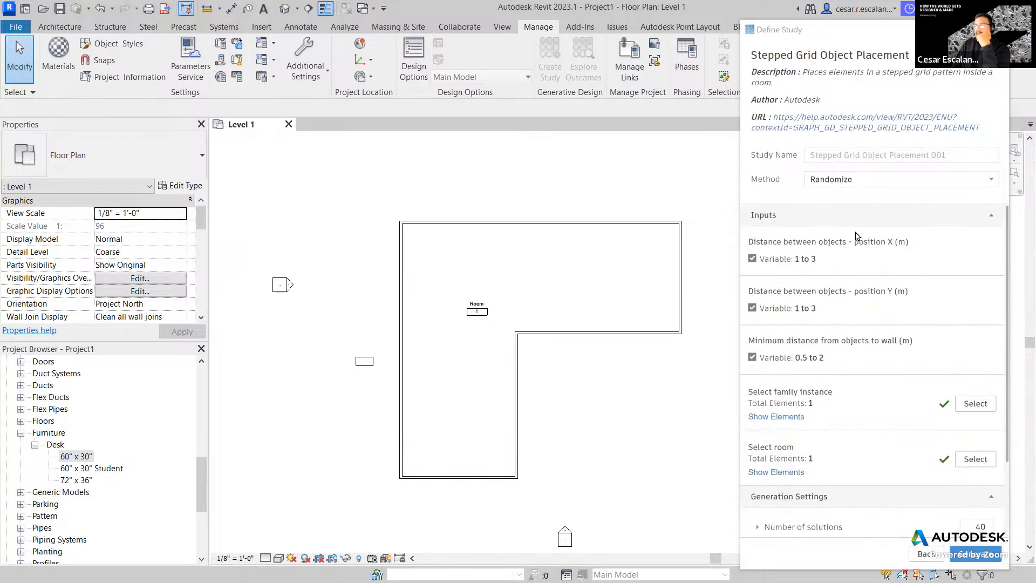
pyautogui.scroll(-3, 856, 243)
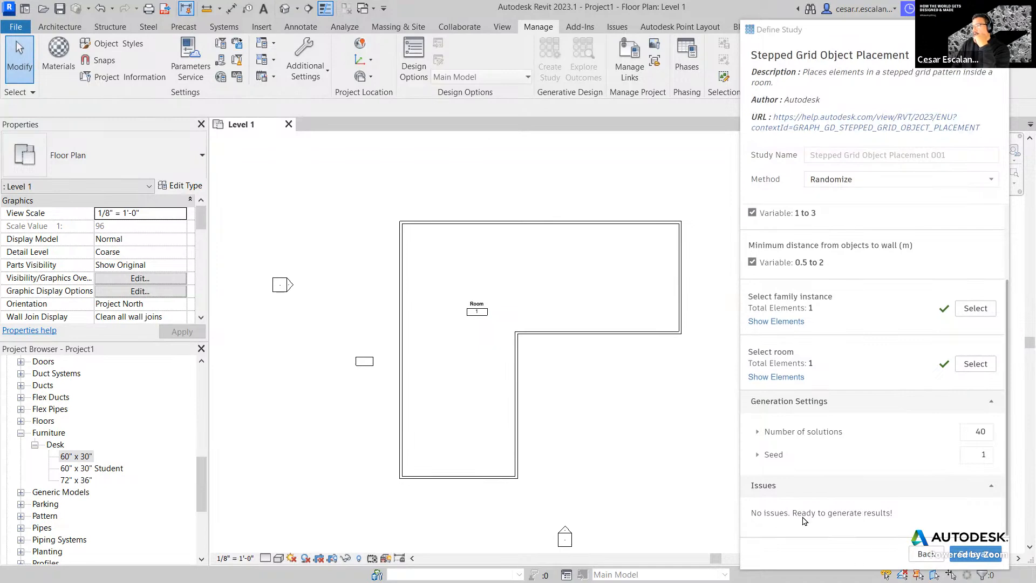
# - Generate the 40 Stepped Grid Object Placement outcomes
pyautogui.click(967, 552)
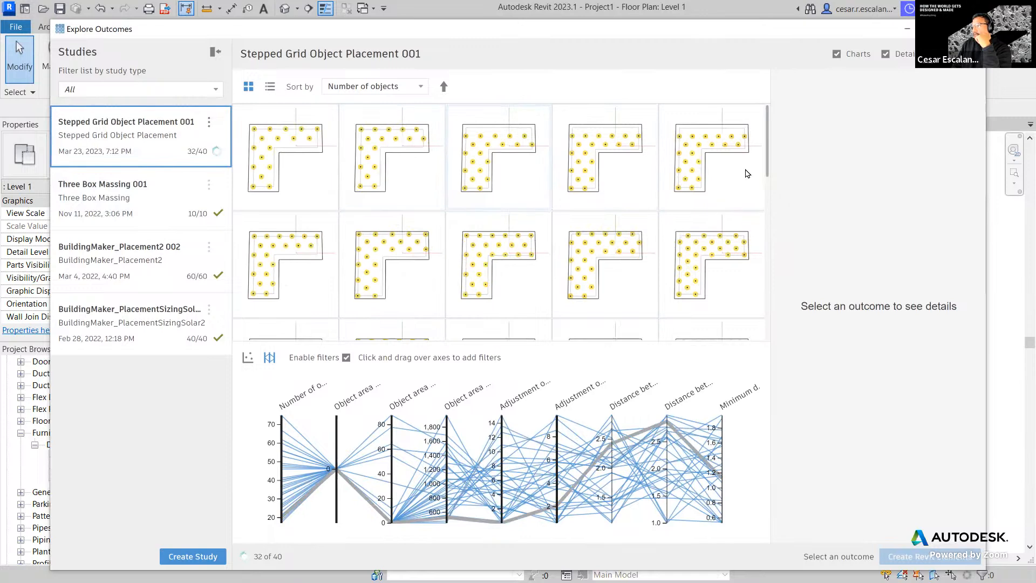
pyautogui.moveTo(768, 169); pyautogui.dragTo(769, 314)
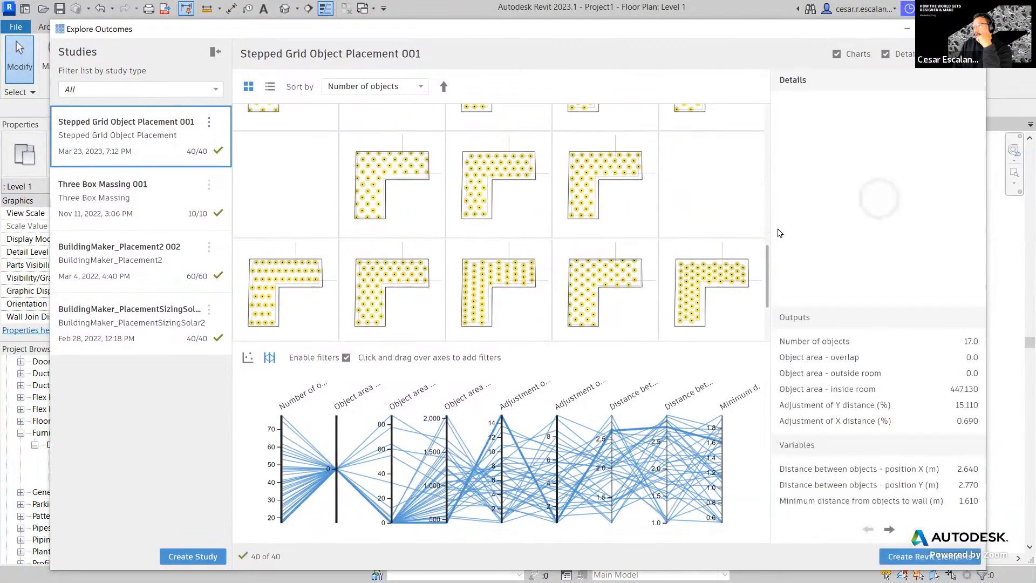
pyautogui.moveTo(773, 140); pyautogui.dragTo(784, 274)
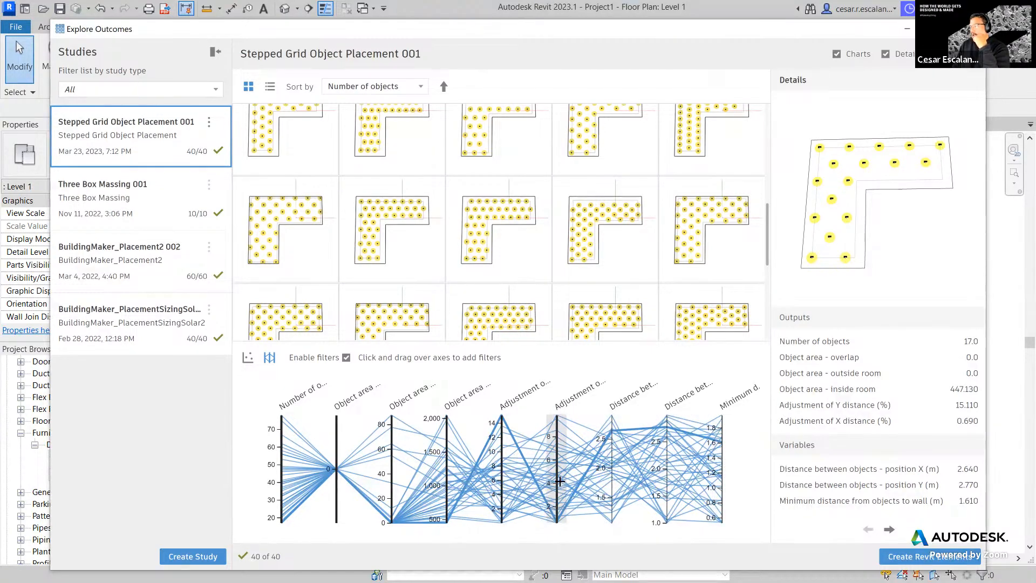
pyautogui.scroll(-2, 596, 271)
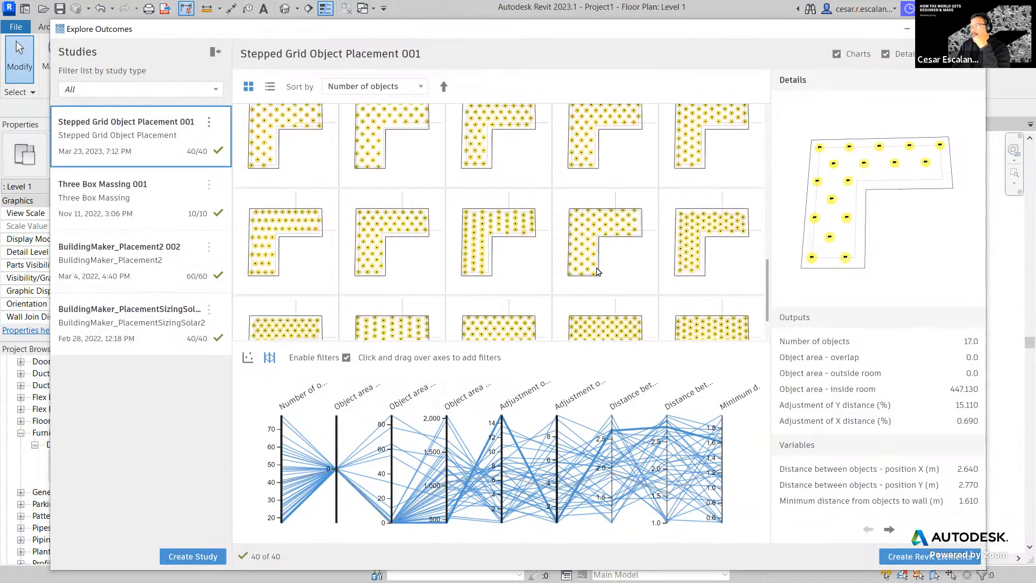
pyautogui.scroll(3, 596, 270)
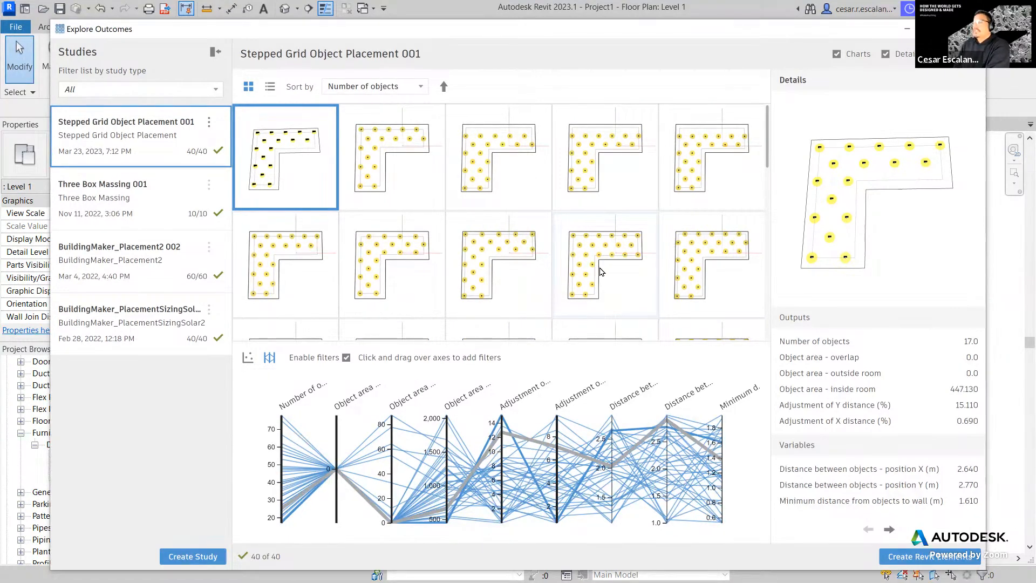
pyautogui.scroll(-3, 601, 271)
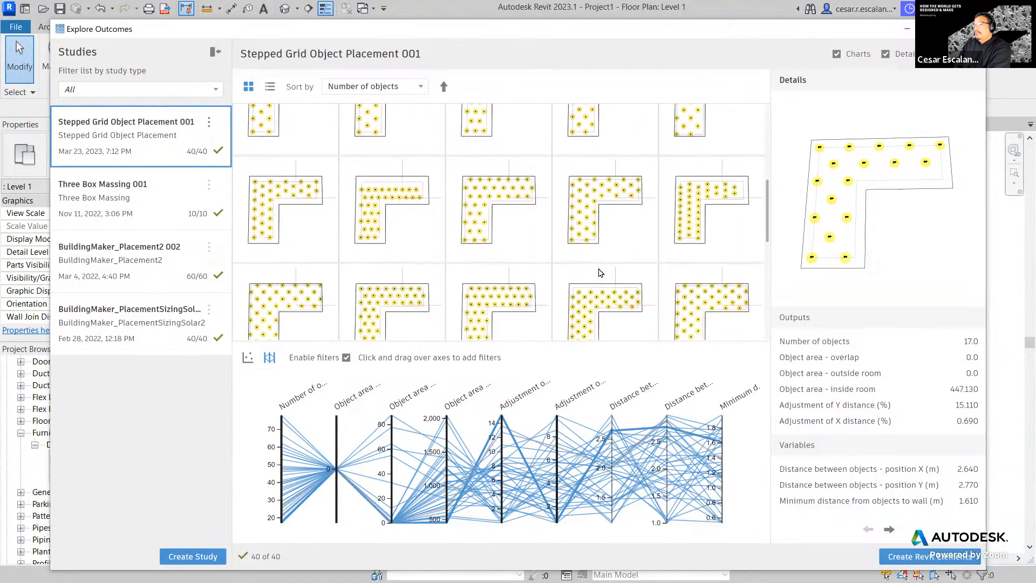
pyautogui.scroll(-2, 600, 273)
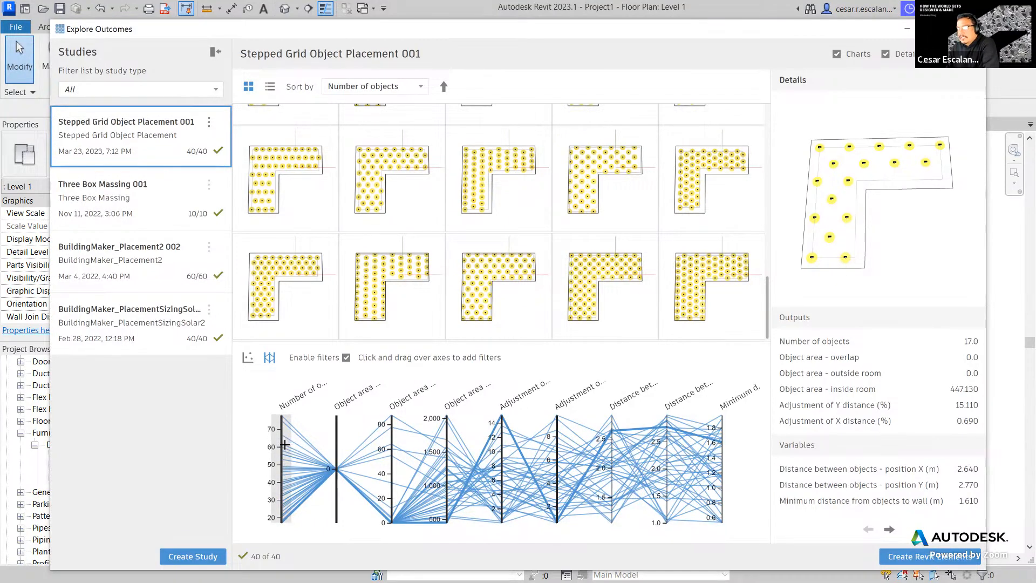
# - Filter outcomes to 38–60 objects with roughly 2–2.6 X/Y spacing, then create the 39-desk outcome
pyautogui.moveTo(284, 448); pyautogui.dragTo(281, 490)
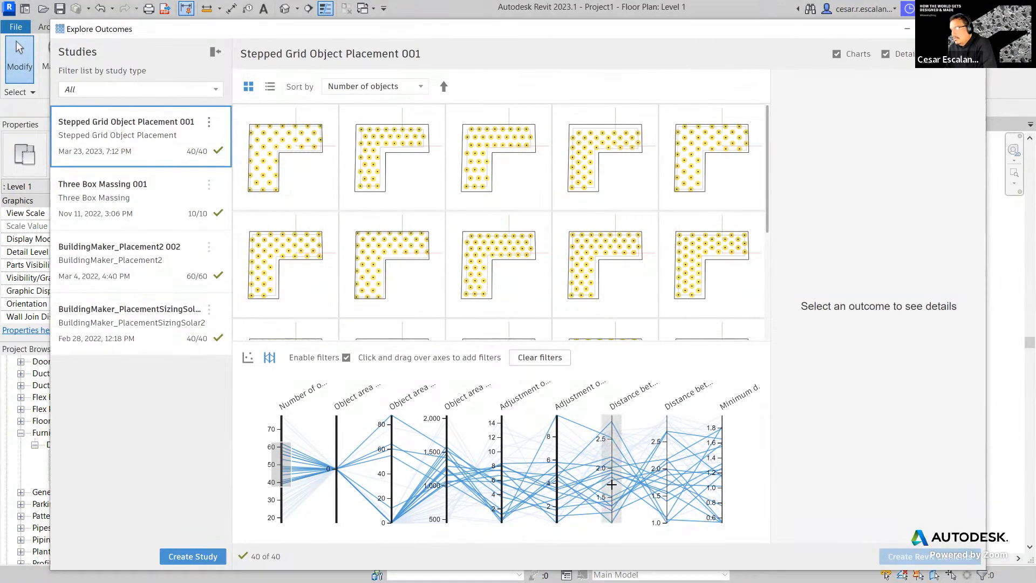
pyautogui.moveTo(611, 476); pyautogui.dragTo(611, 432)
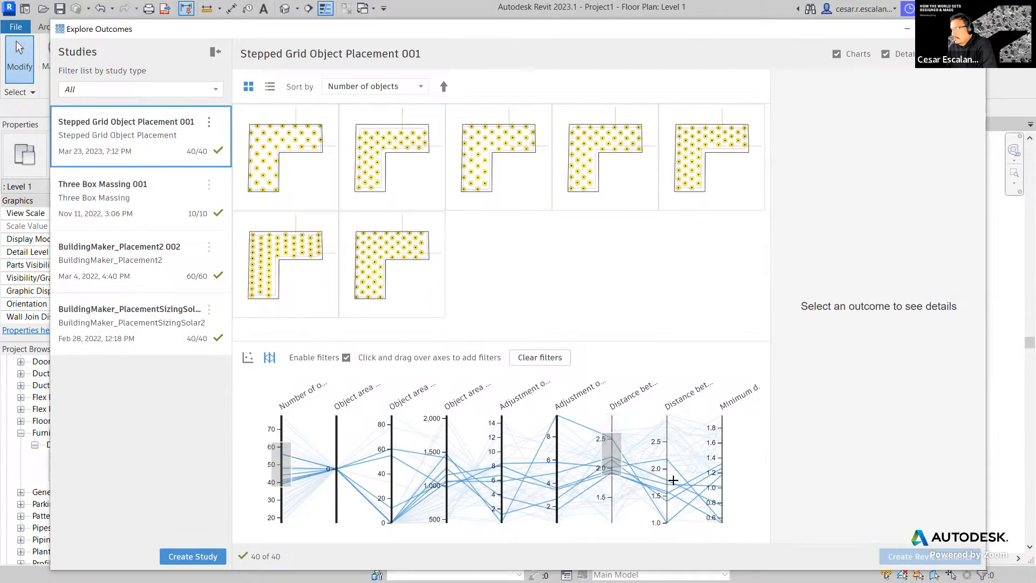
pyautogui.moveTo(668, 477); pyautogui.dragTo(668, 435)
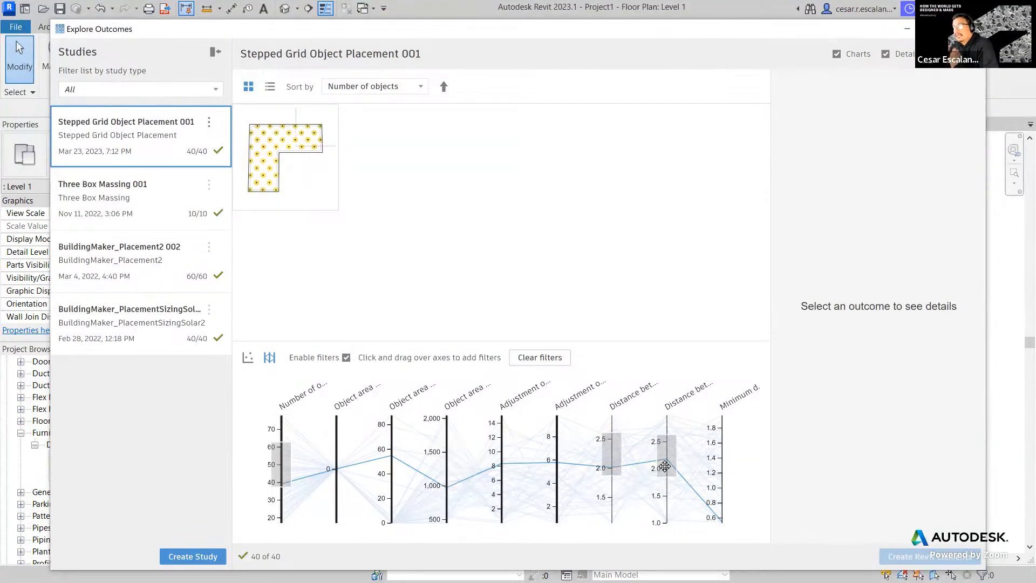
pyautogui.click(304, 179)
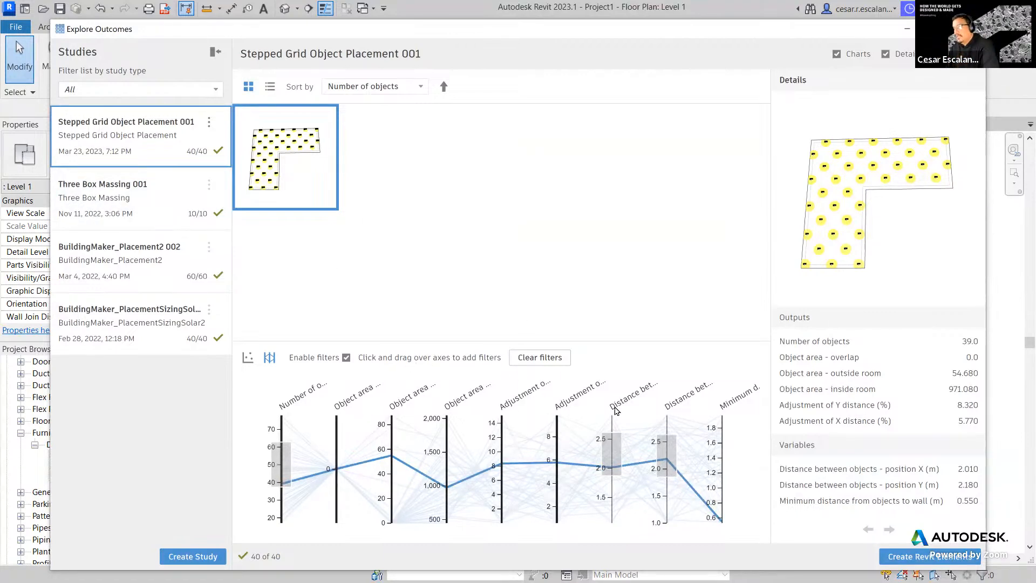
pyautogui.click(924, 557)
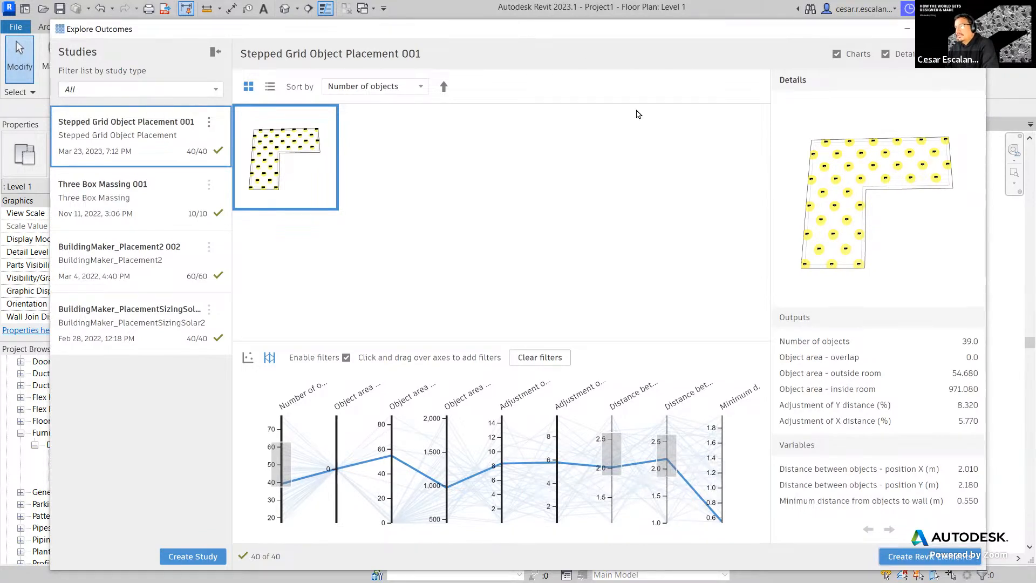
# - Undo the 39-desk placement in the Level 1 plan and return to Explore Outcomes
pyautogui.moveTo(637, 111); pyautogui.dragTo(593, 504)
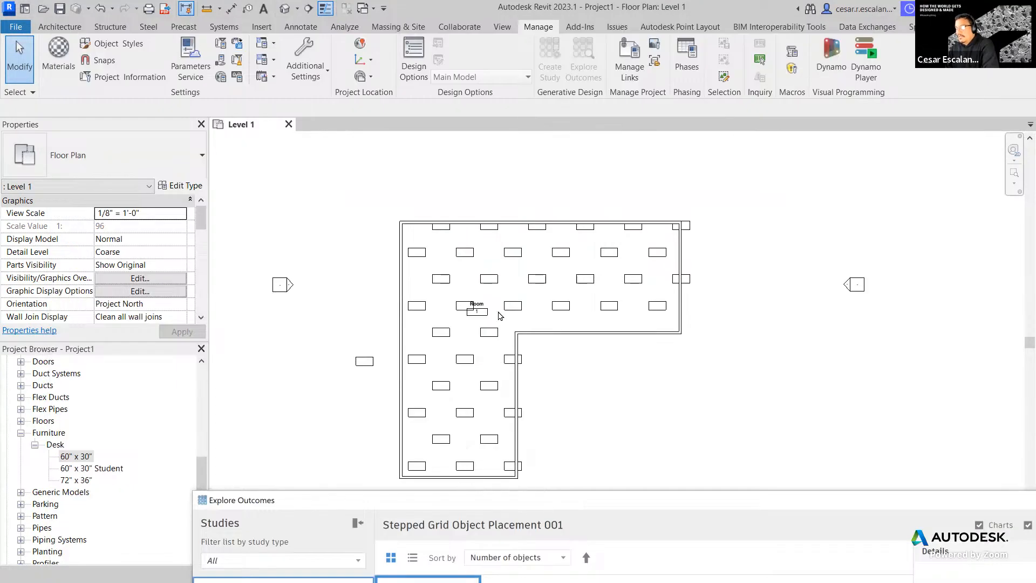
pyautogui.scroll(5, 696, 231)
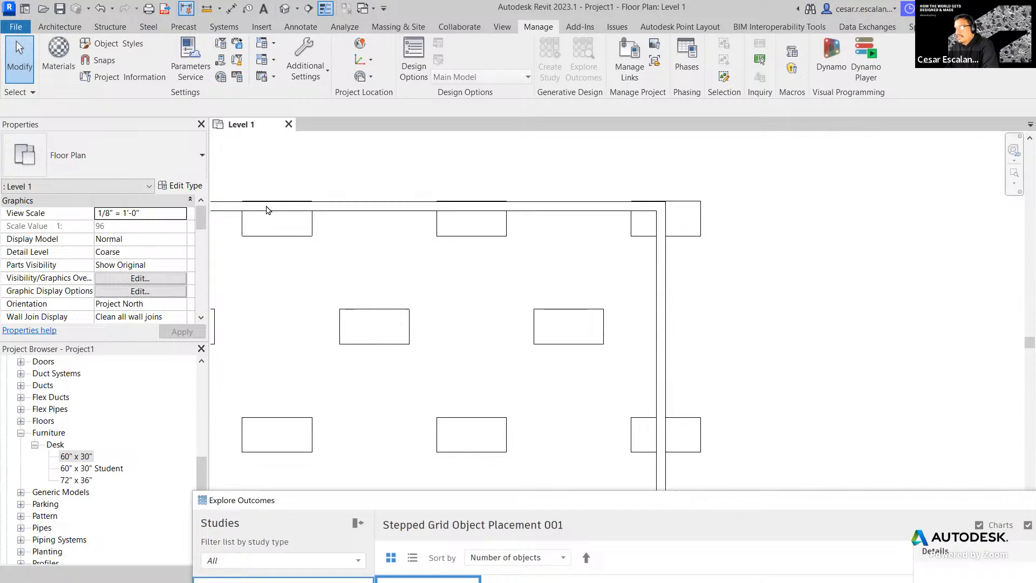
pyautogui.scroll(-5, 527, 281)
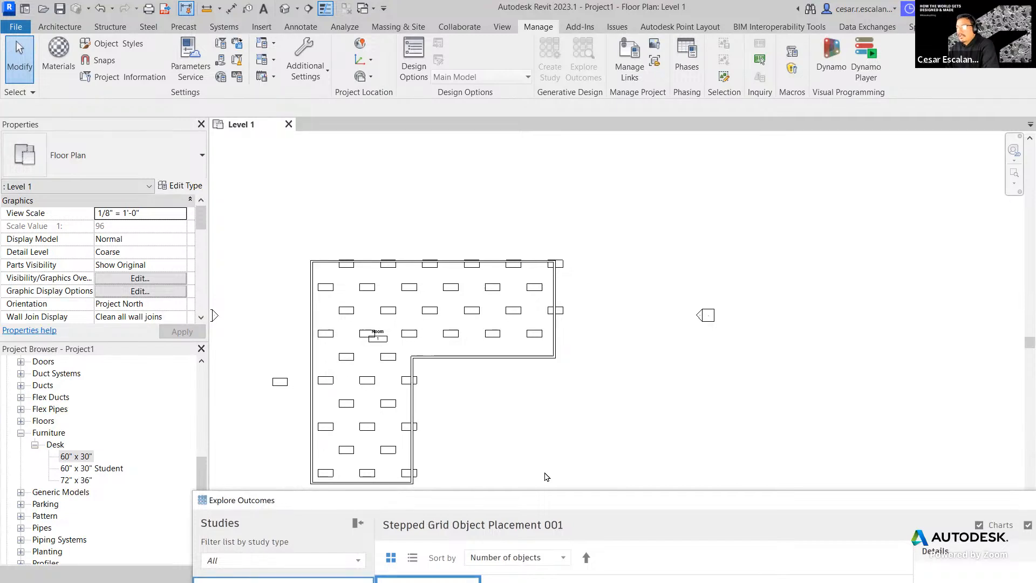
pyautogui.click(348, 173)
pyautogui.hotkey('ctrl', 'z')
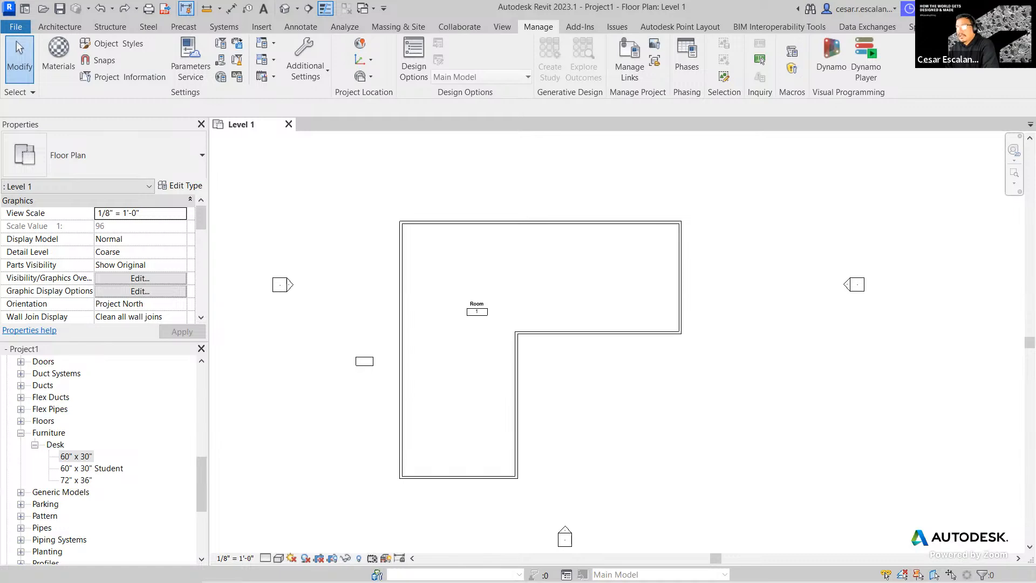
pyautogui.hotkey('alt', 'Tab')
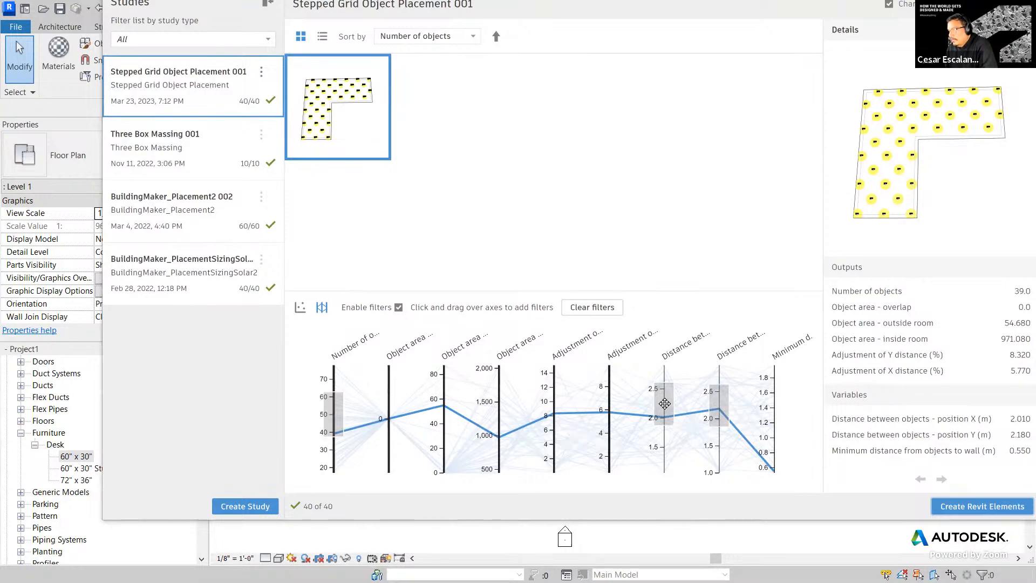
# - Toggle filtering off and on, widen the Distance between objects range, then clear all filters
pyautogui.click(399, 307)
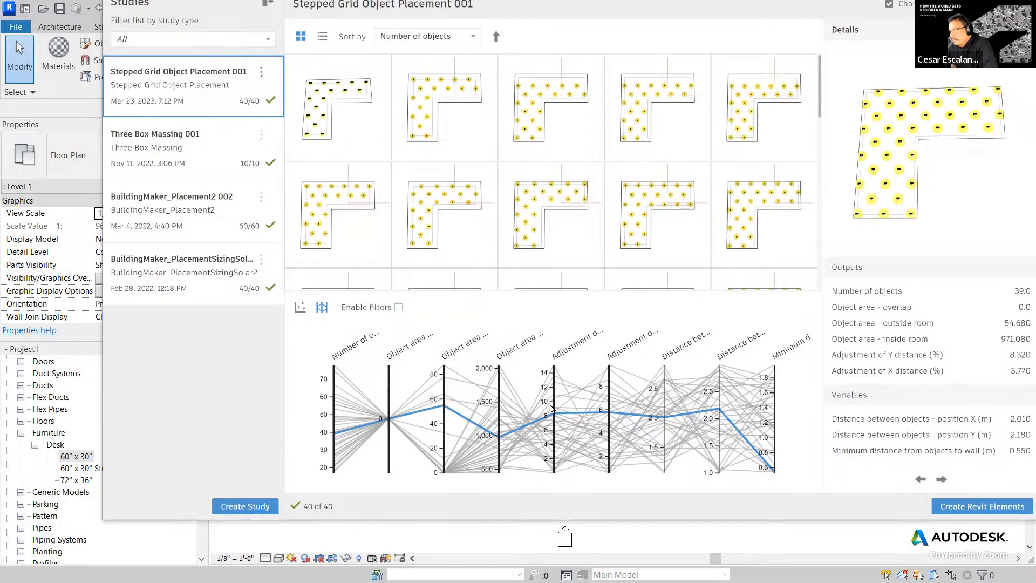
pyautogui.click(399, 308)
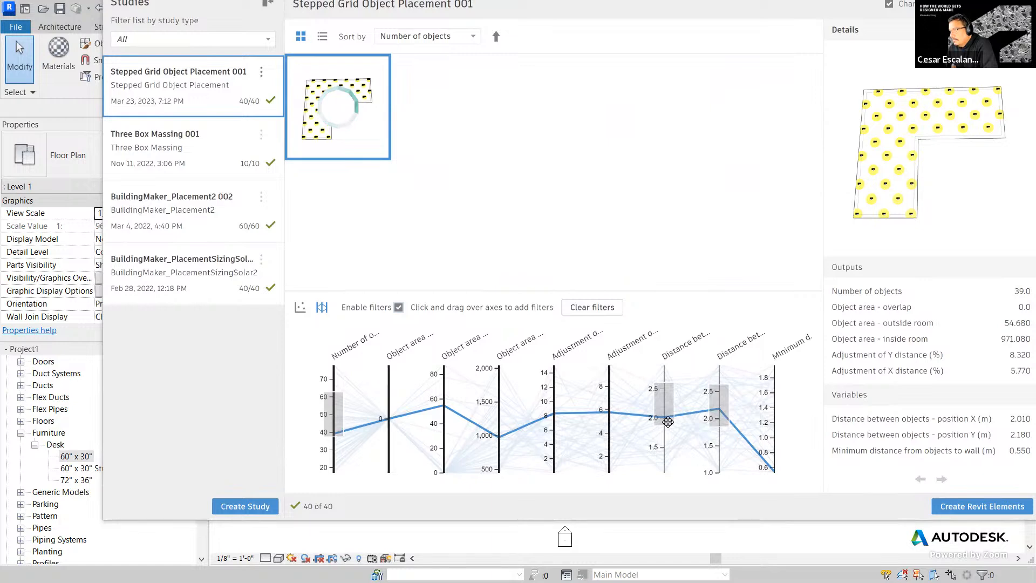
pyautogui.moveTo(668, 422)
pyautogui.mouseDown()
pyautogui.moveTo(666, 477)
pyautogui.moveTo(669, 420)
pyautogui.mouseUp()
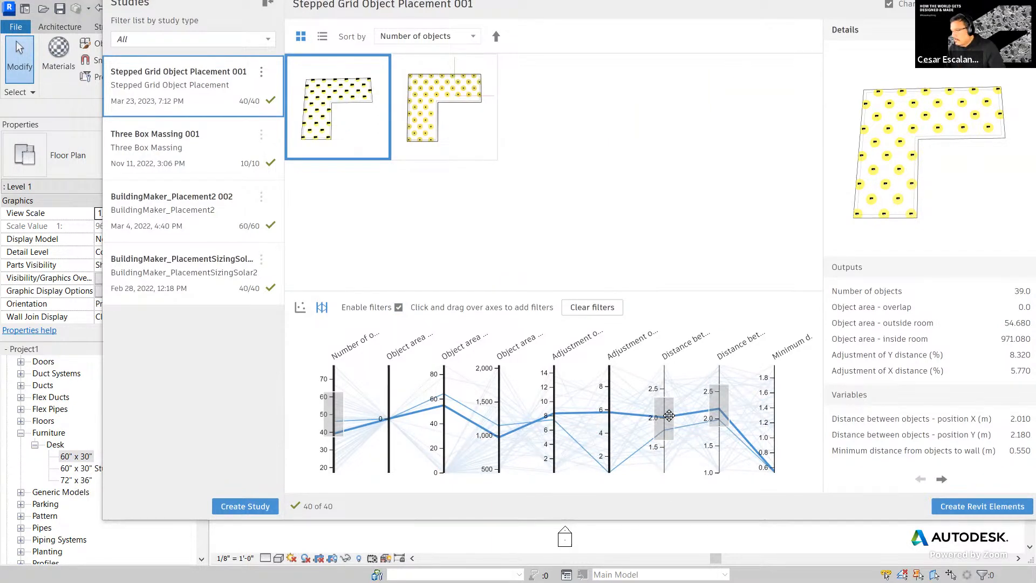
pyautogui.moveTo(668, 399); pyautogui.dragTo(670, 347)
pyautogui.moveTo(669, 439); pyautogui.dragTo(668, 473)
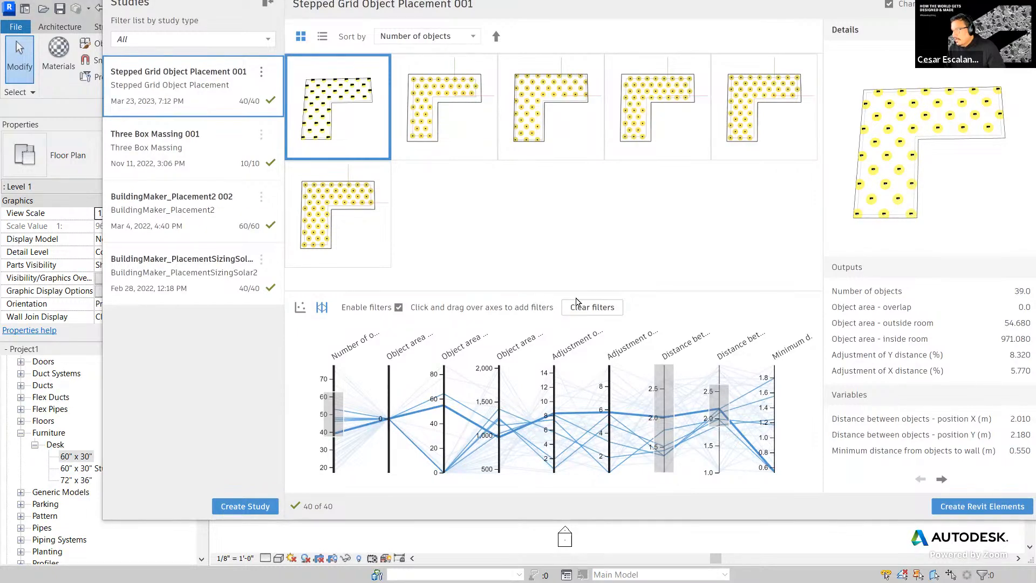
pyautogui.click(592, 307)
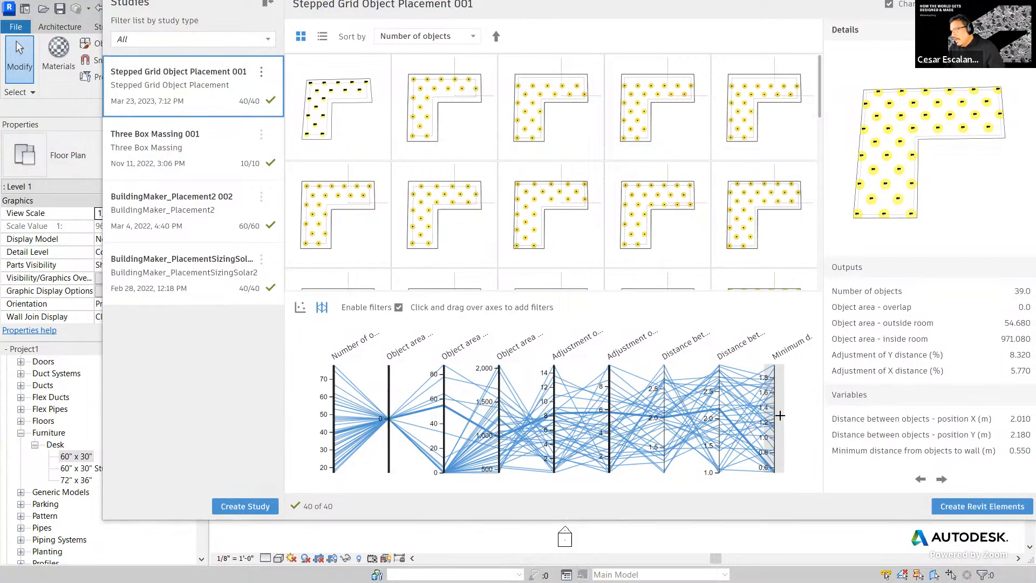
# - Filter to minimum distance 1.4–1.8 and 50–62 objects, then create the 60-desk outcome
pyautogui.moveTo(778, 411); pyautogui.dragTo(776, 365)
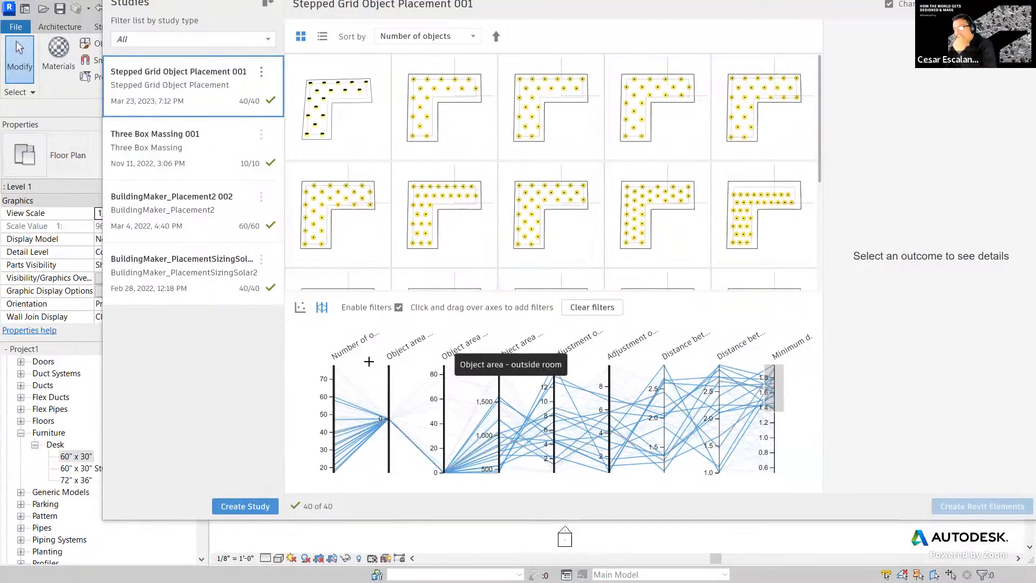
pyautogui.moveTo(339, 415); pyautogui.dragTo(337, 382)
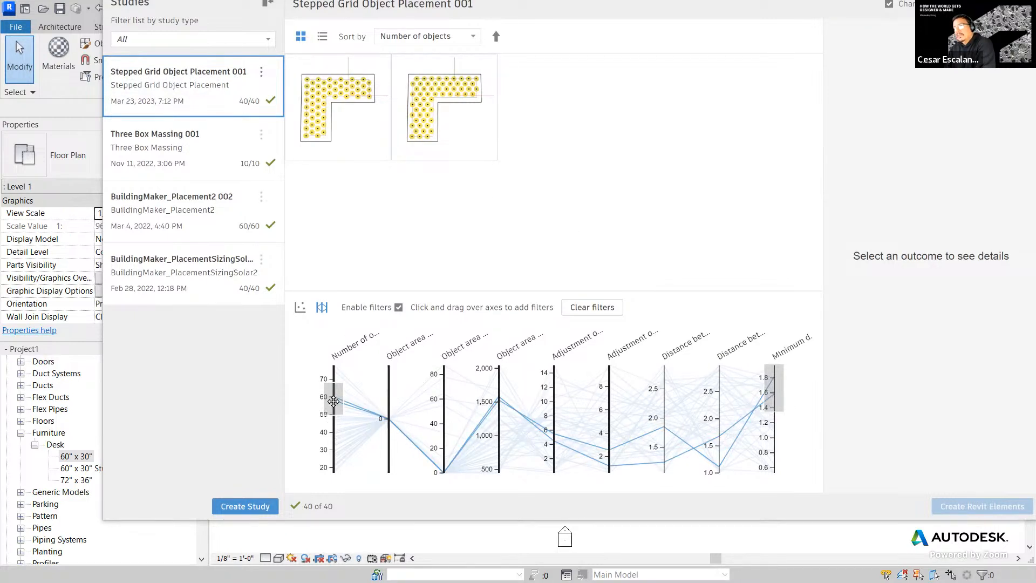
pyautogui.click(419, 107)
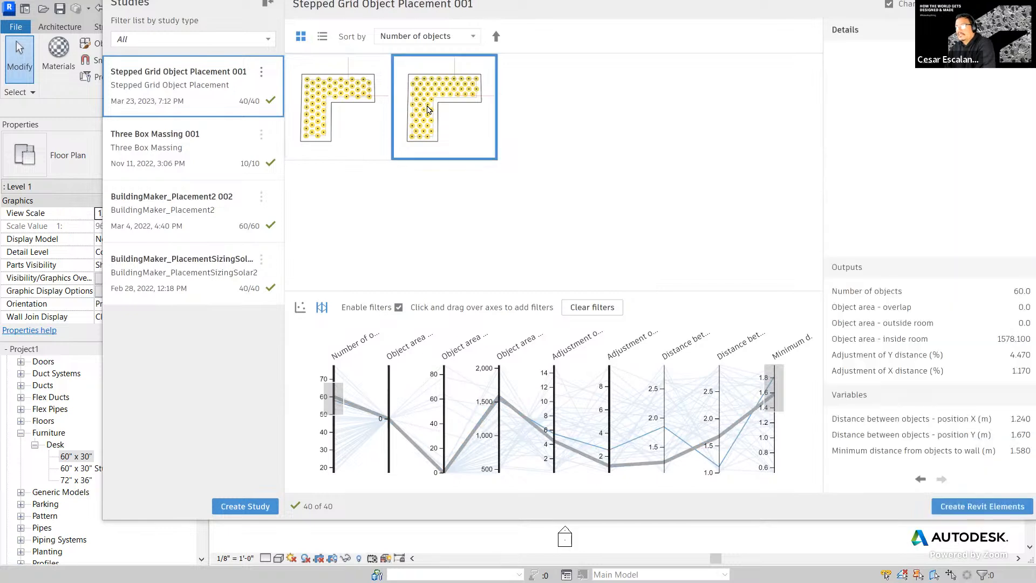
pyautogui.click(999, 510)
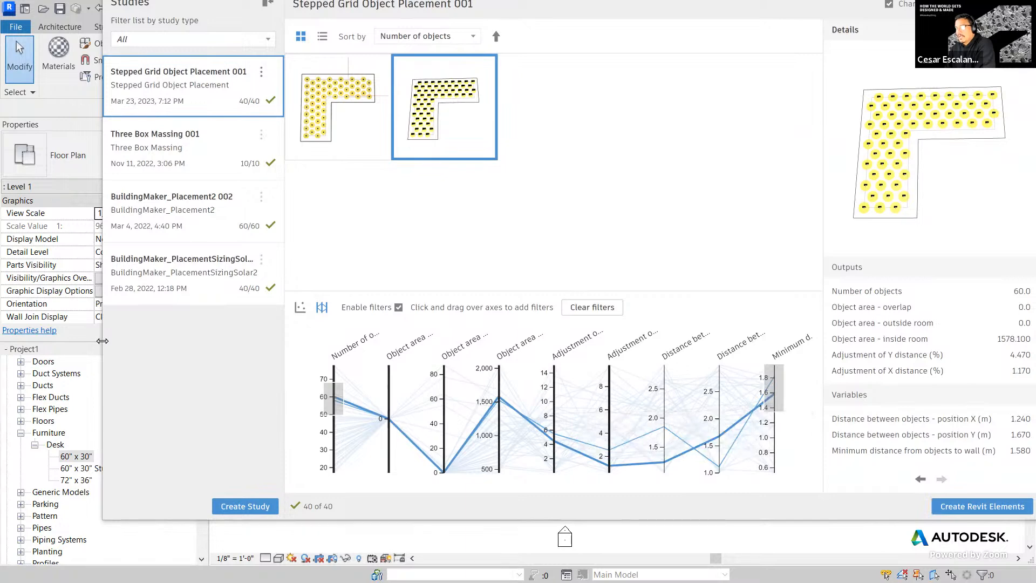
# - Shrink and shift the Explore Outcomes window to check the 60 desks in the plan
pyautogui.moveTo(103, 340); pyautogui.dragTo(489, 340)
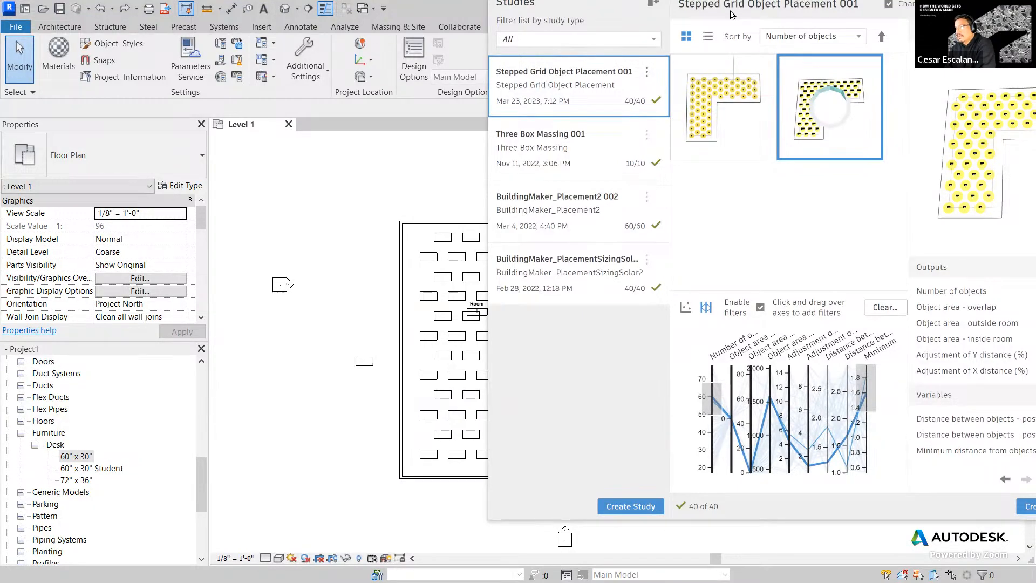
pyautogui.moveTo(730, 11); pyautogui.dragTo(636, 219)
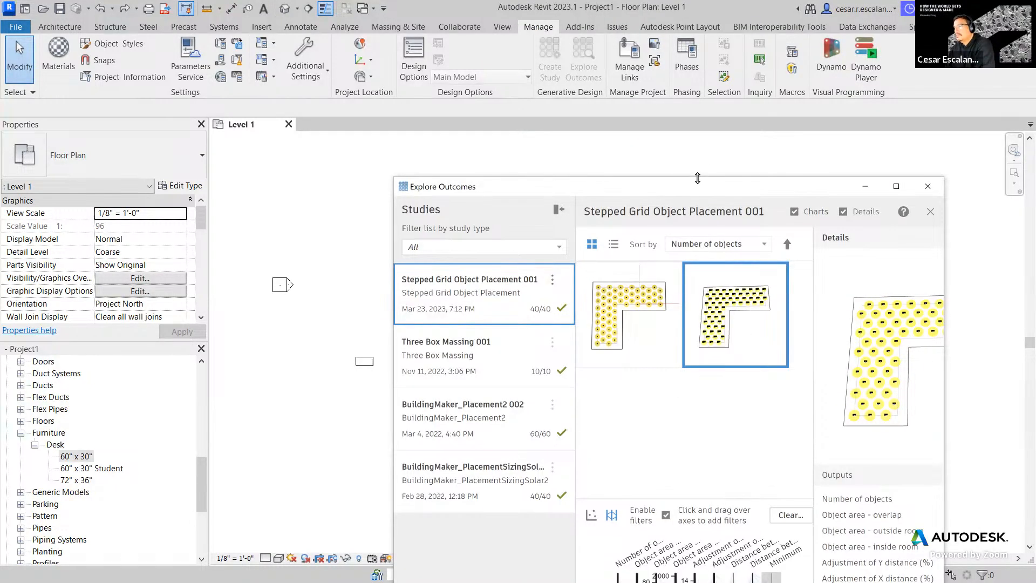
pyautogui.moveTo(695, 186); pyautogui.dragTo(580, 486)
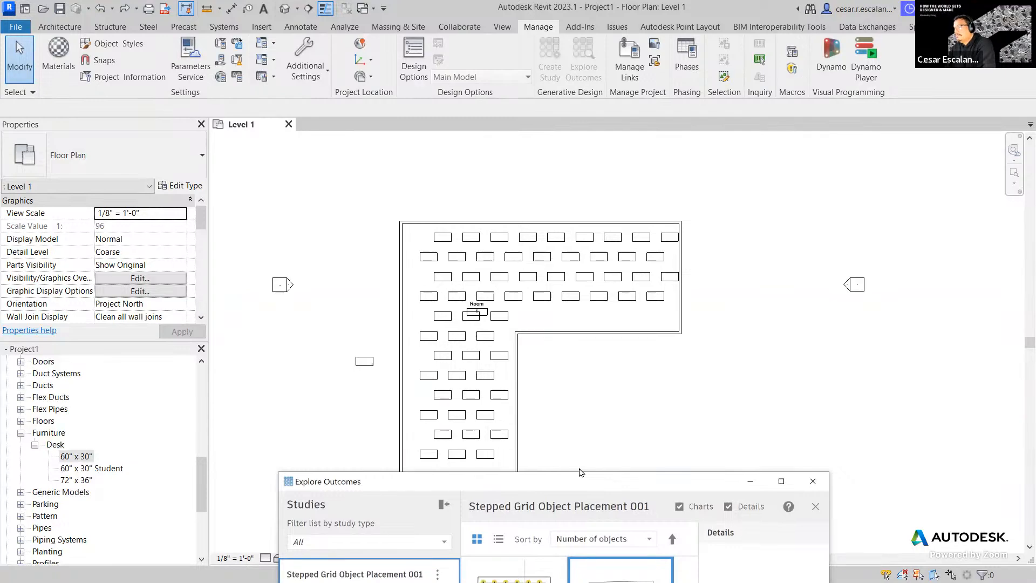
pyautogui.moveTo(580, 478); pyautogui.dragTo(514, 172)
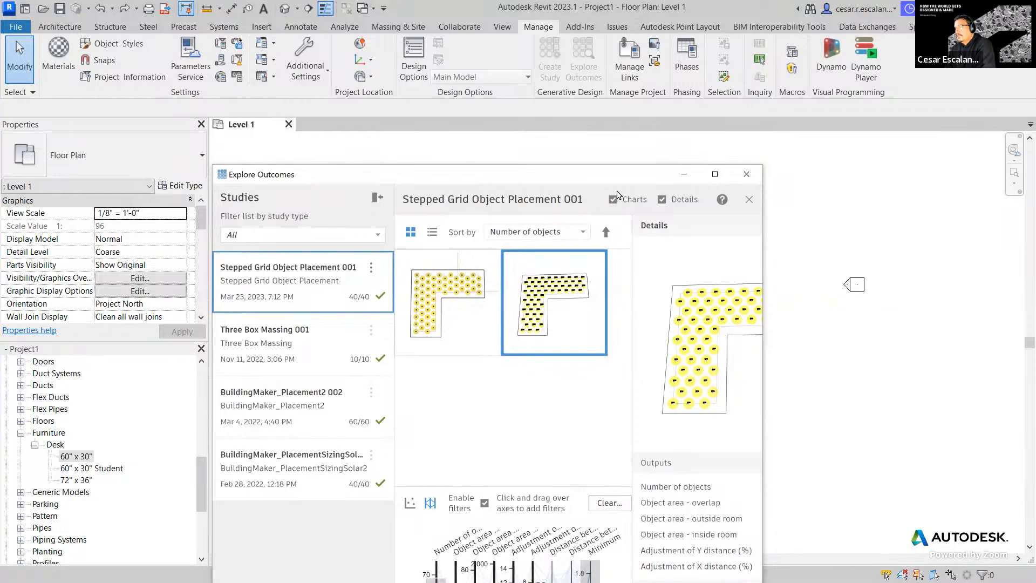
pyautogui.moveTo(593, 175); pyautogui.dragTo(774, 121)
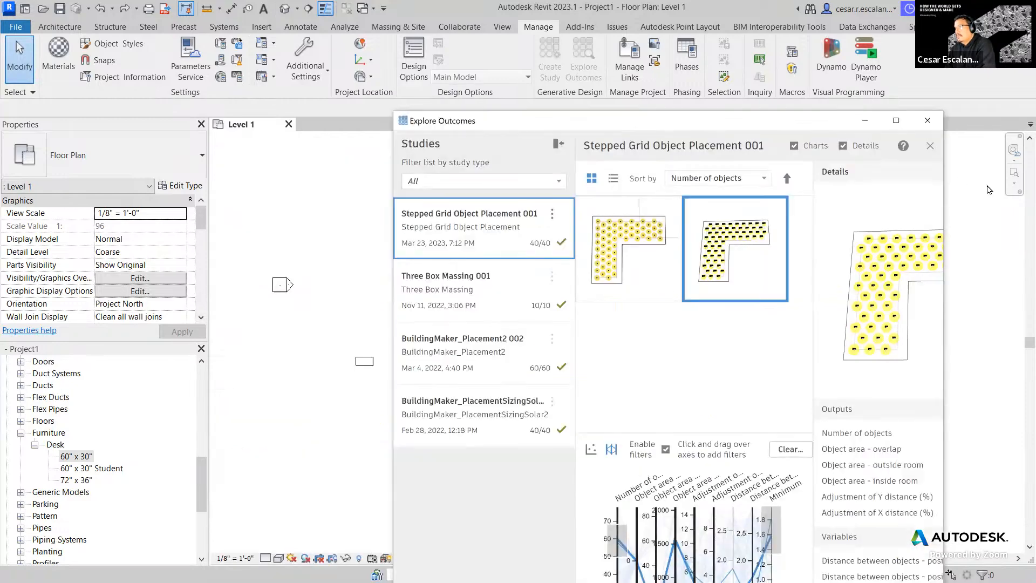
# - Collapse the studies list, close the Stepped Grid study, and close Explore Outcomes
pyautogui.click(558, 144)
pyautogui.click(935, 145)
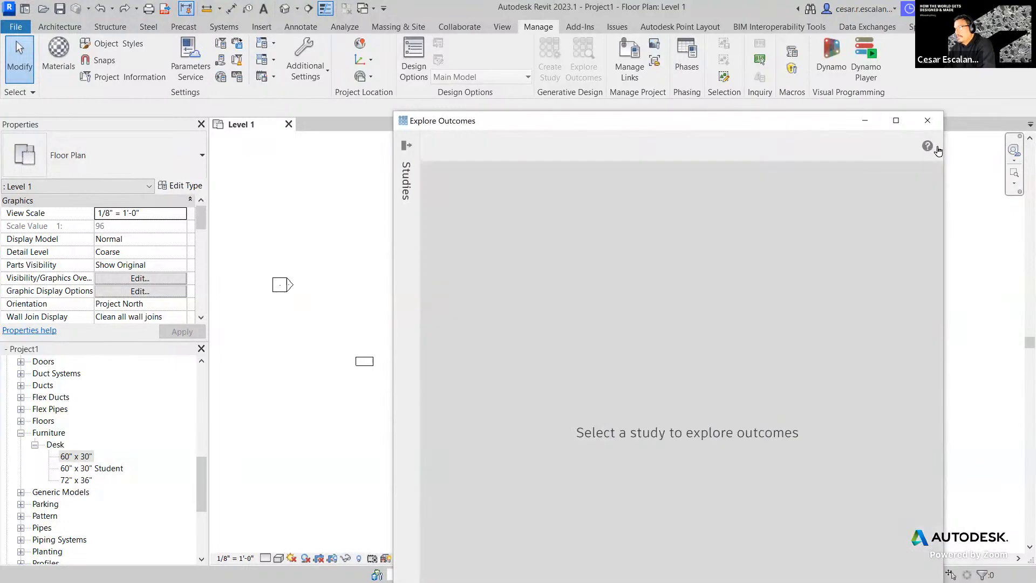
pyautogui.click(927, 120)
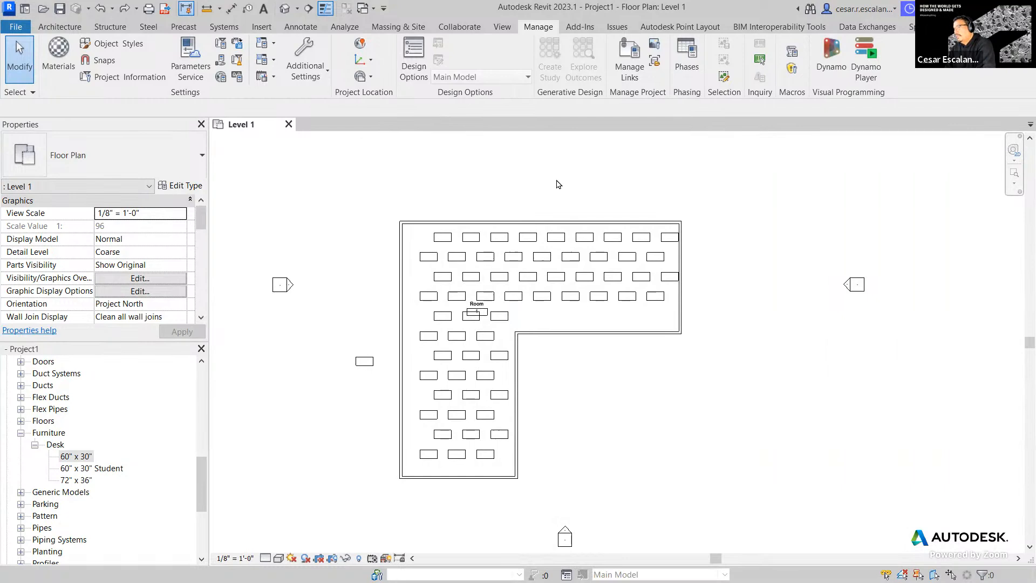